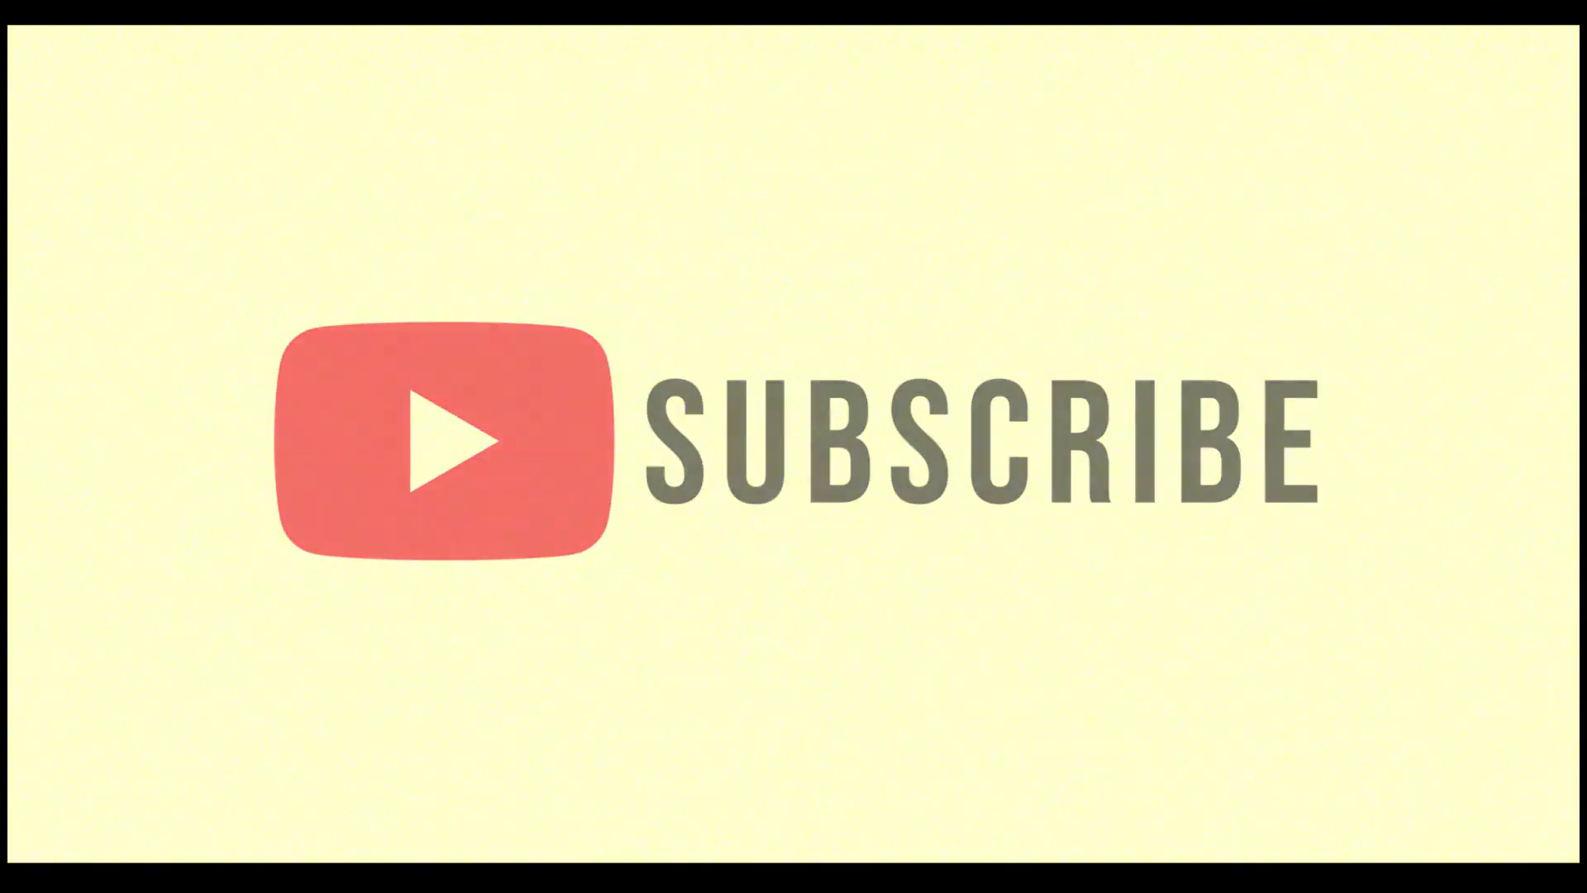
# Trace a closed black curved outline up the left side and over the top of the sketched head.
pyautogui.hotkey('ctrl', '+')
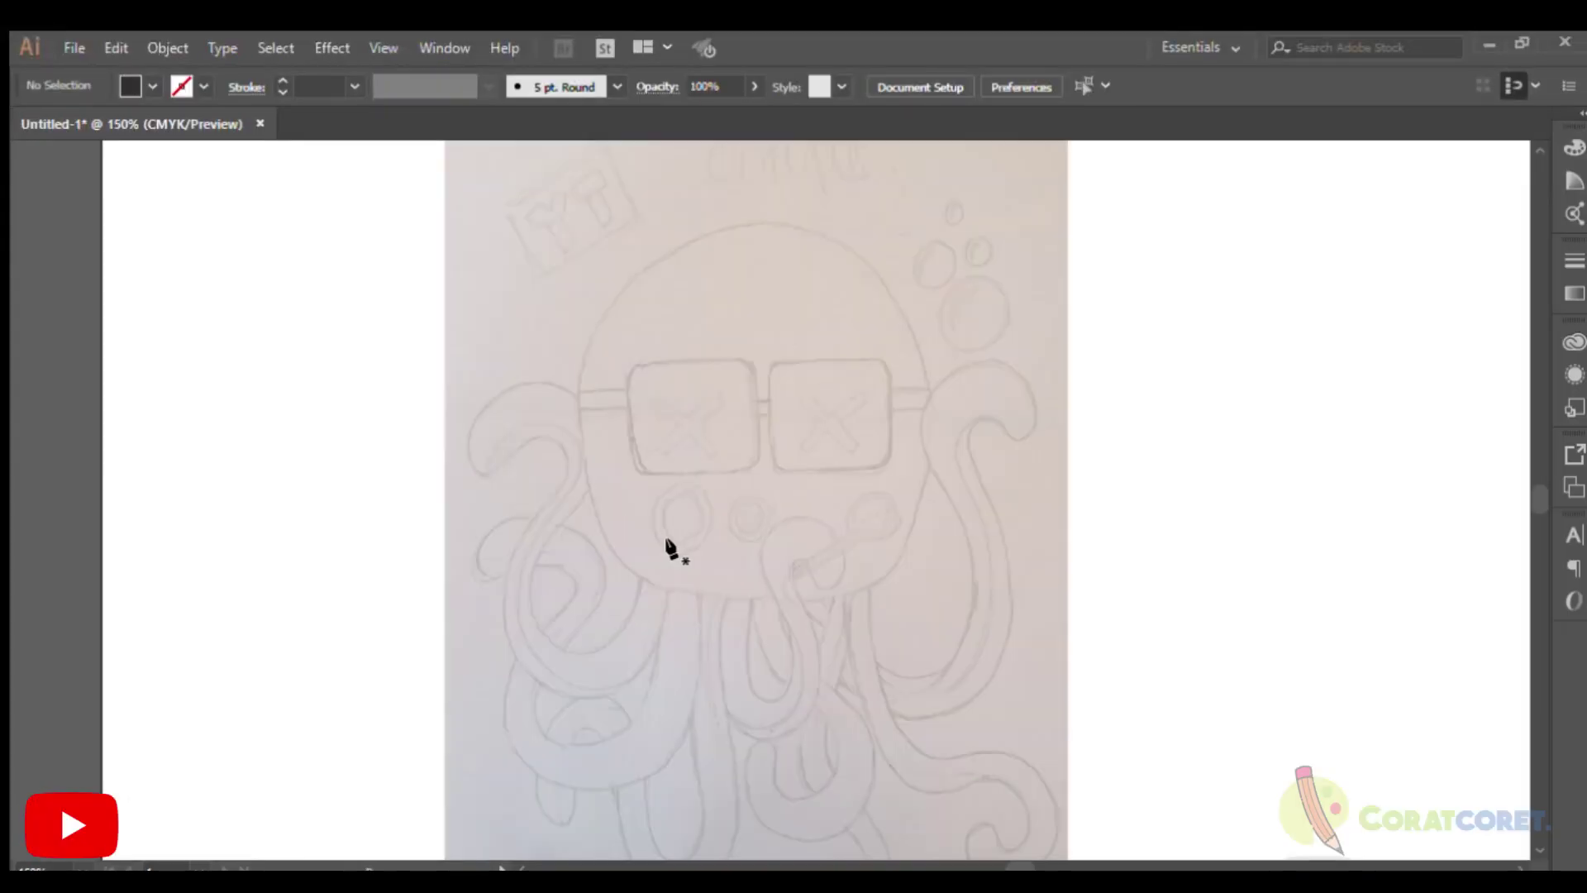
pyautogui.click(793, 612)
pyautogui.moveTo(610, 578); pyautogui.dragTo(561, 534)
pyautogui.scroll(3, 543, 503)
pyautogui.moveTo(554, 450); pyautogui.dragTo(569, 371)
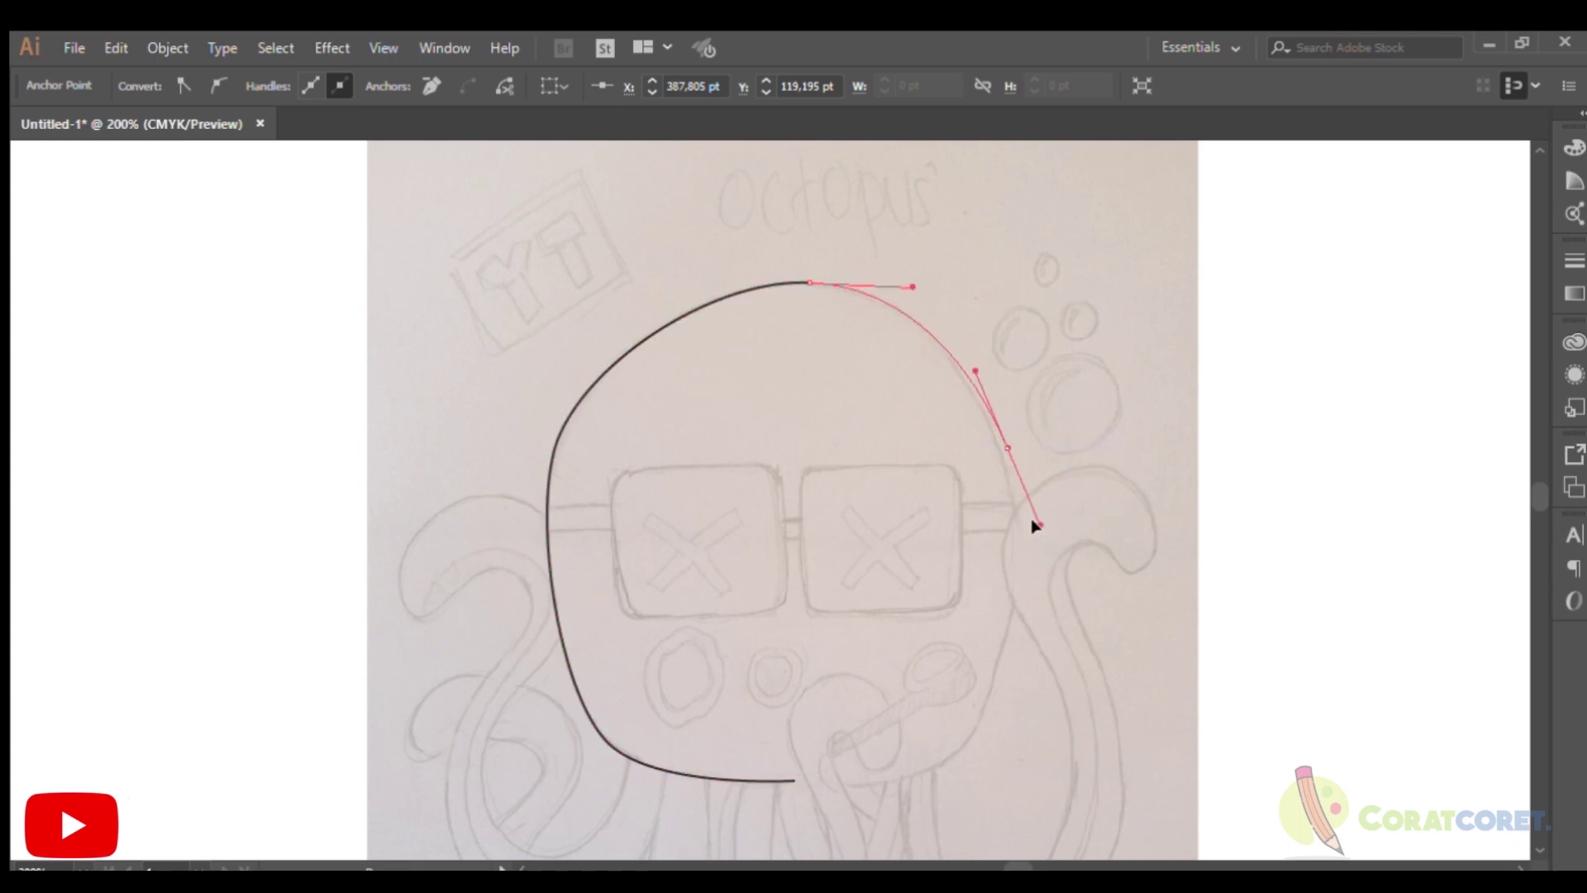
pyautogui.scroll(-2, 506, 557)
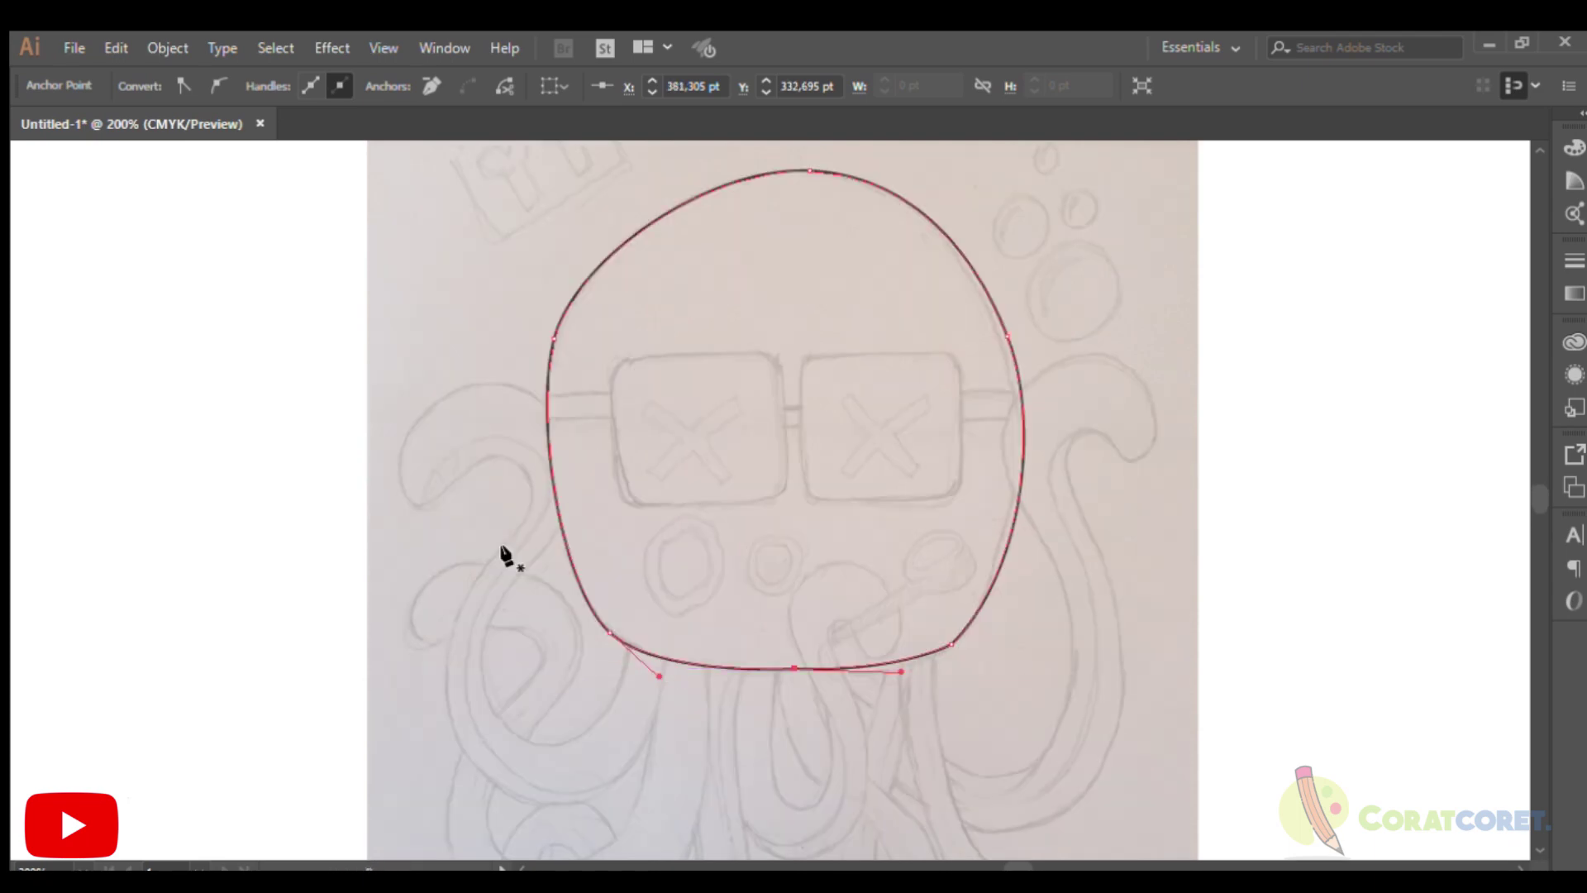
pyautogui.click(503, 542)
pyautogui.scroll(-1, 597, 608)
pyautogui.scroll(2, 597, 608)
# Extend the path below the head with two curved anchors, then end it.
pyautogui.moveTo(552, 695); pyautogui.dragTo(488, 720)
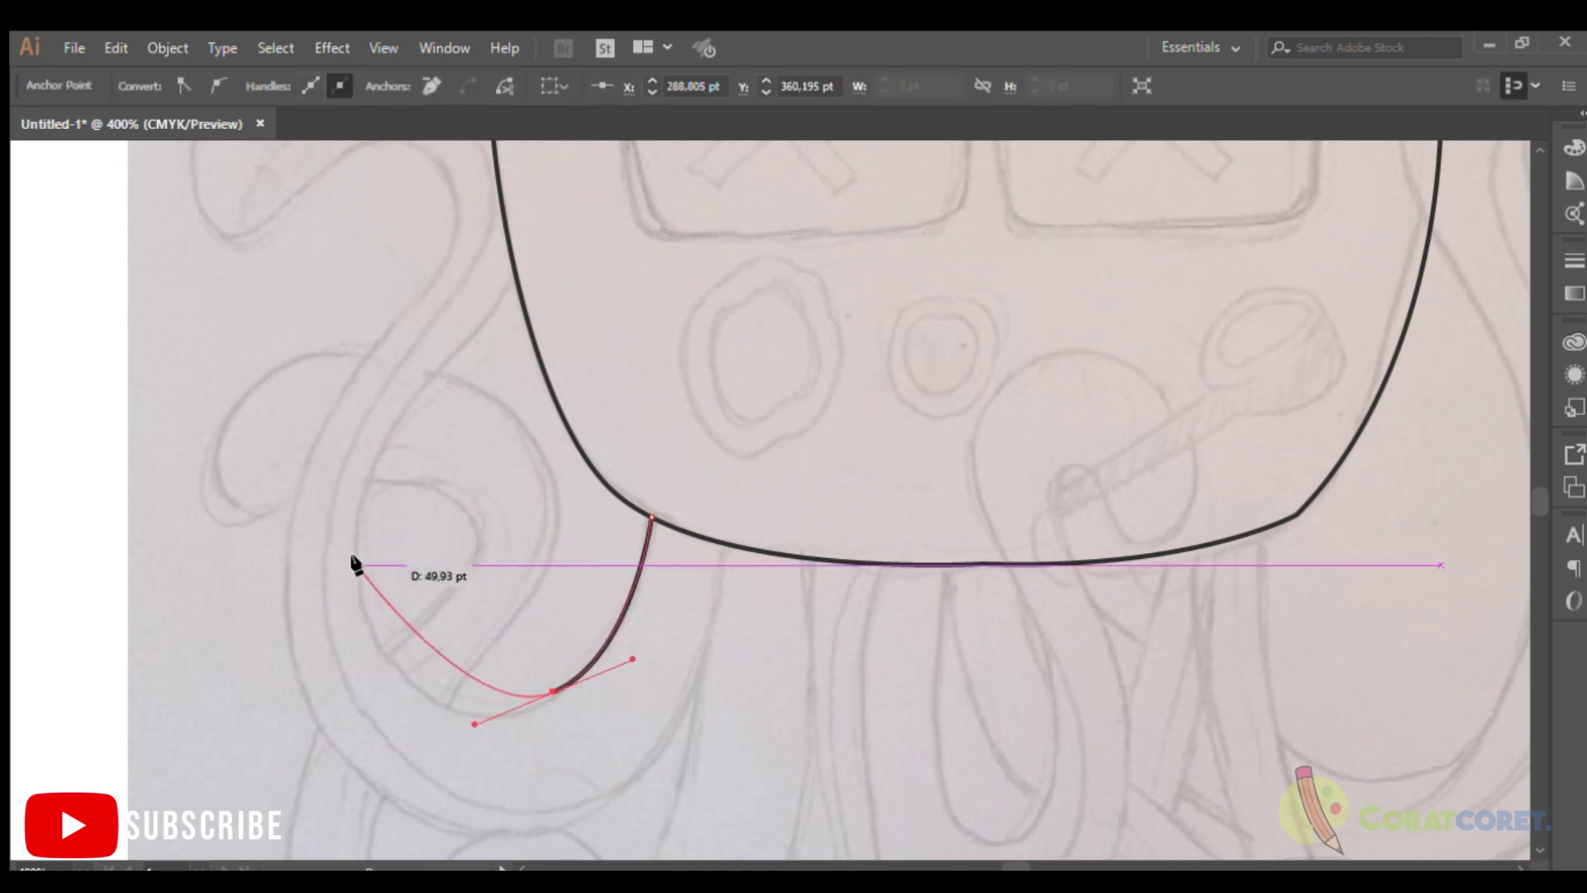
pyautogui.moveTo(357, 554); pyautogui.dragTo(348, 396)
pyautogui.scroll(3, 523, 370)
pyautogui.press('Escape')
pyautogui.scroll(1, 283, 311)
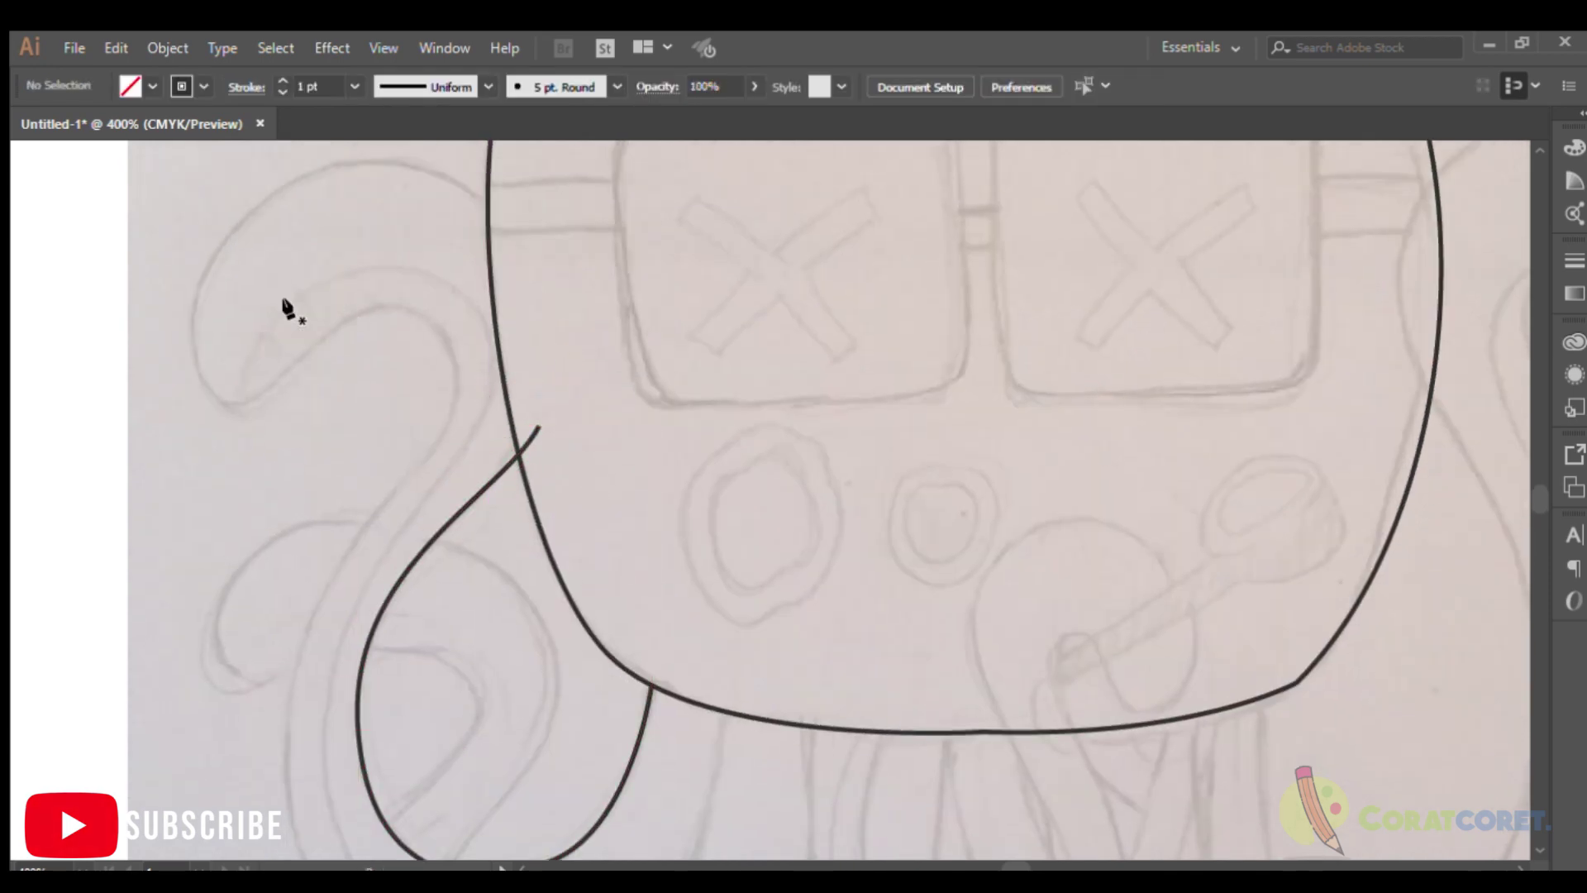
# Trace the upper-left tentacle, curving its tip outward and back toward the head.
pyautogui.click(403, 308)
pyautogui.moveTo(306, 347); pyautogui.dragTo(274, 393)
pyautogui.moveTo(191, 360); pyautogui.dragTo(172, 275)
pyautogui.scroll(2, 330, 315)
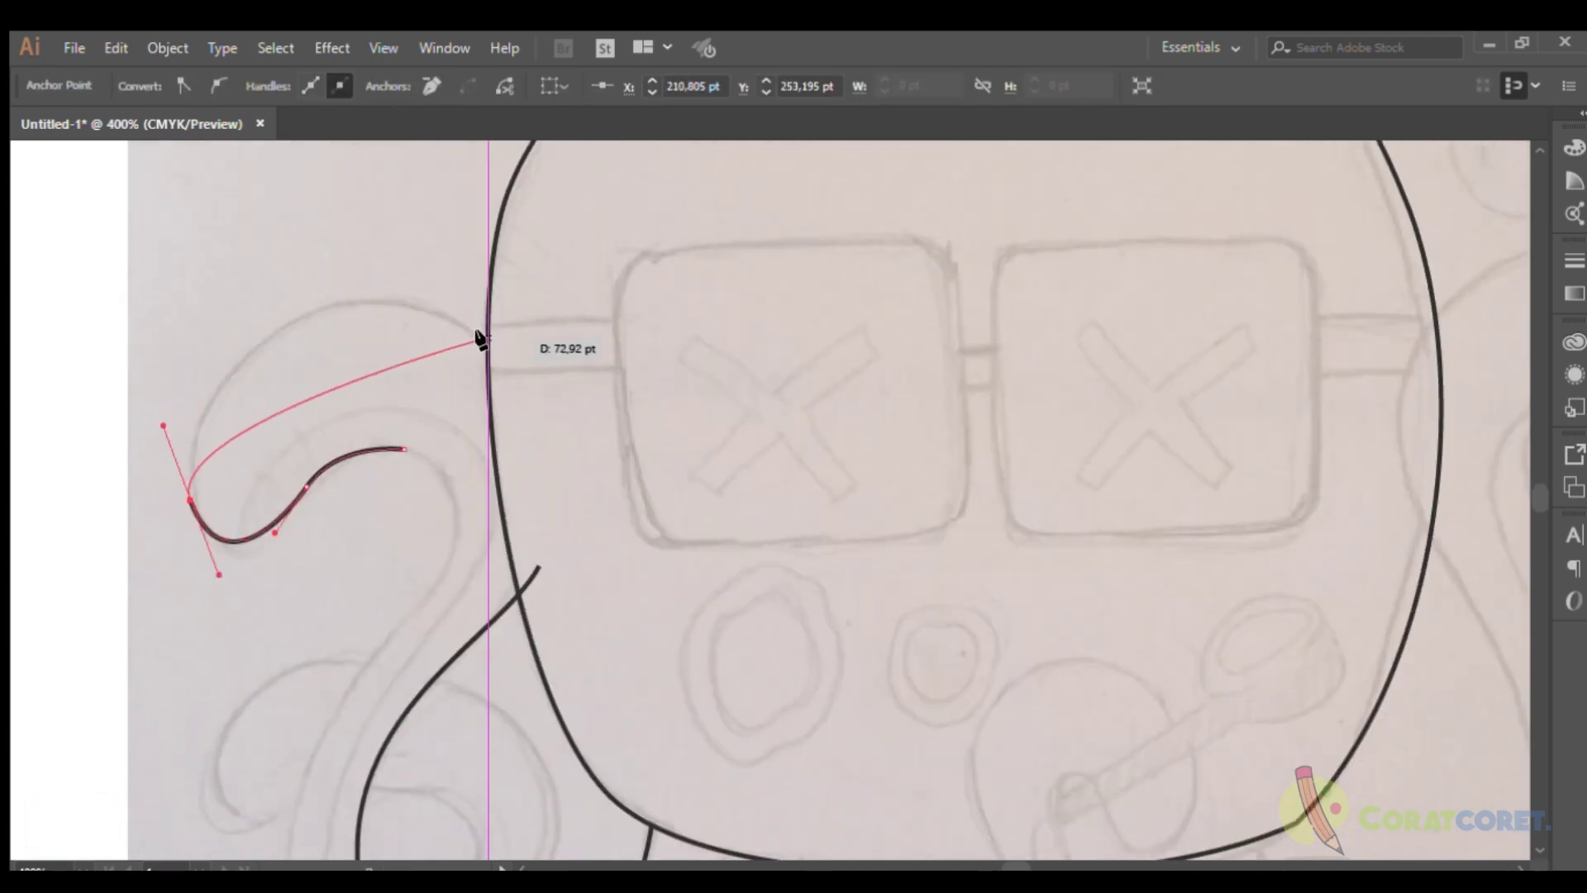
pyautogui.moveTo(482, 337); pyautogui.dragTo(655, 453)
pyautogui.scroll(-2, 397, 425)
pyautogui.scroll(-2, 397, 424)
pyautogui.moveTo(454, 307); pyautogui.dragTo(454, 351)
pyautogui.moveTo(306, 575); pyautogui.dragTo(289, 657)
pyautogui.scroll(-5, 308, 649)
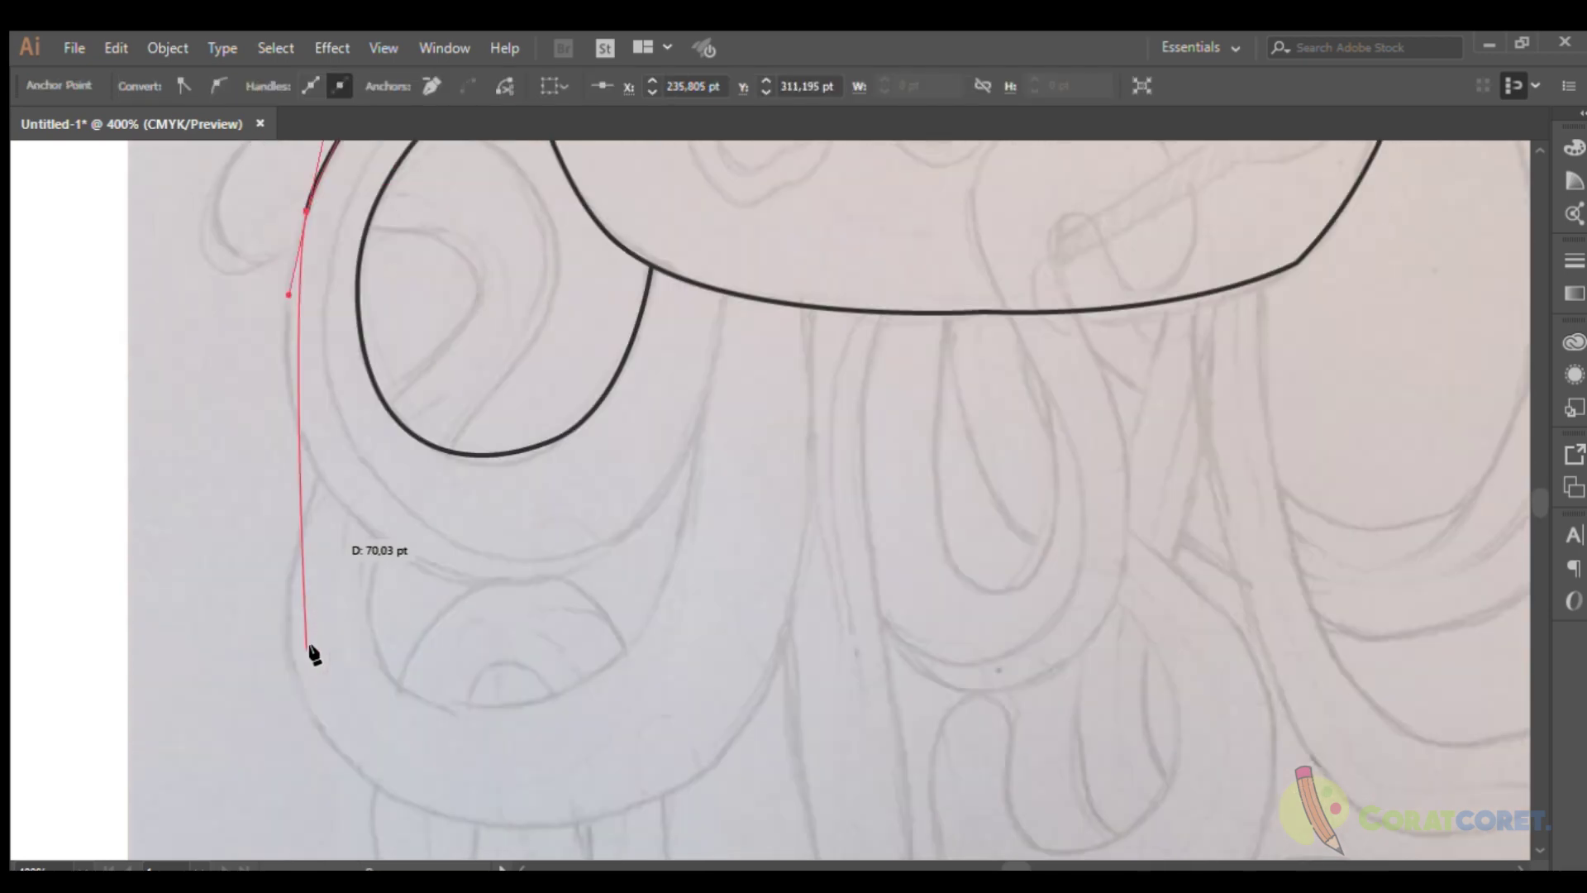
pyautogui.press('Escape')
# Trace the inner tentacle edge from the head, redoing misplaced bend points.
pyautogui.click(727, 296)
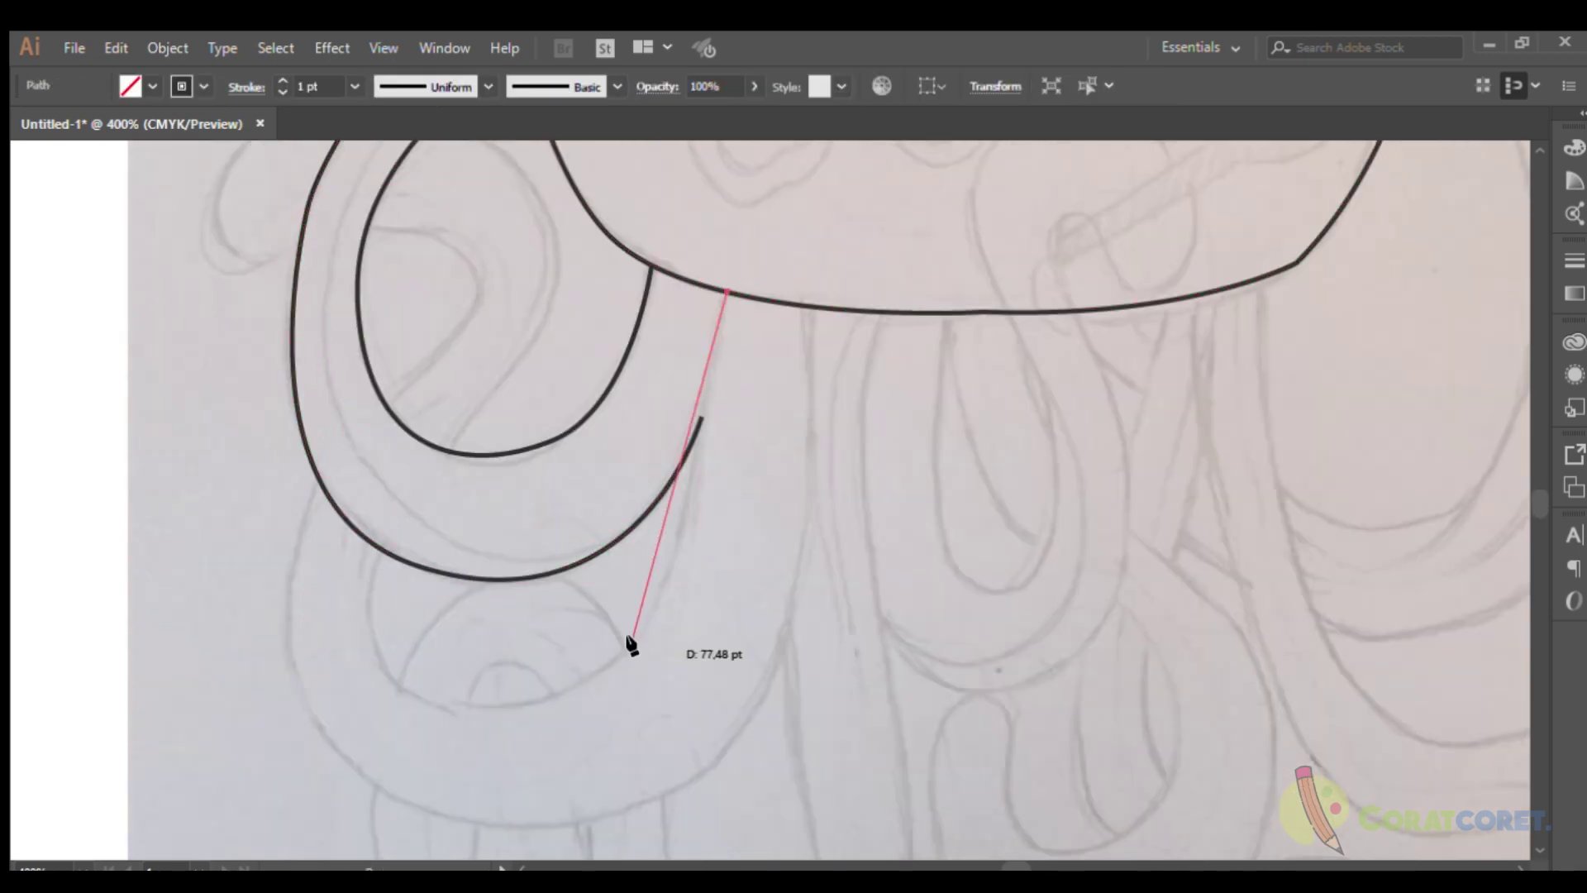
pyautogui.click(632, 641)
pyautogui.moveTo(380, 550); pyautogui.dragTo(405, 320)
pyautogui.hotkey('ctrl', 'z')
pyautogui.click(446, 705)
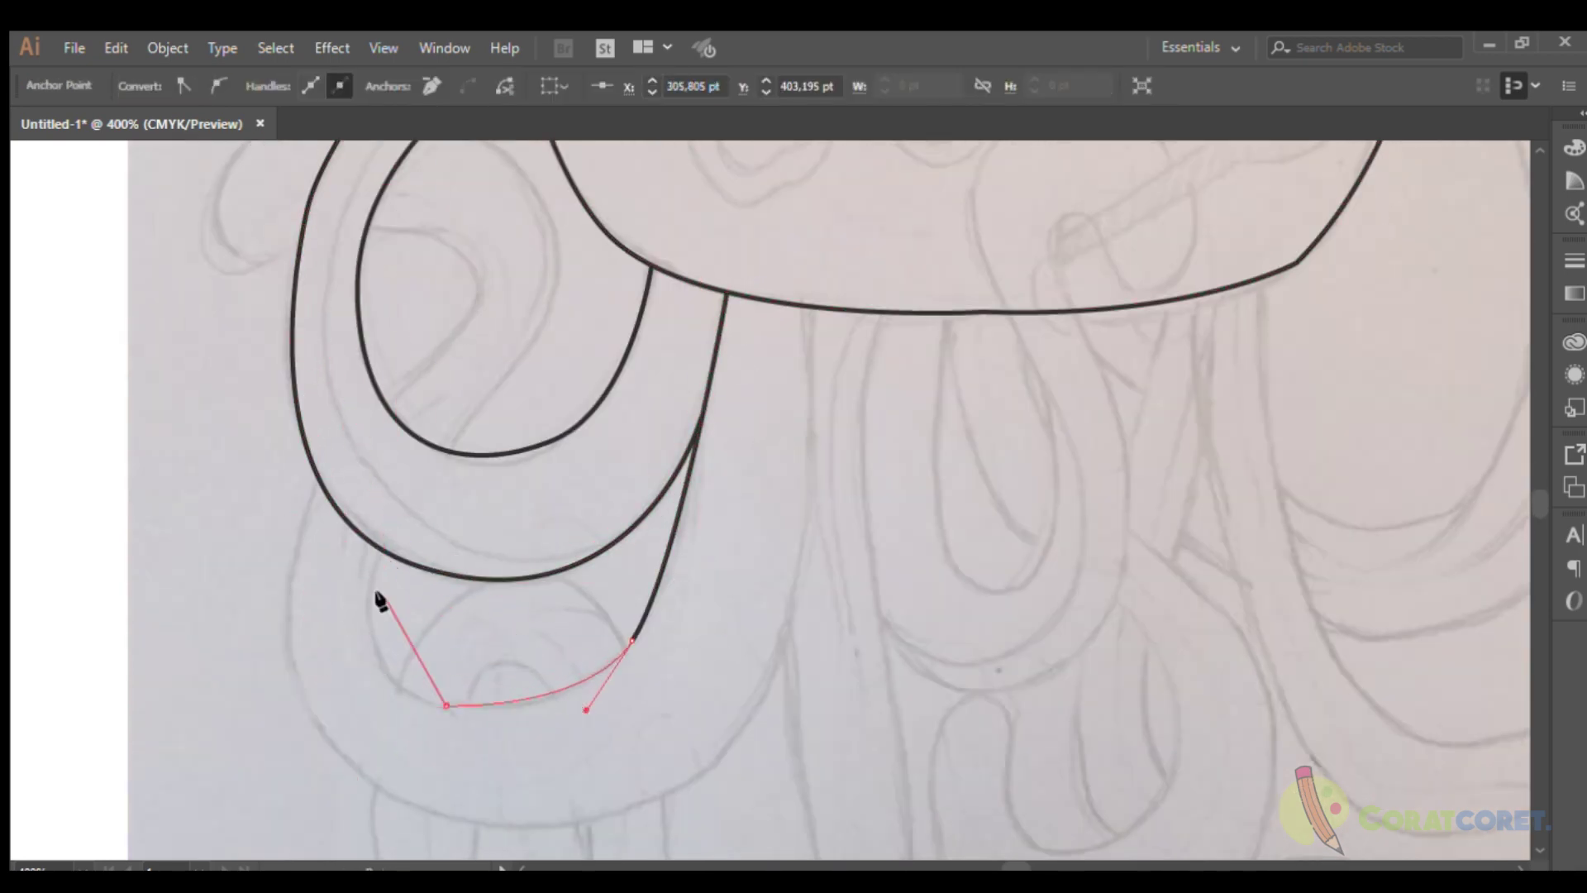
pyautogui.moveTo(586, 709); pyautogui.dragTo(553, 761)
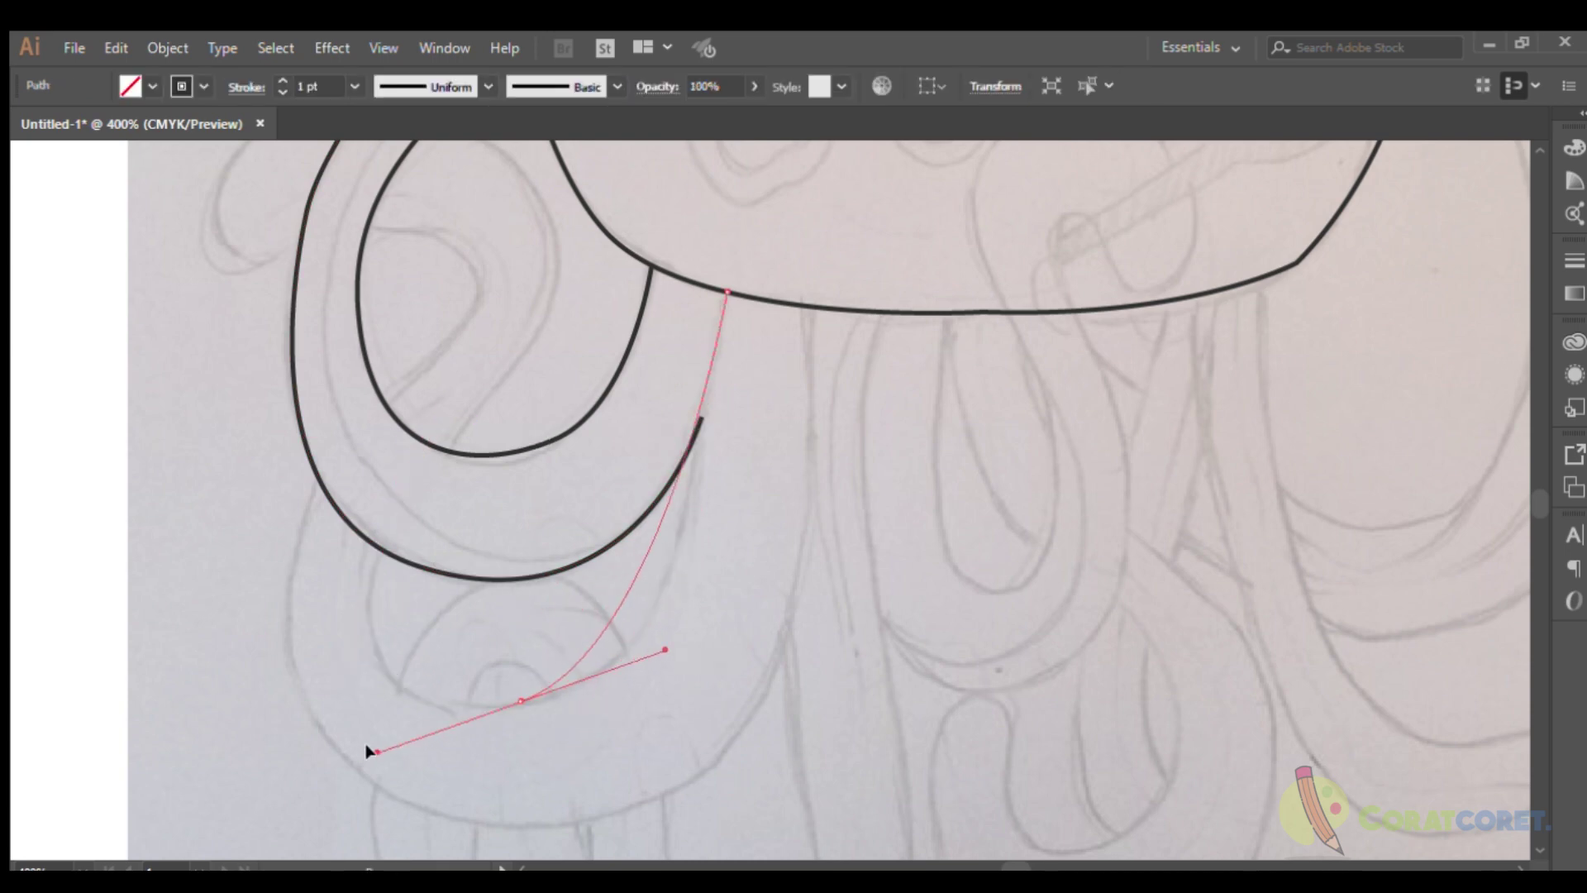
pyautogui.hotkey('ctrl', 'z')
pyautogui.click(667, 588)
pyautogui.moveTo(409, 692); pyautogui.dragTo(295, 655)
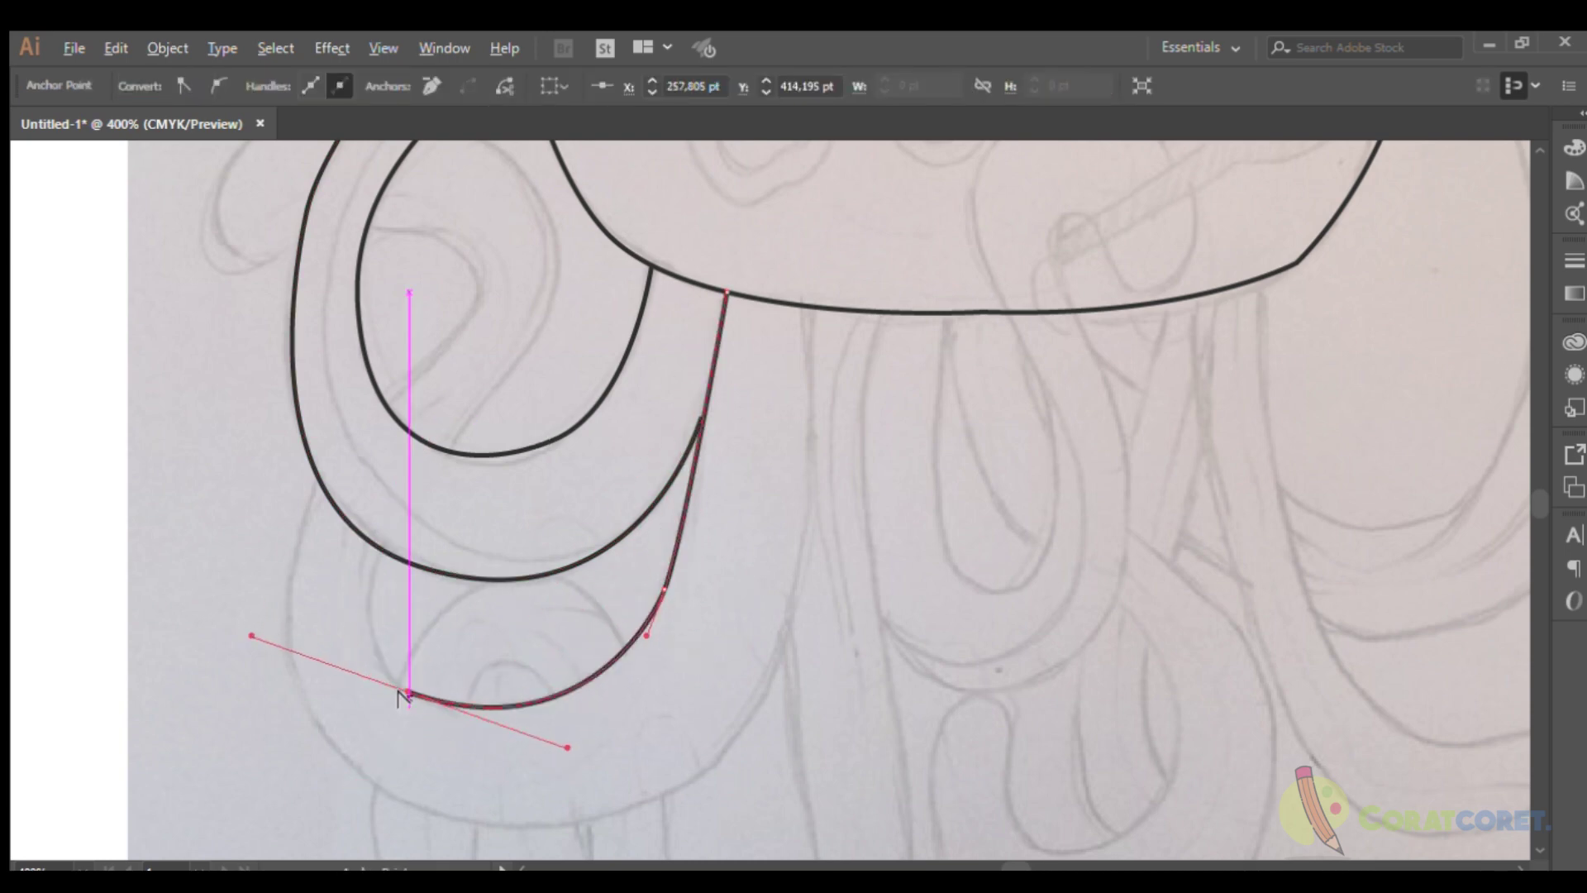
pyautogui.keyDown('ctrl'); pyautogui.click(202, 414); pyautogui.keyUp('ctrl')
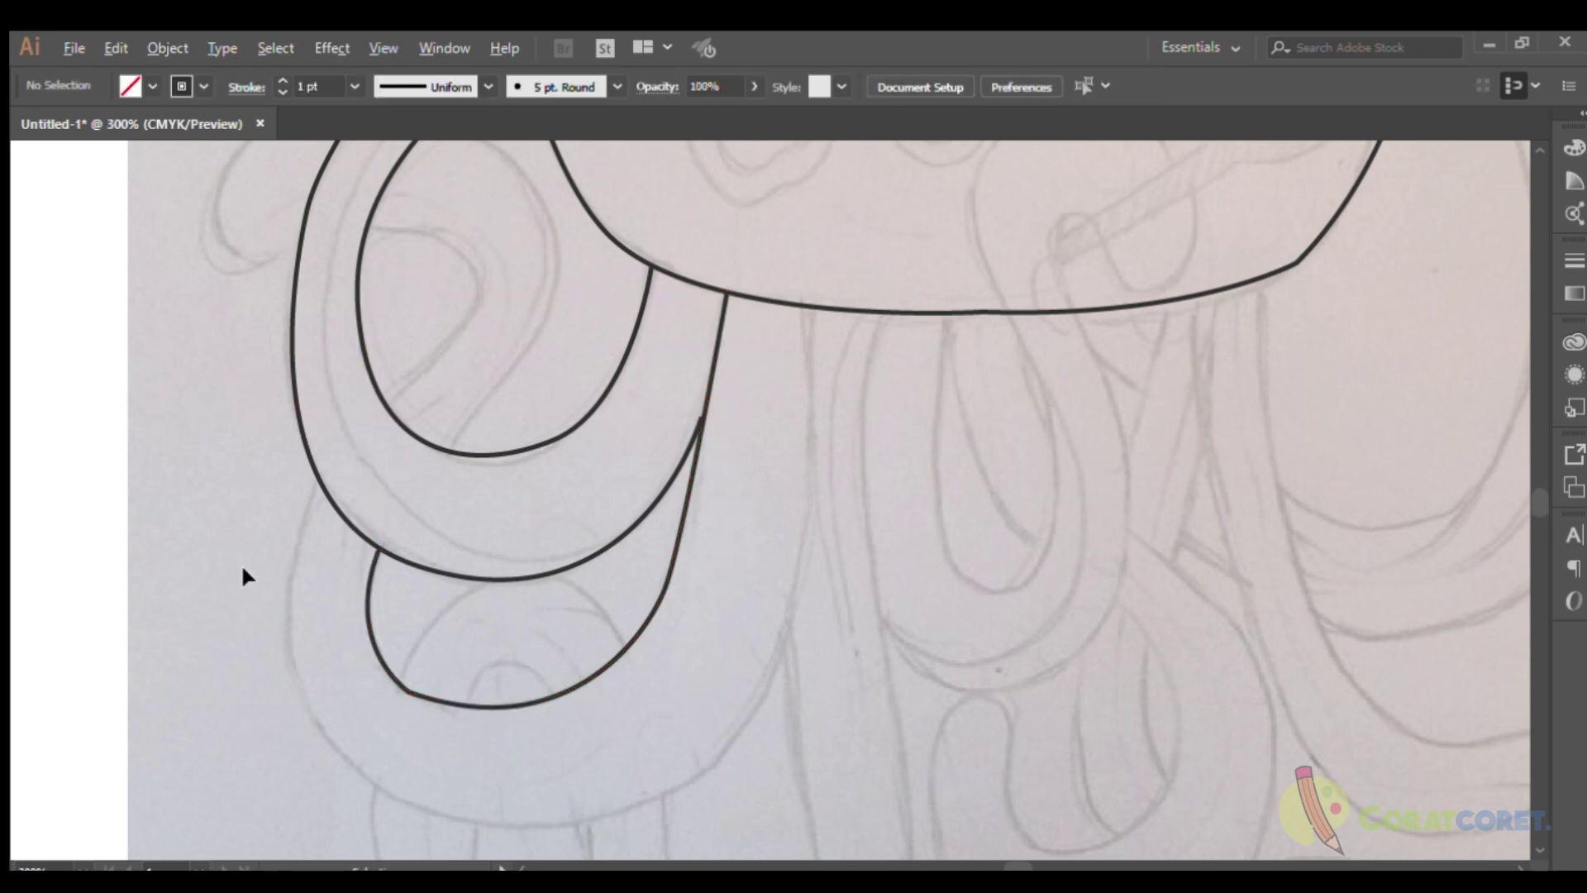
# Trace the next tentacle's outer edge around the bottom back to the head.
pyautogui.scroll(3, 416, 582)
pyautogui.keyDown('ctrl'); pyautogui.click(417, 529); pyautogui.keyUp('ctrl')
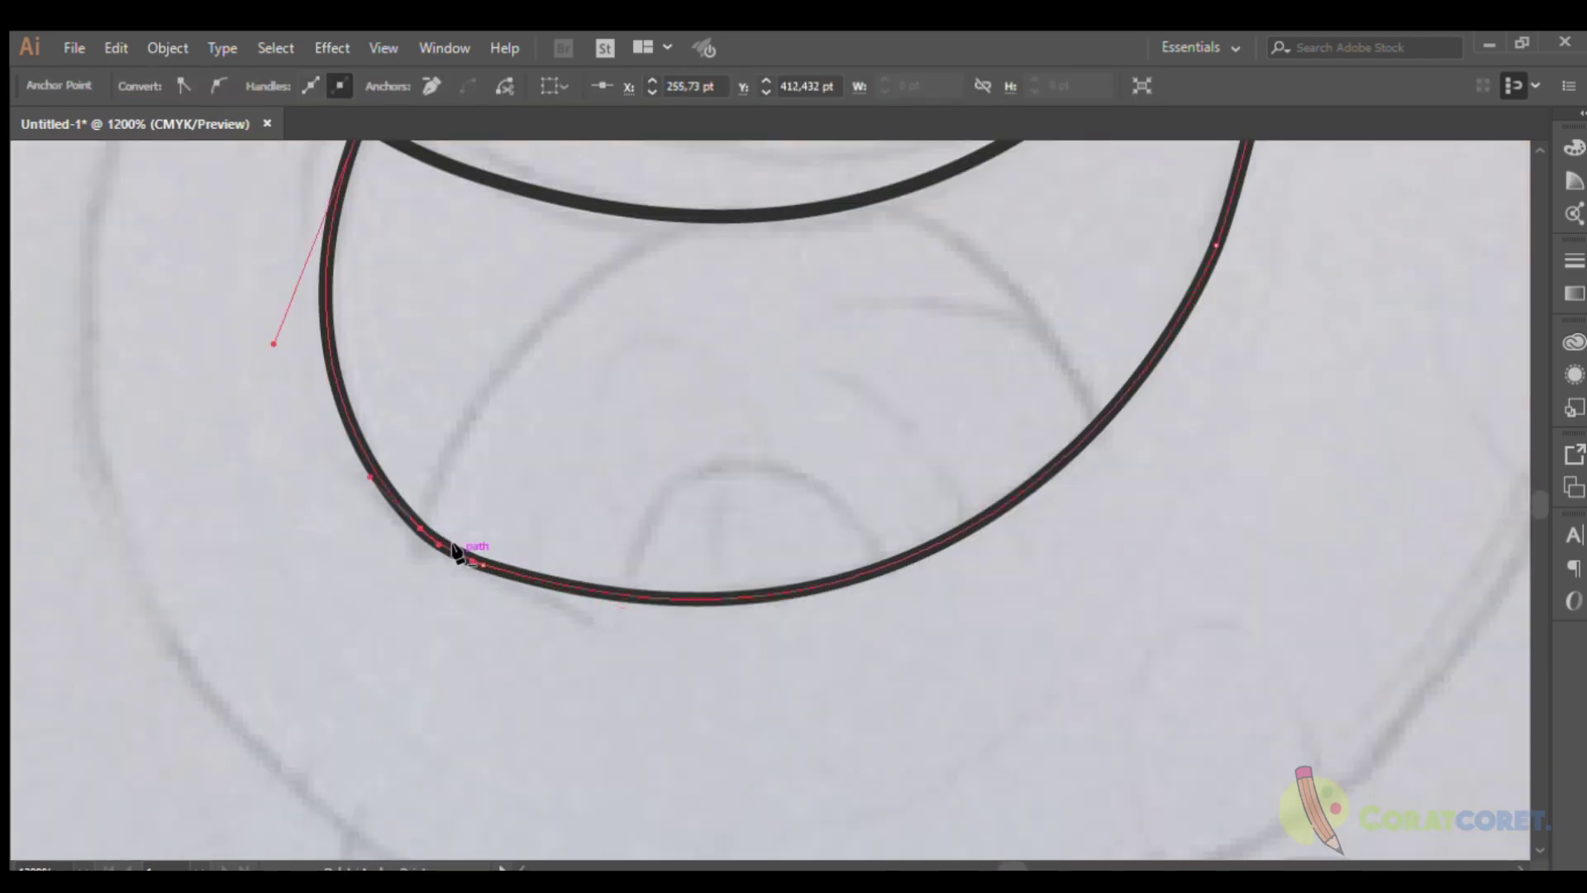
pyautogui.scroll(-3, 239, 558)
pyautogui.click(219, 344)
pyautogui.moveTo(189, 511); pyautogui.dragTo(196, 591)
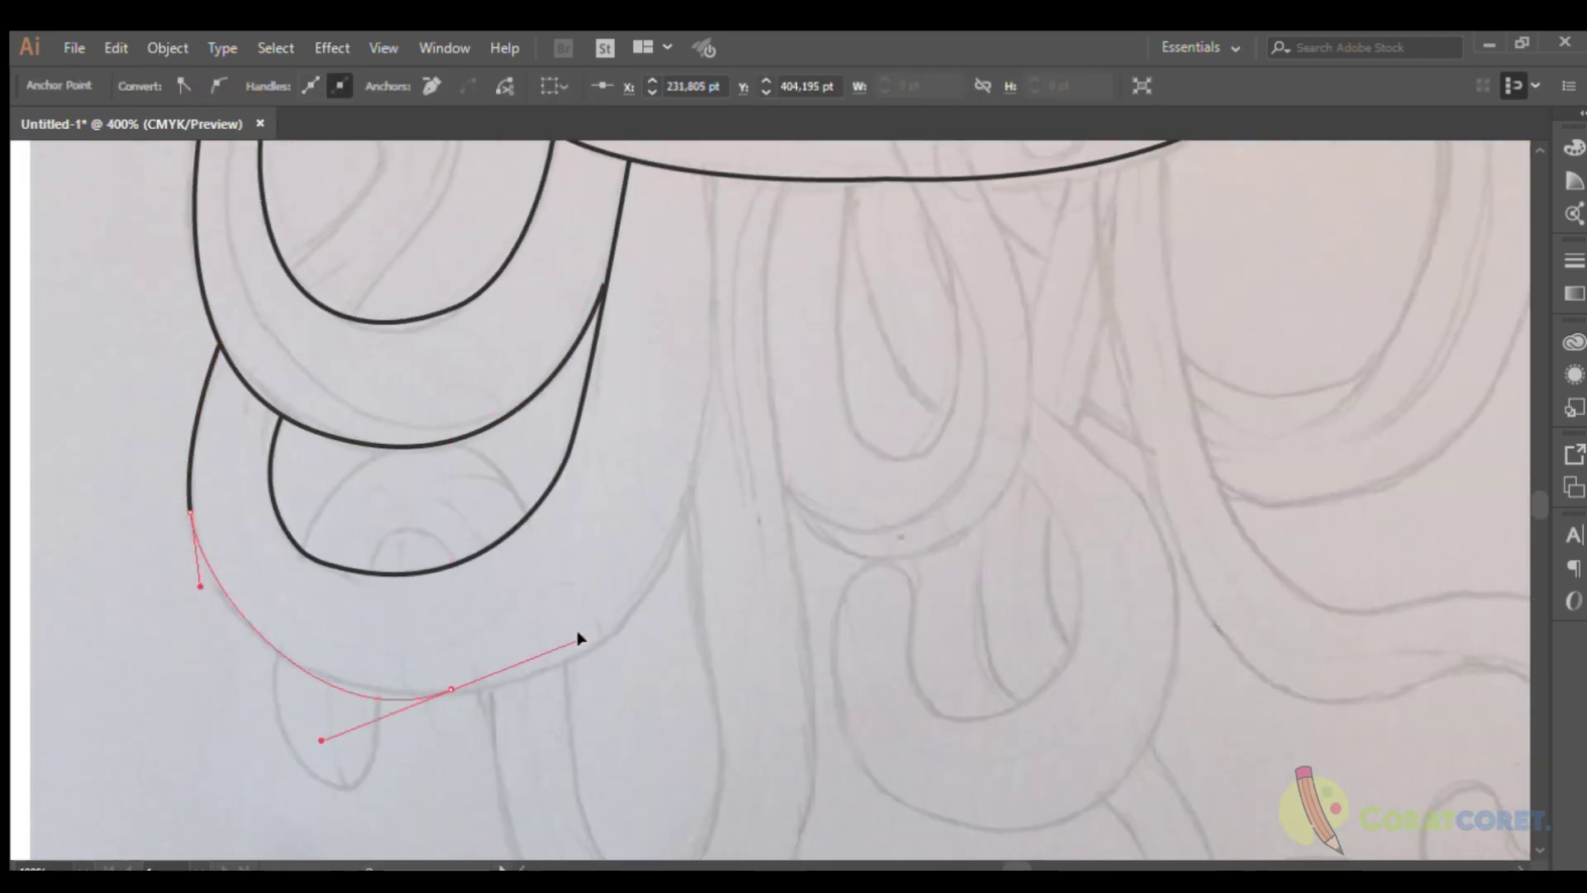
pyautogui.click(723, 178)
pyautogui.keyDown('ctrl'); pyautogui.click(466, 442); pyautogui.keyUp('ctrl')
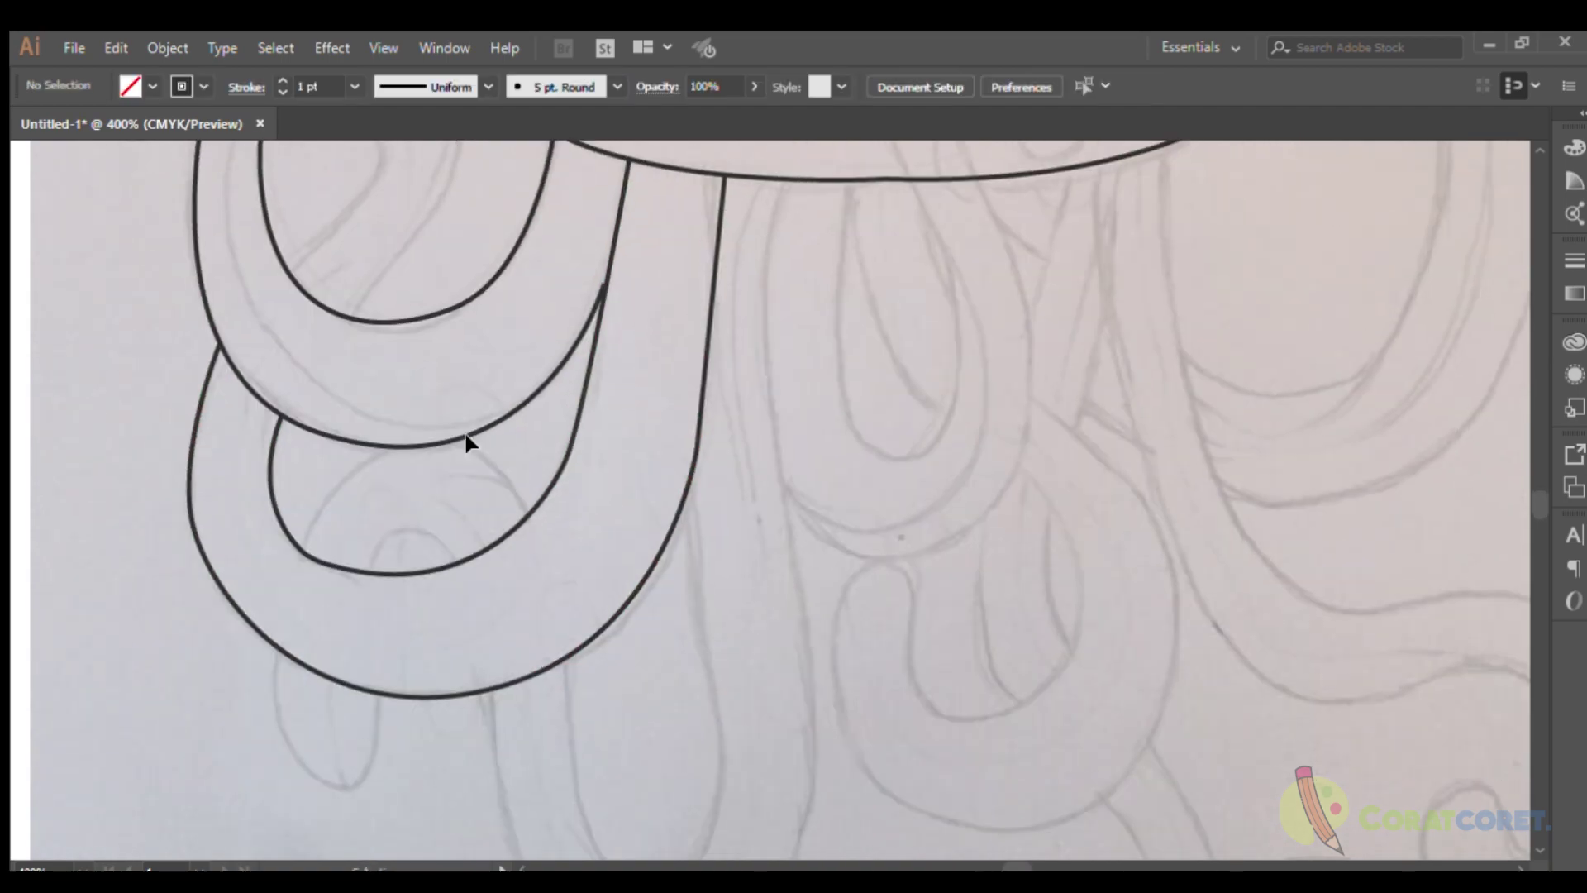
# Draw a curved arc across the tentacle's inner loop, redrawing the misplaced point.
pyautogui.moveTo(459, 446); pyautogui.dragTo(554, 434)
pyautogui.scroll(2, 496, 438)
pyautogui.moveTo(415, 457); pyautogui.dragTo(436, 454)
pyautogui.keyDown('ctrl'); pyautogui.click(435, 454); pyautogui.keyUp('ctrl')
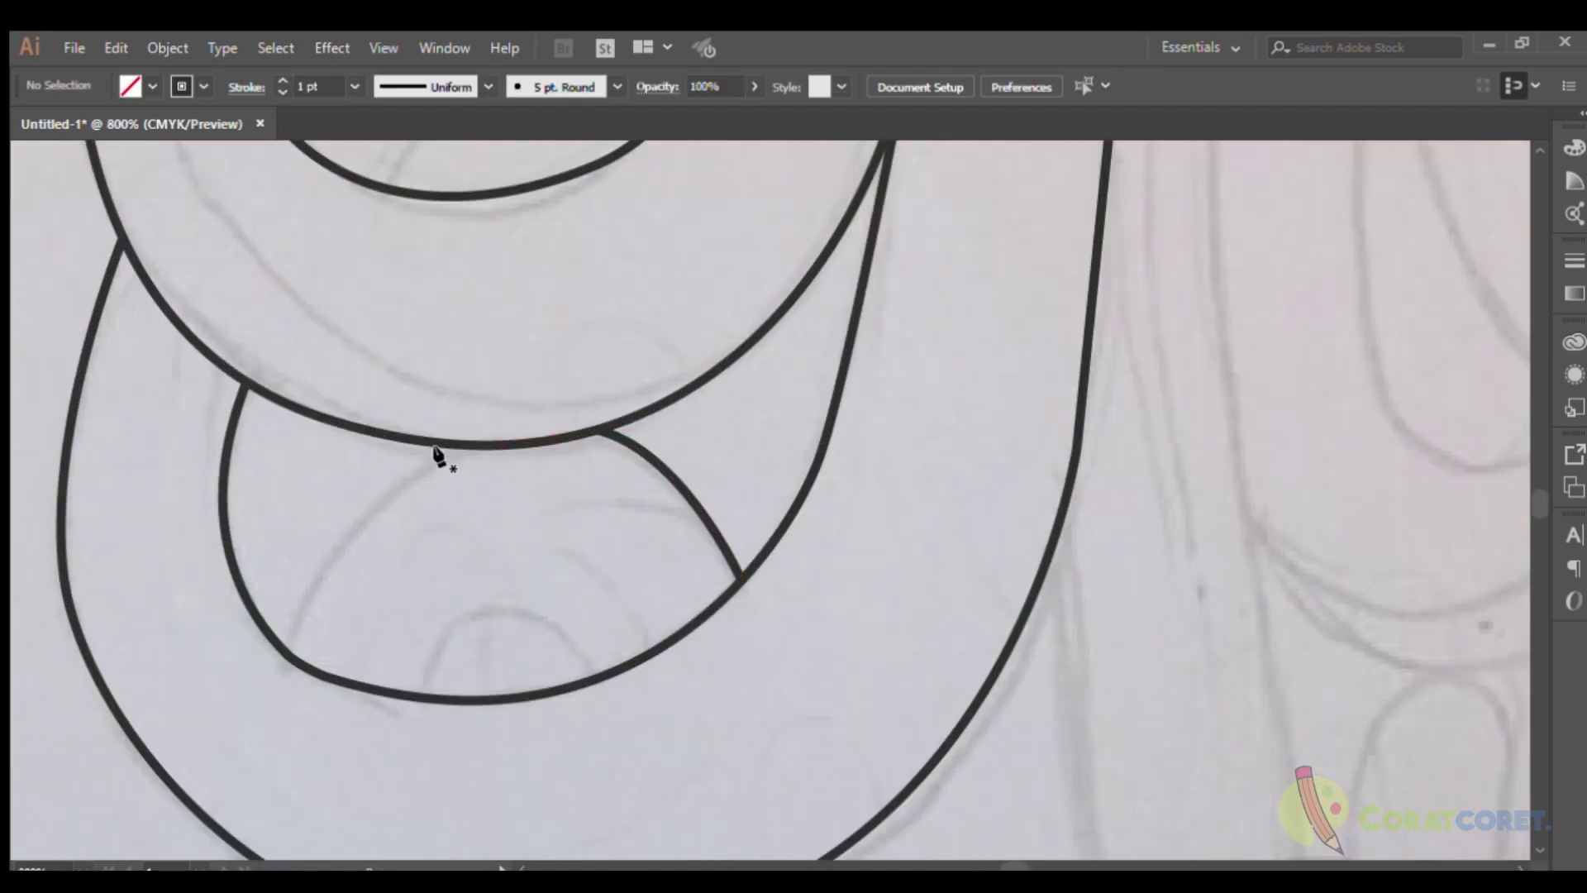
pyautogui.hotkey('ctrl', 'z')
pyautogui.hotkey('ctrl', 'z')
pyautogui.hotkey('ctrl', 'z')
pyautogui.moveTo(538, 427); pyautogui.dragTo(361, 411)
pyautogui.scroll(-5, 361, 410)
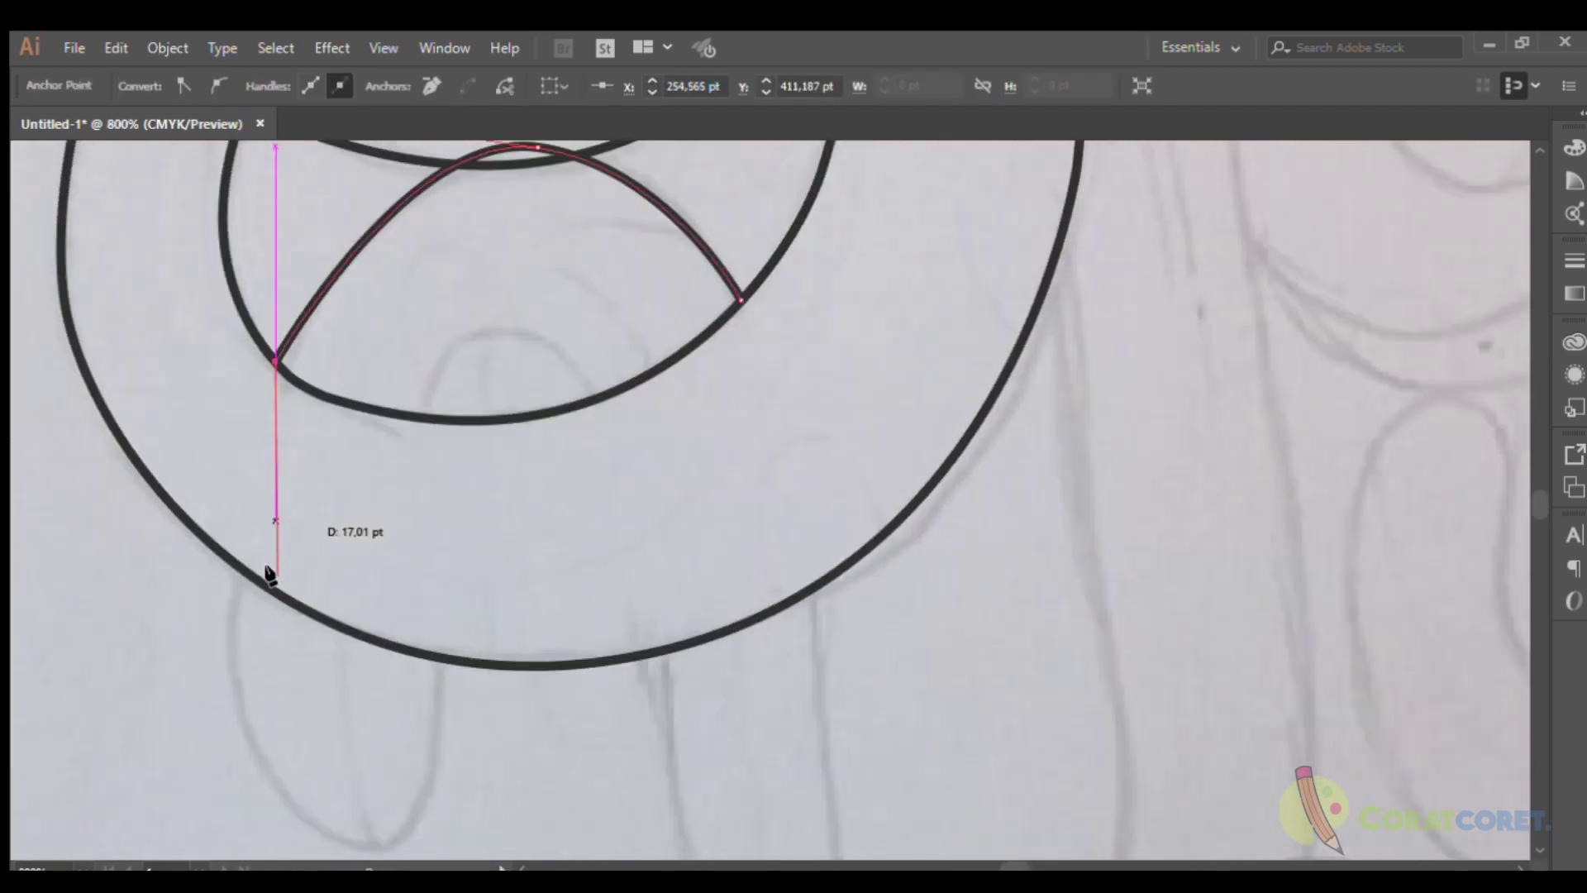
# Trace a hanging tentacle strand from the loop edge, curling its top into a loop.
pyautogui.click(234, 418)
pyautogui.moveTo(355, 699); pyautogui.dragTo(454, 699)
pyautogui.scroll(3, 454, 699)
pyautogui.click(445, 686)
pyautogui.moveTo(482, 351); pyautogui.dragTo(566, 324)
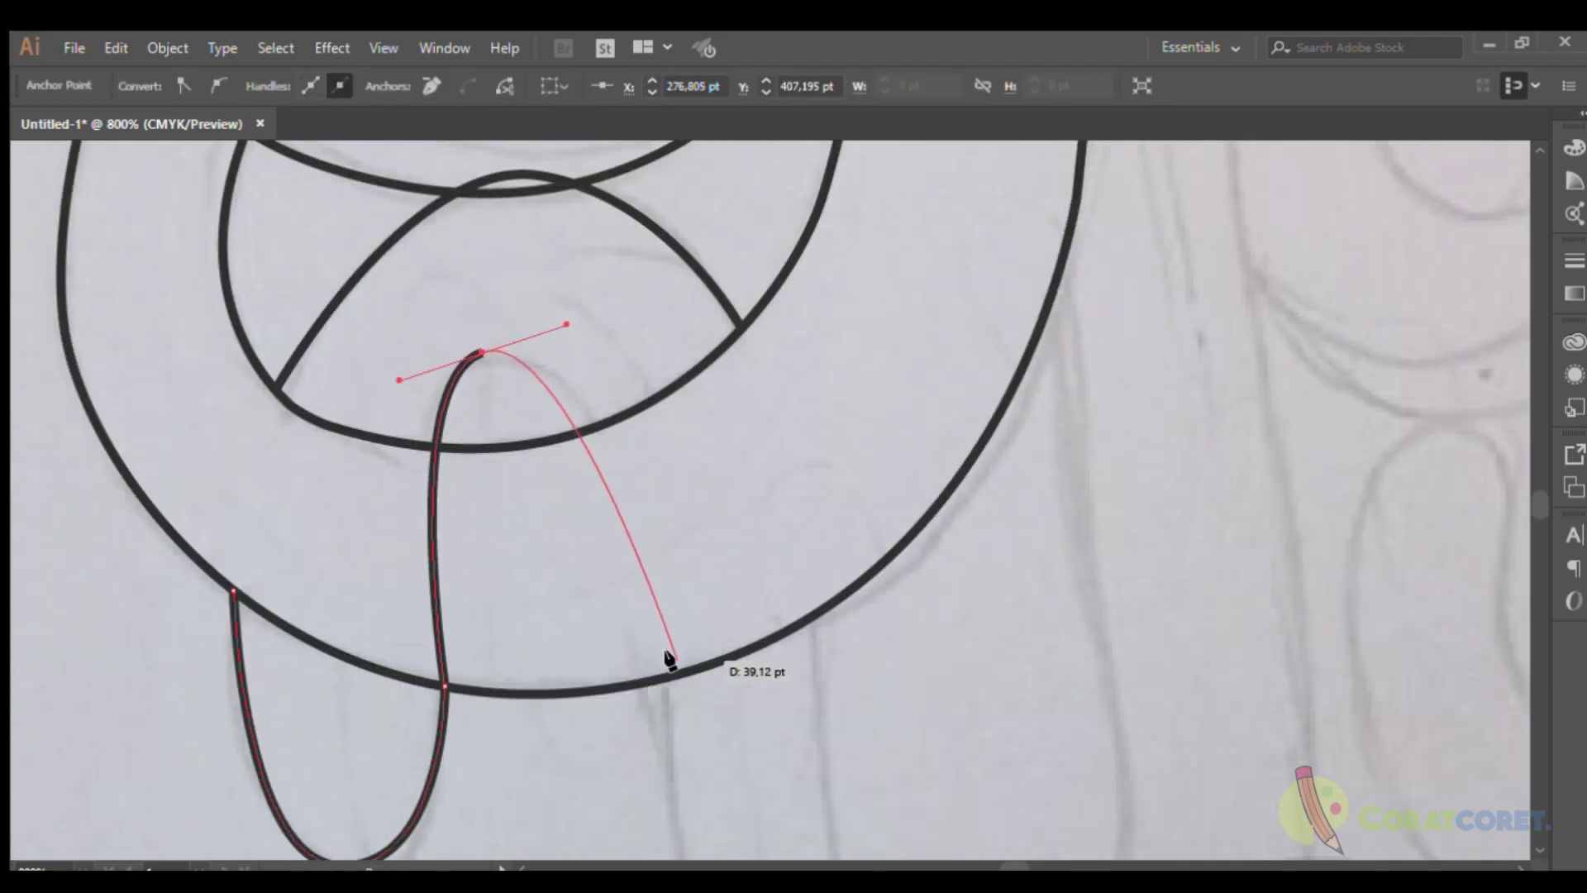
pyautogui.click(658, 697)
pyautogui.scroll(-1, 658, 709)
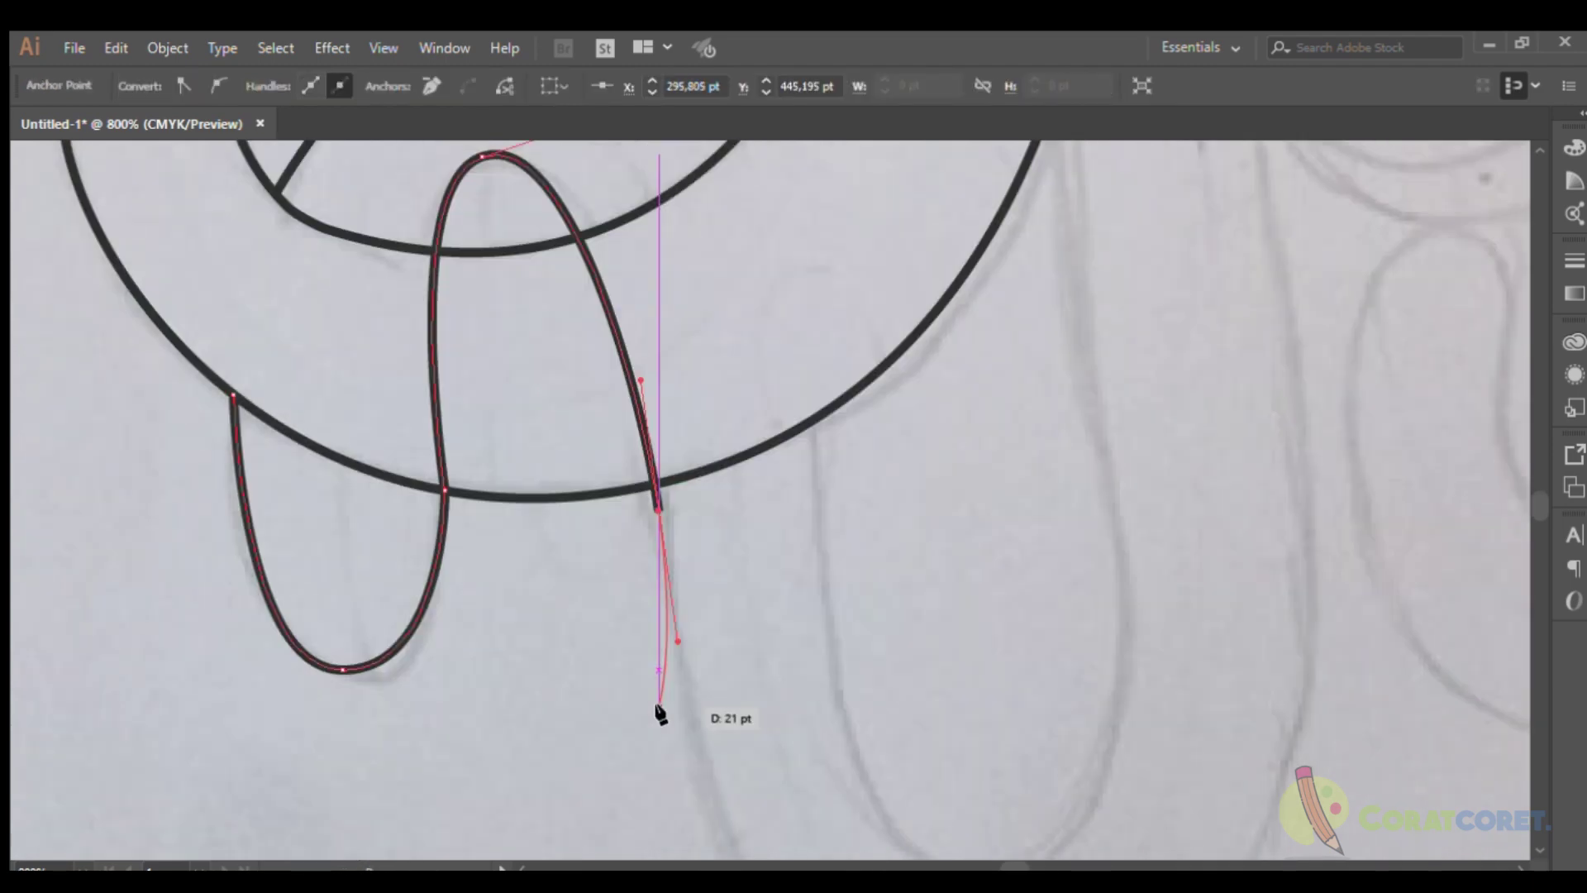
pyautogui.scroll(1, 659, 709)
pyautogui.keyDown('ctrl'); pyautogui.click(661, 709); pyautogui.keyUp('ctrl')
pyautogui.hotkey('ctrl', 'z')
pyautogui.hotkey('ctrl', 'z')
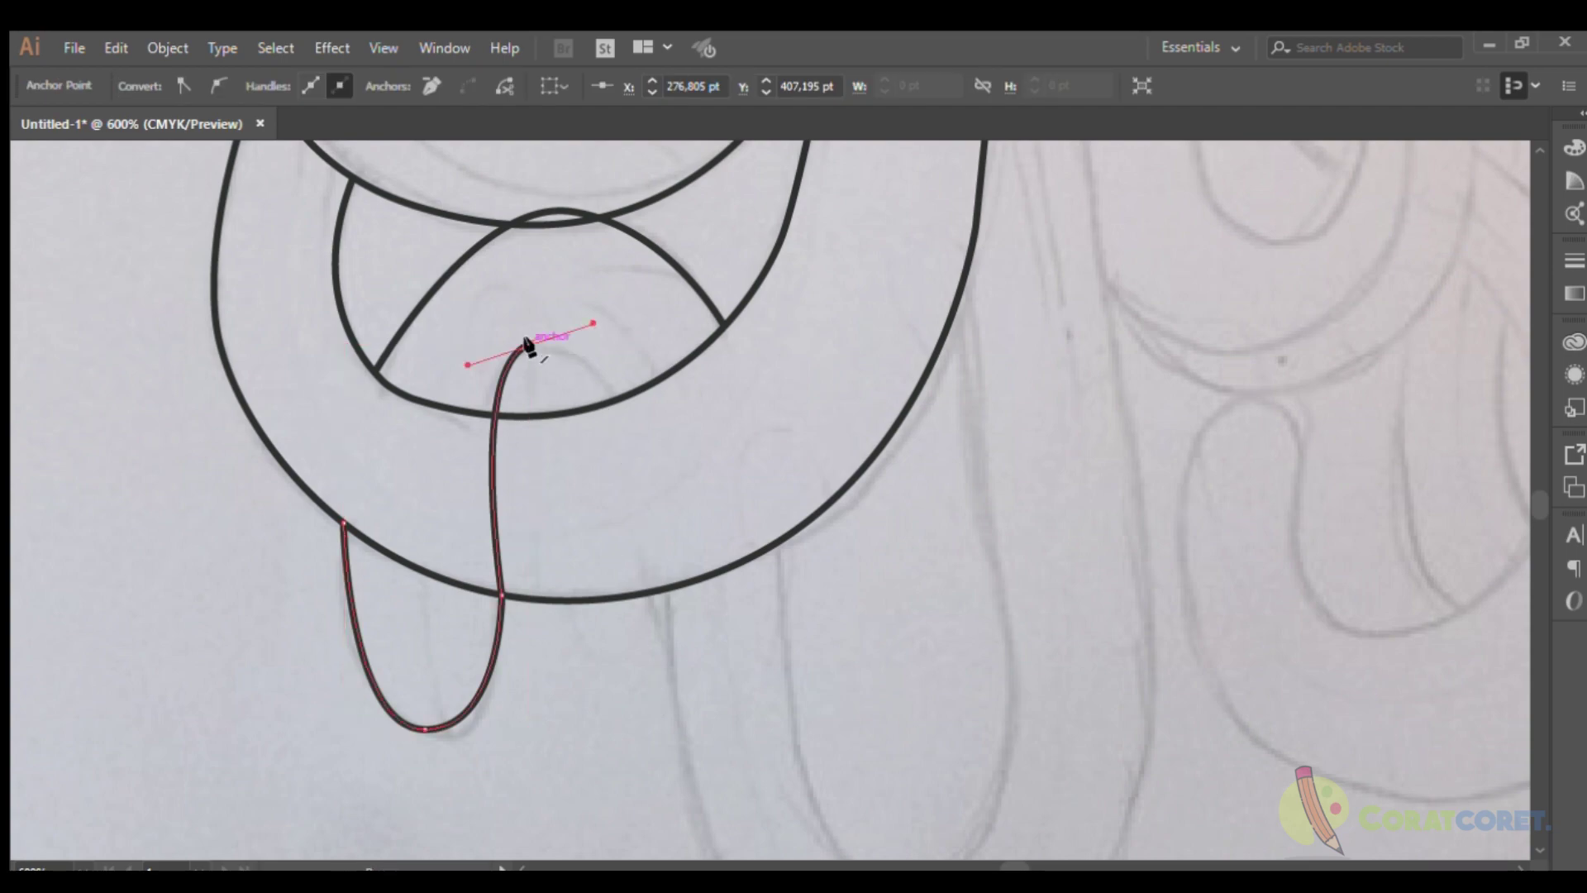
# Extend the strand down around the bottom and up the right side.
pyautogui.scroll(-2, 653, 529)
pyautogui.moveTo(674, 531); pyautogui.dragTo(702, 738)
pyautogui.moveTo(887, 787); pyautogui.dragTo(1082, 773)
pyautogui.scroll(5, 1108, 446)
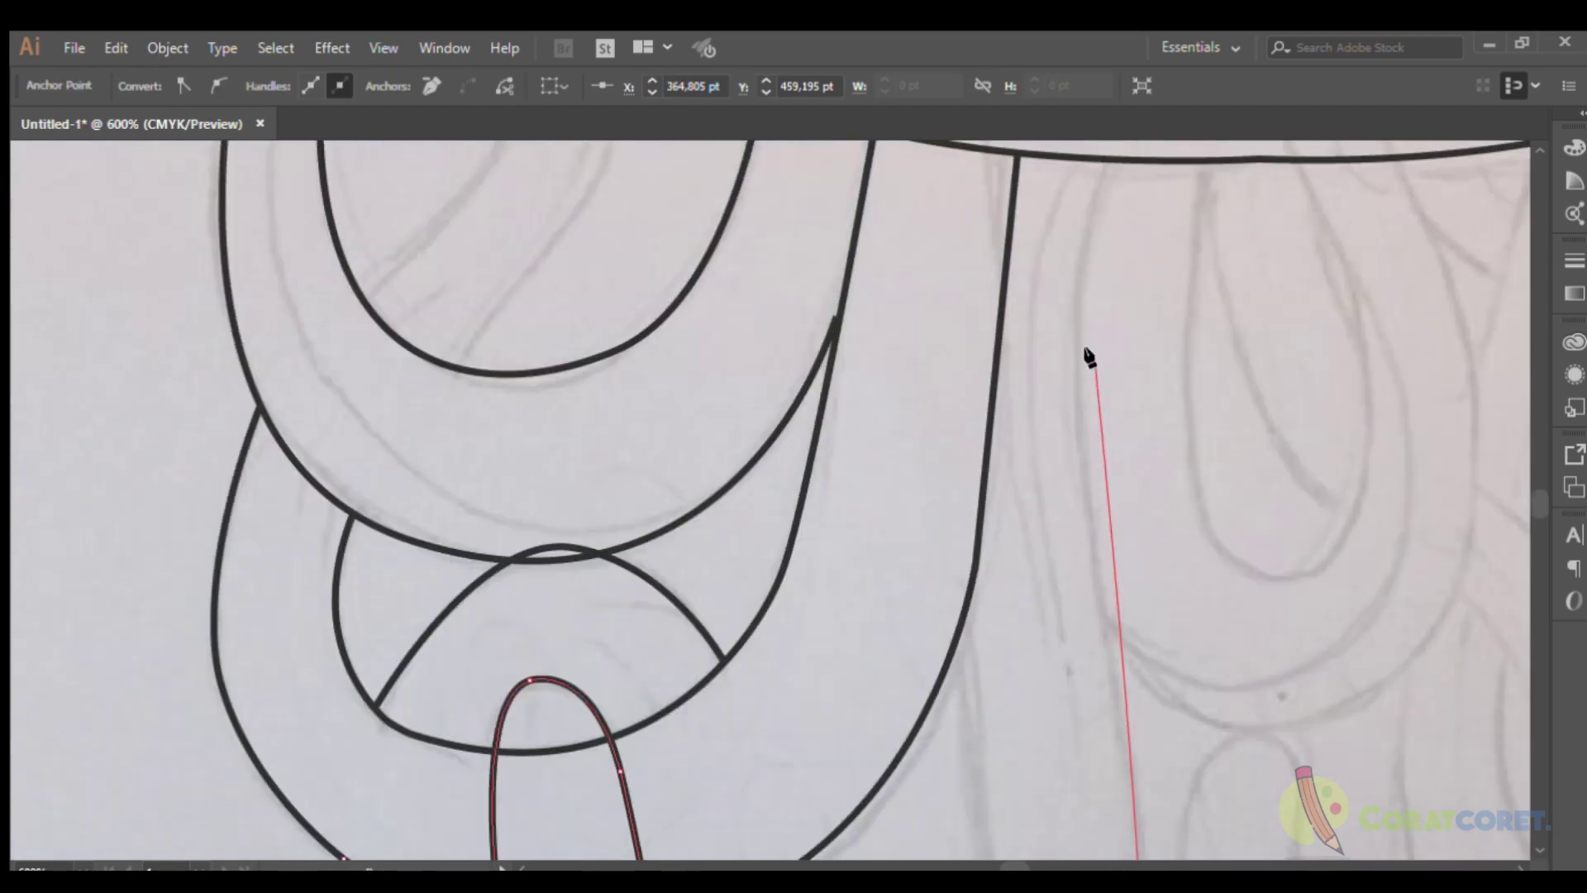
pyautogui.moveTo(1073, 337); pyautogui.dragTo(1081, 217)
pyautogui.click(1104, 157)
# Trace one more tentacle edge below the head, curving around its bottom.
pyautogui.keyDown('ctrl'); pyautogui.click(957, 460); pyautogui.keyUp('ctrl')
pyautogui.scroll(-3, 956, 461)
pyautogui.moveTo(1005, 496); pyautogui.dragTo(990, 579)
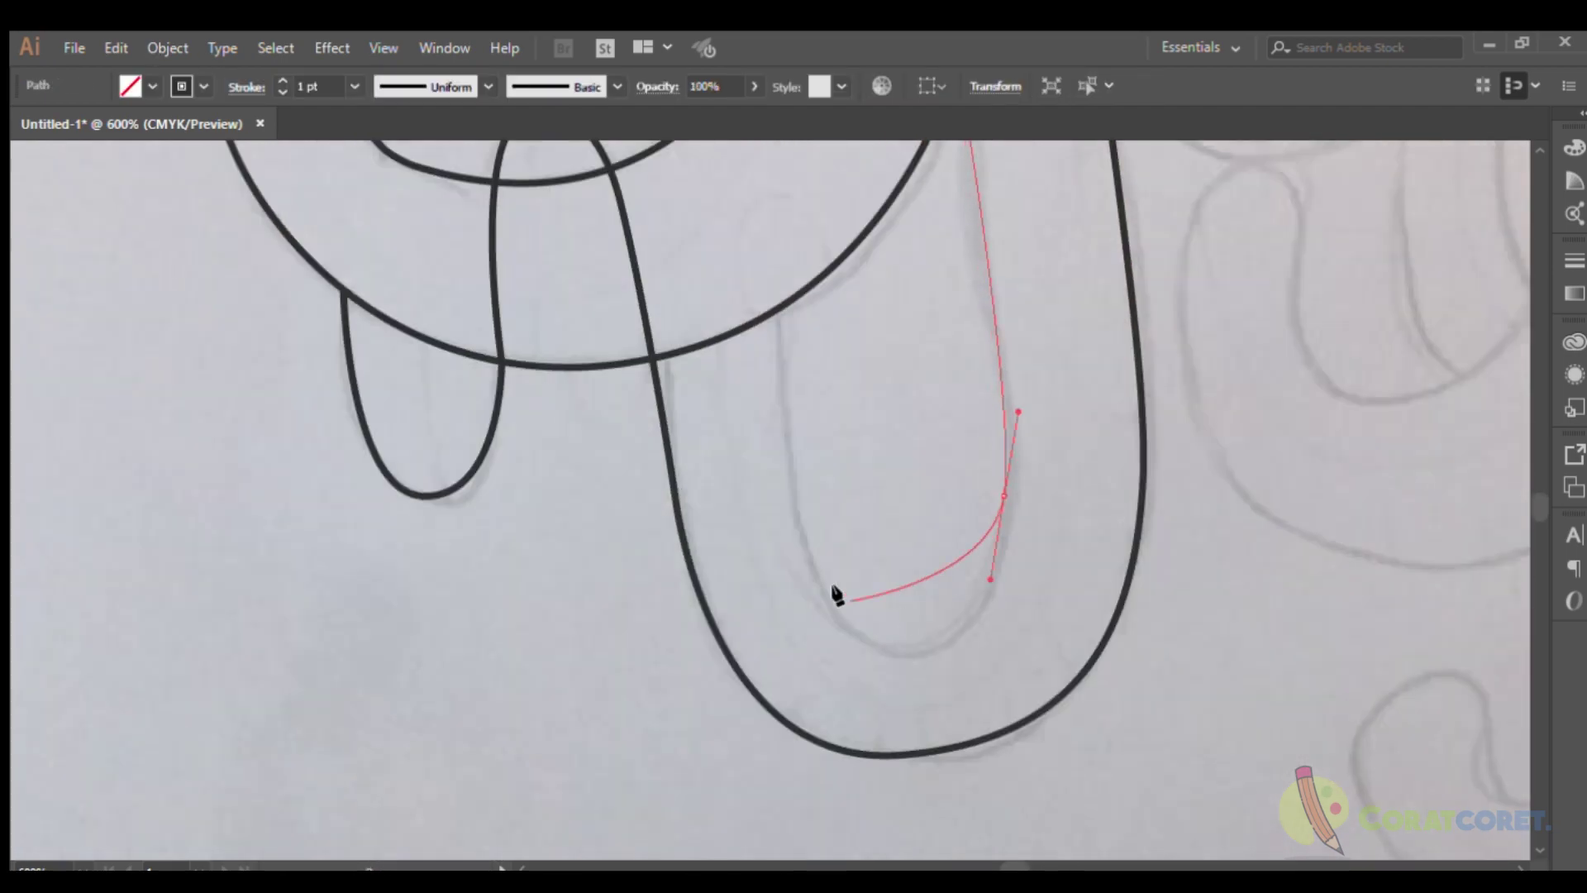
pyautogui.click(776, 285)
pyautogui.scroll(-3, 755, 336)
# Trace a curling tentacle on the left that loops back onto itself.
pyautogui.keyDown('ctrl'); pyautogui.click(924, 591); pyautogui.keyUp('ctrl')
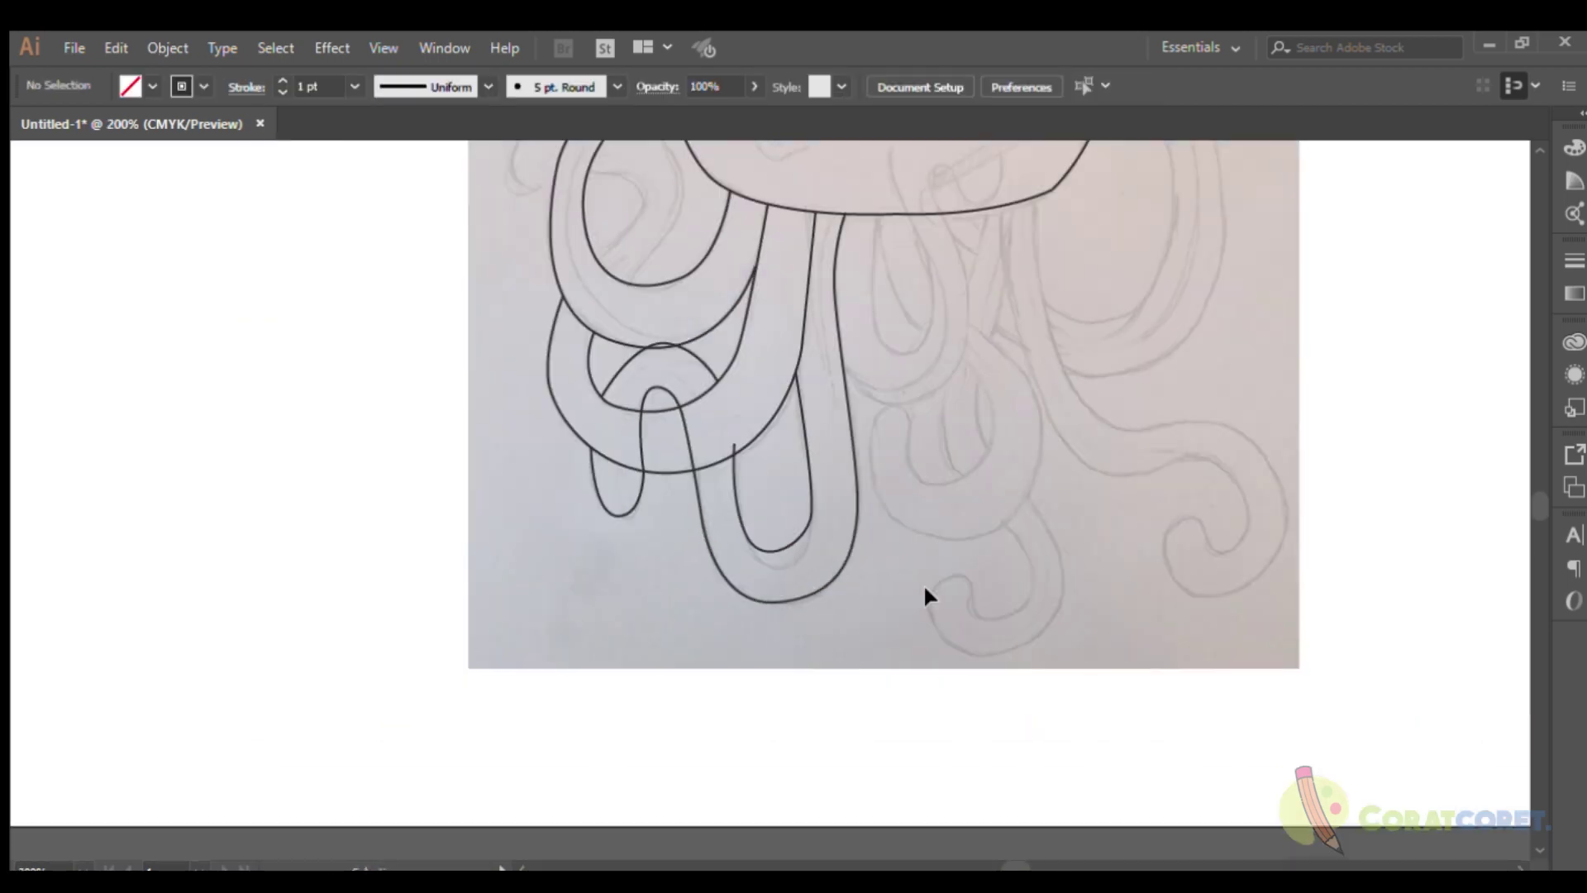
pyautogui.scroll(3, 924, 591)
pyautogui.scroll(2, 579, 497)
pyautogui.click(560, 658)
pyautogui.moveTo(653, 421); pyautogui.dragTo(569, 343)
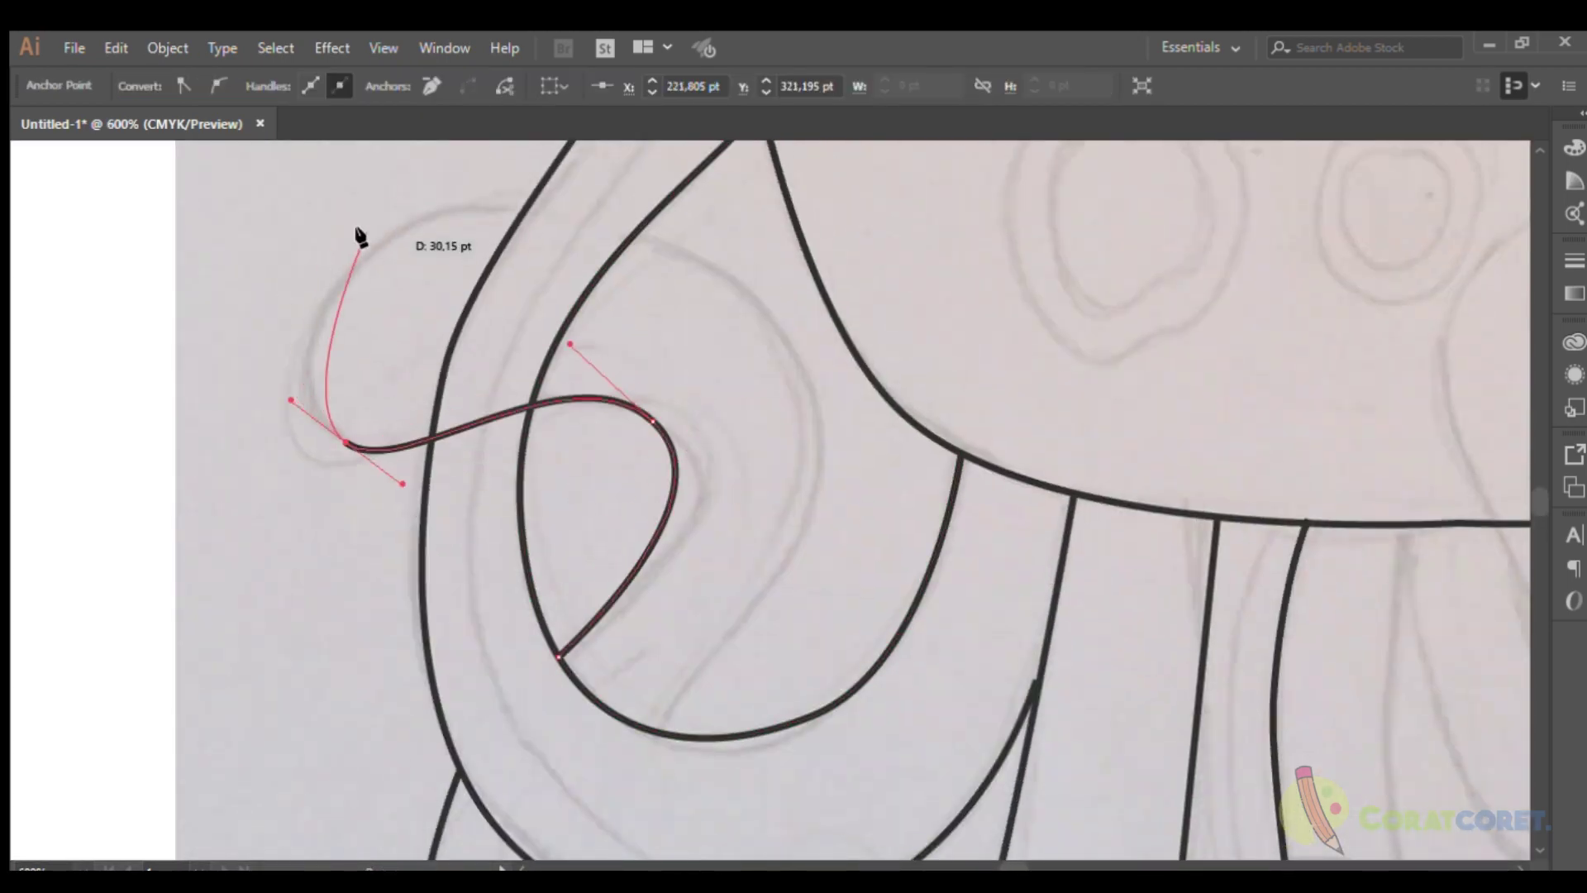
pyautogui.moveTo(649, 698); pyautogui.dragTo(653, 734)
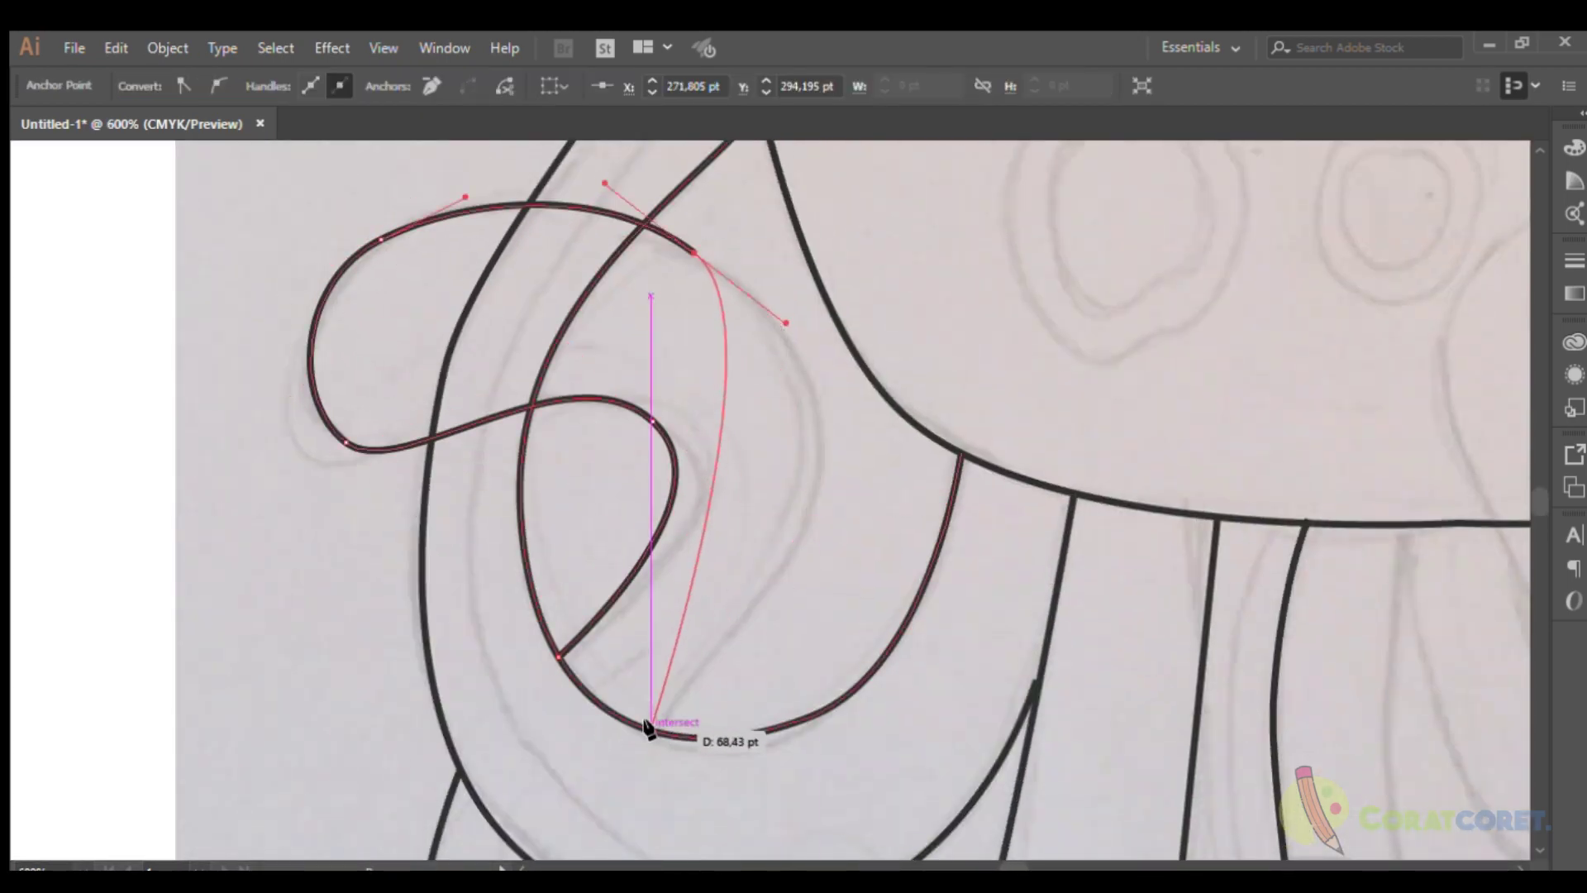
pyautogui.scroll(-2, 654, 579)
pyautogui.scroll(-5, 223, 382)
pyautogui.keyDown('ctrl'); pyautogui.click(591, 583); pyautogui.keyUp('ctrl')
# Trace an S-shaped tentacle and join its end to the head outline.
pyautogui.scroll(3, 628, 589)
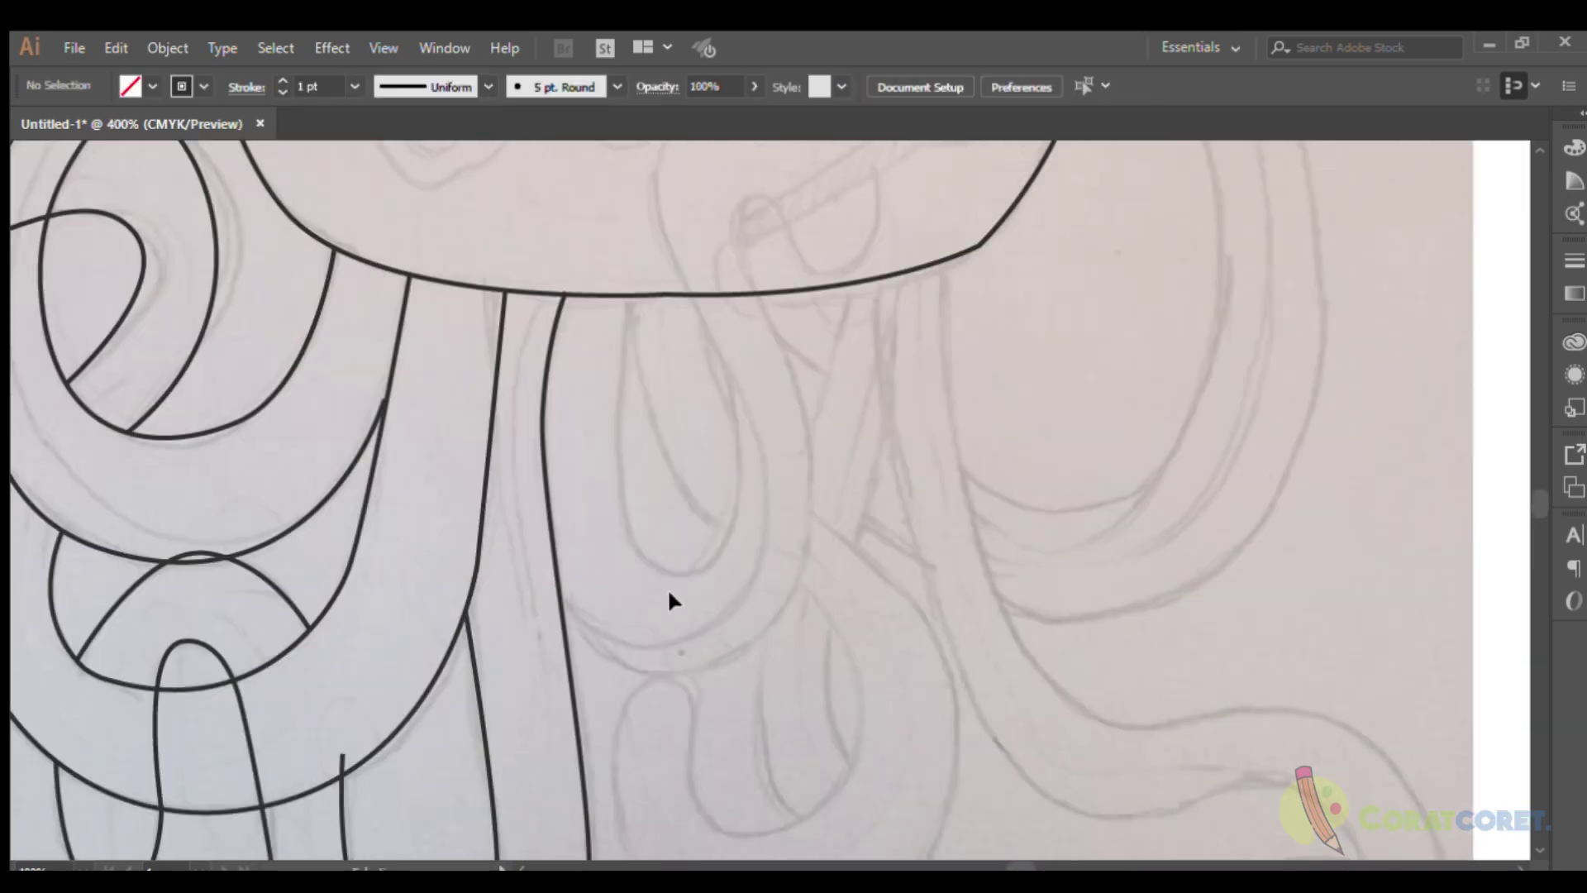
pyautogui.click(549, 631)
pyautogui.scroll(3, 755, 628)
pyautogui.moveTo(759, 461); pyautogui.dragTo(693, 357)
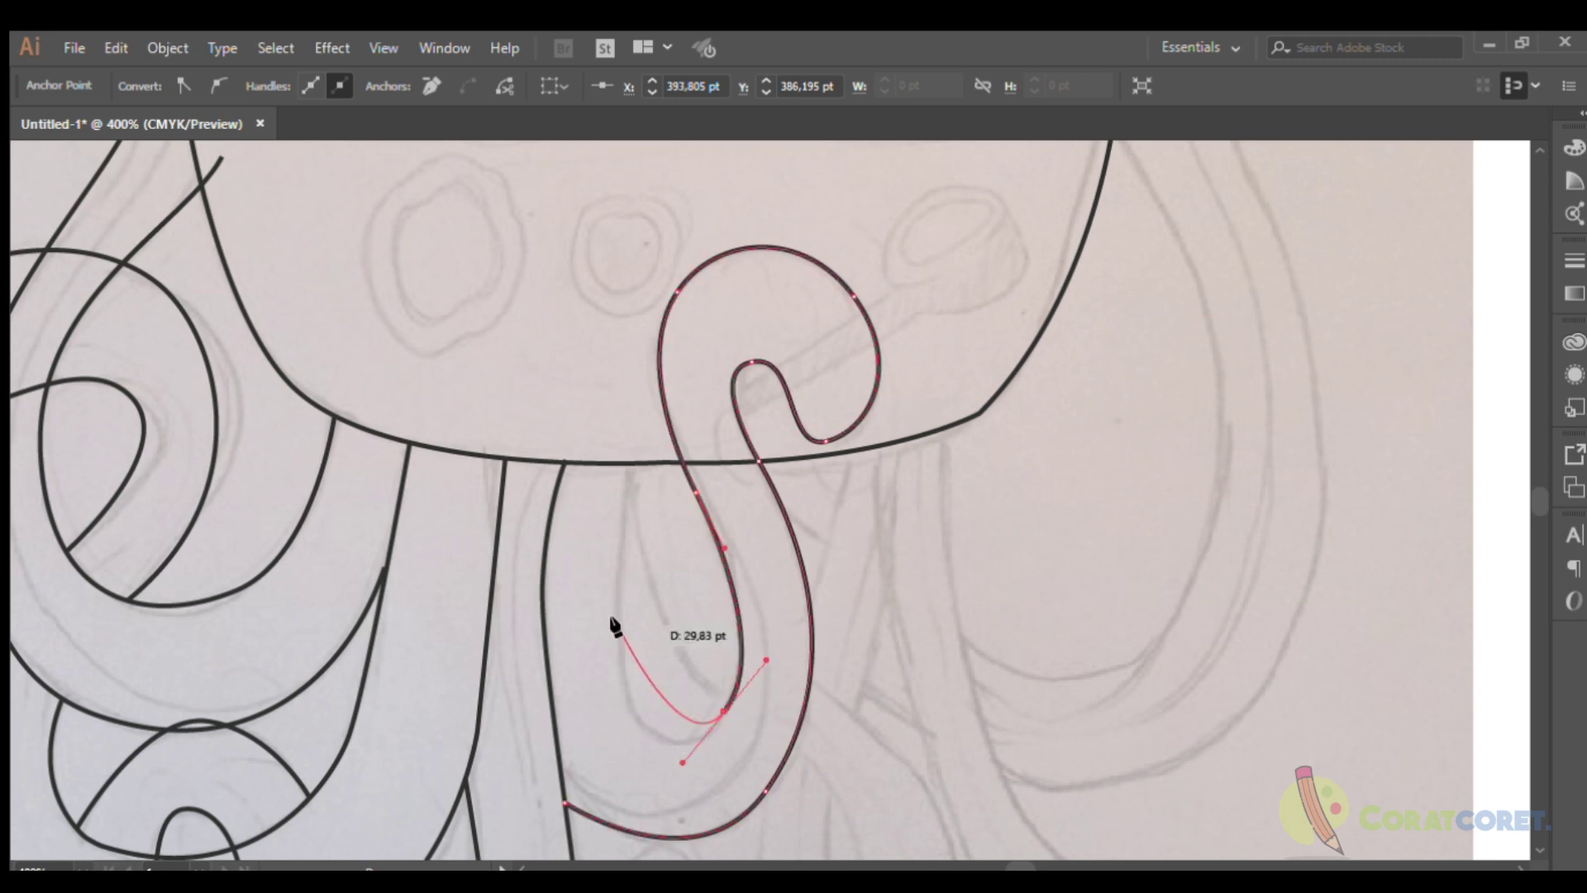
pyautogui.click(629, 463)
pyautogui.keyDown('ctrl'); pyautogui.click(658, 554); pyautogui.keyUp('ctrl')
pyautogui.scroll(-4, 659, 554)
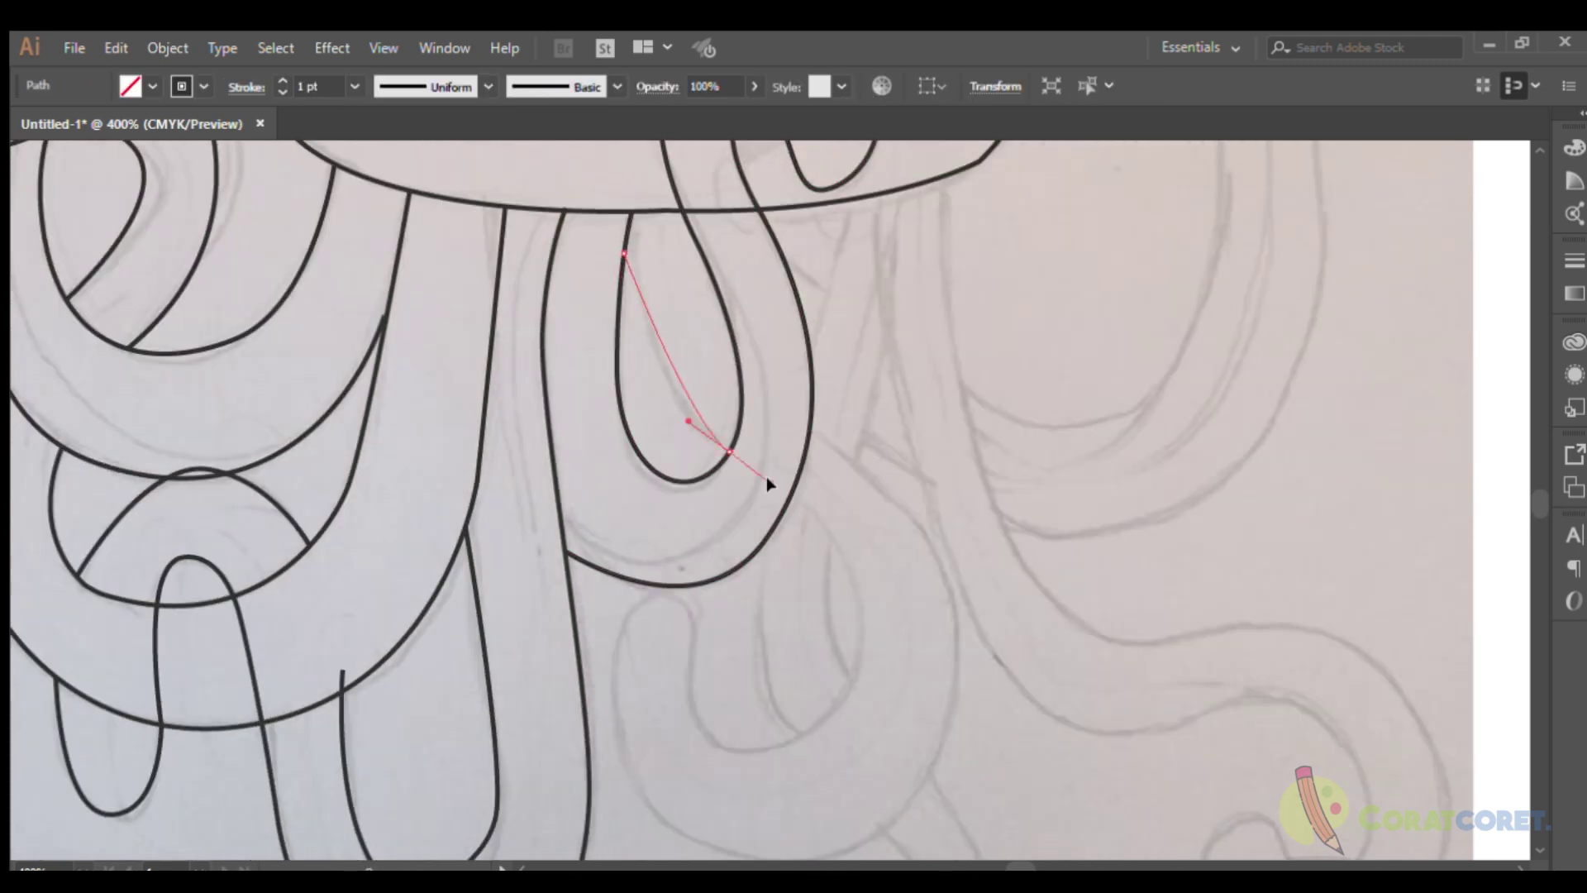
pyautogui.moveTo(766, 477)
pyautogui.mouseDown()
pyautogui.moveTo(840, 578)
pyautogui.moveTo(826, 669)
pyautogui.mouseUp()
# Trace a lower-right tentacle loop along the sketch, redoing a misplaced point.
pyautogui.keyDown('ctrl'); pyautogui.click(786, 496); pyautogui.keyUp('ctrl')
pyautogui.scroll(-1, 786, 496)
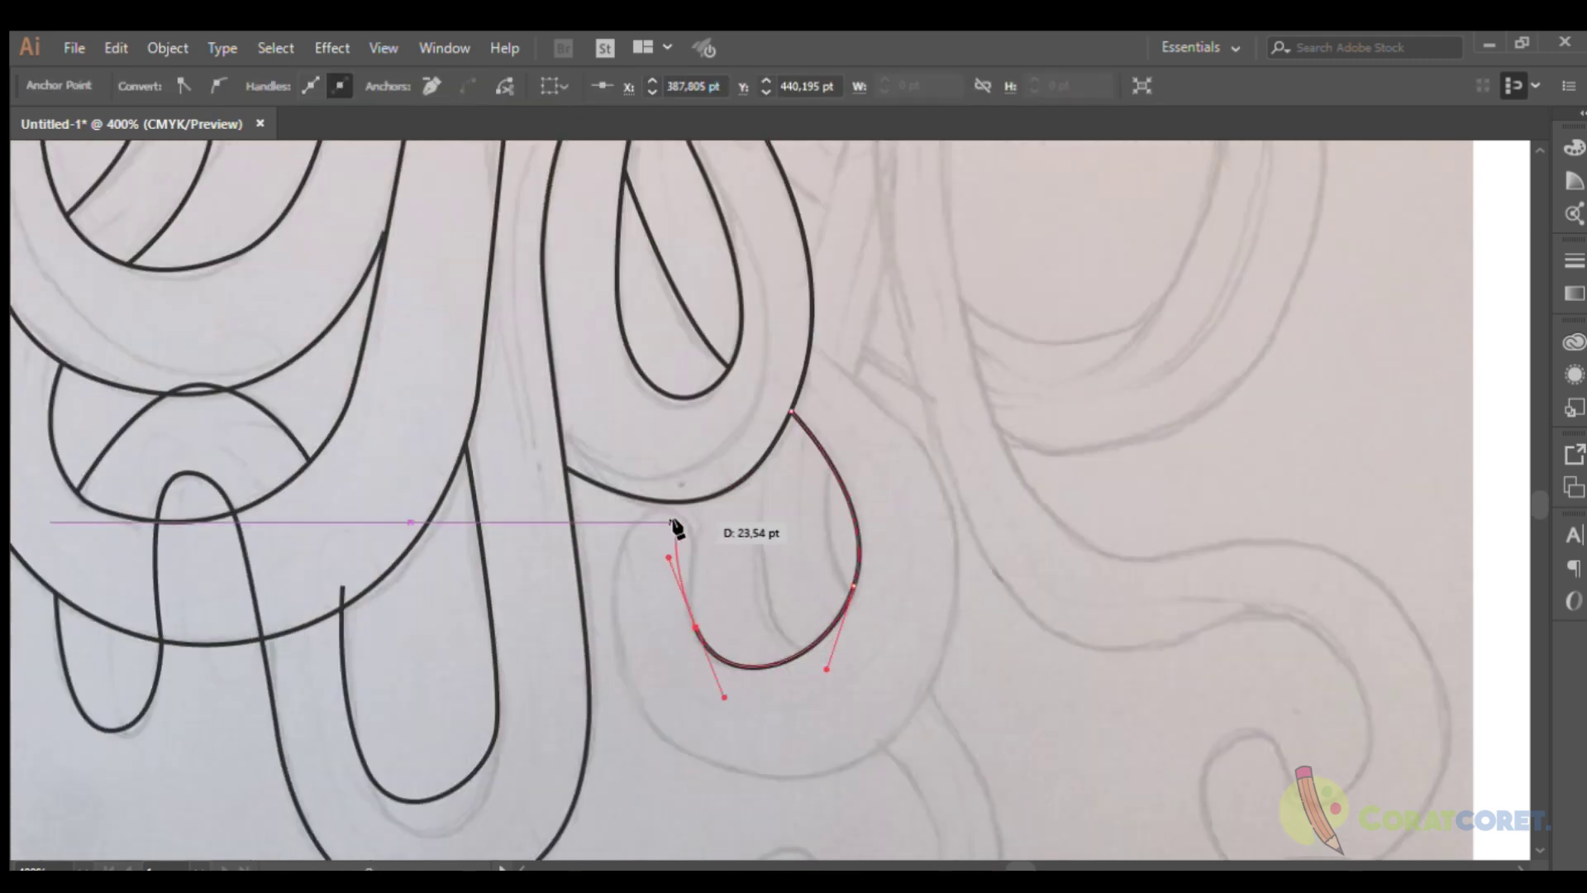
pyautogui.hotkey('ctrl', 'z')
pyautogui.scroll(2, 680, 587)
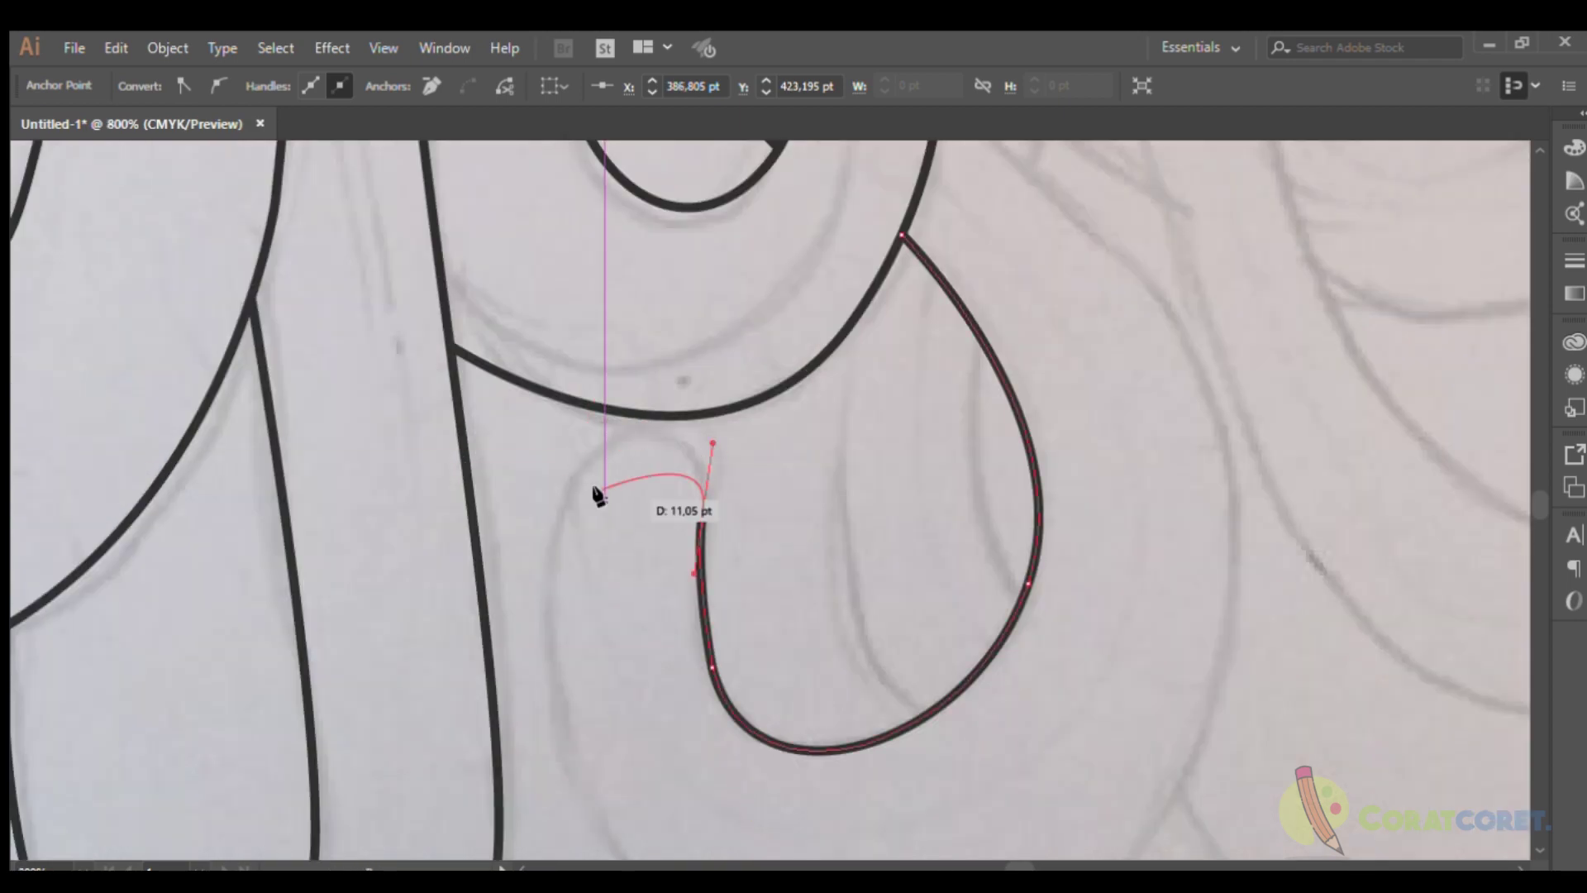
pyautogui.moveTo(605, 489); pyautogui.dragTo(538, 563)
pyautogui.scroll(-3, 537, 562)
pyautogui.scroll(-2, 620, 685)
pyautogui.scroll(-2, 914, 727)
pyautogui.moveTo(949, 632); pyautogui.dragTo(924, 595)
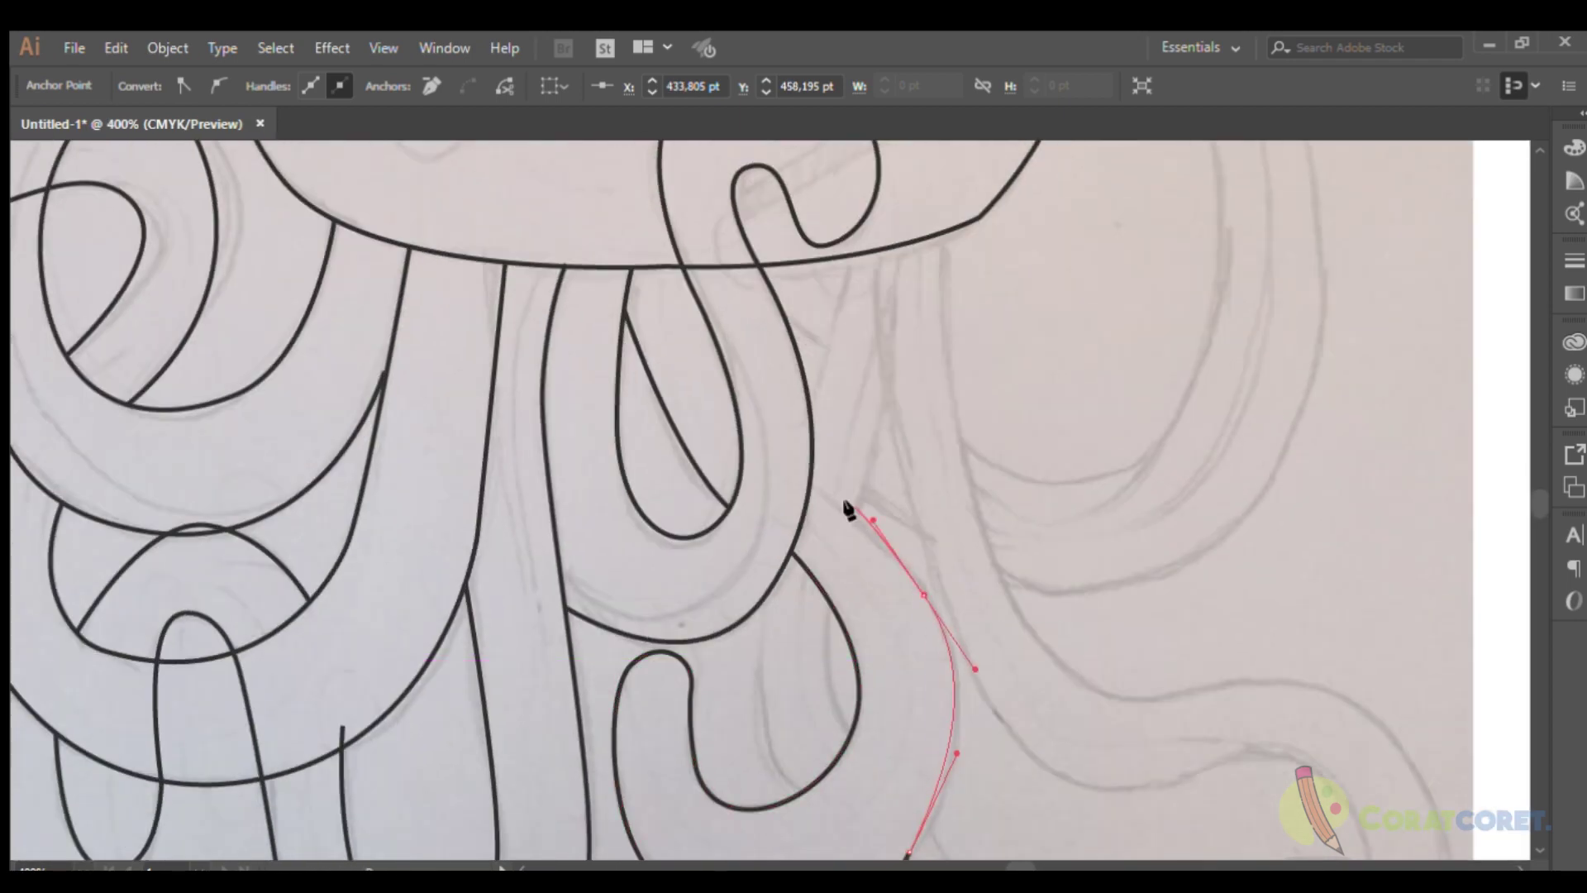
pyautogui.moveTo(849, 511); pyautogui.dragTo(943, 567)
pyautogui.hotkey('ctrl', '0')
# Continue the path into the curled tentacle tip, redrawing one bad segment.
pyautogui.scroll(3, 1034, 623)
pyautogui.scroll(3, 951, 636)
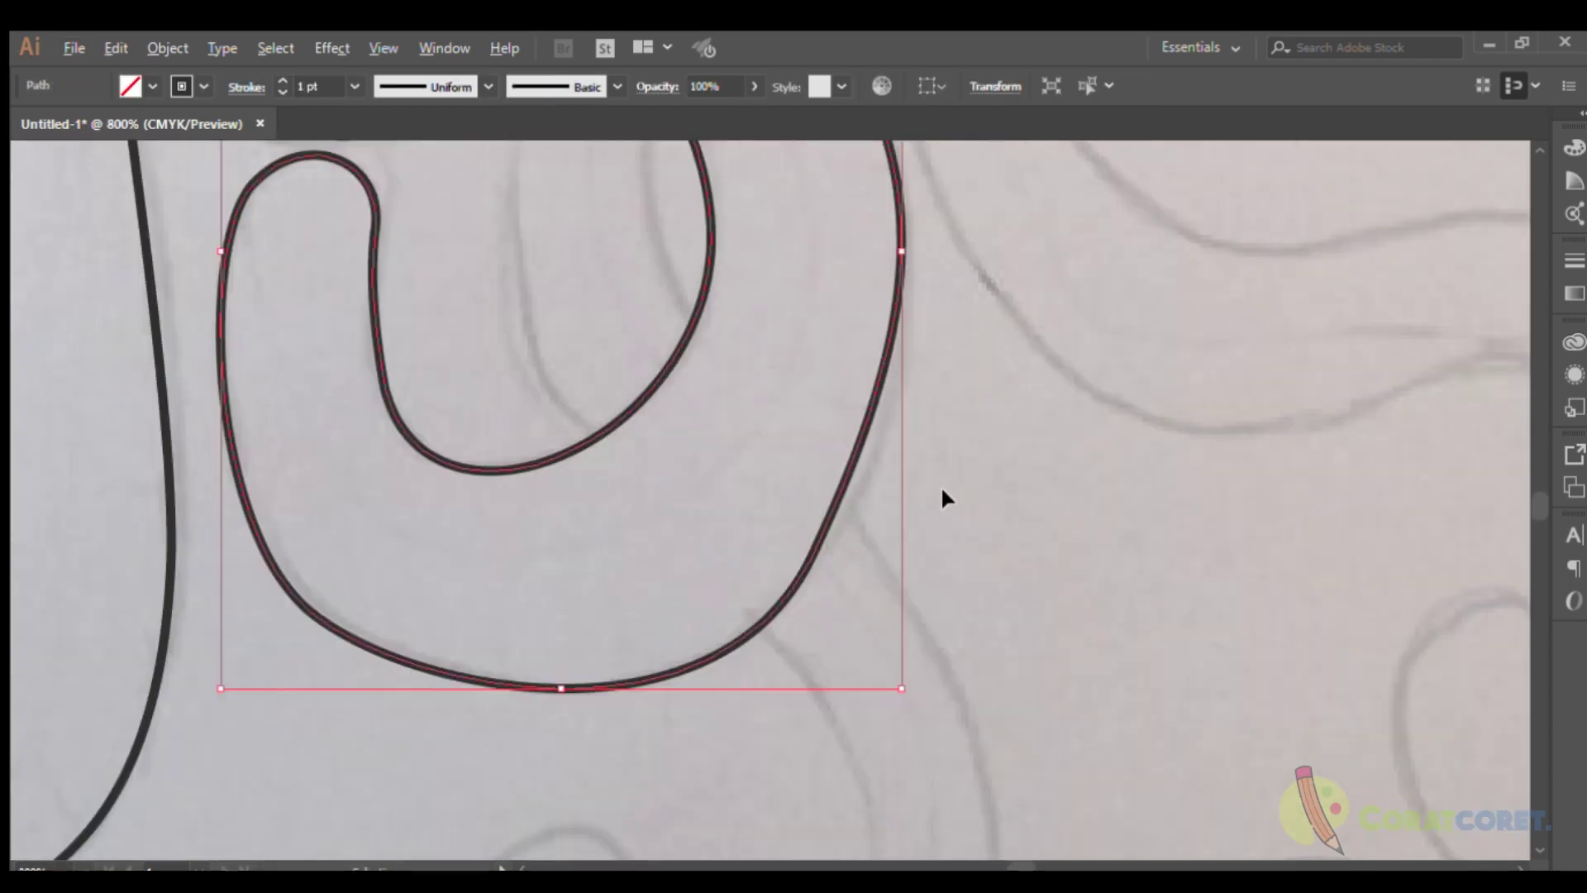
pyautogui.click(808, 556)
pyautogui.scroll(-2, 830, 544)
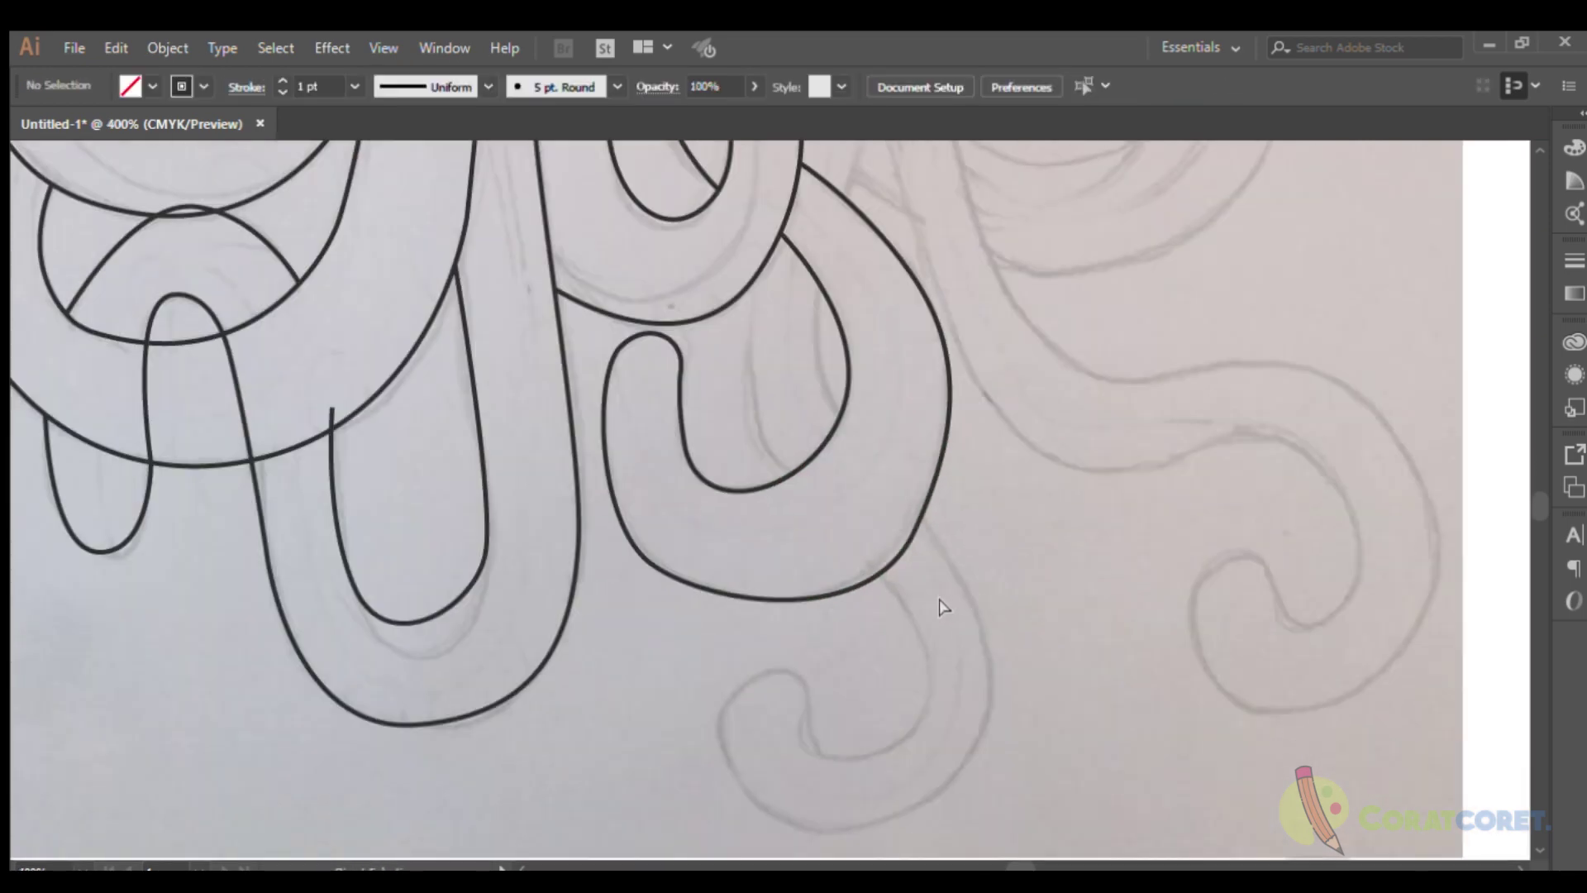
pyautogui.scroll(2, 940, 602)
pyautogui.moveTo(918, 625); pyautogui.dragTo(898, 687)
pyautogui.hotkey('ctrl', 'z')
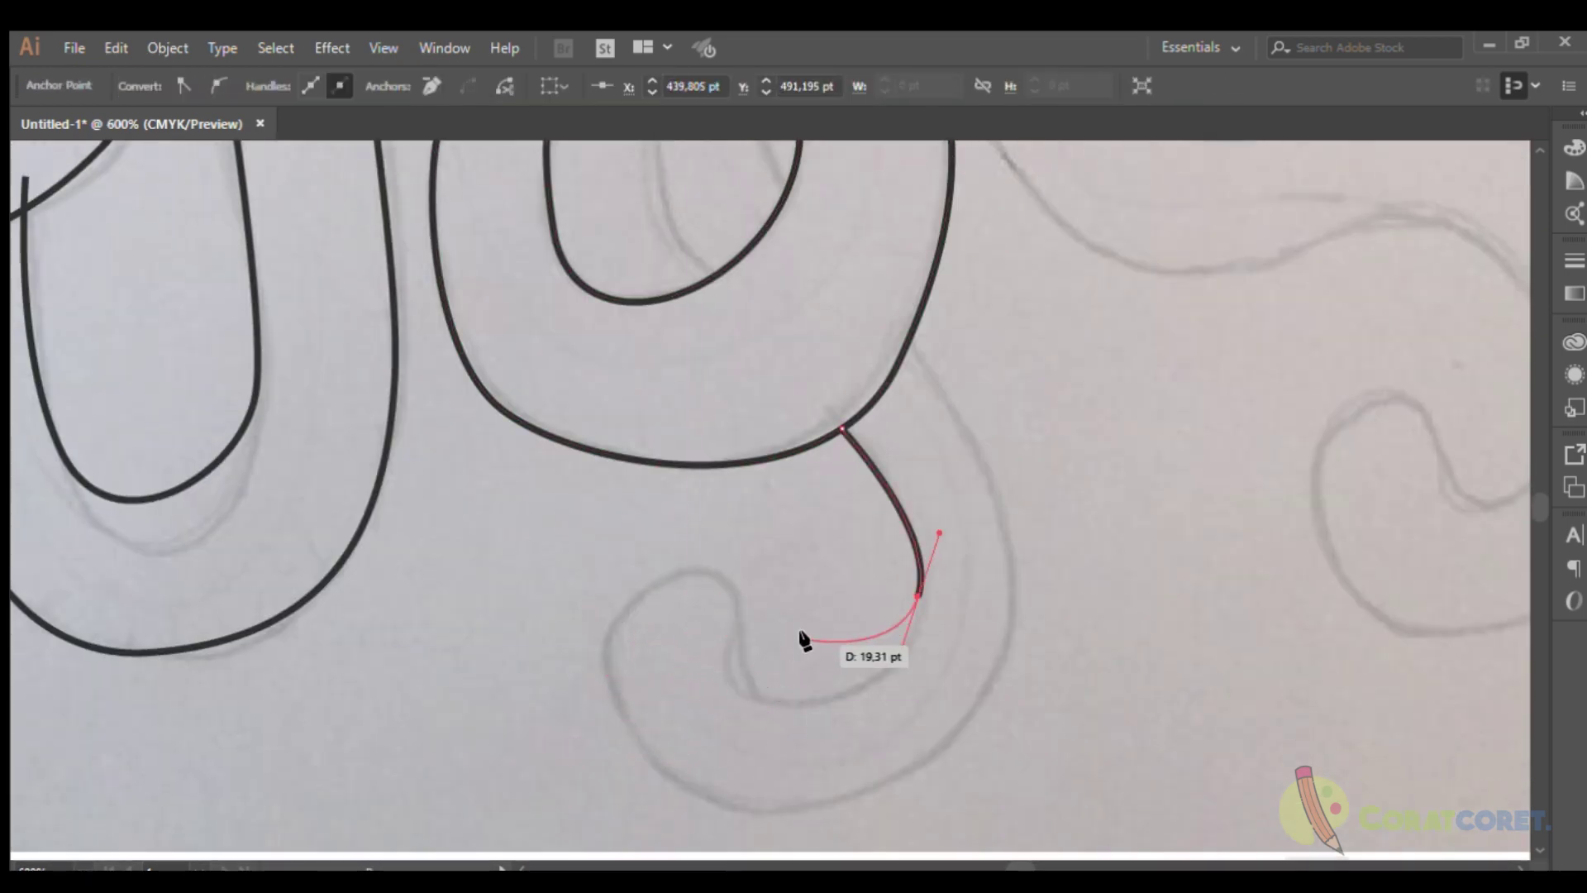
pyautogui.moveTo(917, 589); pyautogui.dragTo(905, 680)
pyautogui.moveTo(735, 611); pyautogui.dragTo(675, 526)
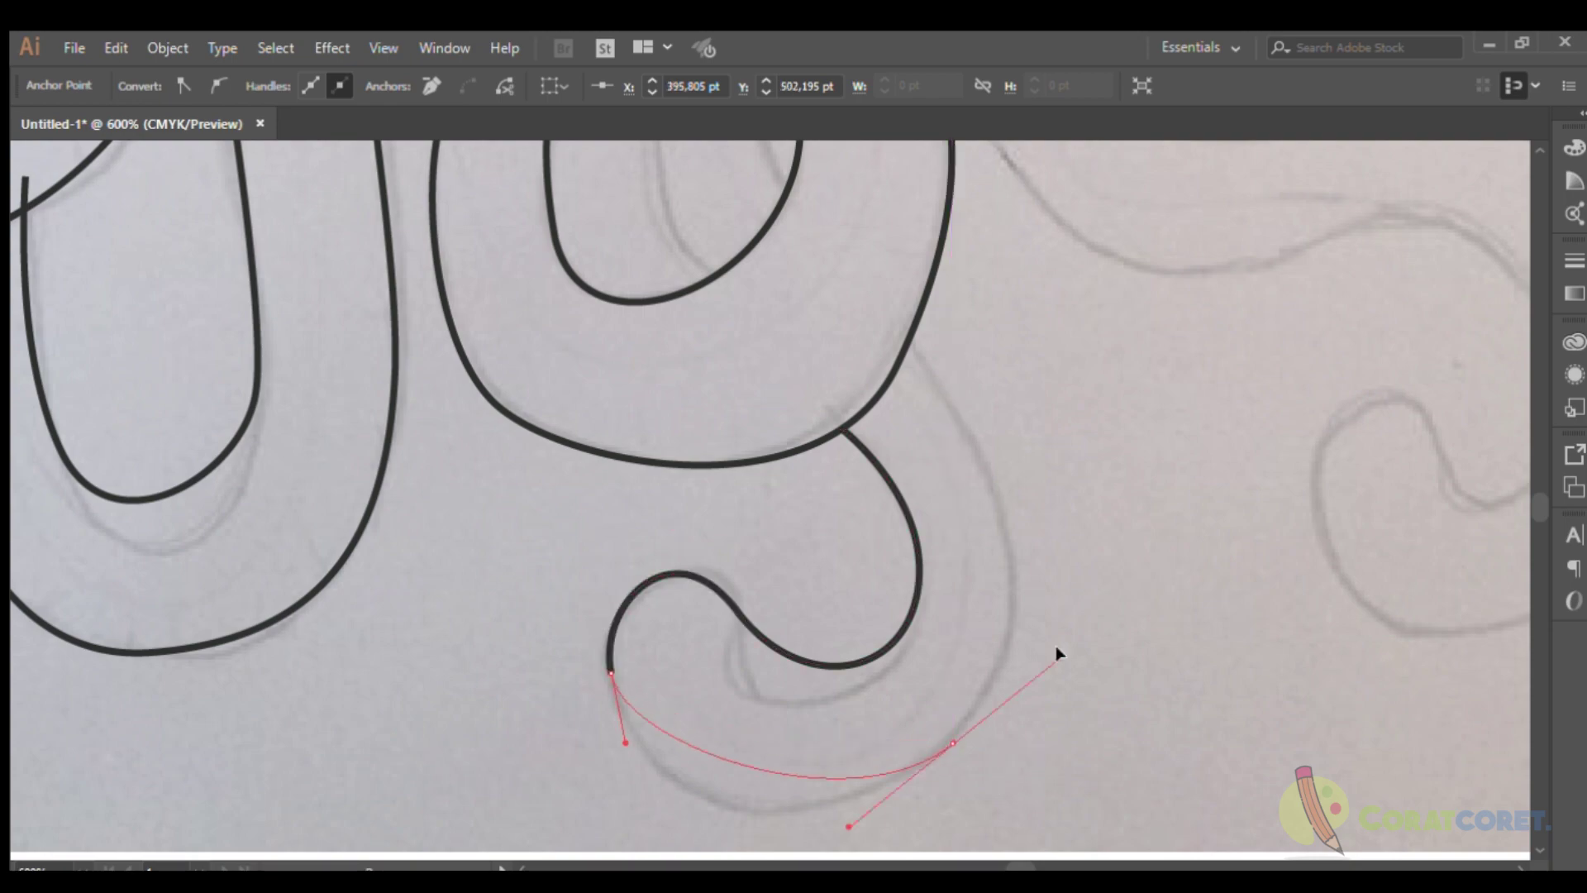
pyautogui.moveTo(914, 337); pyautogui.dragTo(1120, 550)
# Draw the first inner tentacle curve starting from the existing outline.
pyautogui.scroll(3, 904, 344)
pyautogui.keyDown('ctrl'); pyautogui.click(645, 401); pyautogui.keyUp('ctrl')
pyautogui.click(638, 370)
pyautogui.moveTo(710, 638); pyautogui.dragTo(786, 707)
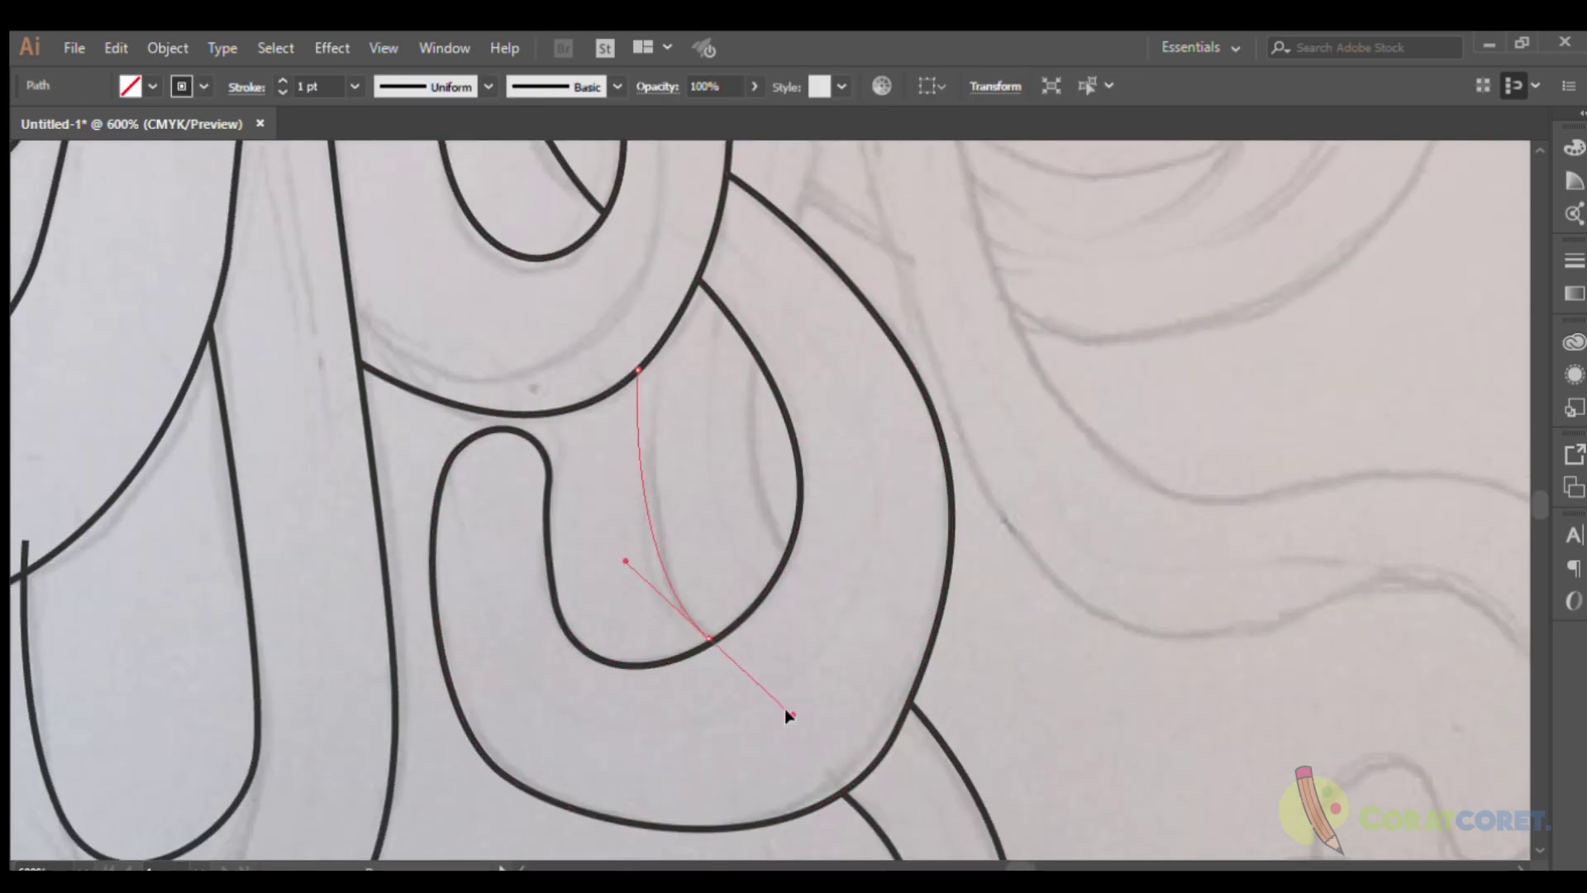
pyautogui.keyDown('ctrl'); pyautogui.click(767, 642); pyautogui.keyUp('ctrl')
# Draw a second inner tentacle curve and a short curved tentacle segment.
pyautogui.click(755, 354)
pyautogui.moveTo(799, 587); pyautogui.dragTo(822, 642)
pyautogui.scroll(-1, 822, 642)
pyautogui.keyDown('ctrl'); pyautogui.click(941, 603); pyautogui.keyUp('ctrl')
pyautogui.scroll(1, 941, 603)
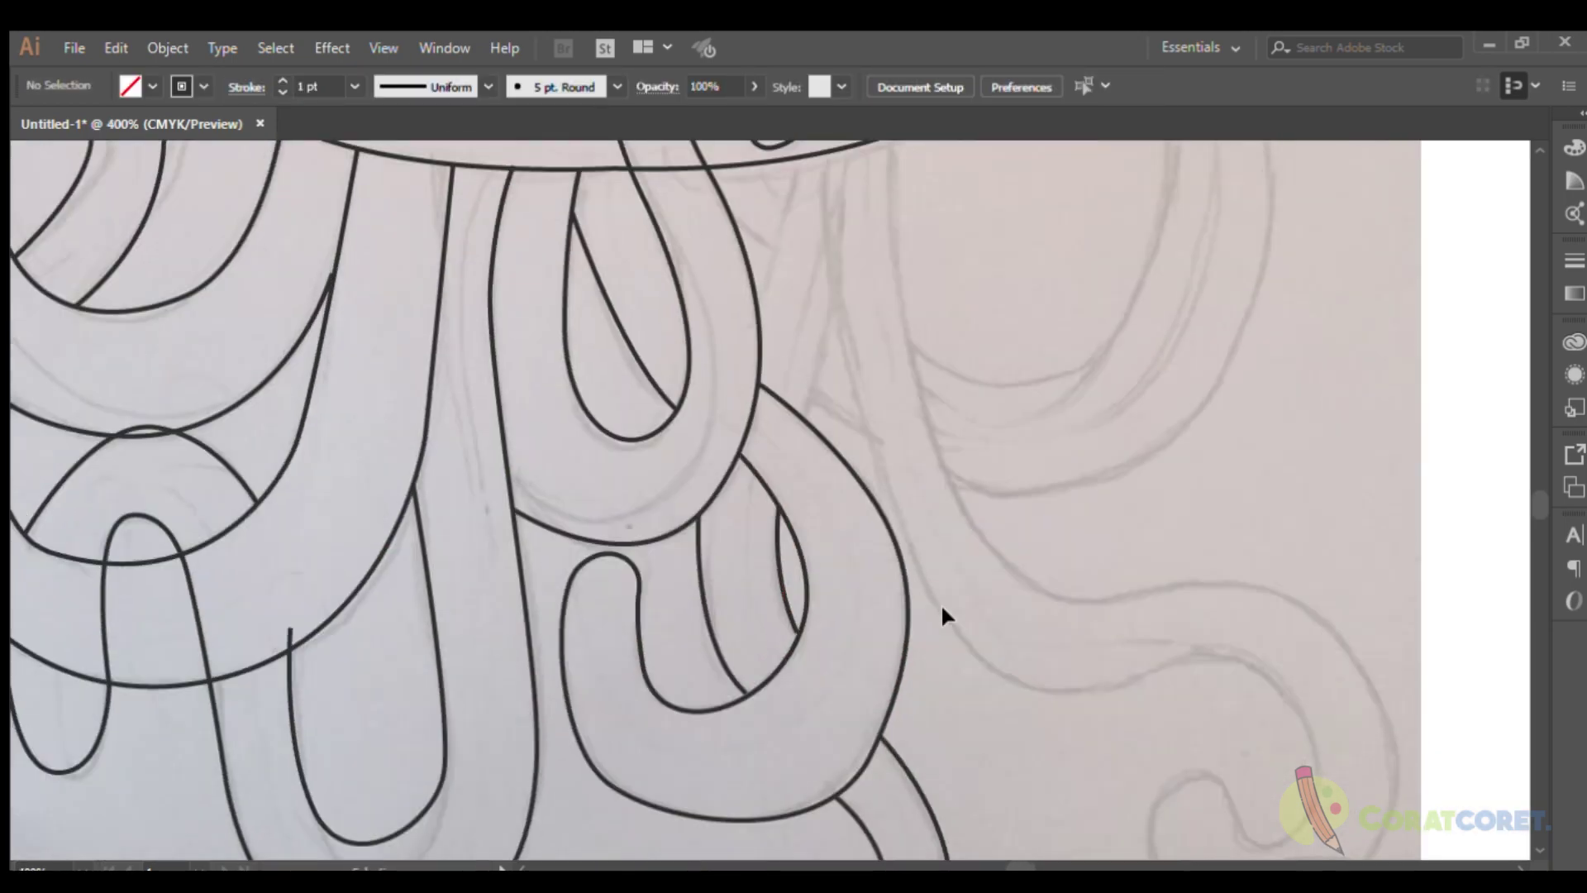
pyautogui.scroll(3, 941, 603)
pyautogui.moveTo(692, 645); pyautogui.dragTo(777, 843)
pyautogui.scroll(-2, 833, 662)
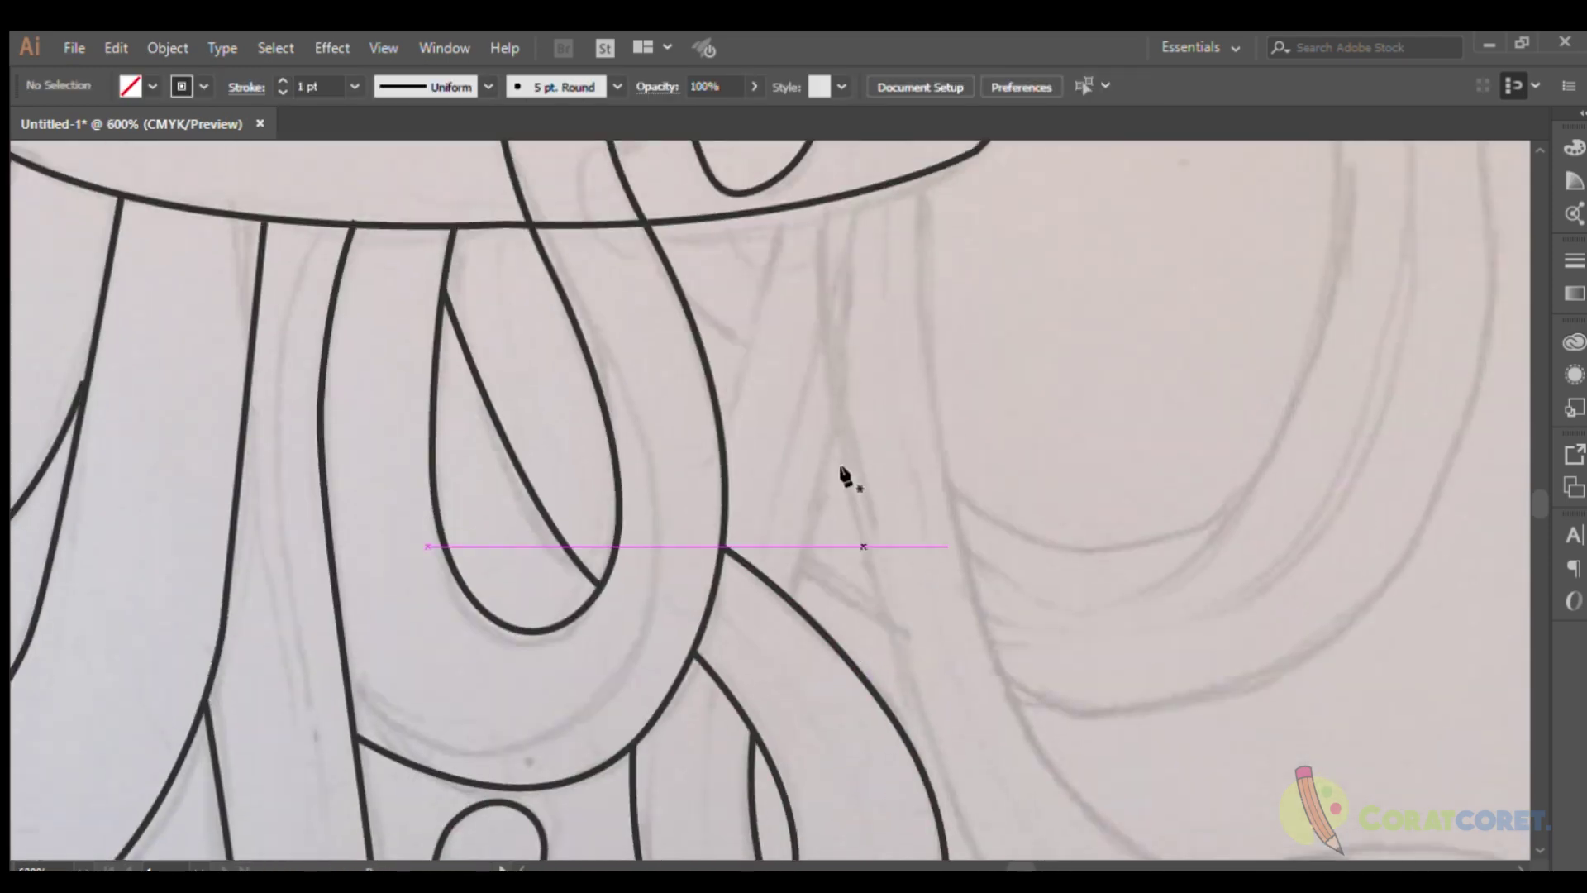
pyautogui.click(779, 213)
# Trace a curling right tentacle from the head's lower edge as a black Pen path, then deselect it.
pyautogui.click(723, 413)
pyautogui.keyDown('ctrl'); pyautogui.click(860, 312); pyautogui.keyUp('ctrl')
pyautogui.scroll(-2, 861, 312)
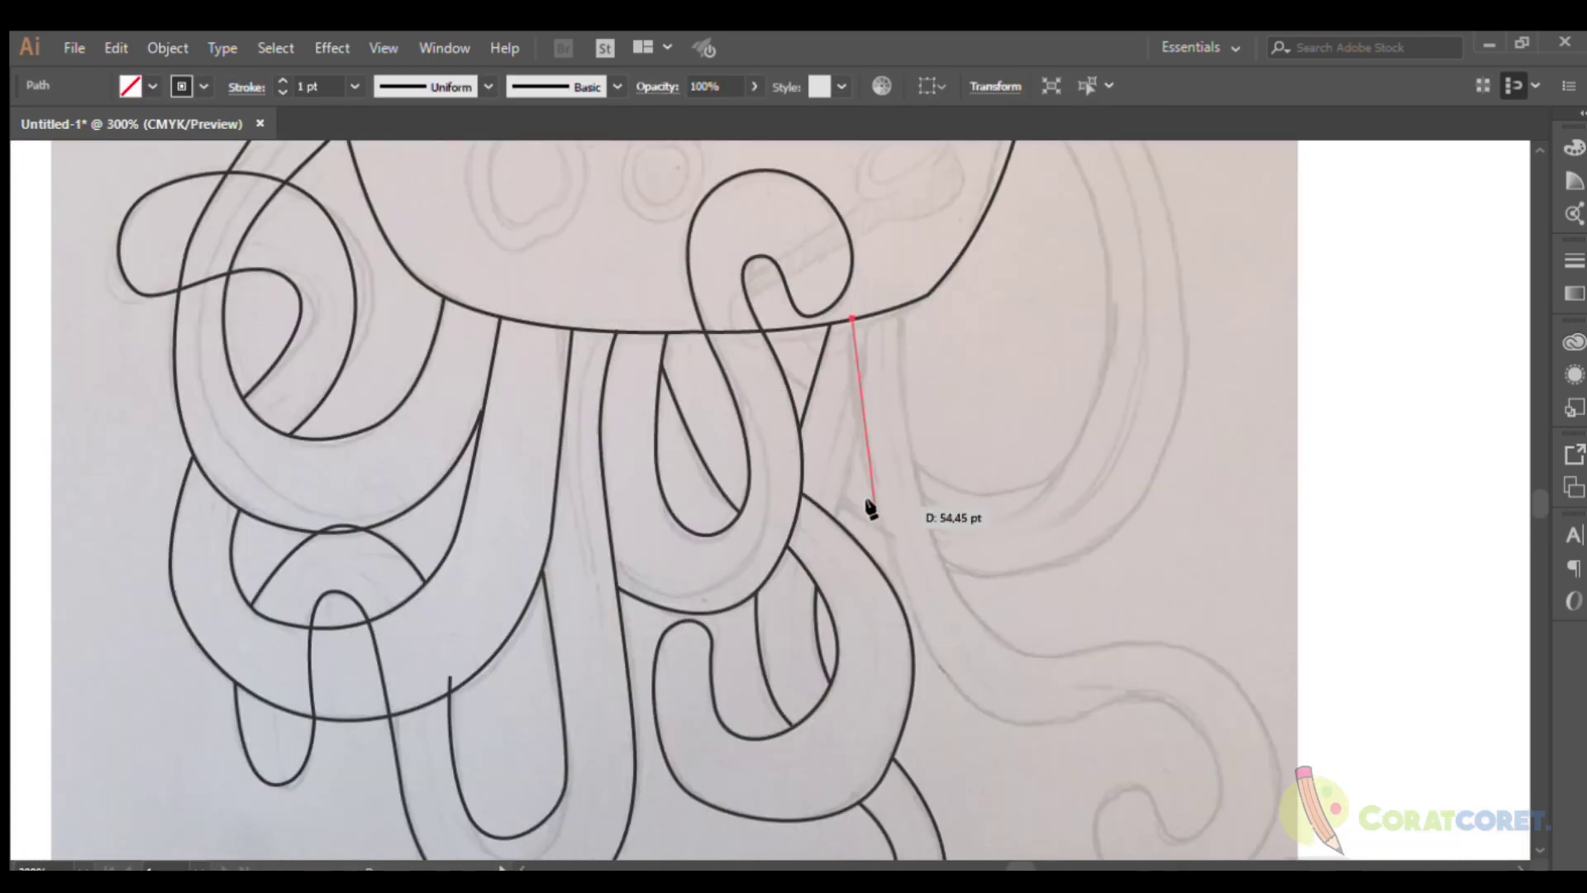
pyautogui.moveTo(874, 506); pyautogui.dragTo(897, 572)
pyautogui.scroll(1, 1035, 592)
pyautogui.moveTo(1161, 527); pyautogui.dragTo(1188, 541)
pyautogui.scroll(-1, 959, 636)
pyautogui.scroll(2, 978, 355)
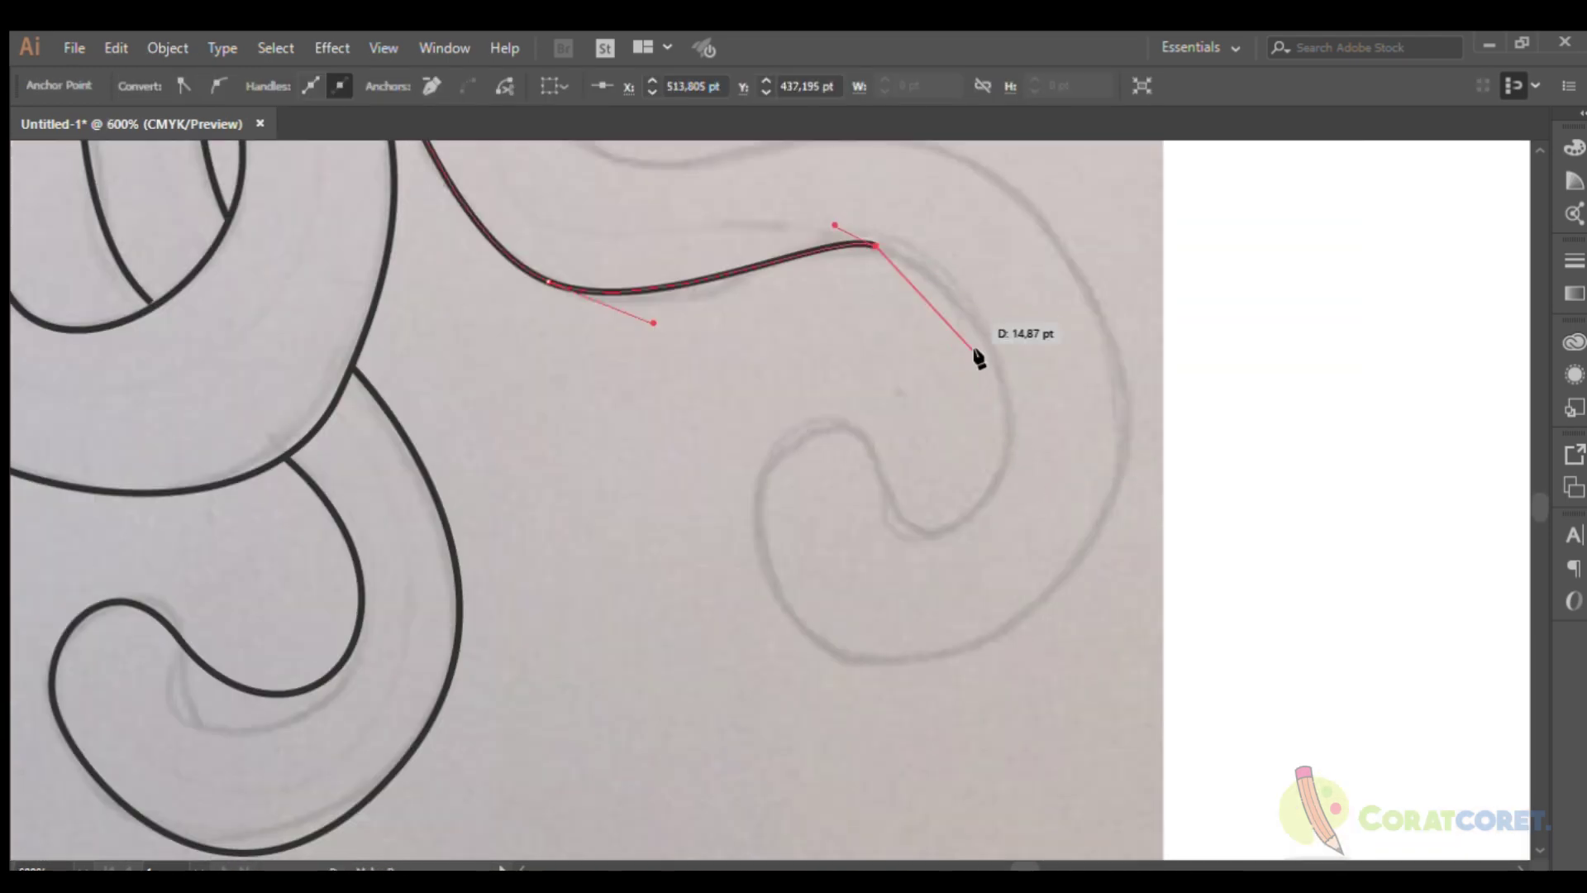
pyautogui.scroll(3, 1109, 345)
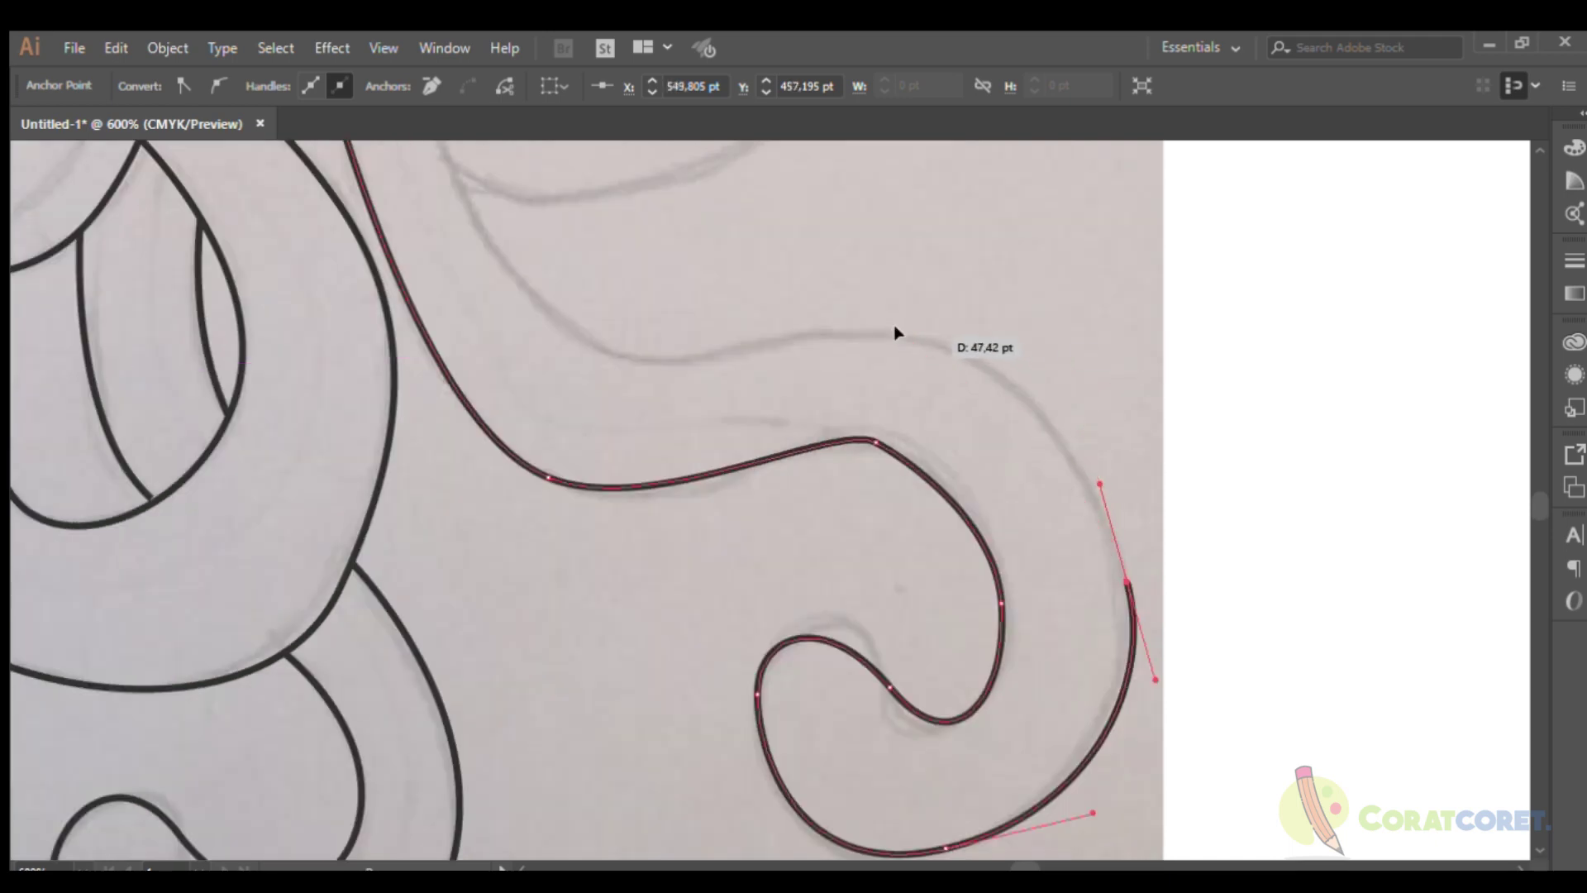
pyautogui.moveTo(904, 372); pyautogui.dragTo(560, 320)
pyautogui.scroll(5, 560, 319)
pyautogui.moveTo(535, 595); pyautogui.dragTo(486, 566)
pyautogui.scroll(3, 367, 215)
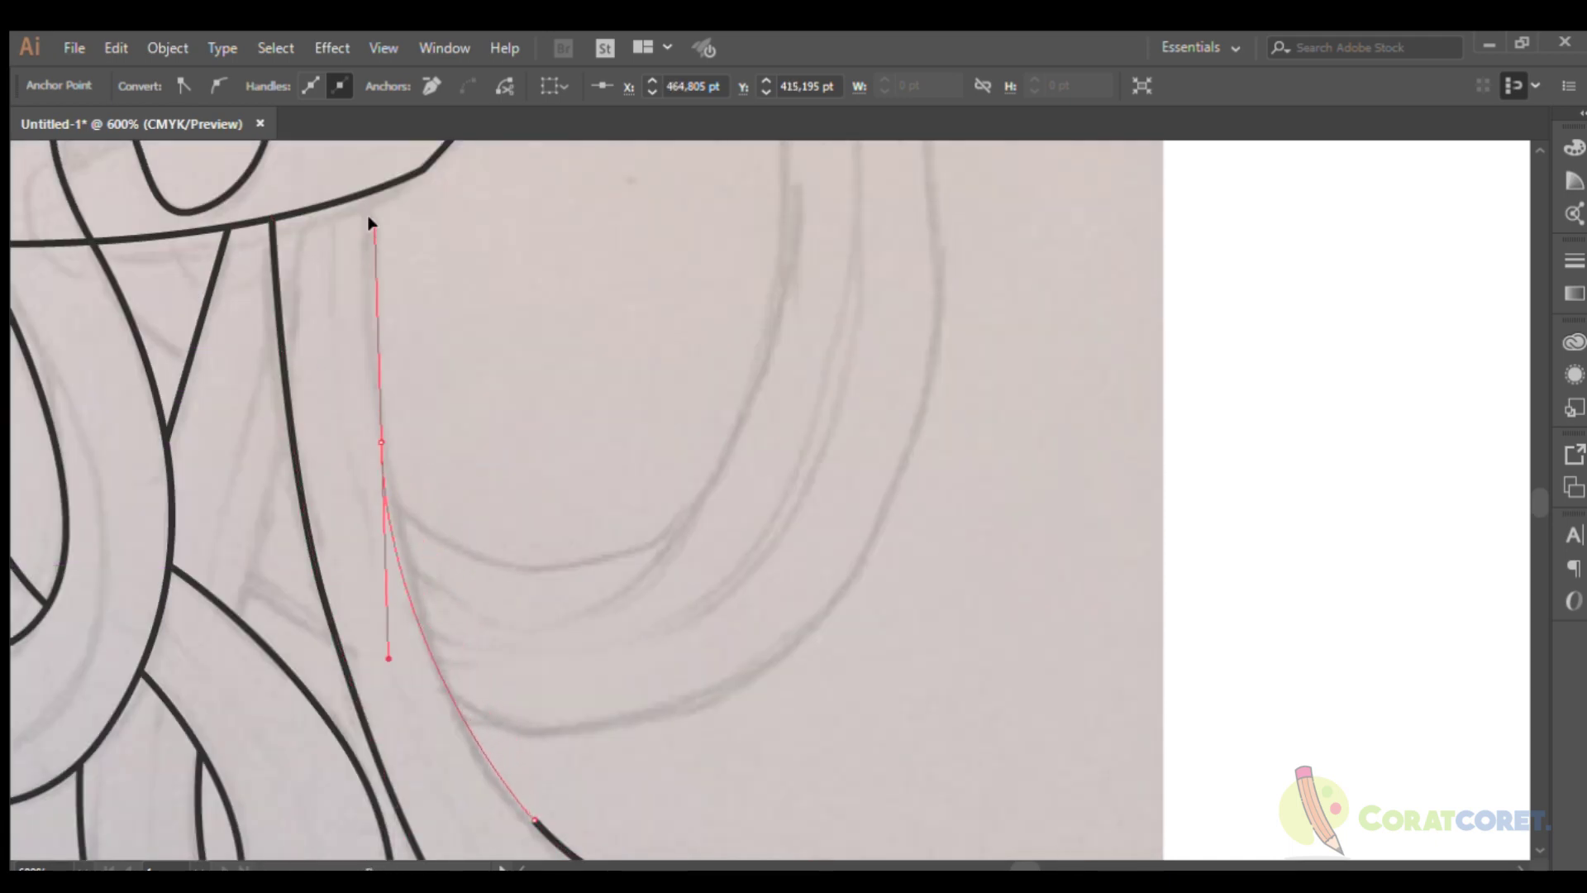
pyautogui.moveTo(369, 198); pyautogui.dragTo(319, 248)
pyautogui.hotkey('ctrl', 'shift', 'a')
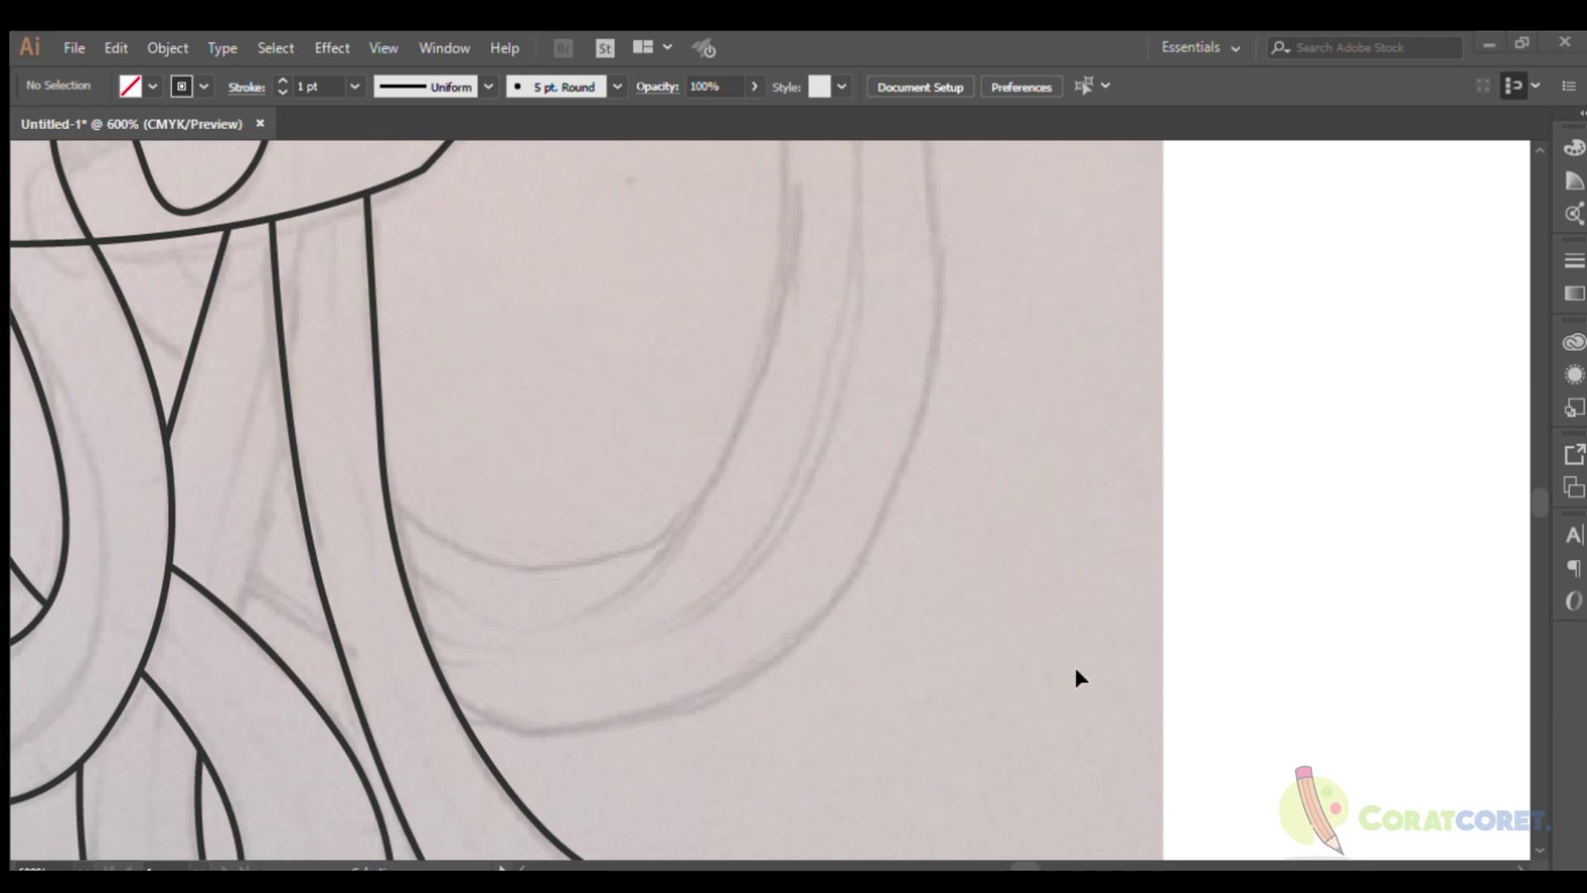
# Trace another right tentacle from the existing outline, curving toward the upper right.
pyautogui.scroll(2, 31, 356)
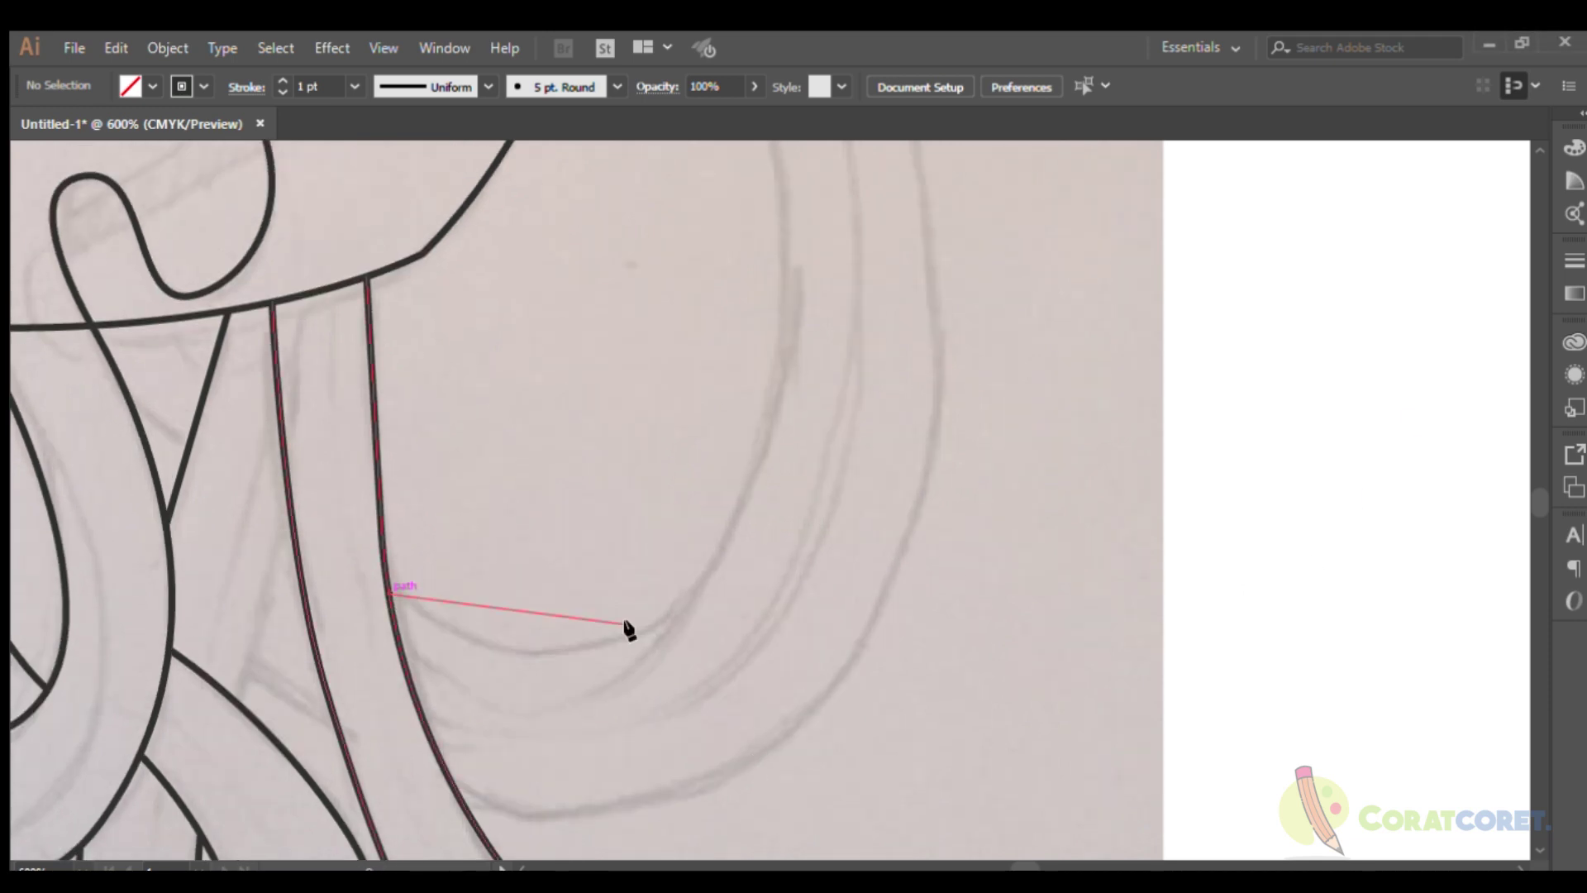
pyautogui.moveTo(628, 630); pyautogui.dragTo(786, 463)
pyautogui.scroll(8, 773, 403)
pyautogui.scroll(10, 651, 293)
pyautogui.moveTo(911, 232); pyautogui.dragTo(1040, 316)
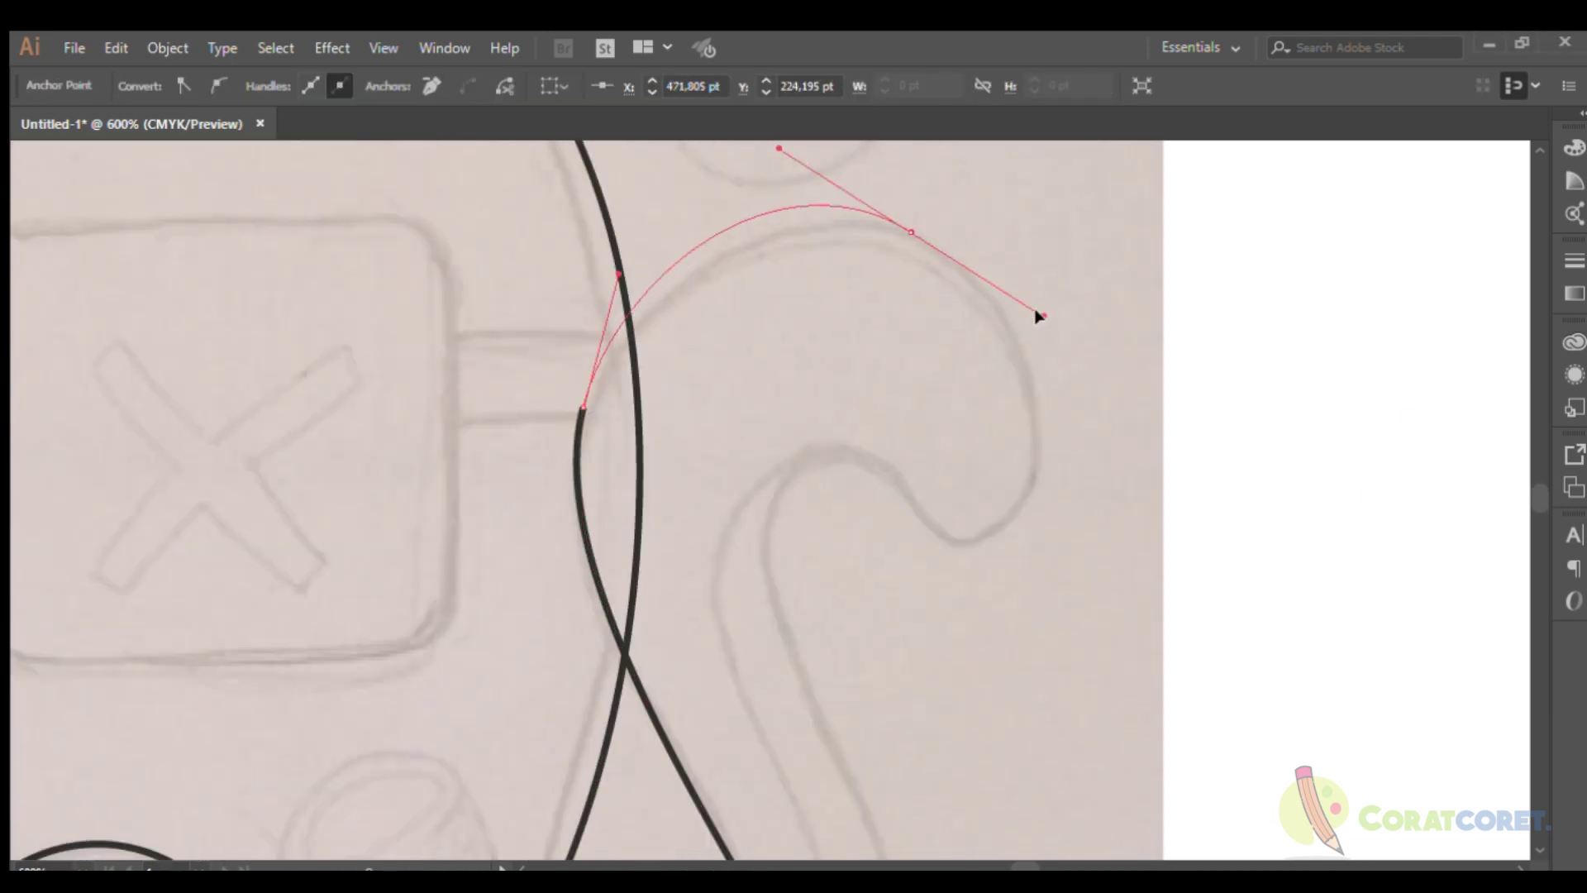
pyautogui.scroll(-3, 716, 613)
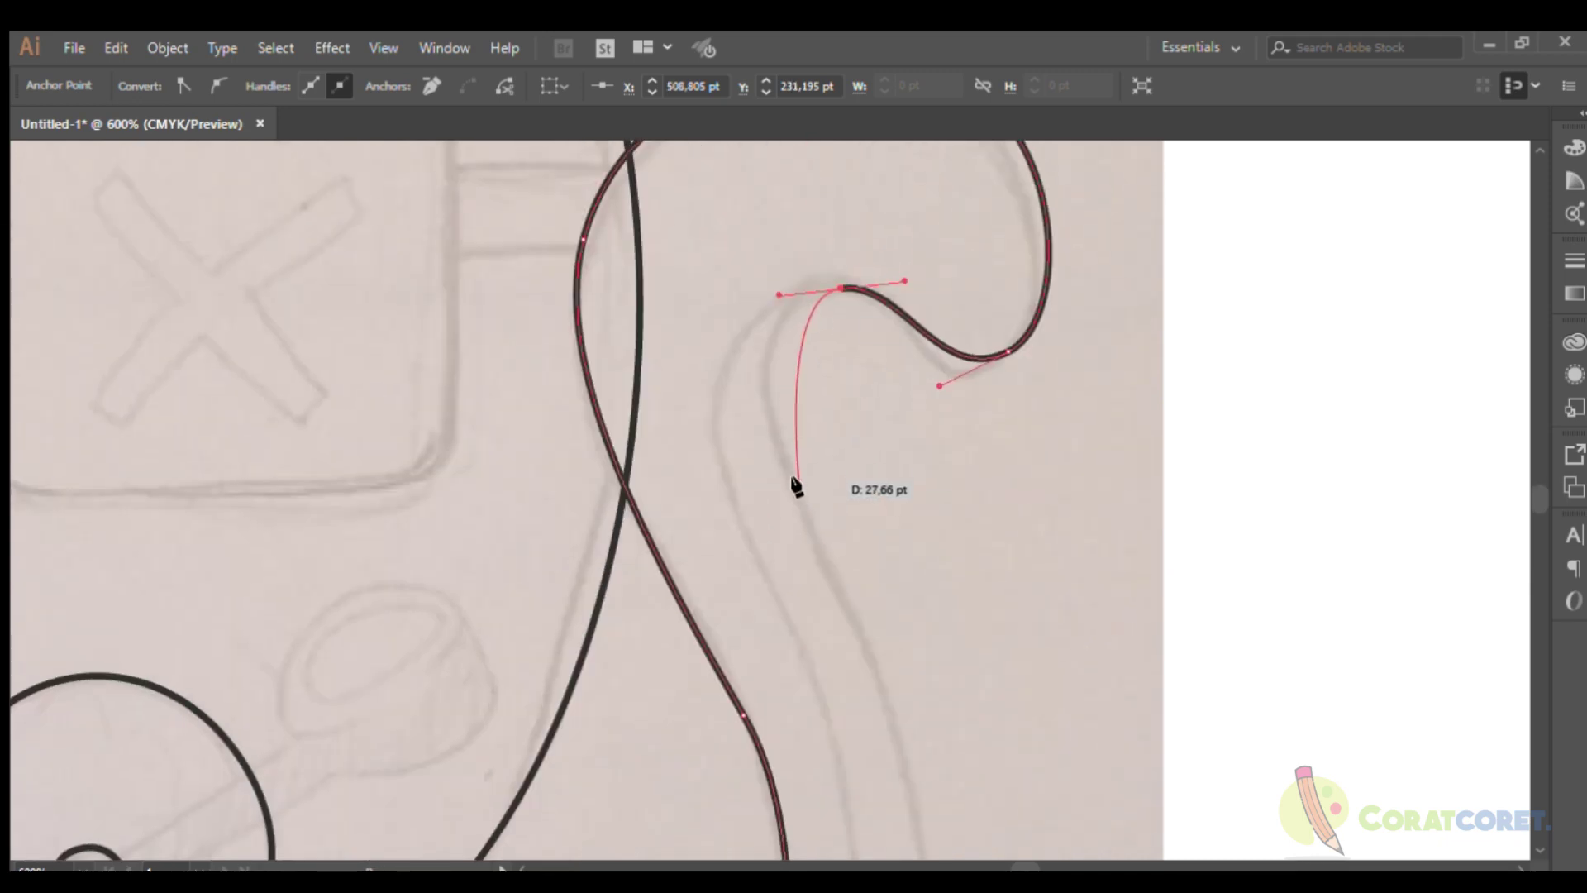
pyautogui.scroll(-5, 901, 521)
pyautogui.scroll(3, 932, 661)
pyautogui.click(693, 707)
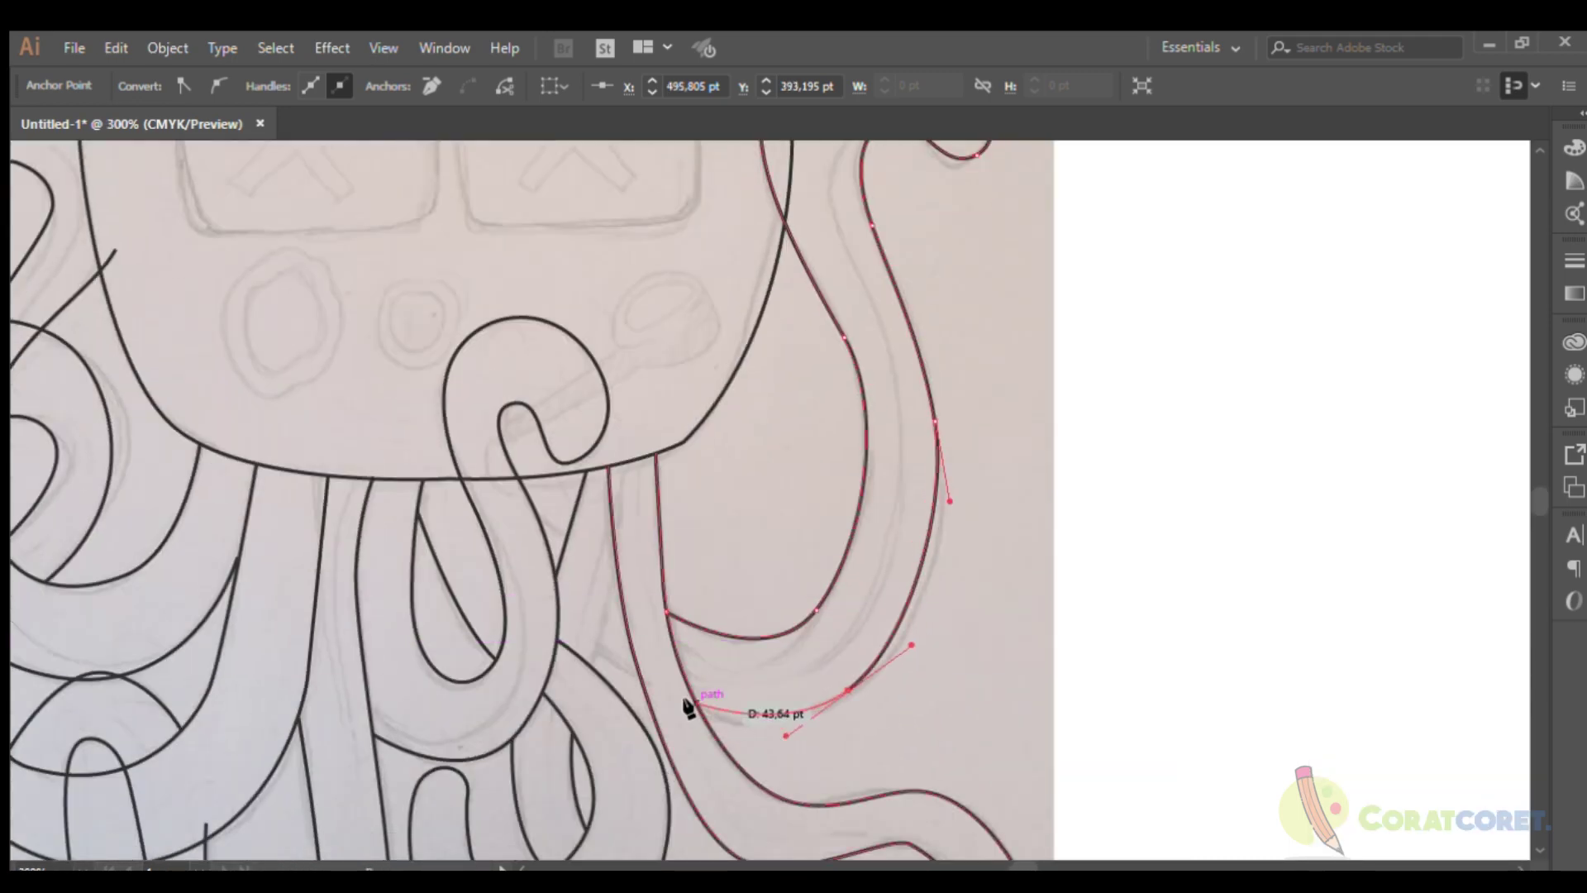
pyautogui.scroll(3, 584, 620)
pyautogui.keyDown('ctrl'); pyautogui.click(561, 645); pyautogui.keyUp('ctrl')
# Add short connecting strokes between the tentacles and beneath the head's bottom.
pyautogui.click(605, 488)
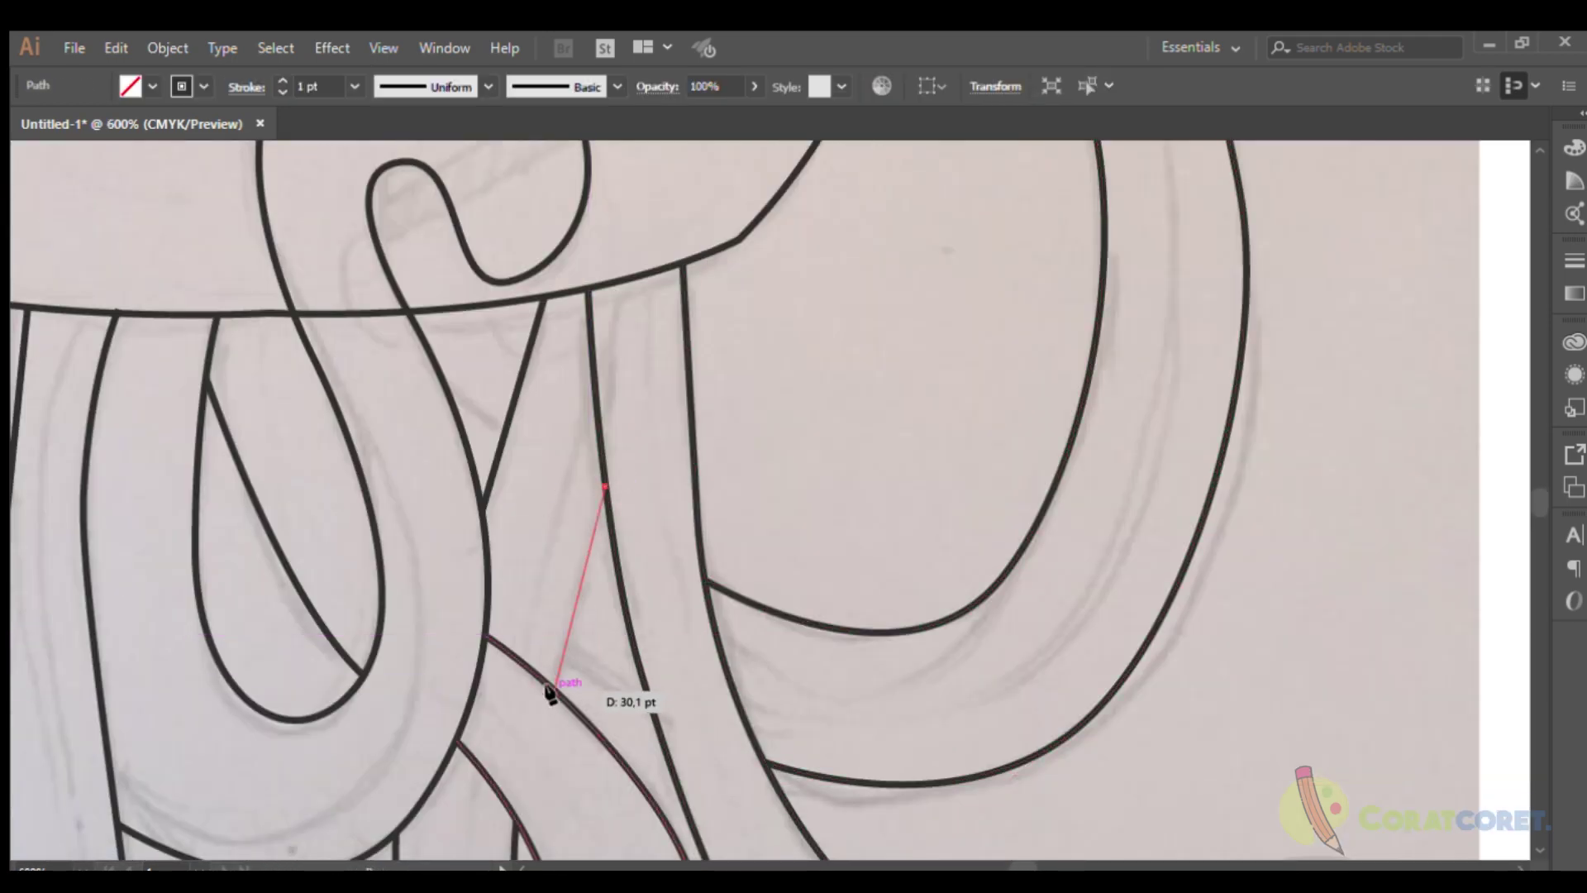
pyautogui.click(551, 691)
pyautogui.keyDown('ctrl'); pyautogui.click(614, 711); pyautogui.keyUp('ctrl')
pyautogui.click(549, 630)
pyautogui.click(726, 752)
pyautogui.keyDown('ctrl'); pyautogui.click(622, 723); pyautogui.keyUp('ctrl')
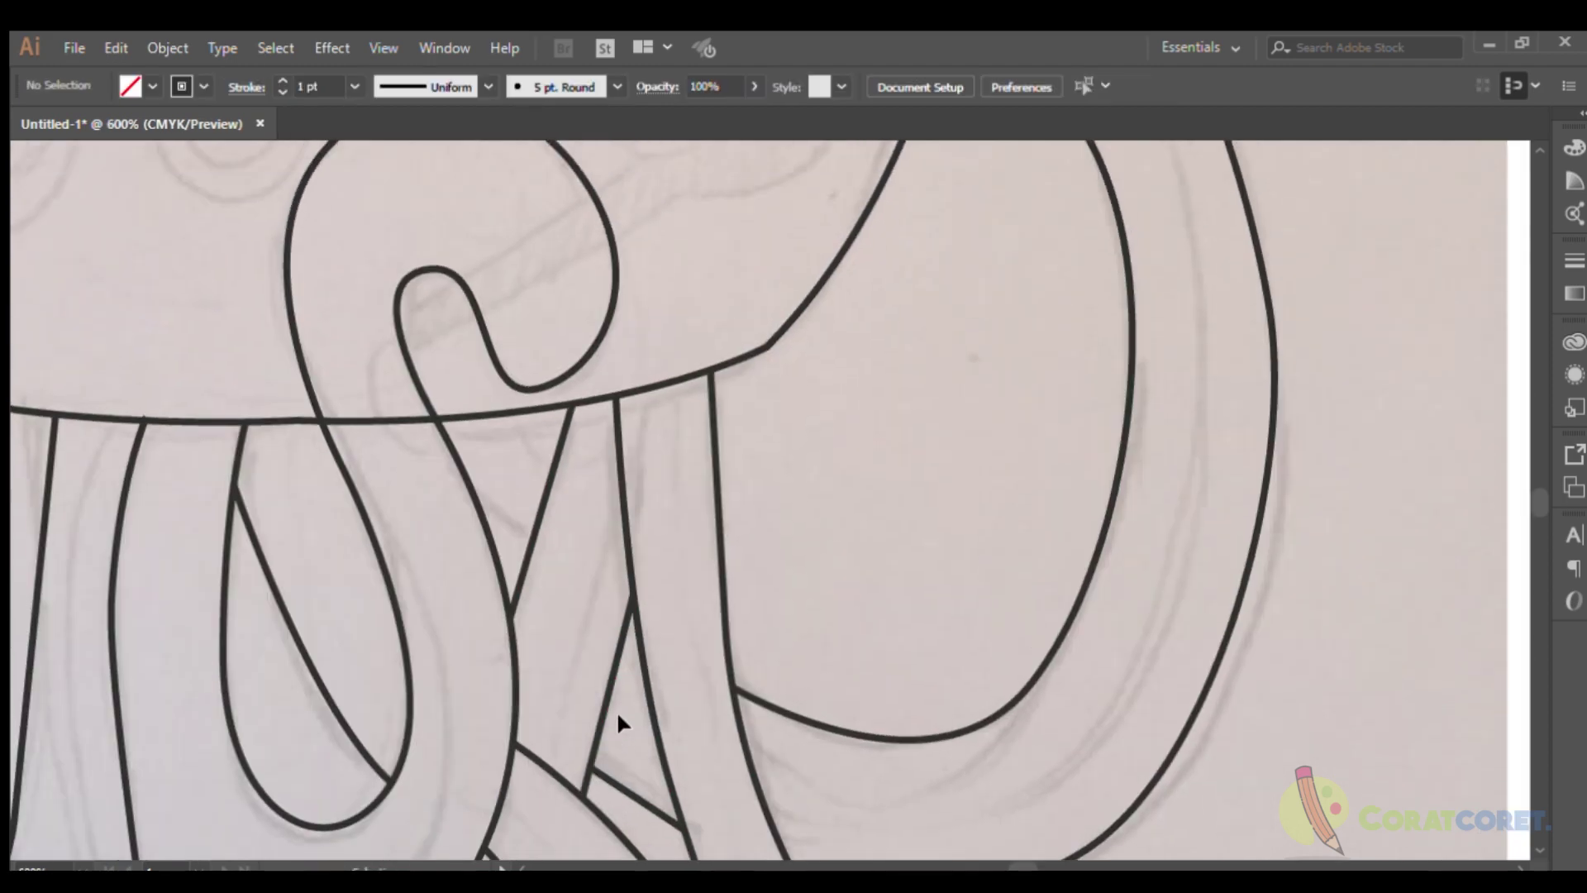
pyautogui.scroll(2, 579, 628)
pyautogui.click(439, 400)
pyautogui.click(562, 473)
# Hide the sketch photo so only the traced octopus outlines remain visible.
pyautogui.keyDown('ctrl'); pyautogui.click(549, 524); pyautogui.keyUp('ctrl')
pyautogui.scroll(-3, 553, 539)
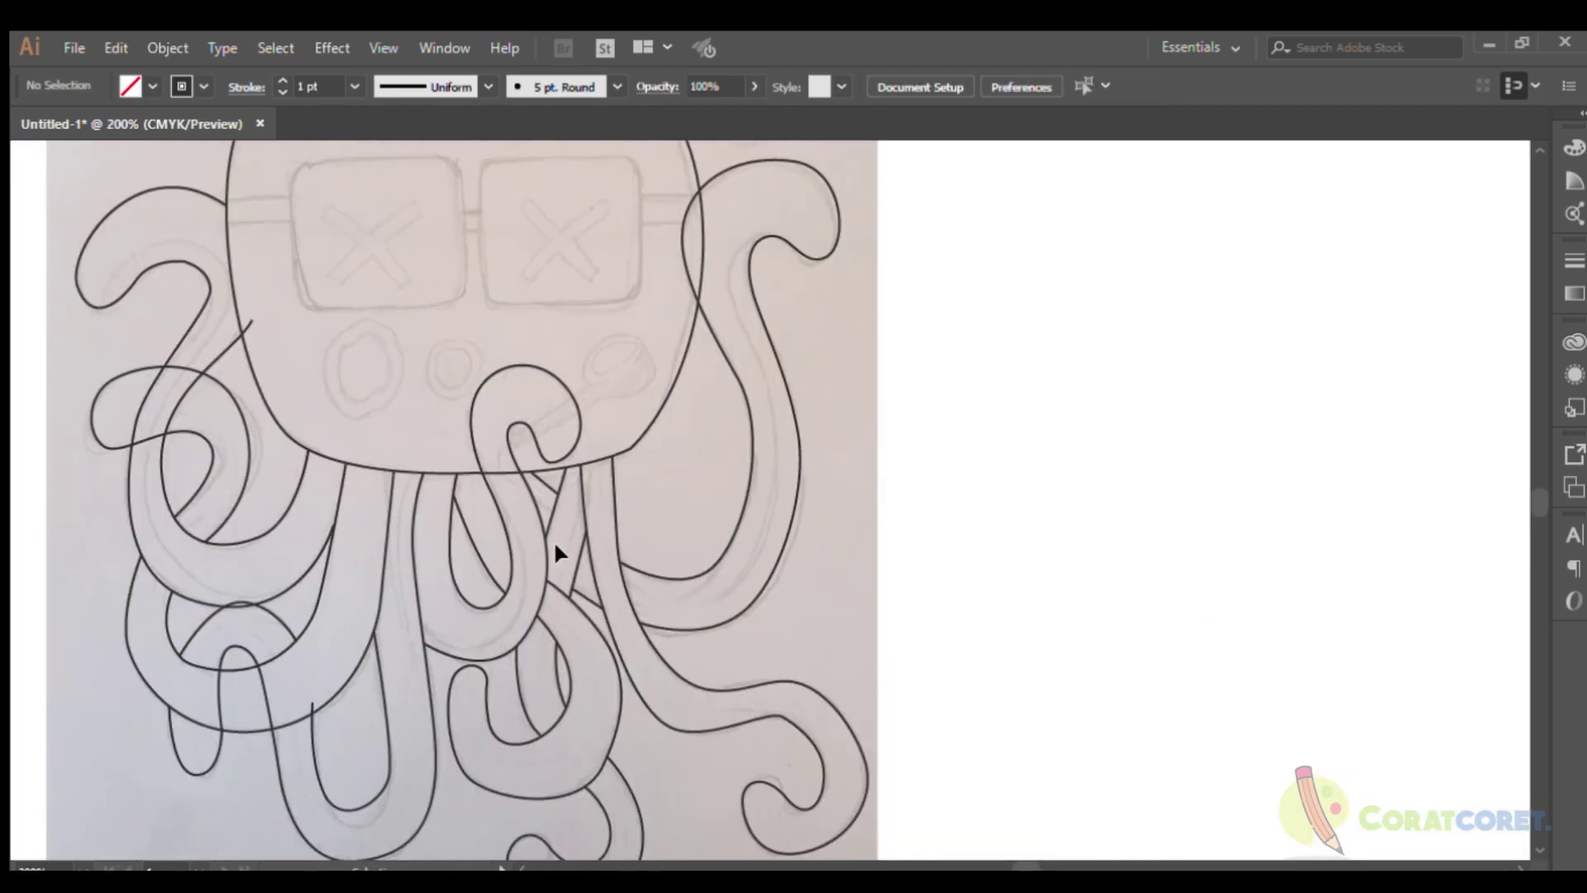
pyautogui.scroll(-2, 553, 539)
pyautogui.scroll(-2, 597, 477)
pyautogui.moveTo(926, 769); pyautogui.dragTo(255, 188)
pyautogui.scroll(2, 339, 234)
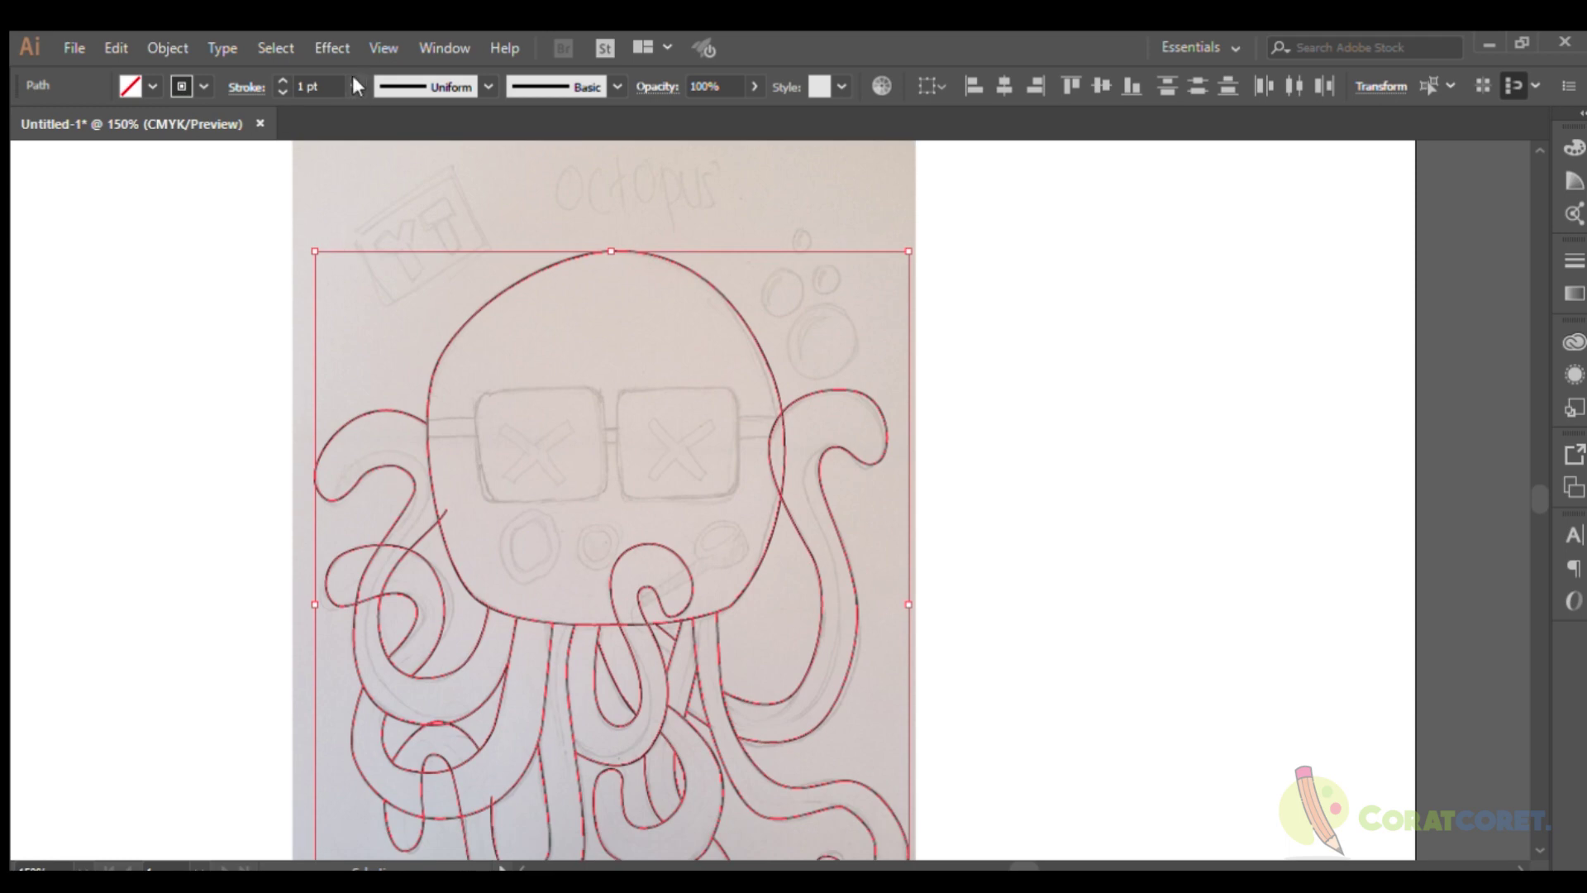
pyautogui.click(240, 290)
pyautogui.scroll(-2, 429, 316)
pyautogui.scroll(3, 482, 610)
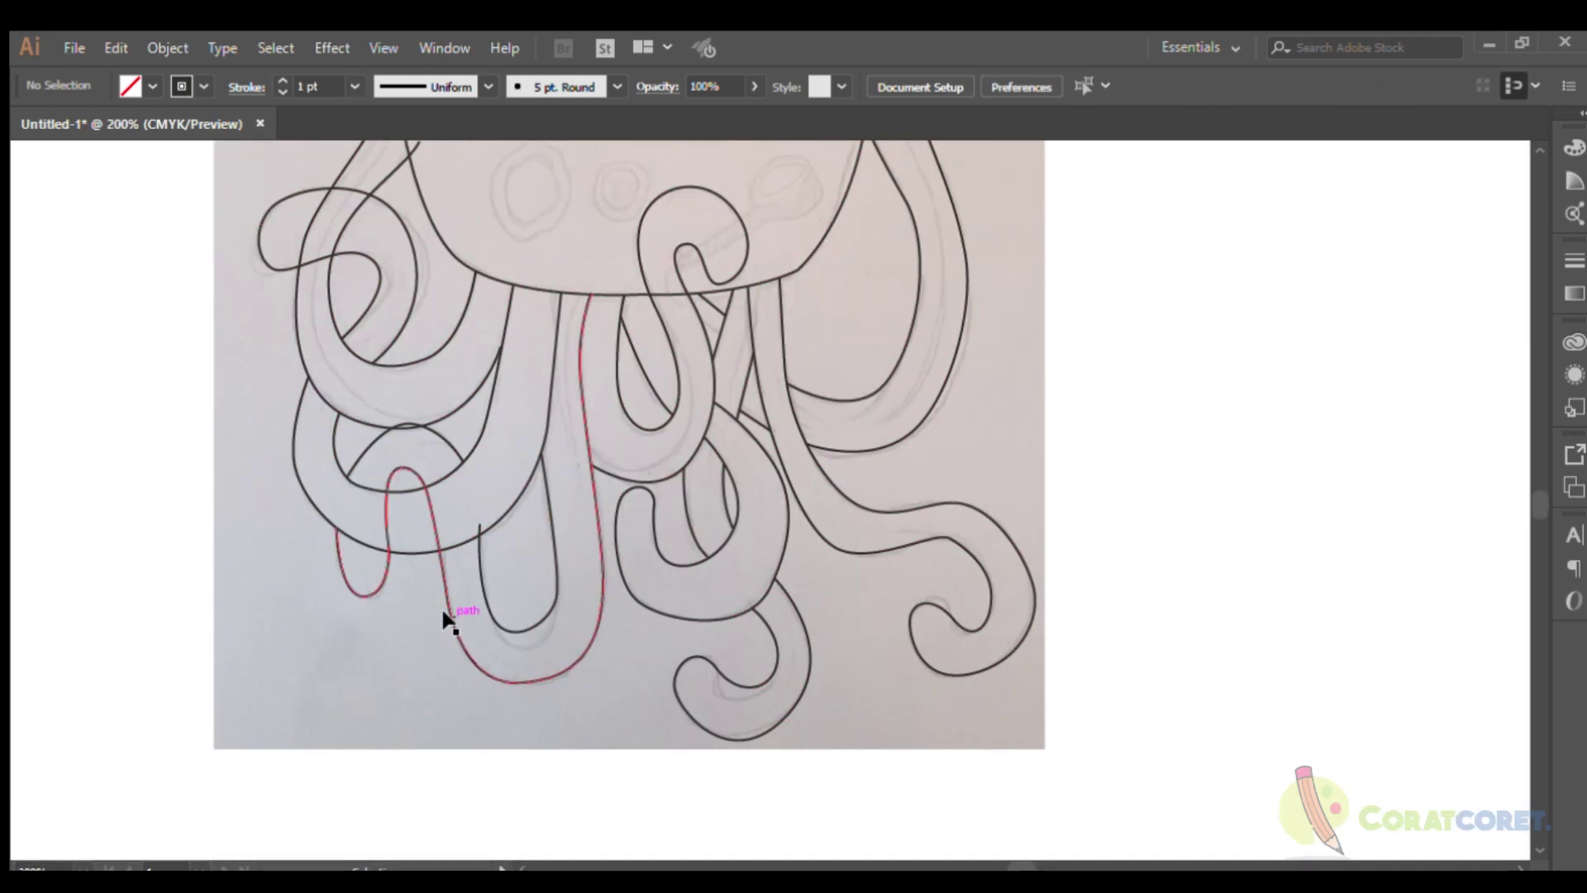
pyautogui.hotkey('ctrl', 'shift', 'w')
pyautogui.scroll(-1, 1024, 524)
pyautogui.scroll(2, 254, 674)
pyautogui.scroll(5, 254, 674)
# Select anchors on the left tentacle paths with Direct Selection to check their curves.
pyautogui.click(368, 450)
pyautogui.click(385, 331)
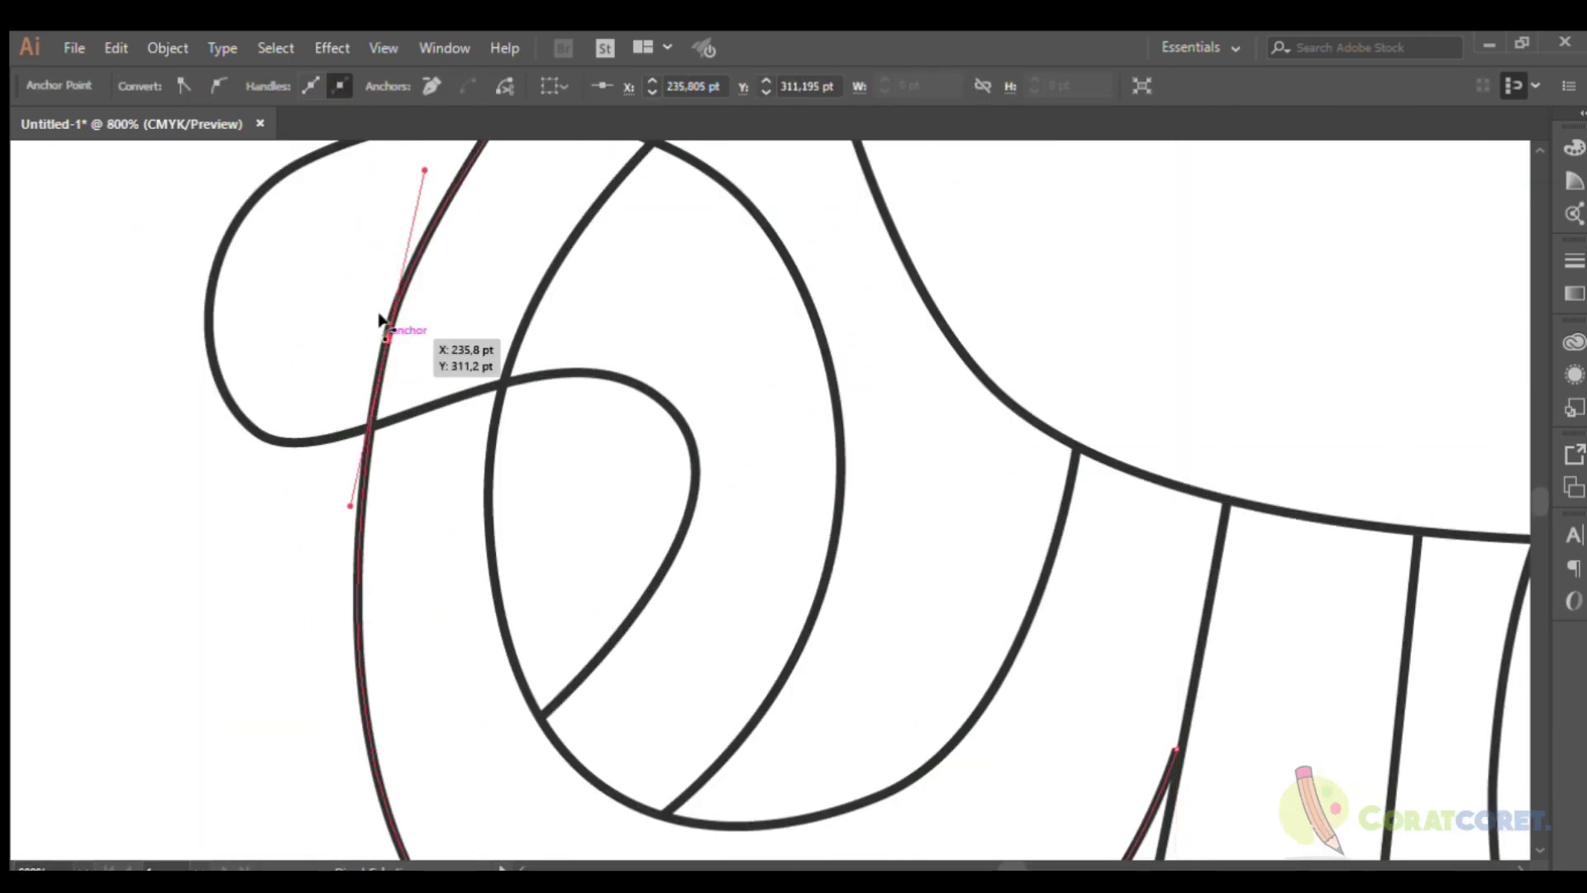
pyautogui.scroll(-1, 440, 297)
pyautogui.click(496, 397)
pyautogui.scroll(-5, 454, 610)
pyautogui.click(438, 574)
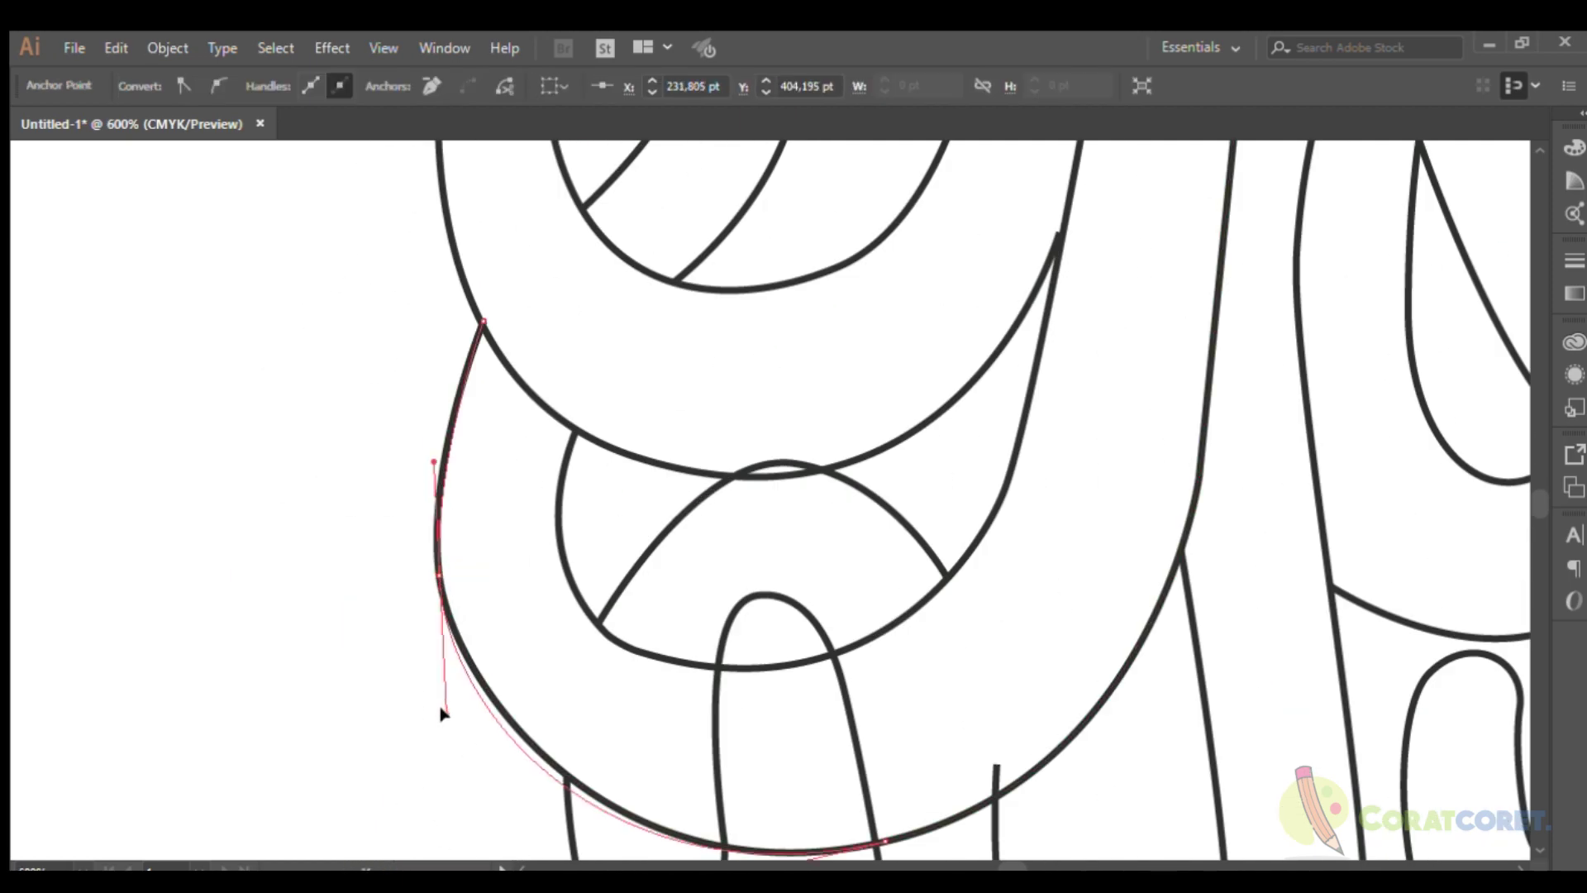
pyautogui.click(442, 713)
pyautogui.scroll(-3, 461, 726)
pyautogui.scroll(2, 609, 734)
pyautogui.scroll(-2, 921, 709)
pyautogui.scroll(4, 921, 709)
# Smooth the right tentacle bends by moving an anchor and dragging curve handles.
pyautogui.click(866, 658)
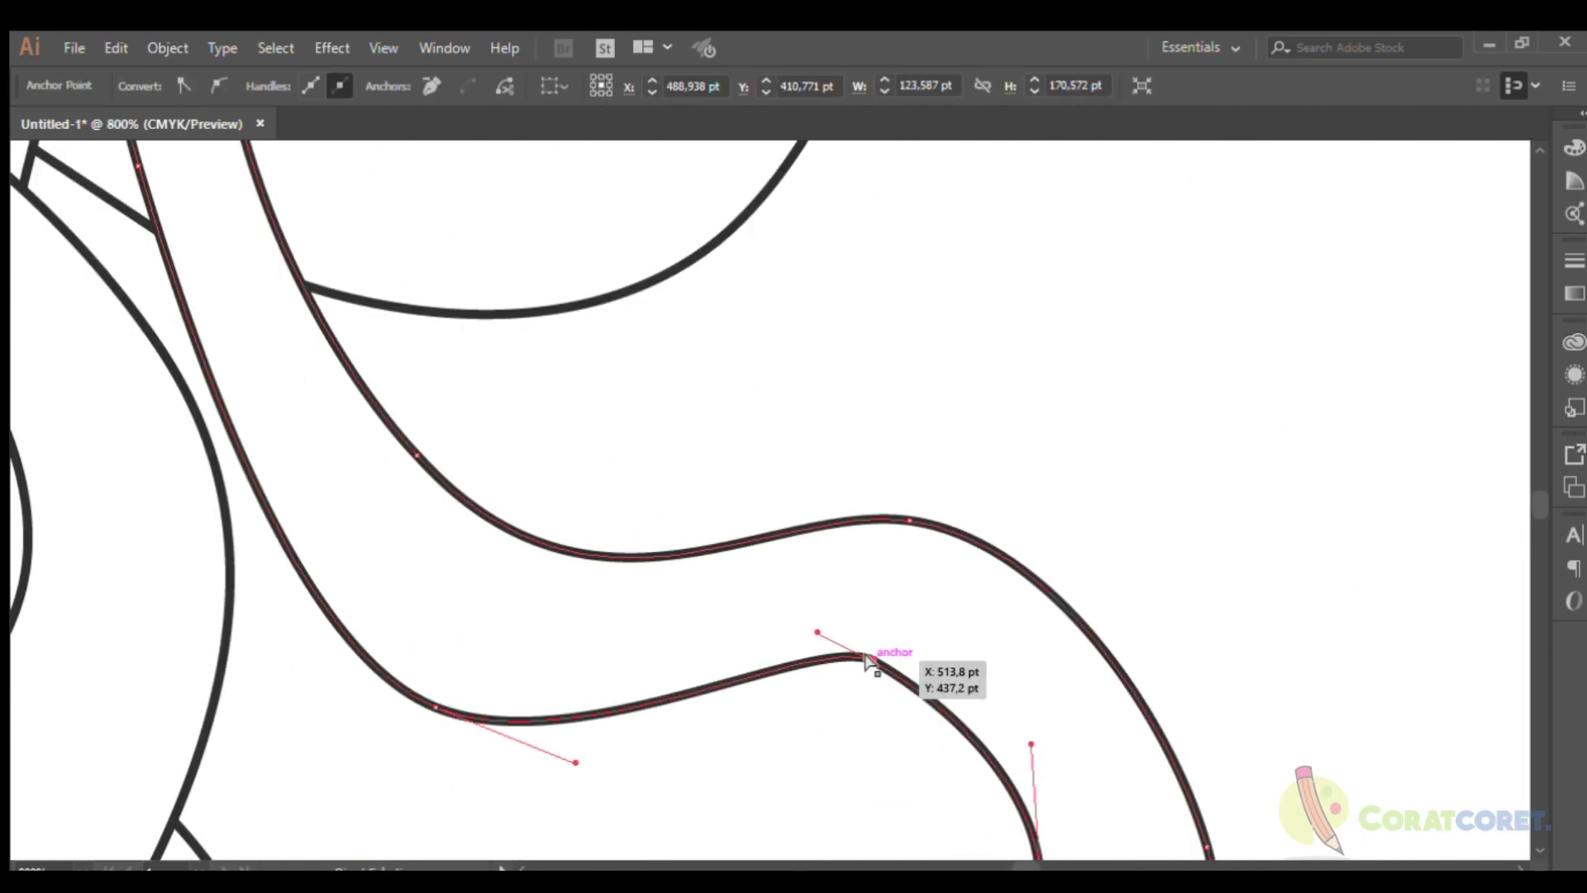
pyautogui.moveTo(866, 657); pyautogui.dragTo(854, 691)
pyautogui.scroll(2, 854, 691)
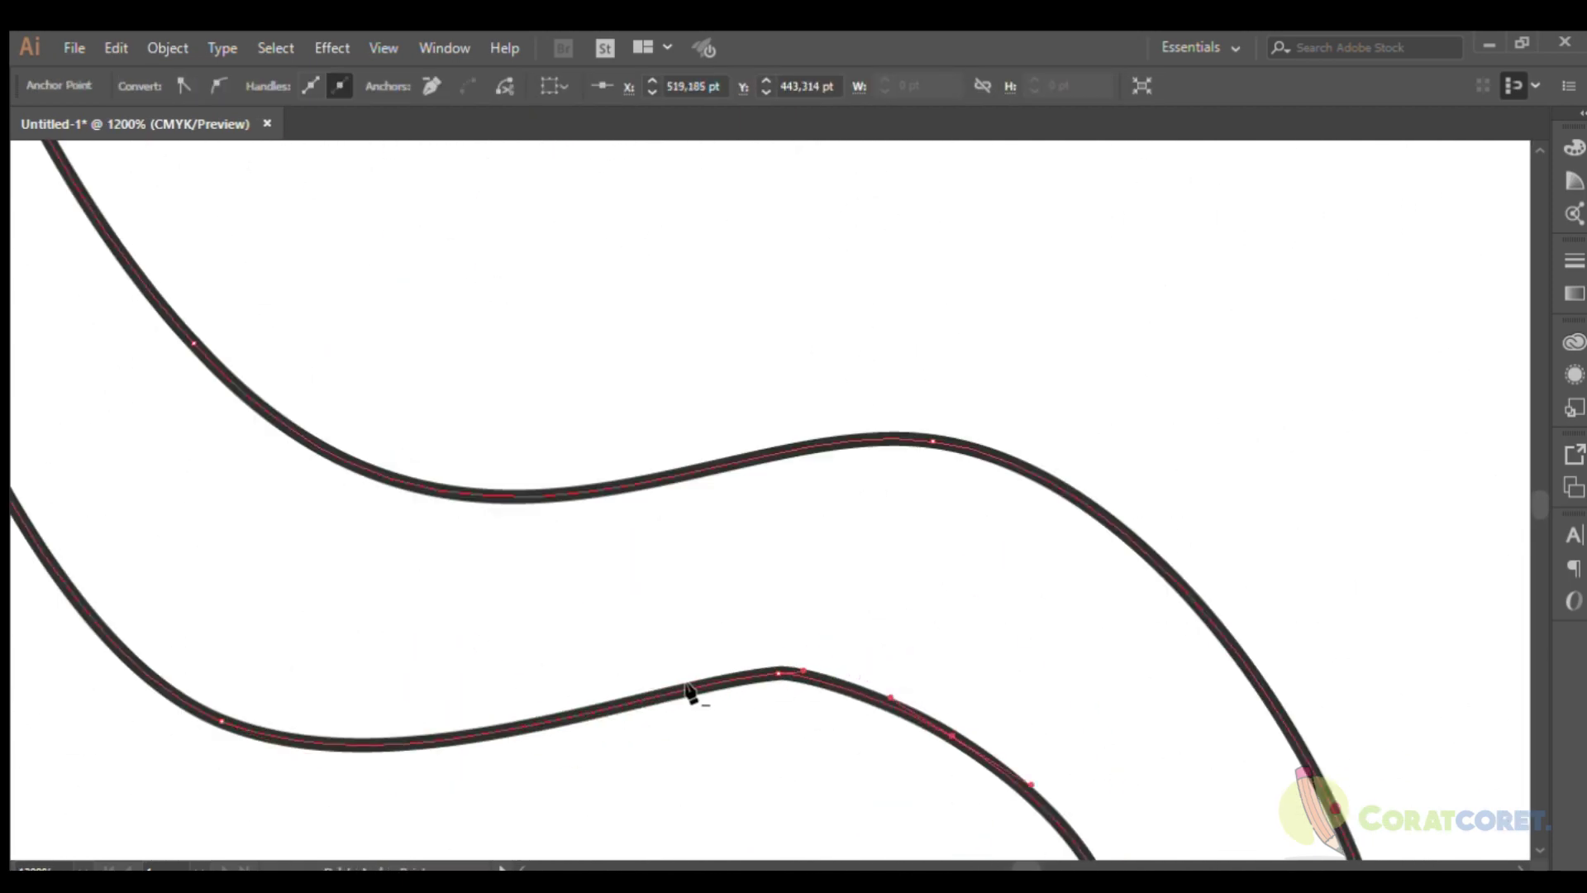
pyautogui.scroll(-2, 878, 648)
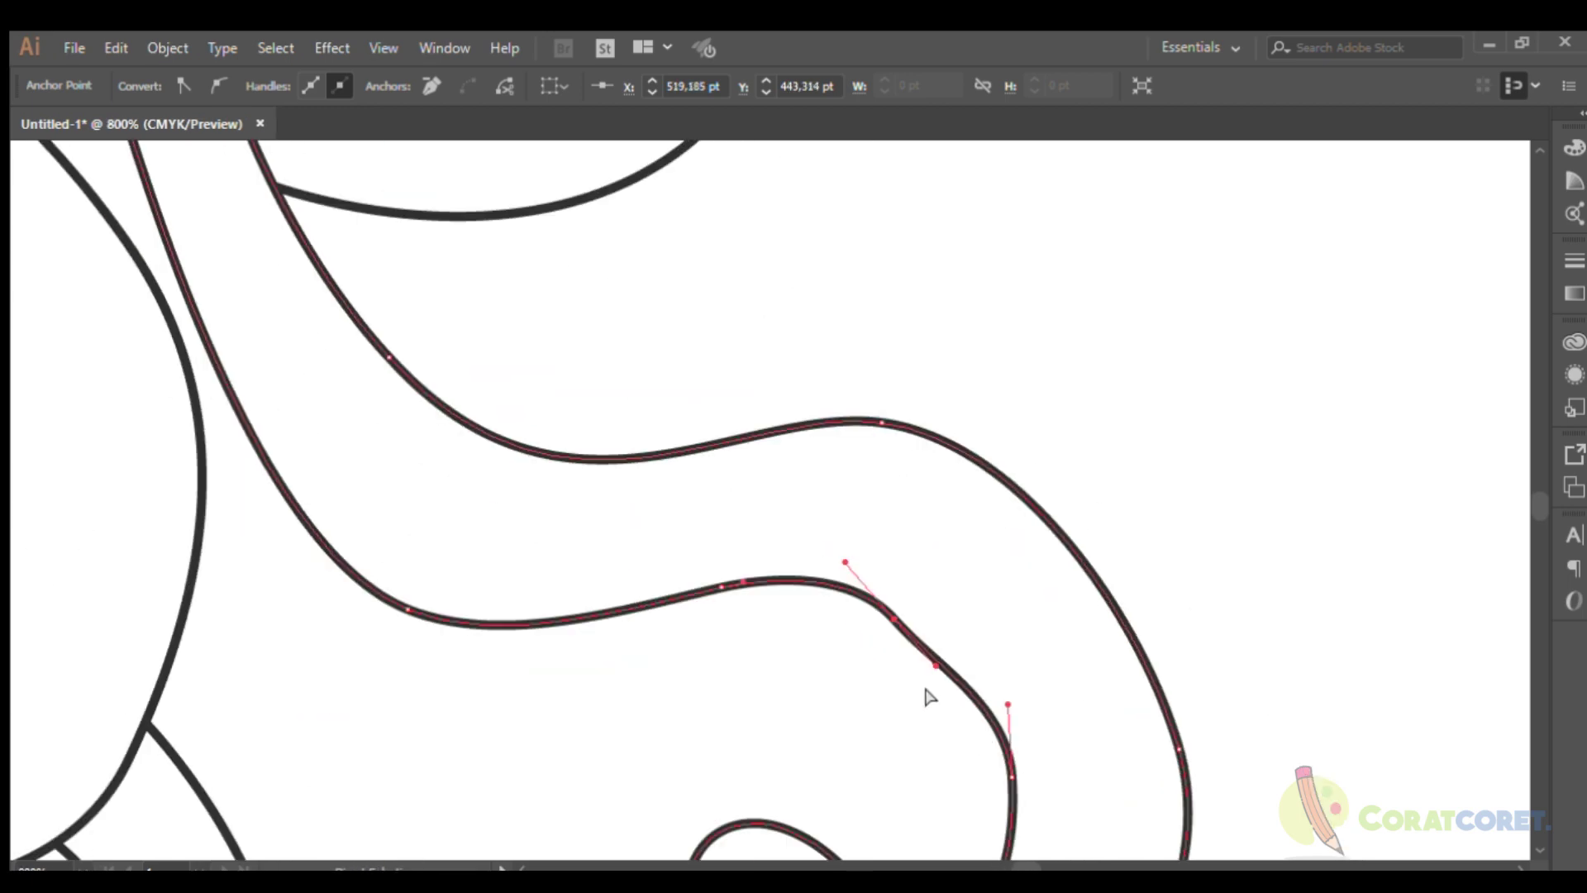
pyautogui.moveTo(928, 695)
pyautogui.mouseDown()
pyautogui.moveTo(989, 653)
pyautogui.moveTo(992, 533)
pyautogui.mouseUp()
pyautogui.click(1158, 482)
pyautogui.scroll(-3, 928, 631)
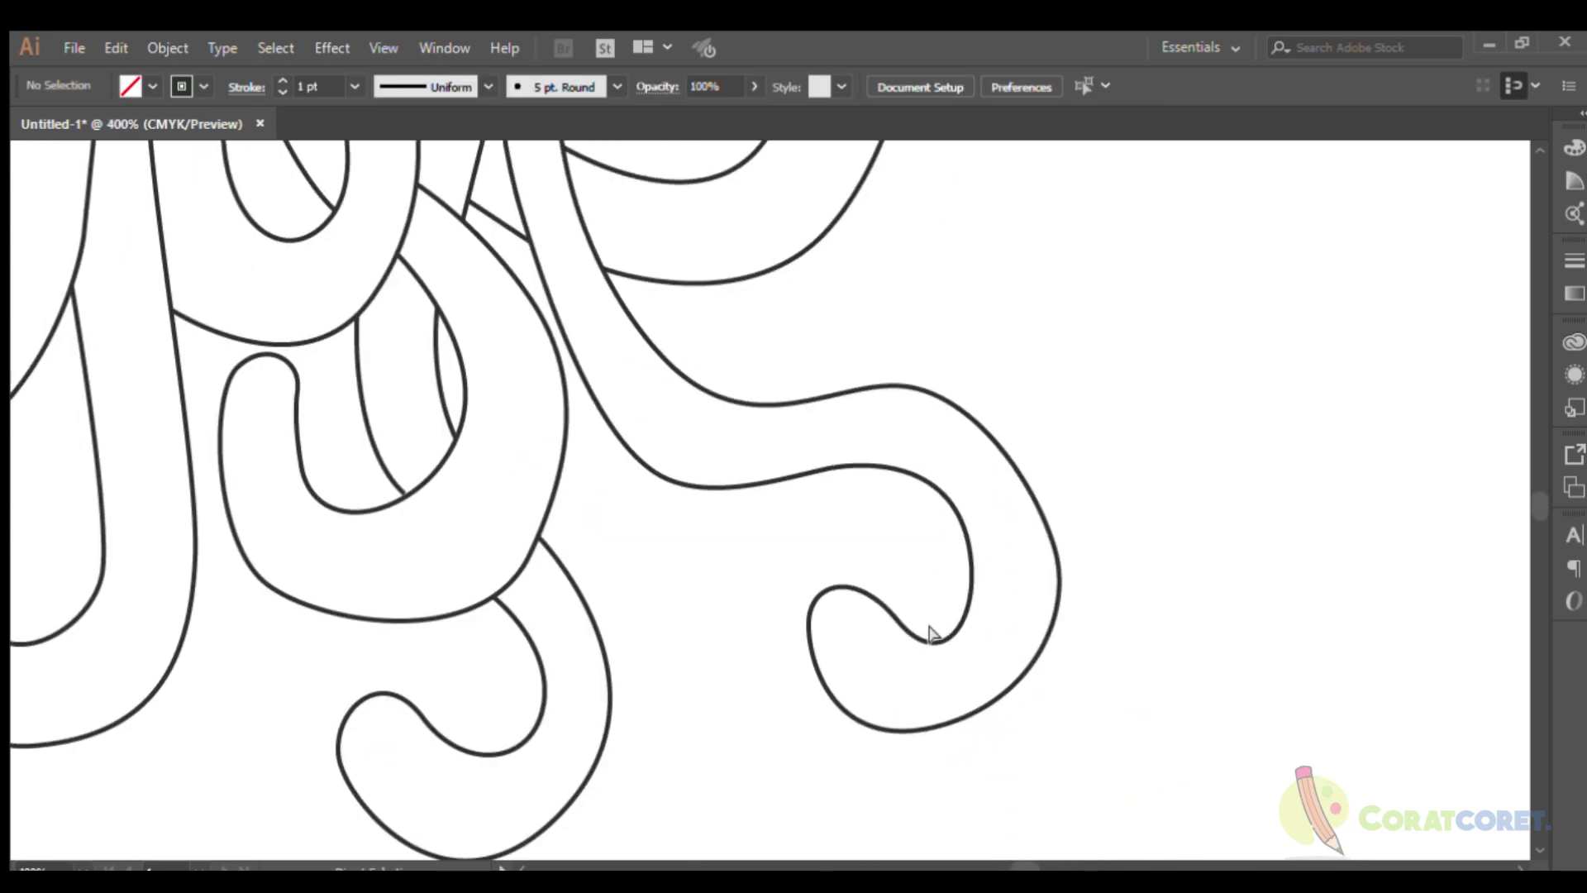
pyautogui.scroll(3, 799, 405)
pyautogui.click(900, 560)
pyautogui.moveTo(900, 559); pyautogui.dragTo(885, 610)
pyautogui.click(968, 624)
# Marquee-select the tentacle outlines, set their stroke to 2 pt, then select the whole octopus.
pyautogui.scroll(-5, 1000, 653)
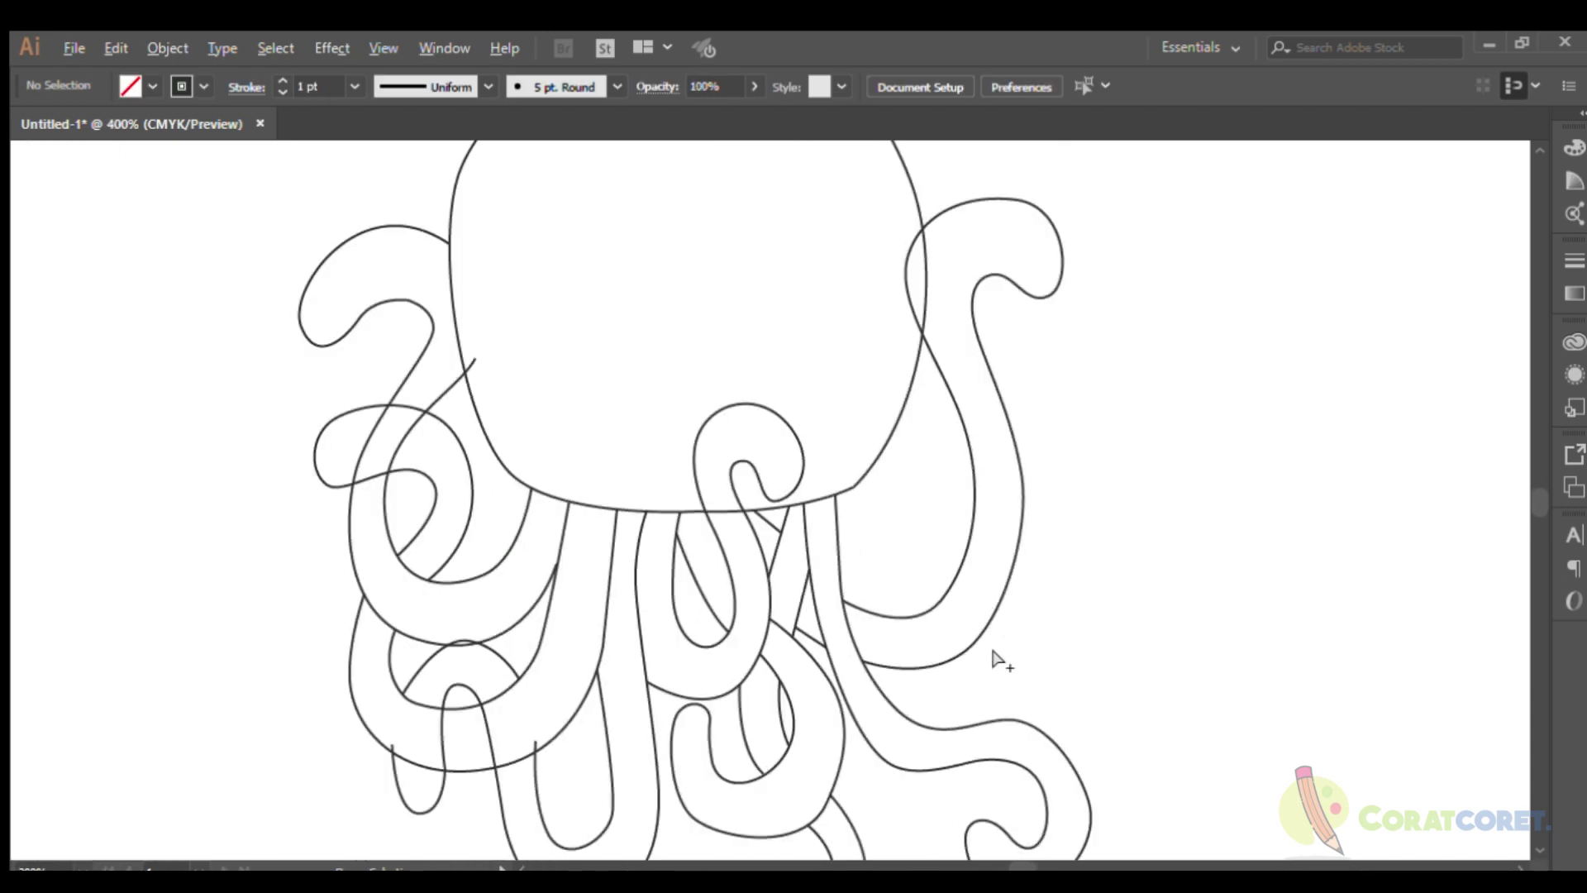
pyautogui.scroll(-1, 564, 632)
pyautogui.scroll(-2, 841, 688)
pyautogui.moveTo(913, 807); pyautogui.dragTo(359, 578)
pyautogui.scroll(2, 612, 491)
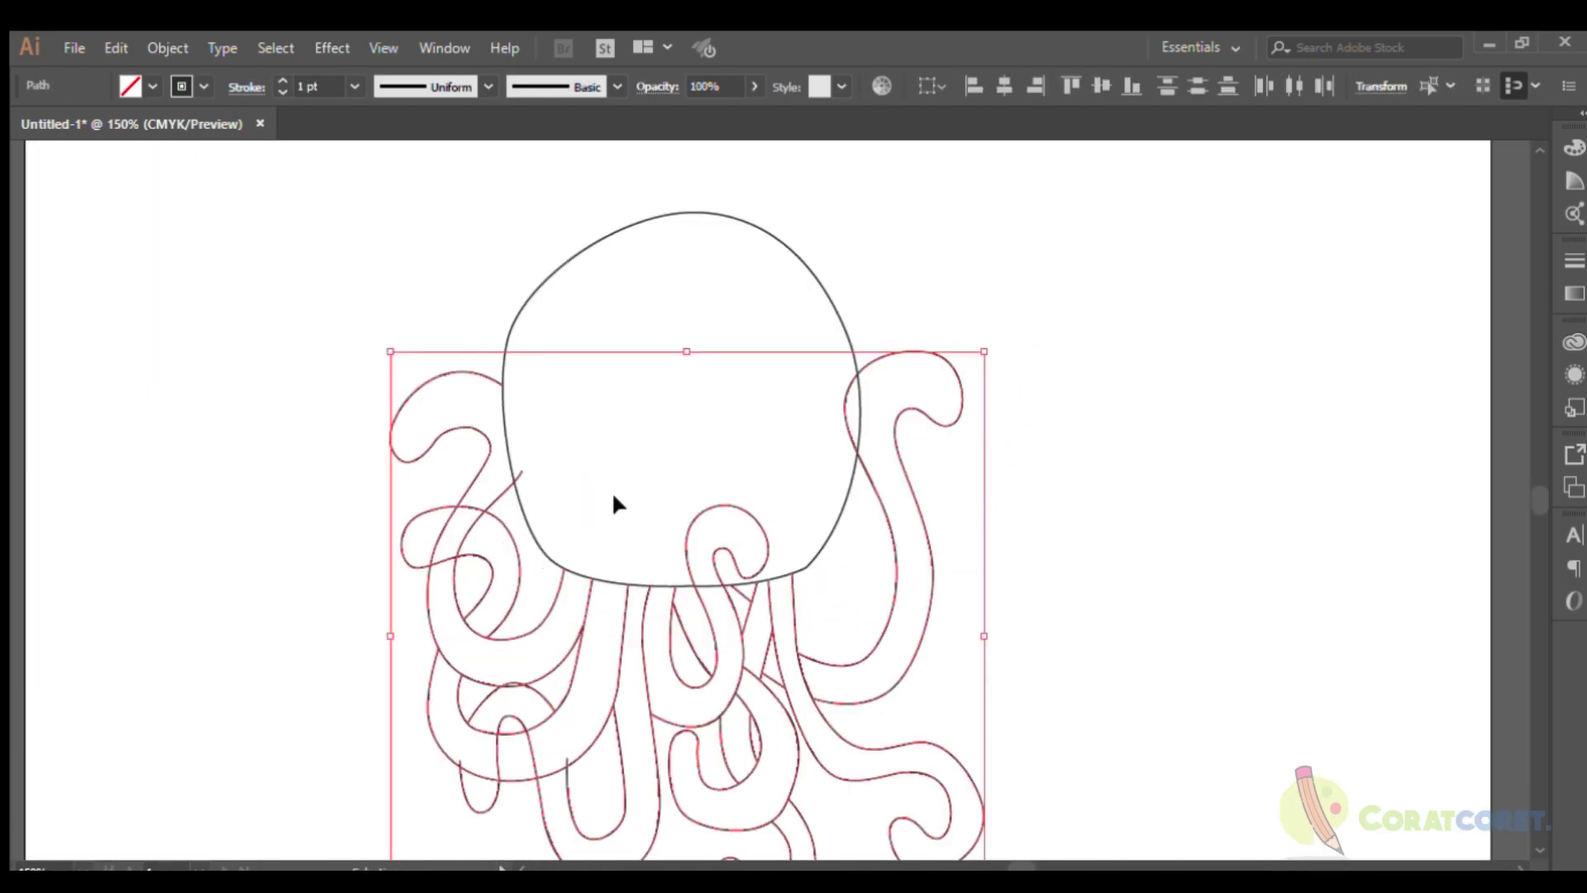
pyautogui.click(354, 86)
pyautogui.click(521, 333)
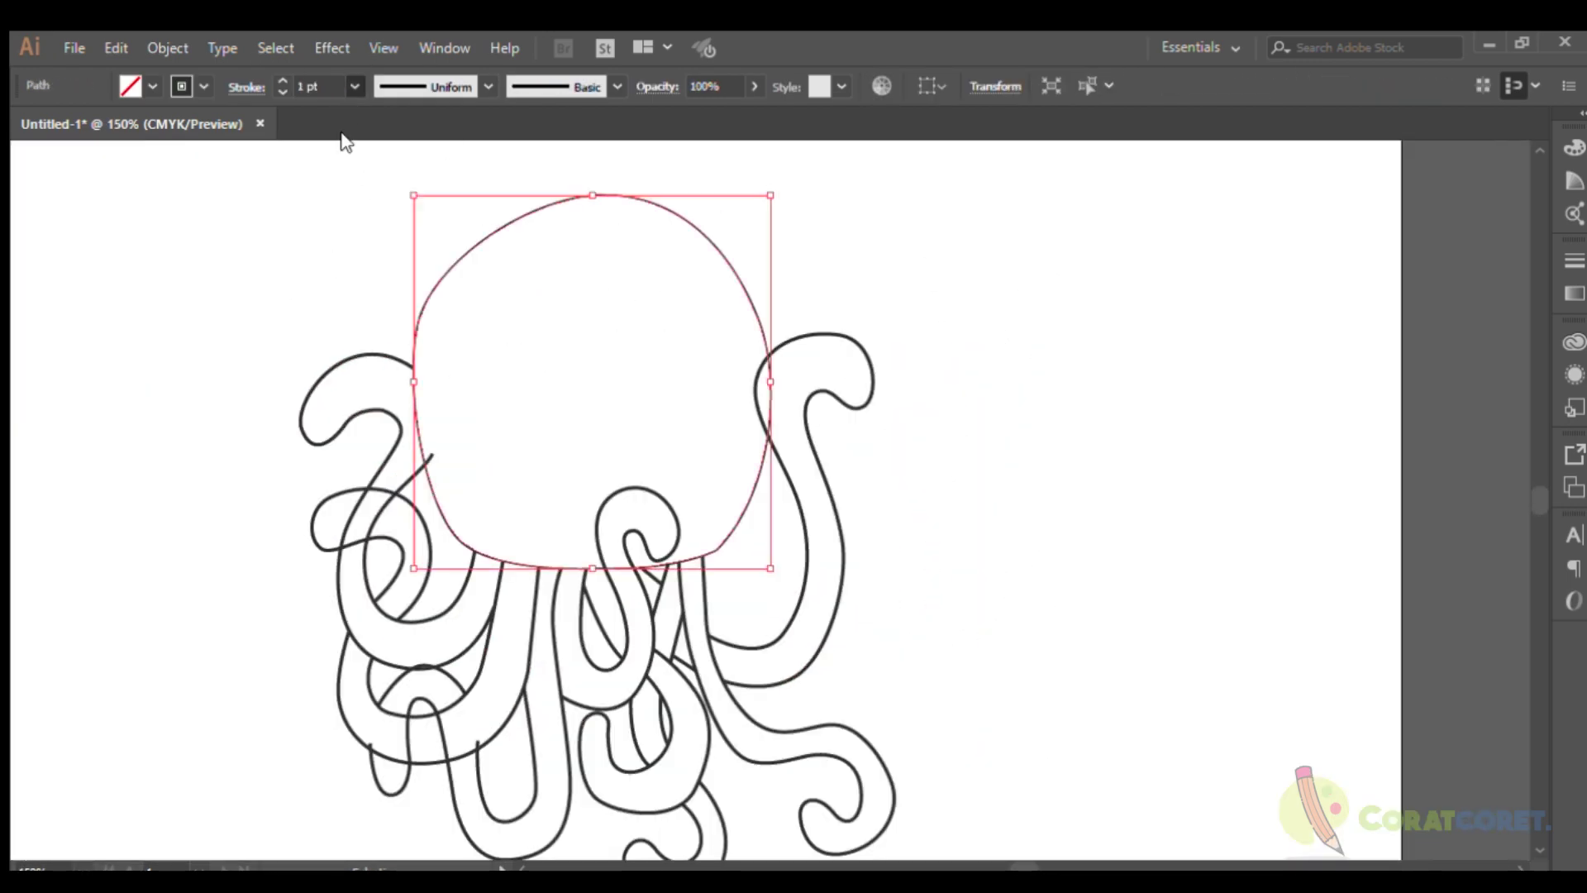
pyautogui.click(807, 733)
pyautogui.moveTo(806, 732); pyautogui.dragTo(273, 195)
# Select all the artwork and zoom in on where the tentacle paths cross.
pyautogui.click(1216, 657)
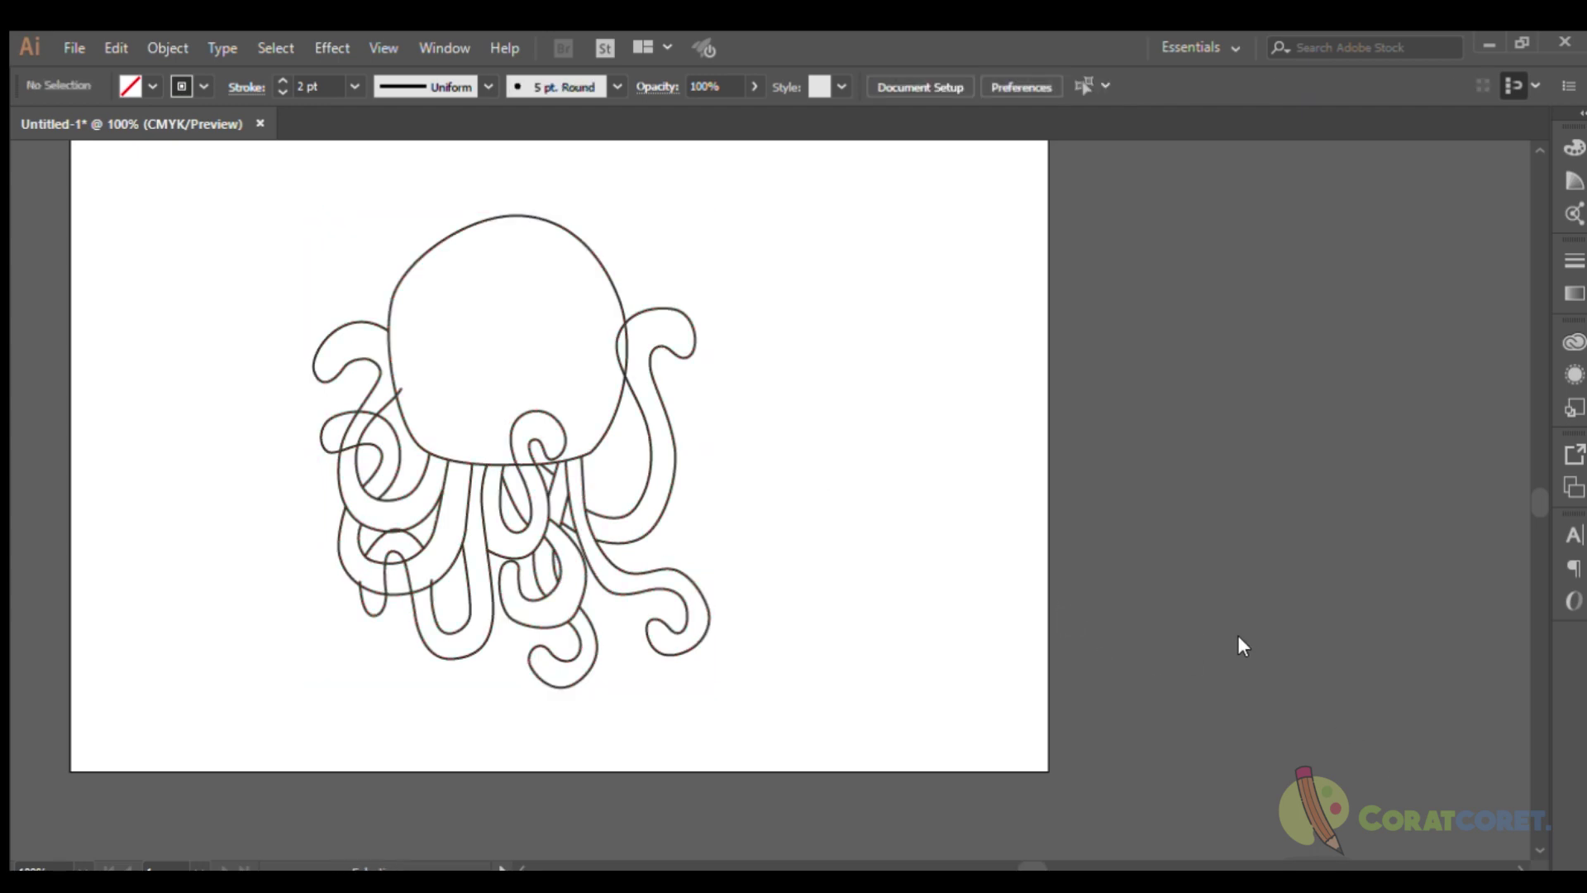
pyautogui.hotkey('ctrl', 'a')
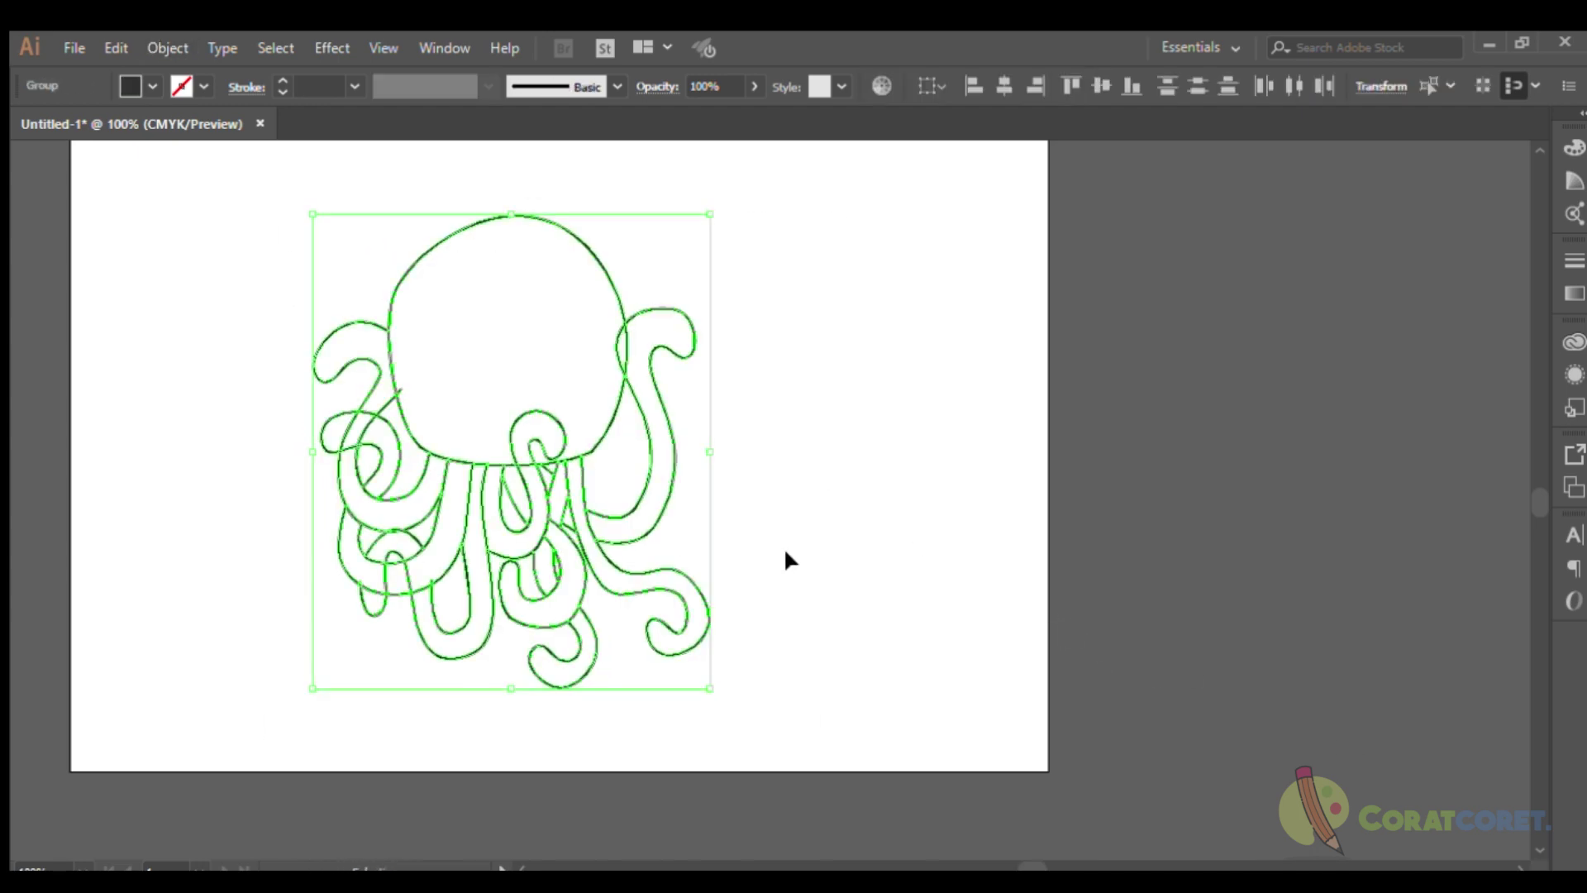
pyautogui.click(784, 547)
pyautogui.hotkey('ctrl', '+')
pyautogui.hotkey('ctrl', '+')
pyautogui.hotkey('ctrl', '+')
pyautogui.hotkey('ctrl', 'a')
pyautogui.hotkey('ctrl', '-')
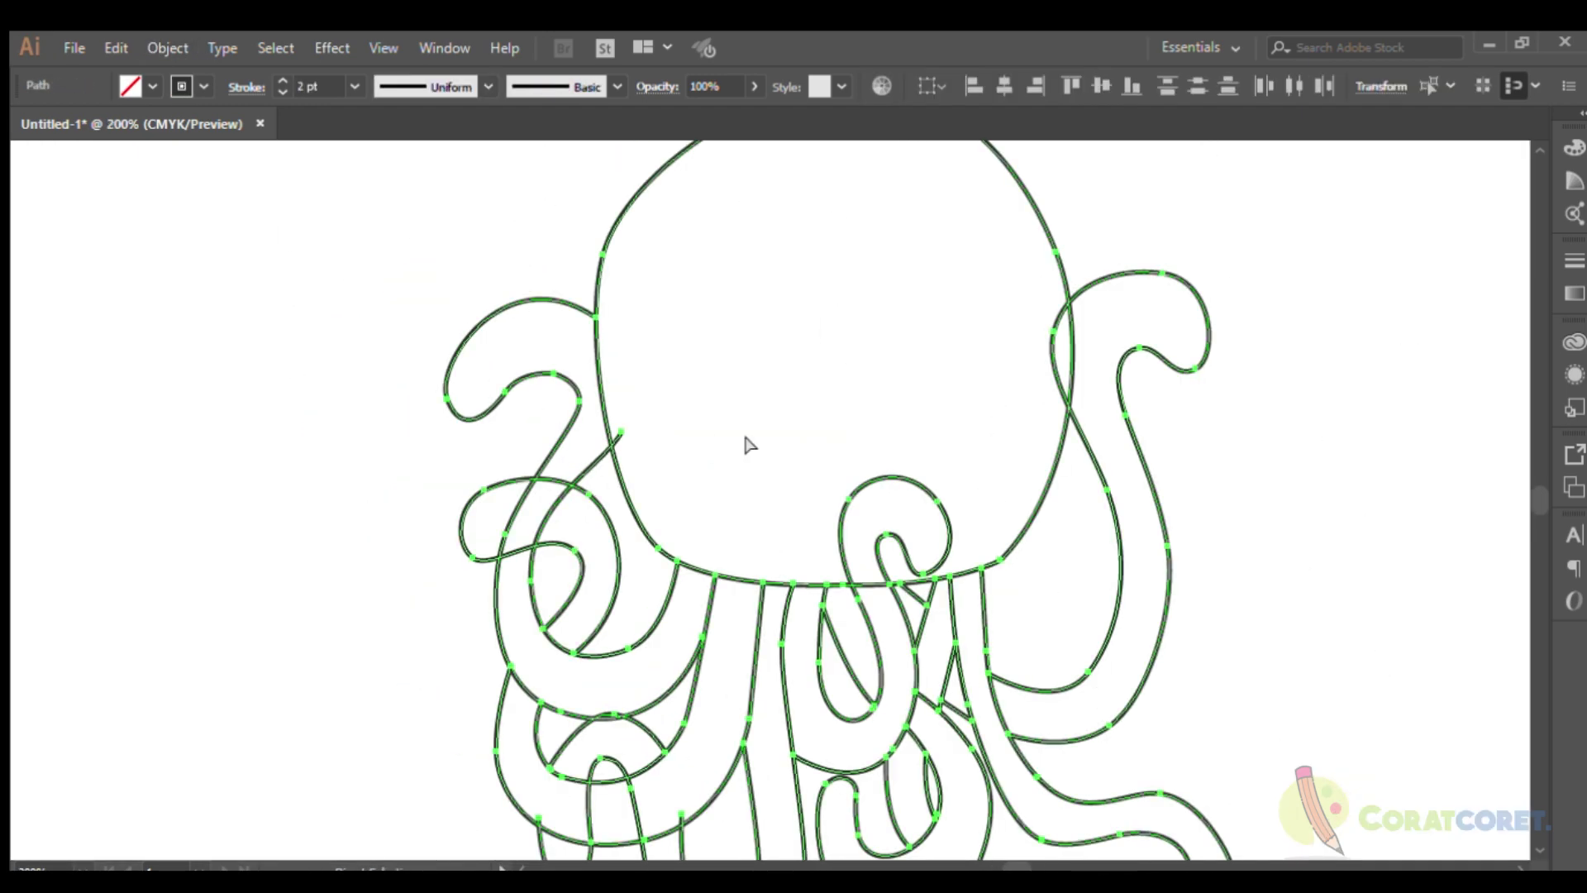
pyautogui.click(258, 461)
pyautogui.hotkey('ctrl', '+')
pyautogui.hotkey('ctrl', '+')
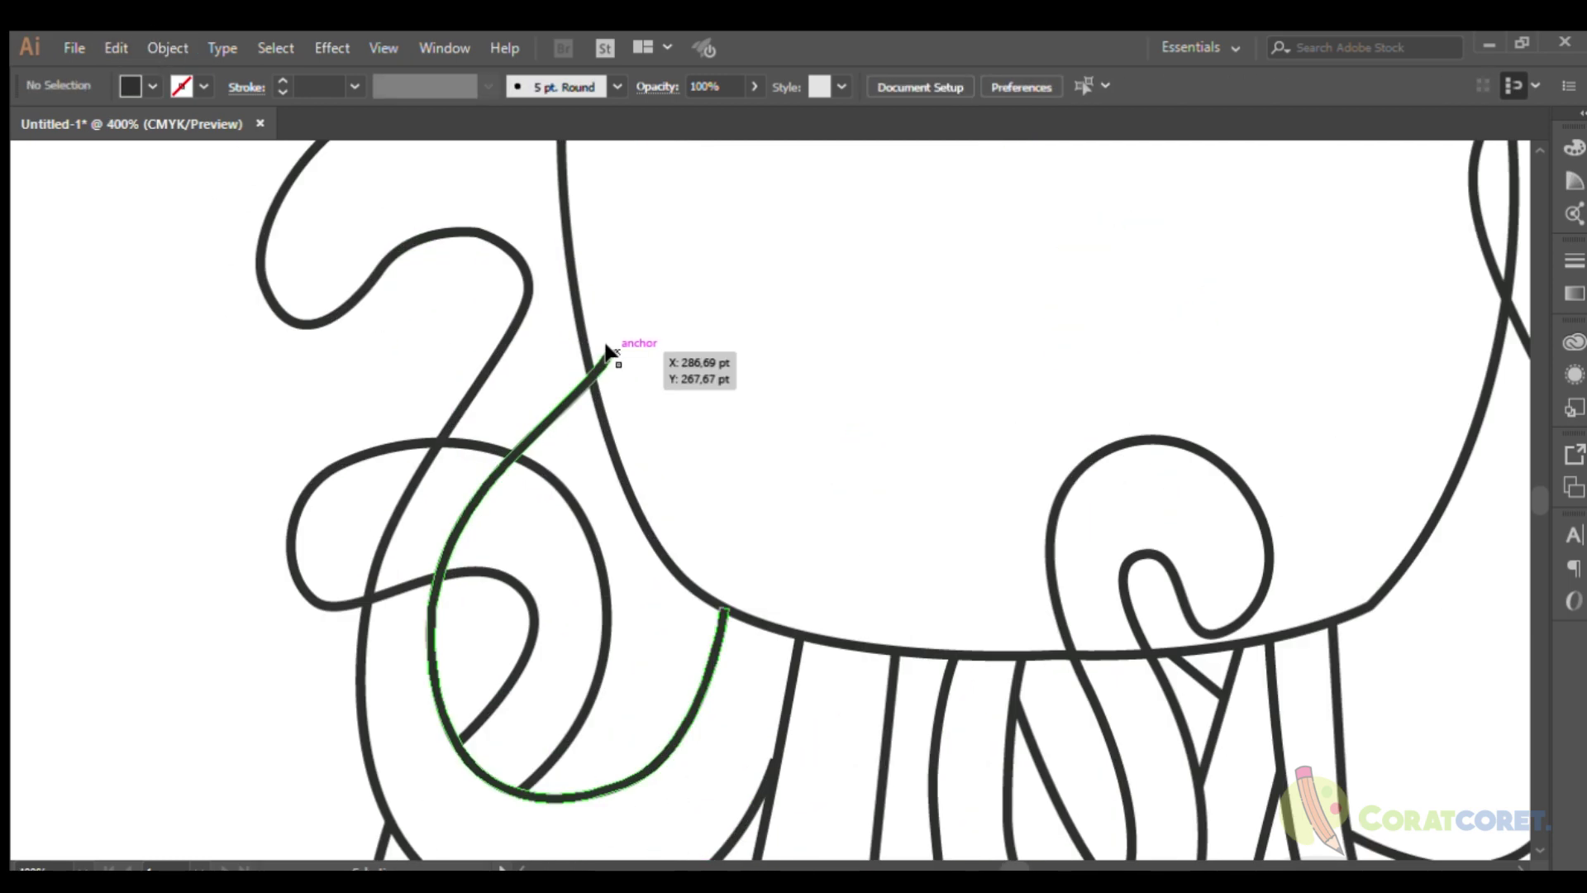
pyautogui.hotkey('ctrl', '+')
pyautogui.hotkey('ctrl', 'a')
# Isolate a stray tentacle path to inspect it, then zoom out to see more crossings.
pyautogui.doubleClick(581, 362)
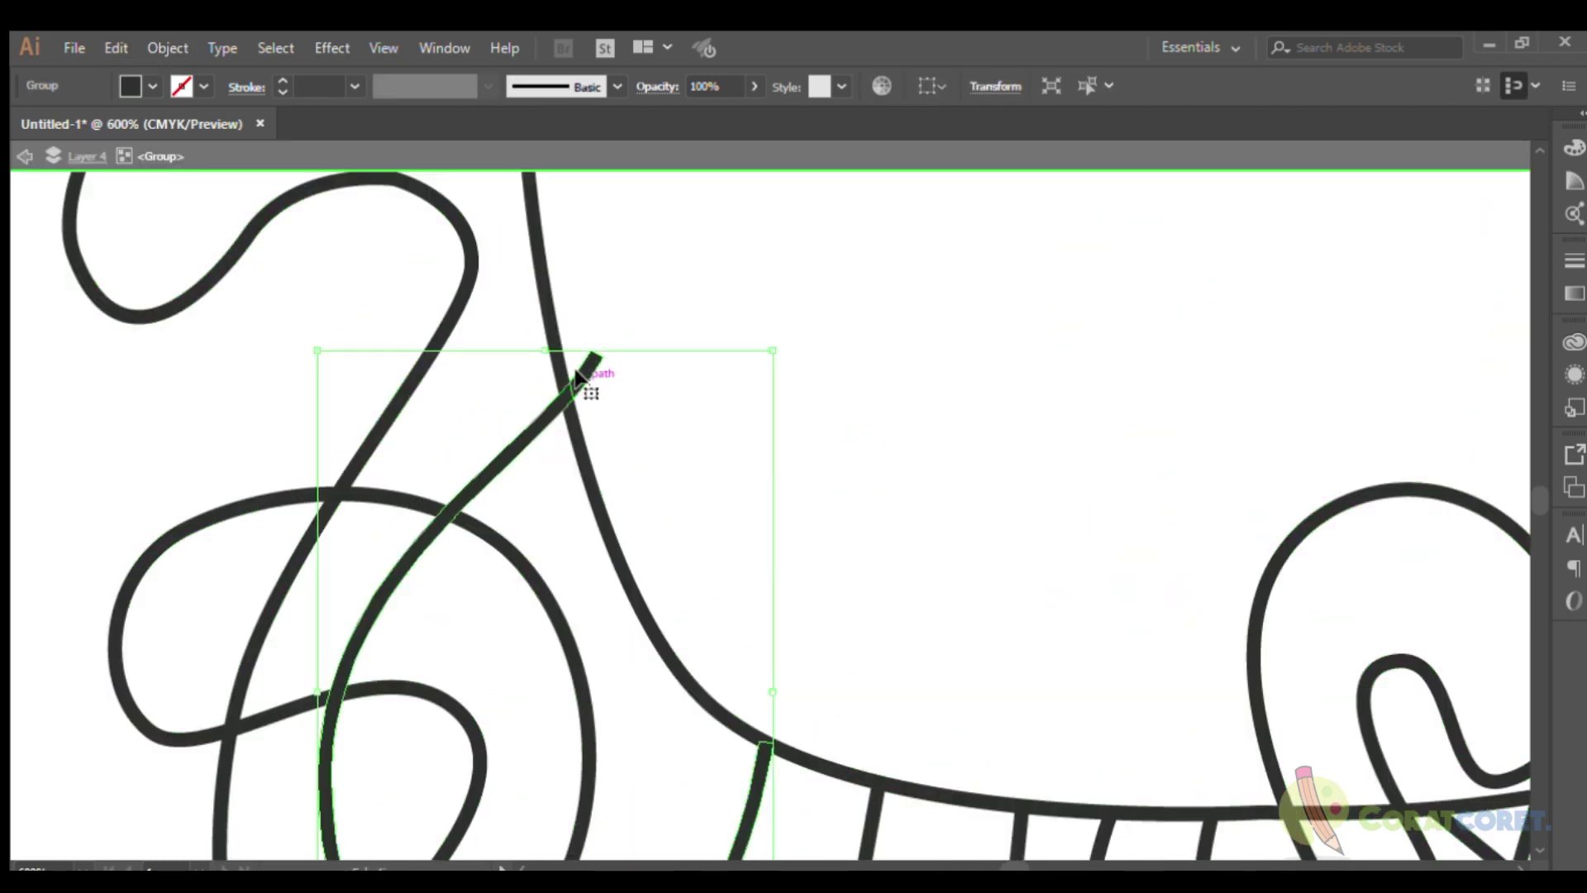
pyautogui.press('Escape')
pyautogui.hotkey('ctrl', '+')
pyautogui.hotkey('ctrl', '+')
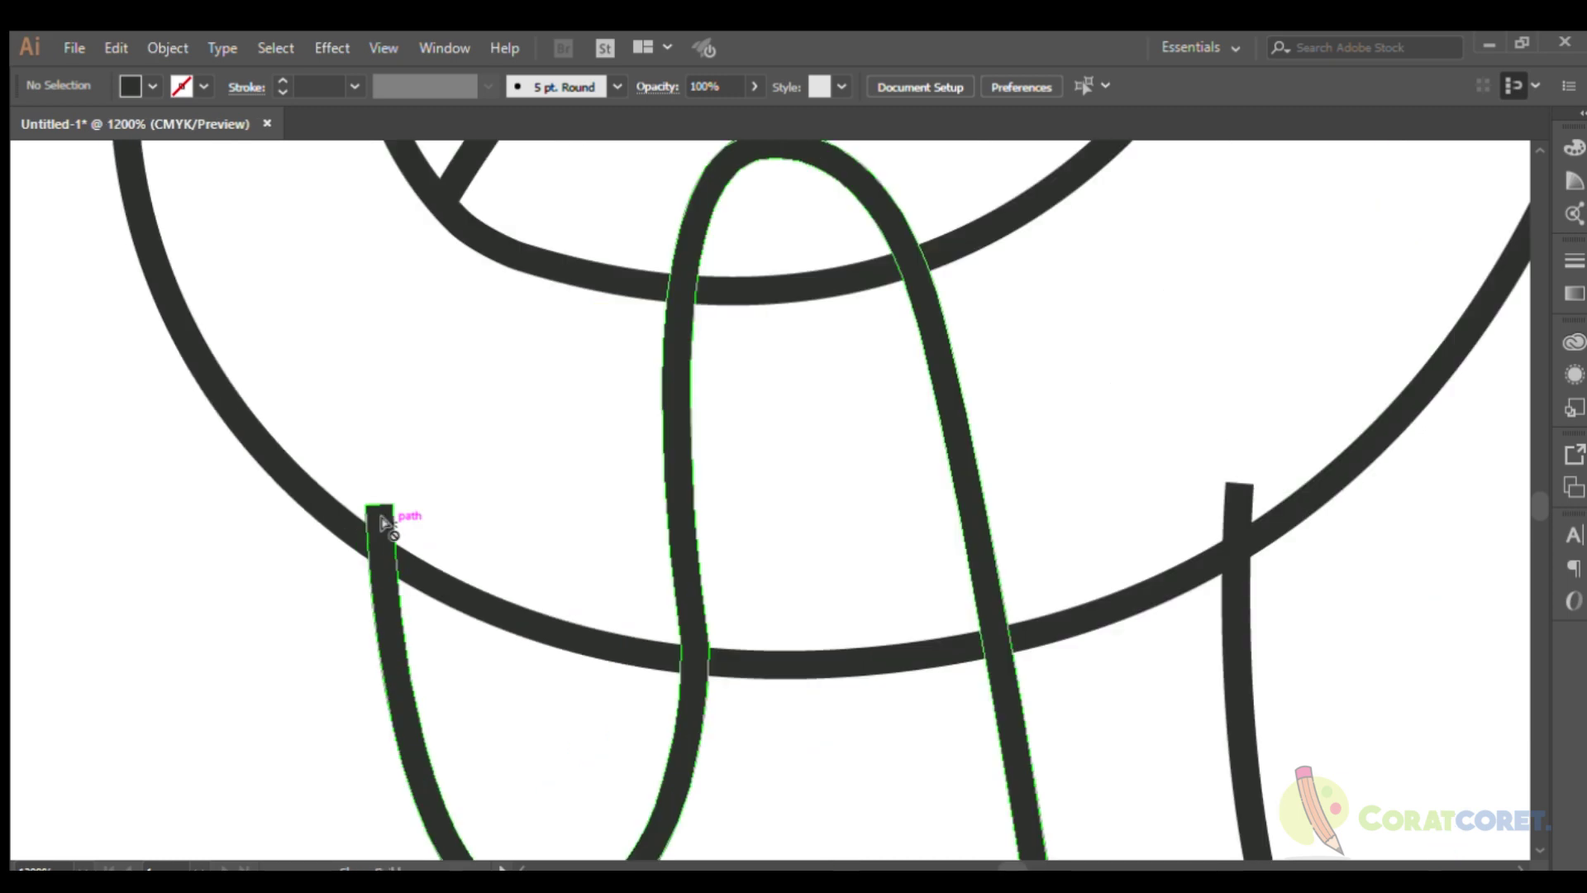
pyautogui.click(344, 511)
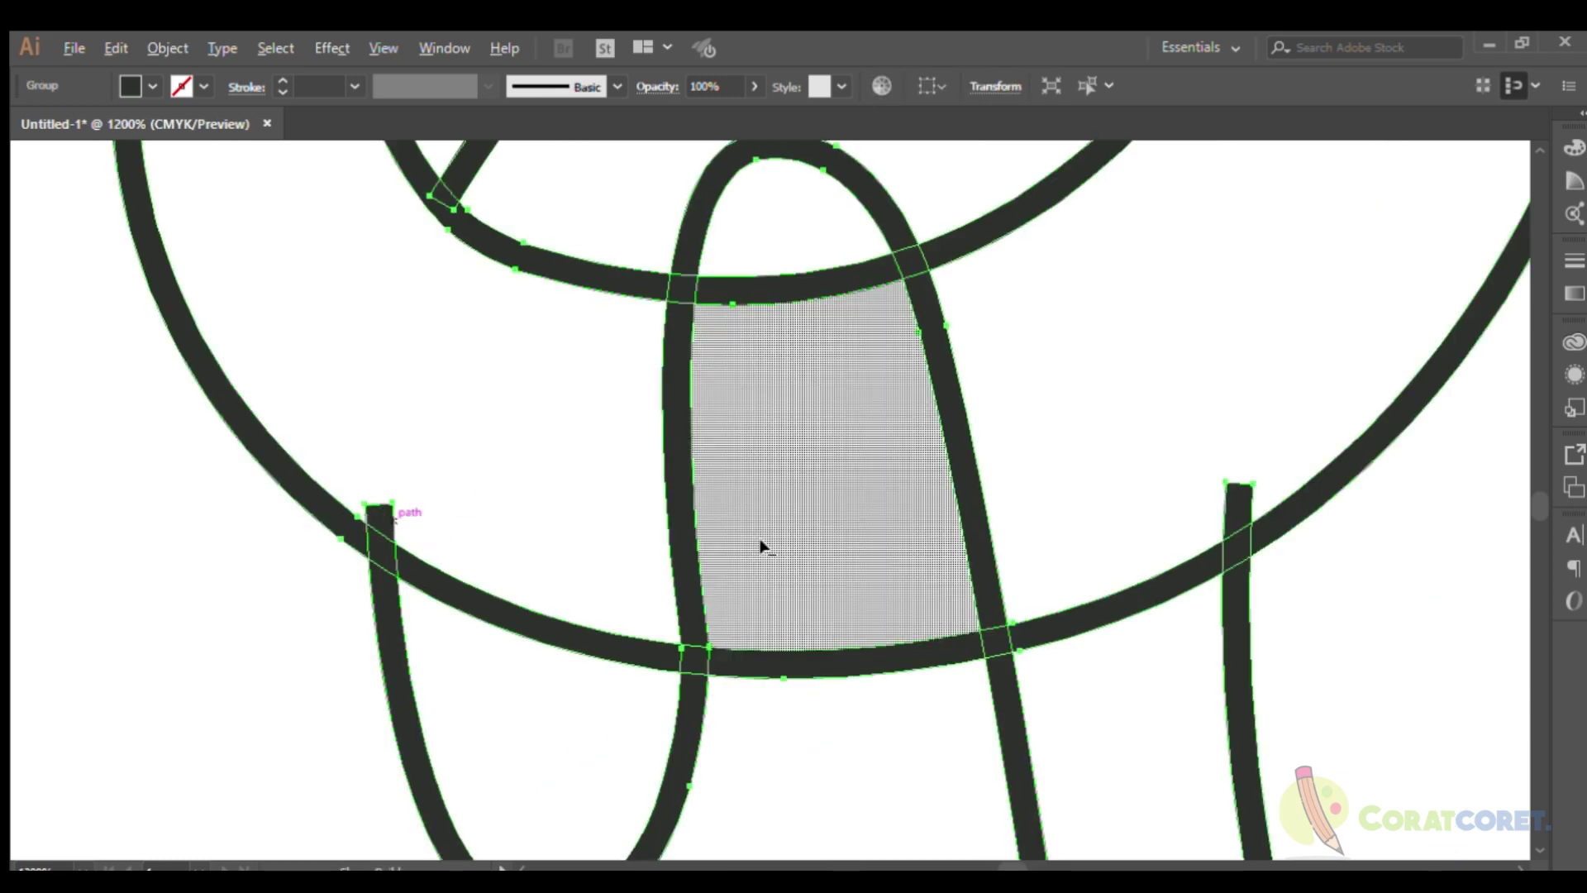
pyautogui.hotkey('ctrl', '-')
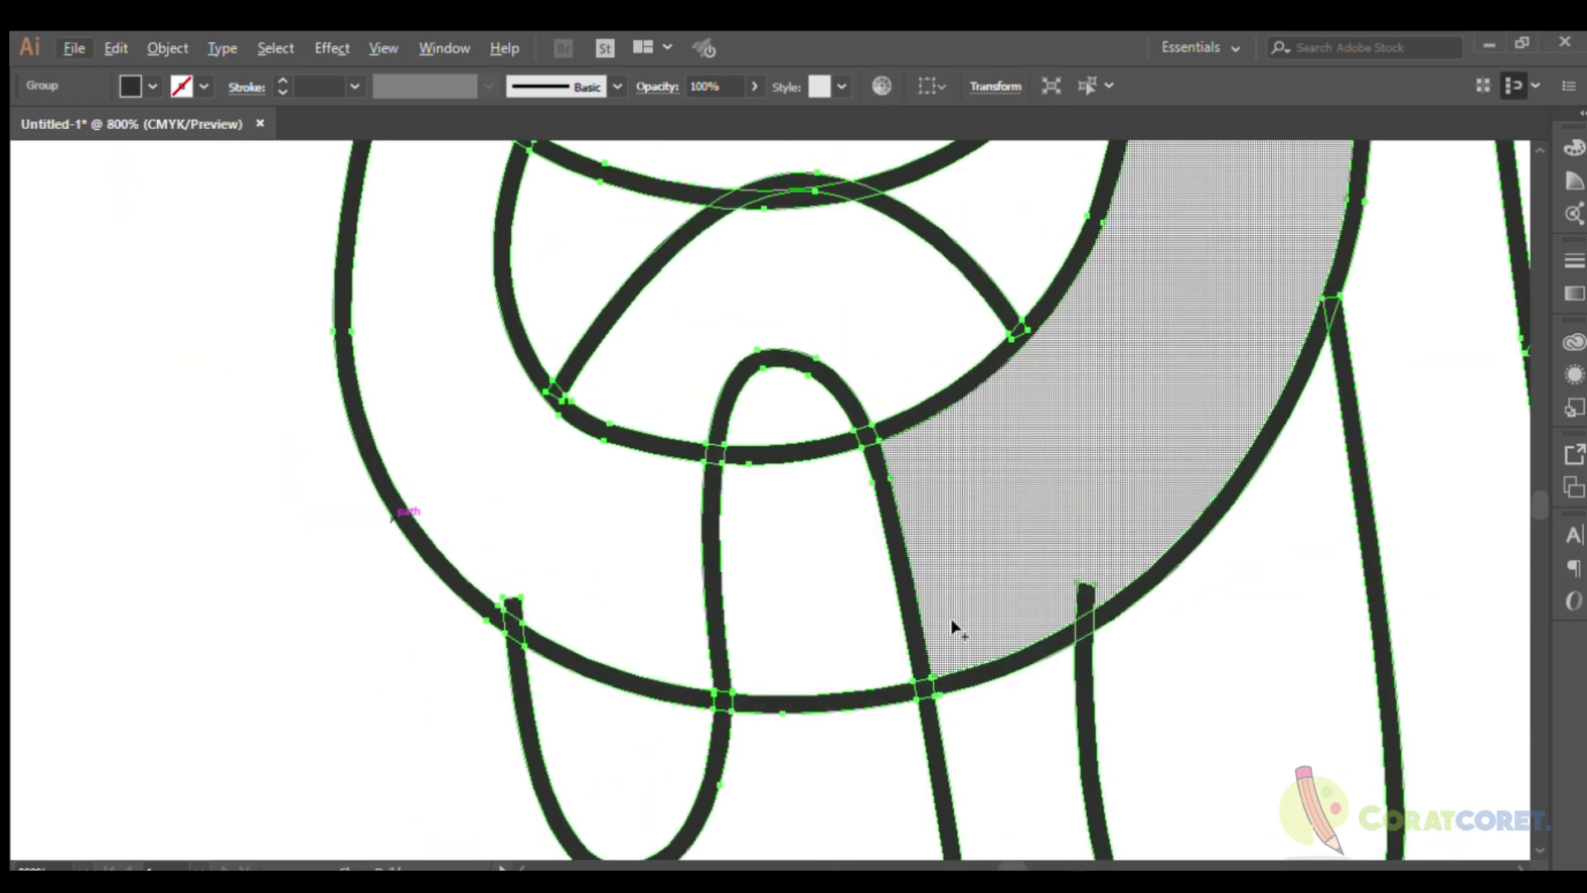
pyautogui.hotkey('ctrl', '-')
pyautogui.hotkey('ctrl', '-')
pyautogui.scroll(2, 934, 587)
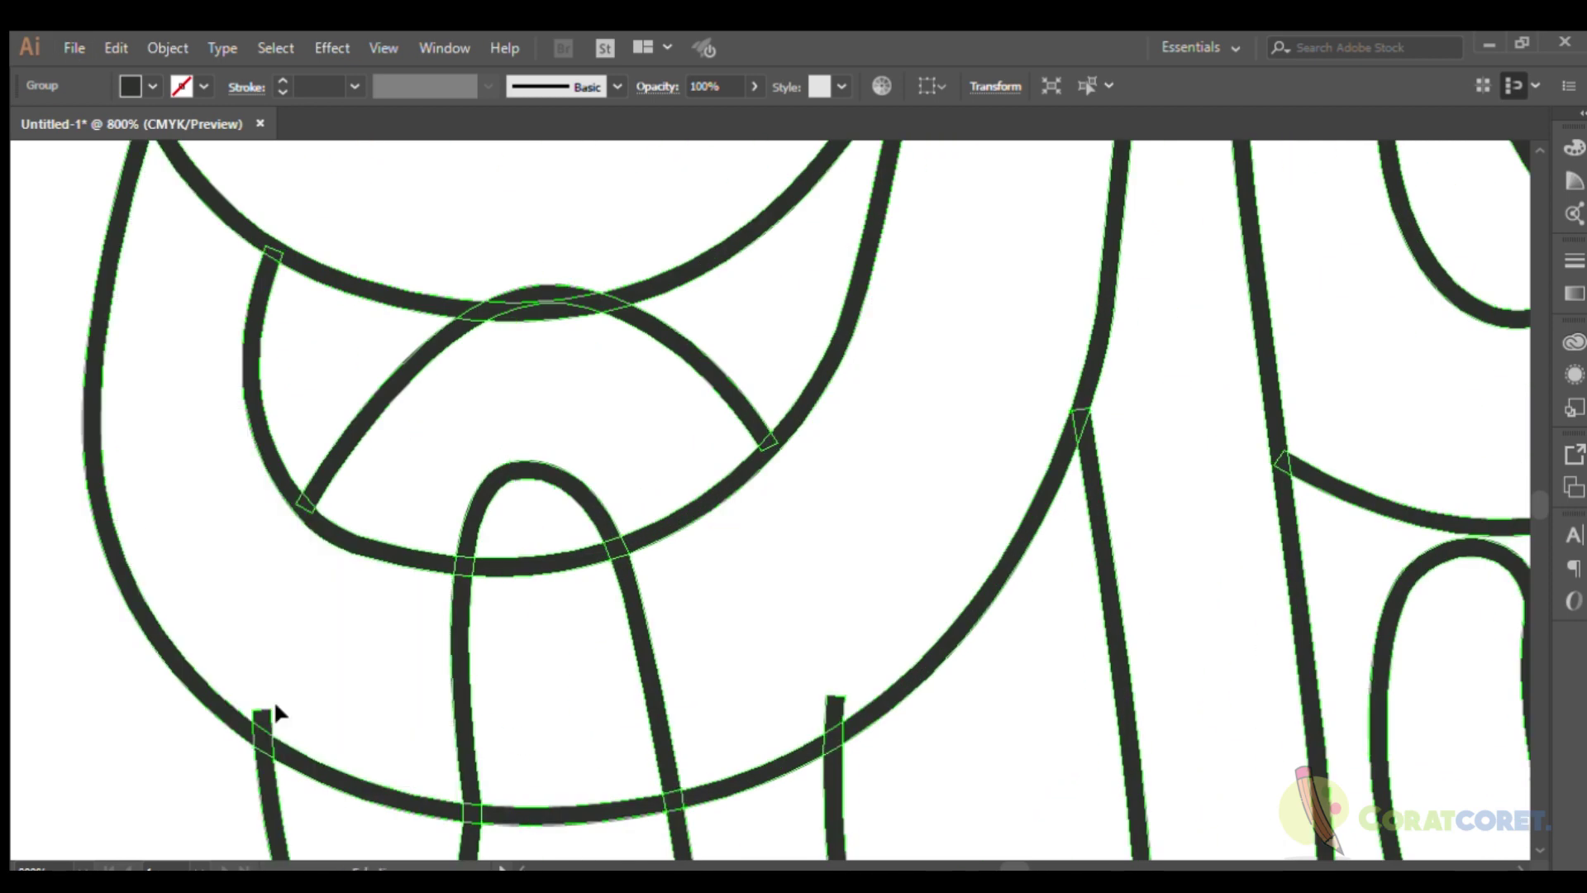
# Isolate and clean up the short tentacle stub path at the lower left.
pyautogui.doubleClick(259, 725)
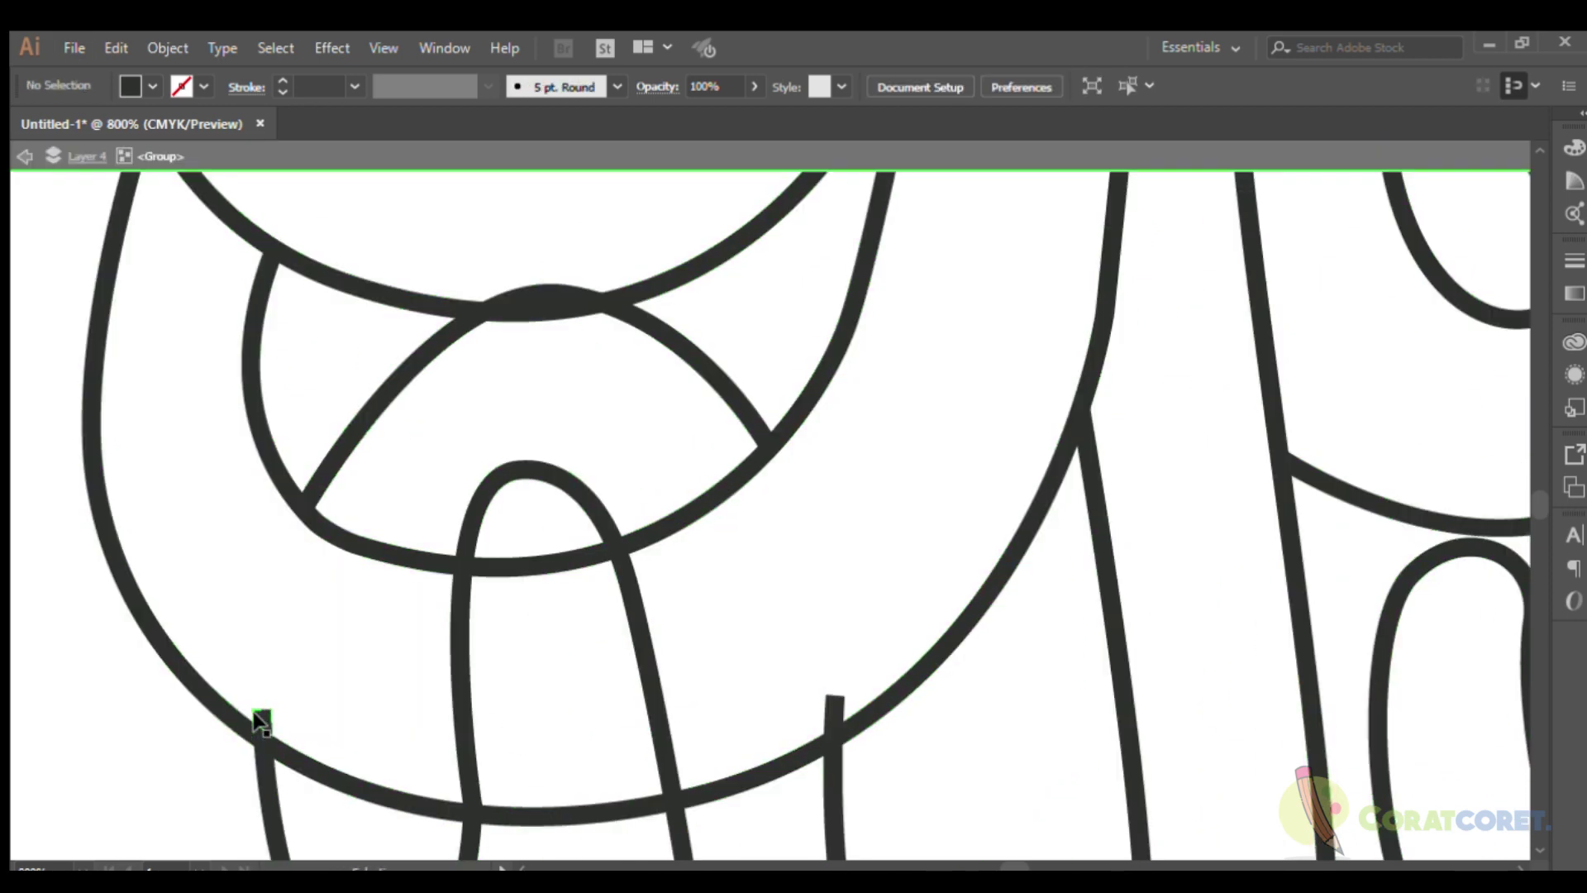
pyautogui.click(259, 721)
pyautogui.doubleClick(261, 720)
pyautogui.click(648, 655)
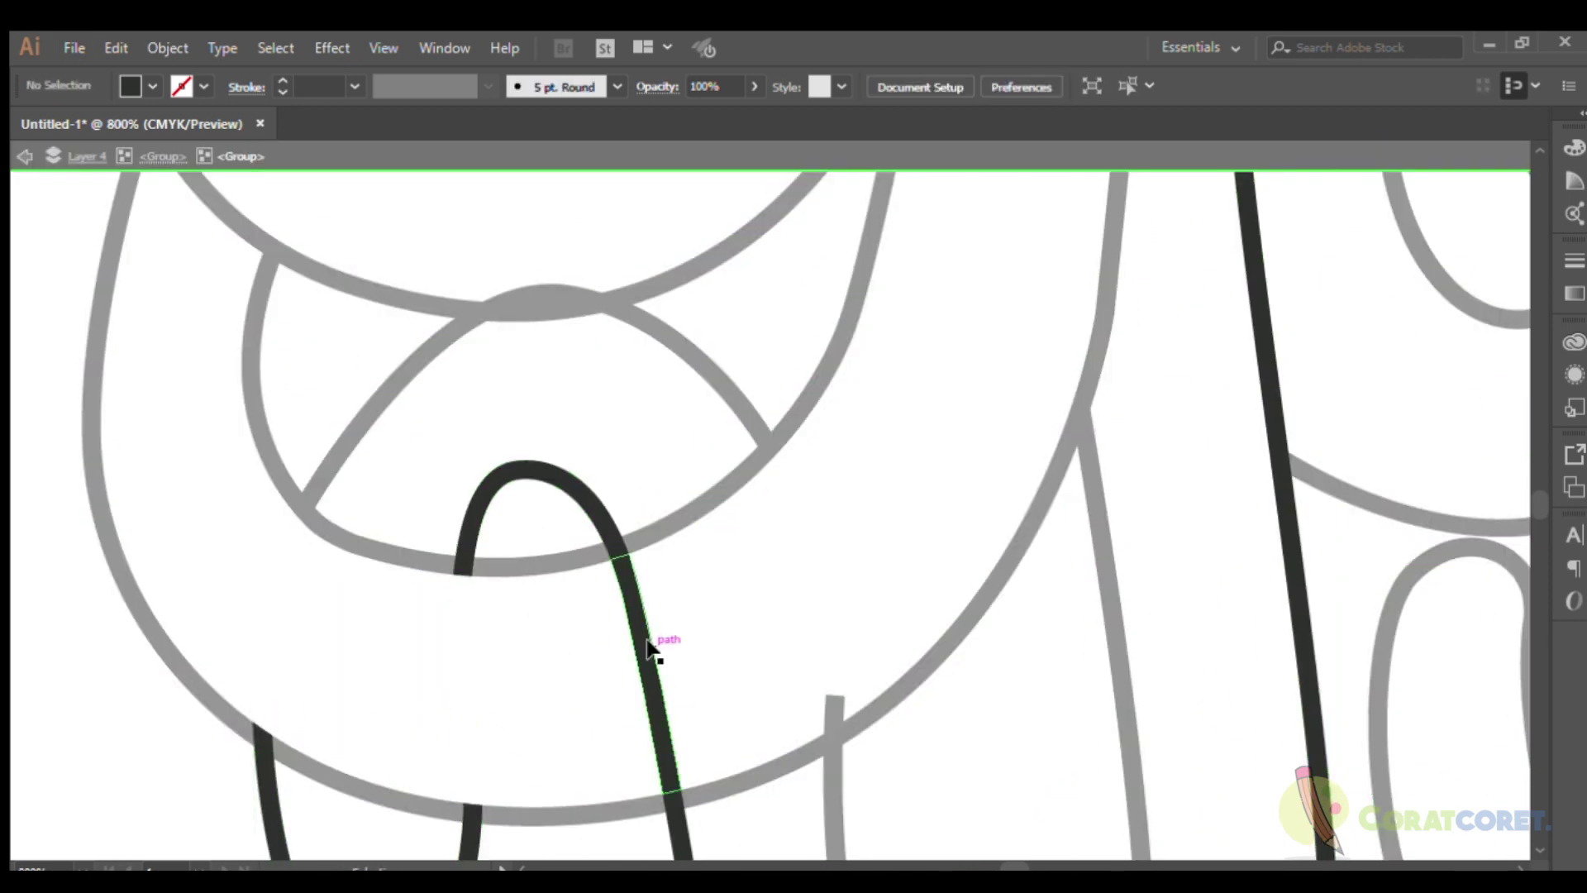
pyautogui.press('Escape')
pyautogui.scroll(-2, 672, 628)
pyautogui.scroll(3, 661, 442)
# Isolate and tidy the arch-shaped path and the vertical tentacle path.
pyautogui.click(662, 442)
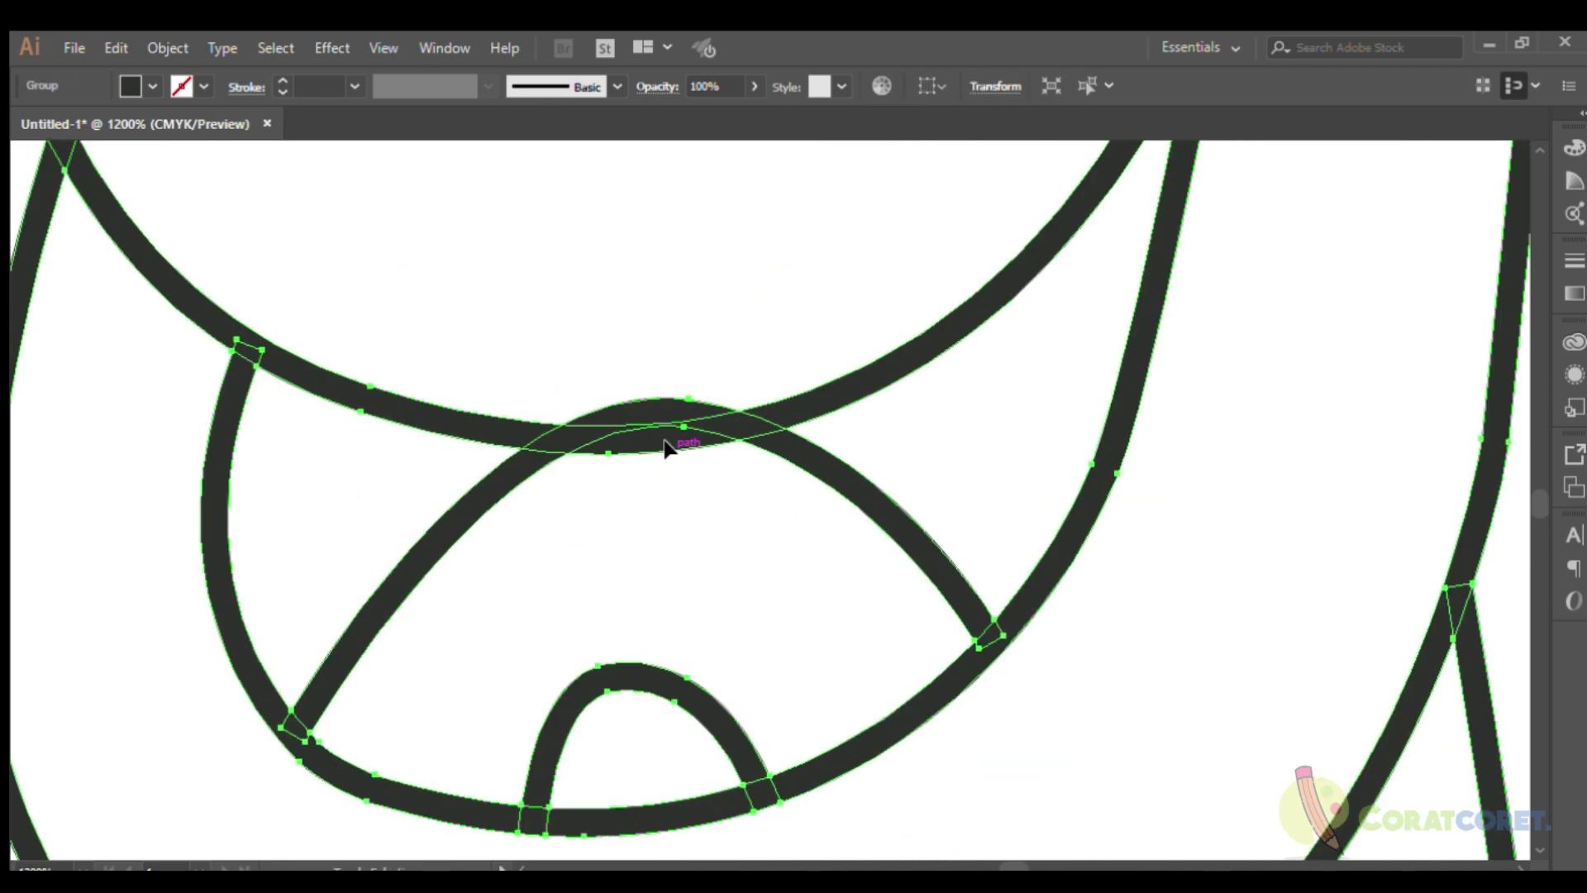
pyautogui.doubleClick(664, 447)
pyautogui.press('Escape')
pyautogui.keyDown('alt'); pyautogui.scroll(-1, 668, 488); pyautogui.keyUp('alt')
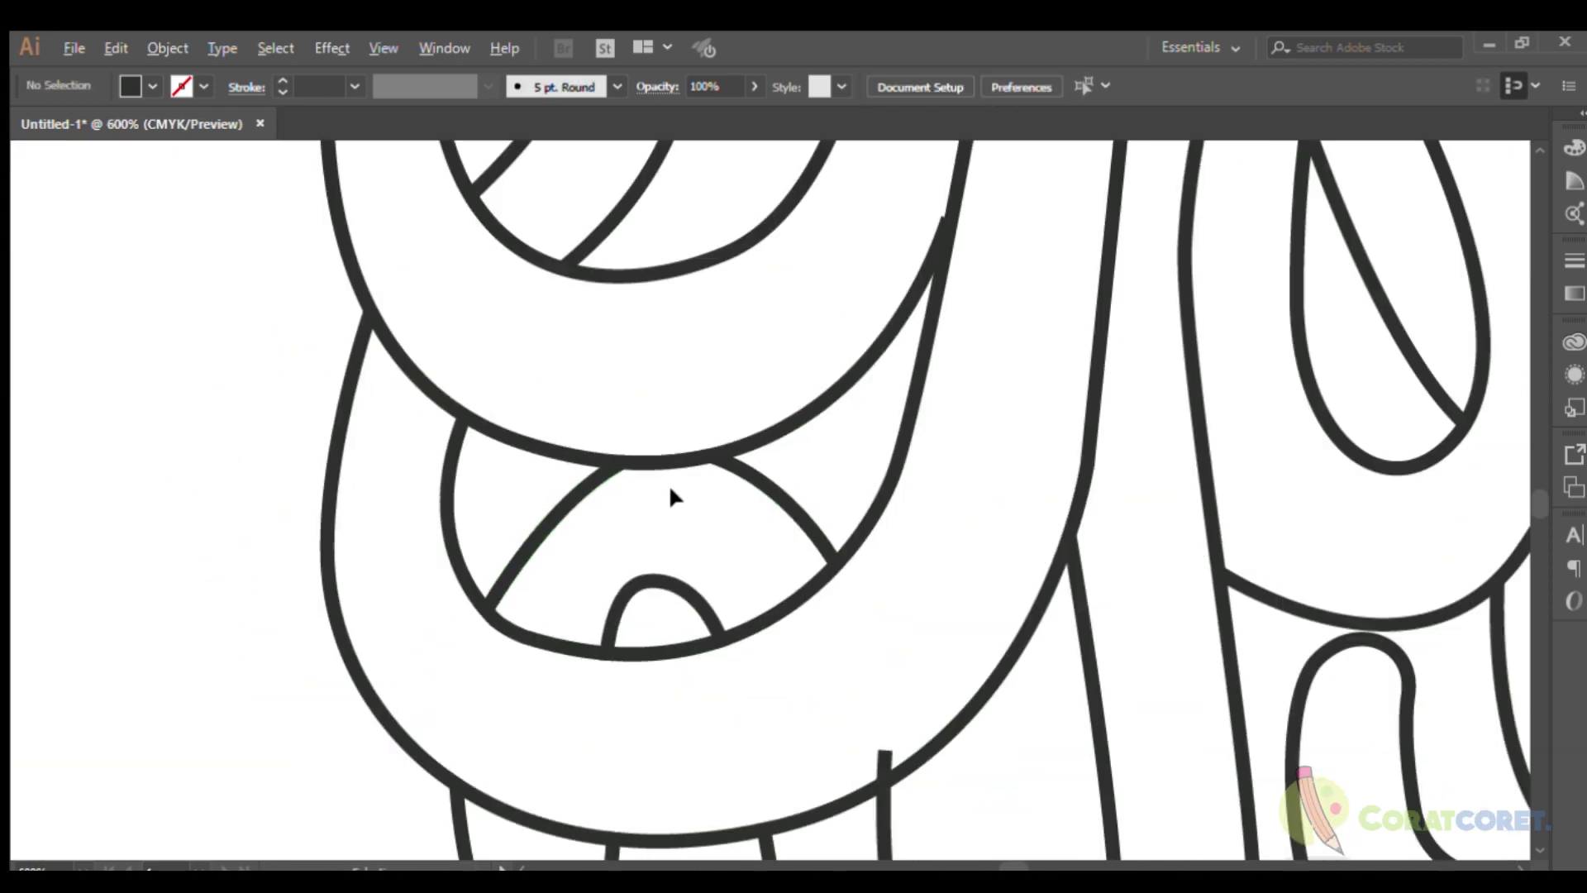
pyautogui.scroll(-3, 665, 512)
pyautogui.click(663, 542)
pyautogui.doubleClick(664, 545)
pyautogui.press('Escape')
pyautogui.scroll(-3, 784, 623)
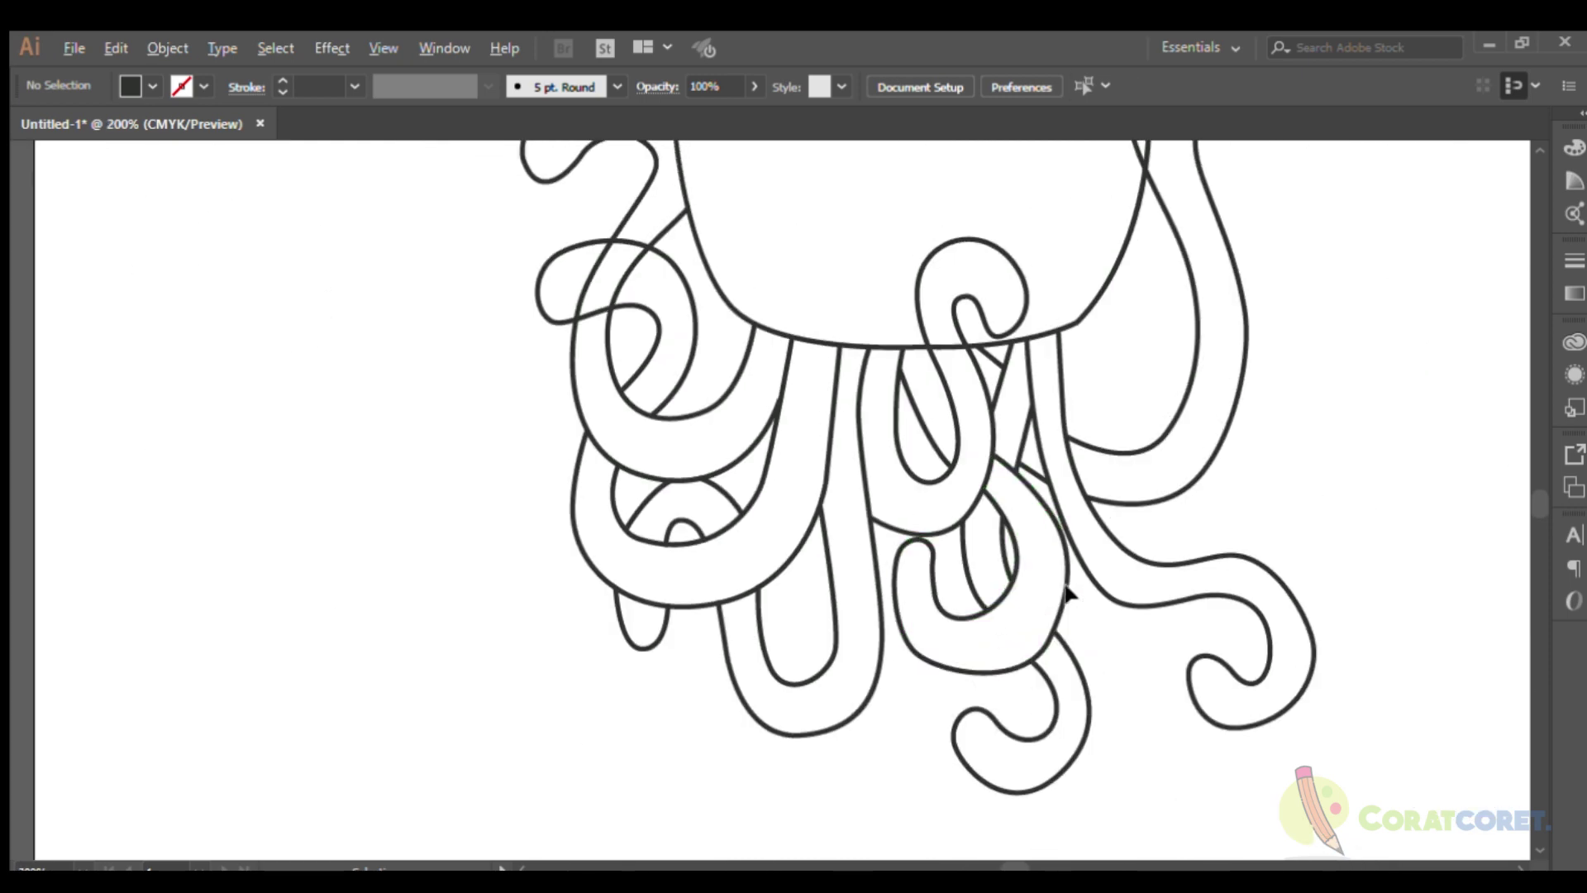
pyautogui.scroll(3, 323, 545)
# Isolate and tidy the looping tentacle path and a right-side tentacle path.
pyautogui.click(322, 546)
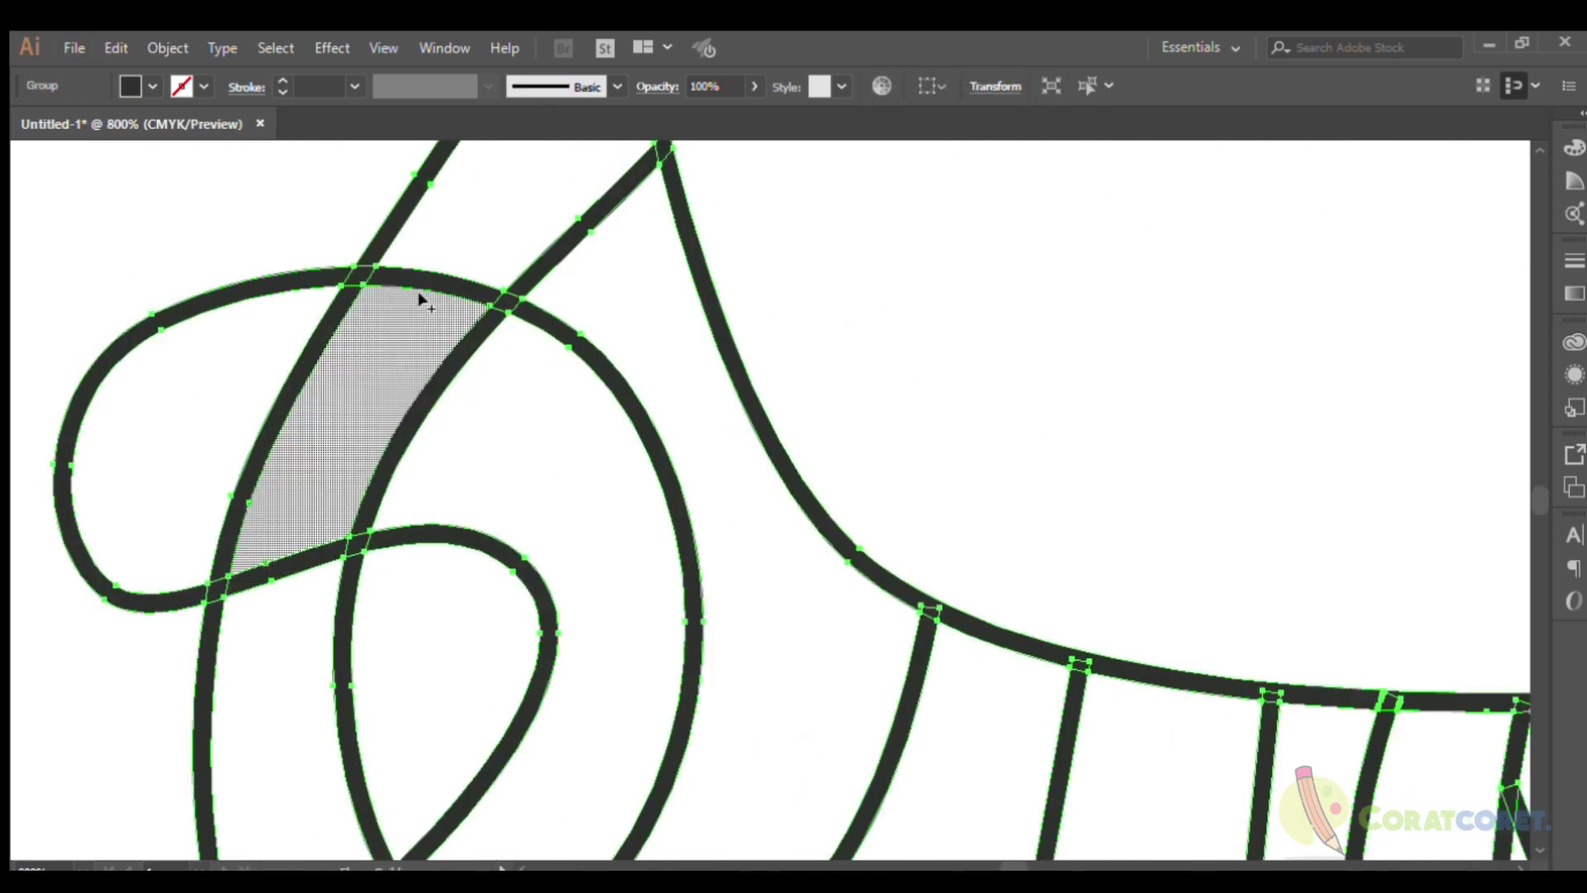
pyautogui.doubleClick(440, 273)
pyautogui.press('Escape')
pyautogui.keyDown('alt'); pyautogui.scroll(-3, 461, 476); pyautogui.keyUp('alt')
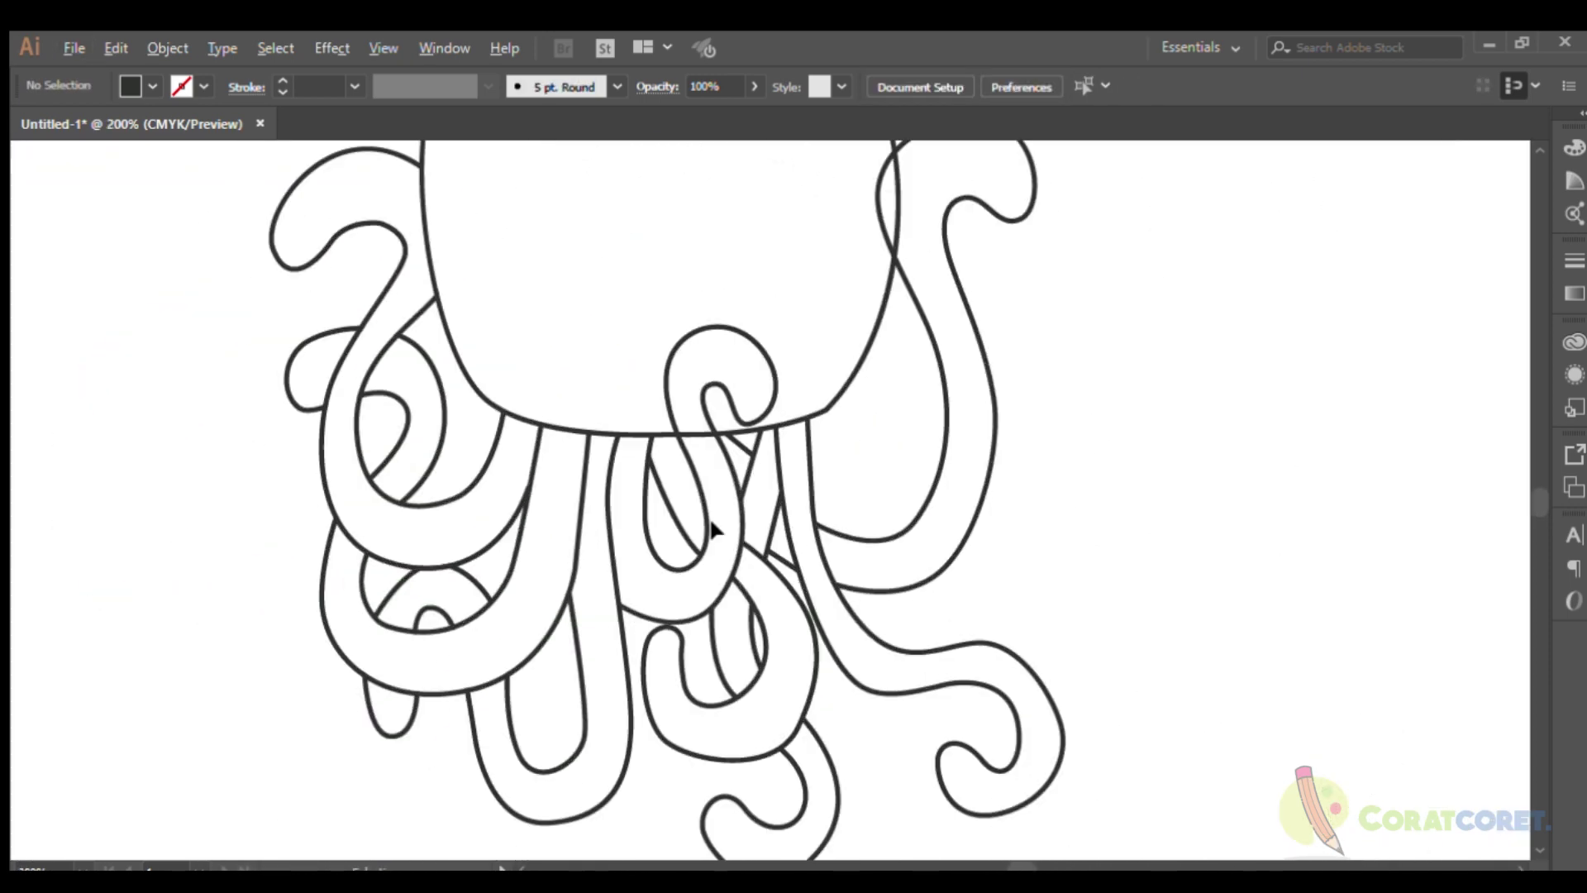
pyautogui.keyDown('alt'); pyautogui.scroll(3, 888, 410); pyautogui.keyUp('alt')
pyautogui.click(889, 409)
pyautogui.doubleClick(889, 409)
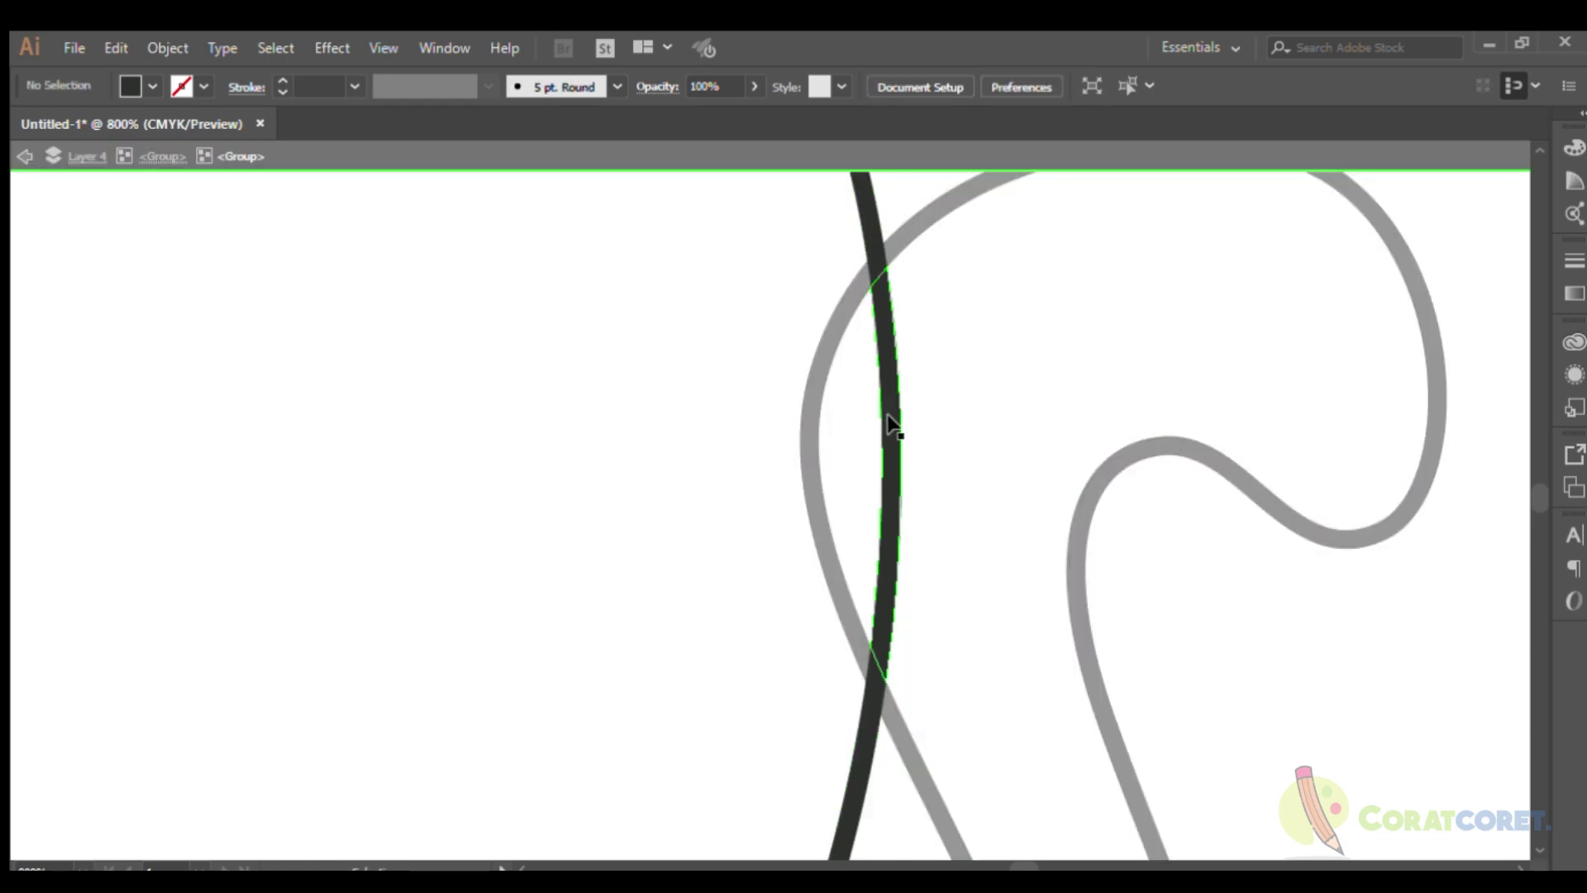
pyautogui.press('Escape')
pyautogui.keyDown('alt'); pyautogui.scroll(-5, 935, 405); pyautogui.keyUp('alt')
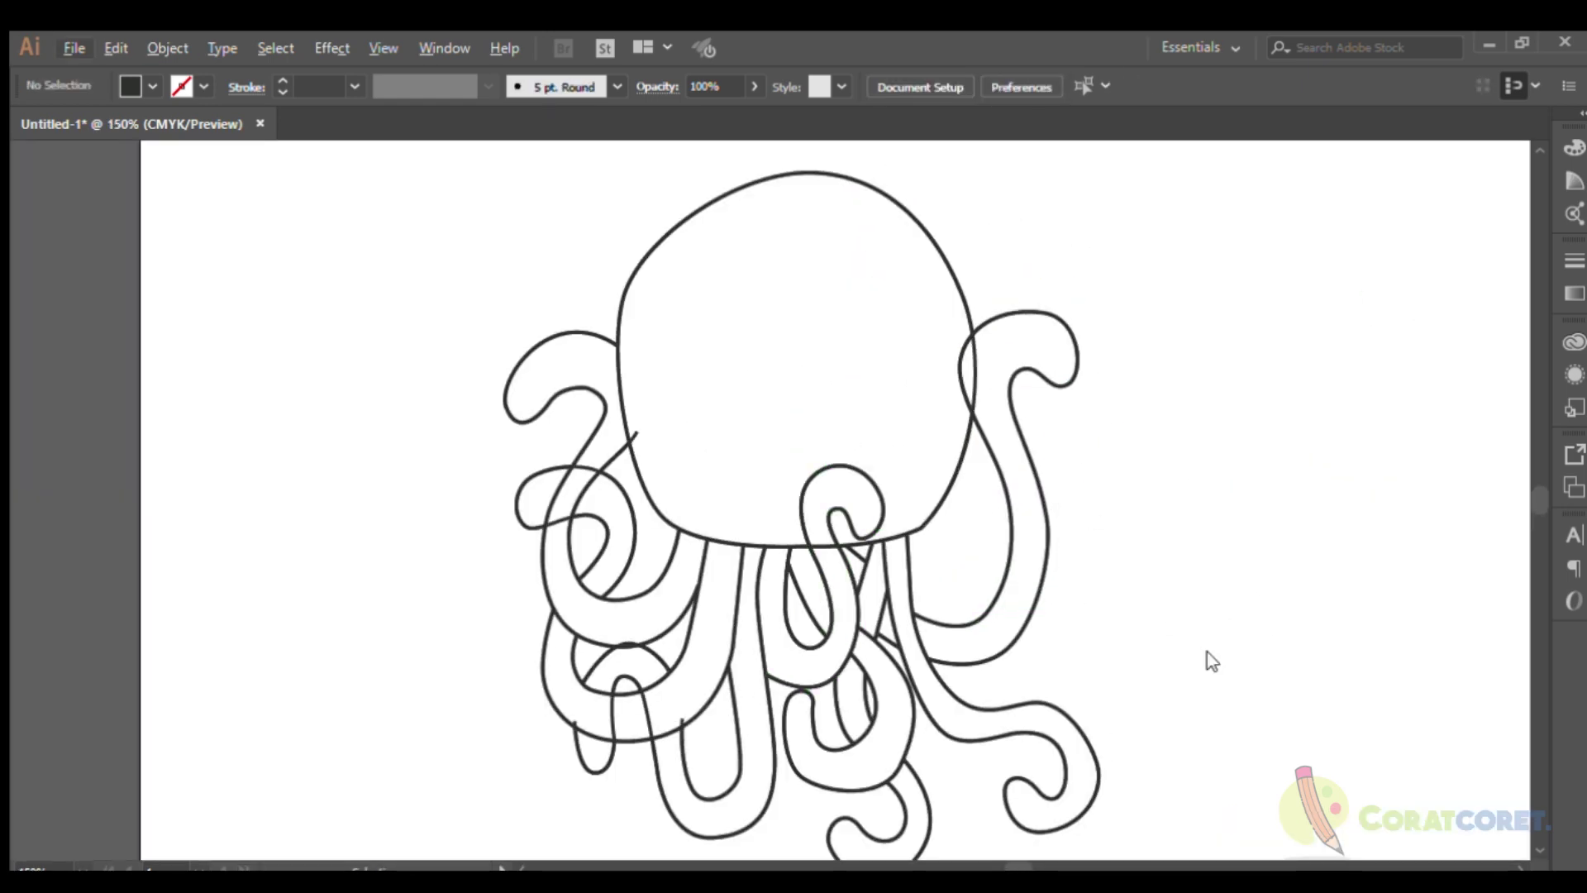
# Draw an outlined circle on the face with a smaller copy inside it, positioned over the sketched circle.
pyautogui.hotkey('ctrl', '+')
pyautogui.hotkey('ctrl', '+')
pyautogui.hotkey('ctrl', '+')
pyautogui.moveTo(666, 501); pyautogui.dragTo(693, 529)
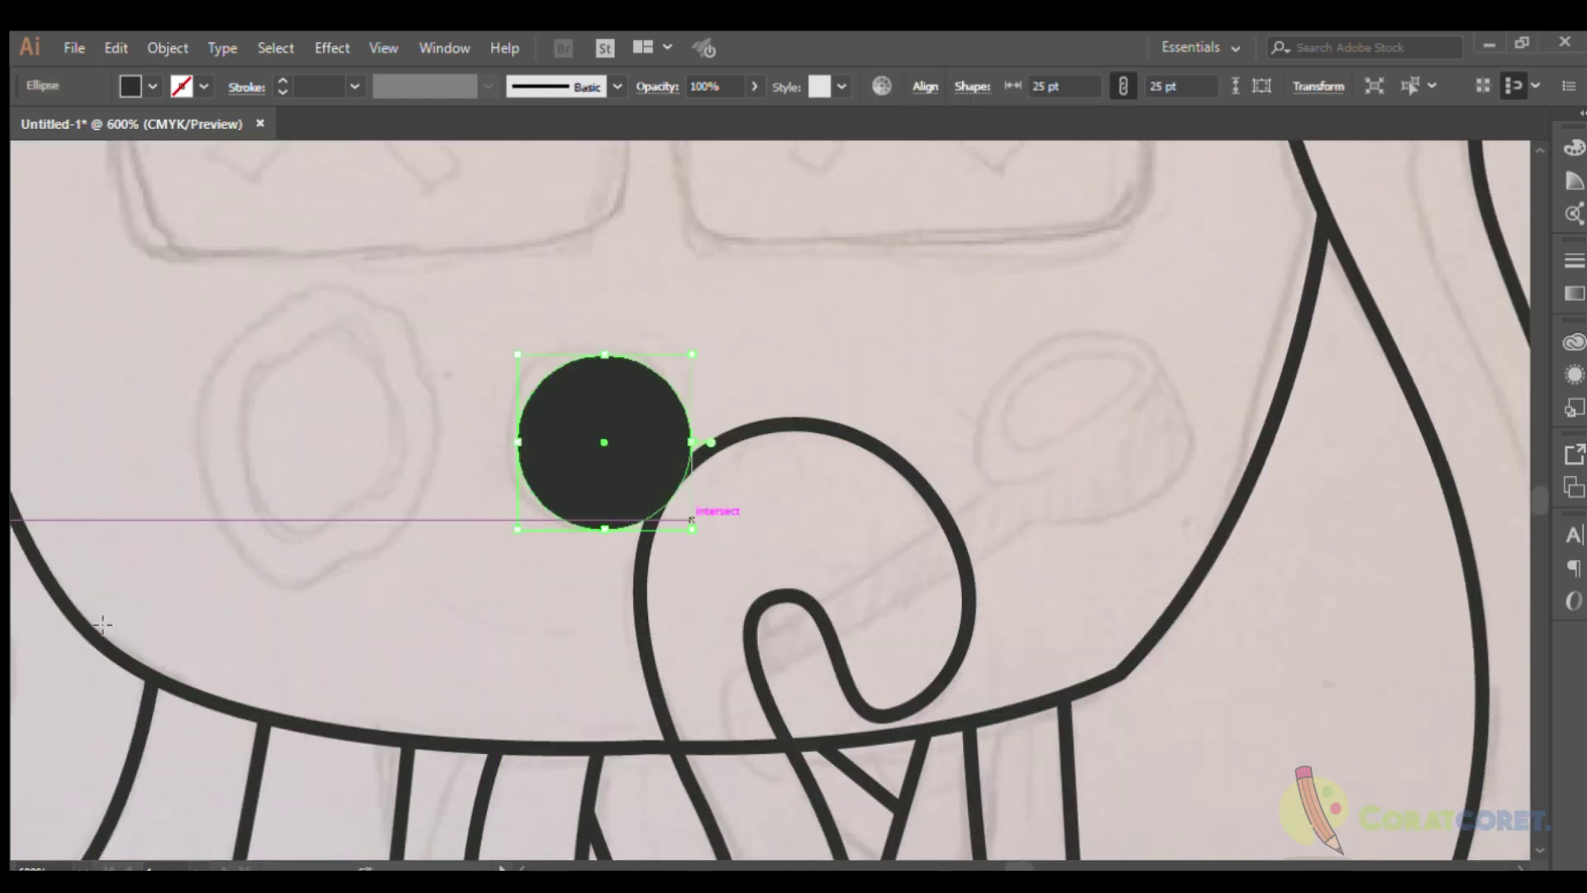
pyautogui.hotkey('shift', 'x')
pyautogui.hotkey('ctrl', '+')
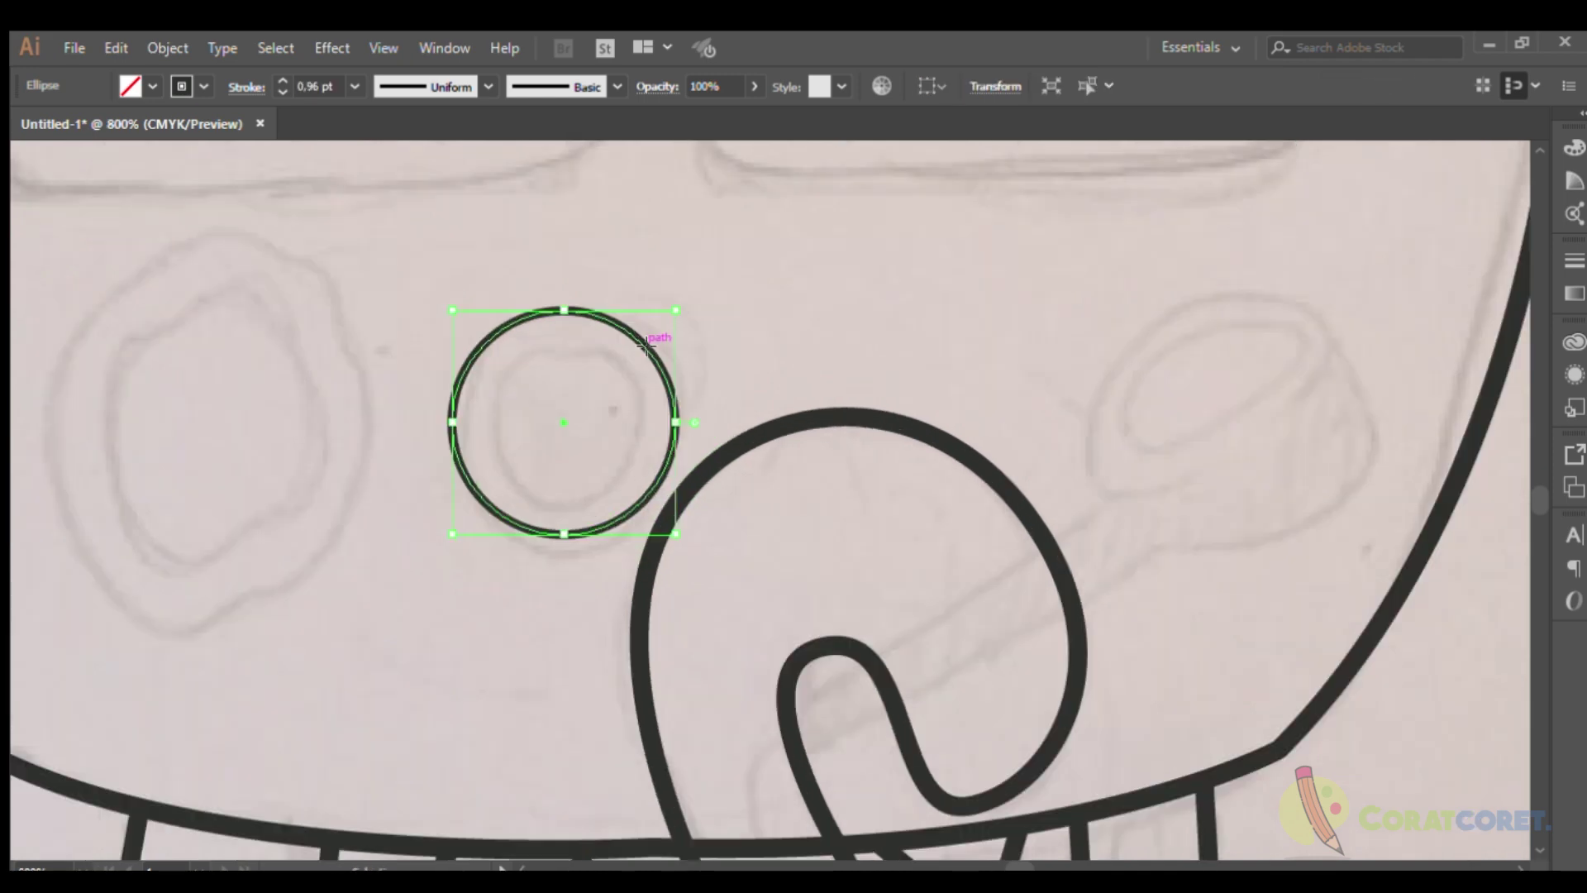
pyautogui.moveTo(673, 308); pyautogui.dragTo(592, 395)
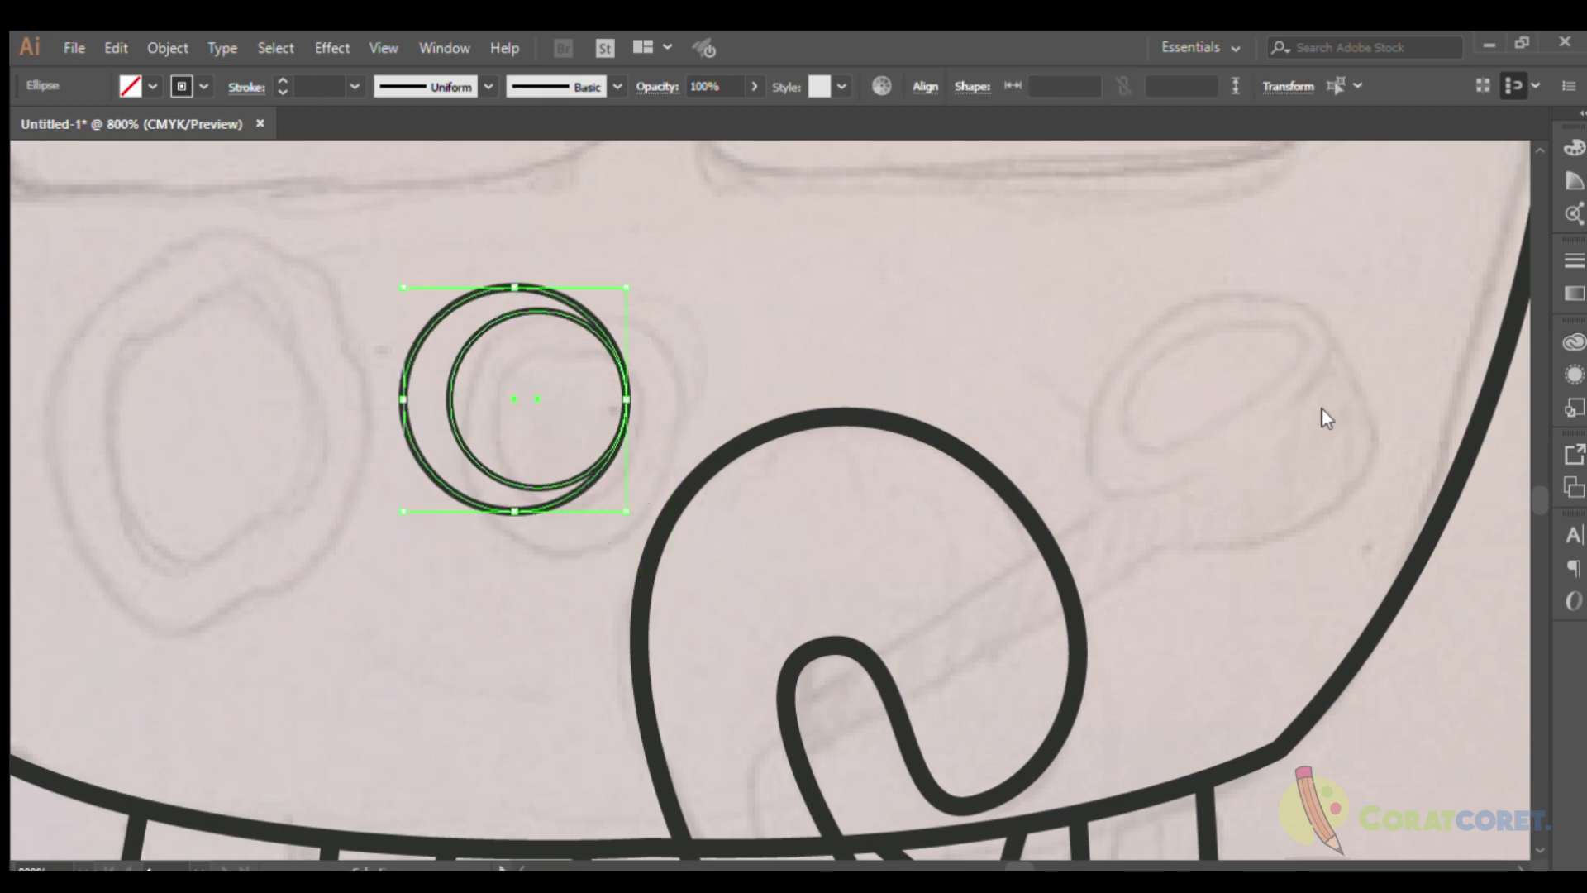
pyautogui.moveTo(606, 397); pyautogui.dragTo(652, 434)
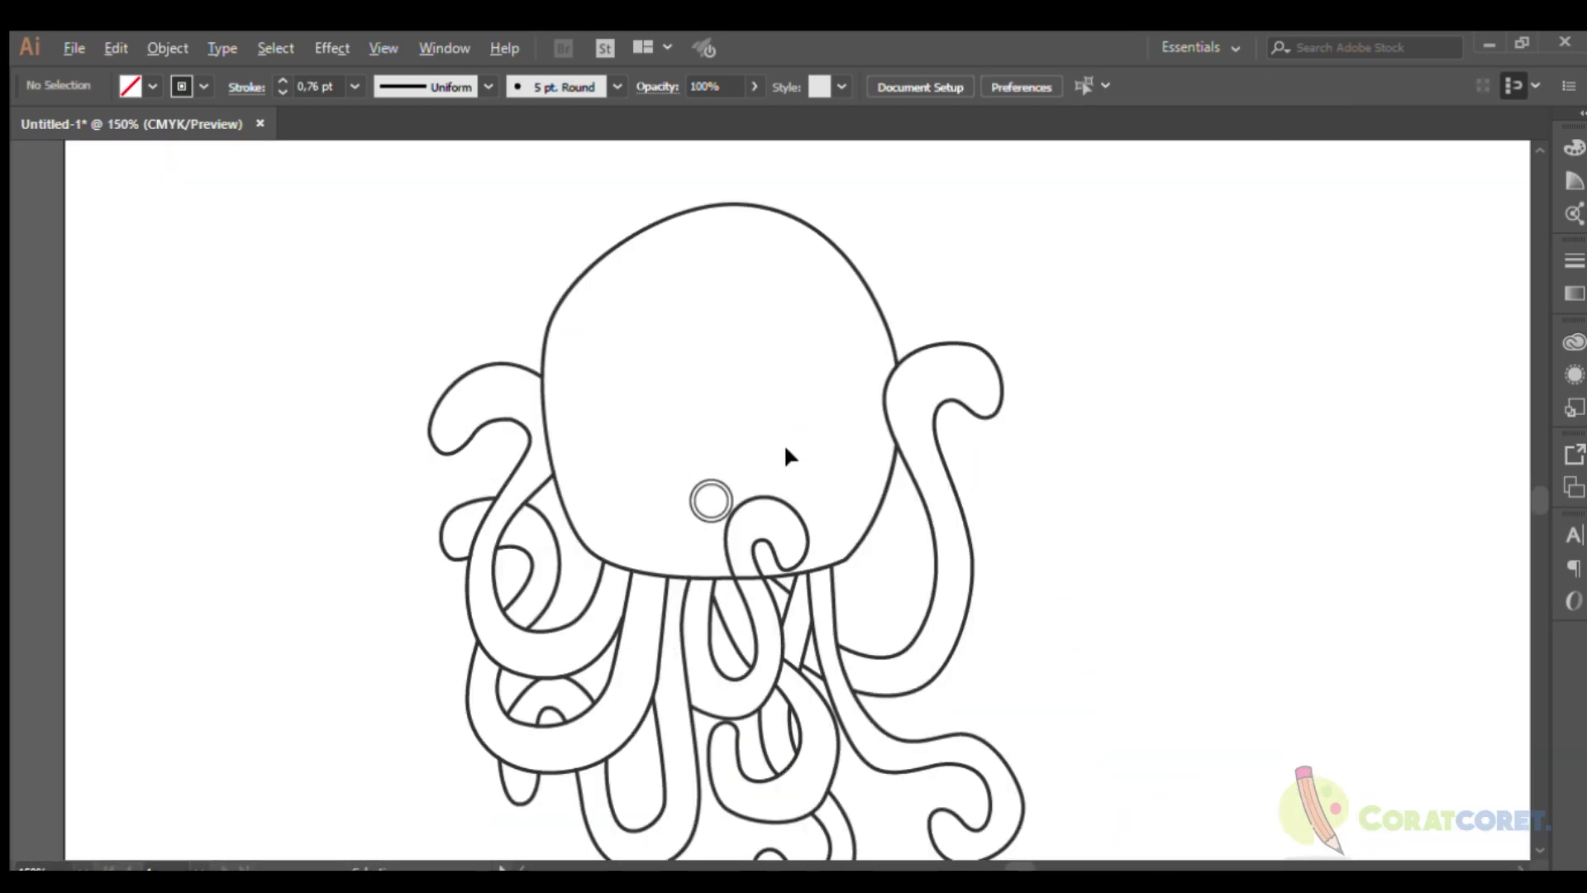
# Give both circles a 1 pt outline and deselect the finished ring.
pyautogui.moveTo(546, 464); pyautogui.dragTo(634, 552)
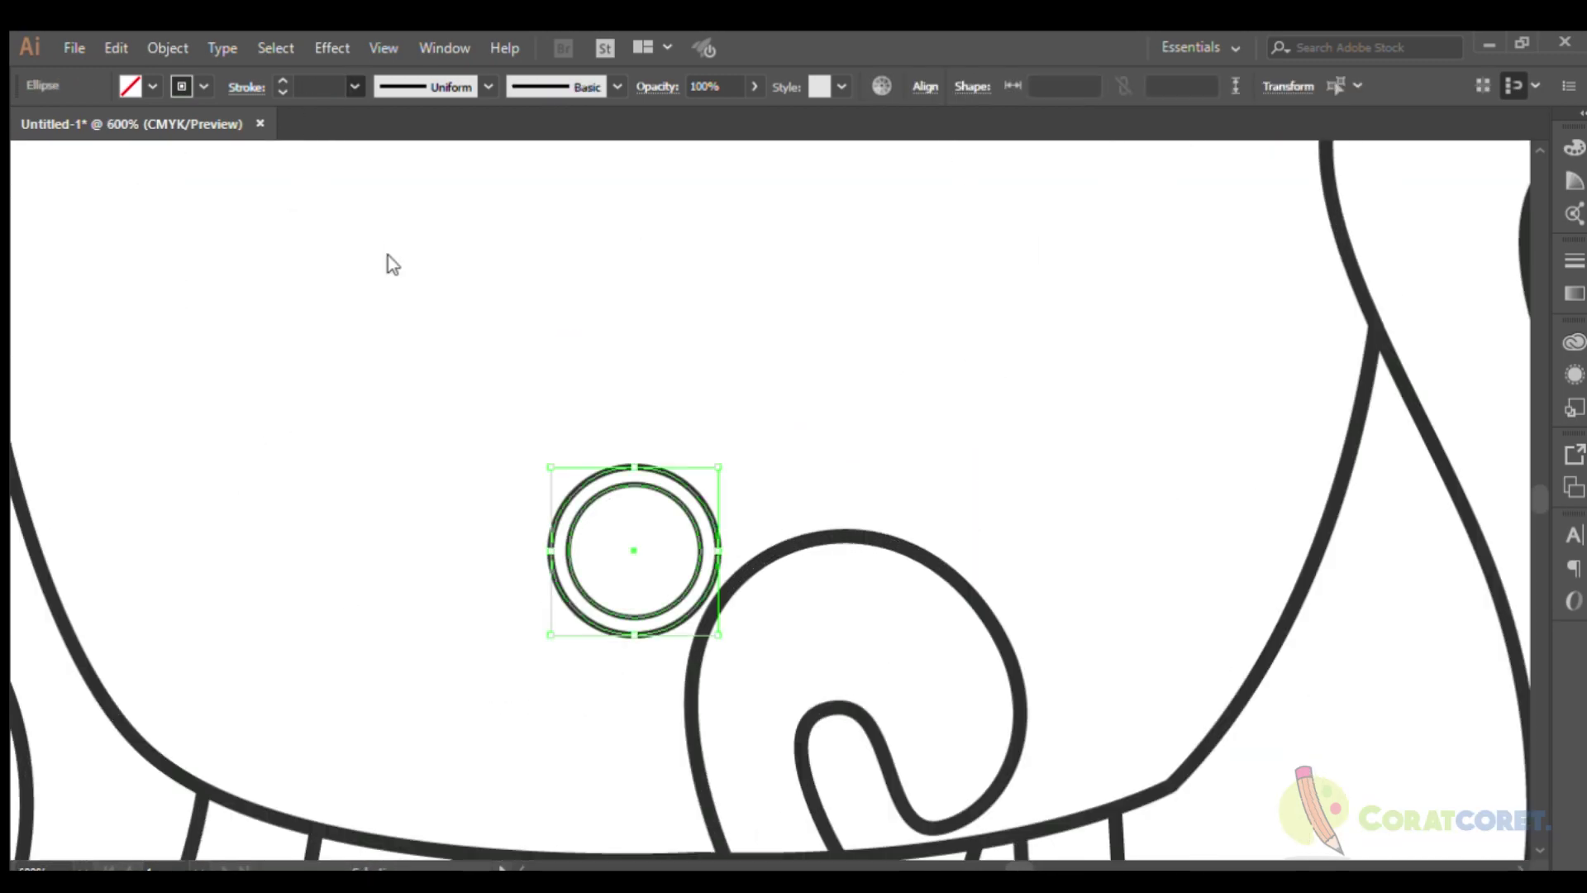
pyautogui.click(512, 281)
pyautogui.hotkey('ctrl', '-')
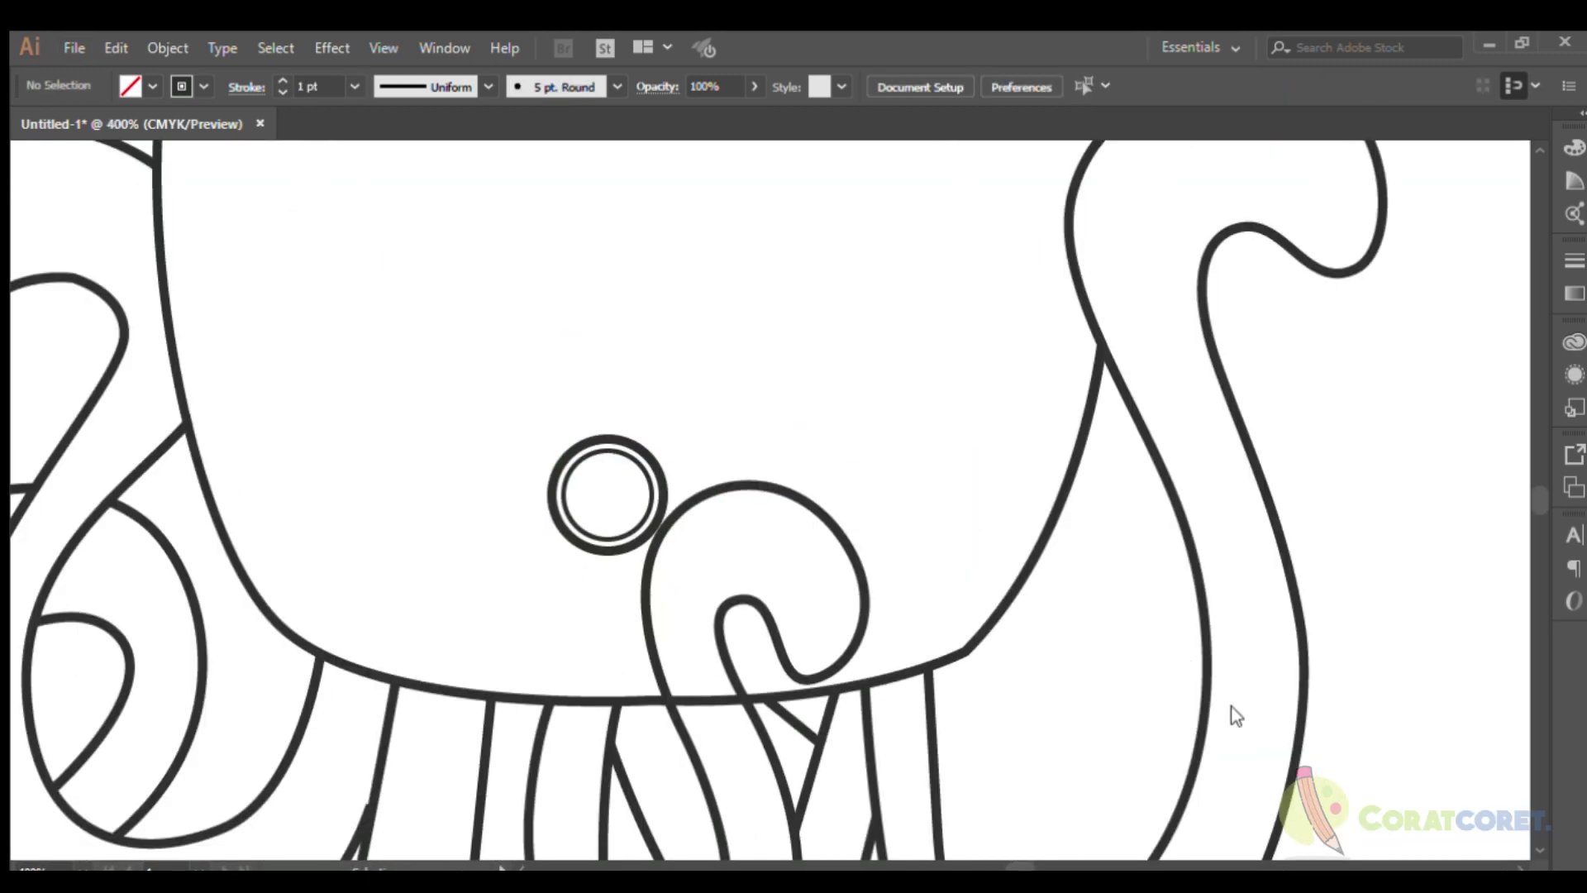
pyautogui.scroll(1, 370, 425)
# Trace the blob left of the ring with the Pen tool, plus a closed outer outline around it.
pyautogui.scroll(1, 331, 525)
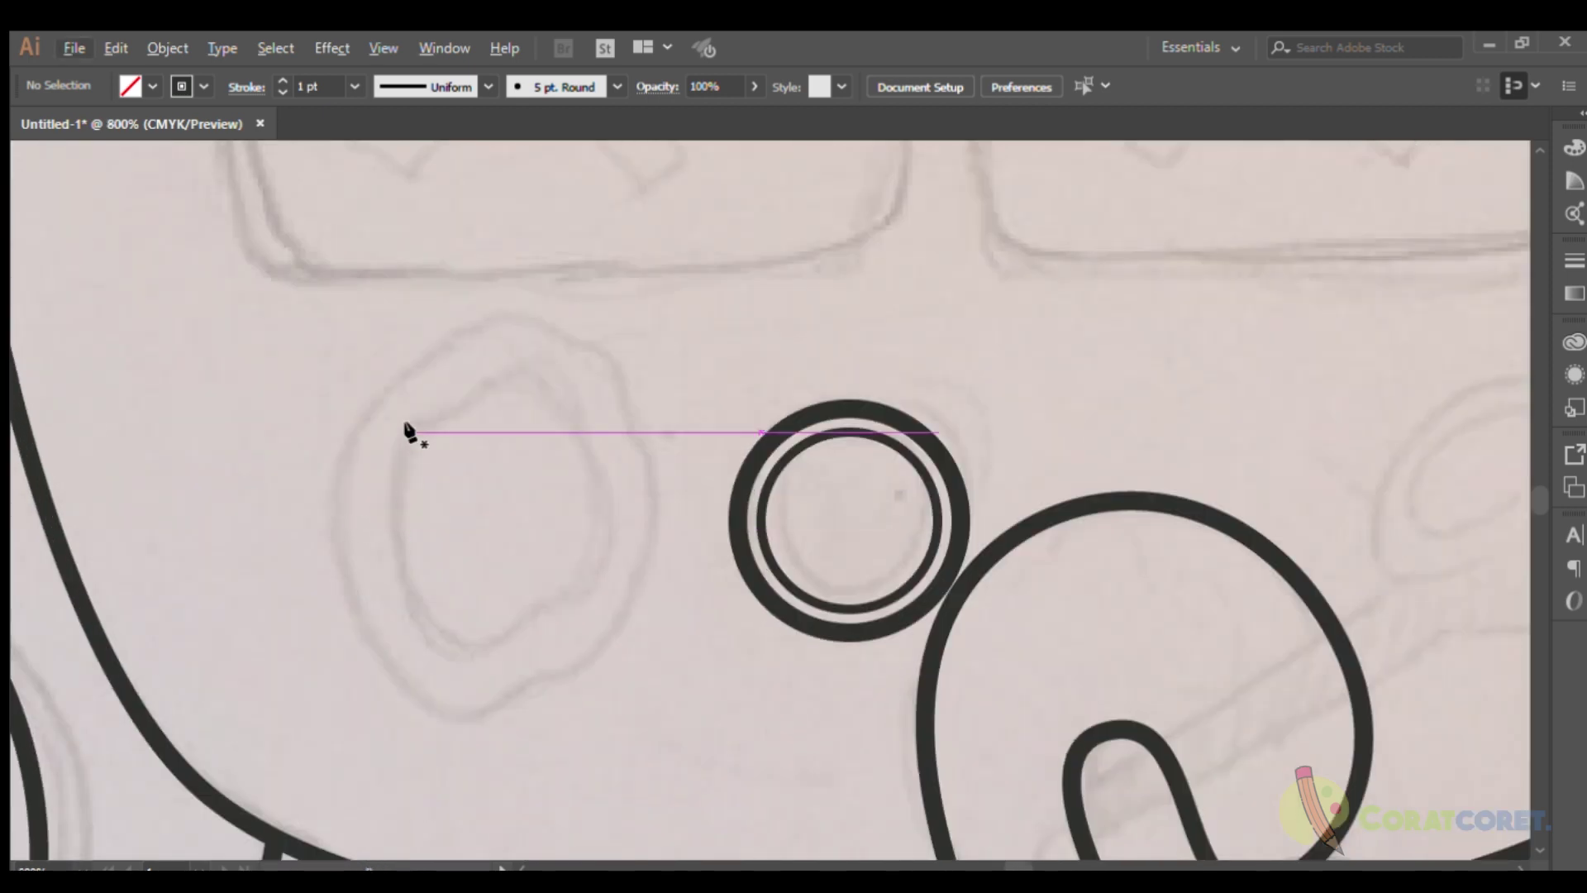
pyautogui.click(411, 430)
pyautogui.moveTo(446, 647); pyautogui.dragTo(488, 636)
pyautogui.click(393, 385)
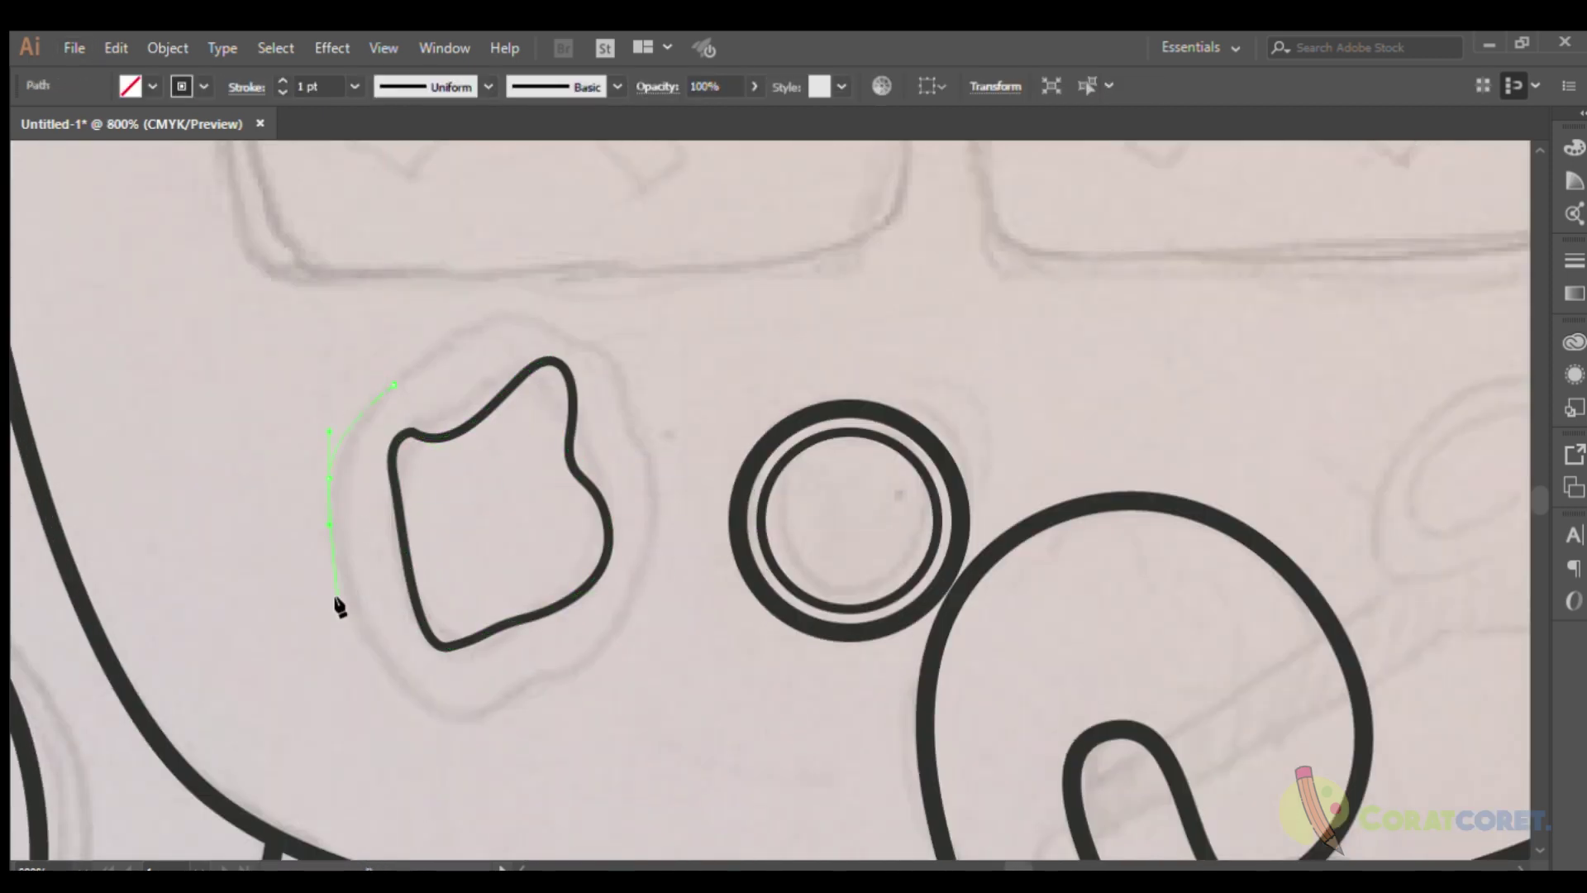
pyautogui.moveTo(476, 715); pyautogui.dragTo(576, 661)
pyautogui.click(395, 383)
# Trace a key shape with a long stem and round head from the tentacle tip.
pyautogui.scroll(-2, 195, 255)
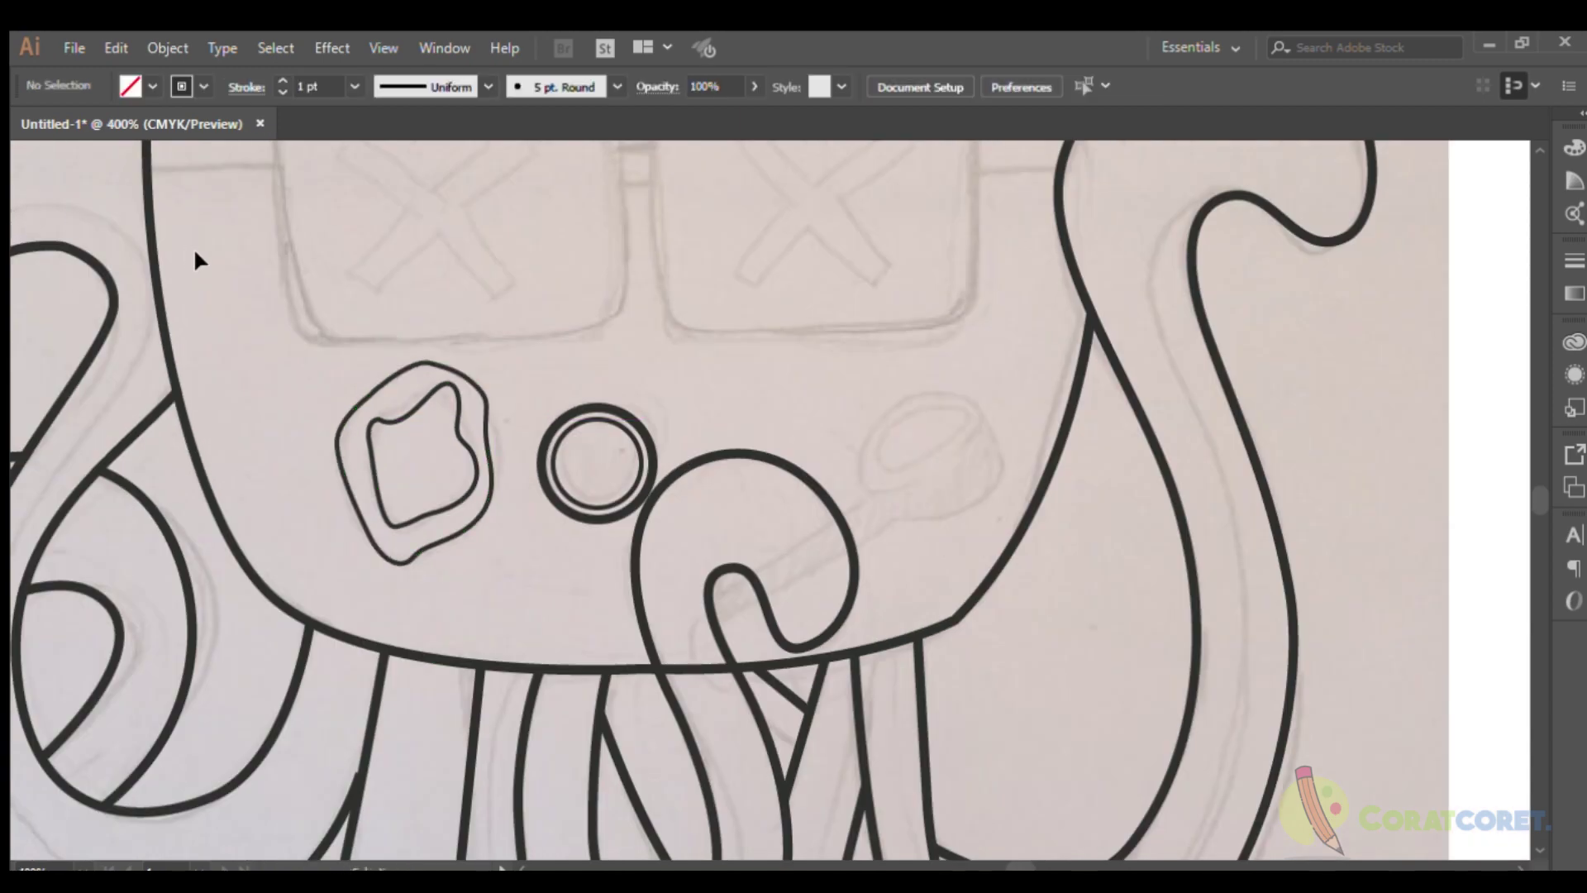
pyautogui.scroll(2, 195, 451)
pyautogui.click(430, 581)
pyautogui.click(743, 380)
pyautogui.scroll(3, 758, 355)
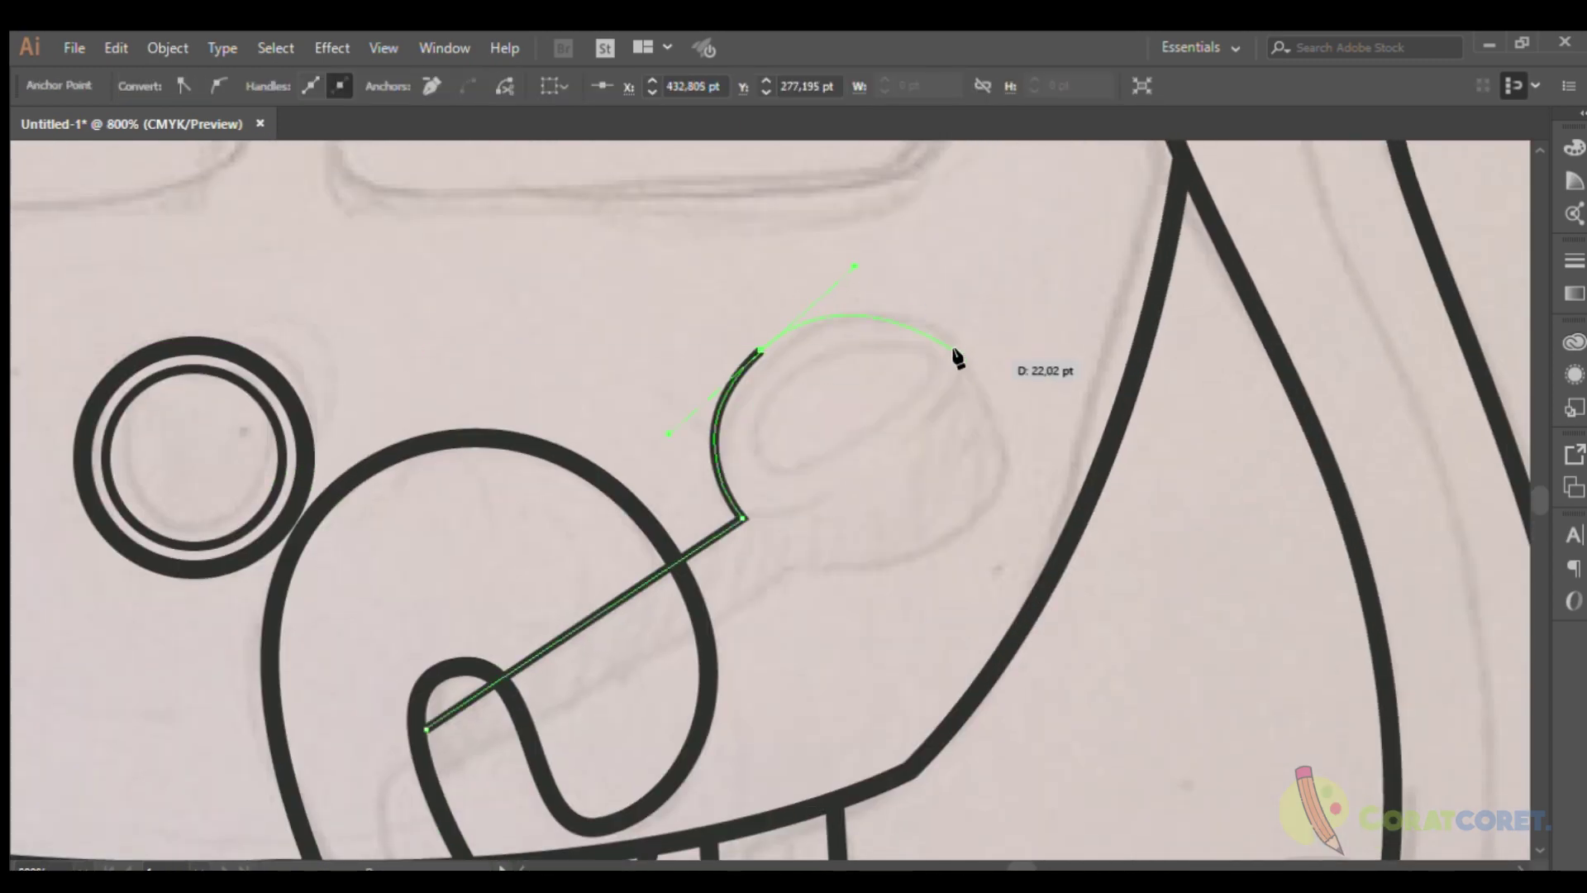
pyautogui.click(965, 360)
pyautogui.click(1012, 462)
pyautogui.click(798, 566)
pyautogui.click(435, 779)
pyautogui.moveTo(425, 730); pyautogui.dragTo(424, 735)
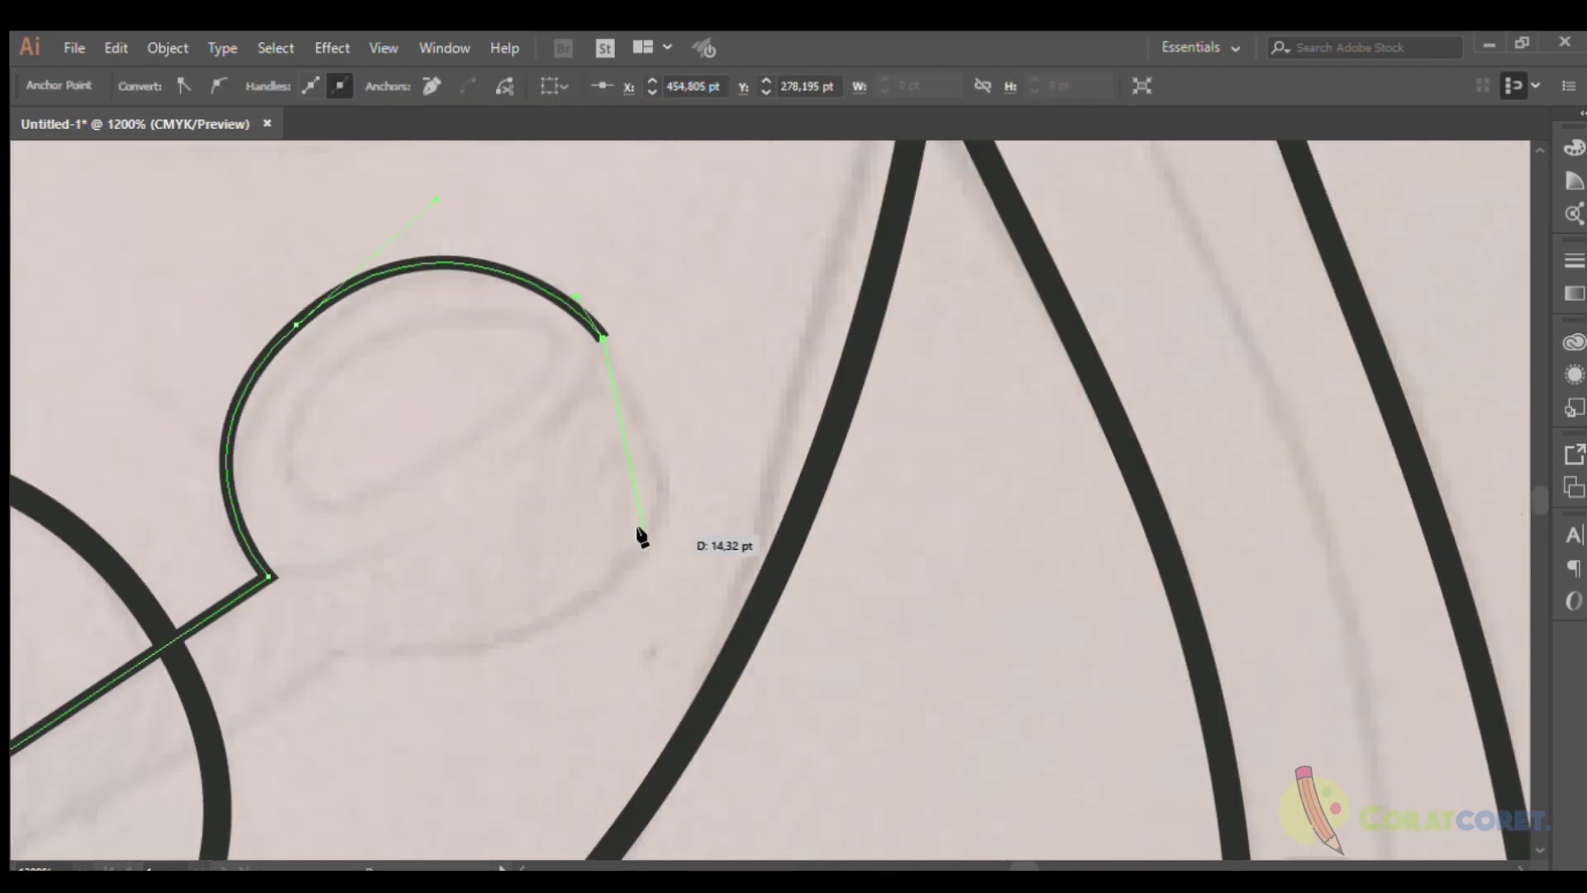
pyautogui.moveTo(370, 686); pyautogui.dragTo(288, 721)
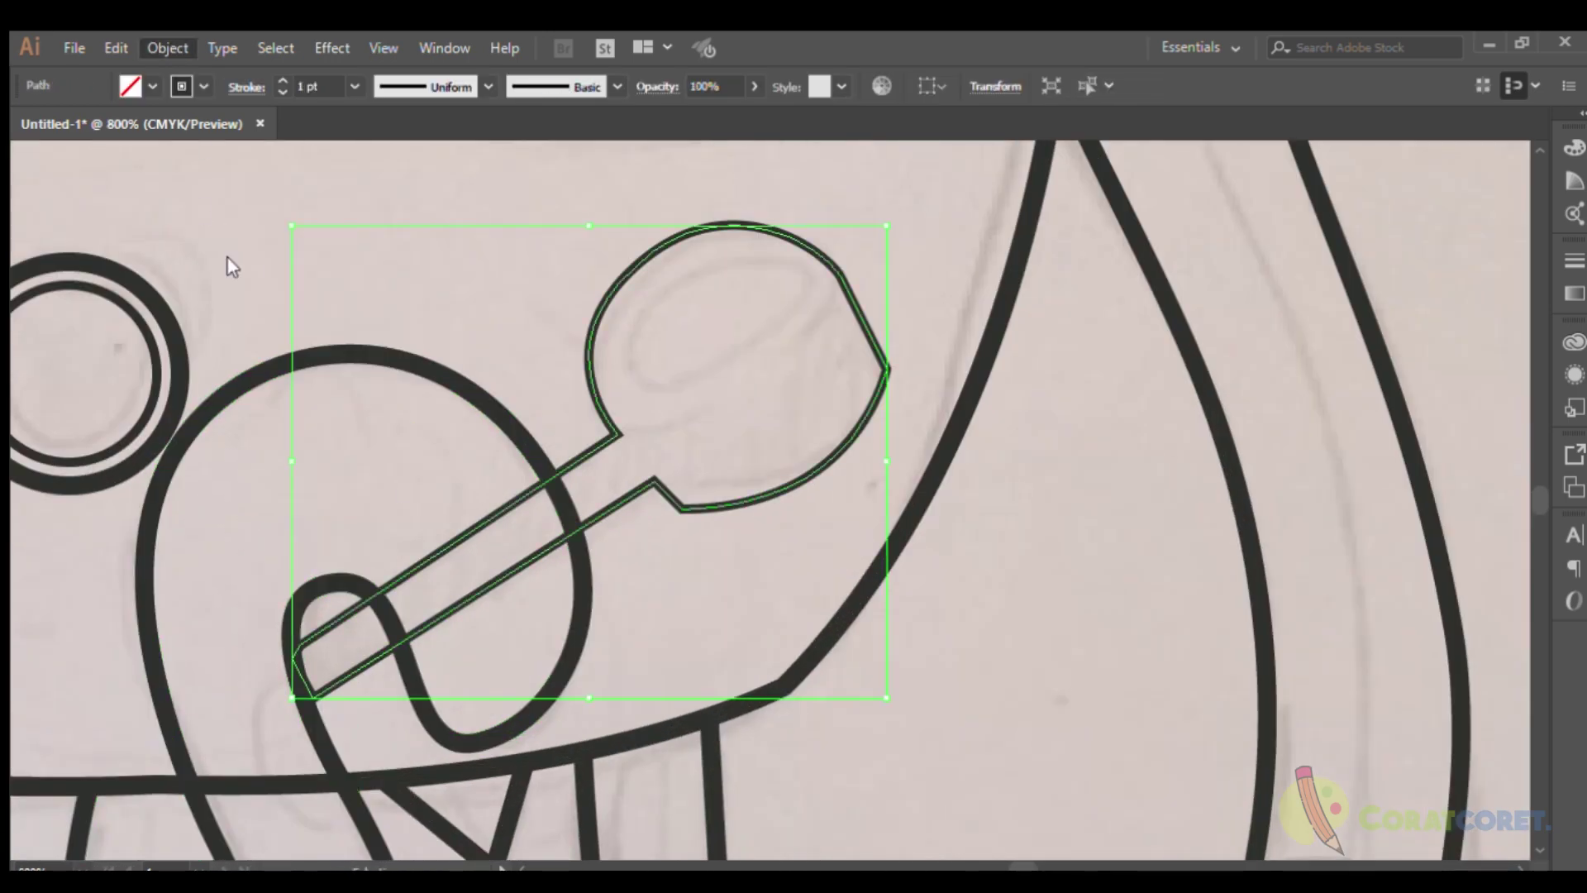
# Isolate the lollipop group and delete the crossing tentacle piece inside the stick with Shape Builder.
pyautogui.click(233, 267)
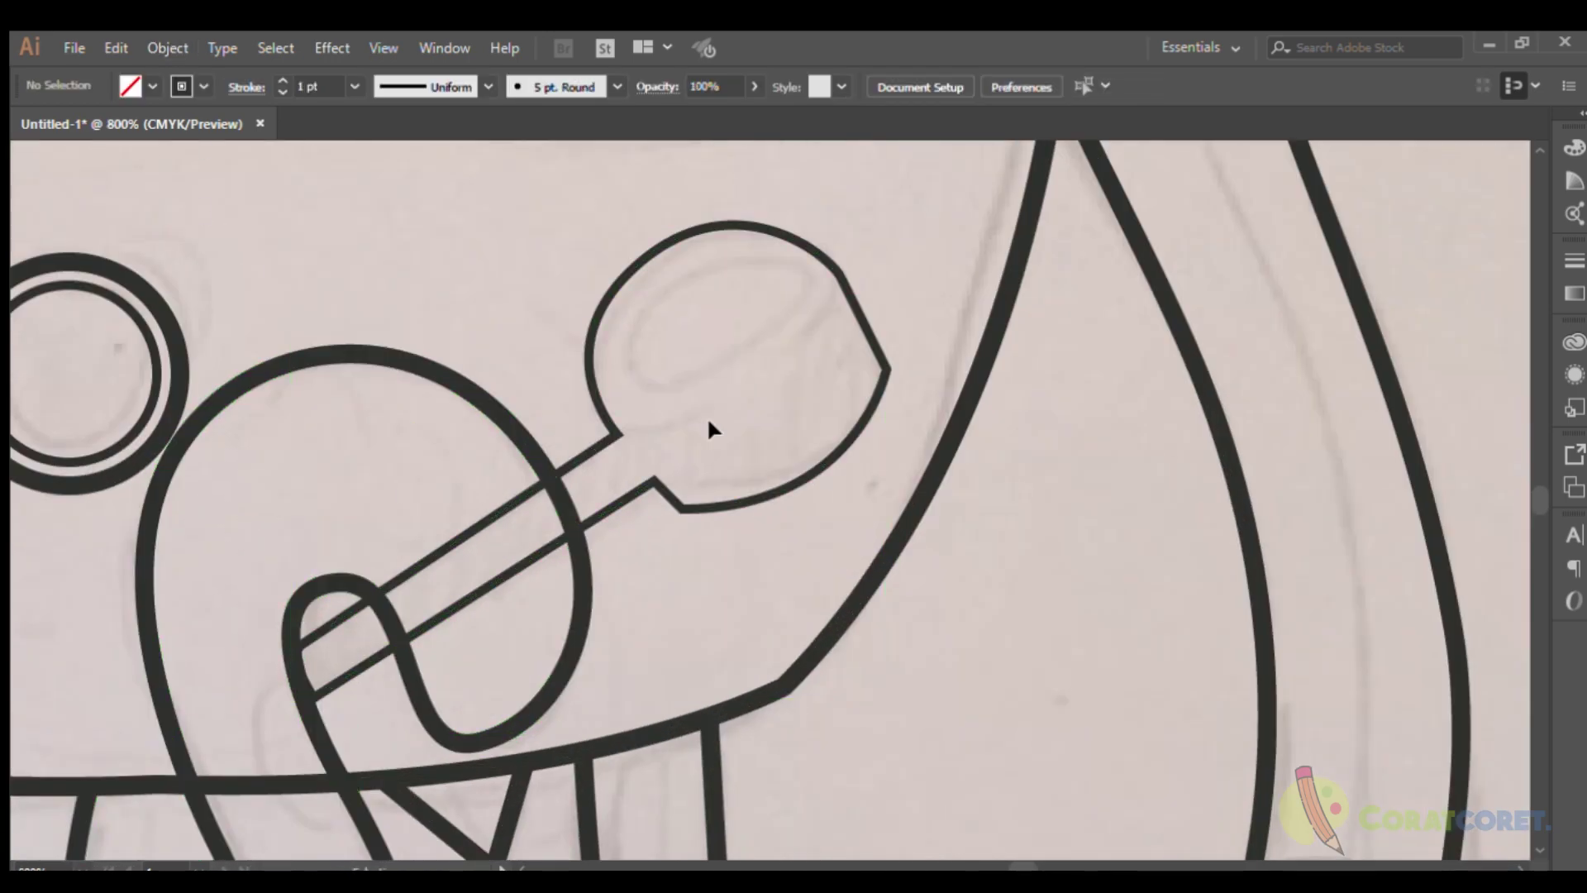
pyautogui.hotkey('ctrl', 'a')
pyautogui.scroll(2, 478, 471)
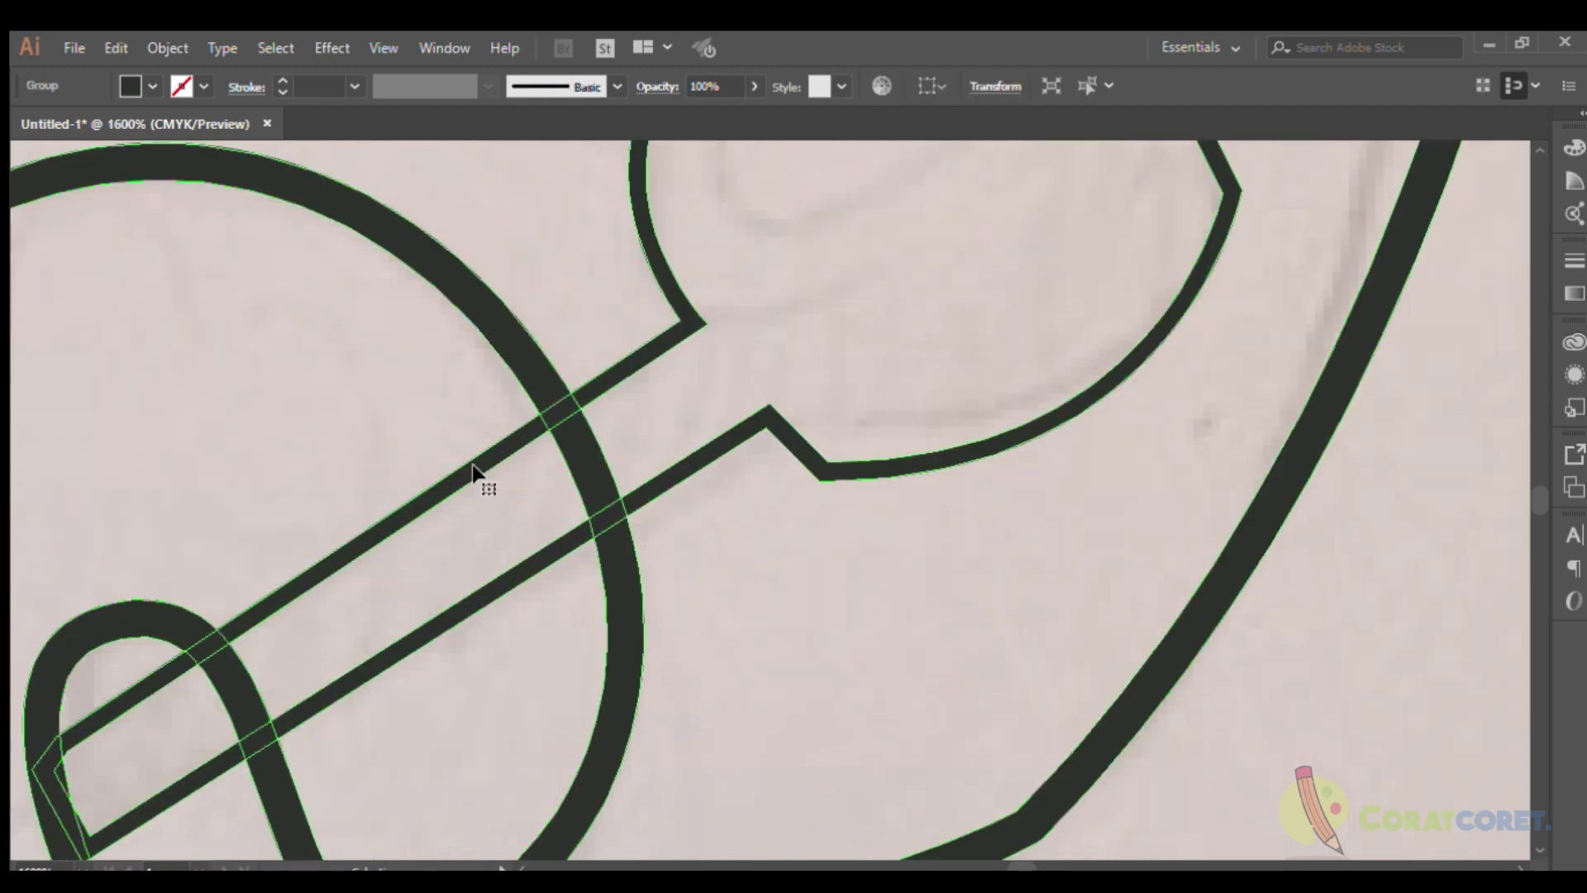
pyautogui.doubleClick(477, 459)
pyautogui.hotkey('ctrl', 'a')
pyautogui.hotkey('shift', 'm')
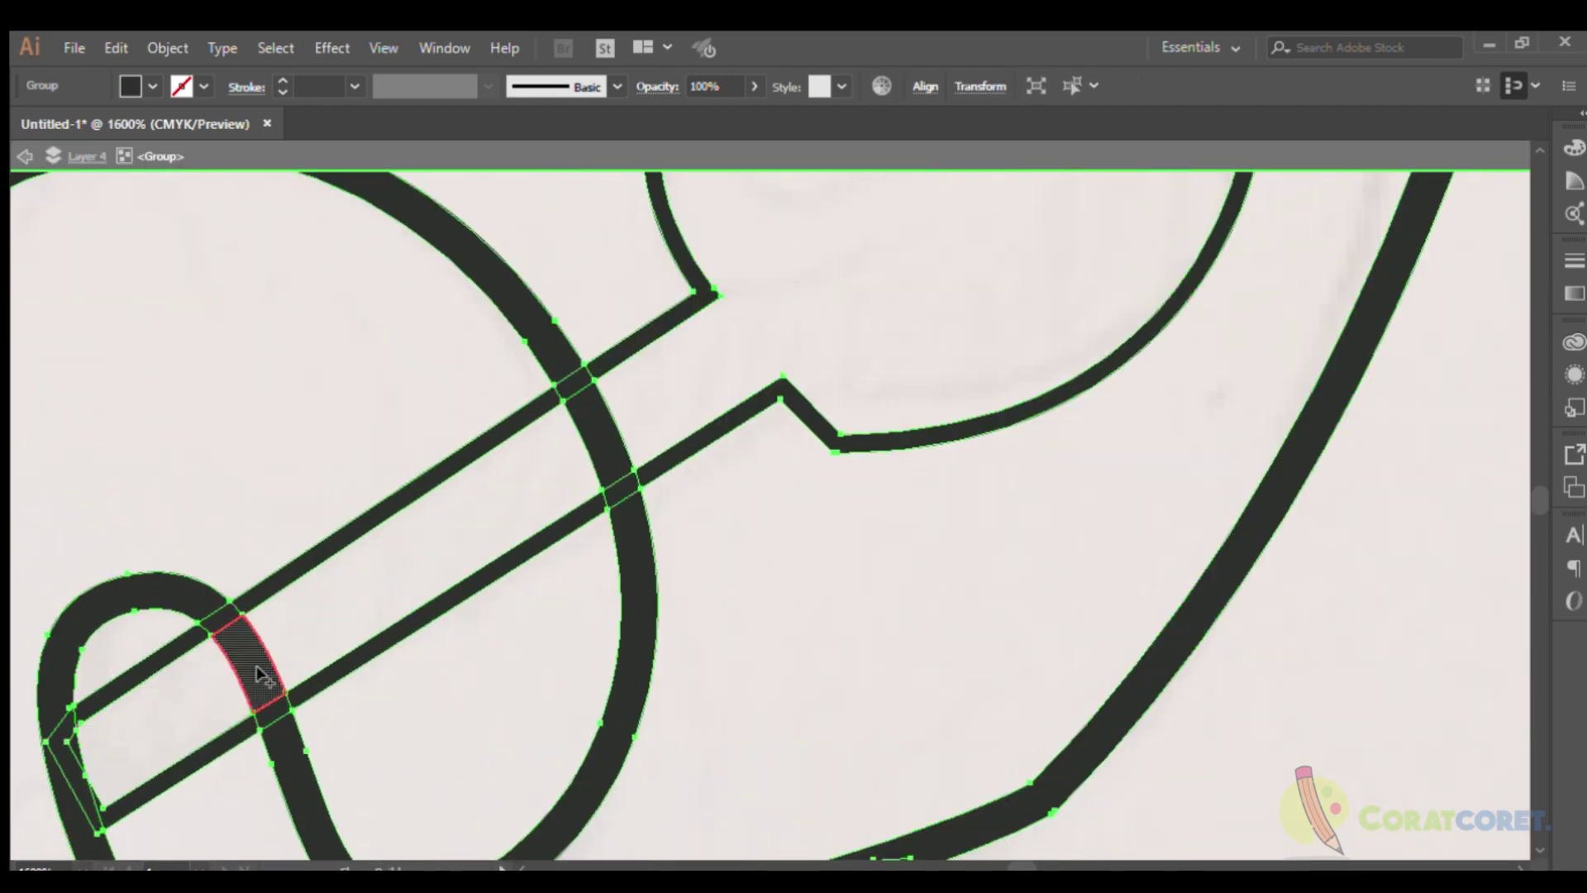
pyautogui.click(252, 651)
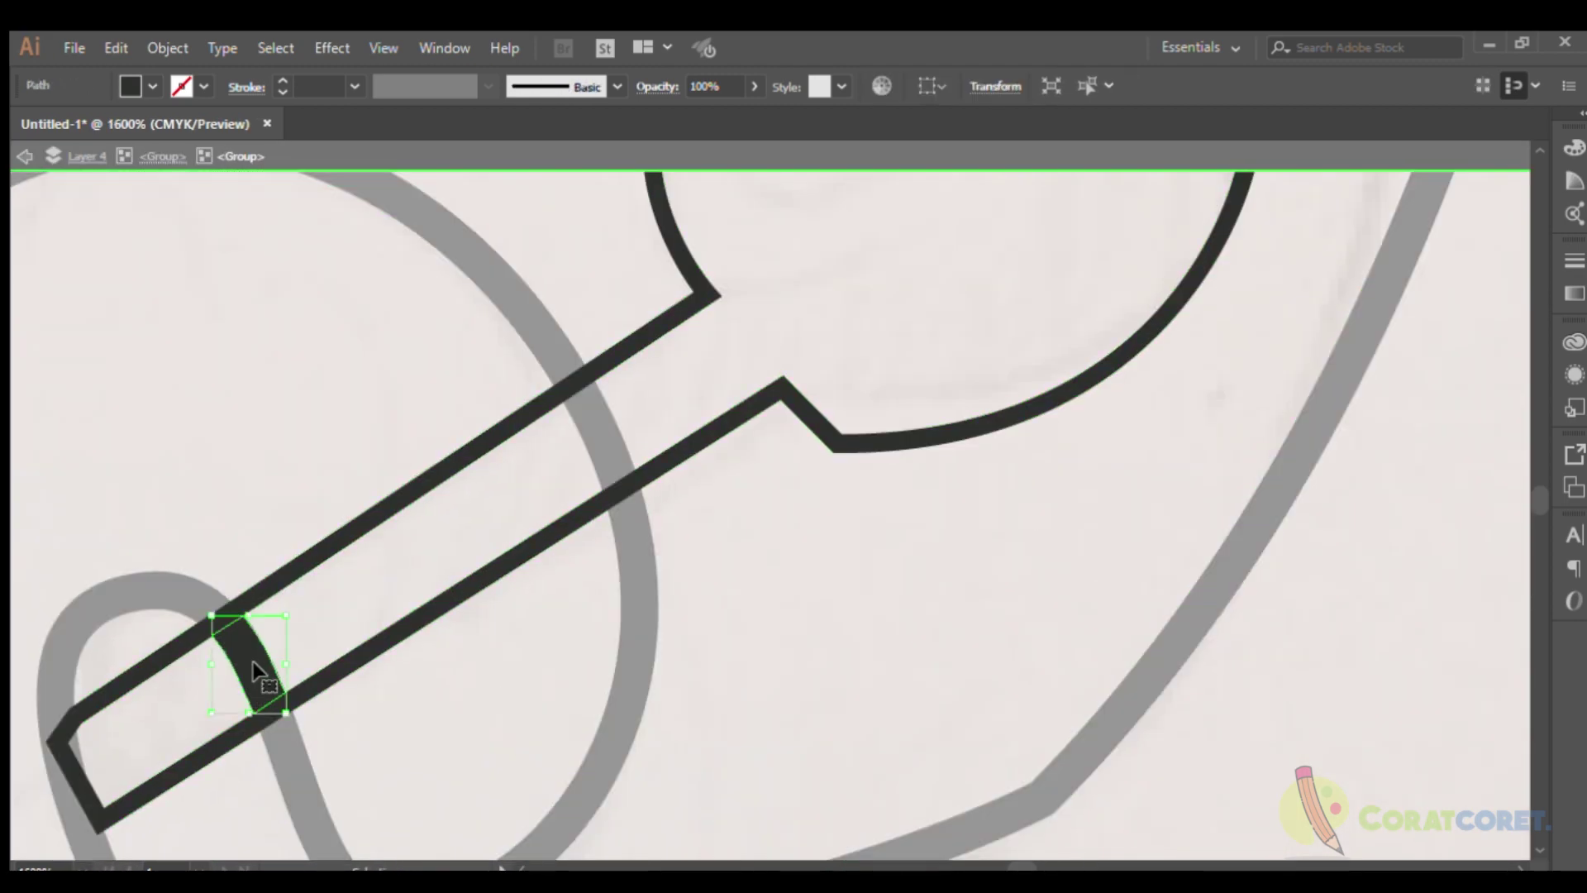
pyautogui.scroll(-2, 529, 463)
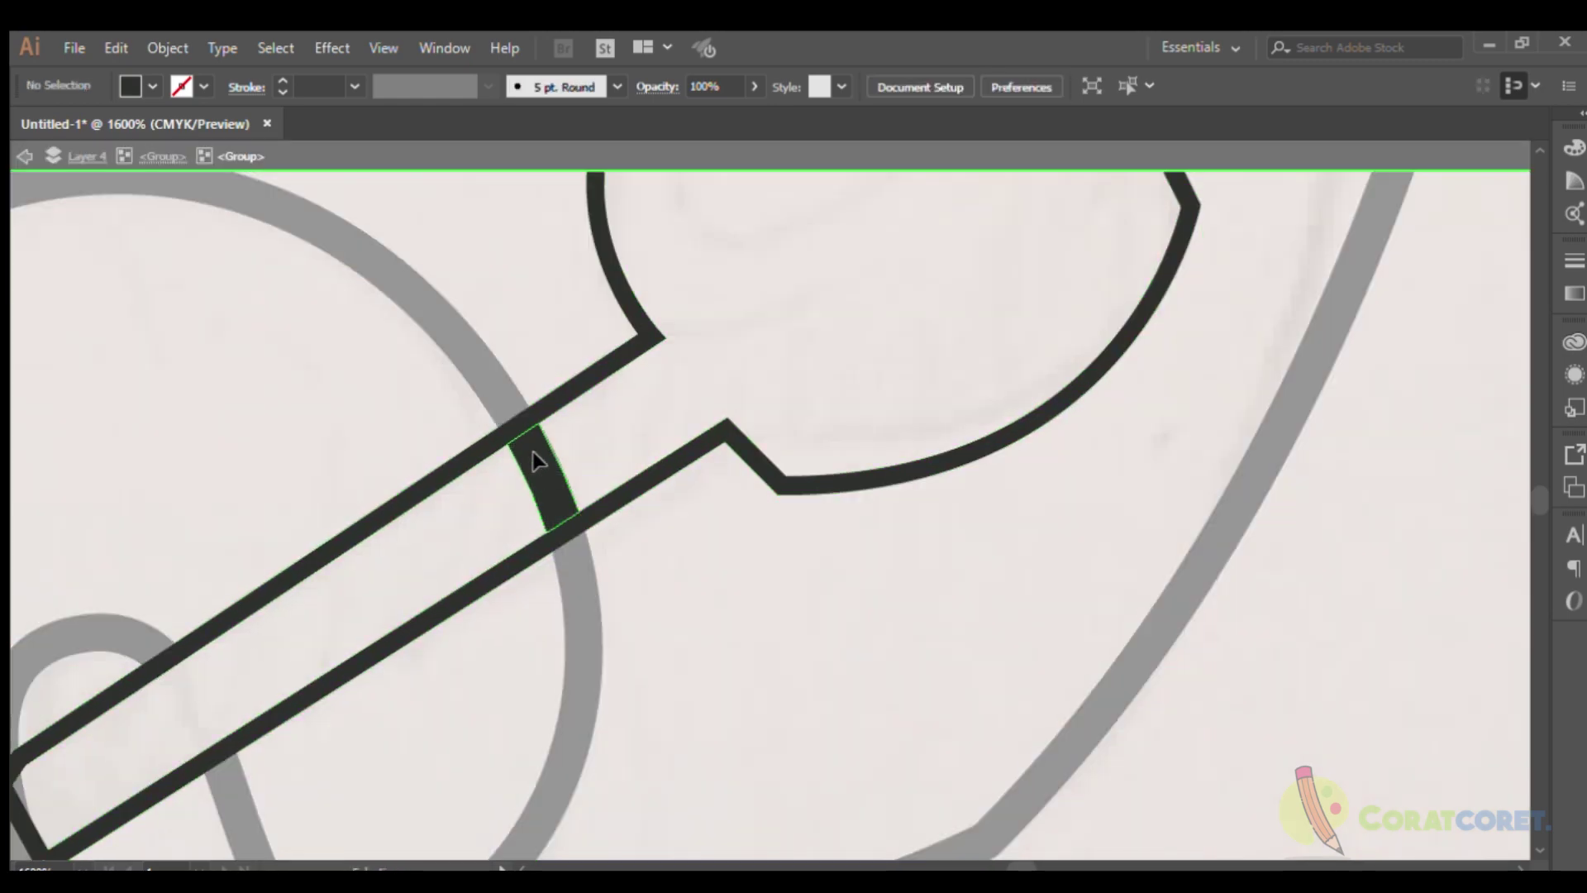
pyautogui.scroll(-2, 578, 471)
pyautogui.scroll(-2, 496, 463)
pyautogui.scroll(3, 248, 447)
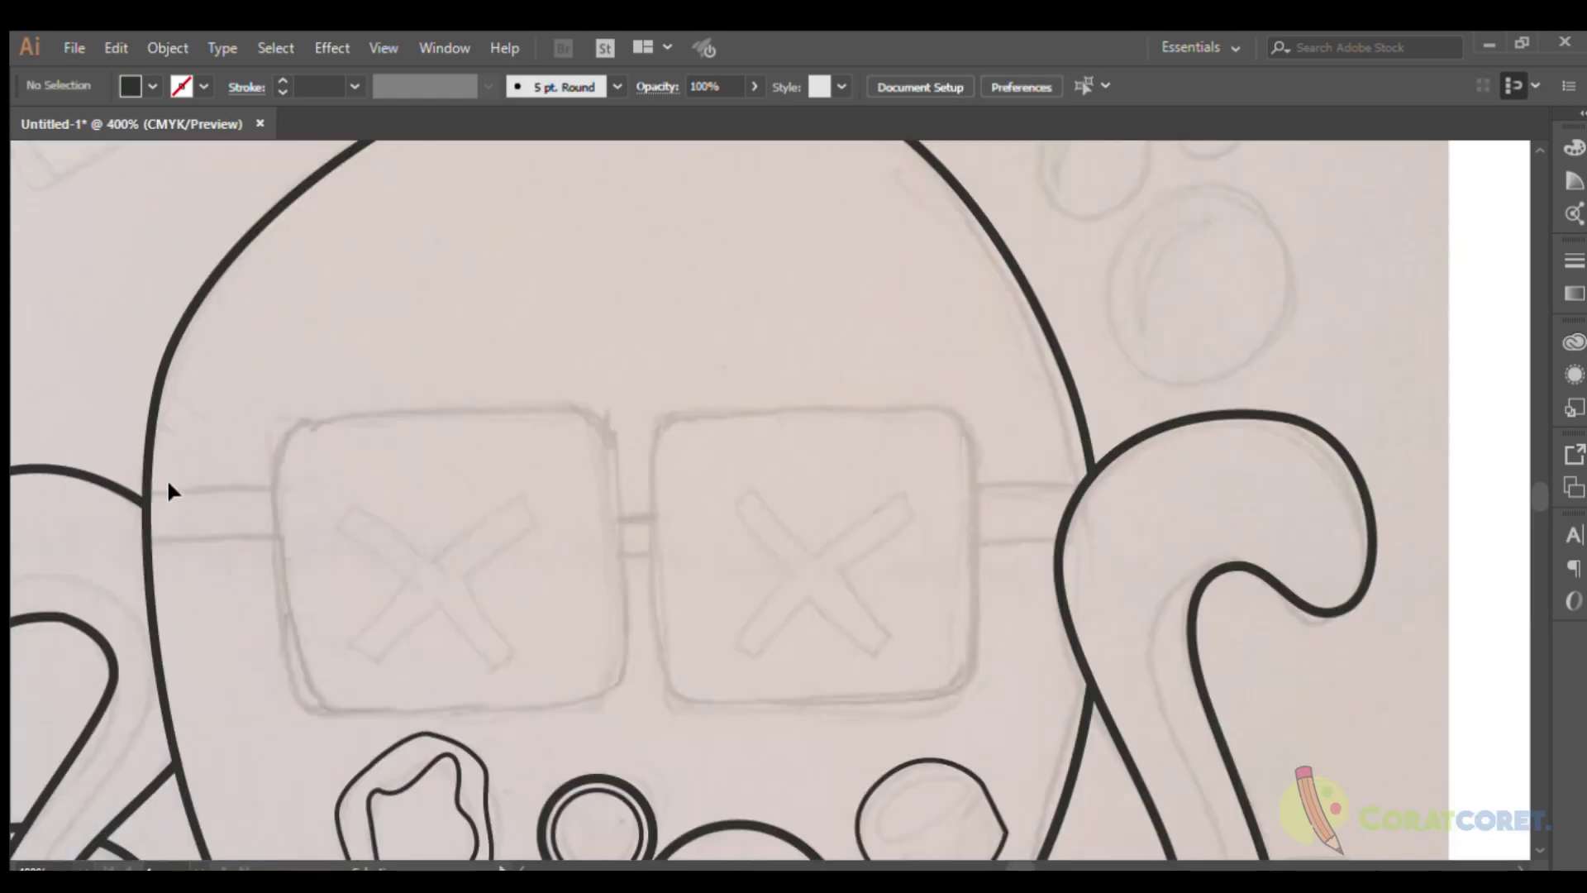
# Draw the stroke-only left arm rectangle and a left lens narrowed to match the sketch.
pyautogui.moveTo(139, 497); pyautogui.dragTo(337, 560)
pyautogui.hotkey('shift', 'x')
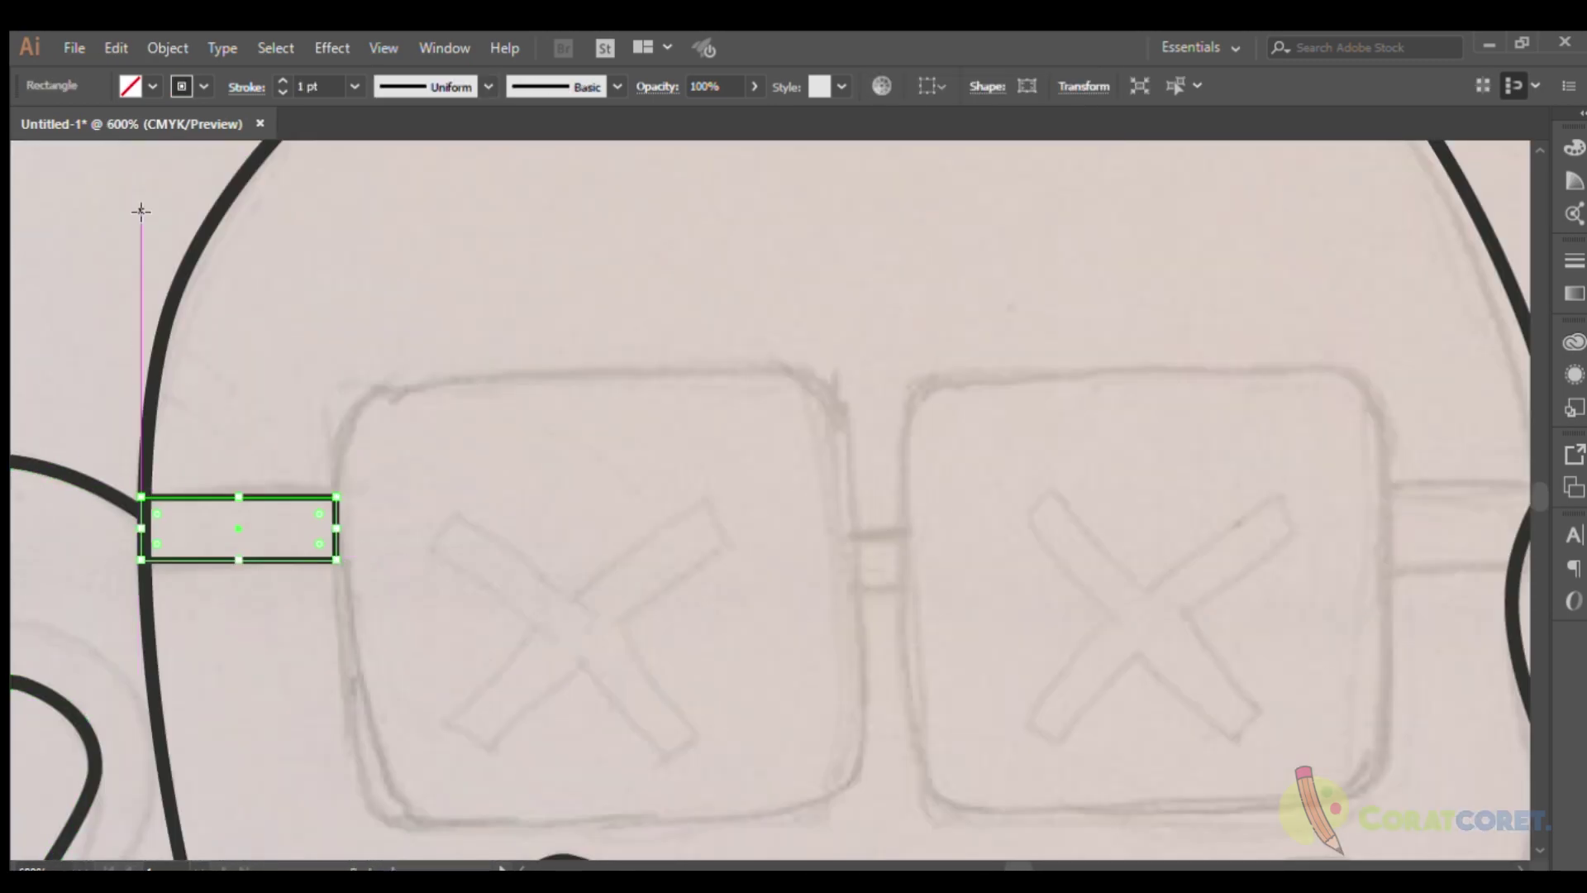
pyautogui.moveTo(941, 794); pyautogui.dragTo(862, 816)
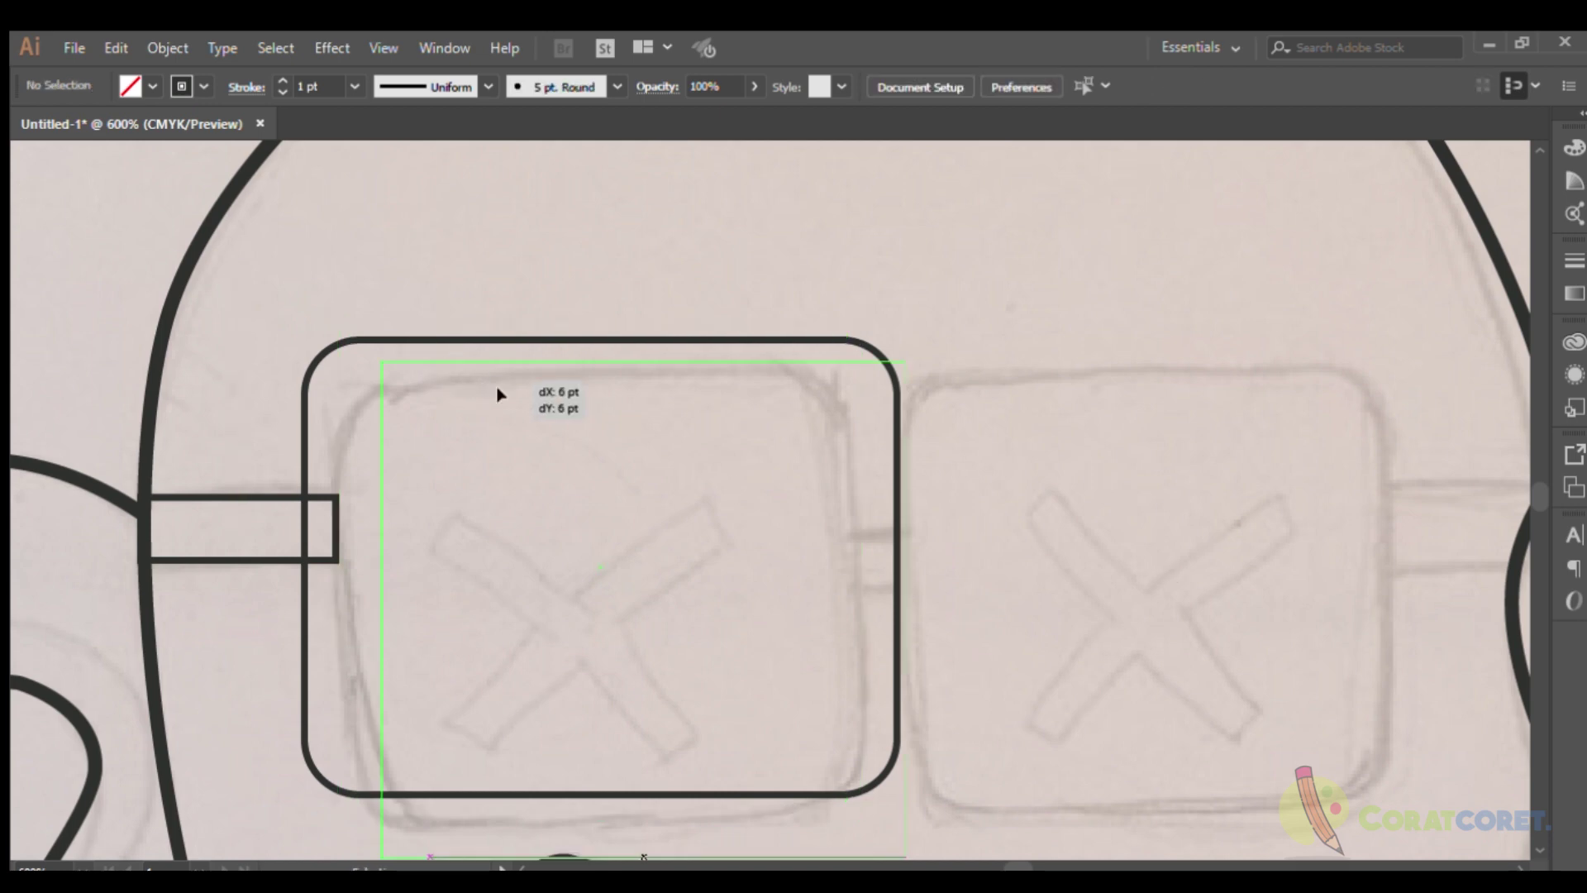
pyautogui.moveTo(905, 529); pyautogui.dragTo(816, 538)
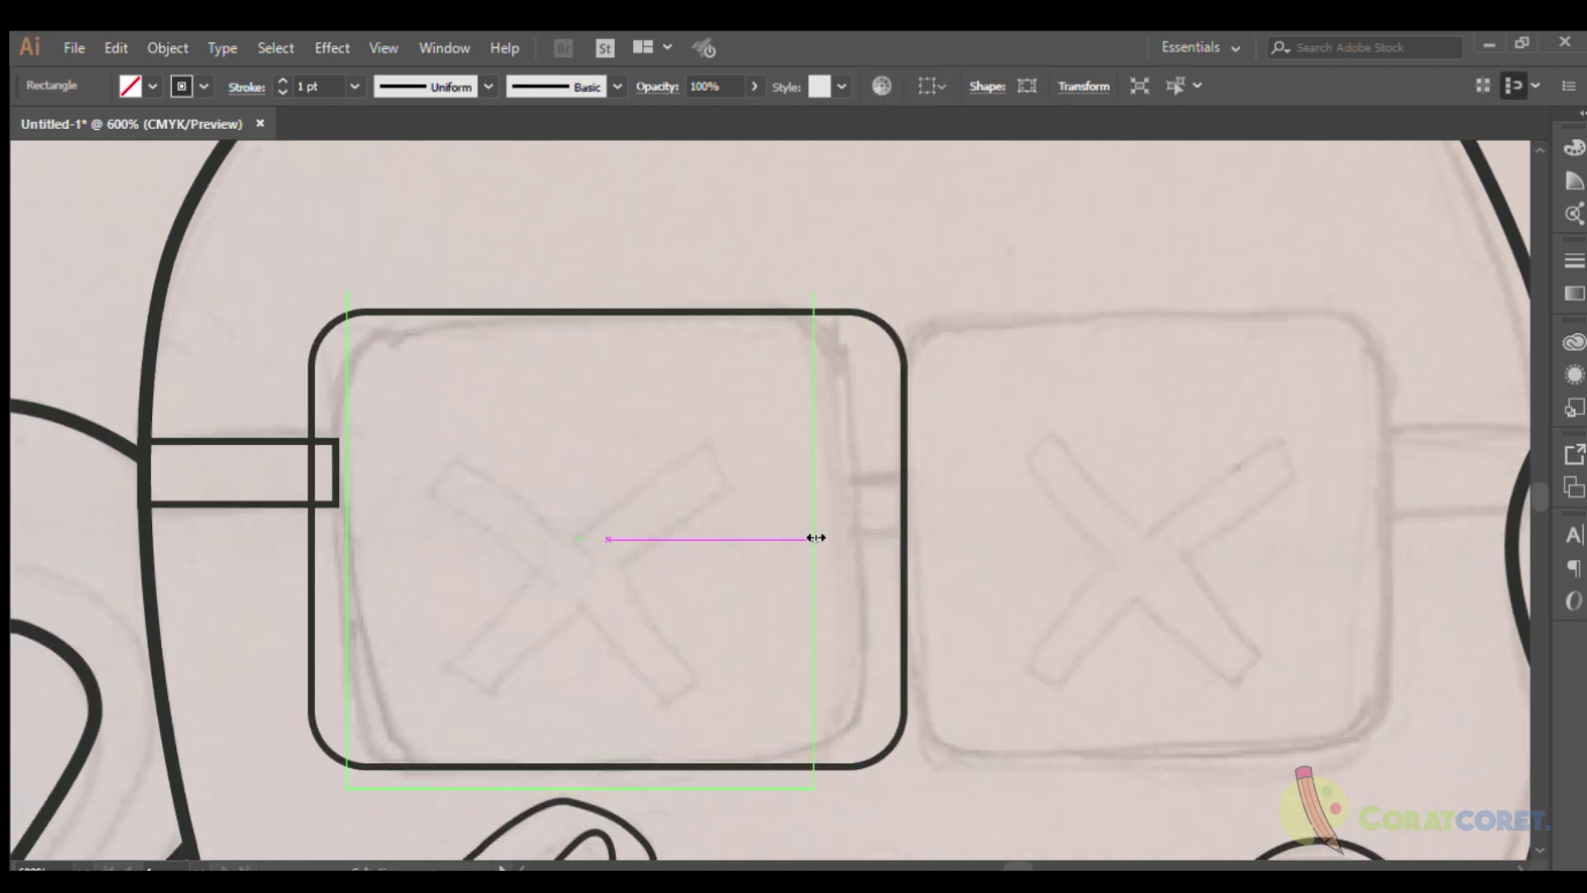
pyautogui.hotkey('ctrl', '-')
pyautogui.click(1015, 576)
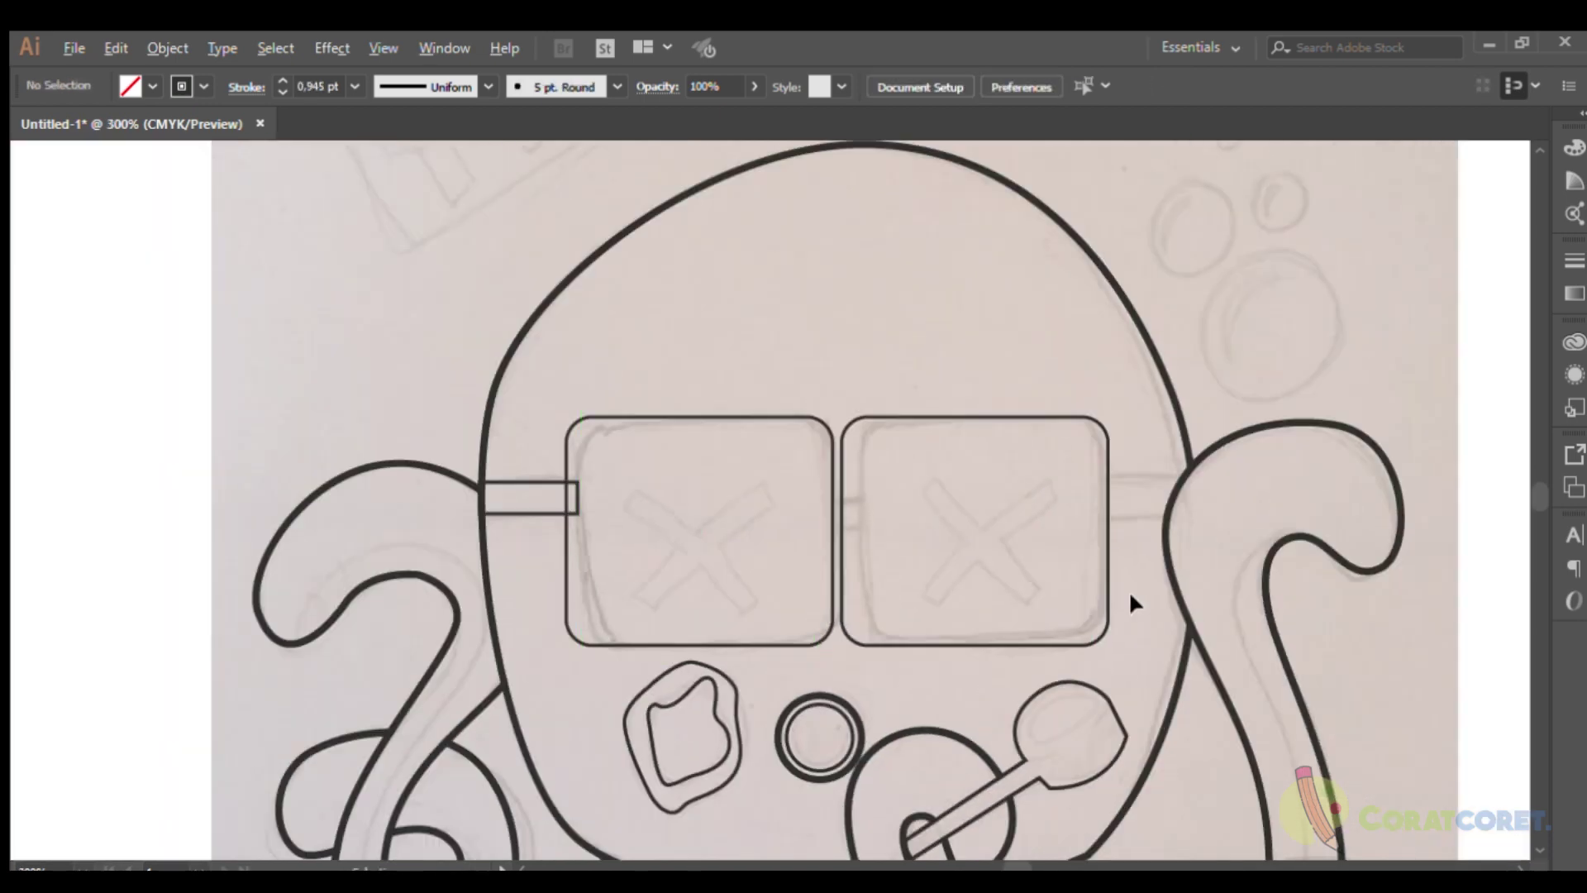
# Duplicate the lens for the right eye and copy the arm between the lenses as the bridge.
pyautogui.hotkey('ctrl', '+')
pyautogui.hotkey('ctrl', '+')
pyautogui.click(1082, 528)
pyautogui.hotkey('ctrl', '-')
pyautogui.click(219, 506)
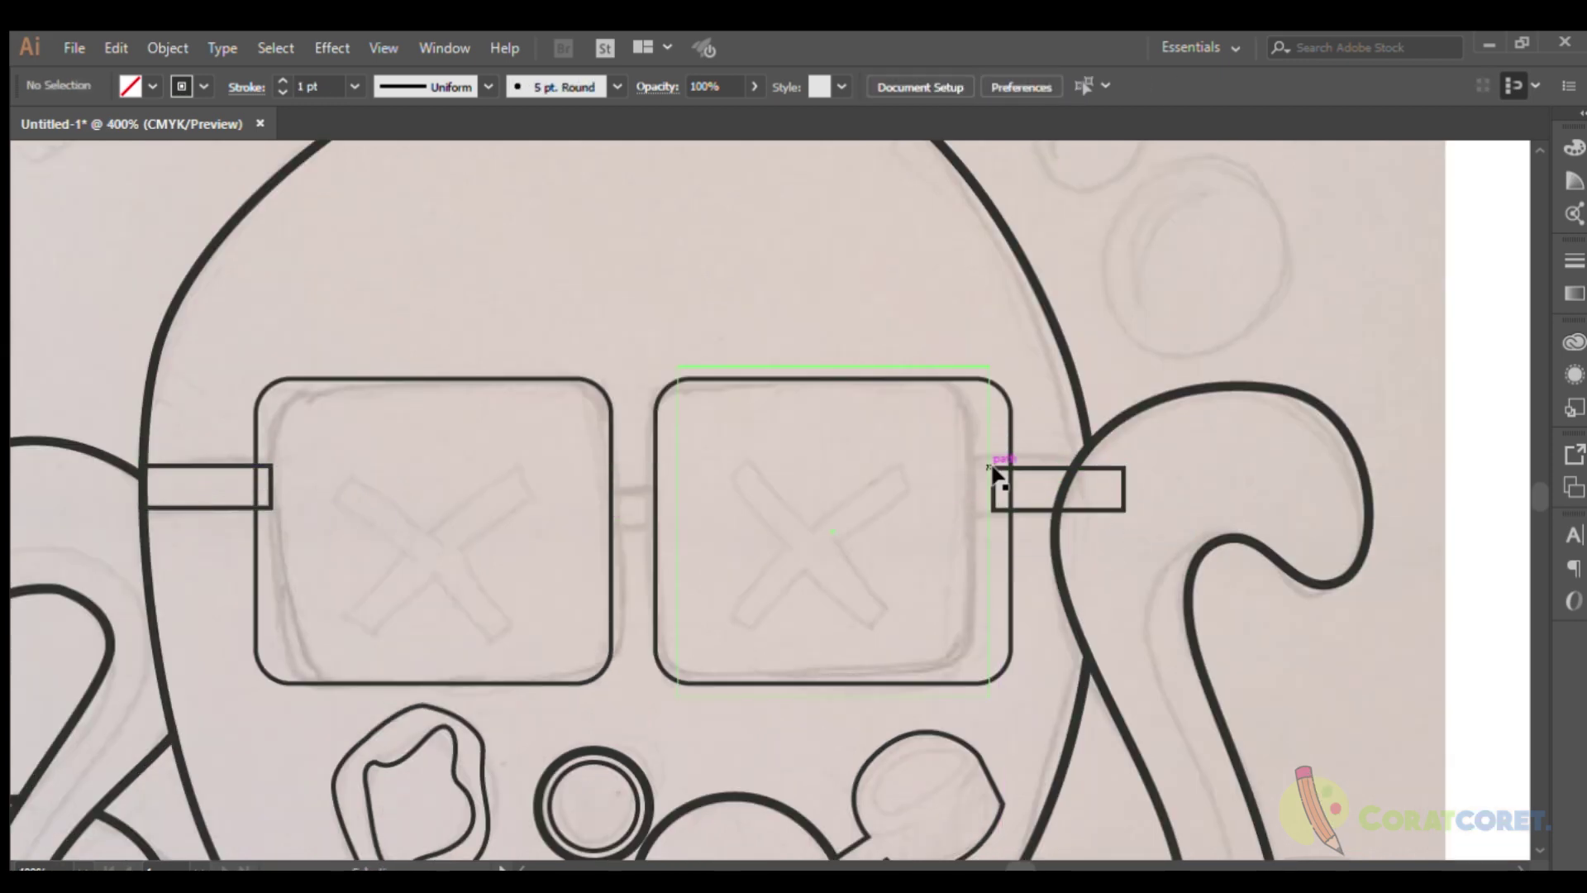
pyautogui.moveTo(994, 470)
pyautogui.mouseDown()
pyautogui.moveTo(620, 473)
pyautogui.moveTo(659, 470)
pyautogui.mouseUp()
pyautogui.hotkey('ctrl', '-')
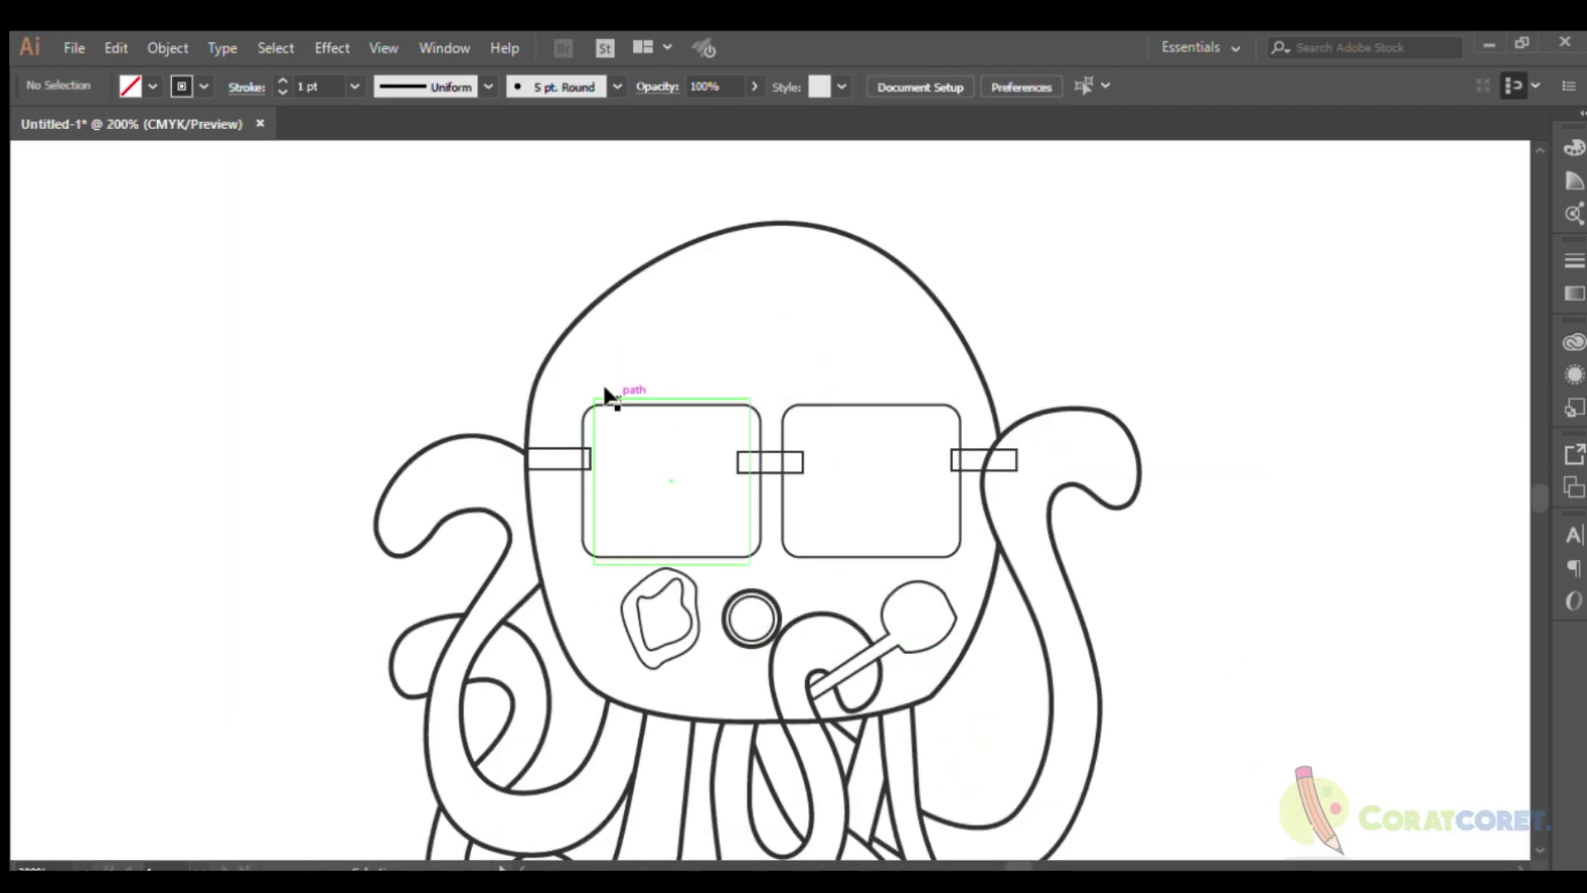
# Set the glasses outline to 2 pt and group all the glasses pieces.
pyautogui.click(607, 394)
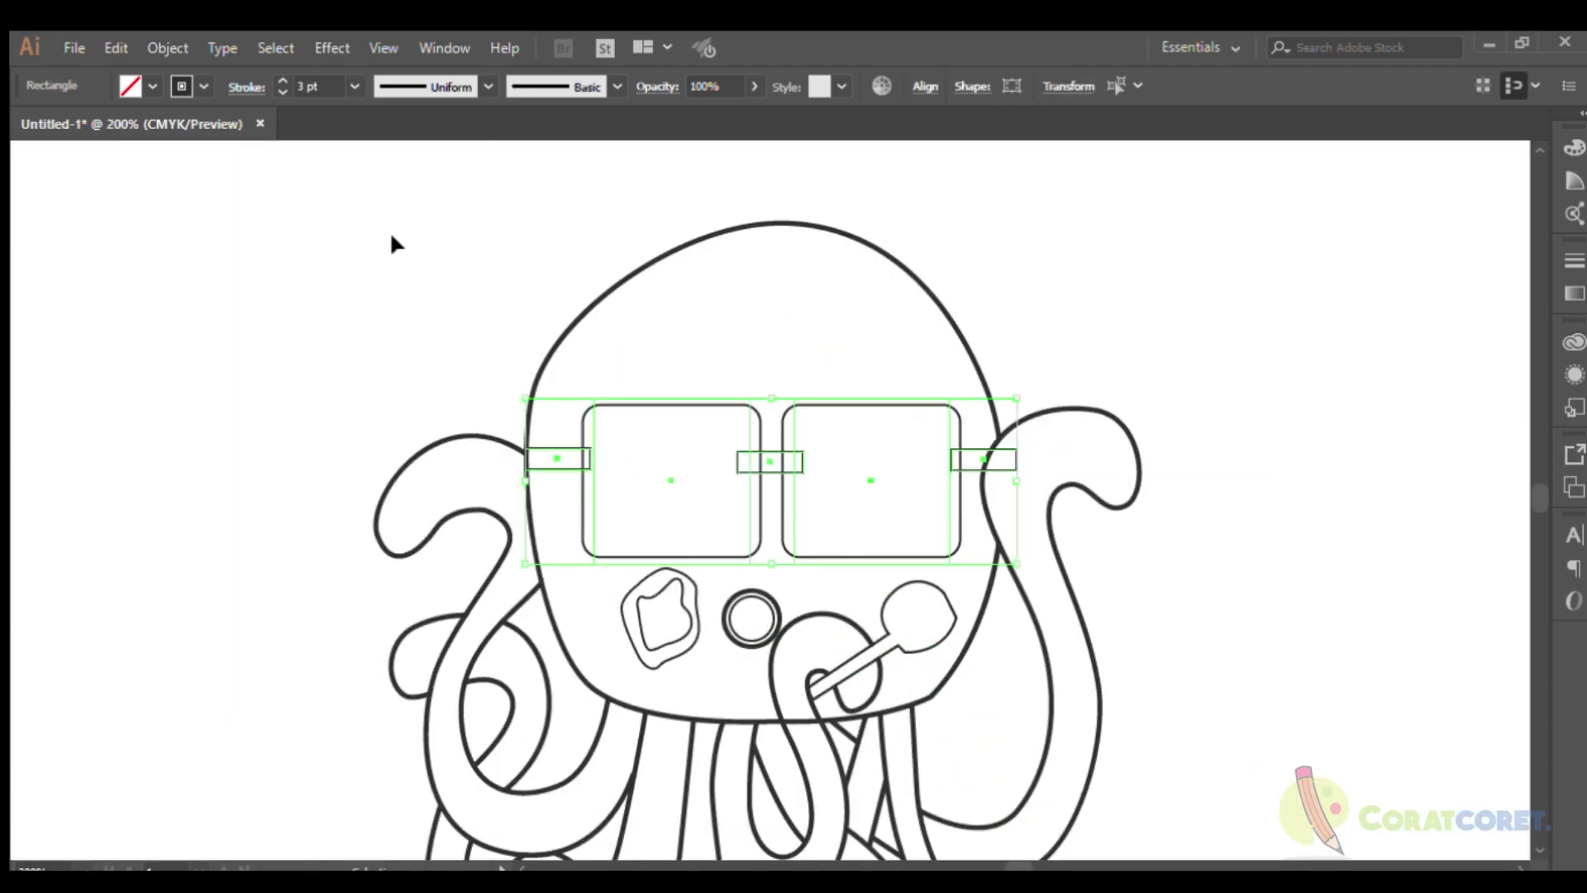
pyautogui.click(557, 382)
pyautogui.click(820, 492)
pyautogui.hotkey('ctrl', '+')
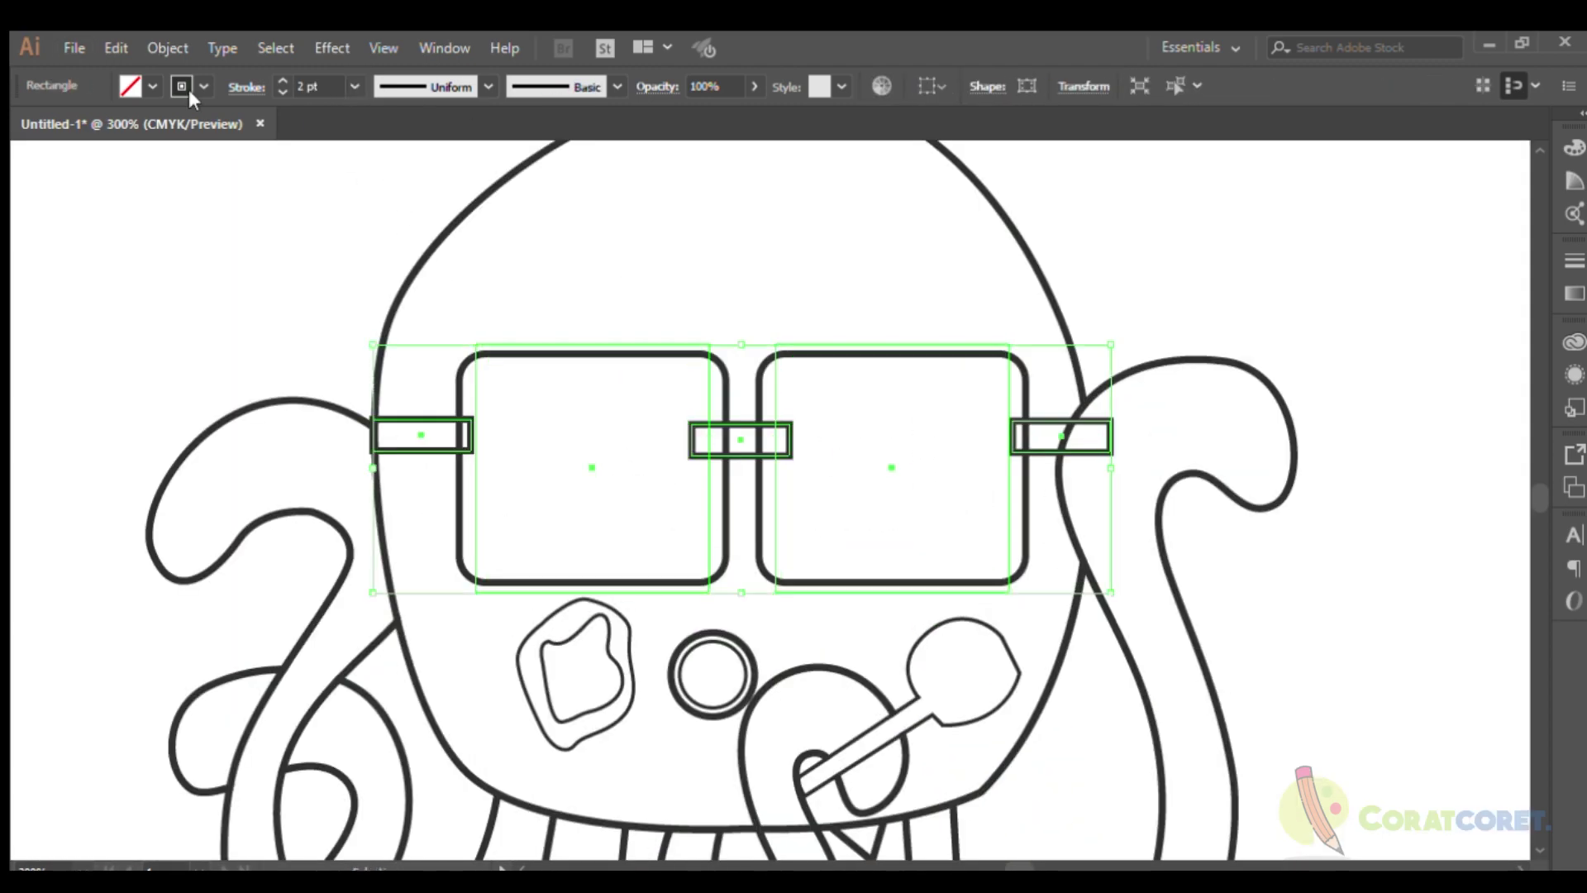
pyautogui.hotkey('ctrl', 'g')
pyautogui.click(702, 314)
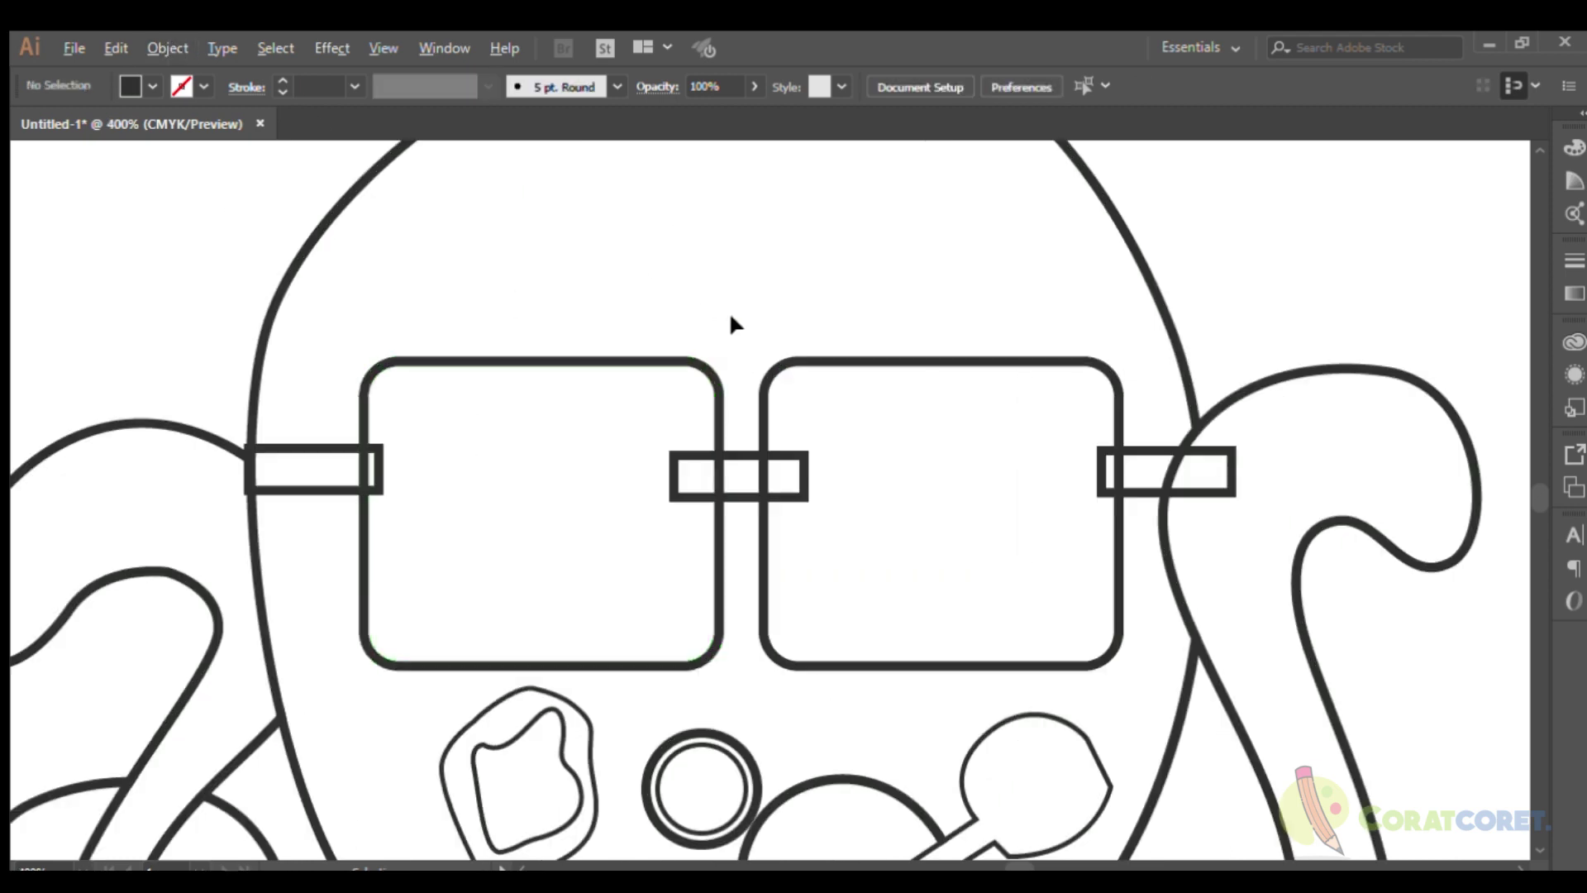
# Trim the bridge lines overlapping the lenses inside the glasses group.
pyautogui.hotkey('ctrl', '+')
pyautogui.hotkey('ctrl', '+')
pyautogui.hotkey('ctrl', '+')
pyautogui.doubleClick(683, 442)
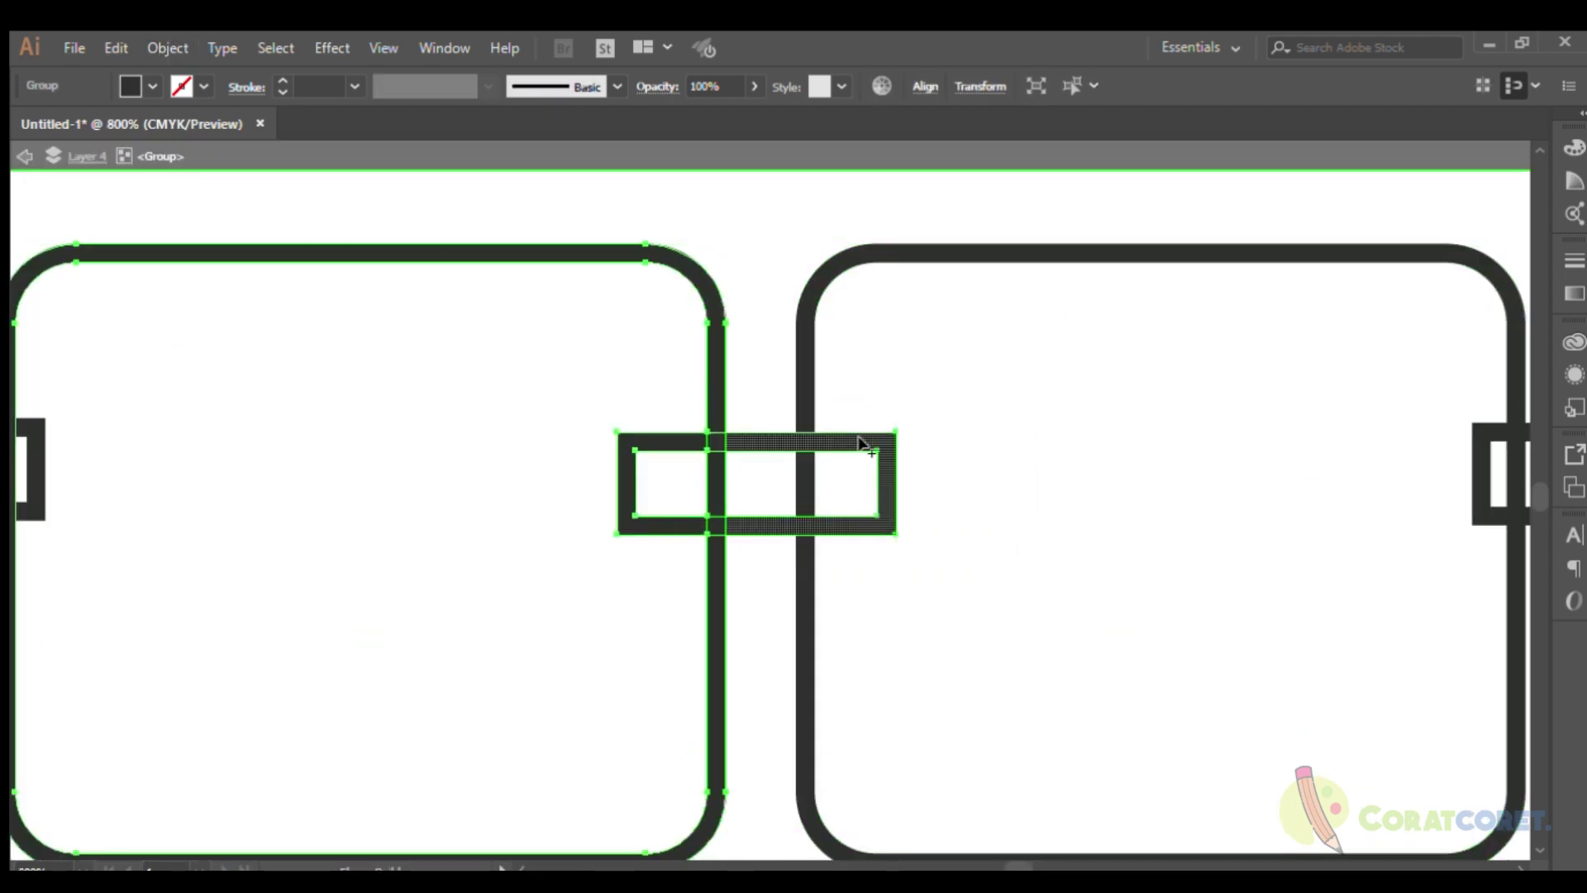
pyautogui.press('Escape')
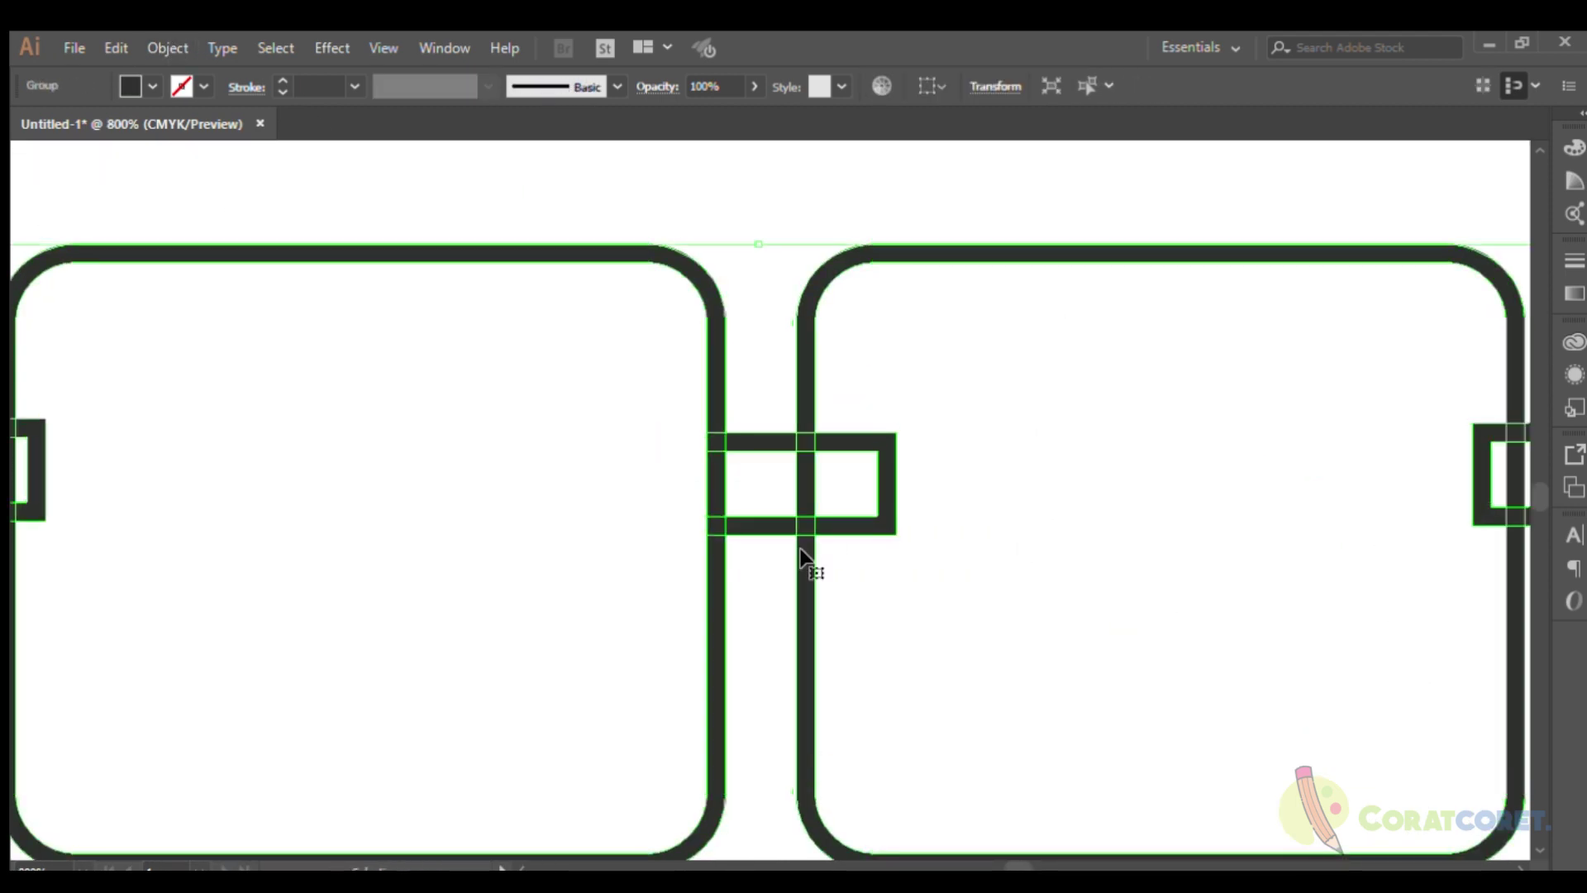
pyautogui.doubleClick(836, 525)
pyautogui.click(879, 567)
pyautogui.press('Escape')
pyautogui.scroll(-5, 524, 577)
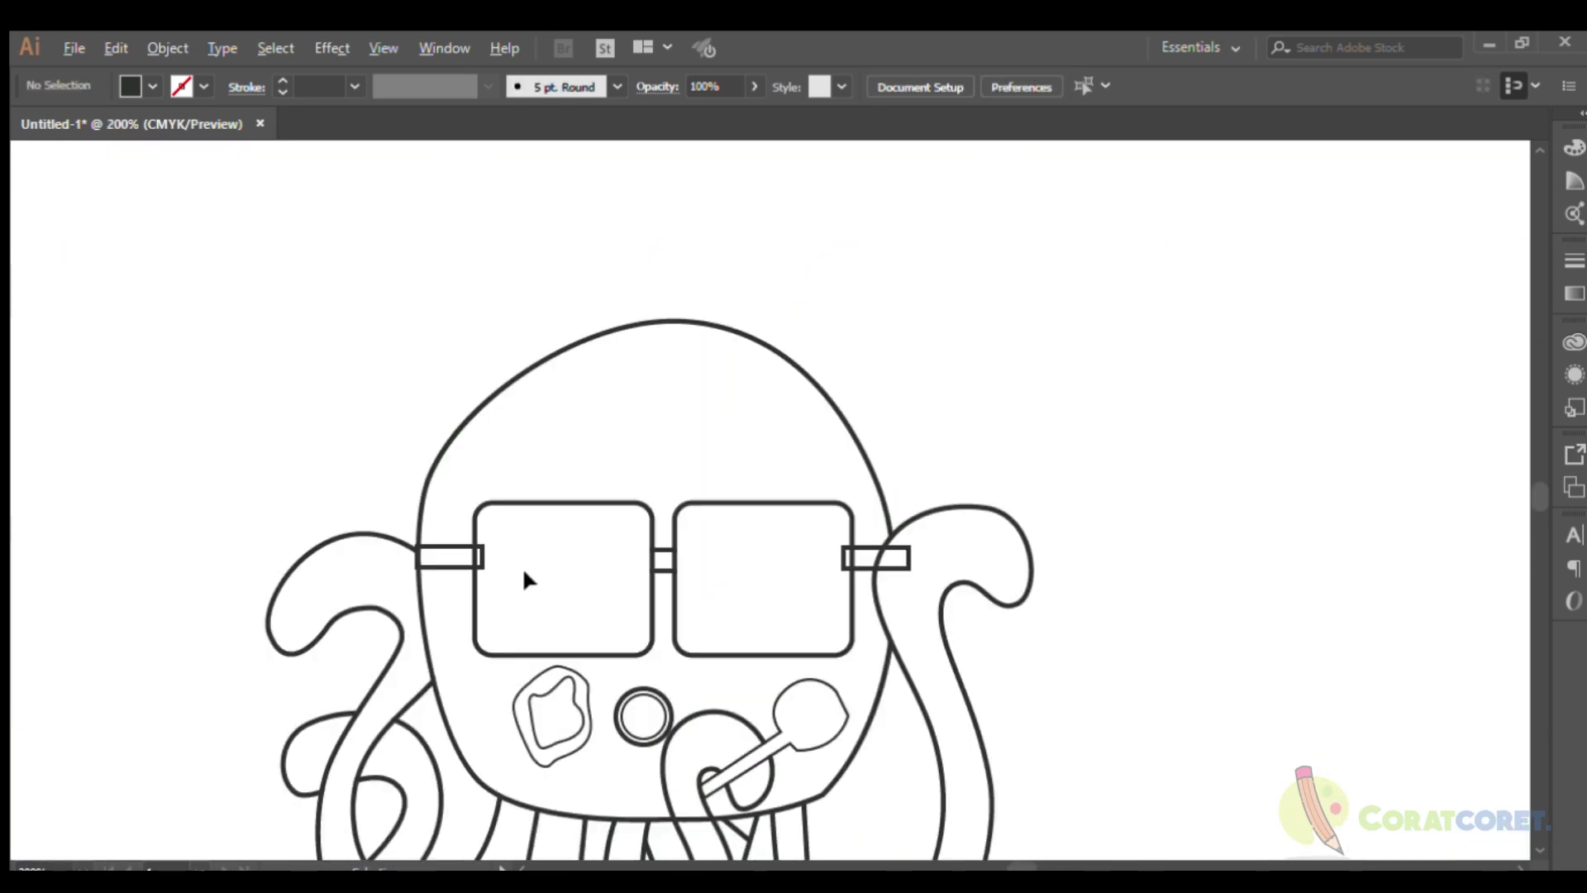
pyautogui.scroll(8, 525, 577)
# Trim the side arm pieces overlapping the lens and the head outline so they join cleanly.
pyautogui.doubleClick(926, 582)
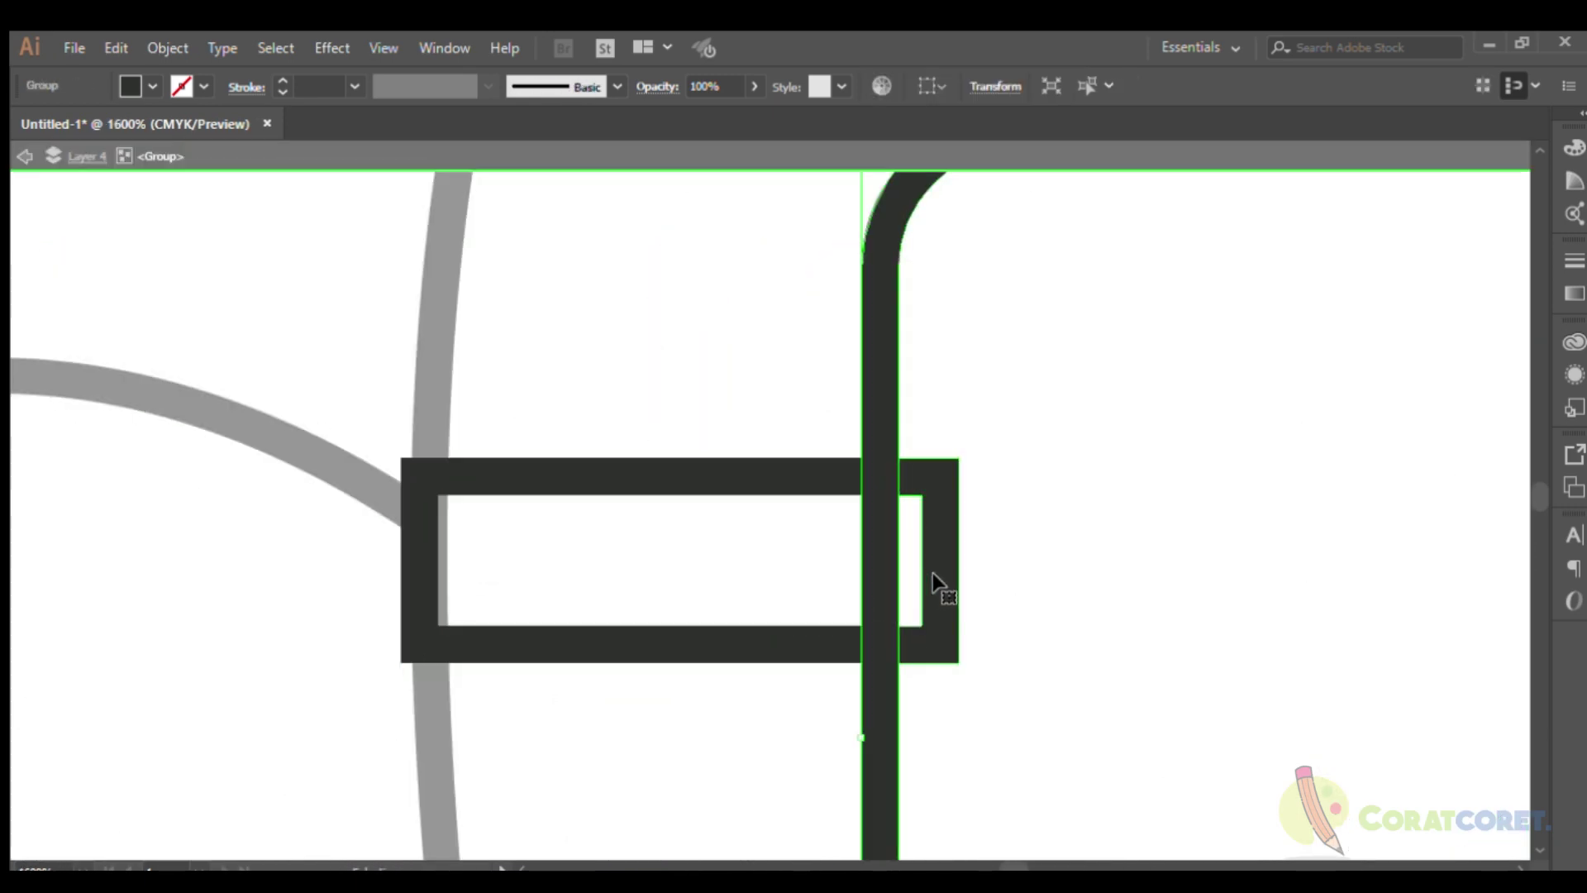
pyautogui.press('Escape')
pyautogui.scroll(-5, 623, 563)
pyautogui.click(1176, 546)
pyautogui.scroll(6, 1176, 546)
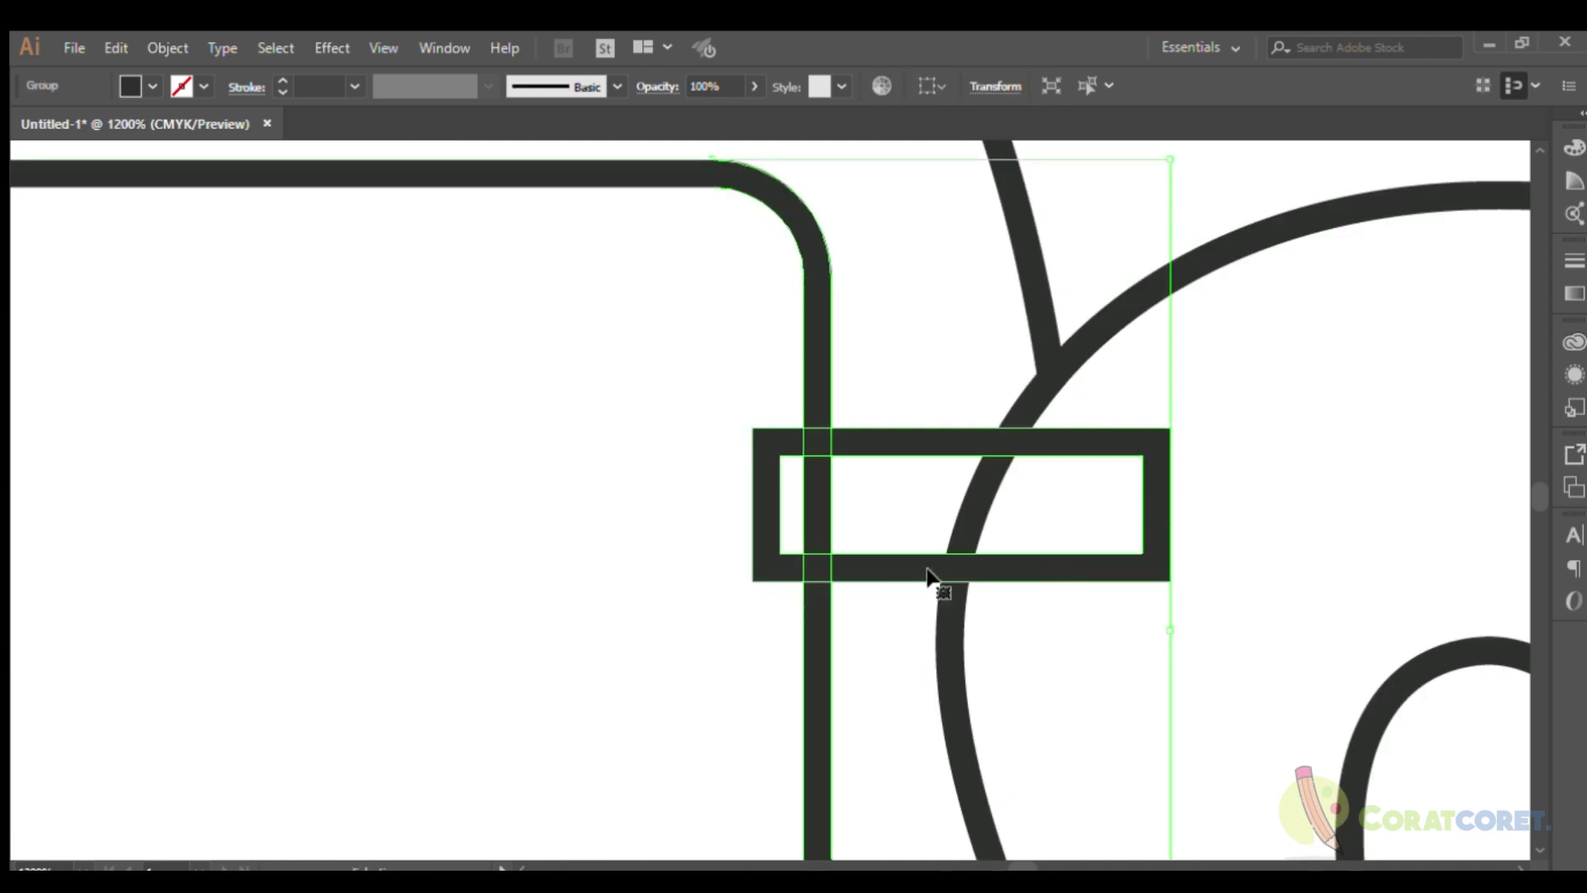
pyautogui.keyDown('shift'); pyautogui.click(964, 523); pyautogui.keyUp('shift')
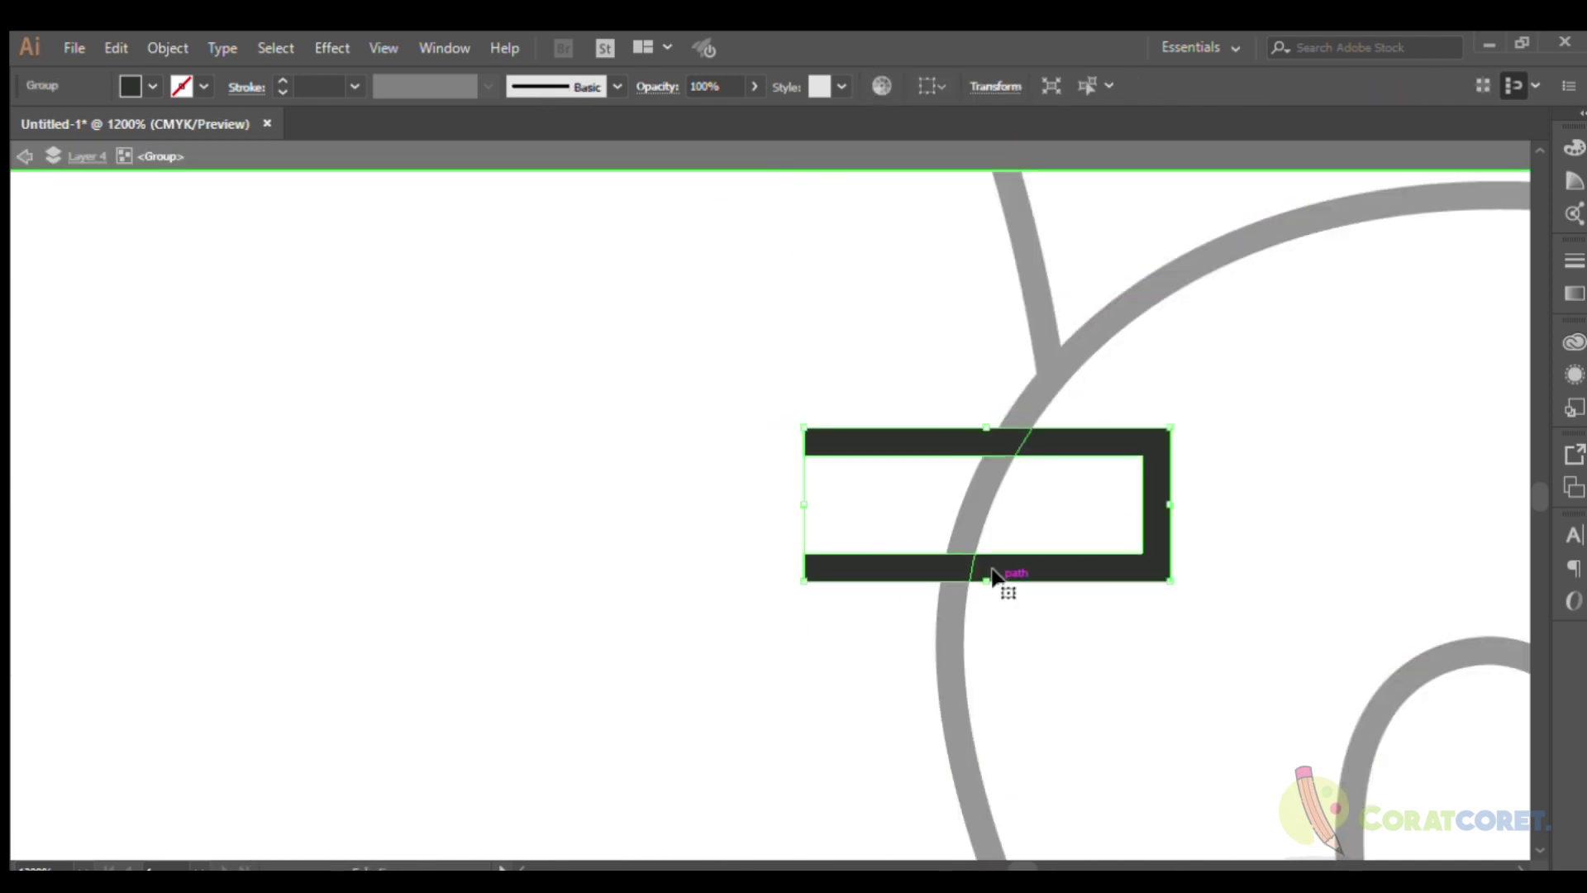
pyautogui.keyDown('alt'); pyautogui.click(764, 513); pyautogui.keyUp('alt')
pyautogui.click(1040, 589)
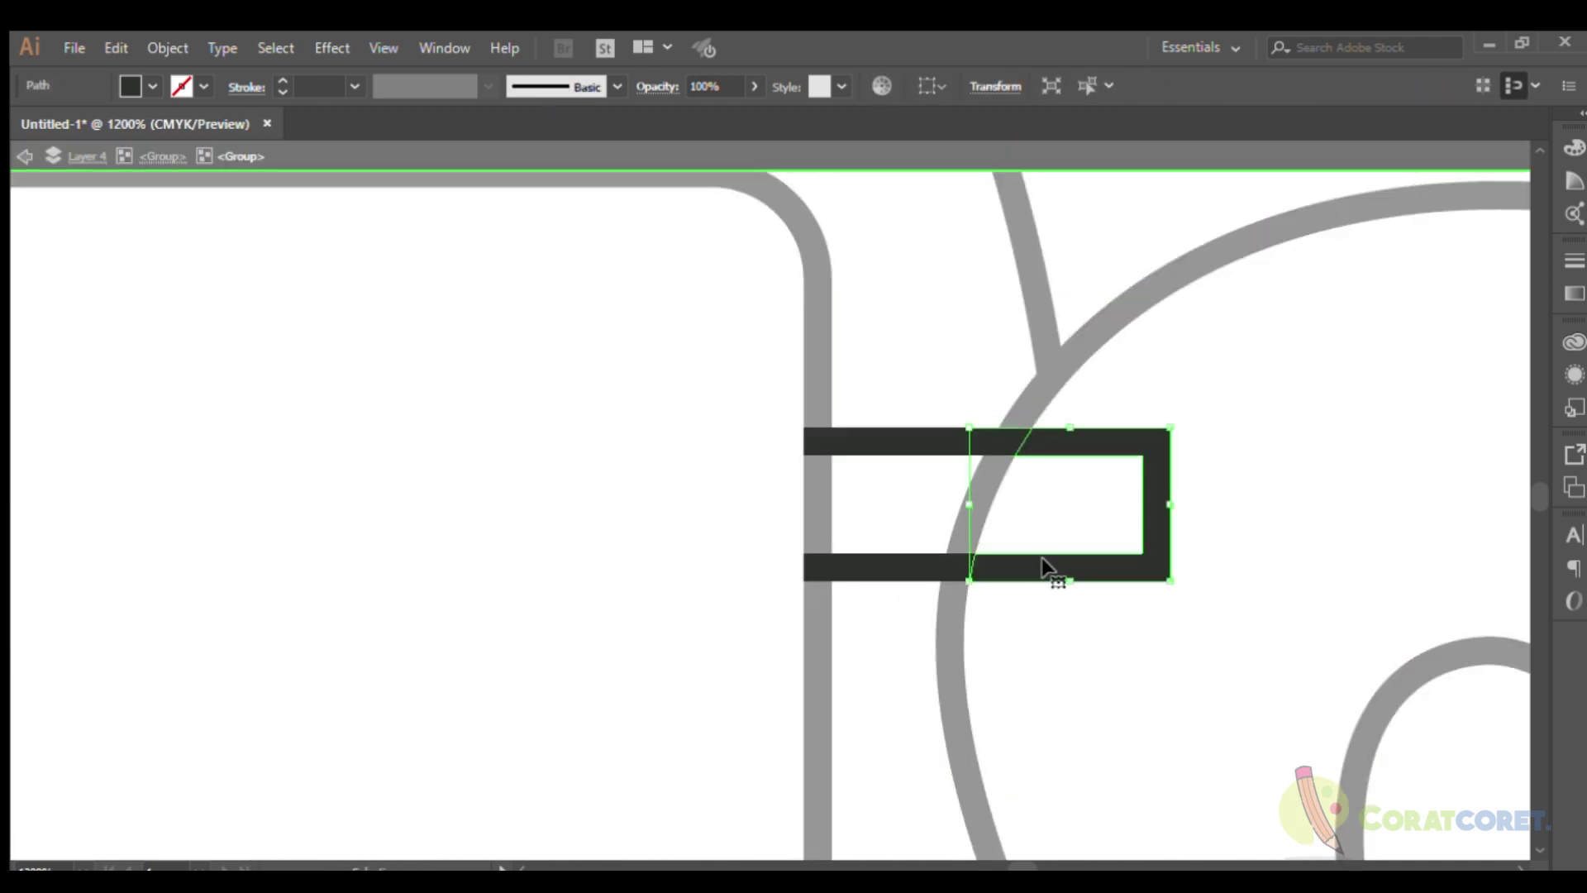
pyautogui.keyDown('alt'); pyautogui.click(1040, 589); pyautogui.keyUp('alt')
pyautogui.hotkey('ctrl', '0')
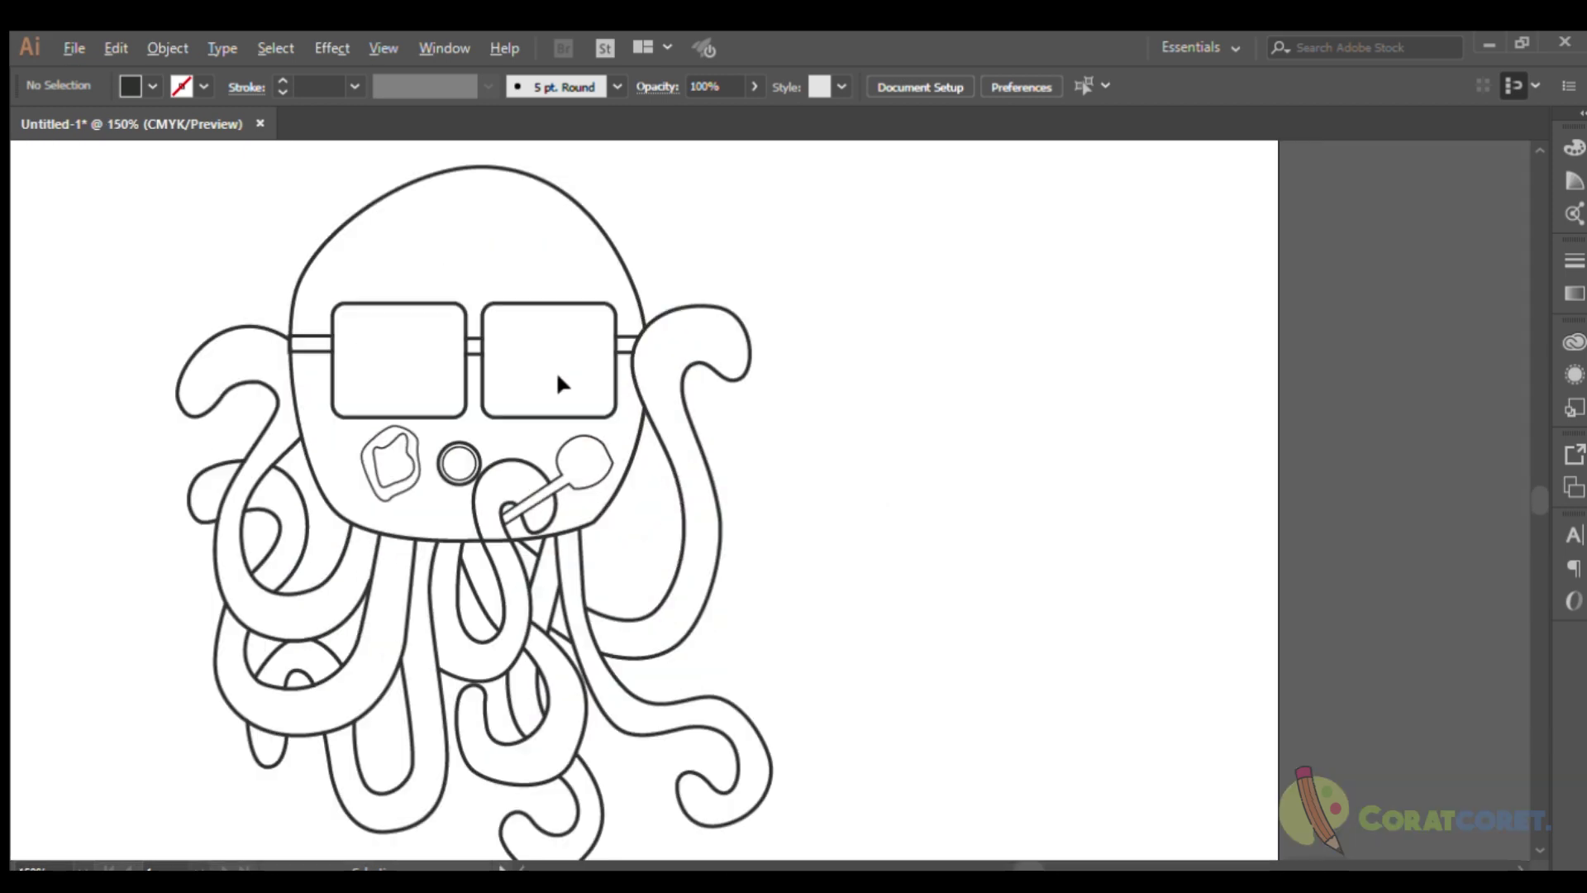
pyautogui.scroll(1, 342, 478)
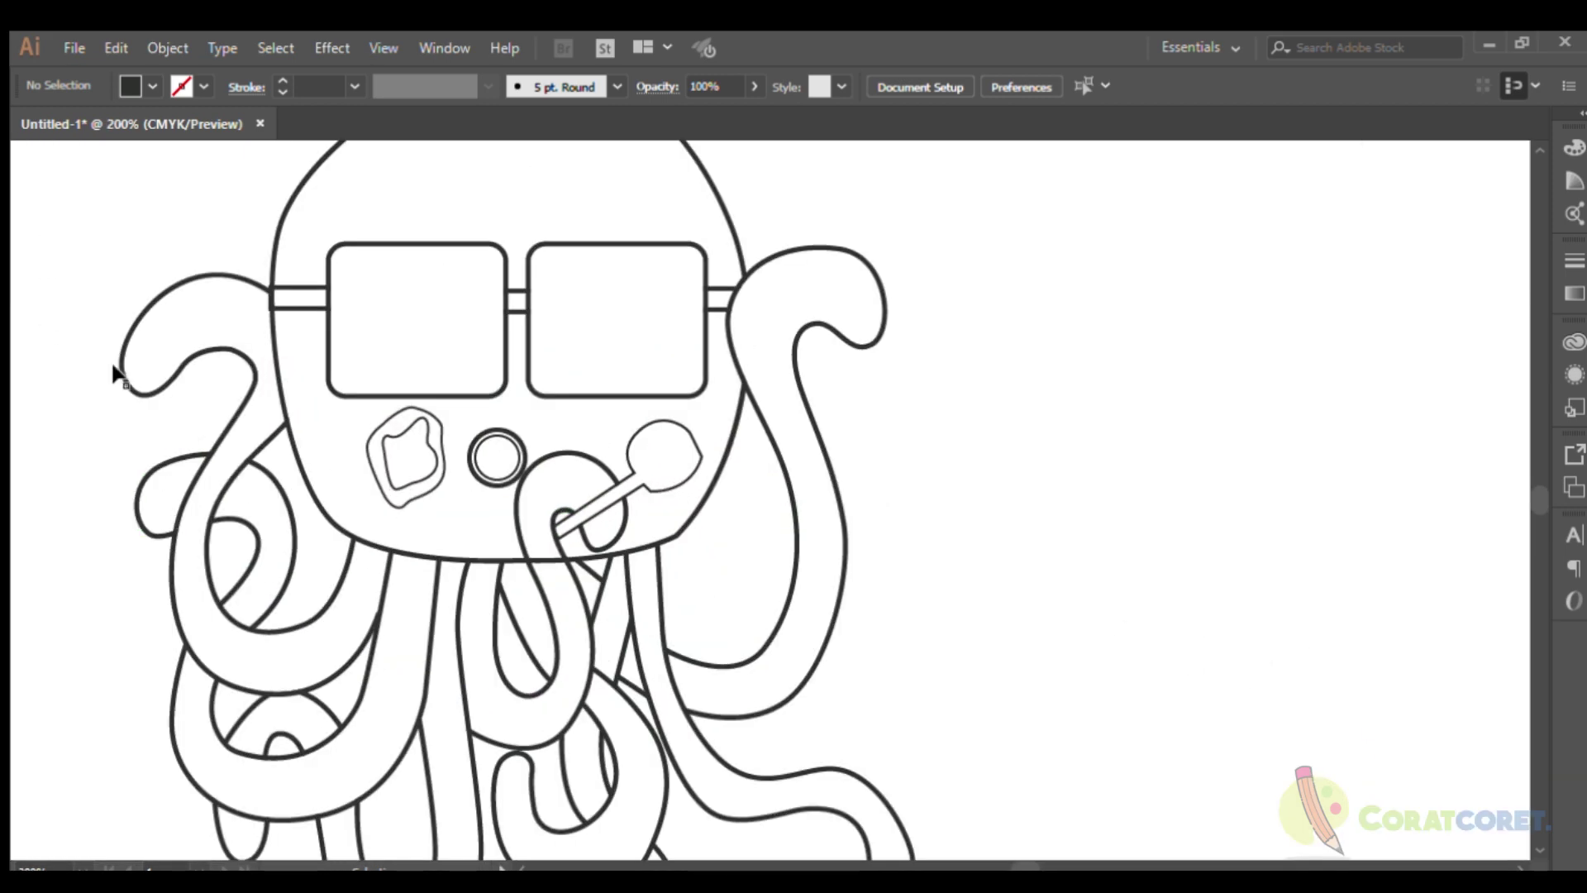
pyautogui.scroll(1, 239, 496)
pyautogui.scroll(2, 175, 641)
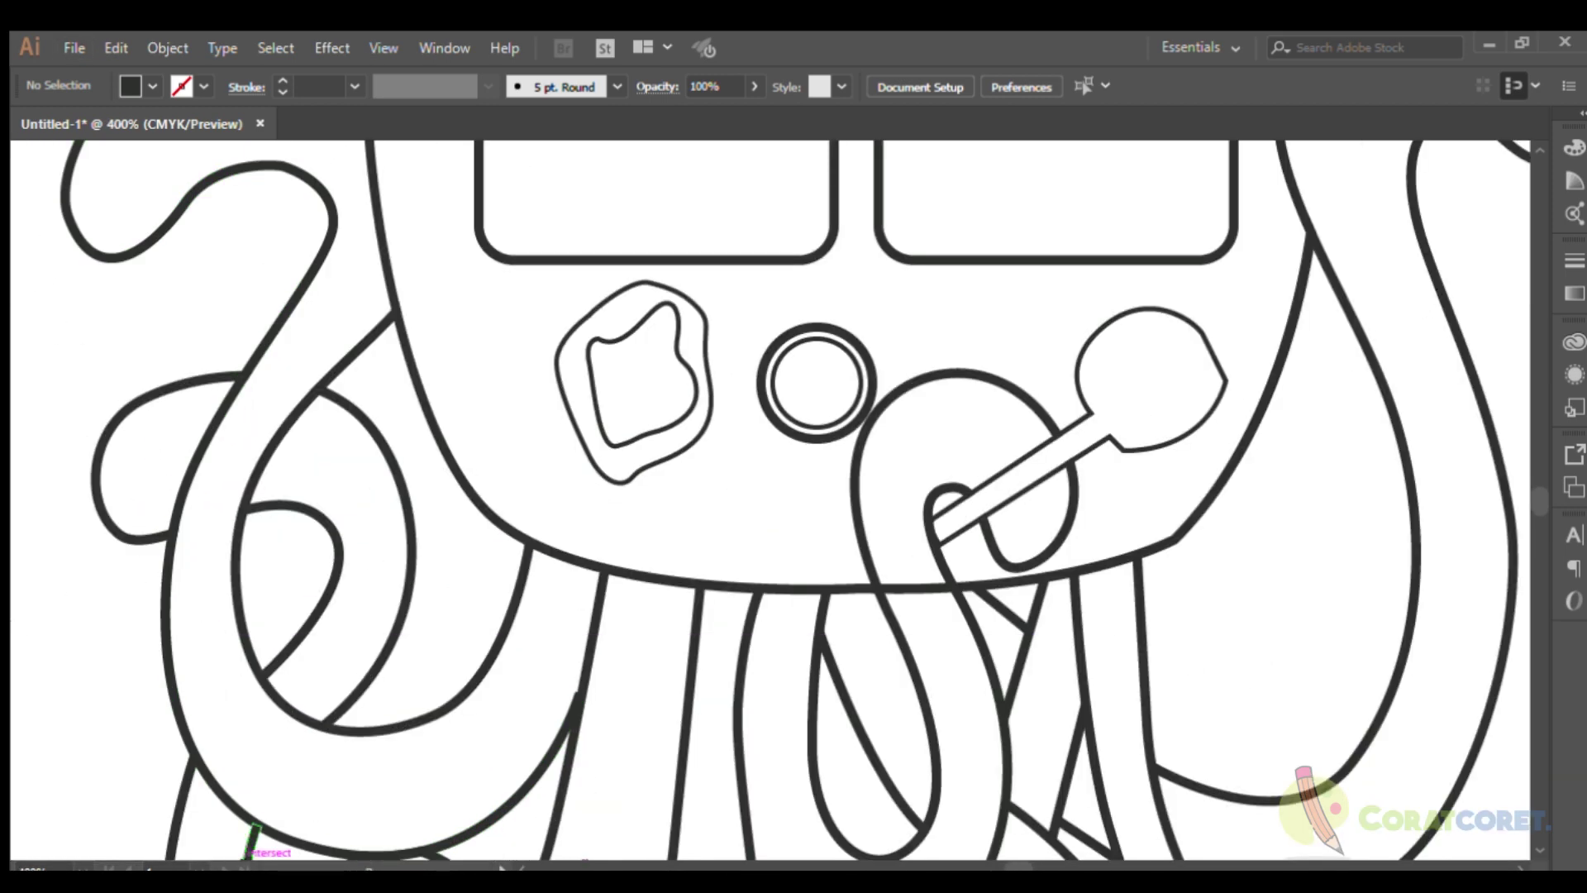
# Trace a purple head shape up the left edge, across the top arc and down the right.
pyautogui.scroll(-3, 957, 548)
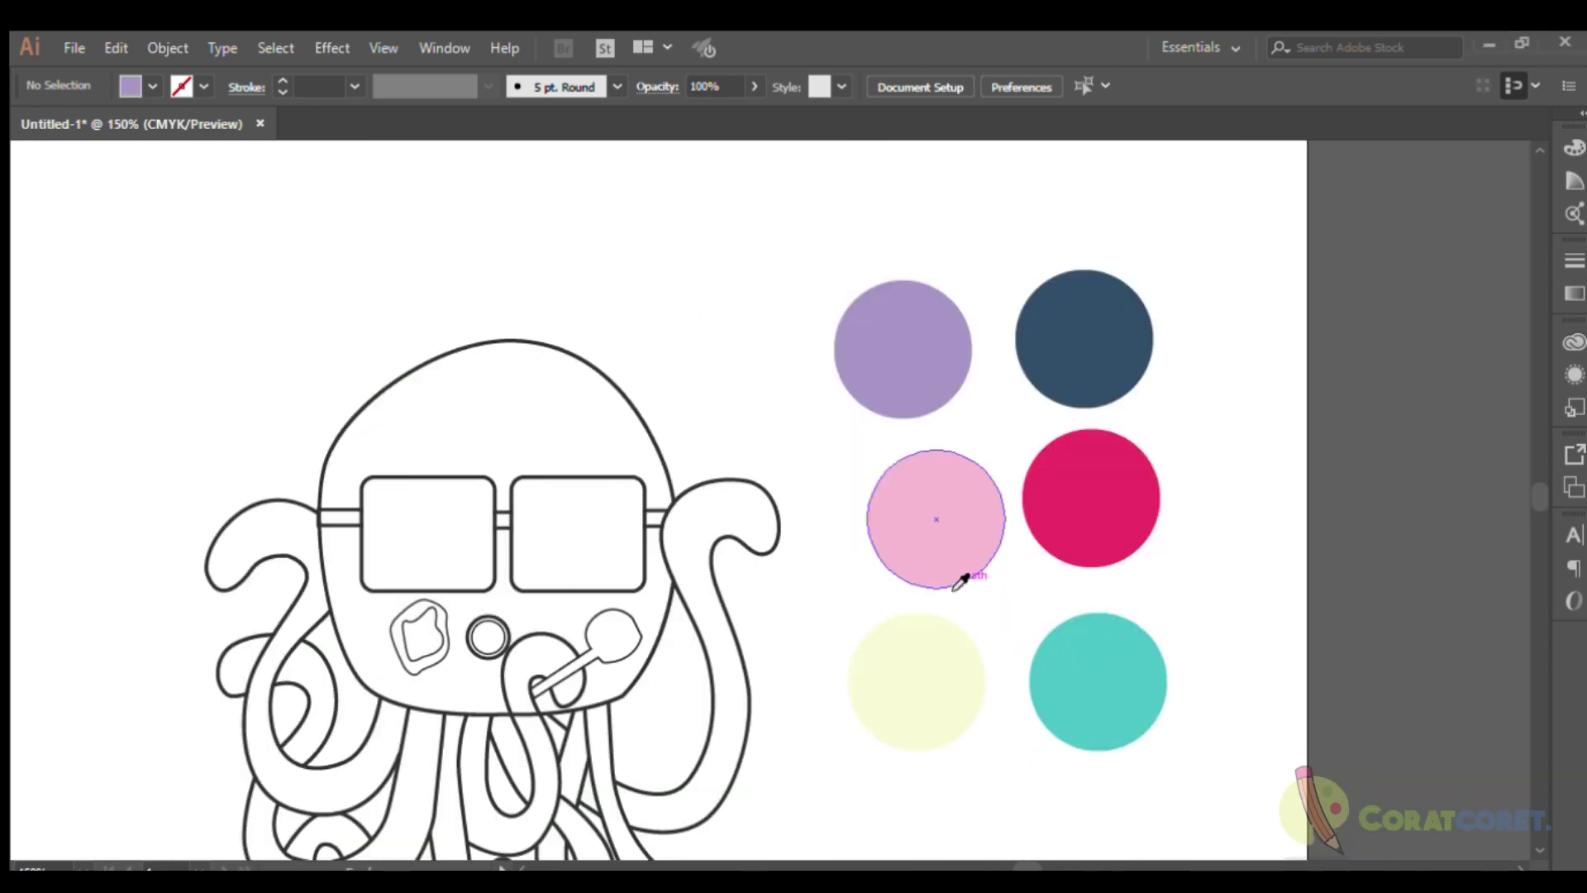
pyautogui.scroll(2, 354, 425)
pyautogui.scroll(2, 284, 416)
pyautogui.scroll(2, 250, 401)
pyautogui.click(256, 407)
pyautogui.scroll(-2, 249, 401)
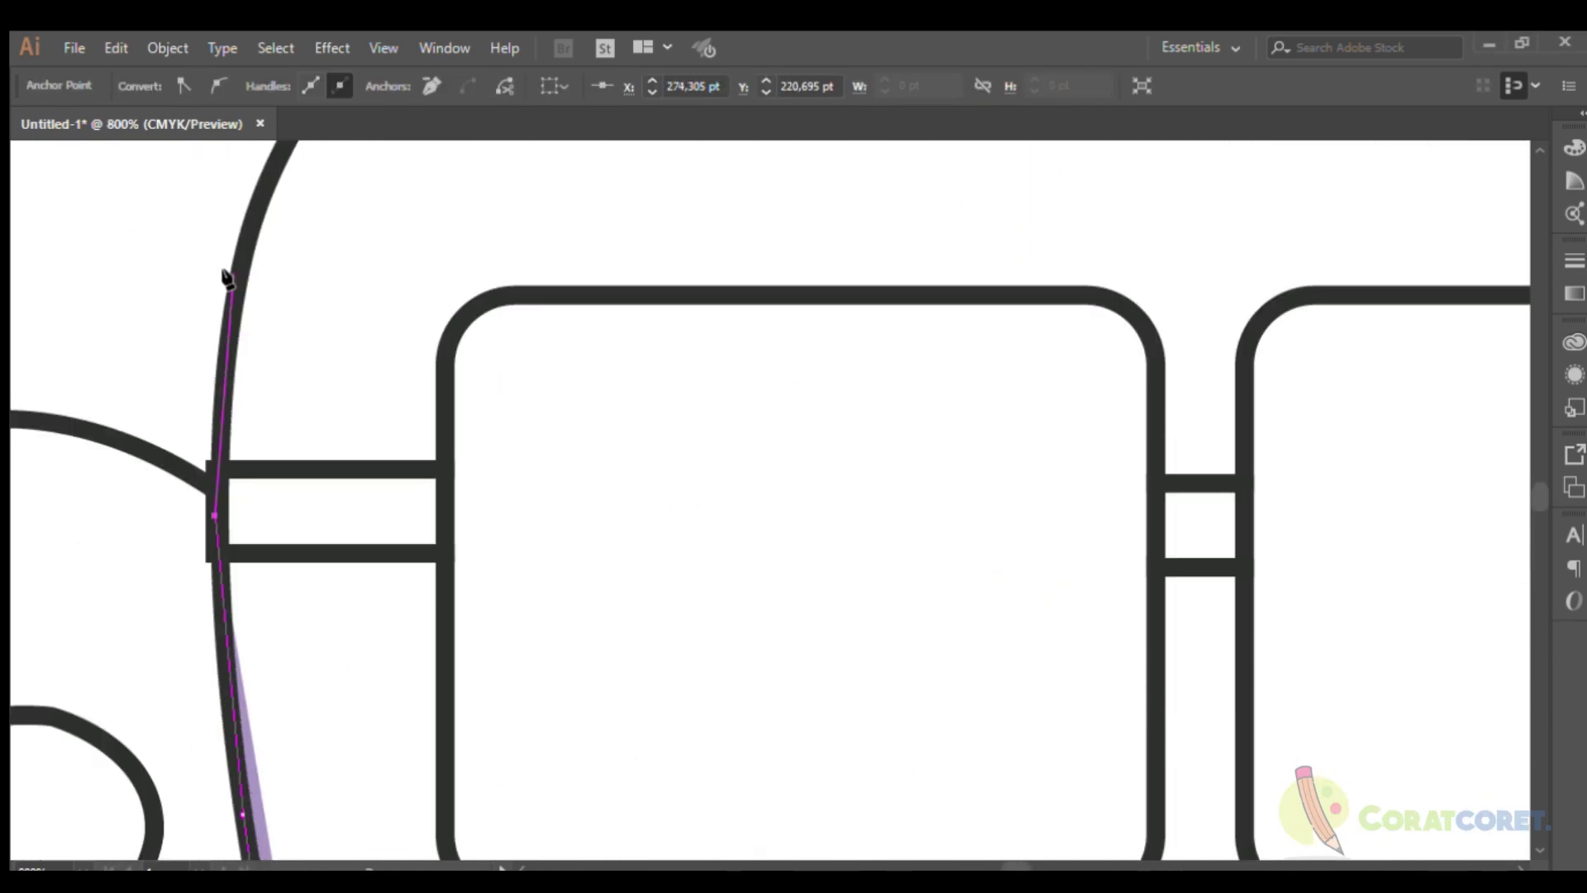
pyautogui.click(284, 337)
pyautogui.click(479, 289)
pyautogui.scroll(1, 903, 260)
pyautogui.click(694, 327)
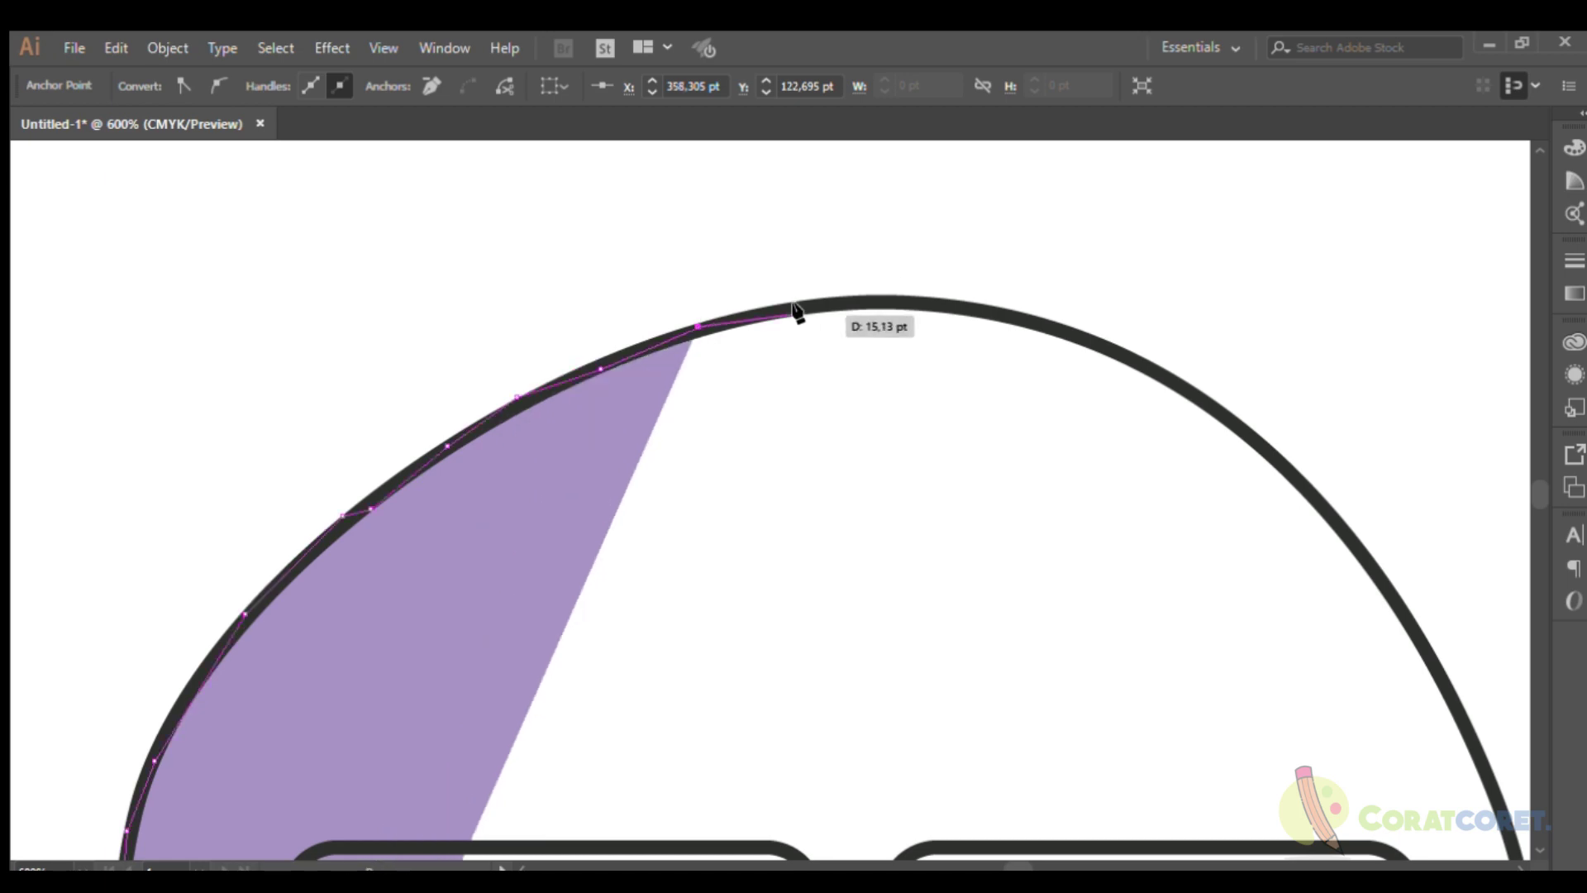
pyautogui.click(854, 306)
pyautogui.click(1028, 326)
pyautogui.click(1118, 347)
pyautogui.moveTo(1232, 427); pyautogui.dragTo(859, 302)
pyautogui.click(992, 425)
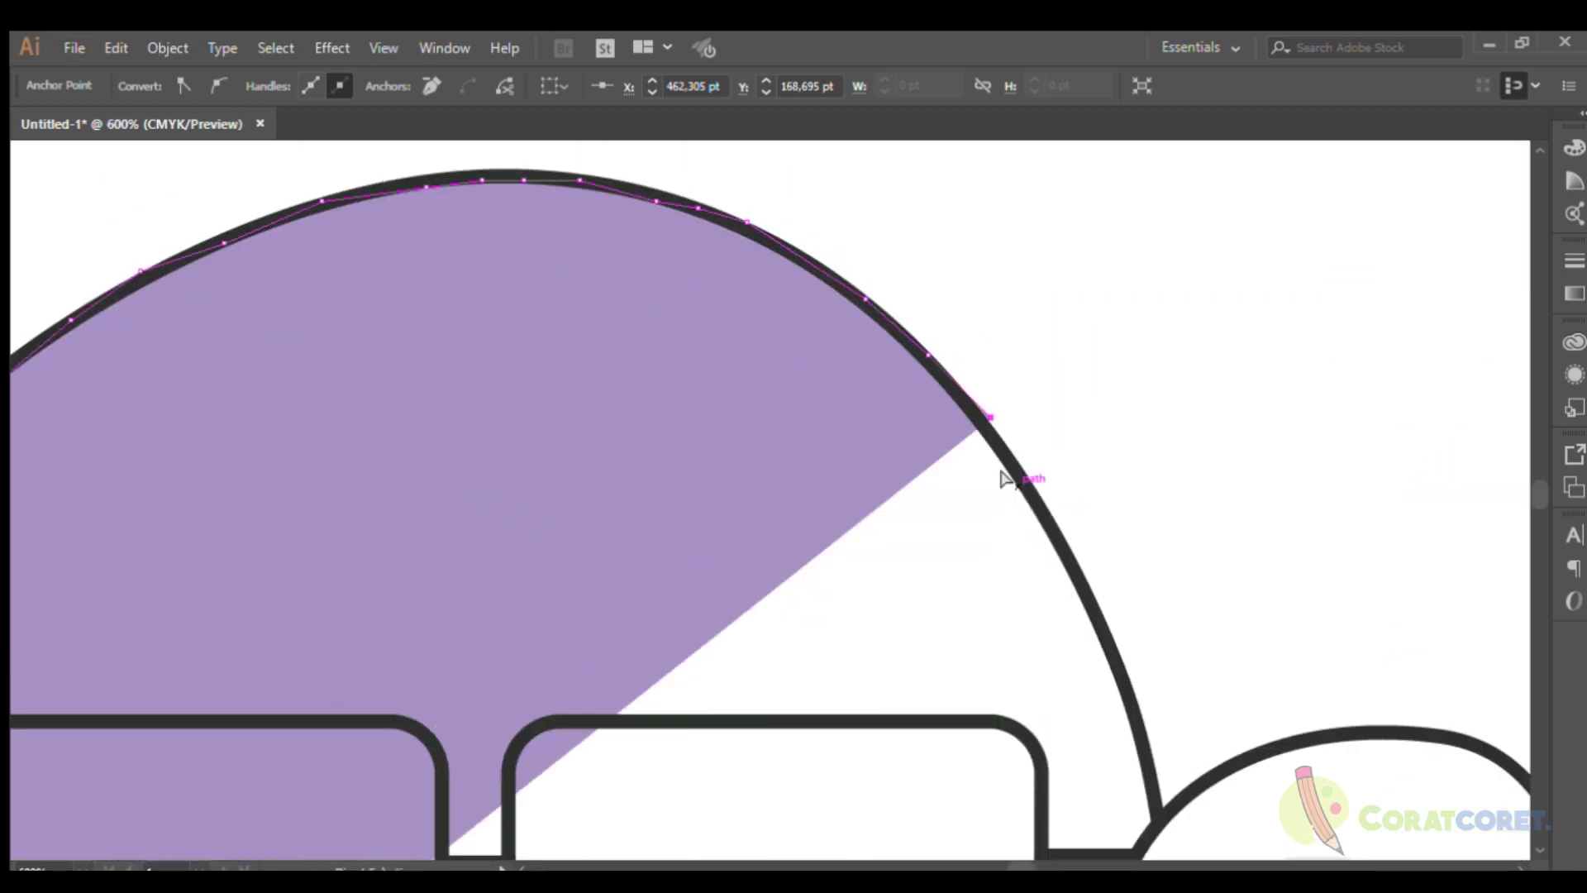
pyautogui.click(1099, 620)
pyautogui.scroll(-2, 1157, 703)
pyautogui.click(1151, 638)
# Finish the head shape along its bottom edge and close it so it fills purple.
pyautogui.scroll(-3, 1133, 807)
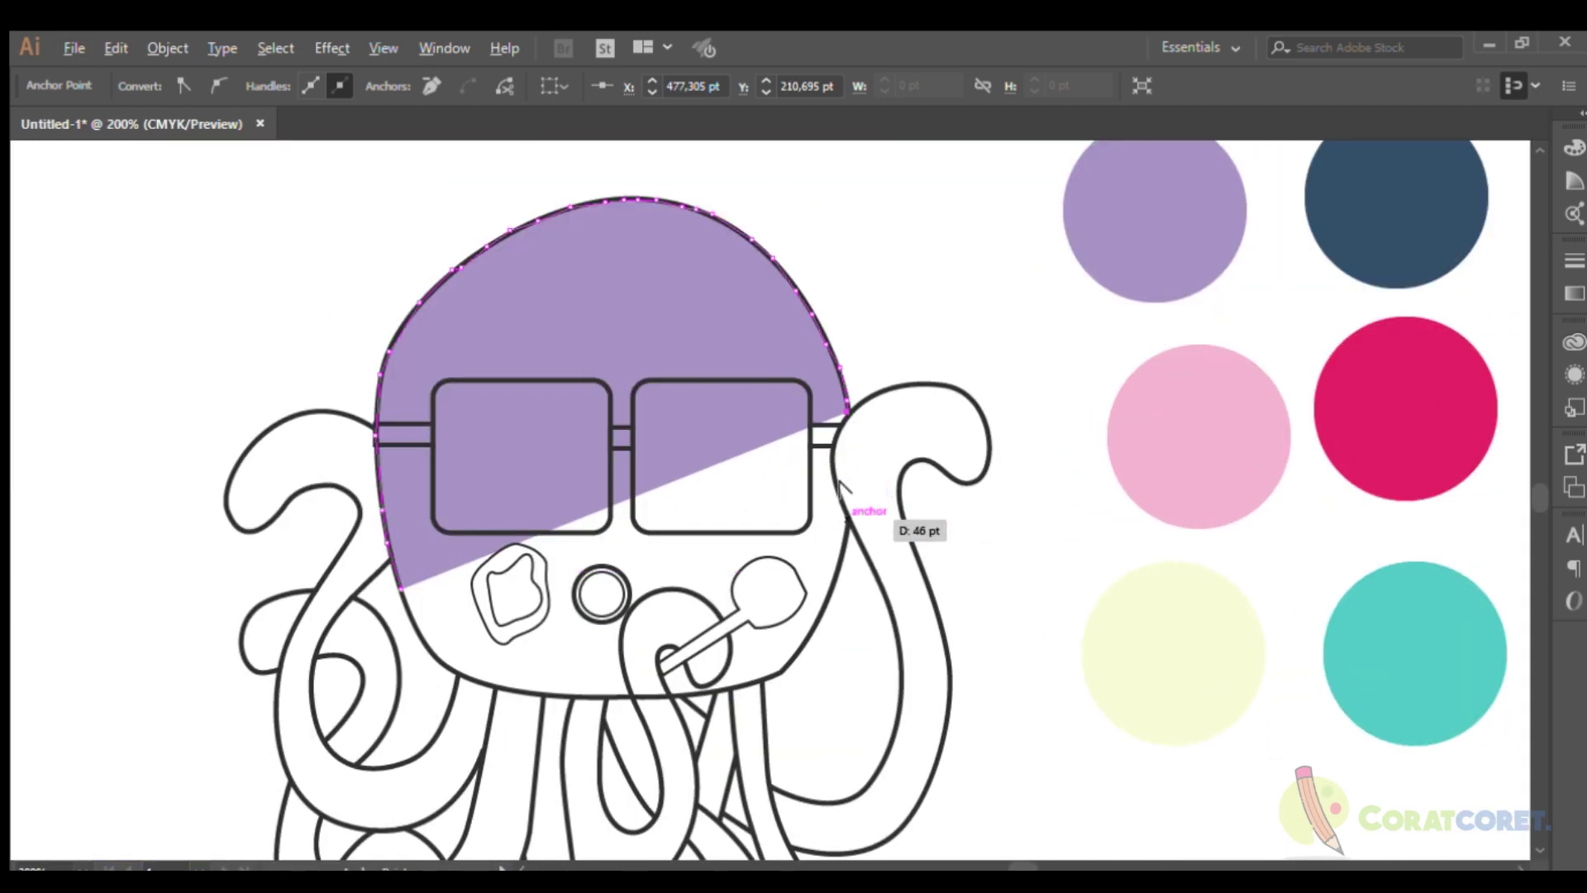
pyautogui.scroll(1, 864, 513)
pyautogui.scroll(3, 850, 421)
pyautogui.click(843, 616)
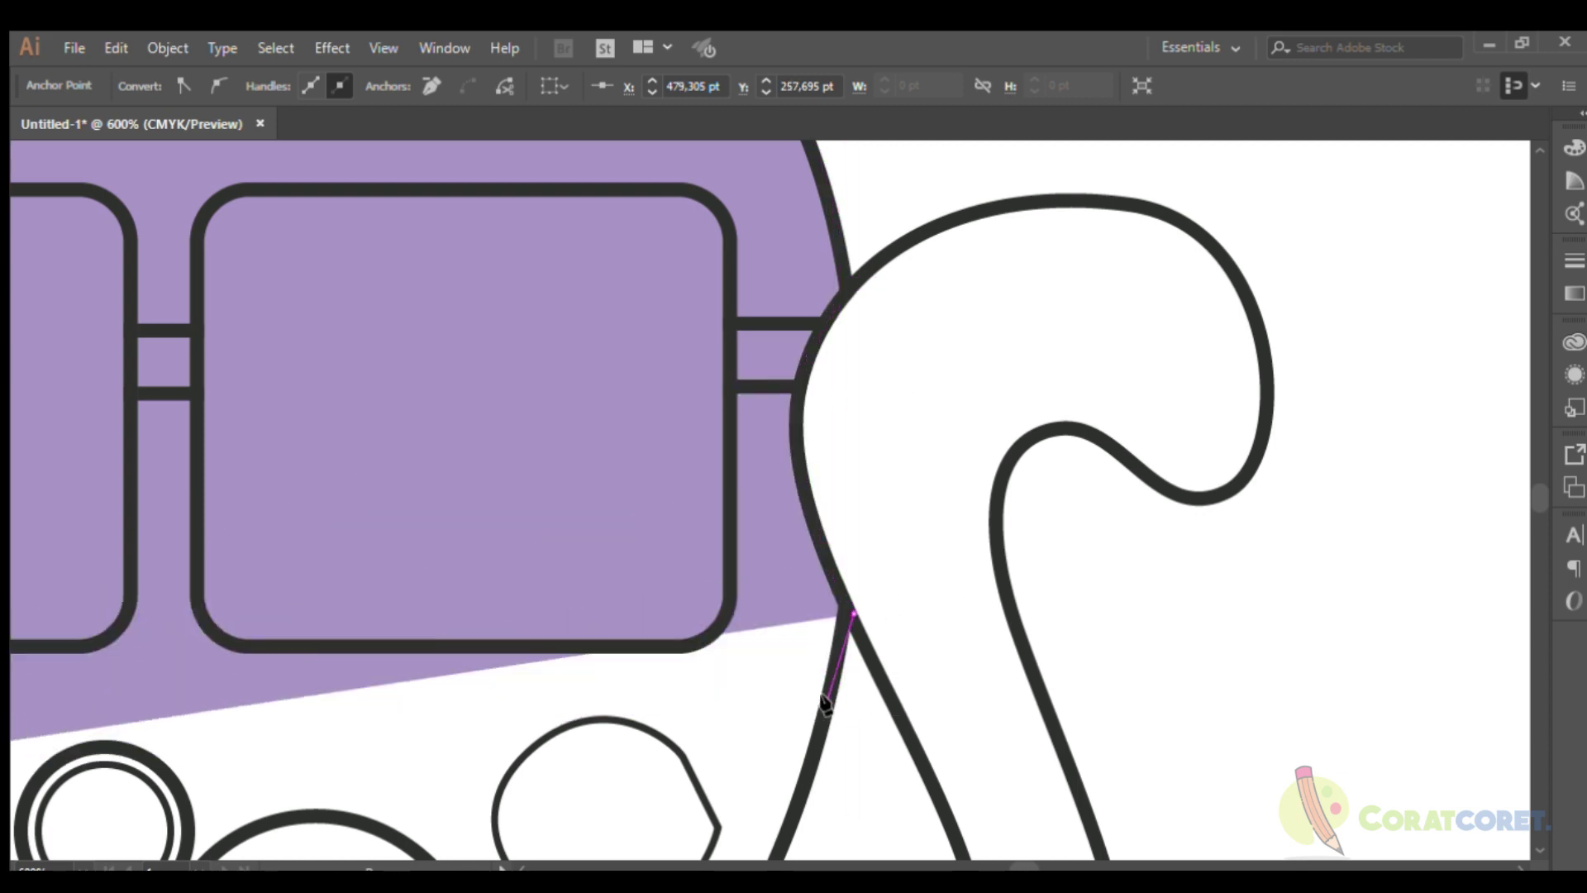
pyautogui.scroll(-3, 843, 616)
pyautogui.click(691, 649)
pyautogui.scroll(-3, 685, 659)
pyautogui.scroll(3, 463, 711)
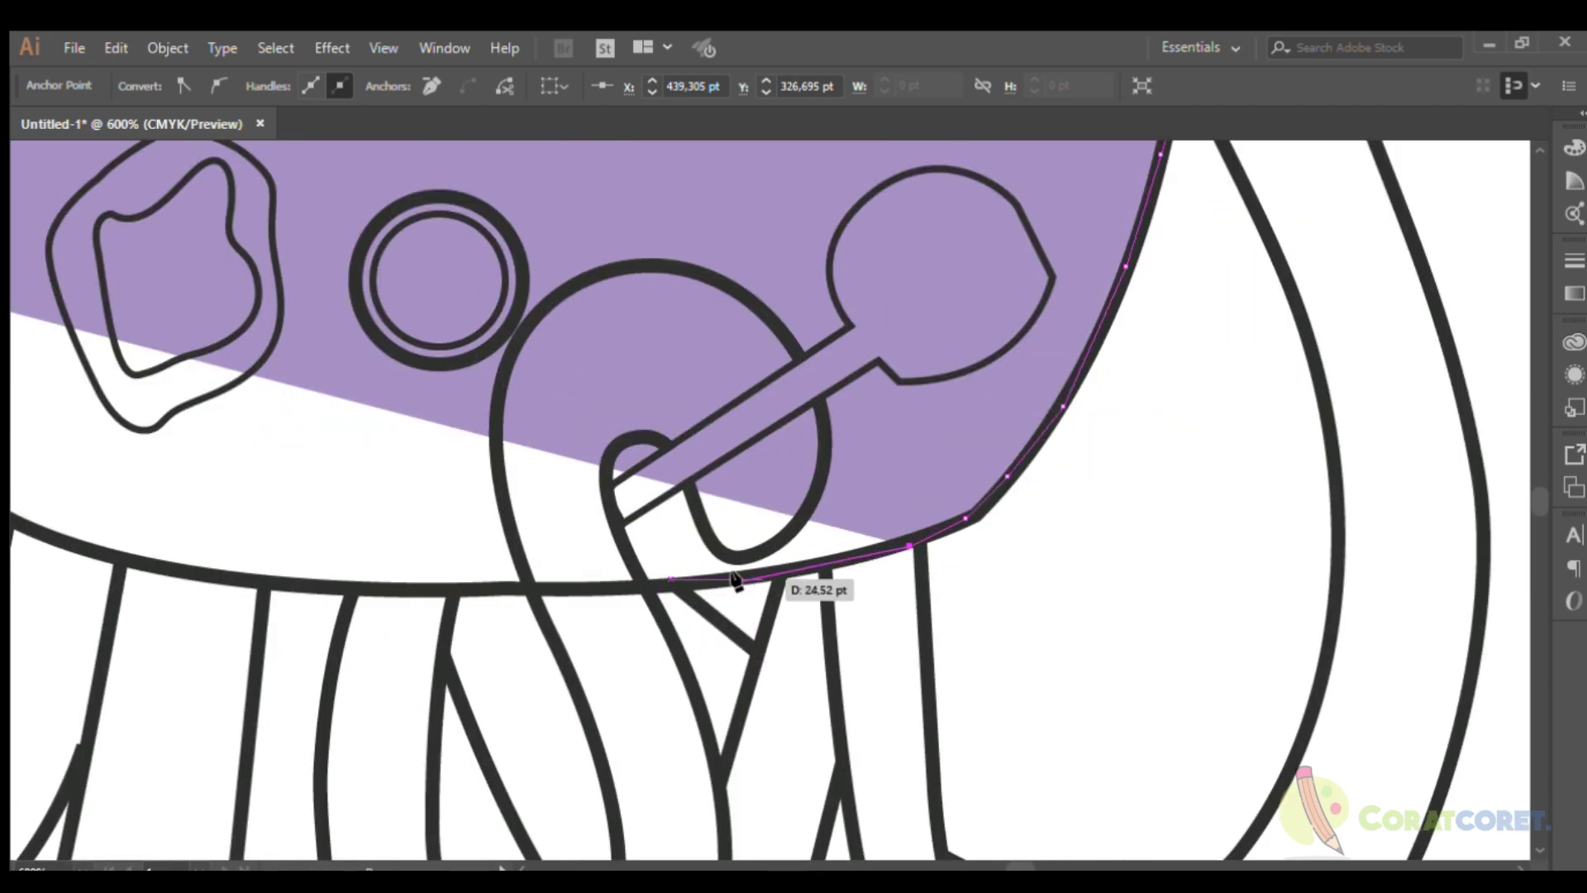
pyautogui.click(729, 567)
pyautogui.click(408, 573)
pyautogui.scroll(-2, 166, 550)
pyautogui.scroll(2, 355, 525)
pyautogui.click(196, 411)
pyautogui.click(134, 251)
pyautogui.scroll(-3, 709, 585)
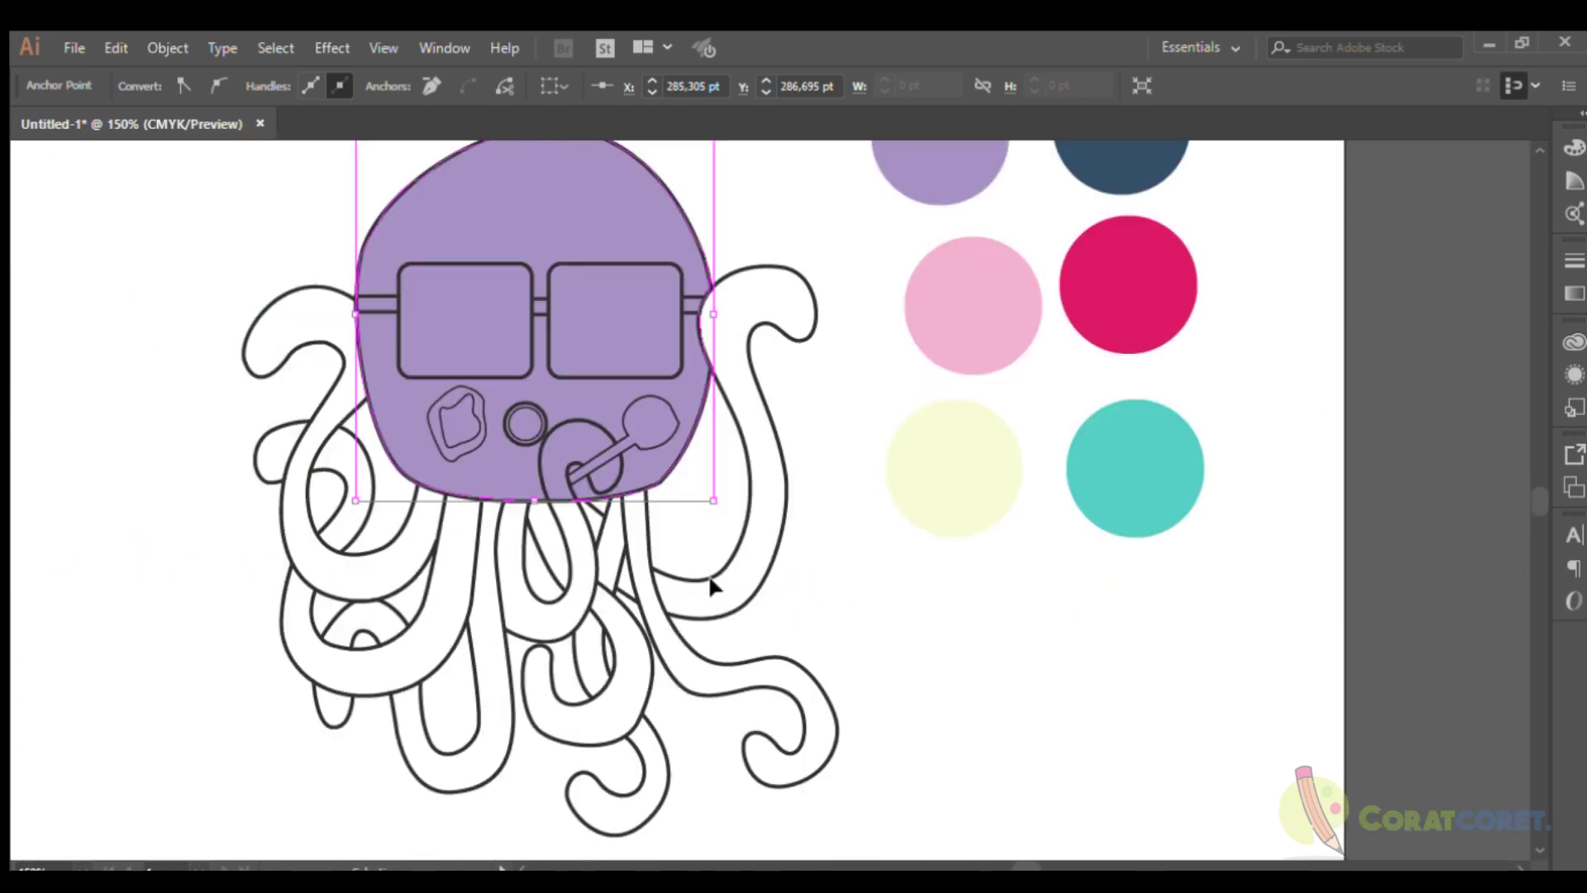
pyautogui.keyDown('ctrl'); pyautogui.click(831, 567); pyautogui.keyUp('ctrl')
# Trace the left tentacle's lower curve, left loop edge and outer tip in purple.
pyautogui.scroll(-1, 831, 567)
pyautogui.scroll(-1, 968, 370)
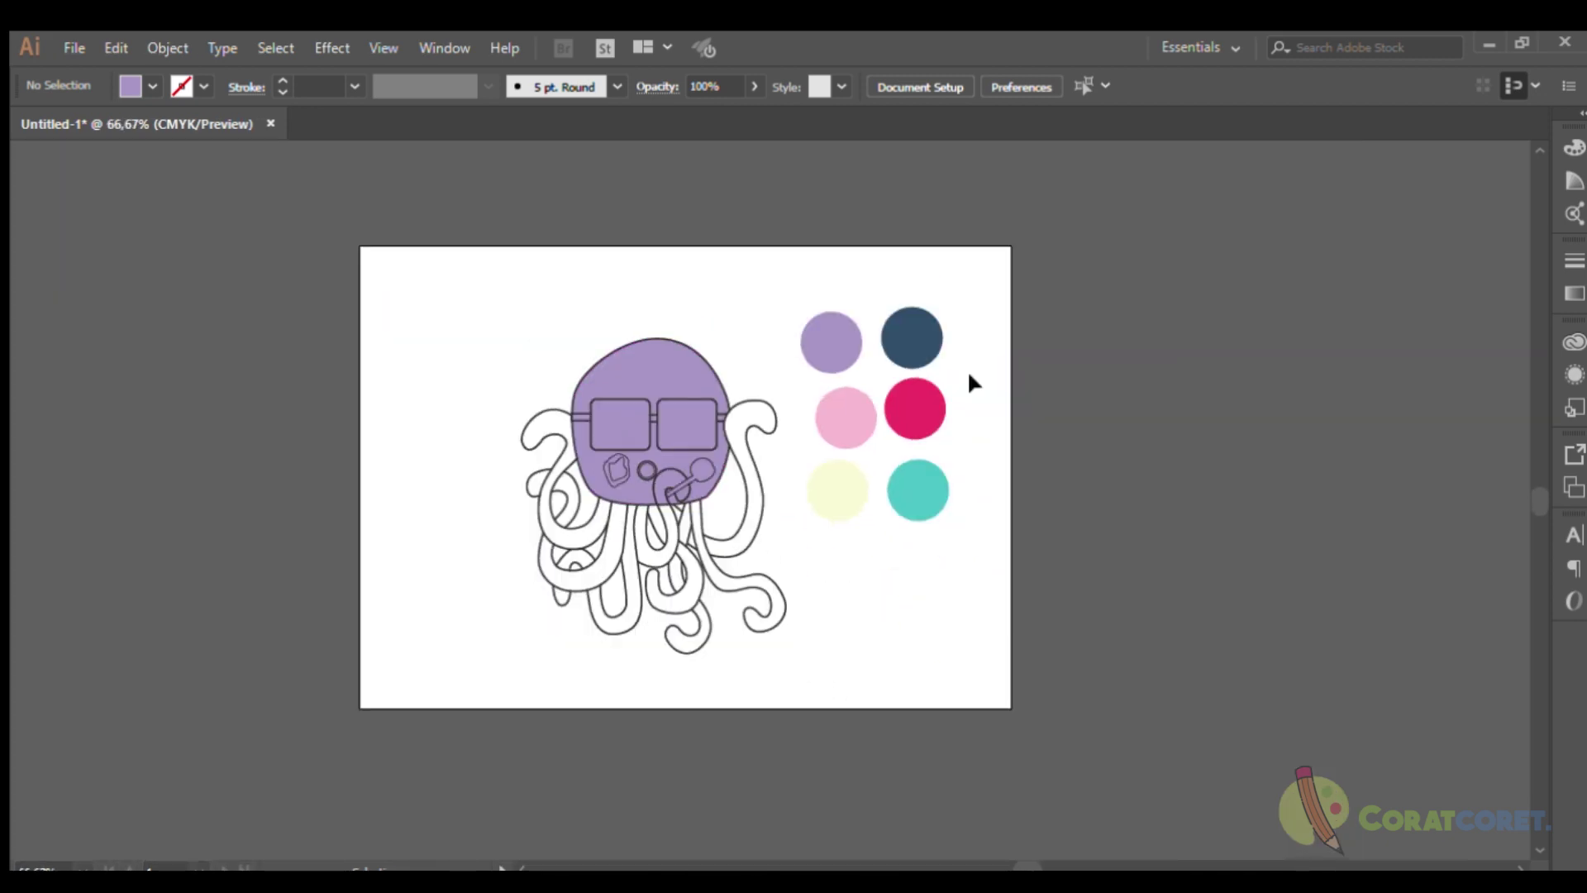
pyautogui.scroll(2, 597, 476)
pyautogui.scroll(2, 603, 507)
pyautogui.scroll(1, 583, 412)
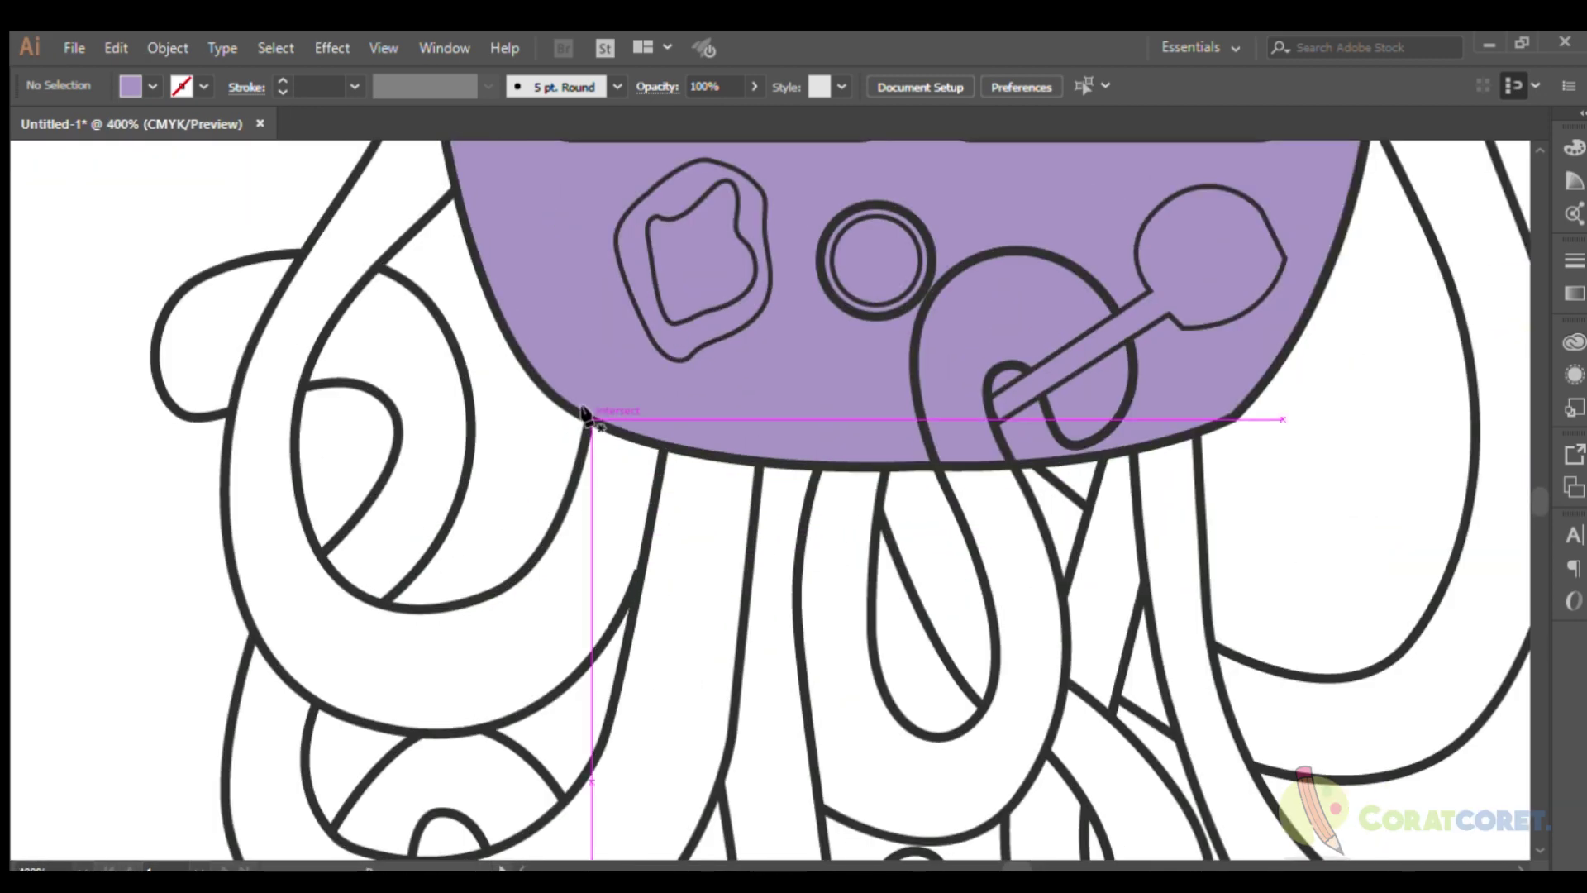
pyautogui.click(583, 412)
pyautogui.scroll(1, 543, 496)
pyautogui.moveTo(324, 648); pyautogui.dragTo(277, 645)
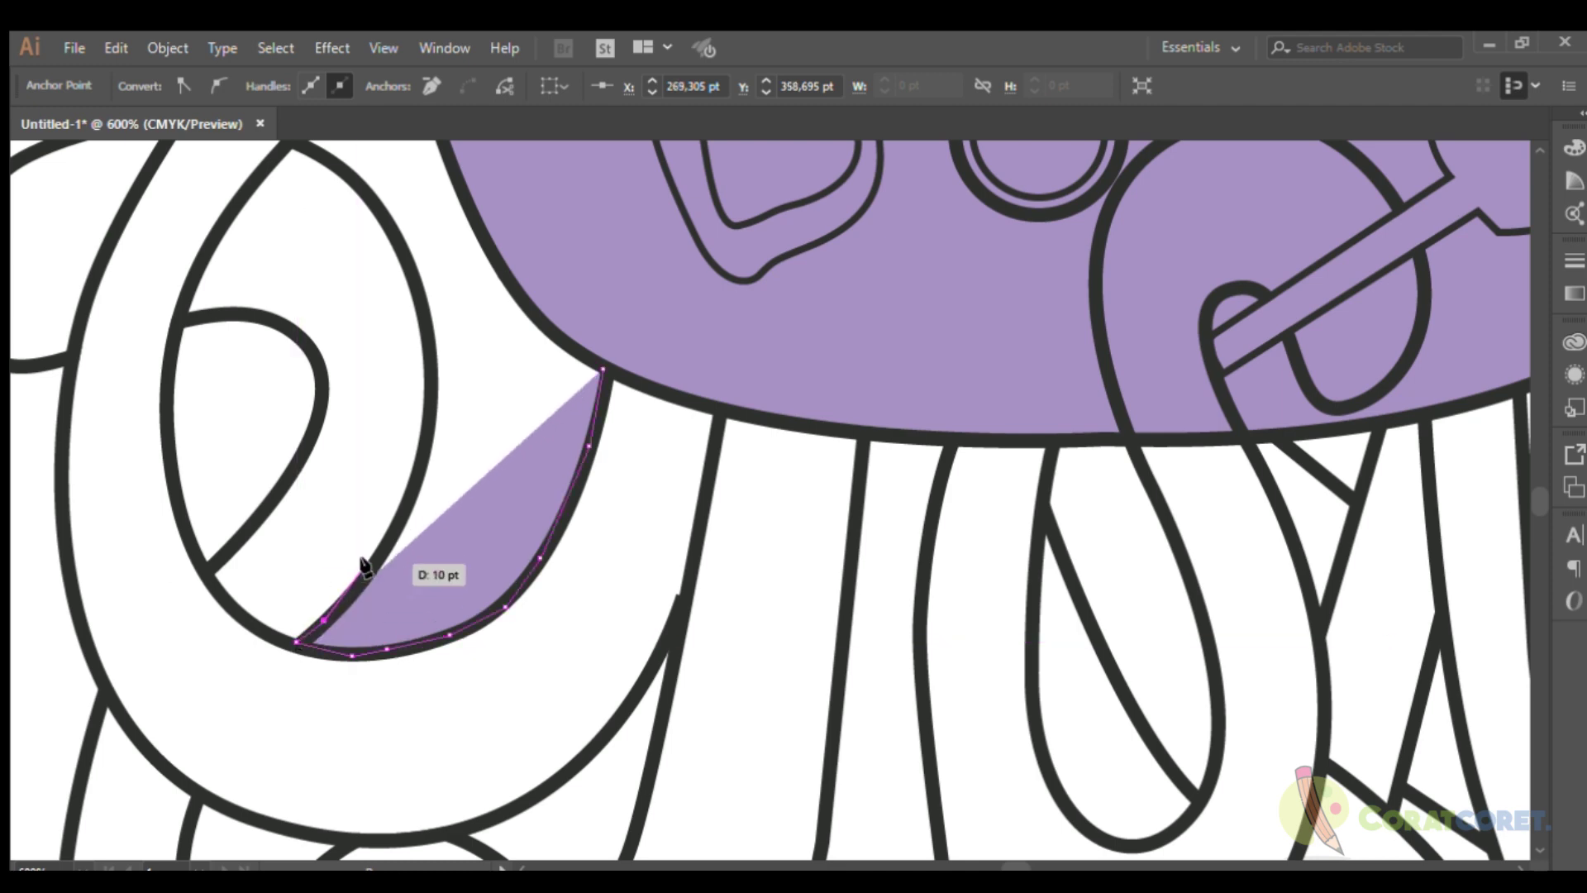
pyautogui.moveTo(206, 584); pyautogui.dragTo(186, 539)
pyautogui.click(171, 419)
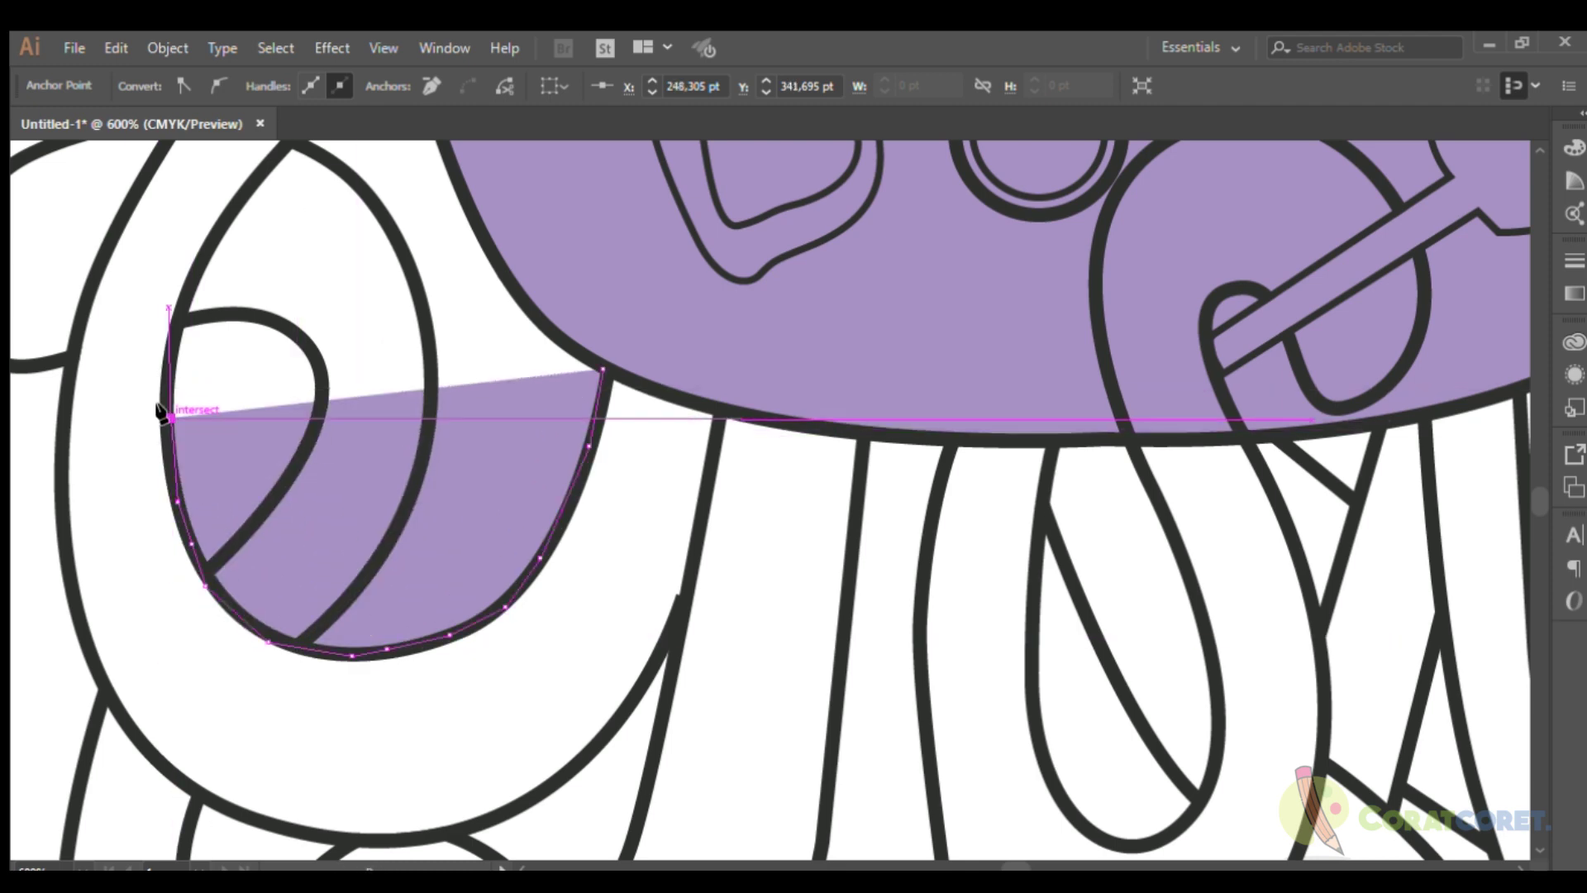
pyautogui.scroll(2, 171, 419)
pyautogui.click(170, 466)
pyautogui.scroll(2, 191, 463)
pyautogui.click(205, 494)
pyautogui.click(310, 372)
pyautogui.scroll(-2, 390, 390)
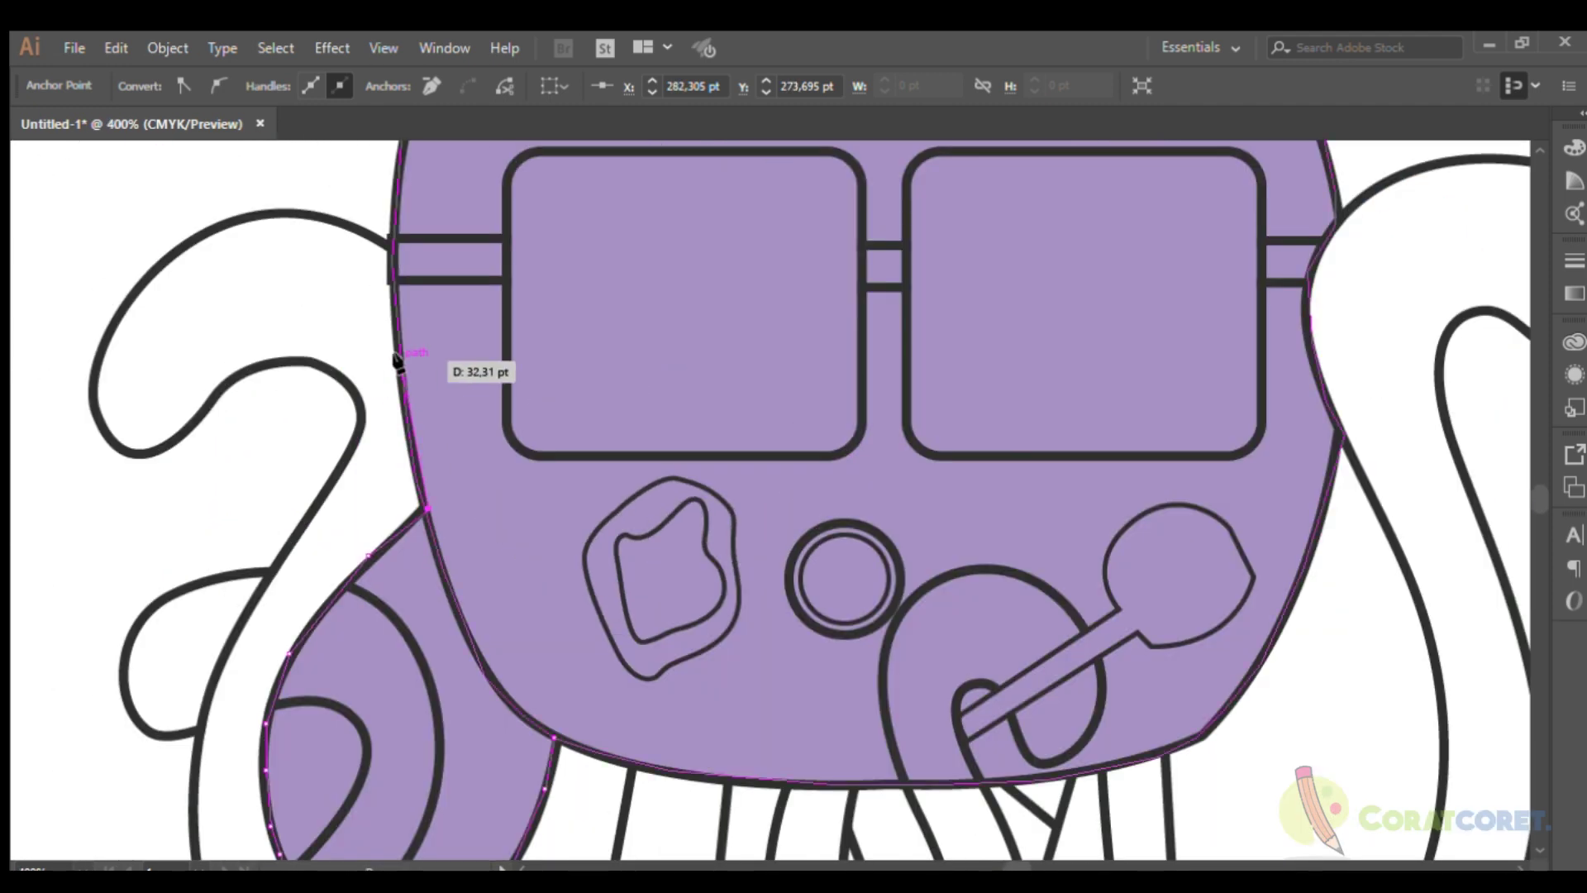
pyautogui.scroll(3, 443, 354)
pyautogui.click(222, 184)
pyautogui.scroll(-1, 256, 298)
pyautogui.click(266, 255)
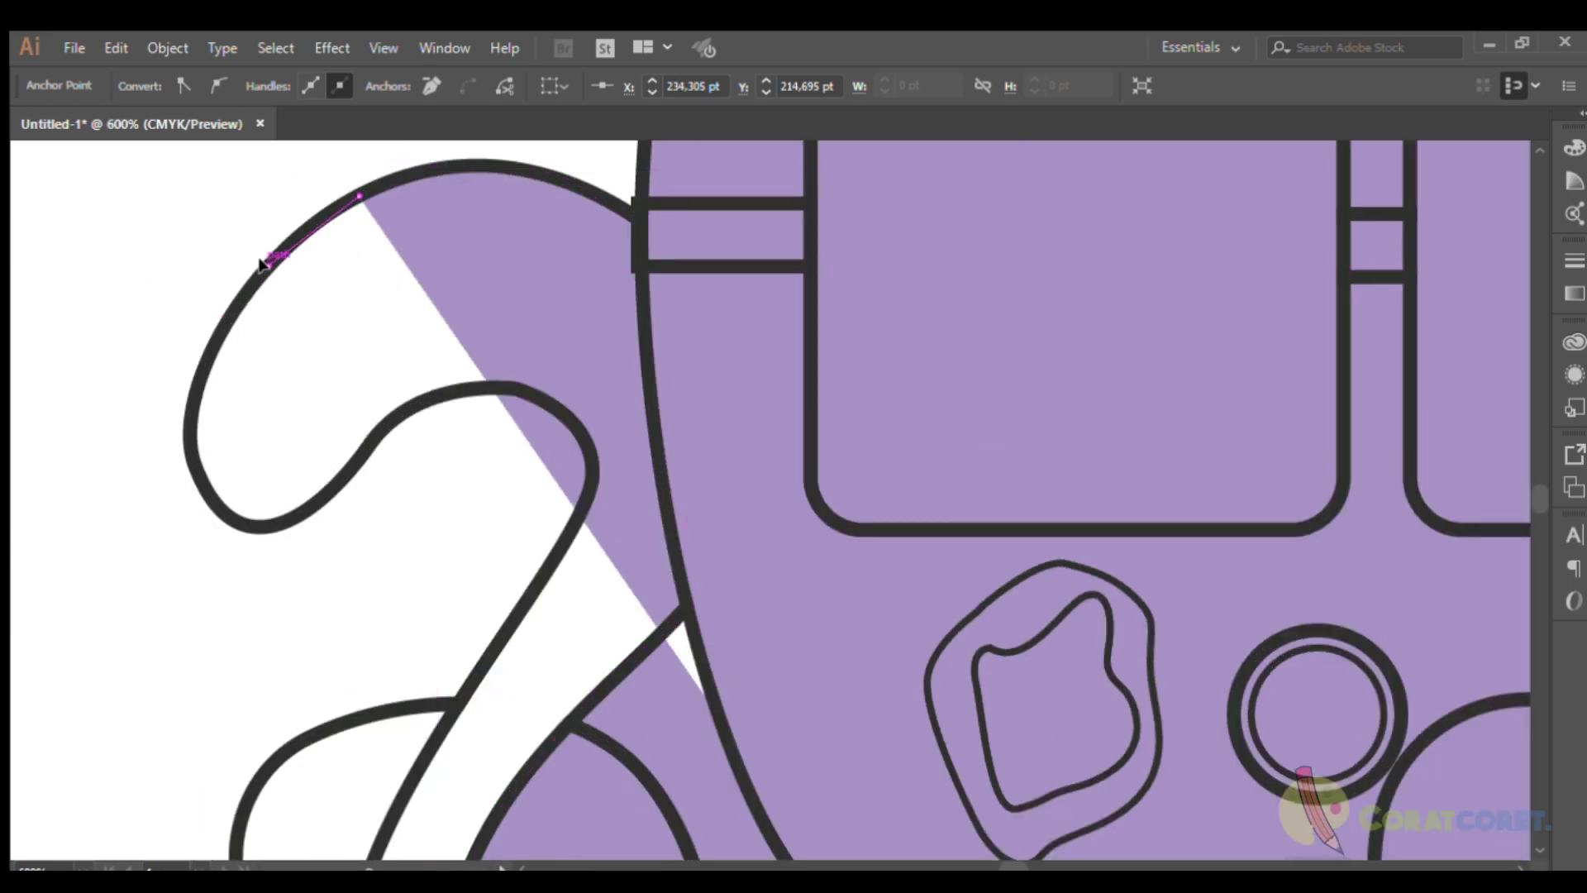
pyautogui.moveTo(217, 509); pyautogui.dragTo(222, 520)
# Trace the tentacle's inner edge and loop bottom, closing the purple tentacle shape.
pyautogui.click(281, 526)
pyautogui.click(470, 386)
pyautogui.click(588, 463)
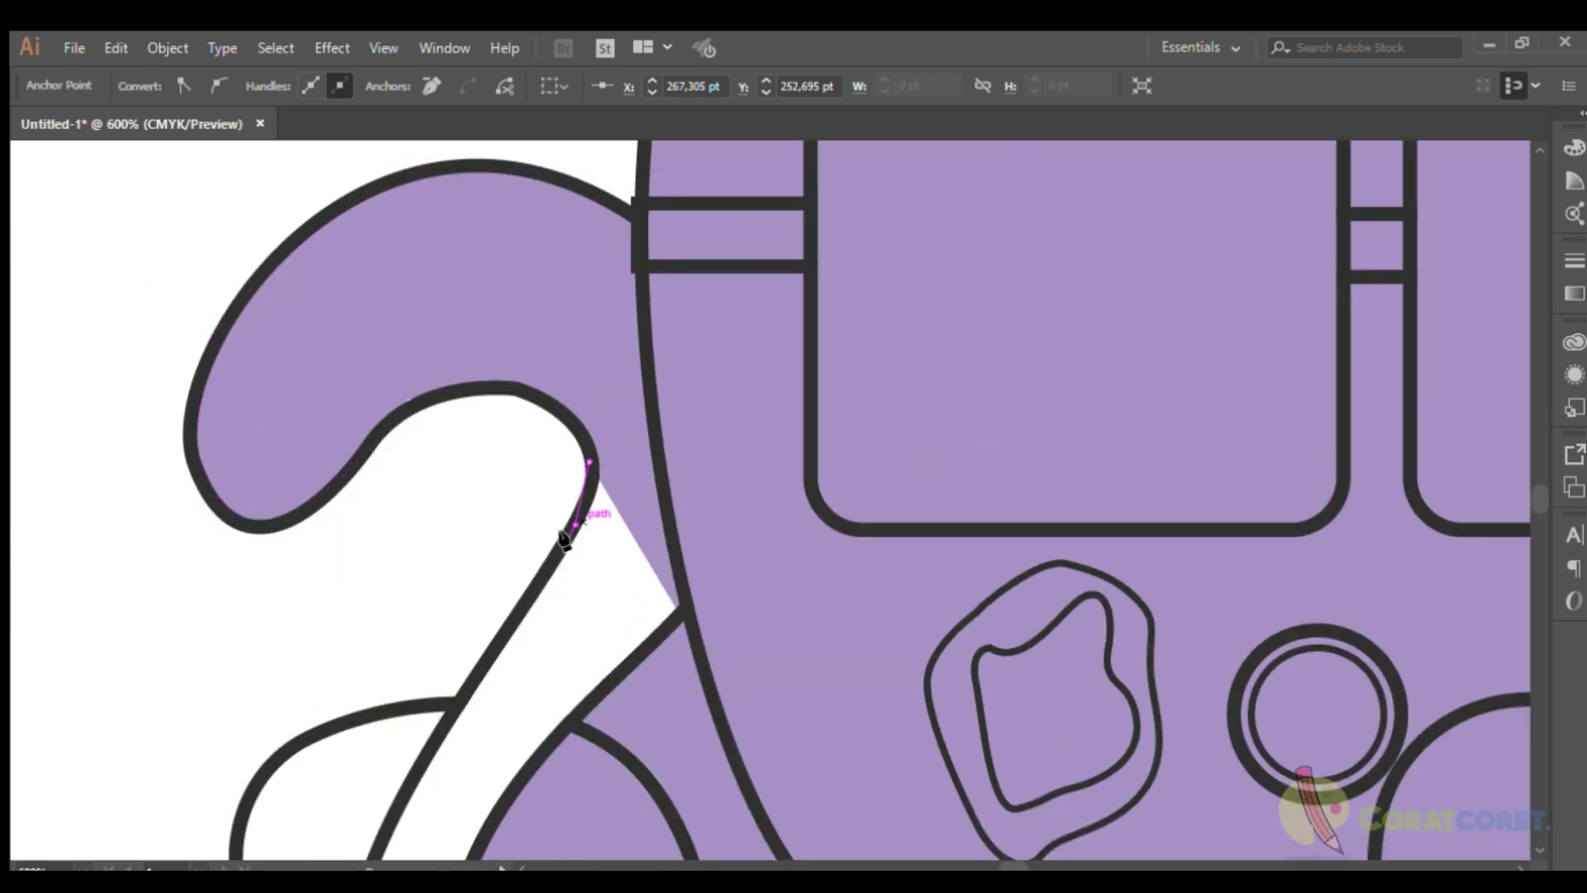
pyautogui.click(505, 624)
pyautogui.scroll(-2, 463, 677)
pyautogui.click(401, 657)
pyautogui.scroll(-3, 389, 653)
pyautogui.click(351, 512)
pyautogui.scroll(-3, 354, 595)
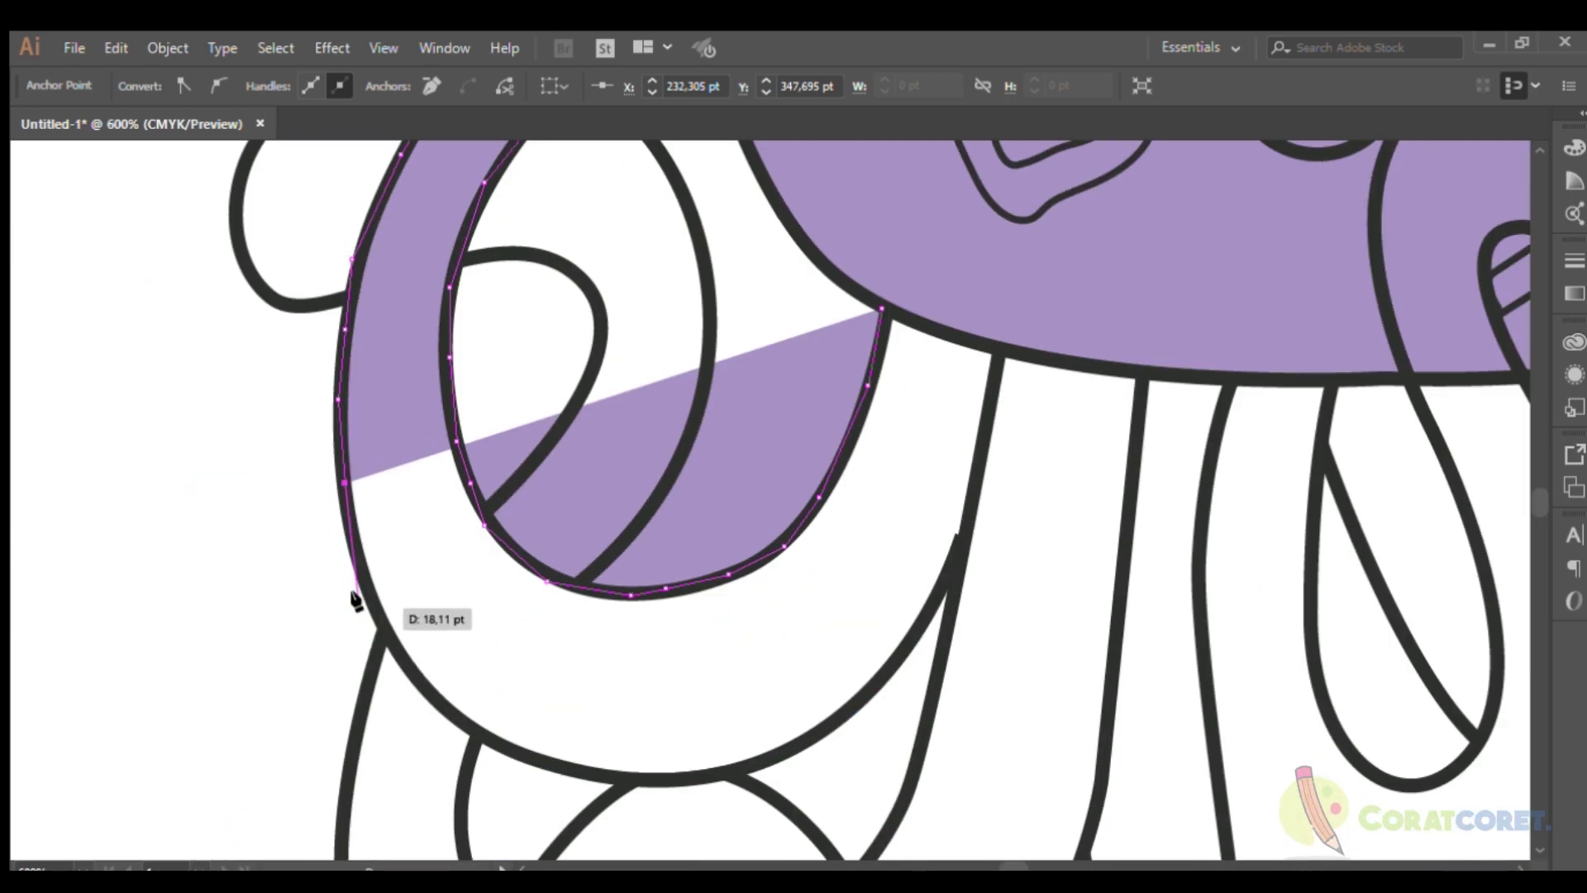
pyautogui.click(367, 581)
pyautogui.click(484, 734)
pyautogui.click(694, 768)
pyautogui.click(743, 770)
pyautogui.click(804, 749)
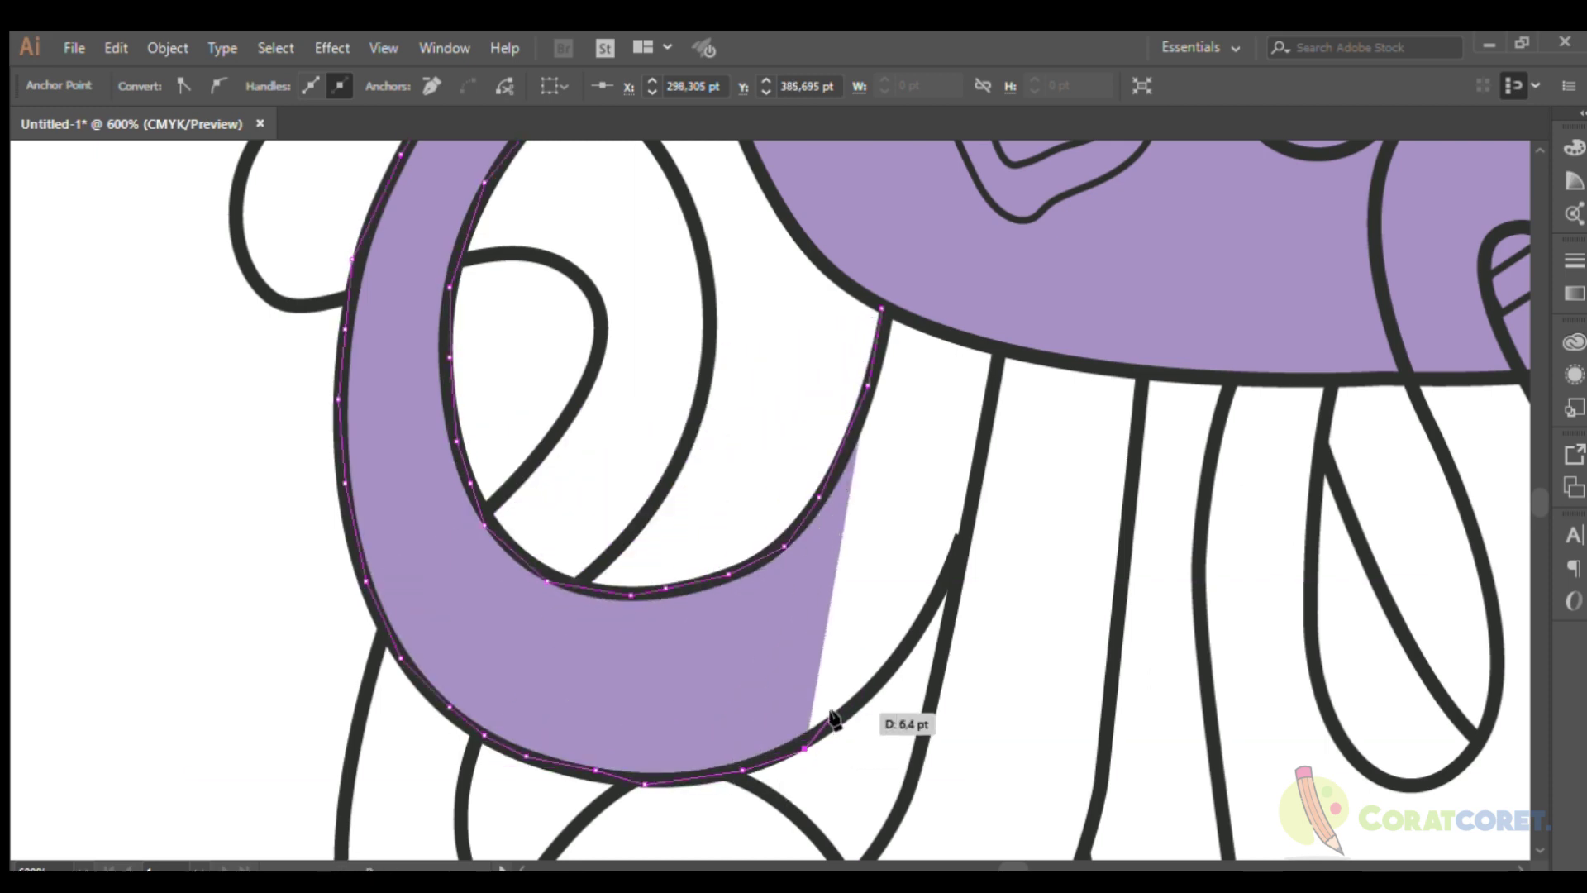
pyautogui.click(916, 643)
pyautogui.click(965, 553)
pyautogui.click(1006, 349)
pyautogui.click(881, 308)
# Draw a lavender rectangle over the octopus and select it together with the outlines.
pyautogui.scroll(-5, 213, 344)
pyautogui.scroll(-3, 268, 433)
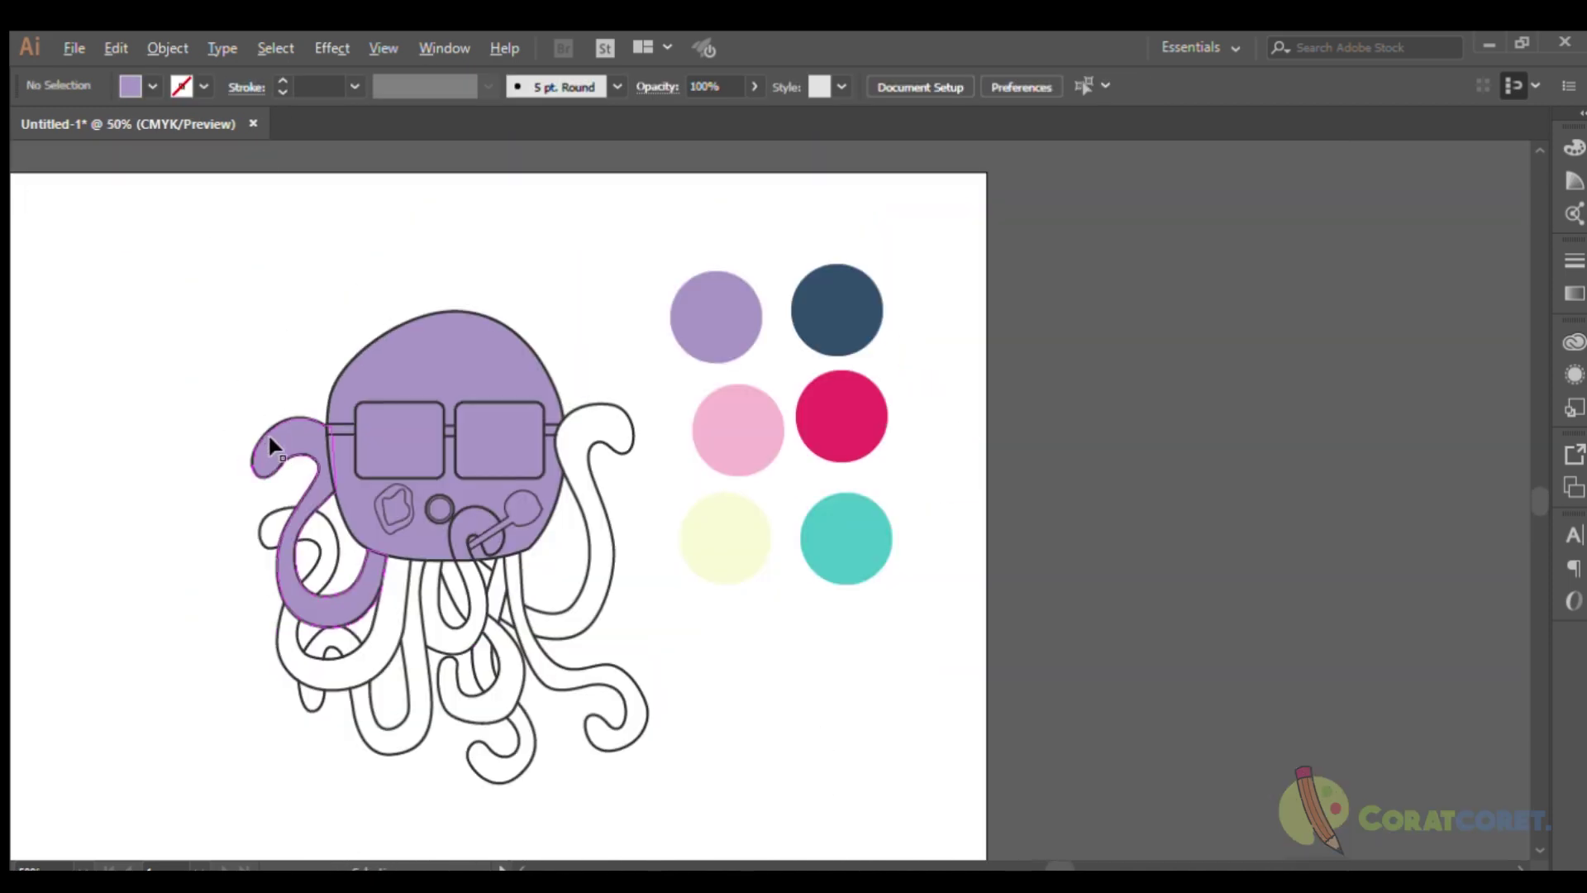
pyautogui.scroll(3, 325, 549)
pyautogui.click(266, 361)
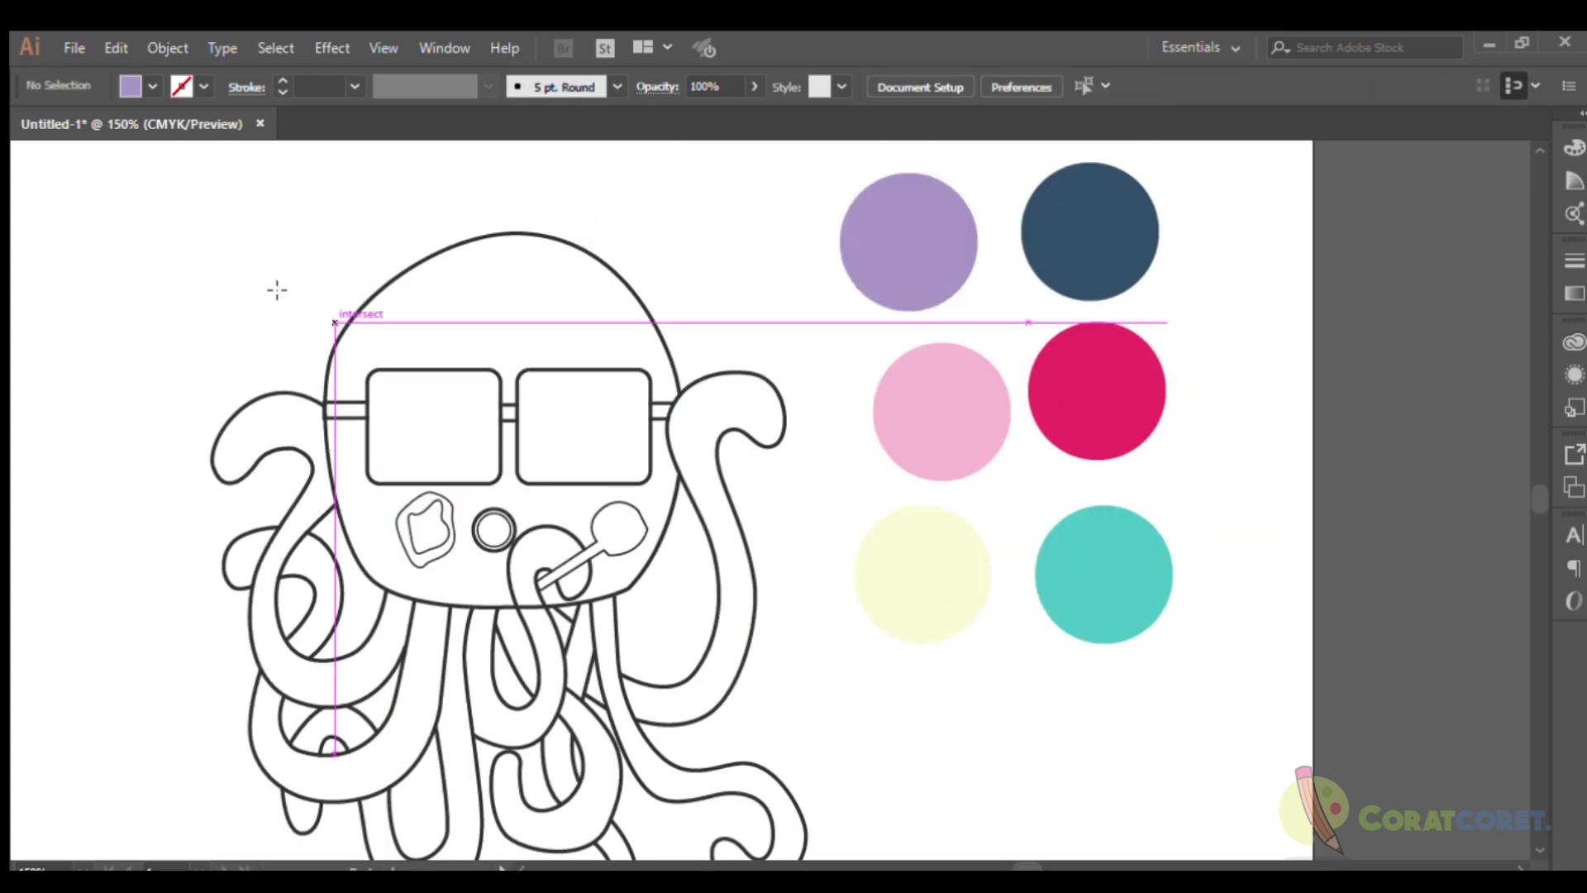
pyautogui.moveTo(177, 199); pyautogui.dragTo(821, 826)
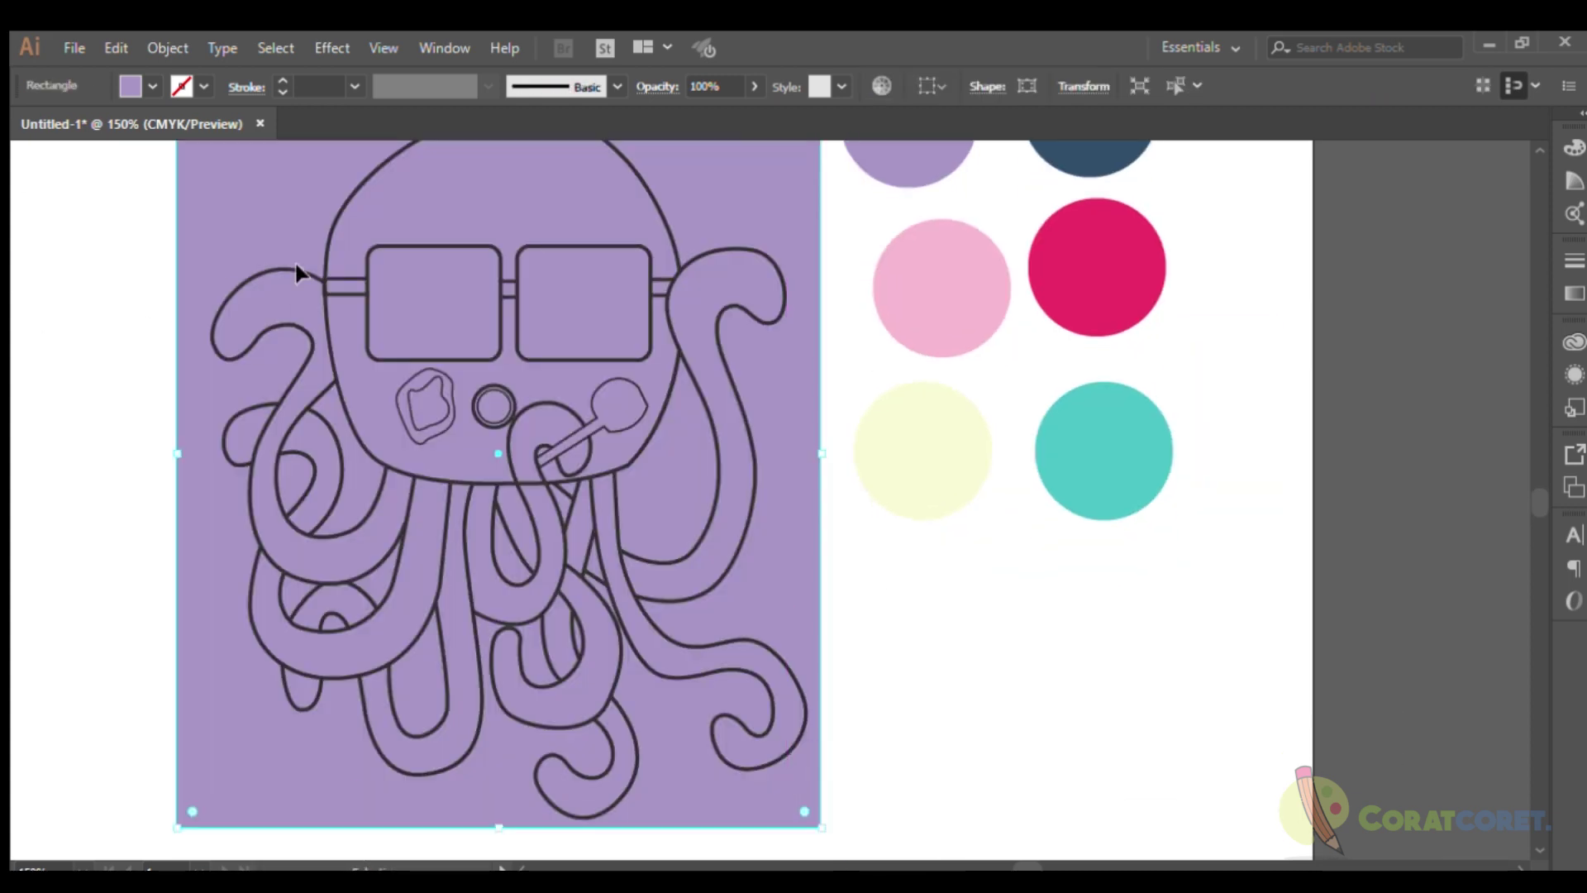
pyautogui.keyDown('shift'); pyautogui.click(756, 487); pyautogui.keyUp('shift')
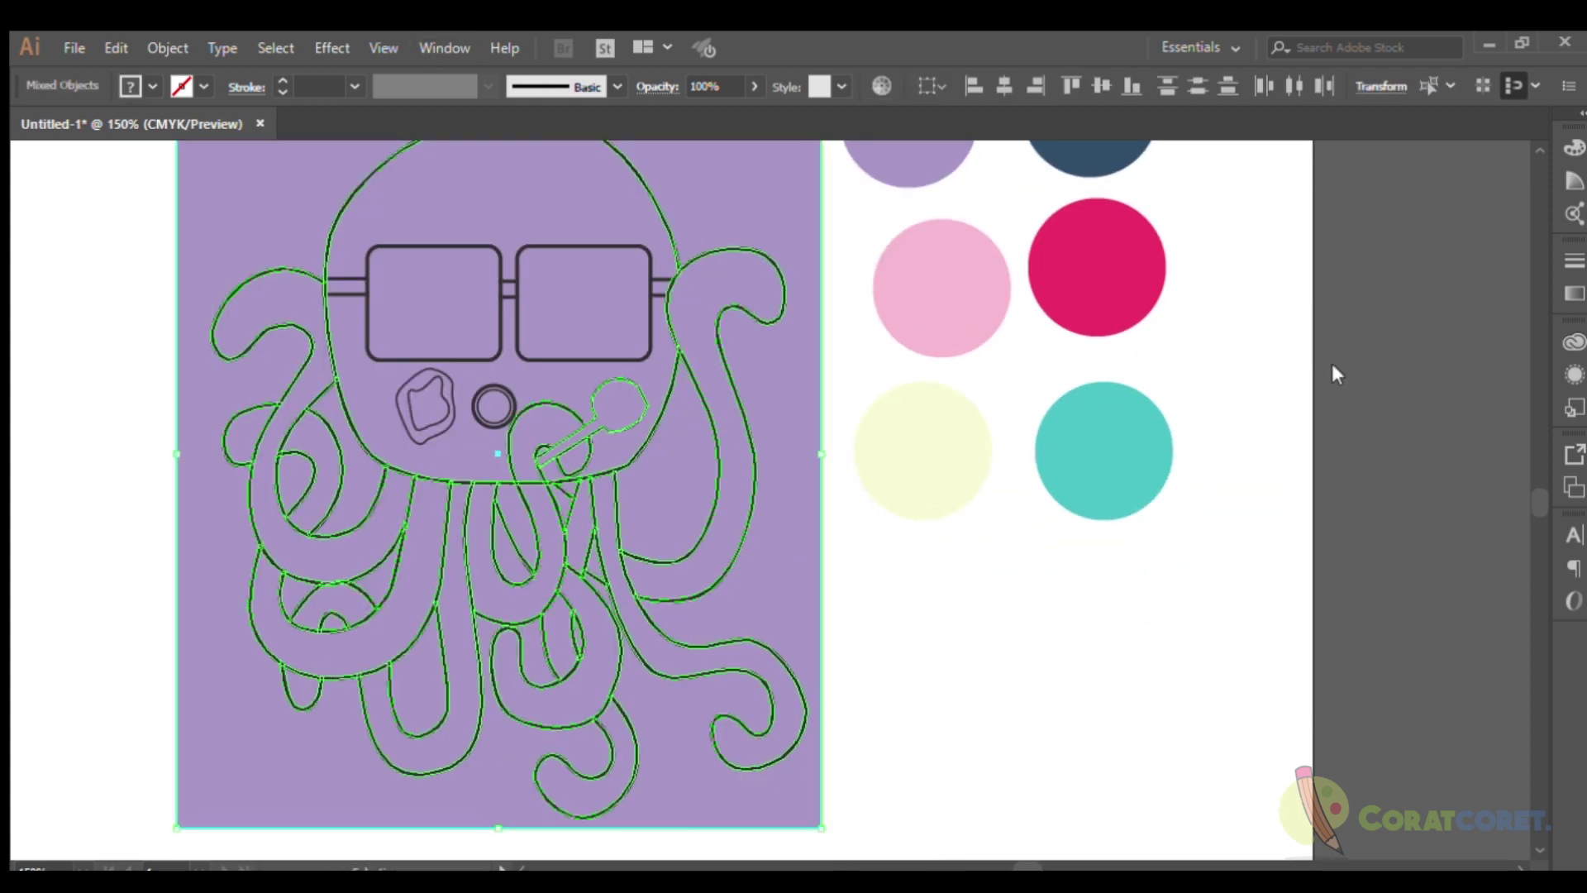
# Make the outlines and rectangle a Live Paint group (Ctrl+8) to paint body lavender, lollipop gold.
pyautogui.hotkey('ctrl', '8')
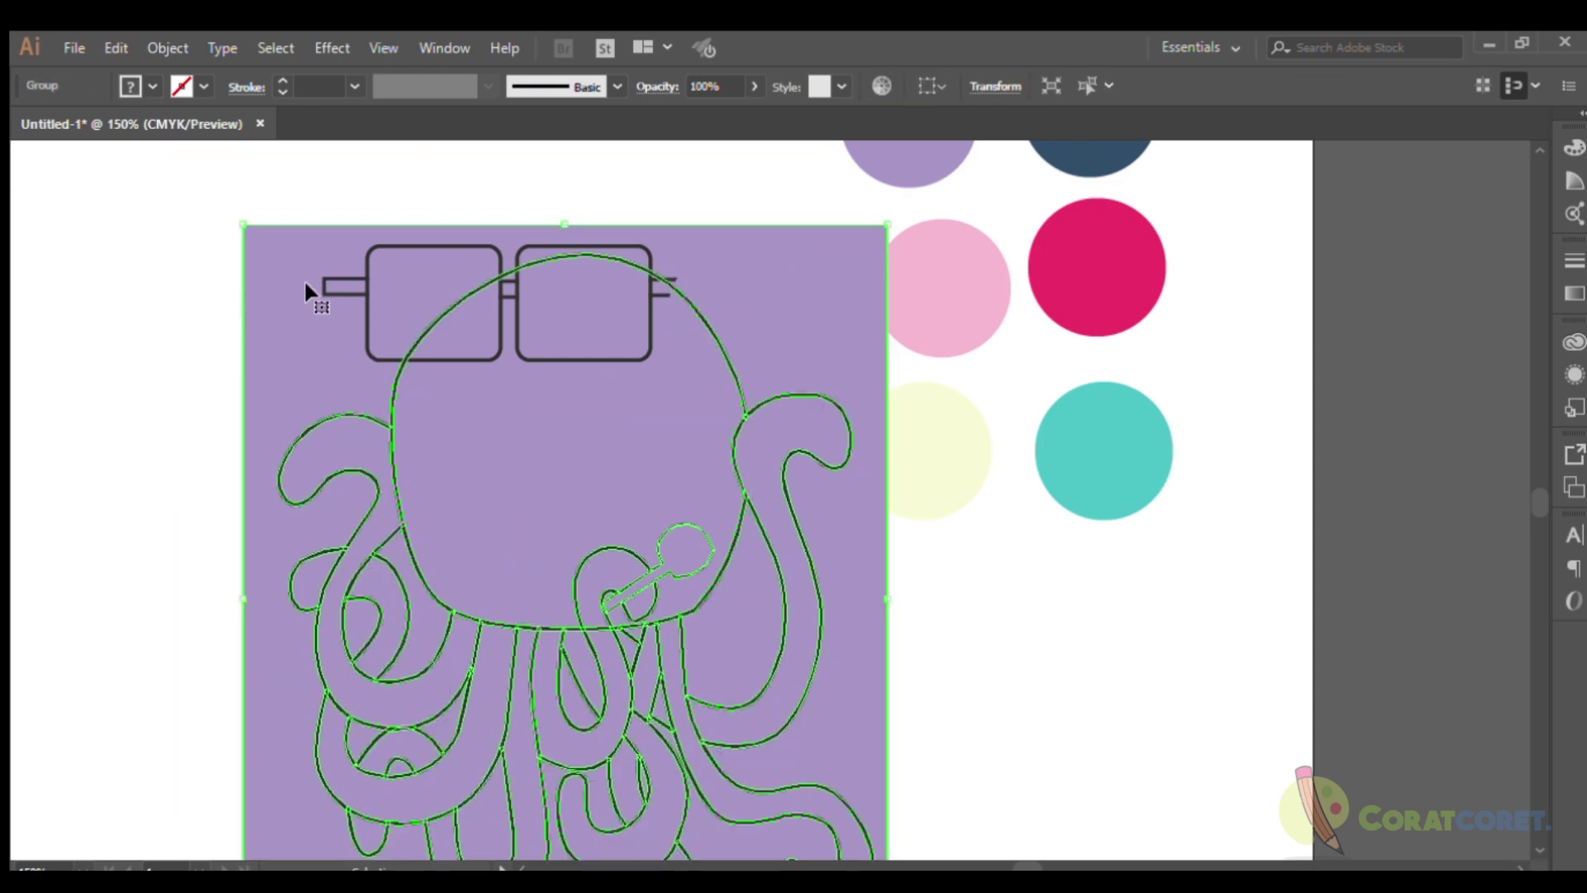
pyautogui.doubleClick(305, 280)
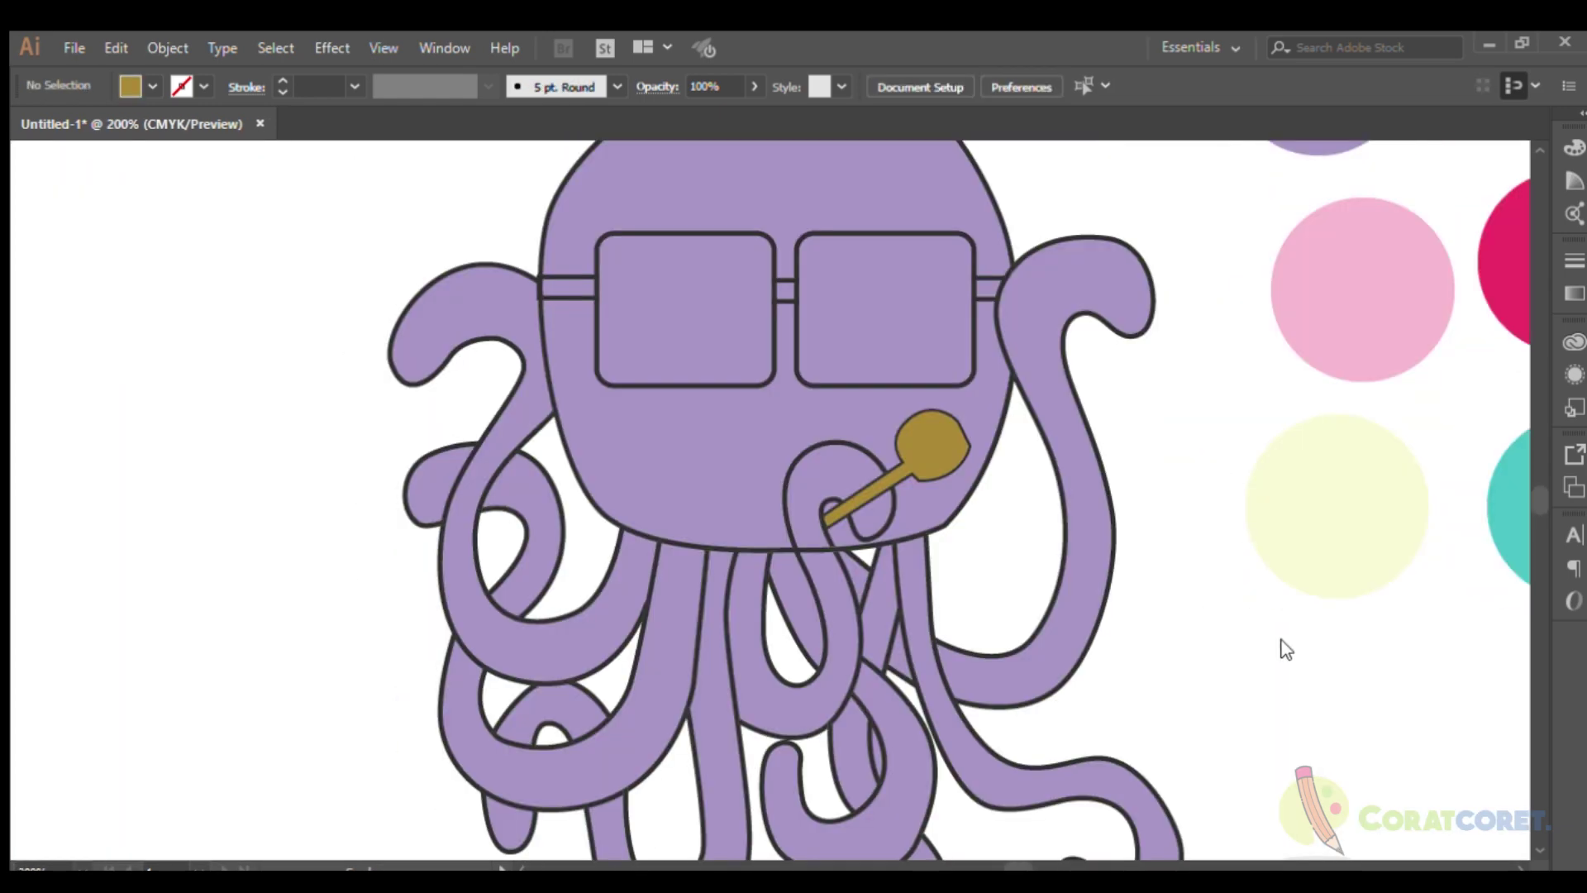
pyautogui.hotkey('ctrl', '-')
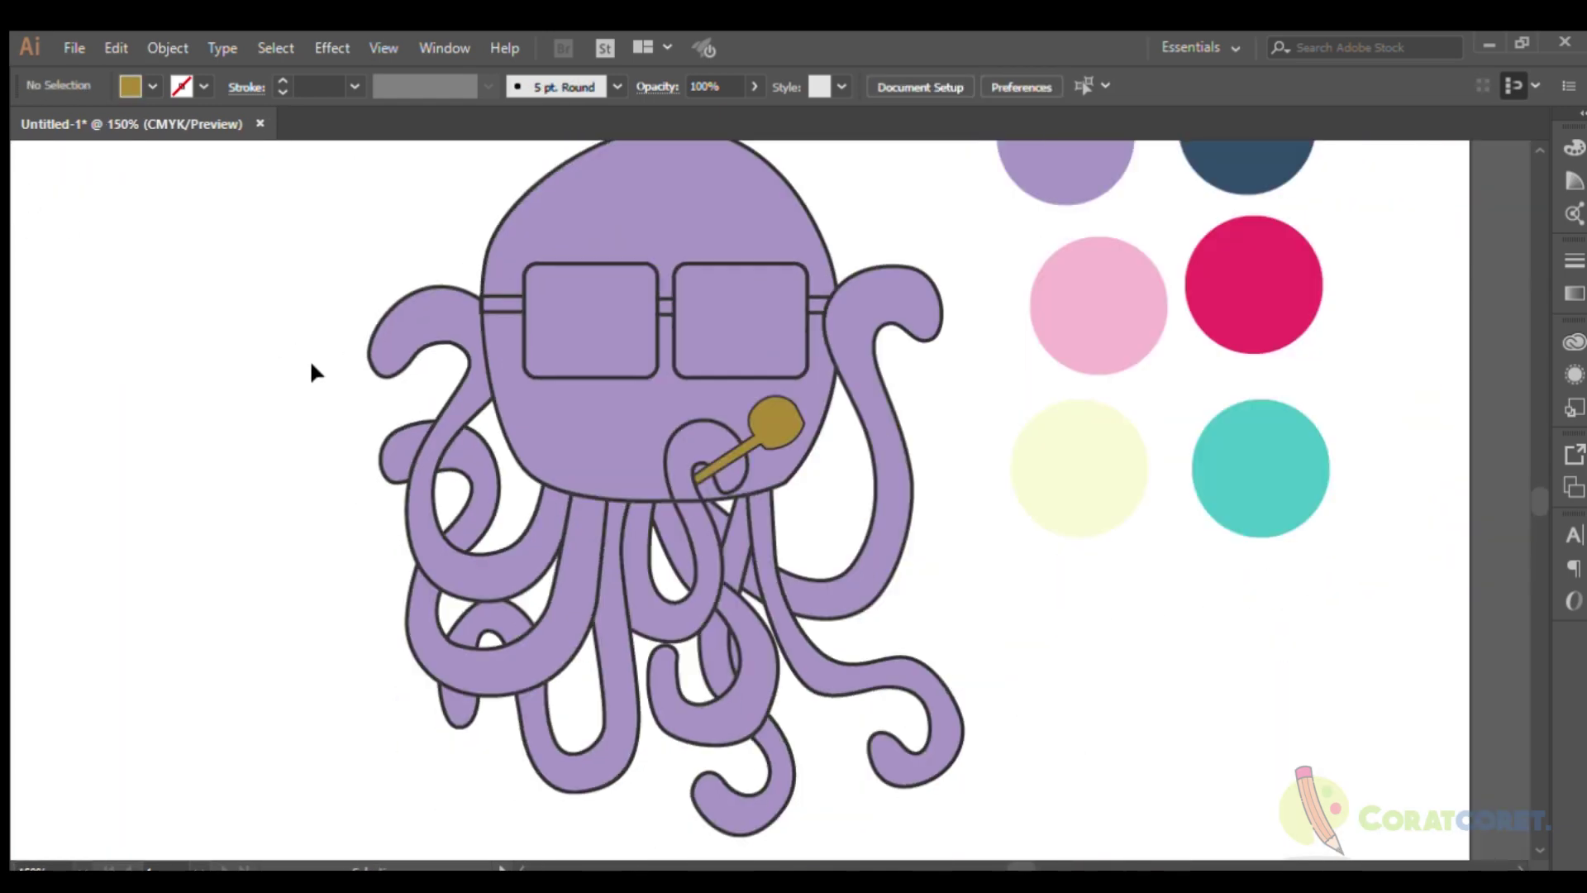
# Keep the glasses, cheek and nose outlines stacked above the lavender face fill.
pyautogui.click(810, 468)
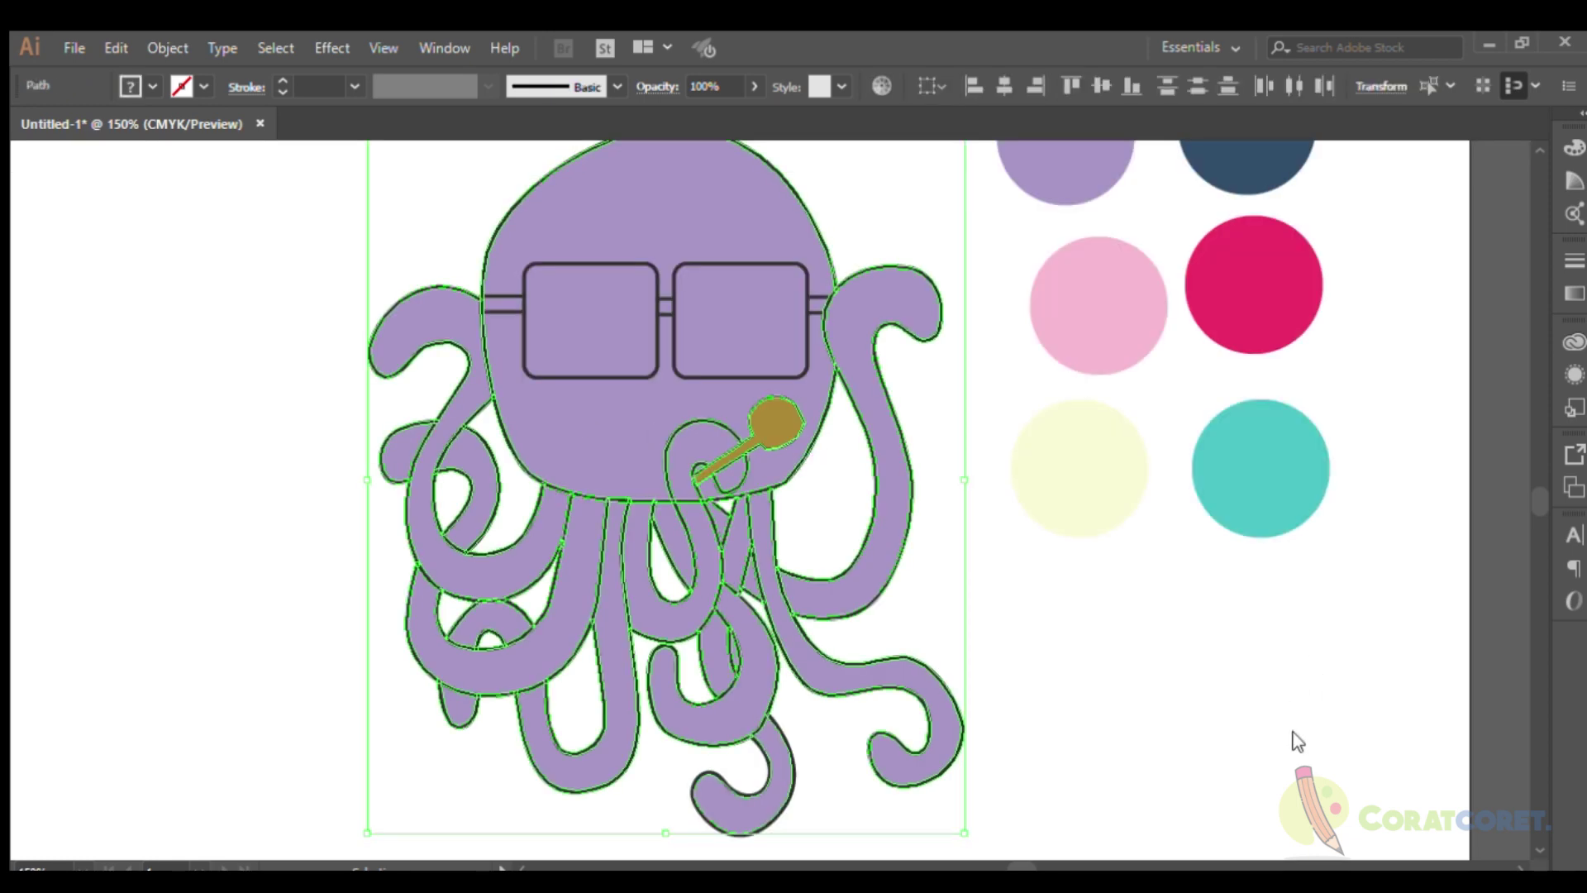
pyautogui.press('Delete')
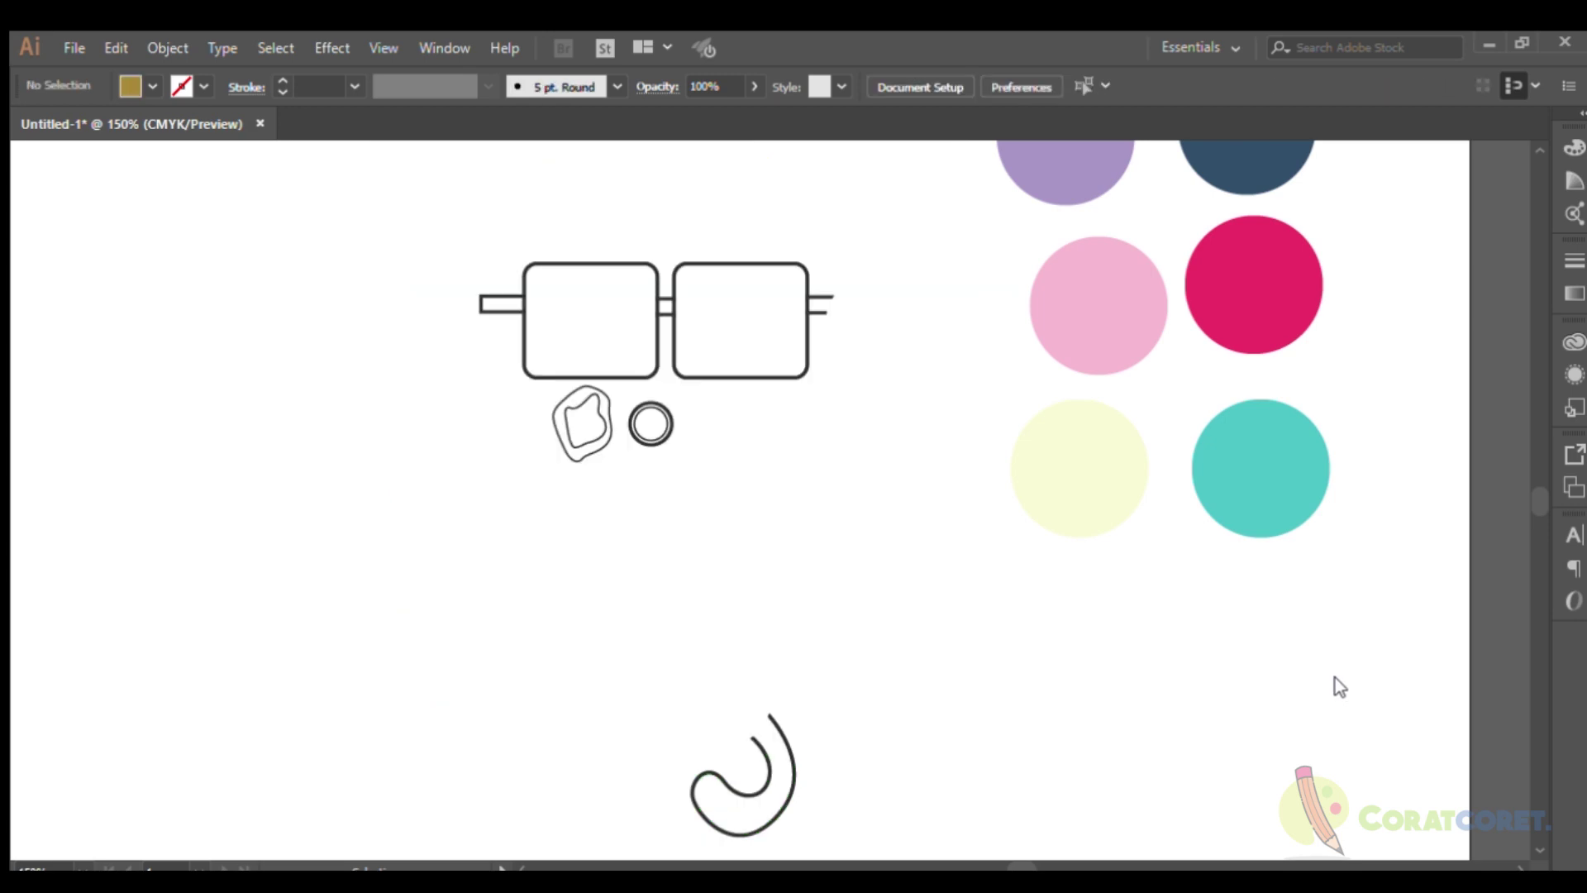
pyautogui.hotkey('ctrl', 'z')
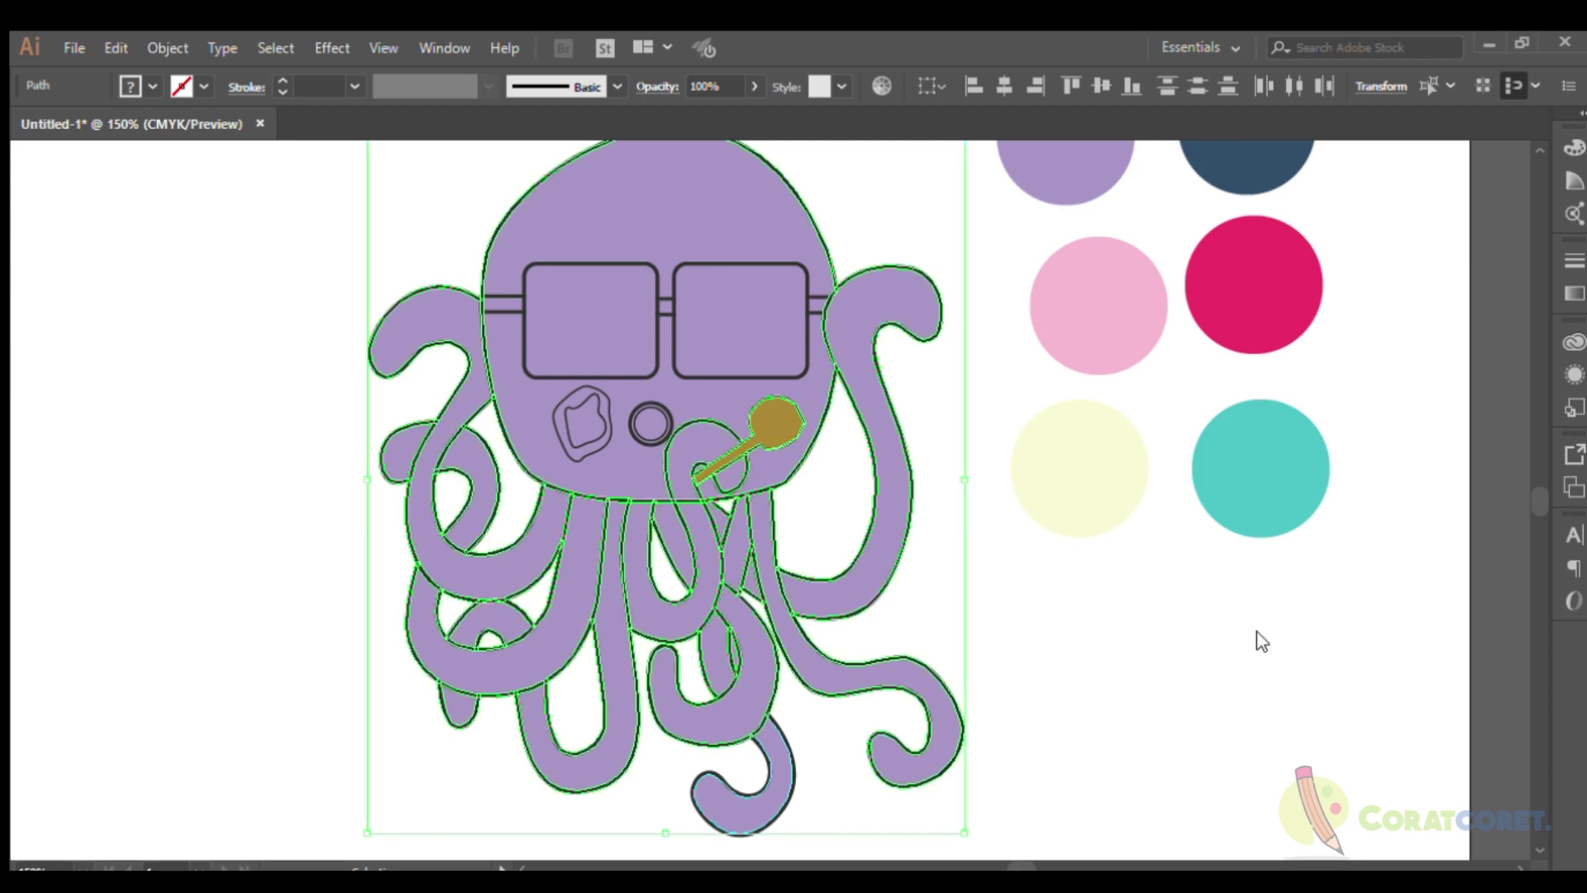
pyautogui.hotkey('ctrl', 'shift', ']')
pyautogui.hotkey('ctrl', 'z')
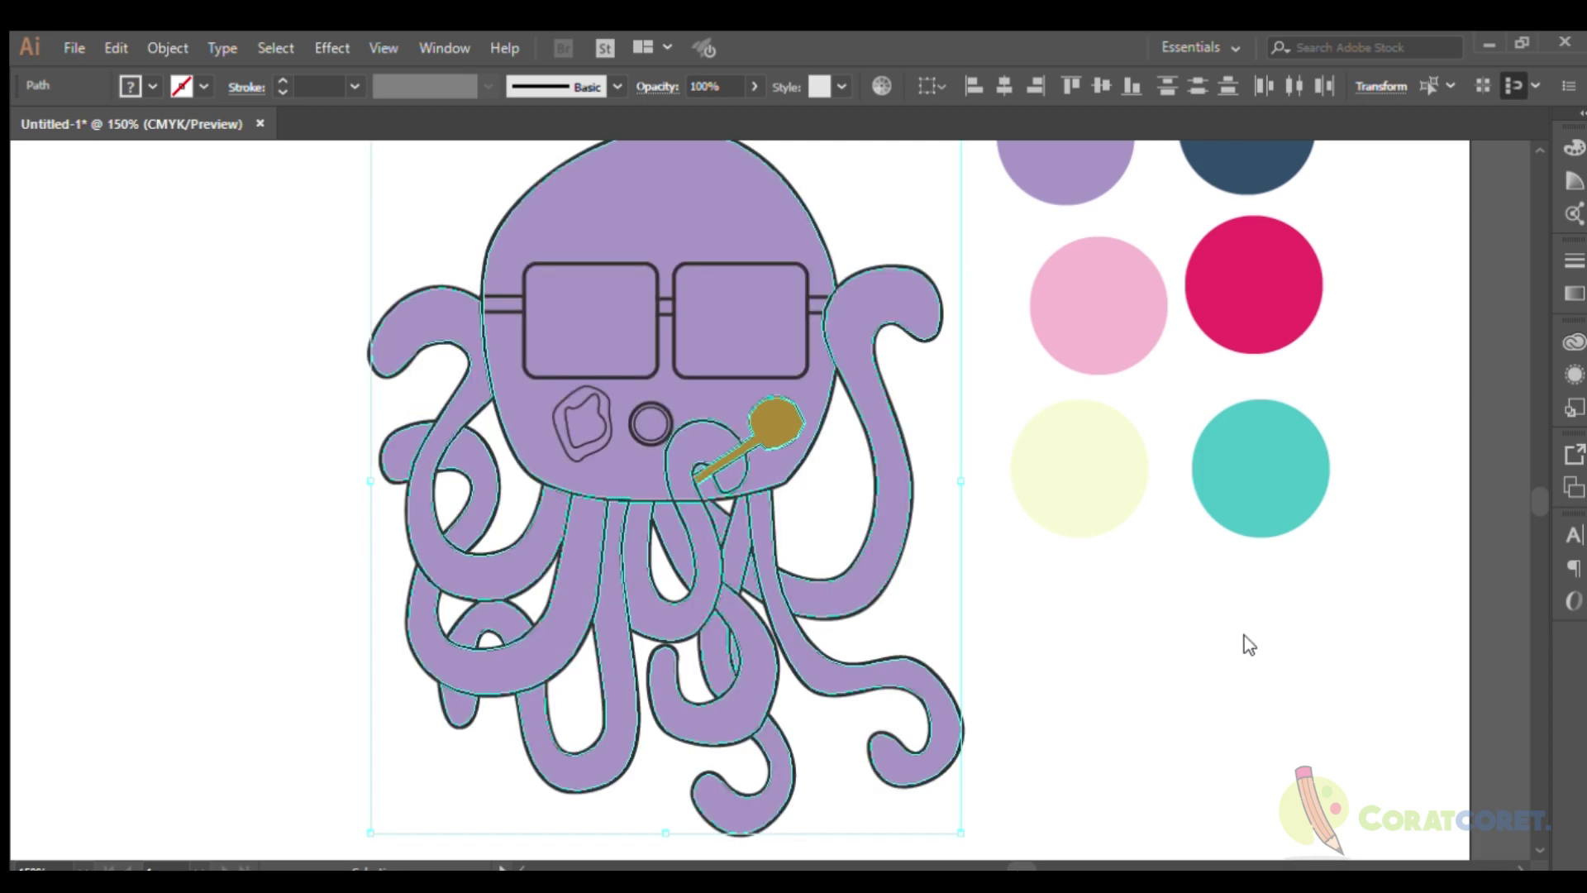
pyautogui.click(1130, 621)
pyautogui.hotkey('ctrl', '+')
# Draw a darker purple shadow strip along the head's left side with the Pen tool.
pyautogui.press('p')
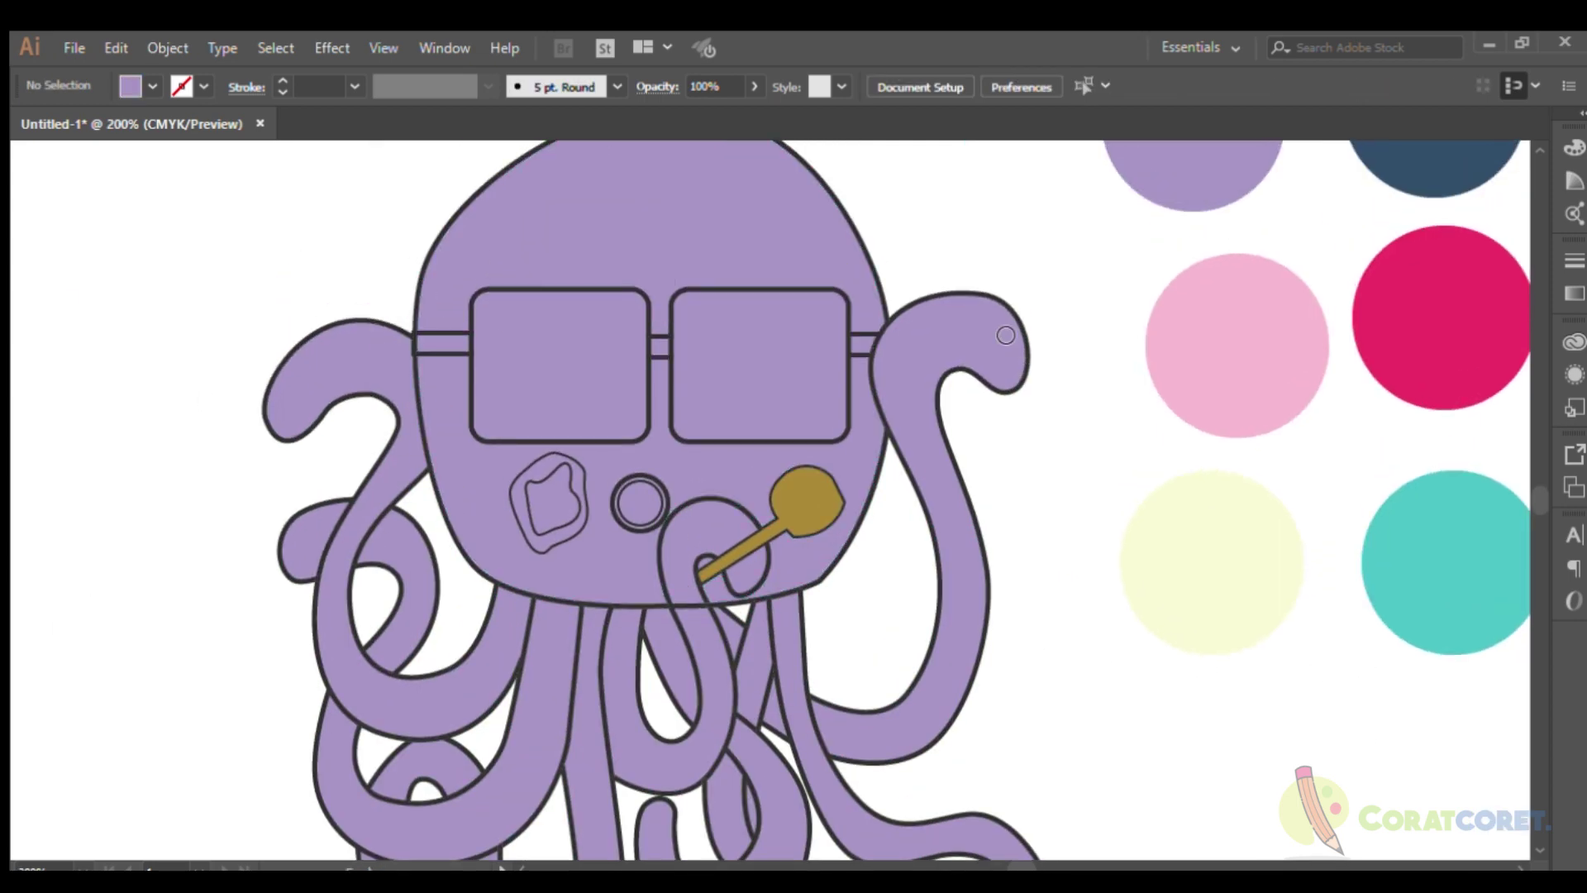
pyautogui.hotkey('ctrl', '+')
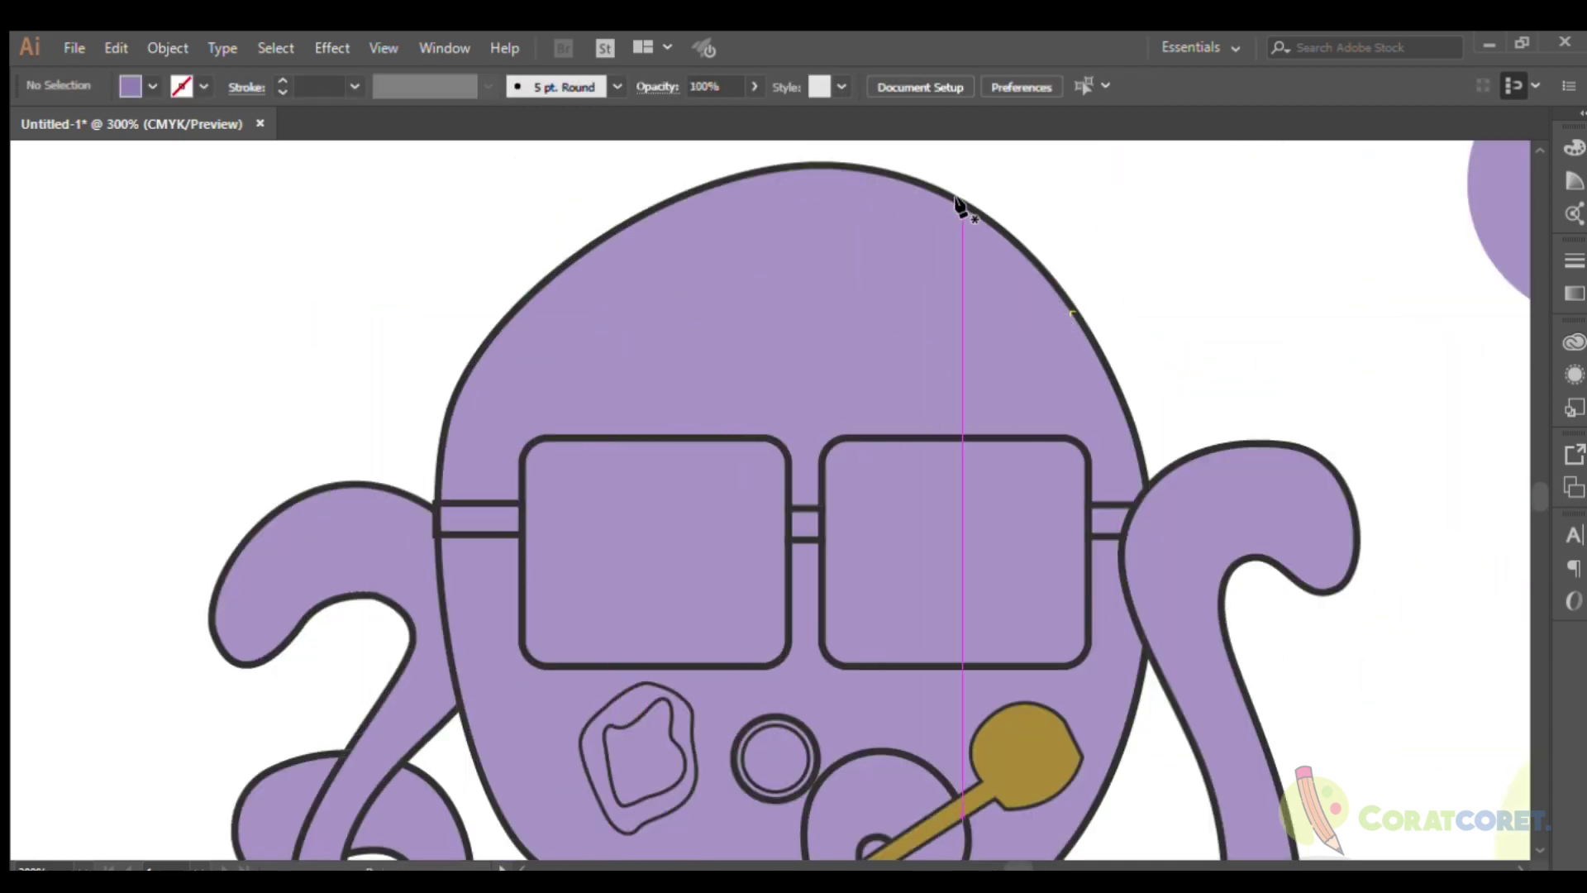
pyautogui.scroll(-3, 514, 616)
pyautogui.hotkey('ctrl', '+')
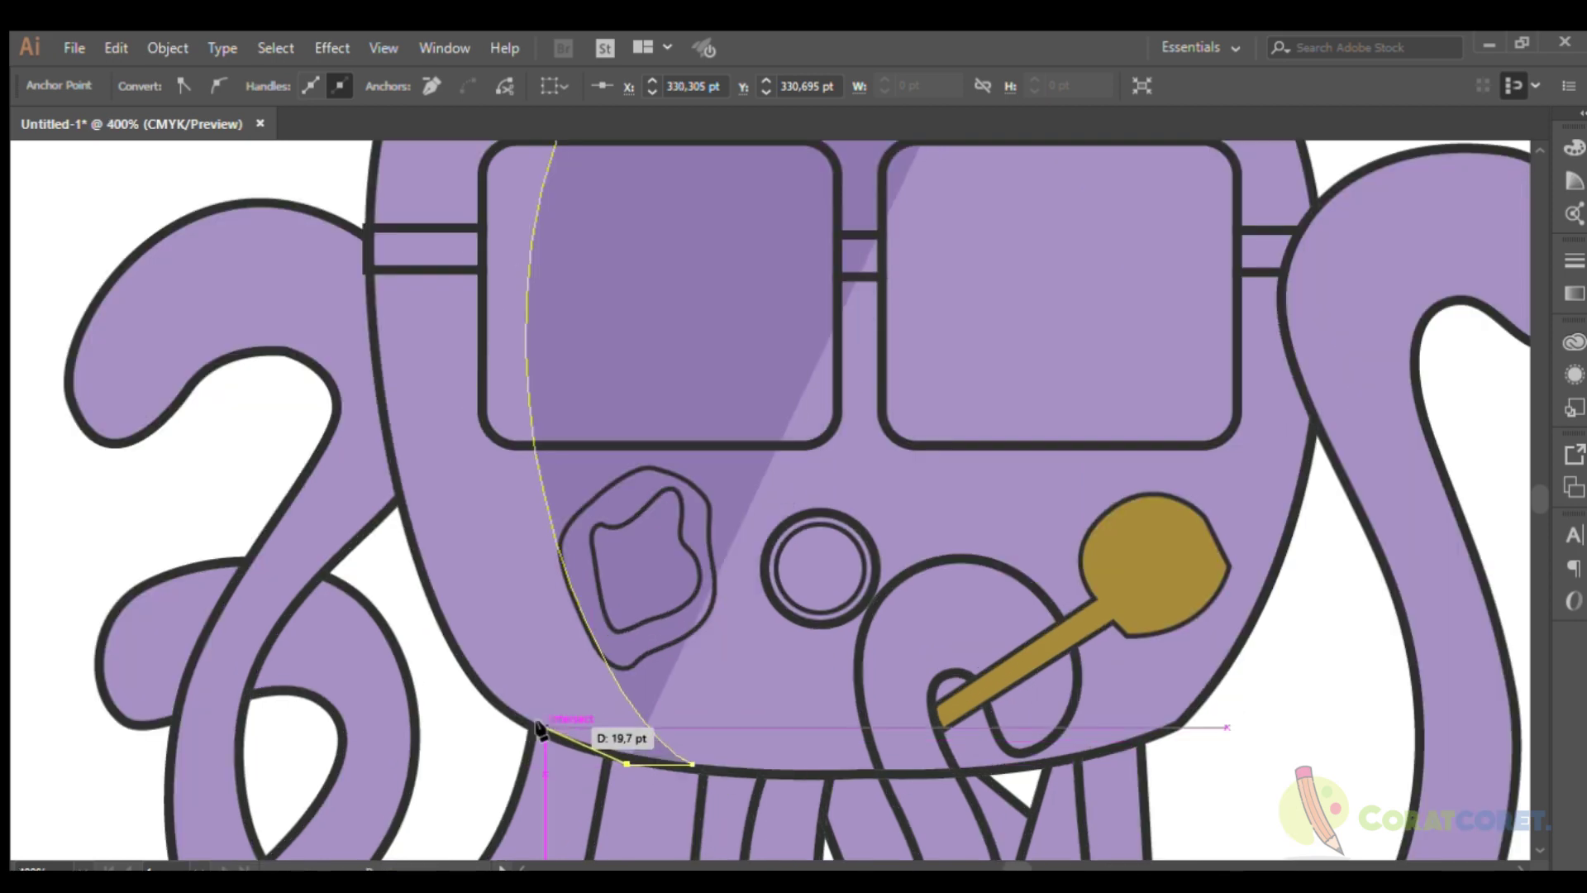
pyautogui.moveTo(530, 727)
pyautogui.mouseDown()
pyautogui.moveTo(432, 635)
pyautogui.moveTo(430, 596)
pyautogui.mouseUp()
pyautogui.scroll(3, 454, 638)
pyautogui.moveTo(372, 496)
pyautogui.mouseDown()
pyautogui.moveTo(372, 471)
pyautogui.moveTo(430, 434)
pyautogui.mouseUp()
pyautogui.scroll(4, 372, 471)
pyautogui.scroll(4, 454, 410)
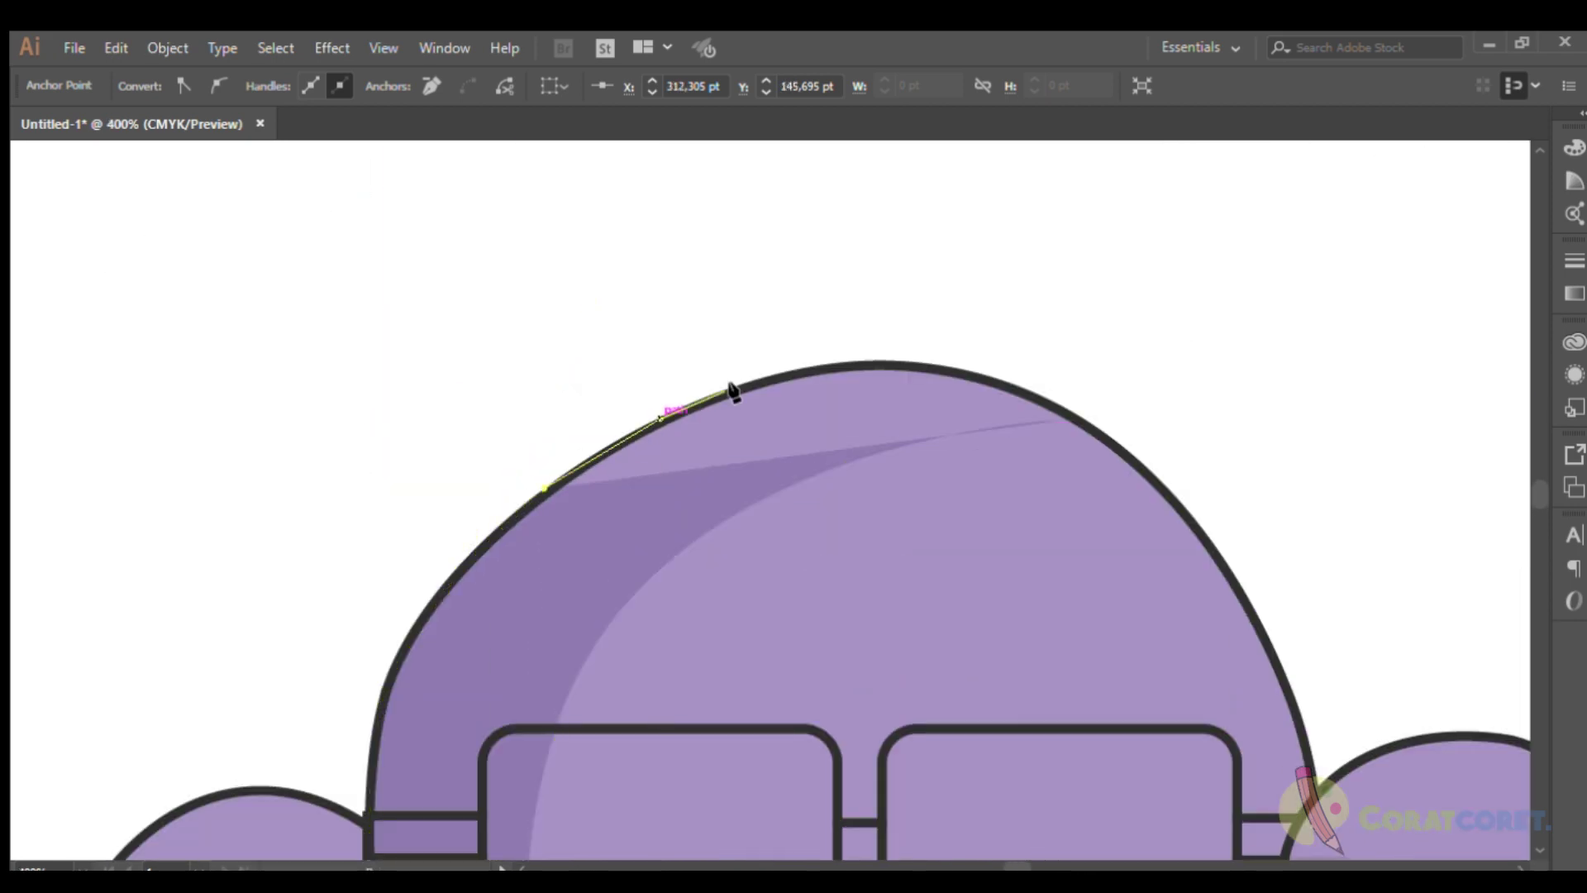
pyautogui.moveTo(1069, 419); pyautogui.dragTo(1228, 543)
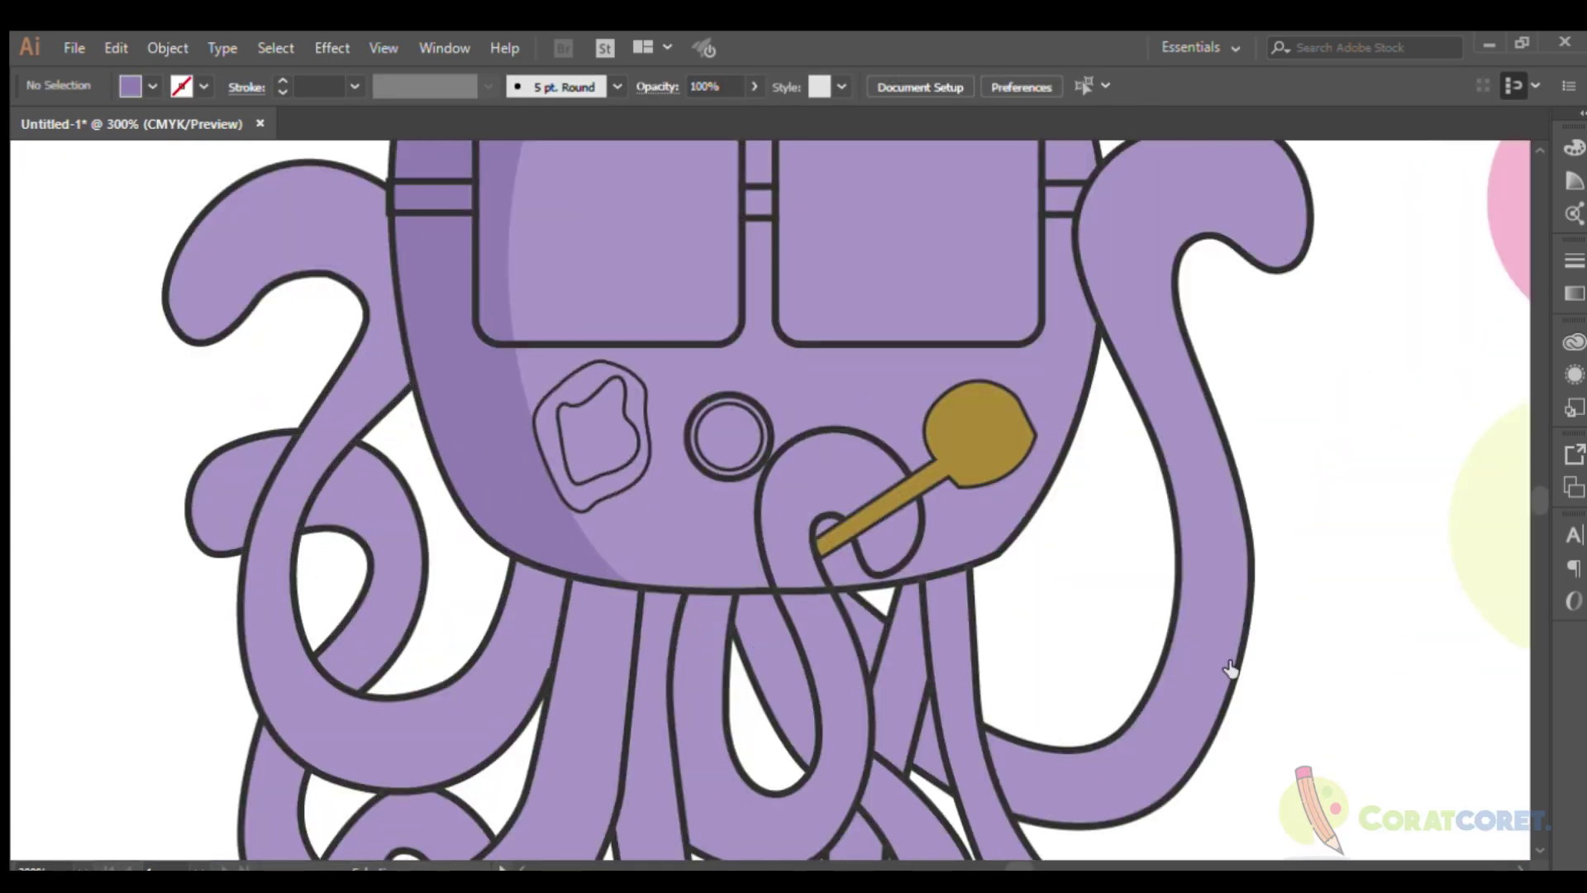
pyautogui.click(1255, 653)
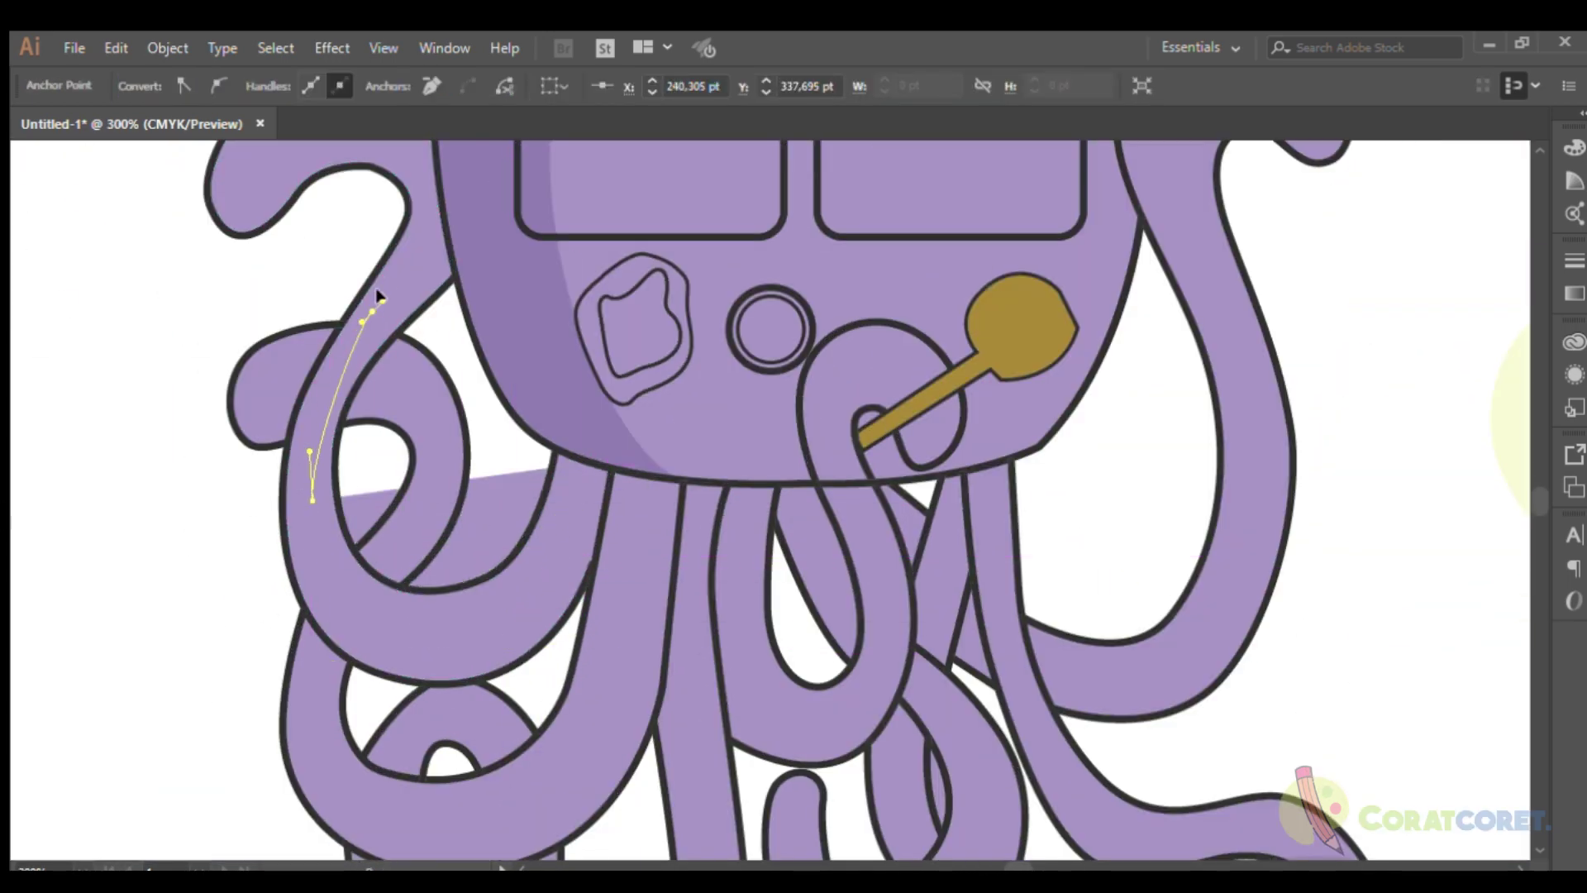
# Add darker purple shading shapes along the outer edges of the two left tentacle curls.
pyautogui.scroll(3, 425, 248)
pyautogui.moveTo(368, 332); pyautogui.dragTo(445, 343)
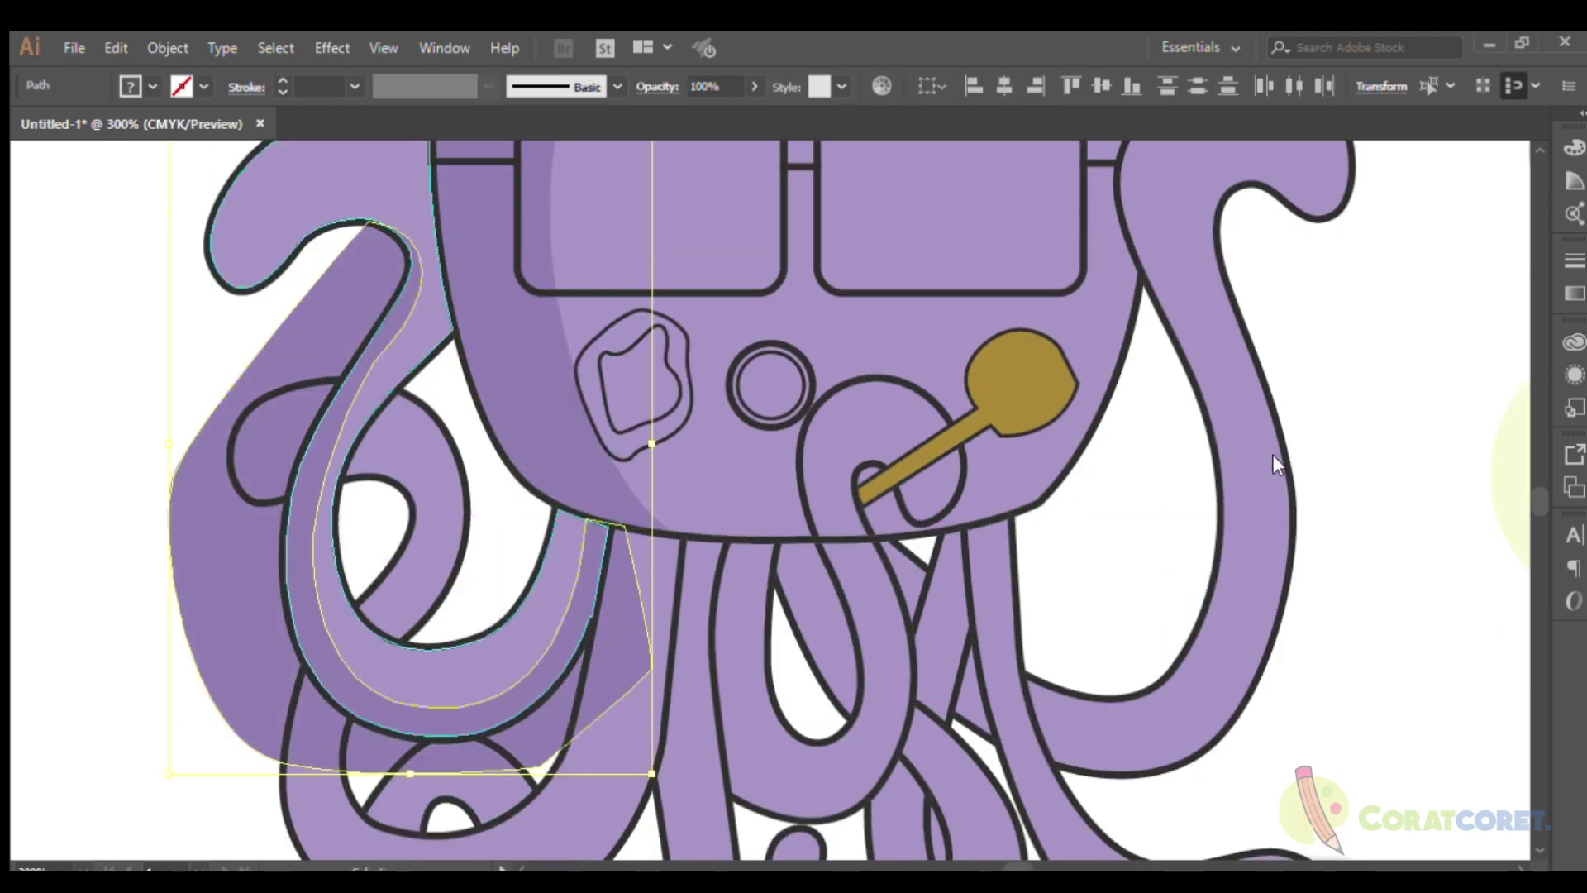
pyautogui.click(215, 751)
pyautogui.scroll(-3, 269, 672)
pyautogui.click(313, 468)
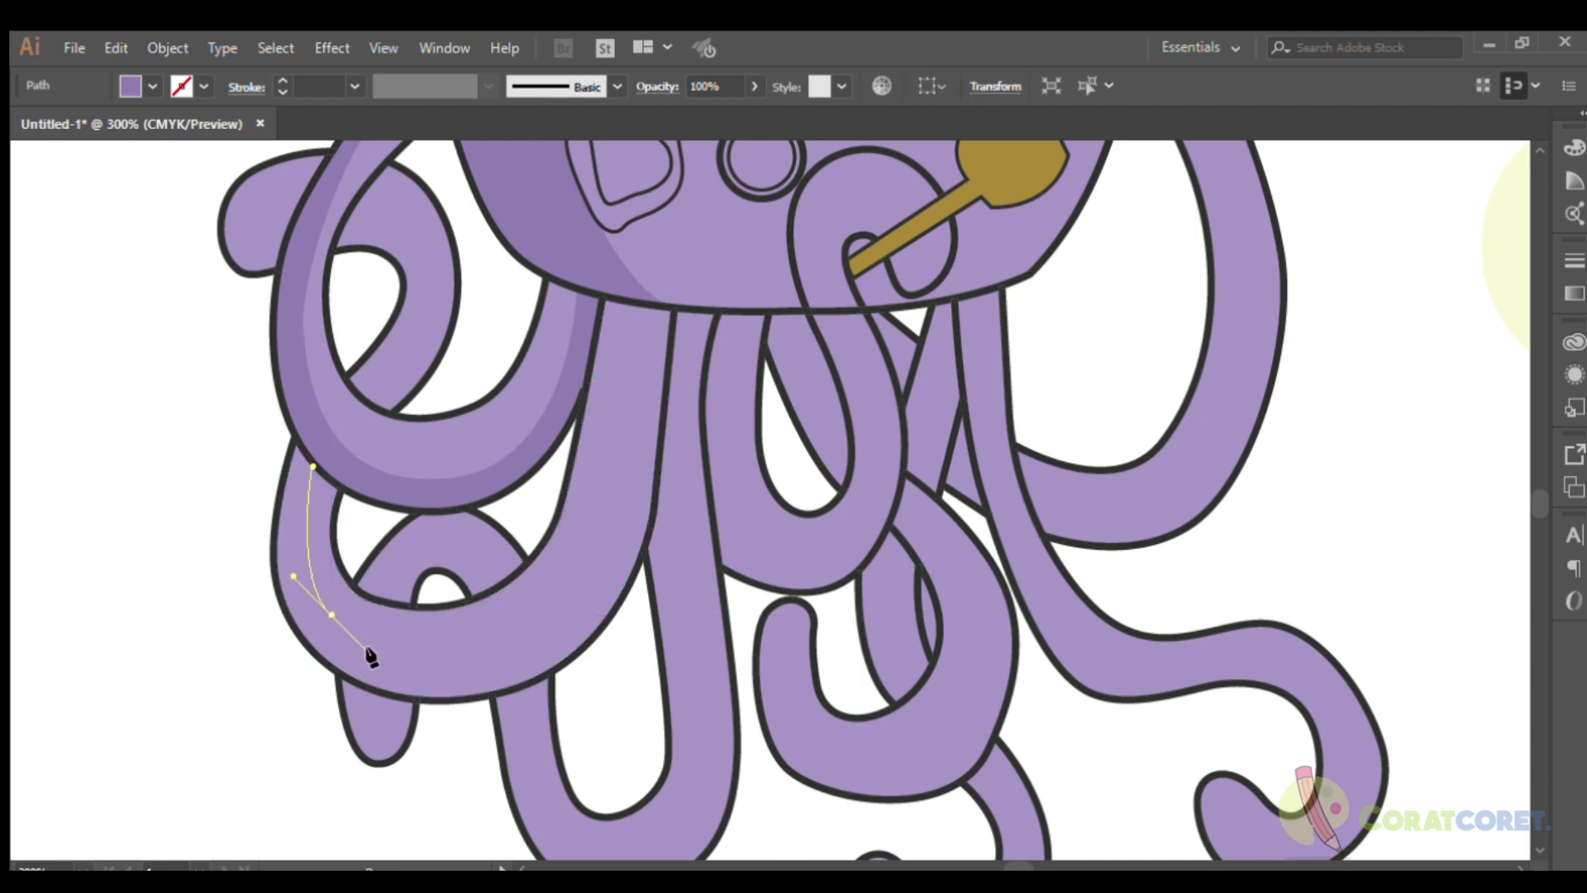
pyautogui.click(330, 615)
pyautogui.click(575, 584)
pyautogui.click(642, 304)
pyautogui.click(676, 311)
pyautogui.click(677, 542)
pyautogui.click(291, 436)
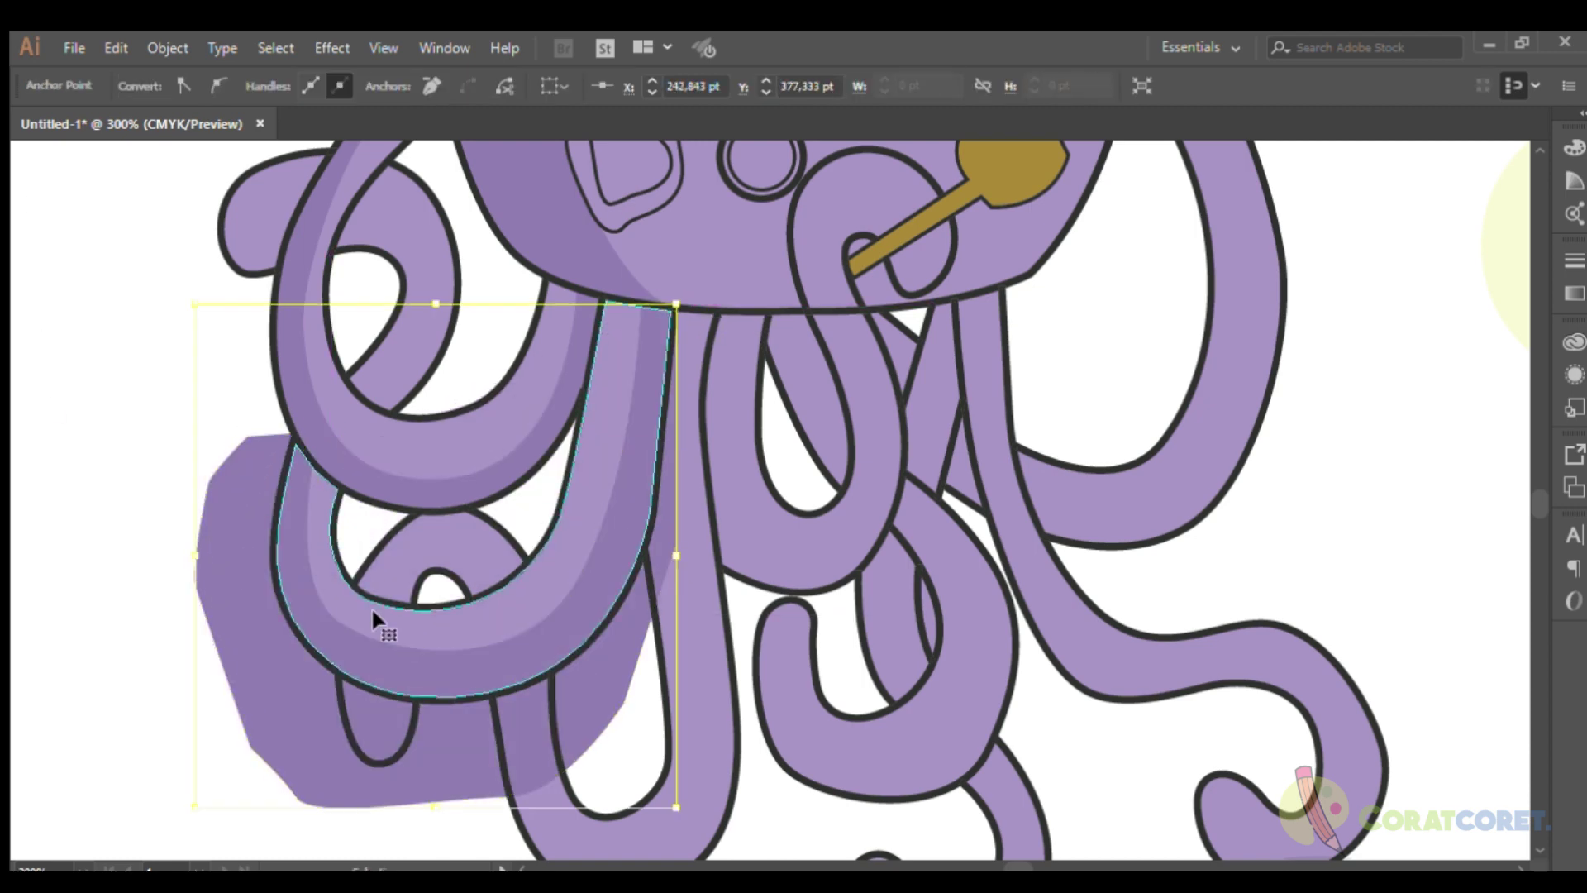
pyautogui.hotkey('ctrl', '-')
pyautogui.hotkey('ctrl', '-')
# Shade the inside of the central tentacle arch with a darker purple shape.
pyautogui.hotkey('ctrl', '+')
pyautogui.hotkey('ctrl', '+')
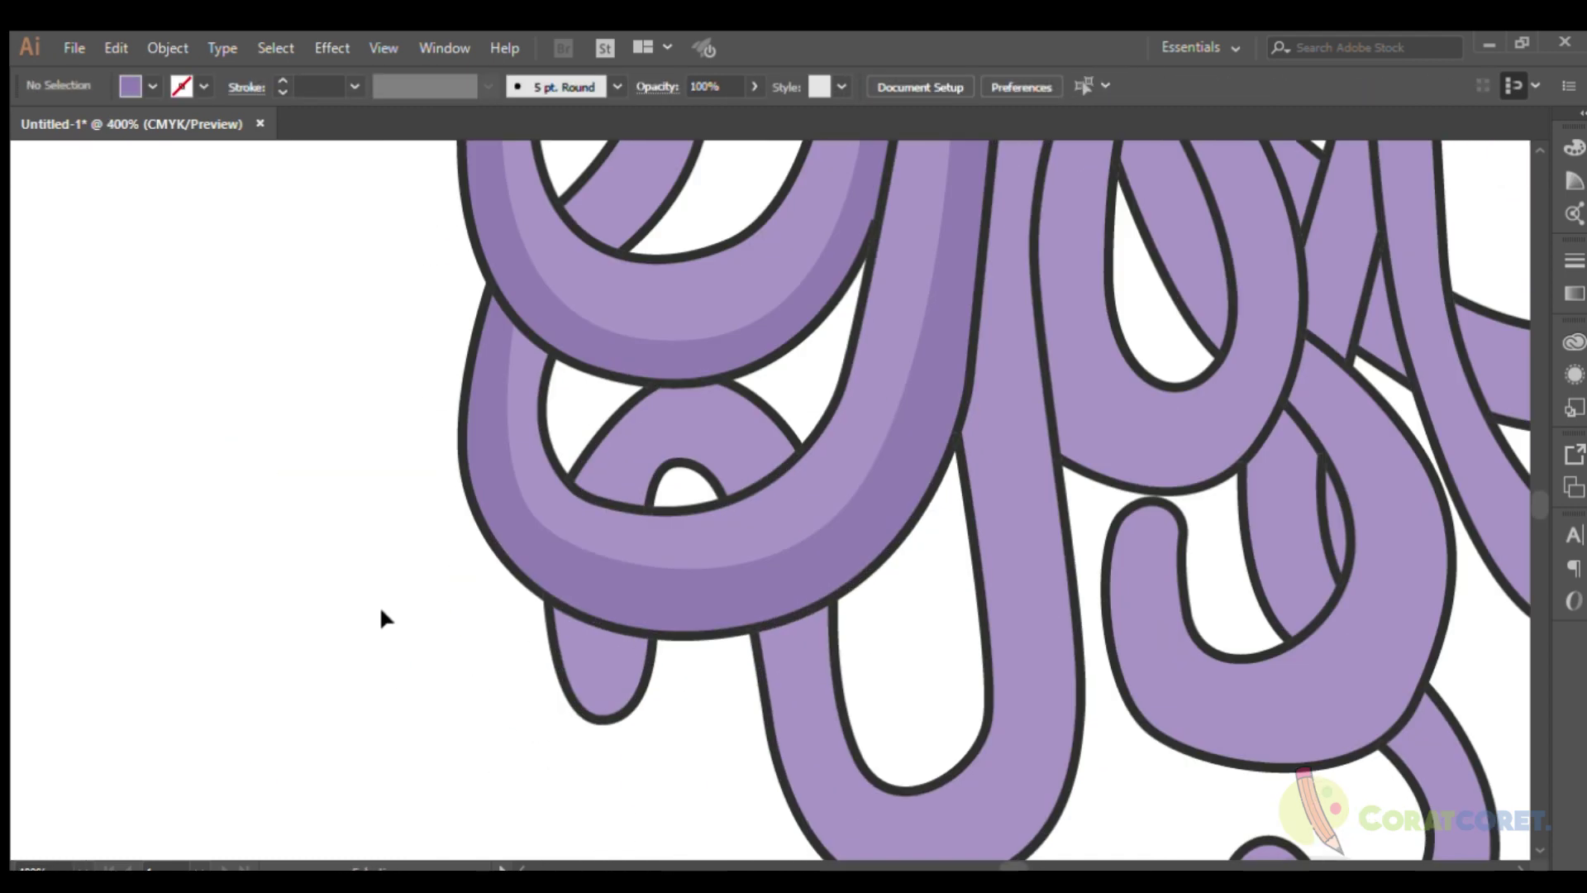
pyautogui.hotkey('ctrl', '+')
pyautogui.hotkey('ctrl', '+')
pyautogui.click(666, 642)
pyautogui.moveTo(666, 696); pyautogui.dragTo(641, 722)
pyautogui.click(588, 773)
pyautogui.scroll(2, 593, 765)
pyautogui.click(589, 530)
pyautogui.moveTo(703, 402); pyautogui.dragTo(722, 404)
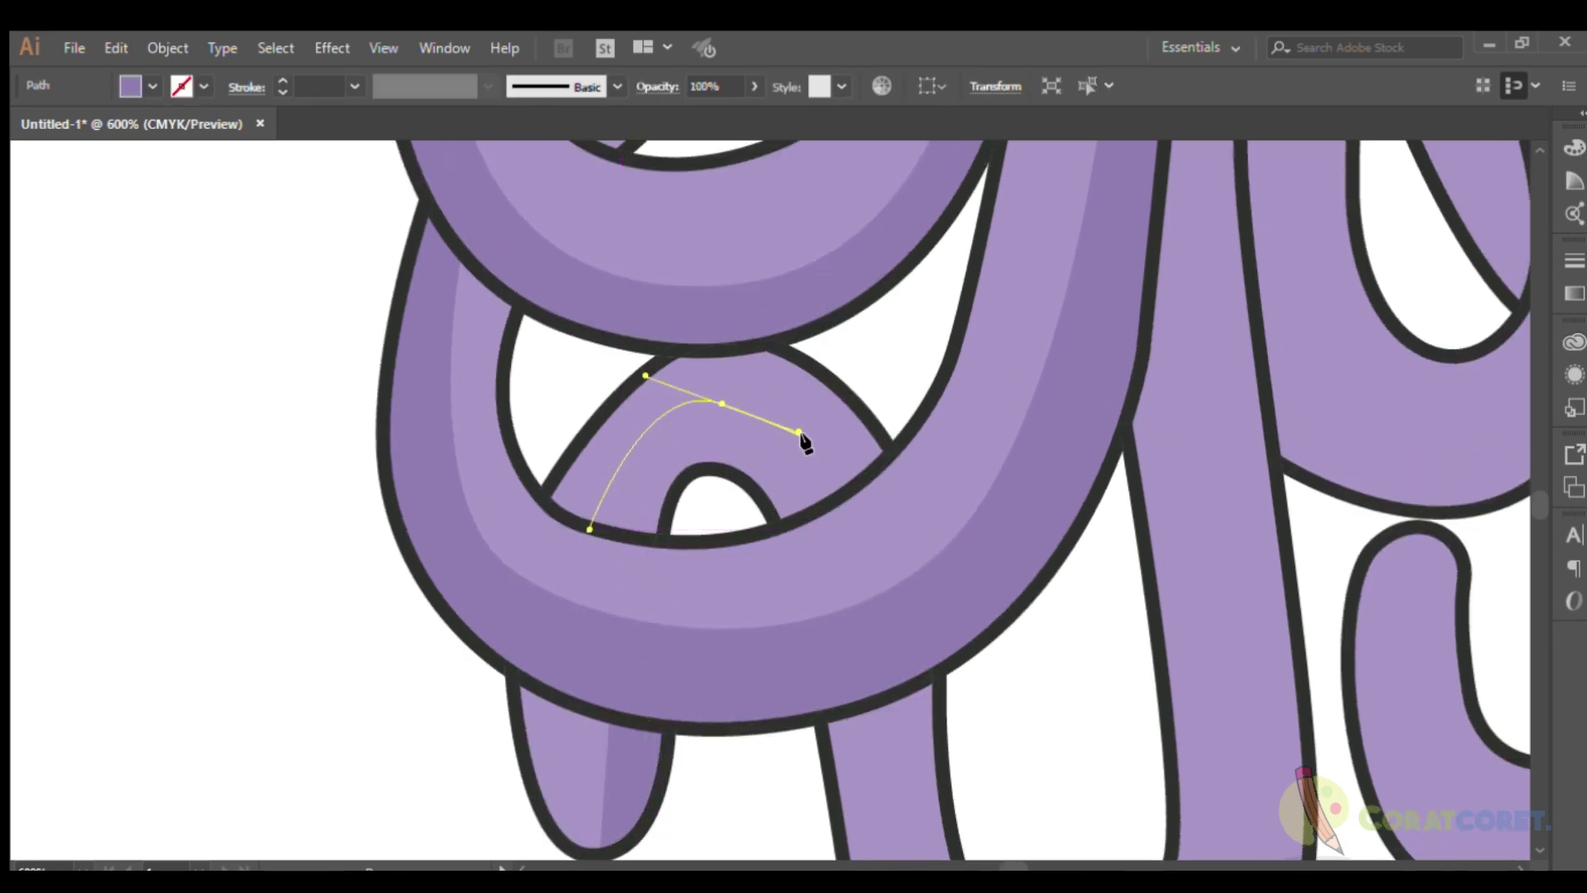
pyautogui.click(825, 495)
pyautogui.moveTo(771, 522); pyautogui.dragTo(745, 490)
pyautogui.click(589, 524)
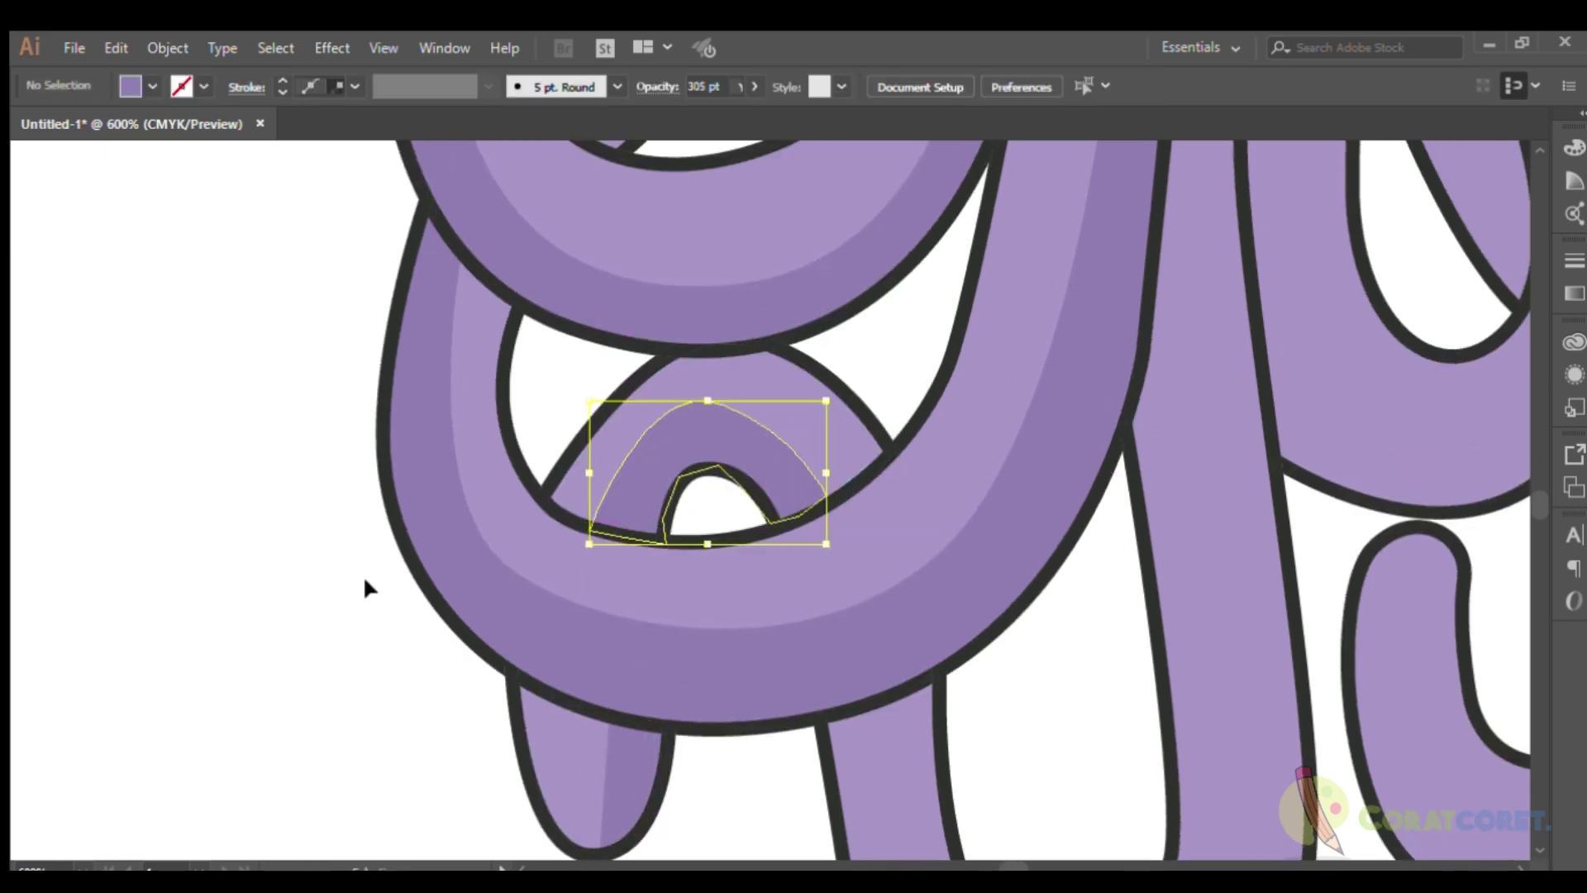
# Add a darker purple shading shape along another lower tentacle.
pyautogui.hotkey('ctrl', '-')
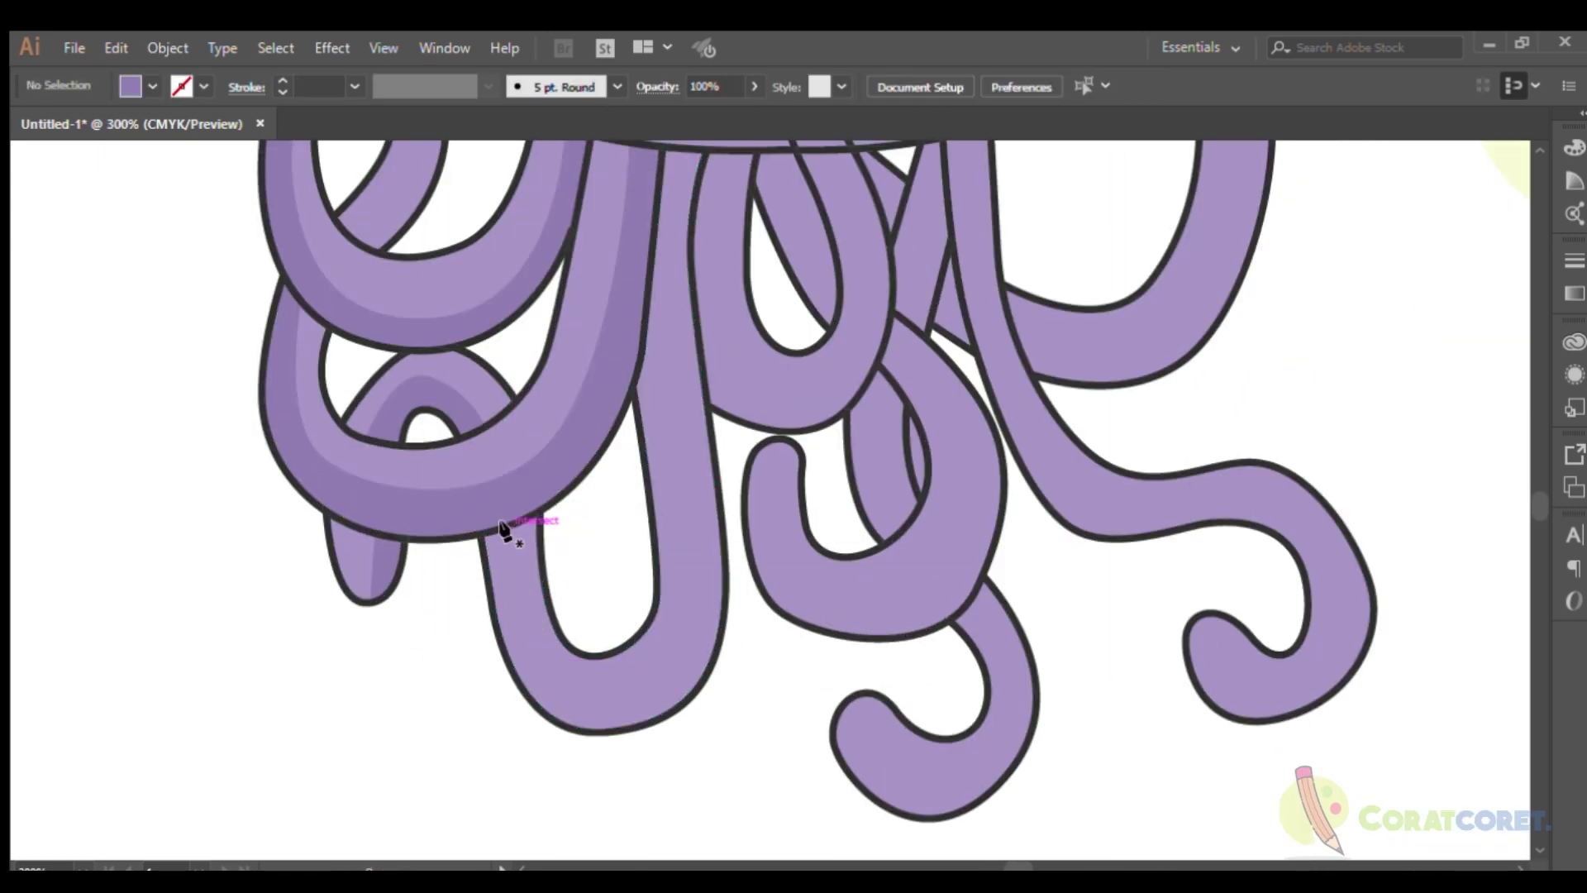
pyautogui.click(504, 529)
pyautogui.hotkey('ctrl', '-')
pyautogui.hotkey('ctrl', '+')
pyautogui.click(543, 789)
pyautogui.click(488, 756)
pyautogui.click(467, 715)
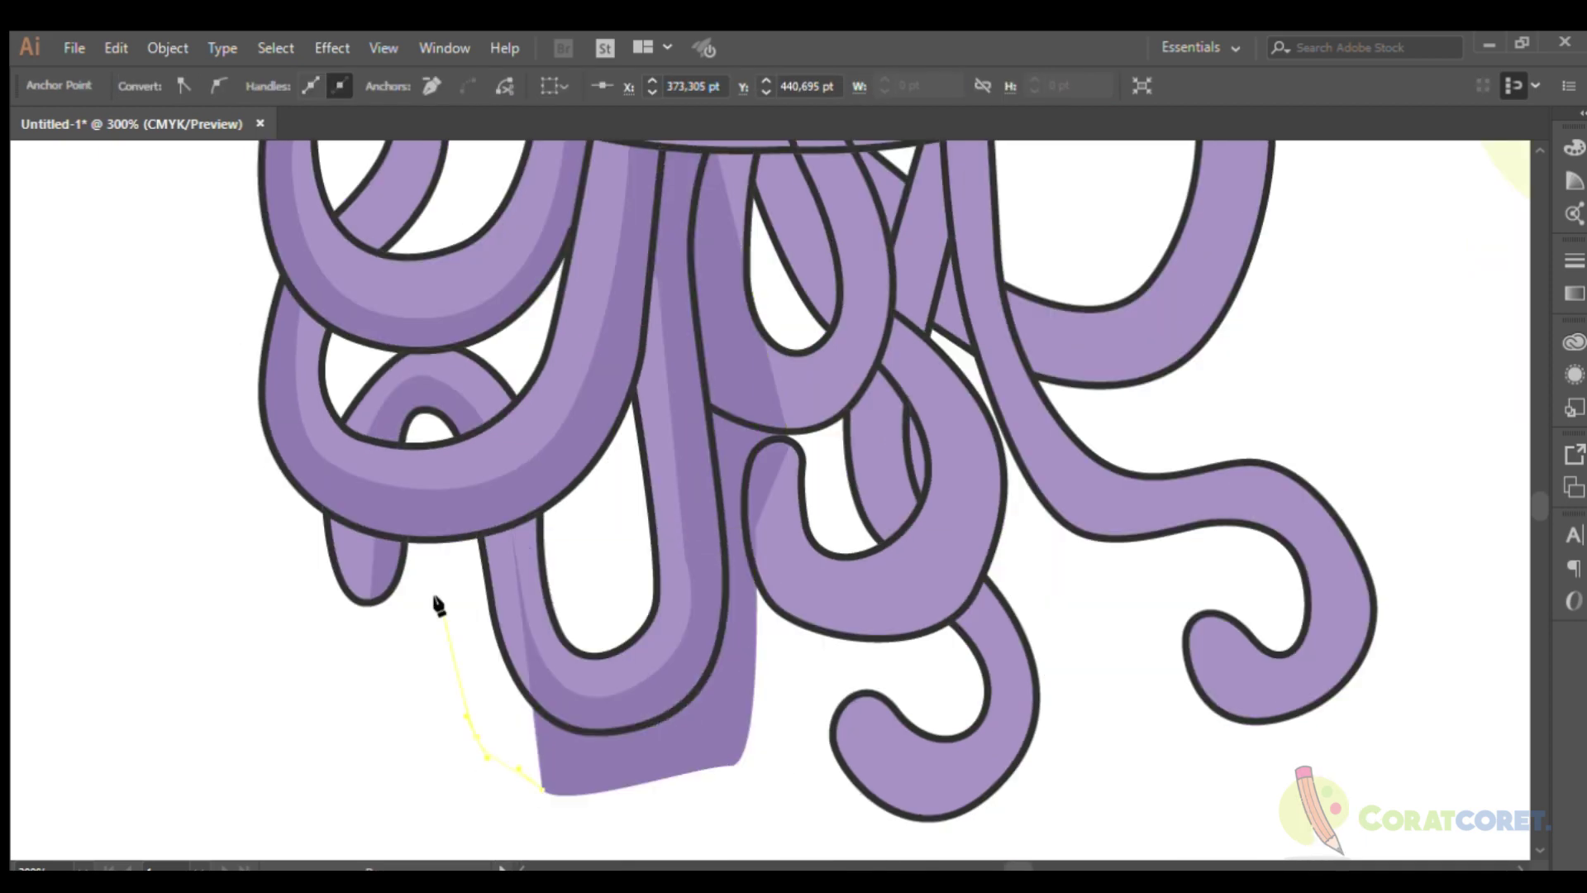
pyautogui.click(441, 605)
pyautogui.keyDown('ctrl'); pyautogui.click(1068, 693); pyautogui.keyUp('ctrl')
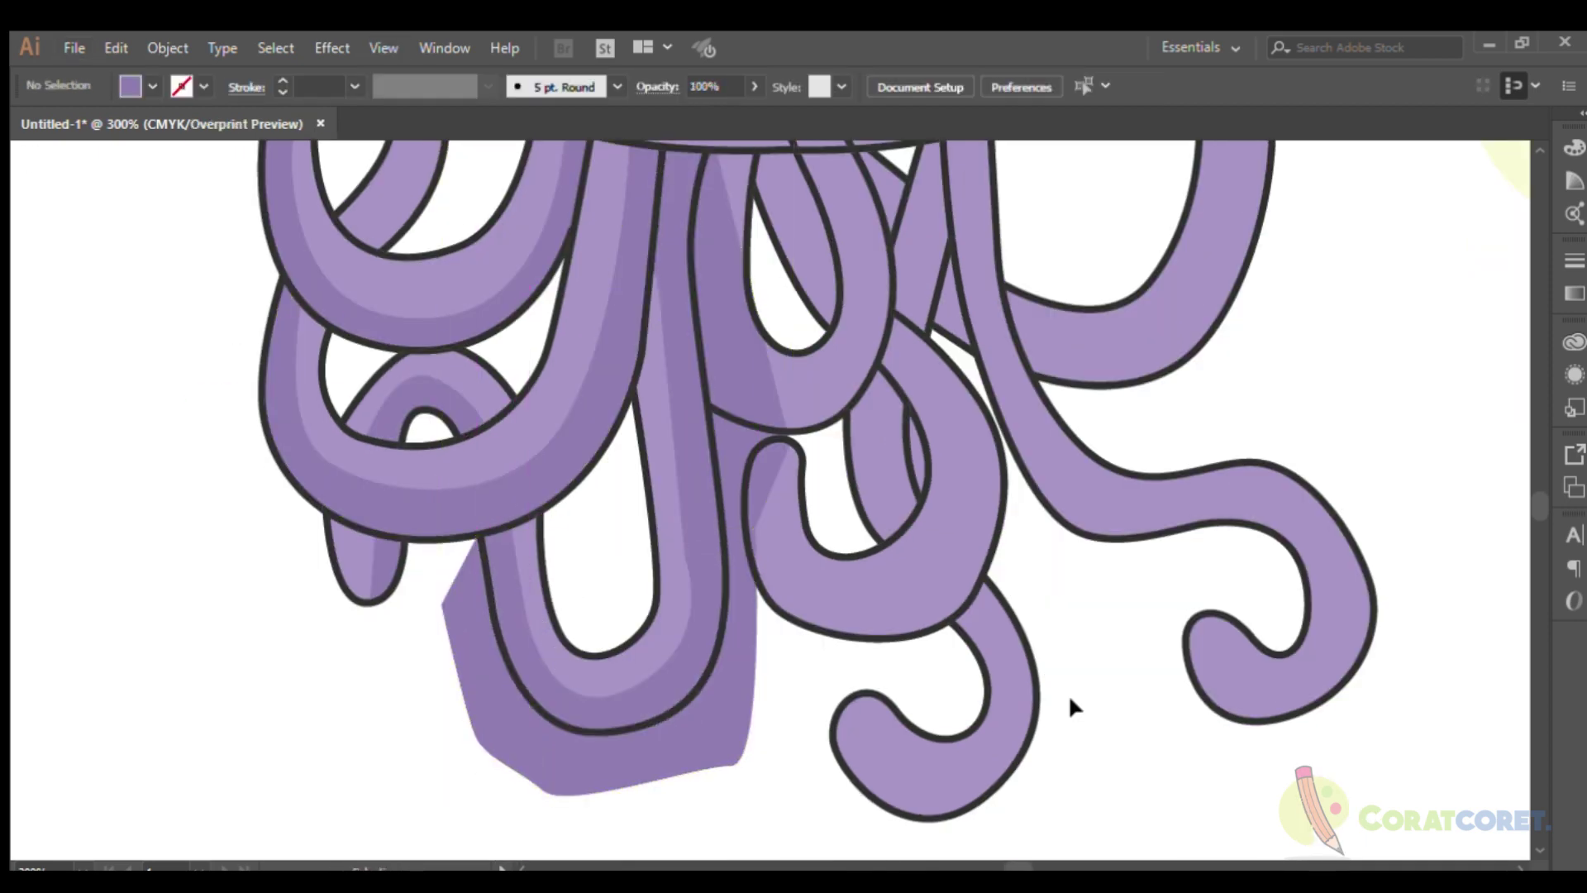
pyautogui.click(598, 666)
pyautogui.hotkey('ctrl', 'shift', 'a')
# Begin the hook tentacle's shading shape around its outer edge.
pyautogui.hotkey('ctrl', '-')
pyautogui.hotkey('ctrl', '-')
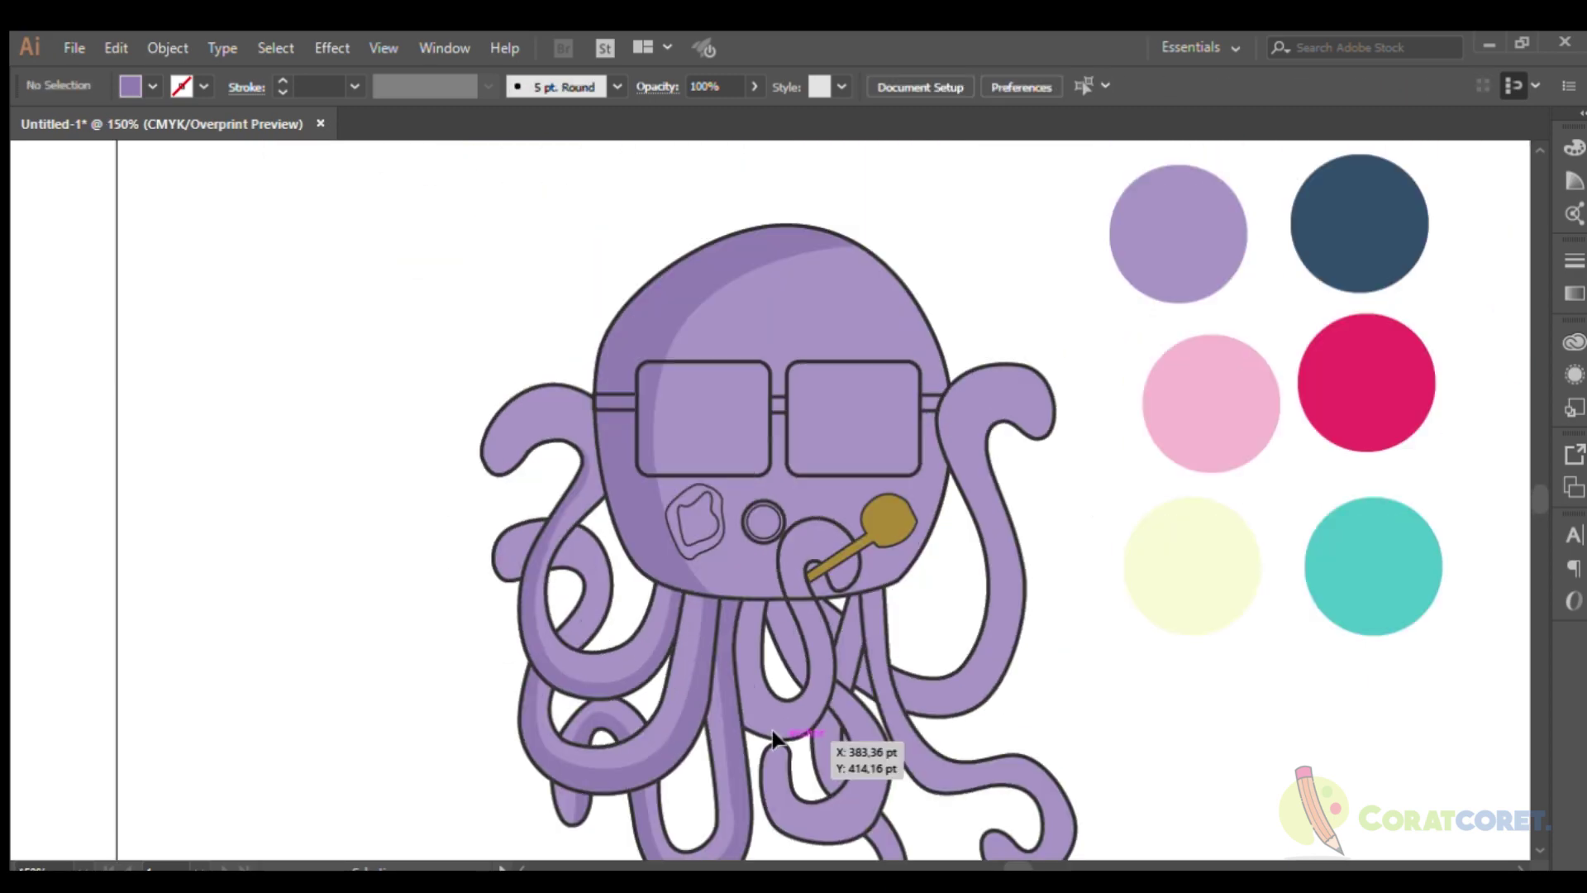
pyautogui.scroll(-3, 808, 698)
pyautogui.hotkey('ctrl', '+')
pyautogui.hotkey('ctrl', '+')
pyautogui.hotkey('ctrl', '+')
pyautogui.click(616, 328)
pyautogui.moveTo(756, 627); pyautogui.dragTo(769, 646)
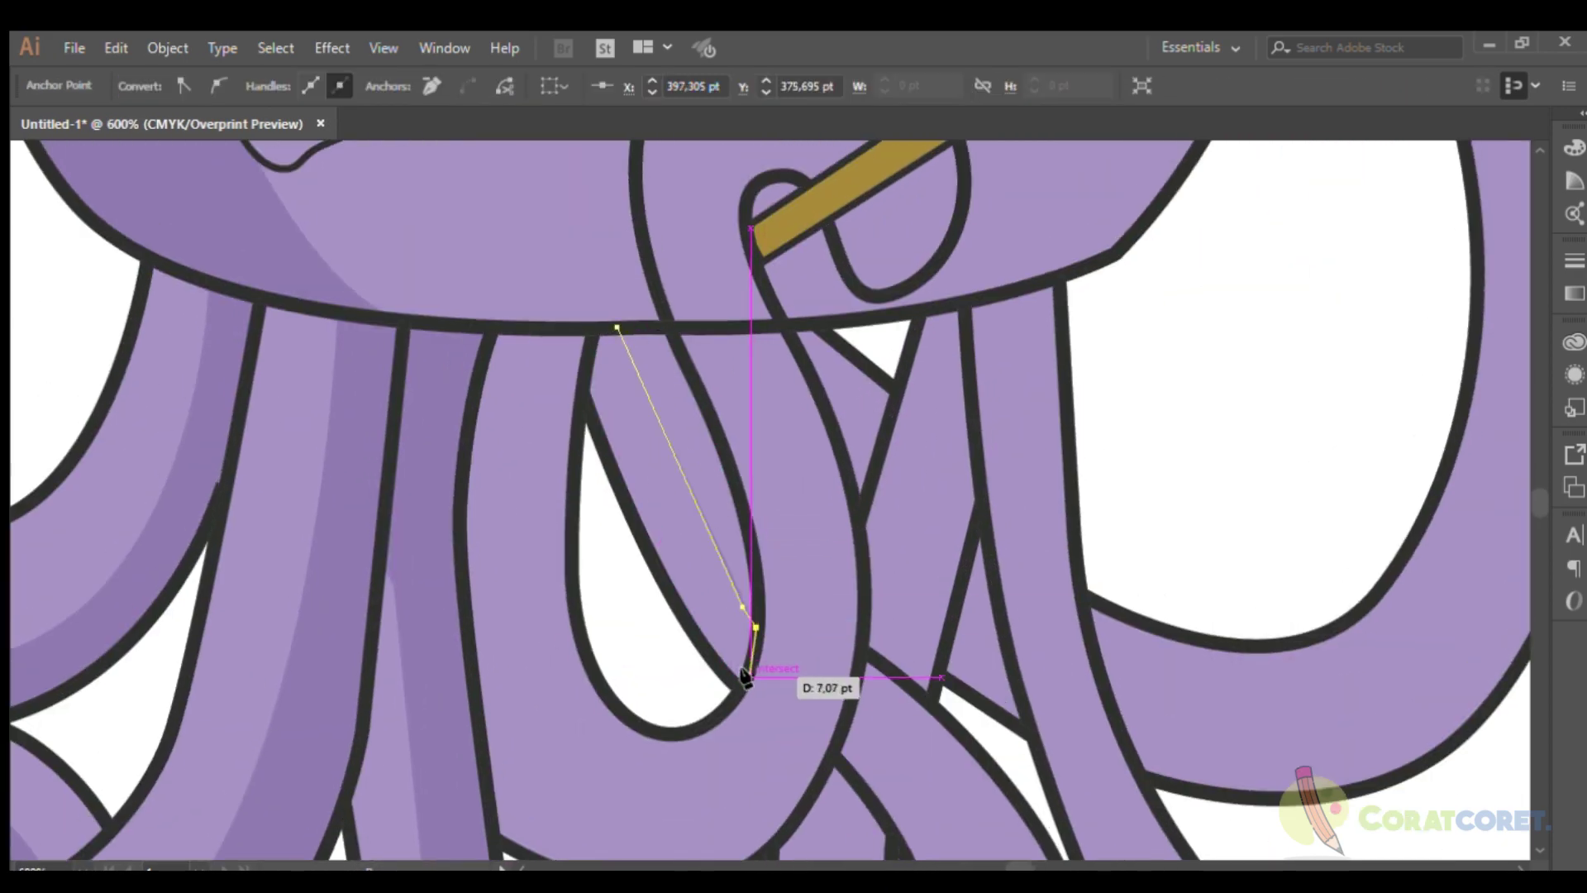
pyautogui.scroll(-5, 594, 331)
pyautogui.click(840, 444)
pyautogui.scroll(-3, 840, 444)
pyautogui.moveTo(952, 382); pyautogui.dragTo(988, 450)
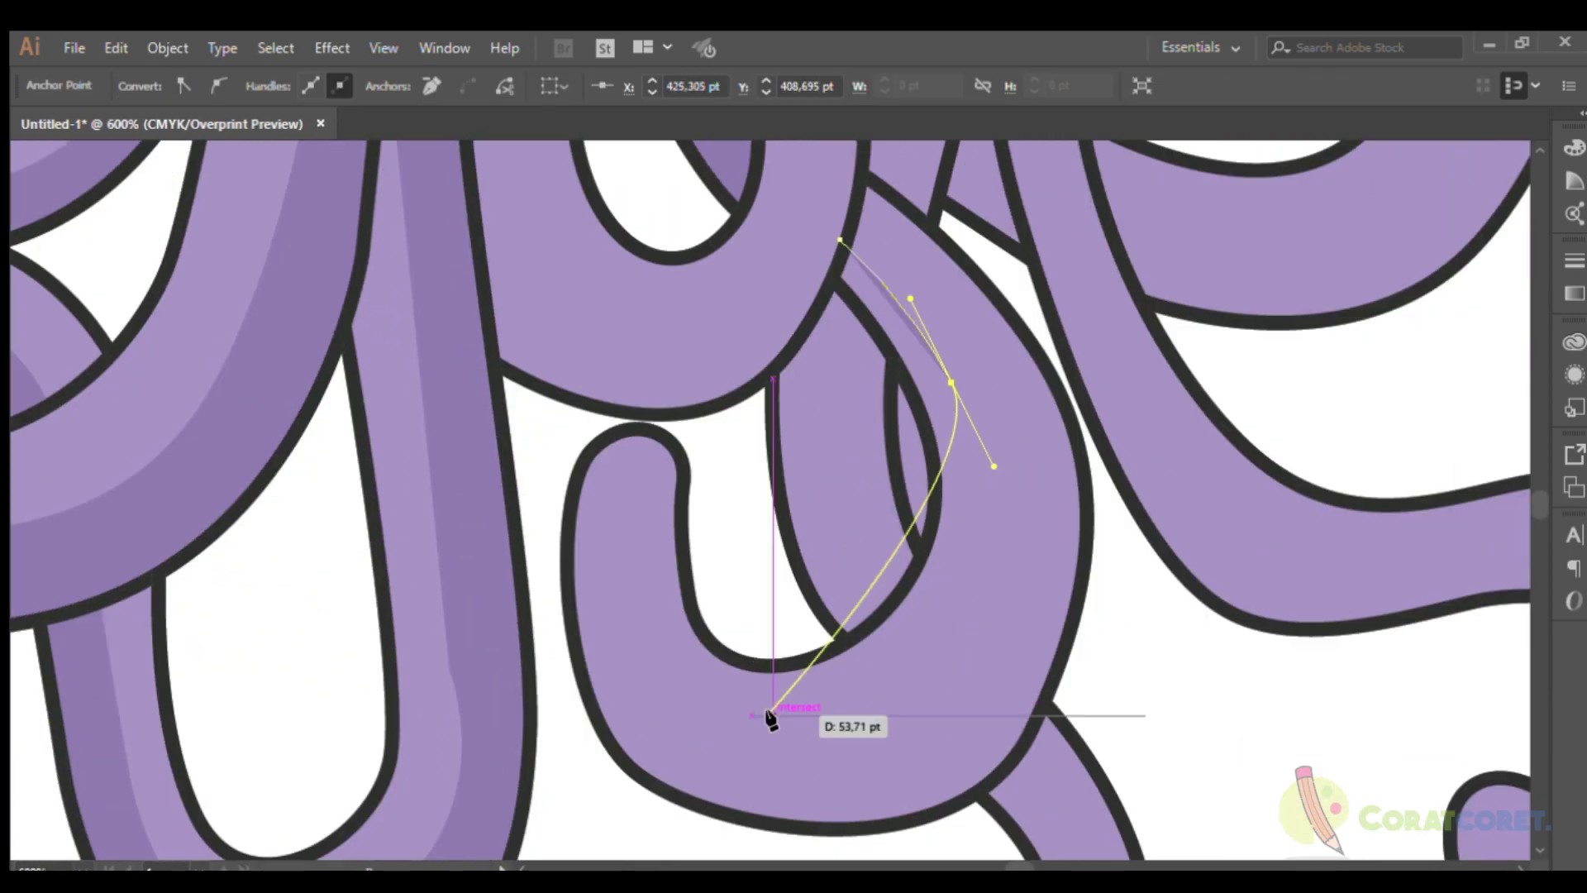
pyautogui.moveTo(769, 726); pyautogui.dragTo(548, 705)
pyautogui.click(645, 436)
# Trace the hook's inner curve to complete its darker purple shading.
pyautogui.click(687, 585)
pyautogui.click(709, 643)
pyautogui.click(784, 662)
pyautogui.click(897, 600)
pyautogui.click(938, 517)
pyautogui.click(917, 410)
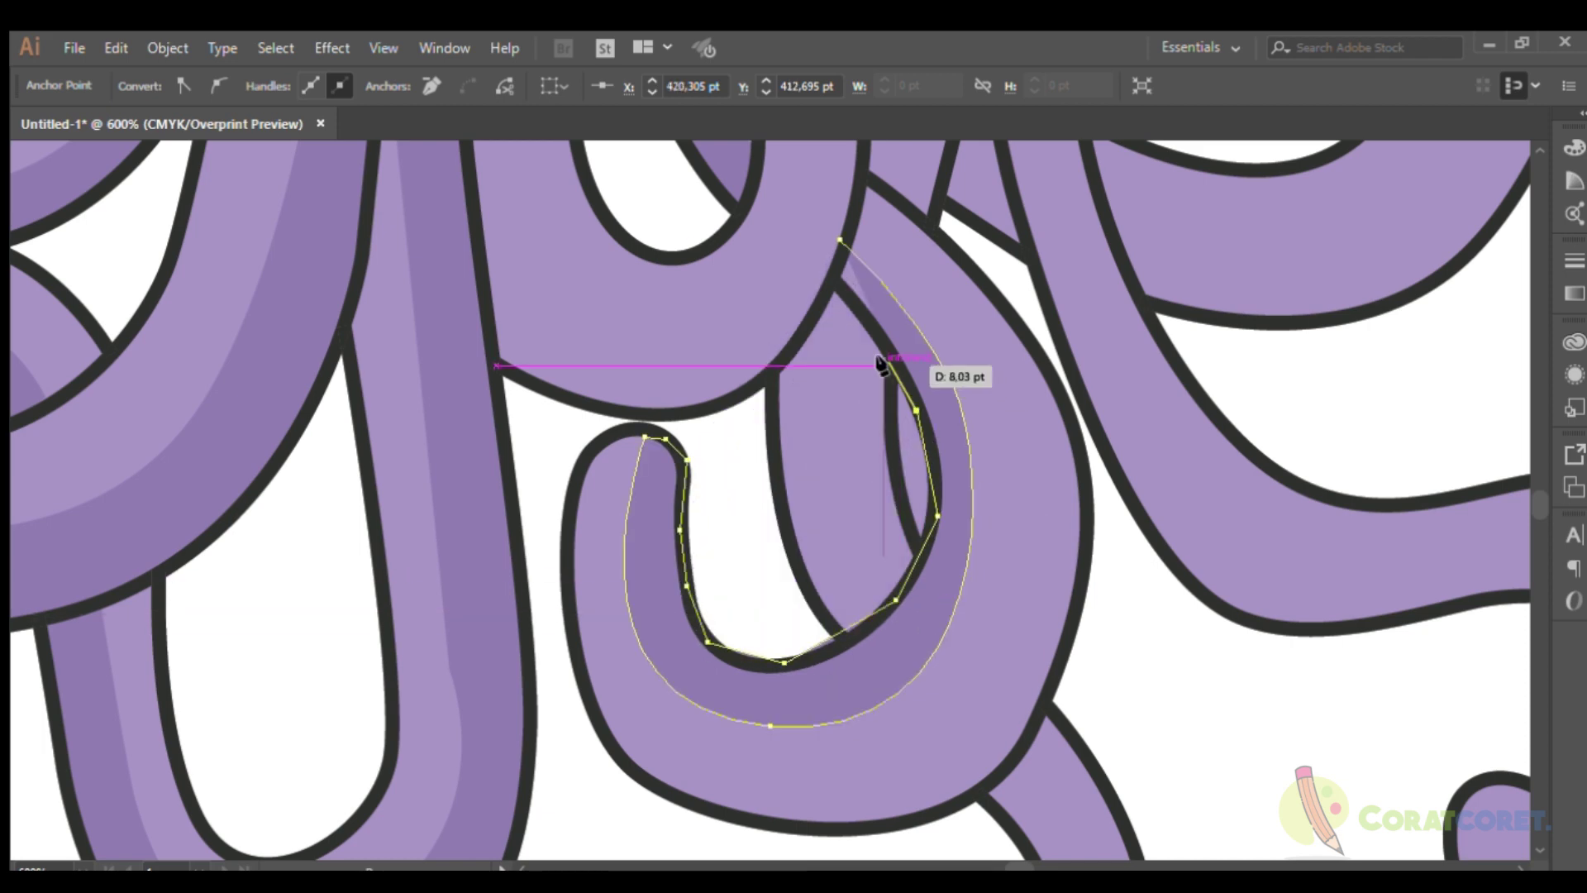
pyautogui.scroll(2, 850, 322)
pyautogui.moveTo(846, 438); pyautogui.dragTo(837, 417)
pyautogui.hotkey('ctrl', 'shift', 'a')
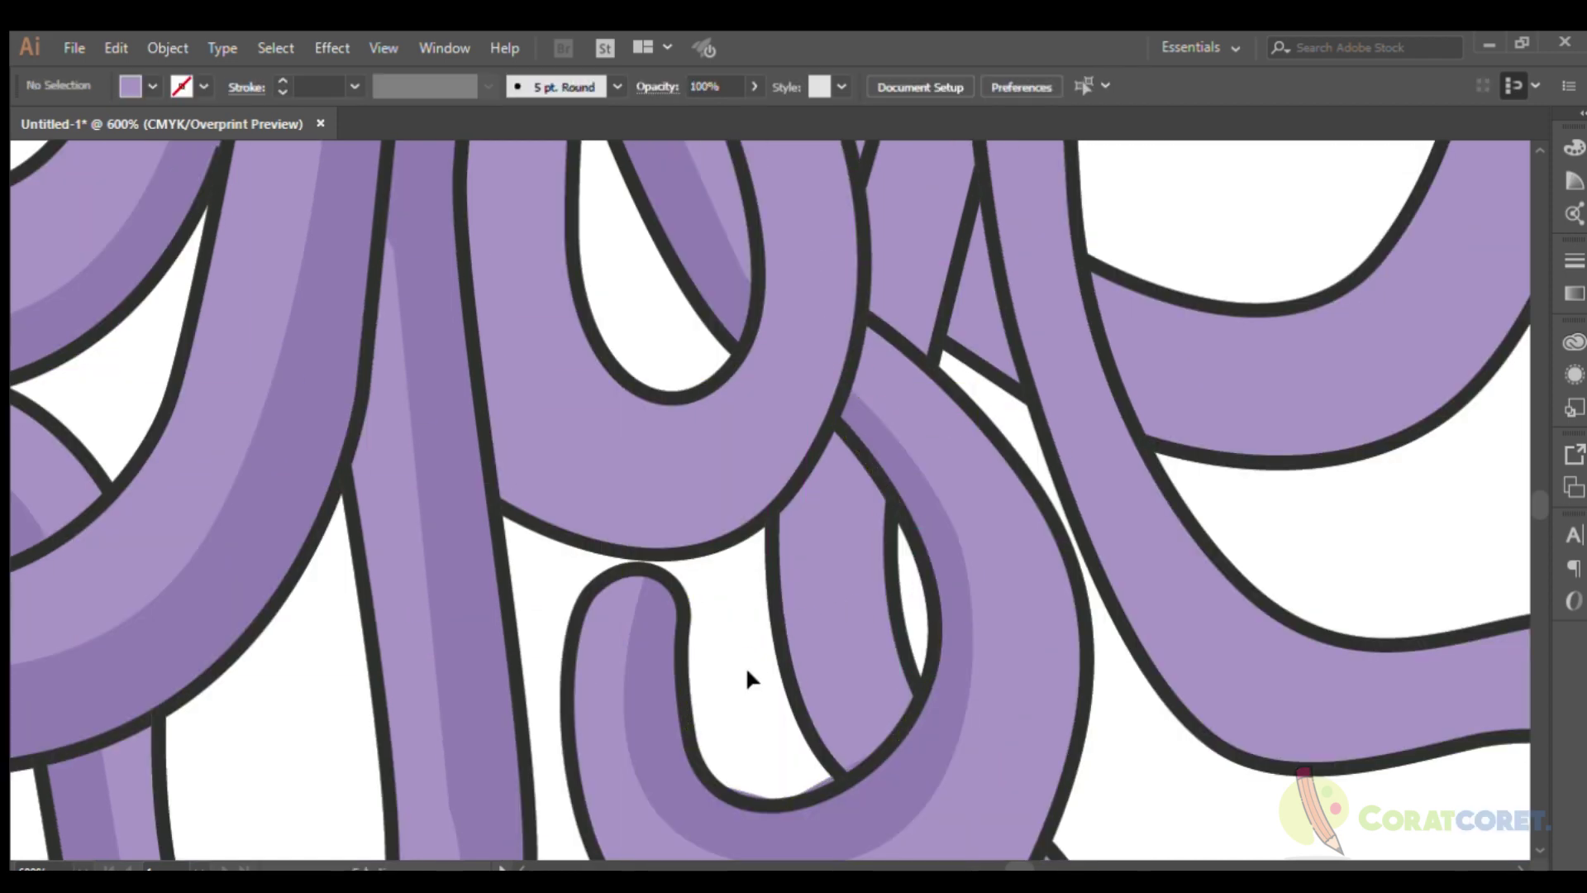
# Shade the inner edge of the next tentacle loop in darker purple.
pyautogui.hotkey('ctrl', '-')
pyautogui.scroll(-2, 744, 578)
pyautogui.click(645, 455)
pyautogui.scroll(2, 678, 645)
pyautogui.moveTo(695, 606); pyautogui.dragTo(664, 549)
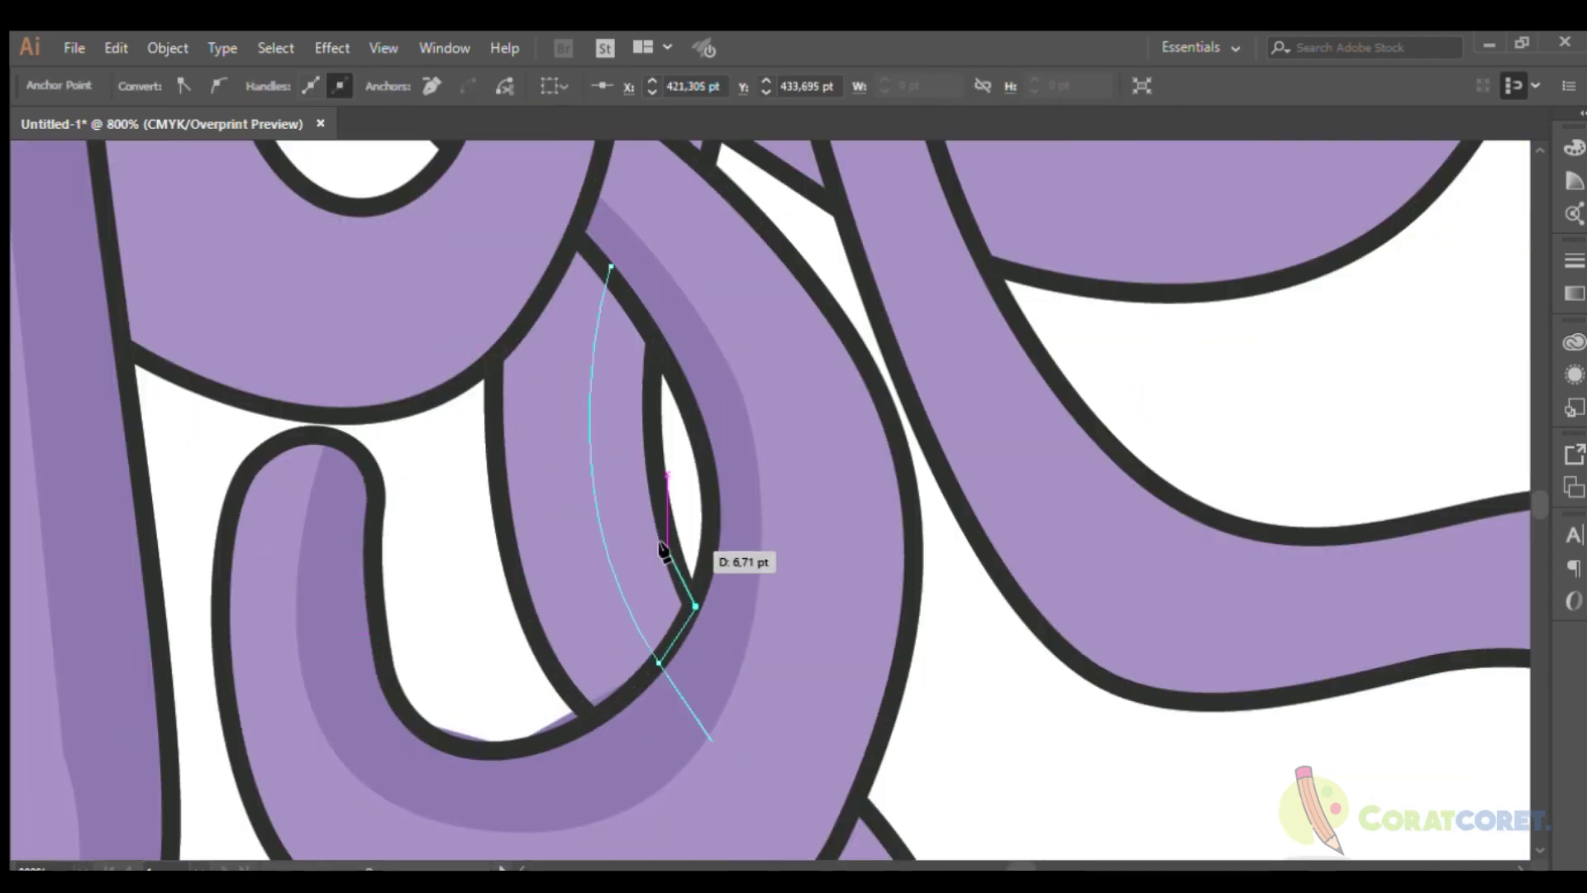
pyautogui.moveTo(606, 264); pyautogui.dragTo(616, 272)
pyautogui.scroll(-1, 791, 584)
pyautogui.scroll(-2, 827, 587)
pyautogui.hotkey('ctrl', 'shift', 'a')
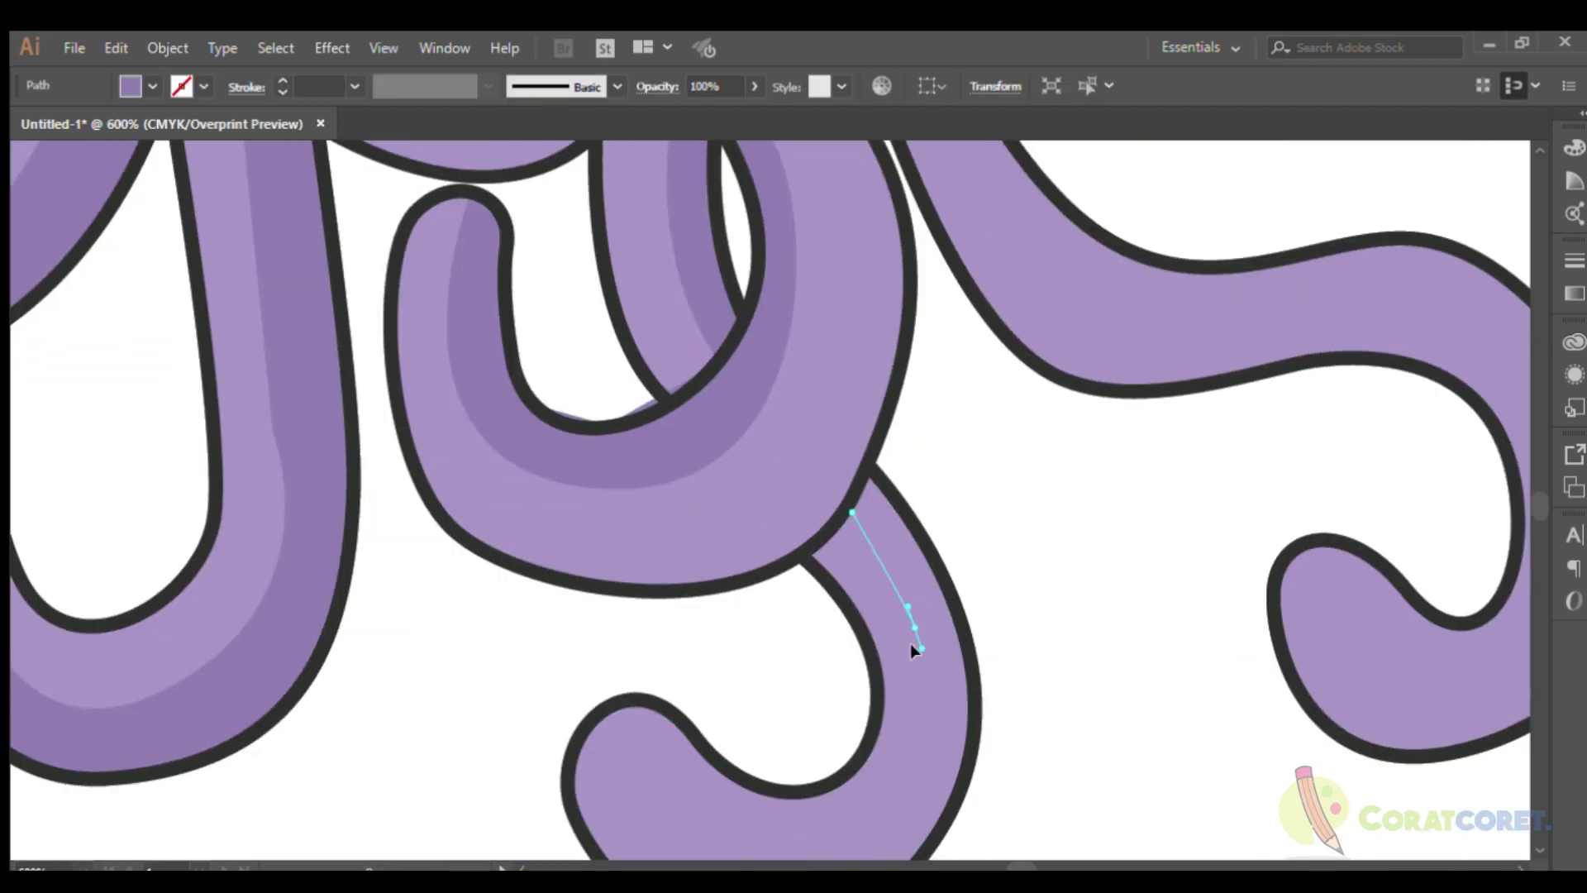
# Draw a dark shadow path curving around the loop.
pyautogui.moveTo(616, 662); pyautogui.dragTo(609, 663)
pyautogui.scroll(2, 603, 574)
pyautogui.scroll(-3, 827, 537)
pyautogui.moveTo(851, 426); pyautogui.dragTo(844, 430)
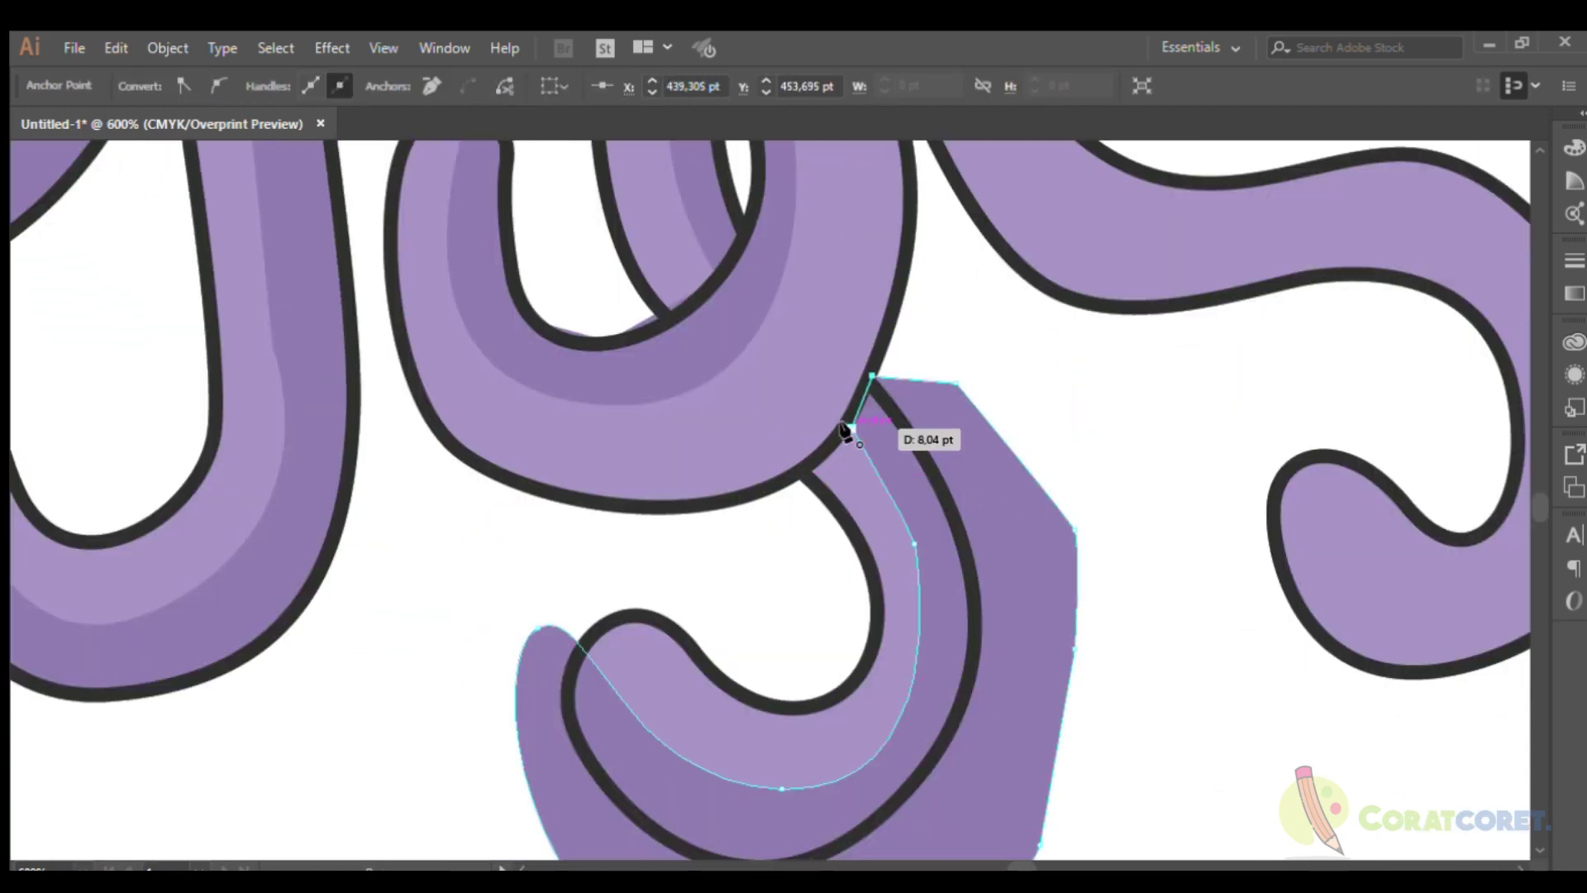
pyautogui.keyDown('ctrl'); pyautogui.click(632, 829); pyautogui.keyUp('ctrl')
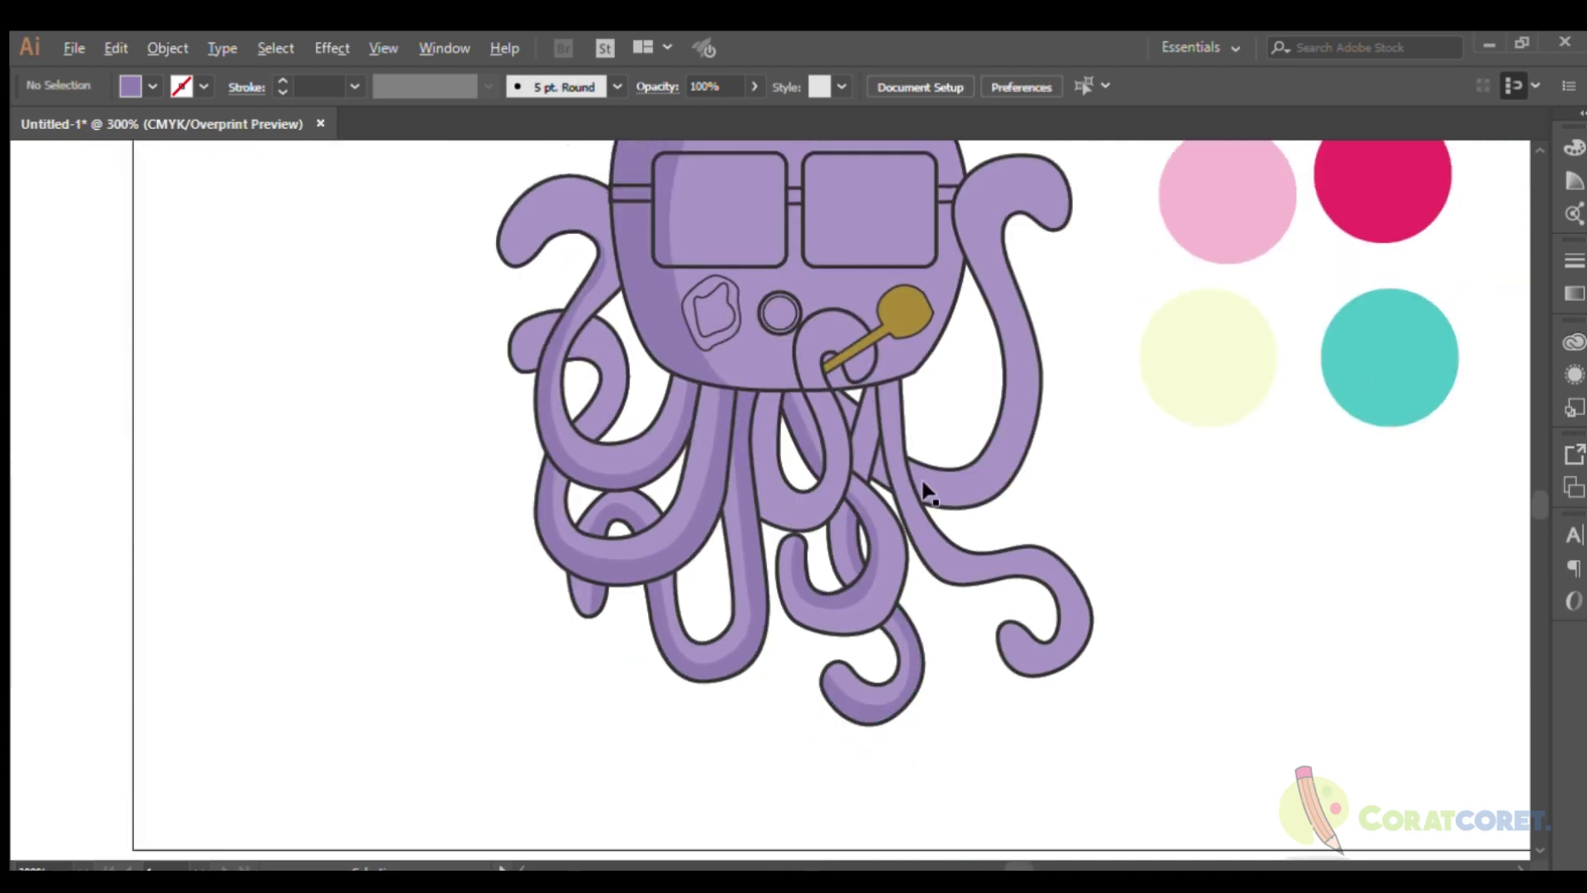
# Finish the loop shadow, delete the stray crescent, and sample teal from the palette circle.
pyautogui.click(608, 678)
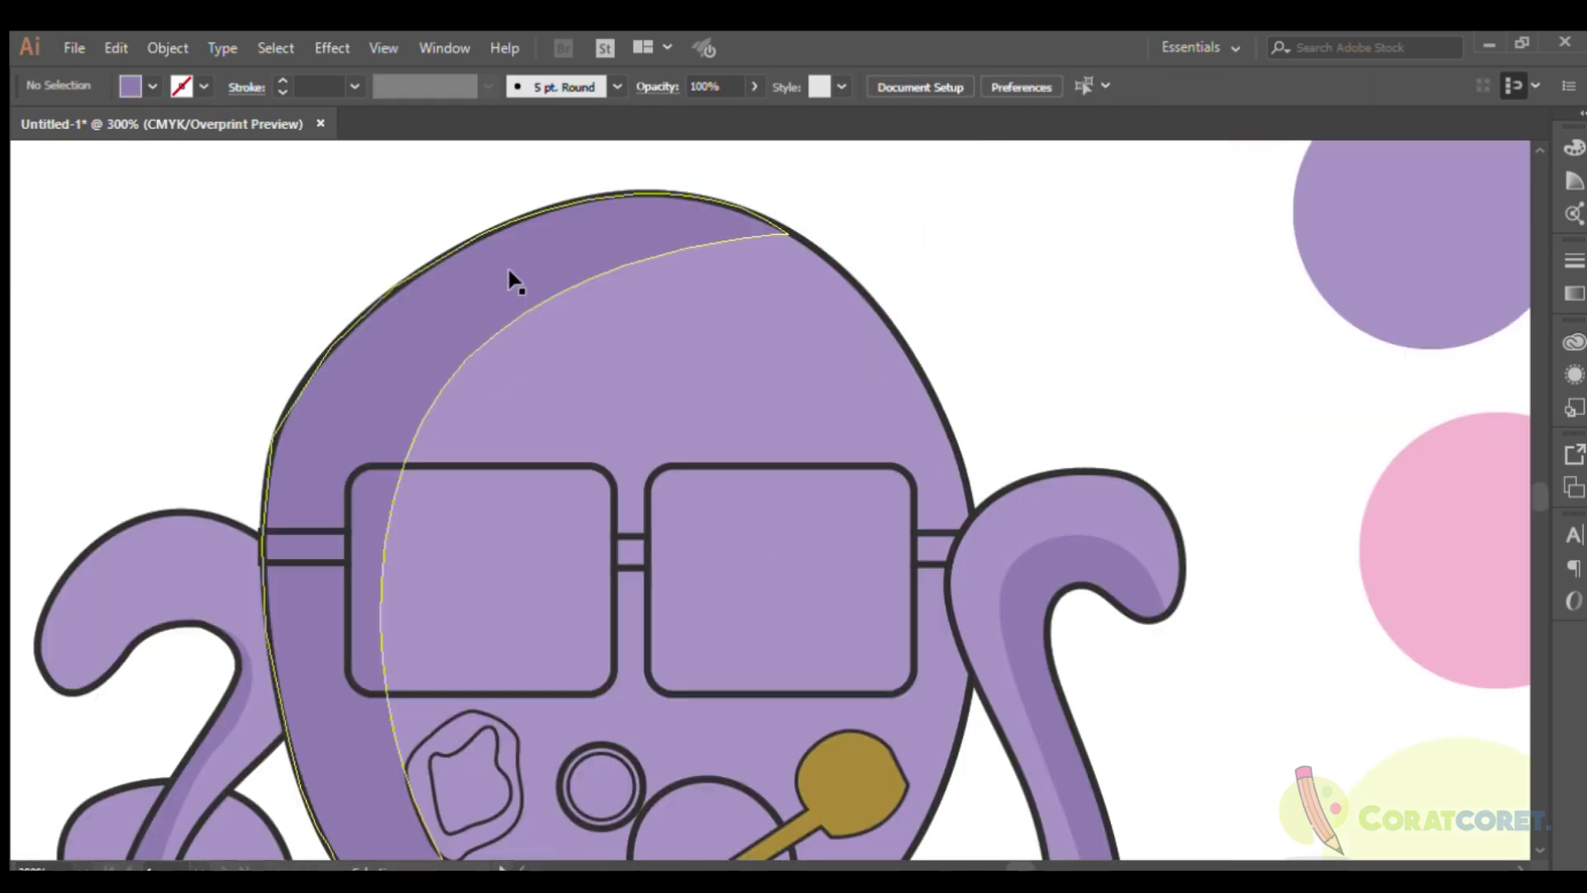
pyautogui.press('Delete')
pyautogui.press('p')
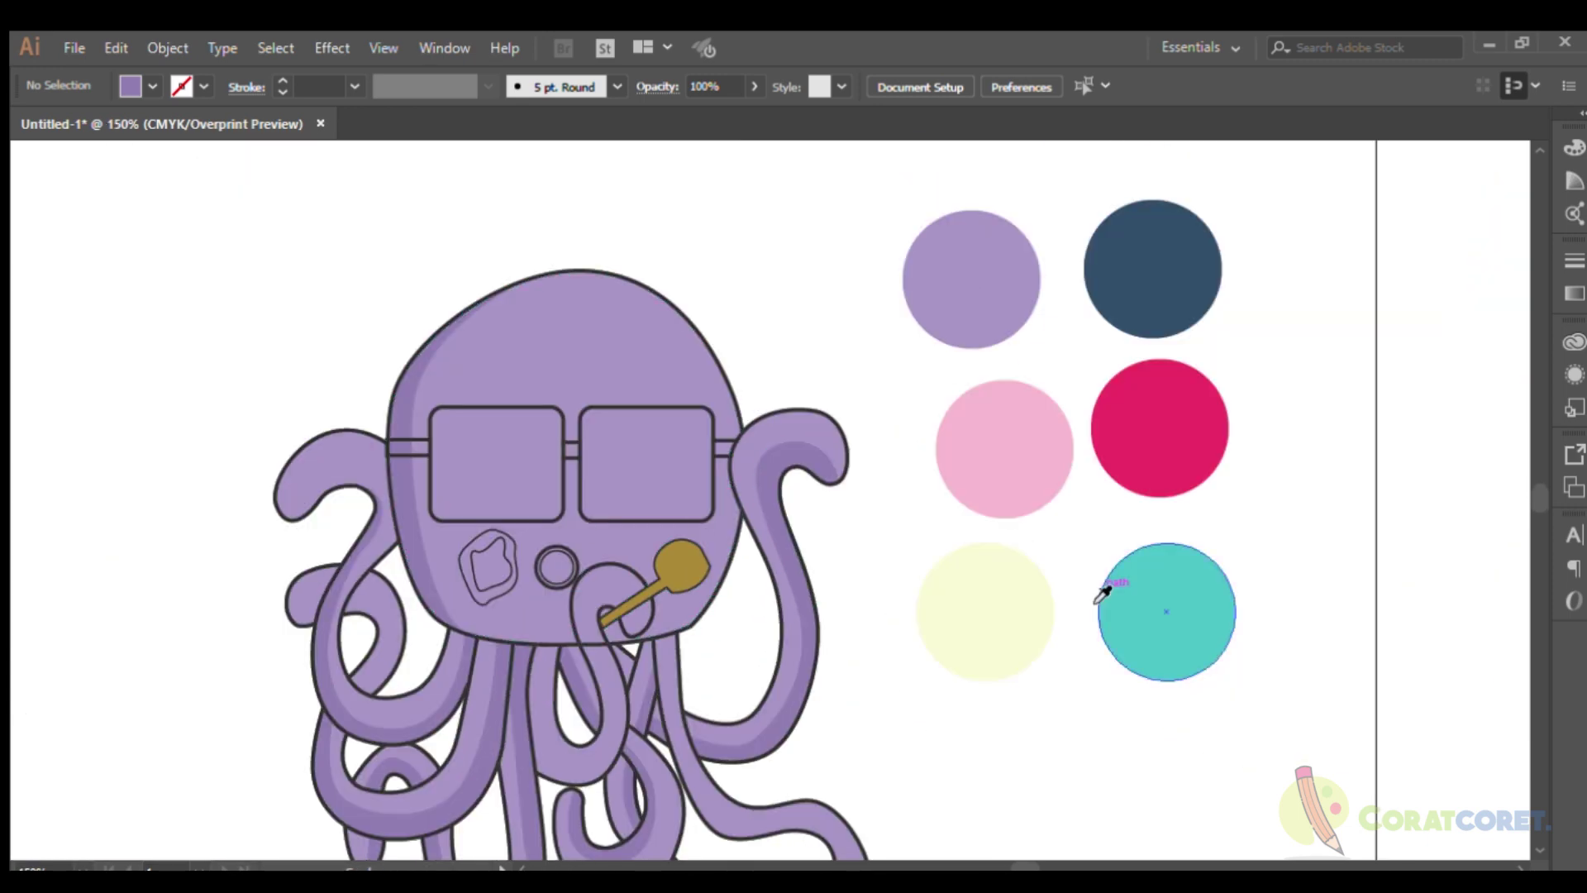
pyautogui.click(1101, 599)
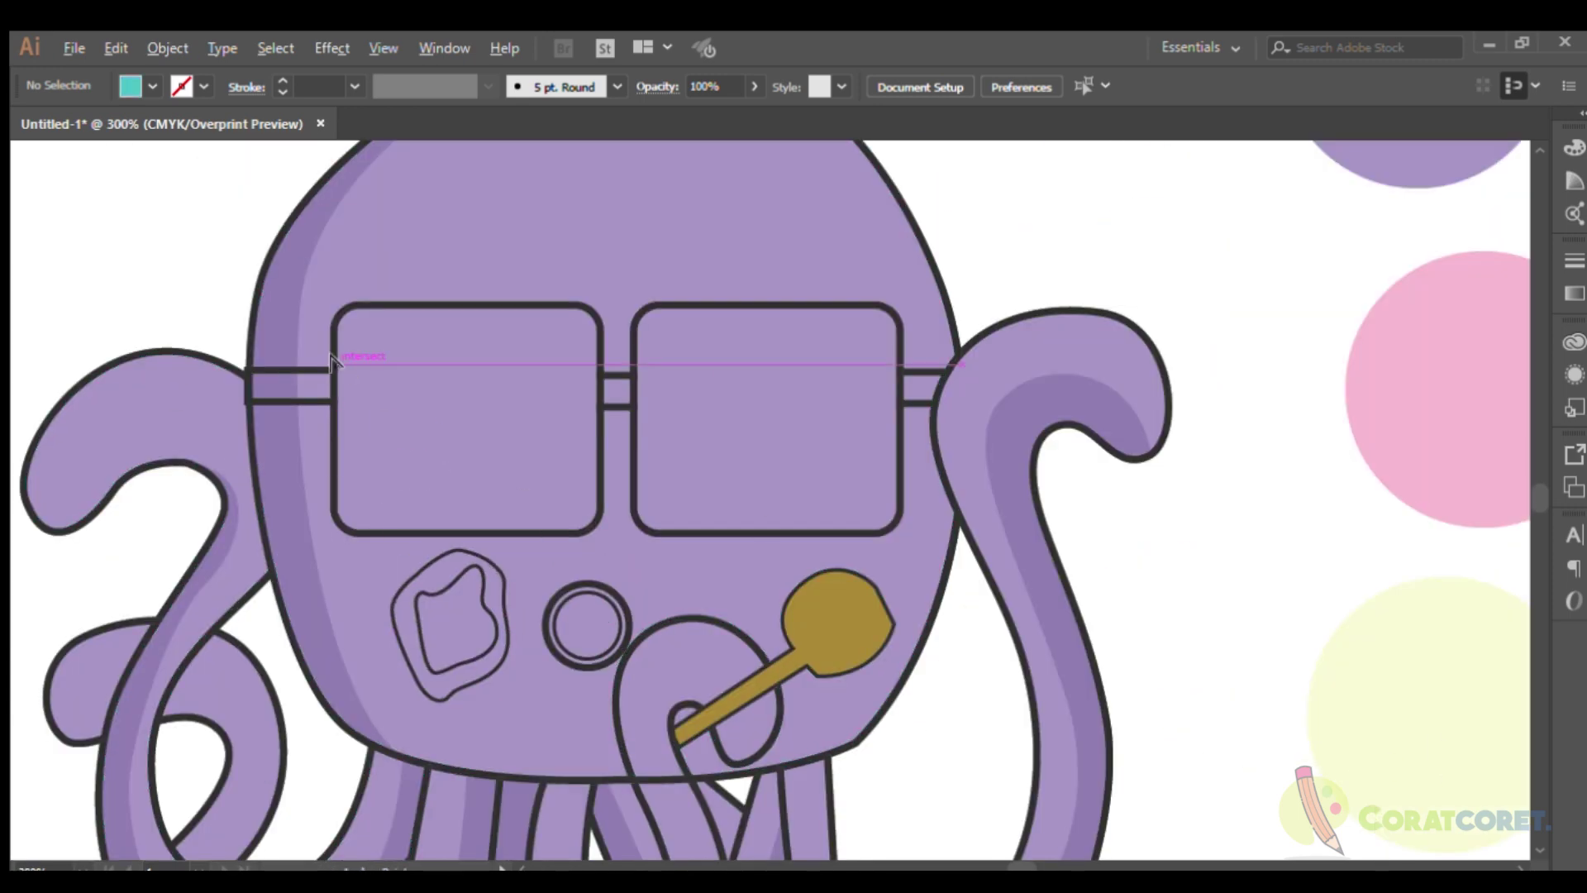
# Trace a fill shape inside the left lens of the glasses.
pyautogui.hotkey('ctrl', '+')
pyautogui.hotkey('ctrl', '+')
pyautogui.click(331, 227)
pyautogui.click(327, 579)
pyautogui.click(819, 581)
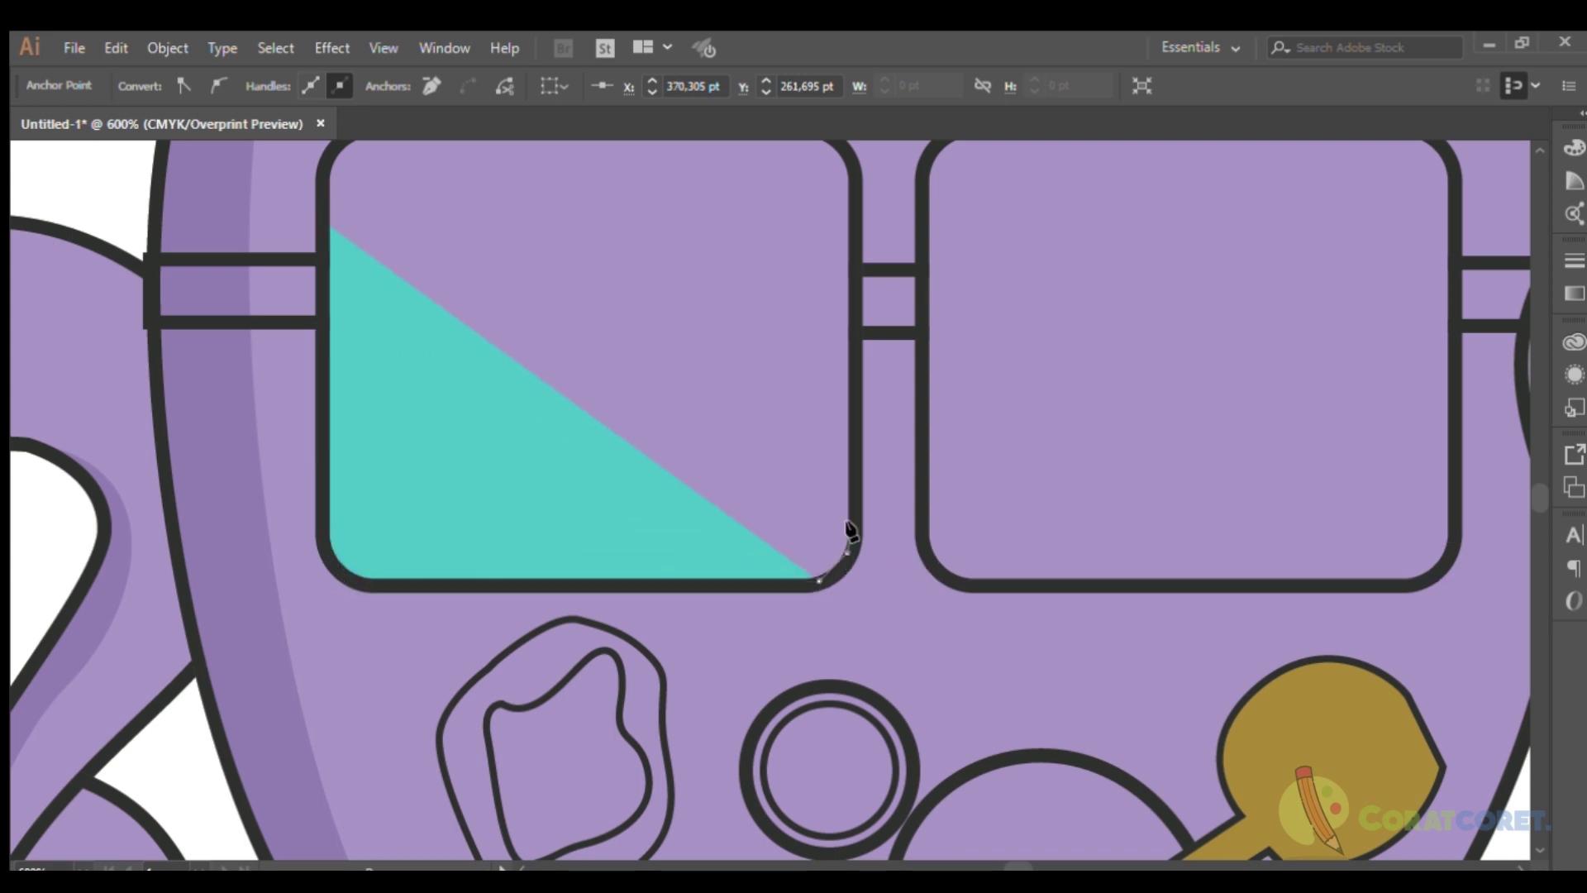
pyautogui.scroll(3, 851, 532)
pyautogui.click(854, 539)
pyautogui.click(854, 342)
pyautogui.click(848, 287)
pyautogui.click(806, 266)
pyautogui.click(638, 266)
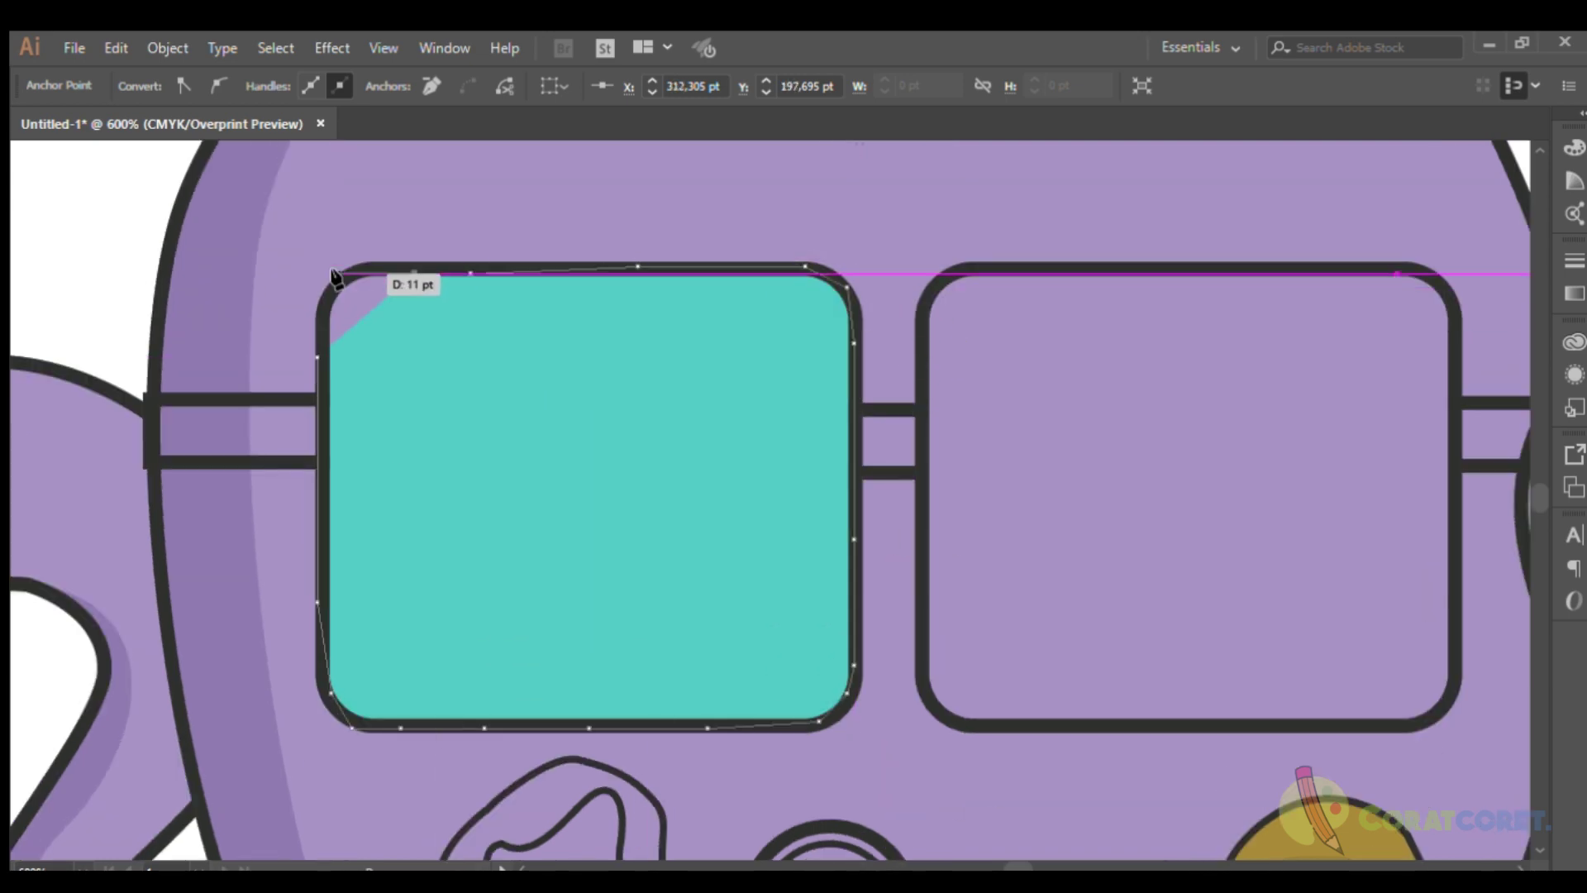
pyautogui.click(318, 357)
# Trace a fill shape inside the right lens.
pyautogui.hscroll(5, 614, 426)
pyautogui.click(618, 291)
pyautogui.click(617, 649)
pyautogui.click(701, 690)
pyautogui.click(979, 690)
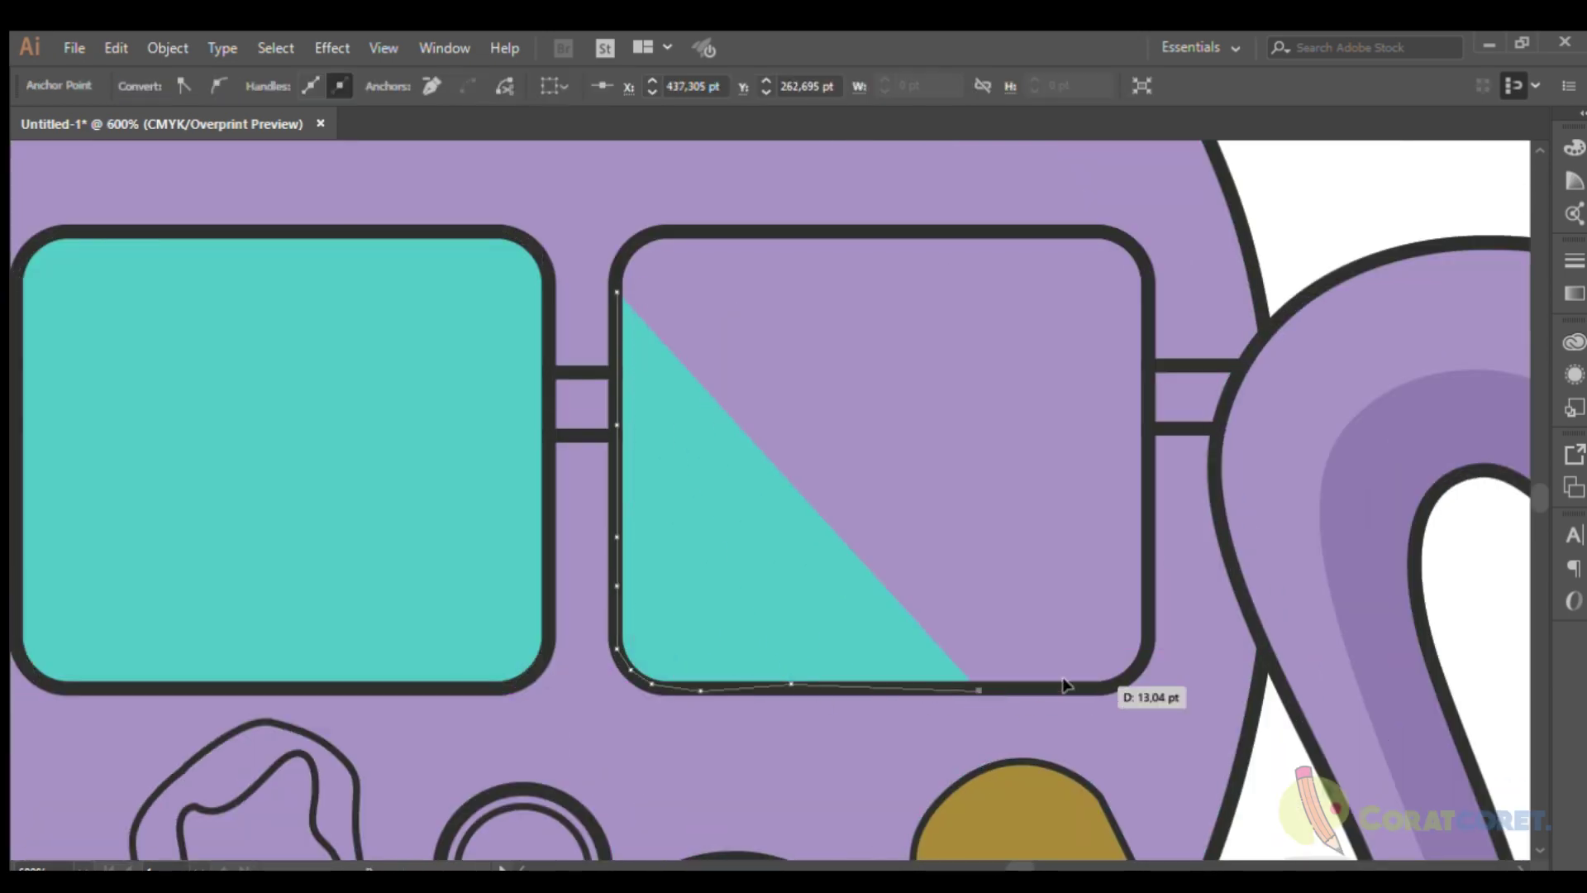
pyautogui.click(1066, 689)
pyautogui.click(1139, 638)
pyautogui.click(1077, 228)
pyautogui.click(931, 229)
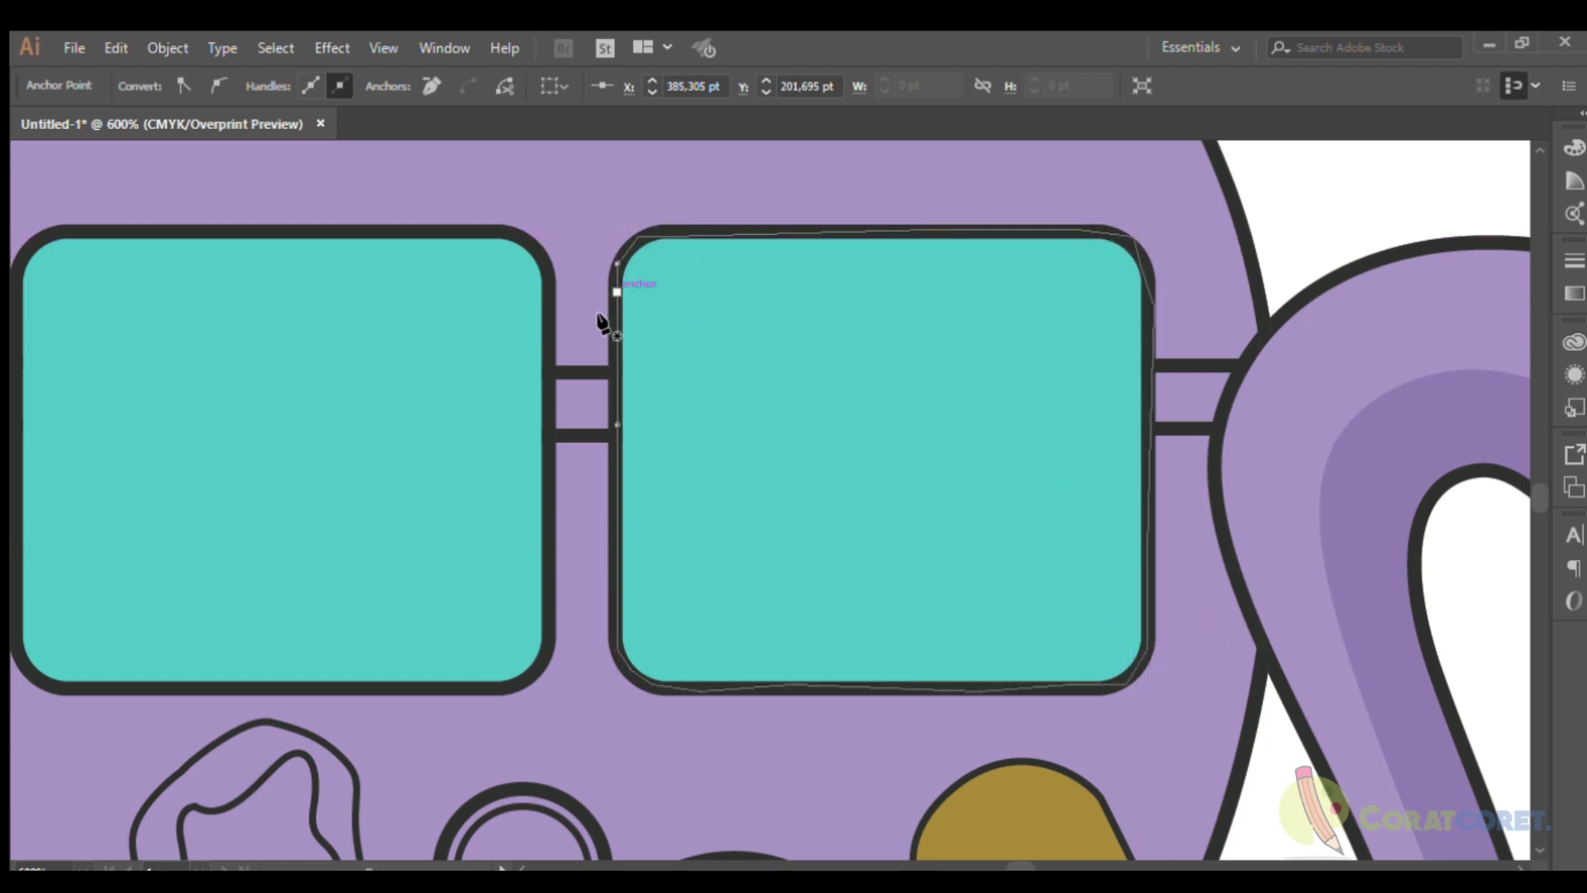
# Trace a fill shape for the left temple arm of the glasses.
pyautogui.scroll(-5, 1123, 306)
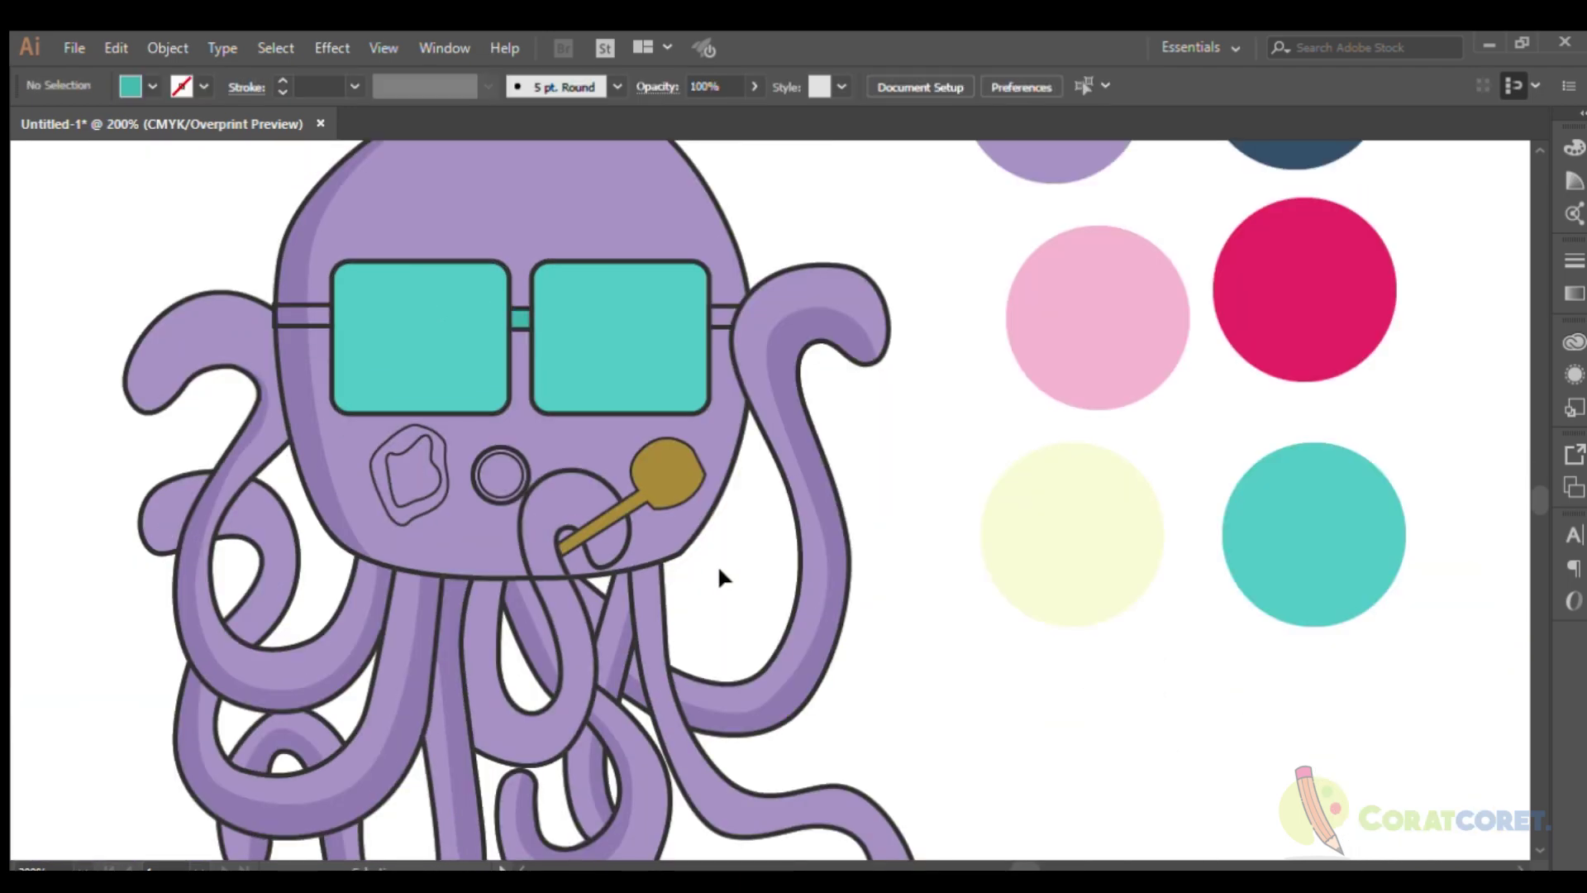
pyautogui.scroll(3, 718, 564)
pyautogui.scroll(2, 442, 340)
pyautogui.click(324, 385)
pyautogui.click(485, 396)
pyautogui.click(485, 322)
pyautogui.scroll(-5, 422, 328)
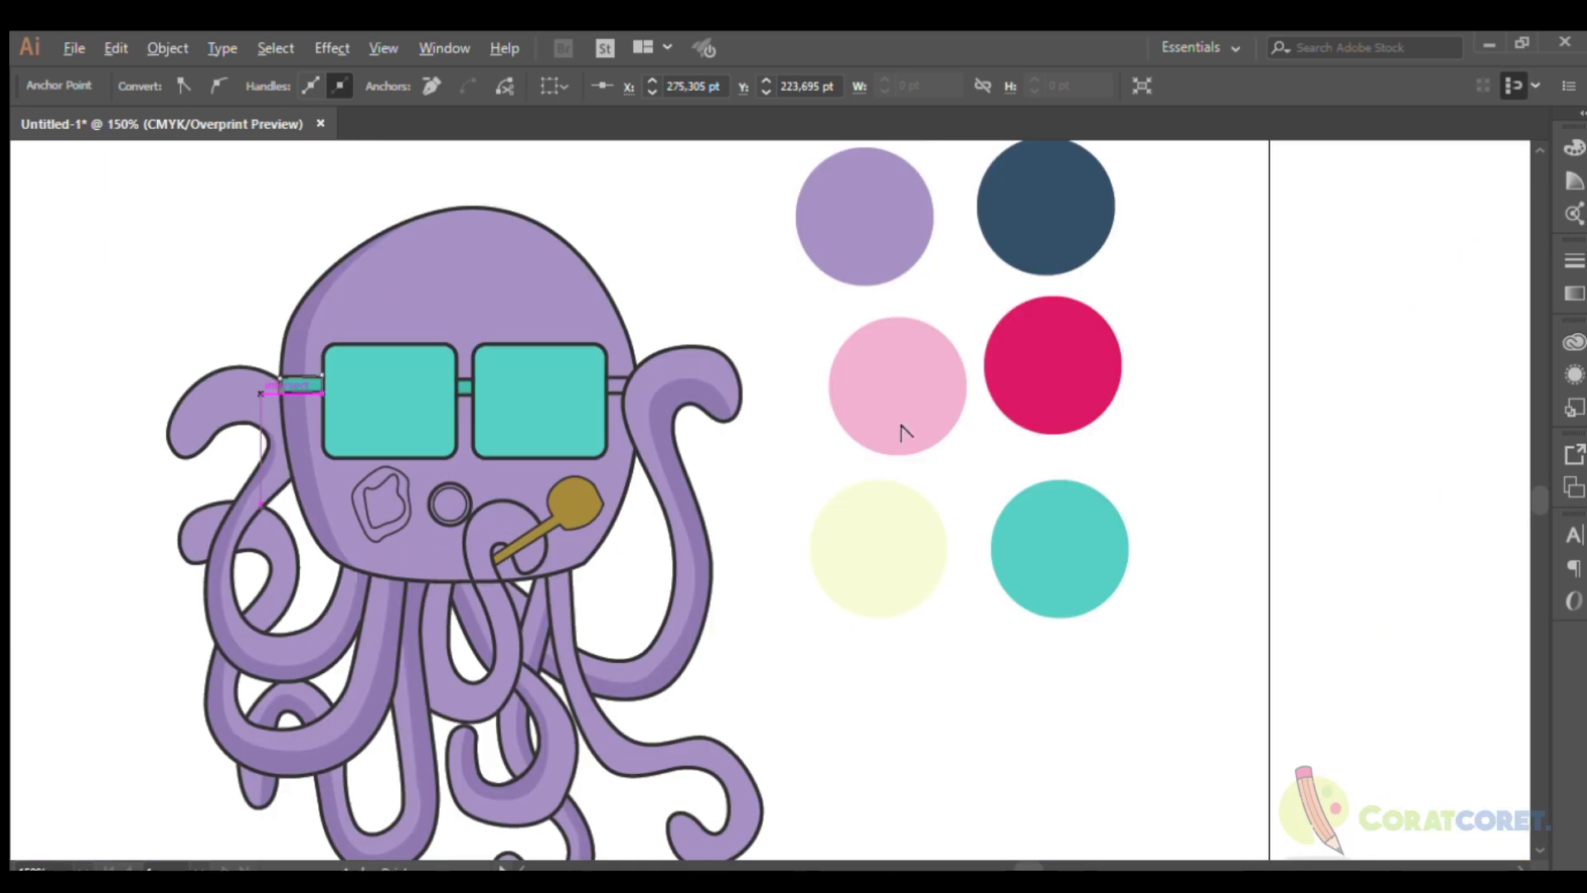
pyautogui.scroll(4, 578, 397)
pyautogui.click(519, 353)
pyautogui.scroll(-5, 514, 372)
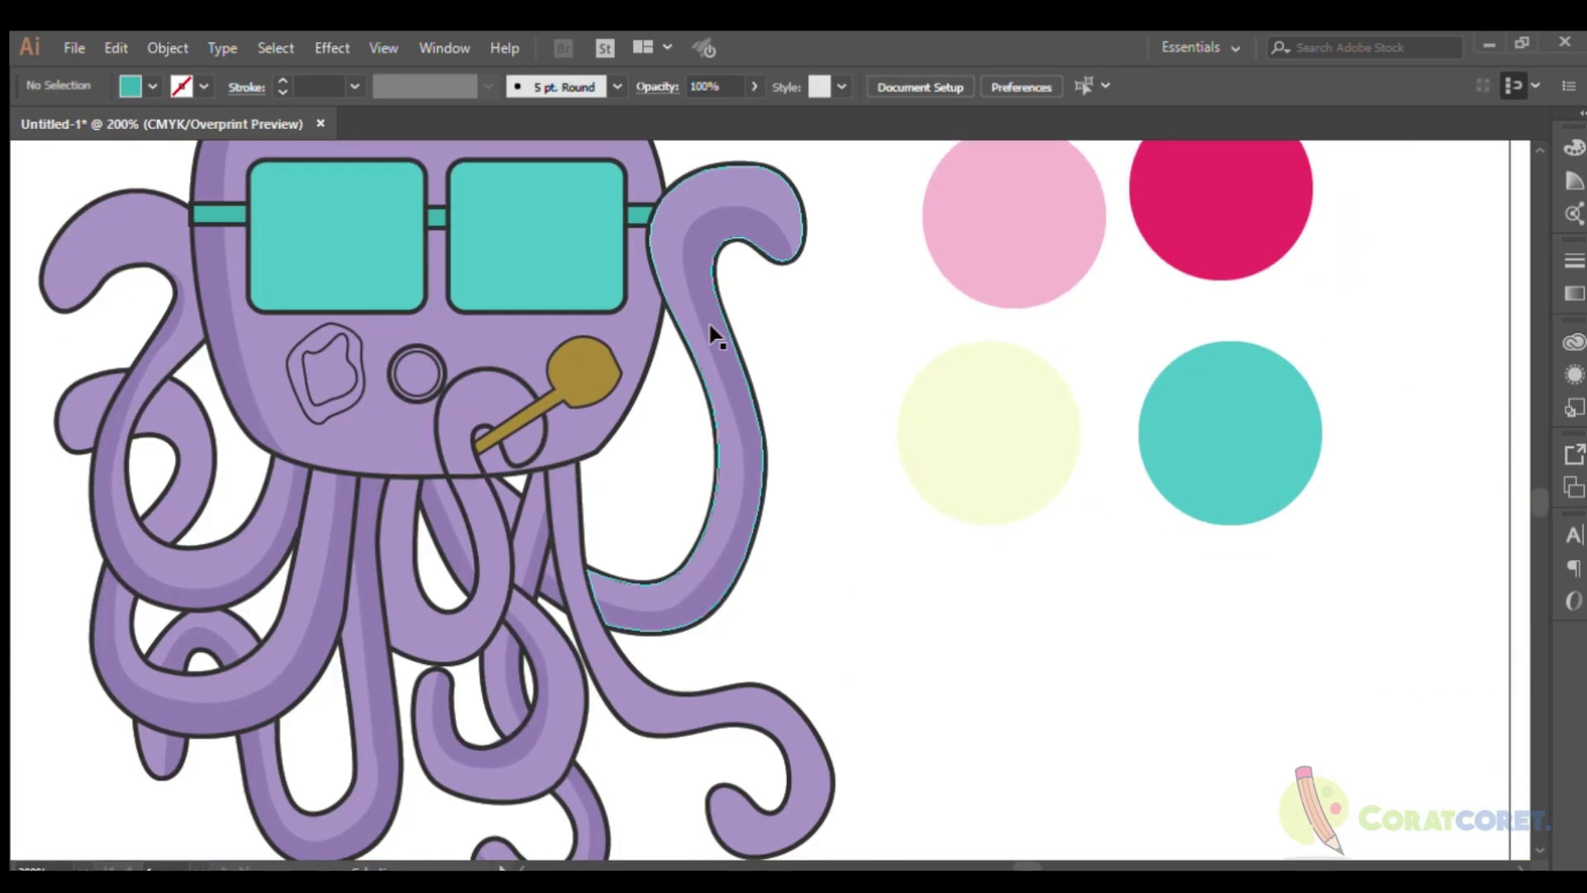
pyautogui.scroll(4, 713, 330)
# Select the teal glasses fills and recolour them pink from the palette.
pyautogui.moveTo(546, 256); pyautogui.dragTo(623, 348)
pyautogui.scroll(-2, 849, 619)
pyautogui.scroll(-5, 852, 626)
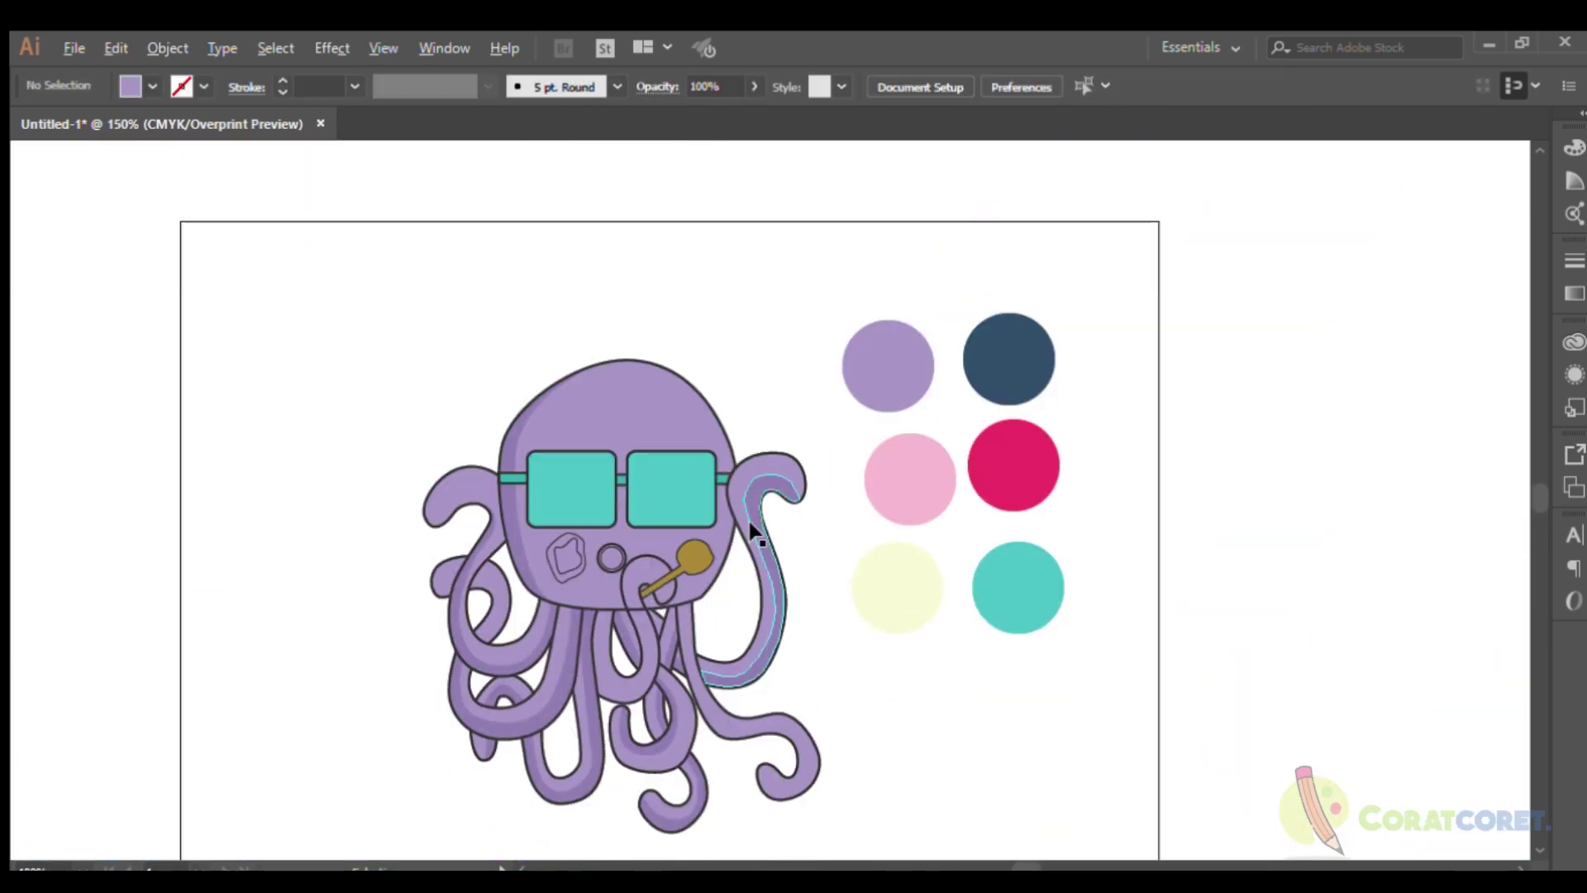
pyautogui.scroll(3, 751, 524)
pyautogui.click(946, 454)
pyautogui.scroll(1, 806, 451)
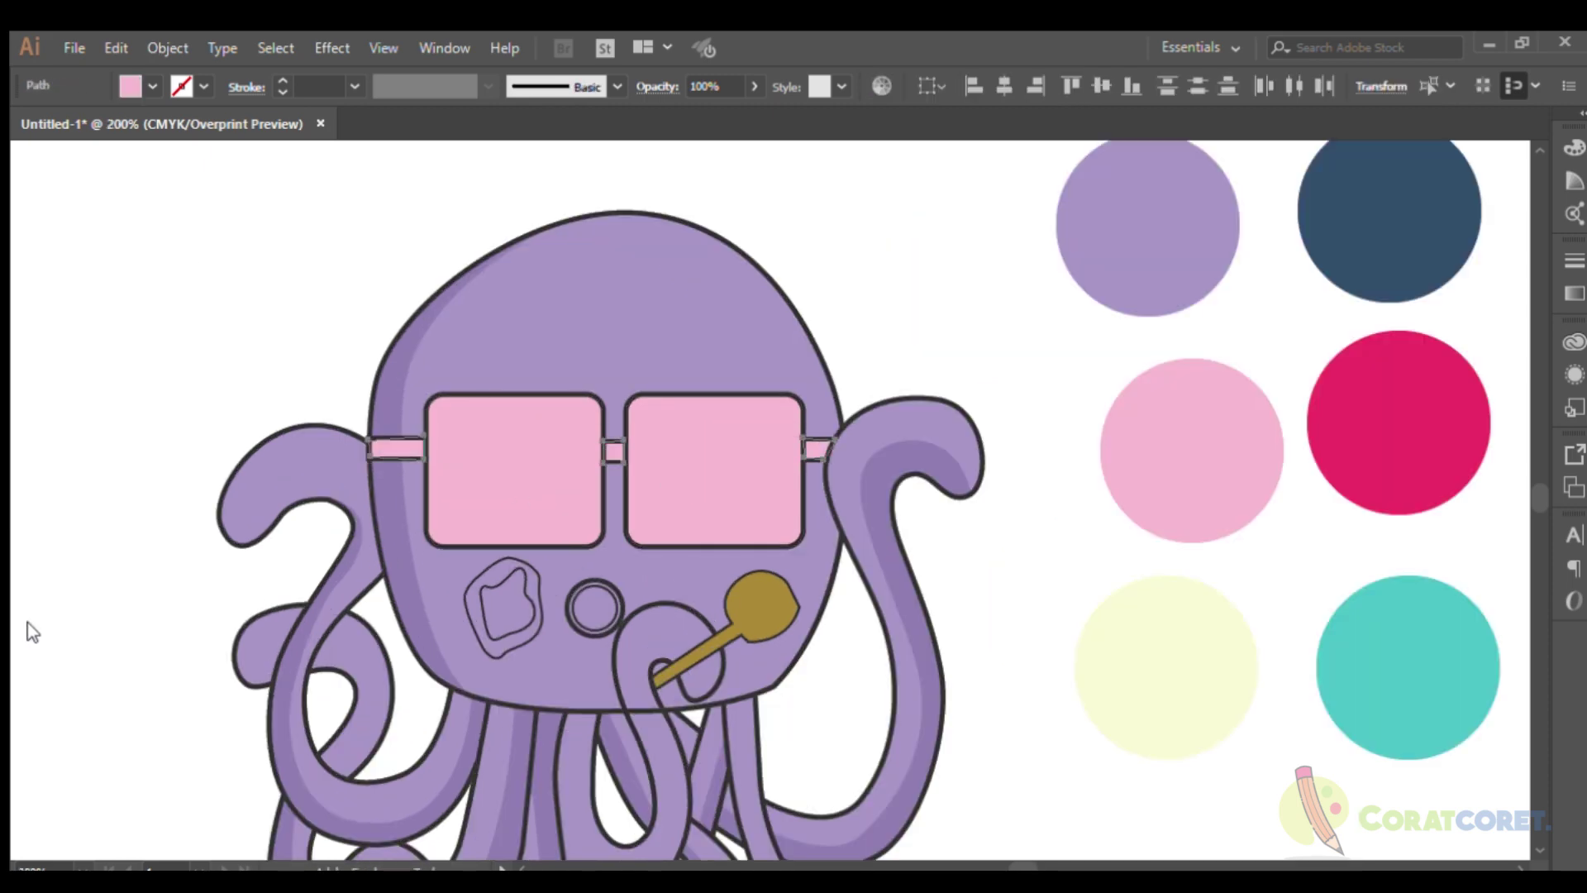
pyautogui.scroll(-3, 196, 291)
pyautogui.scroll(-2, 192, 334)
pyautogui.scroll(1, 185, 313)
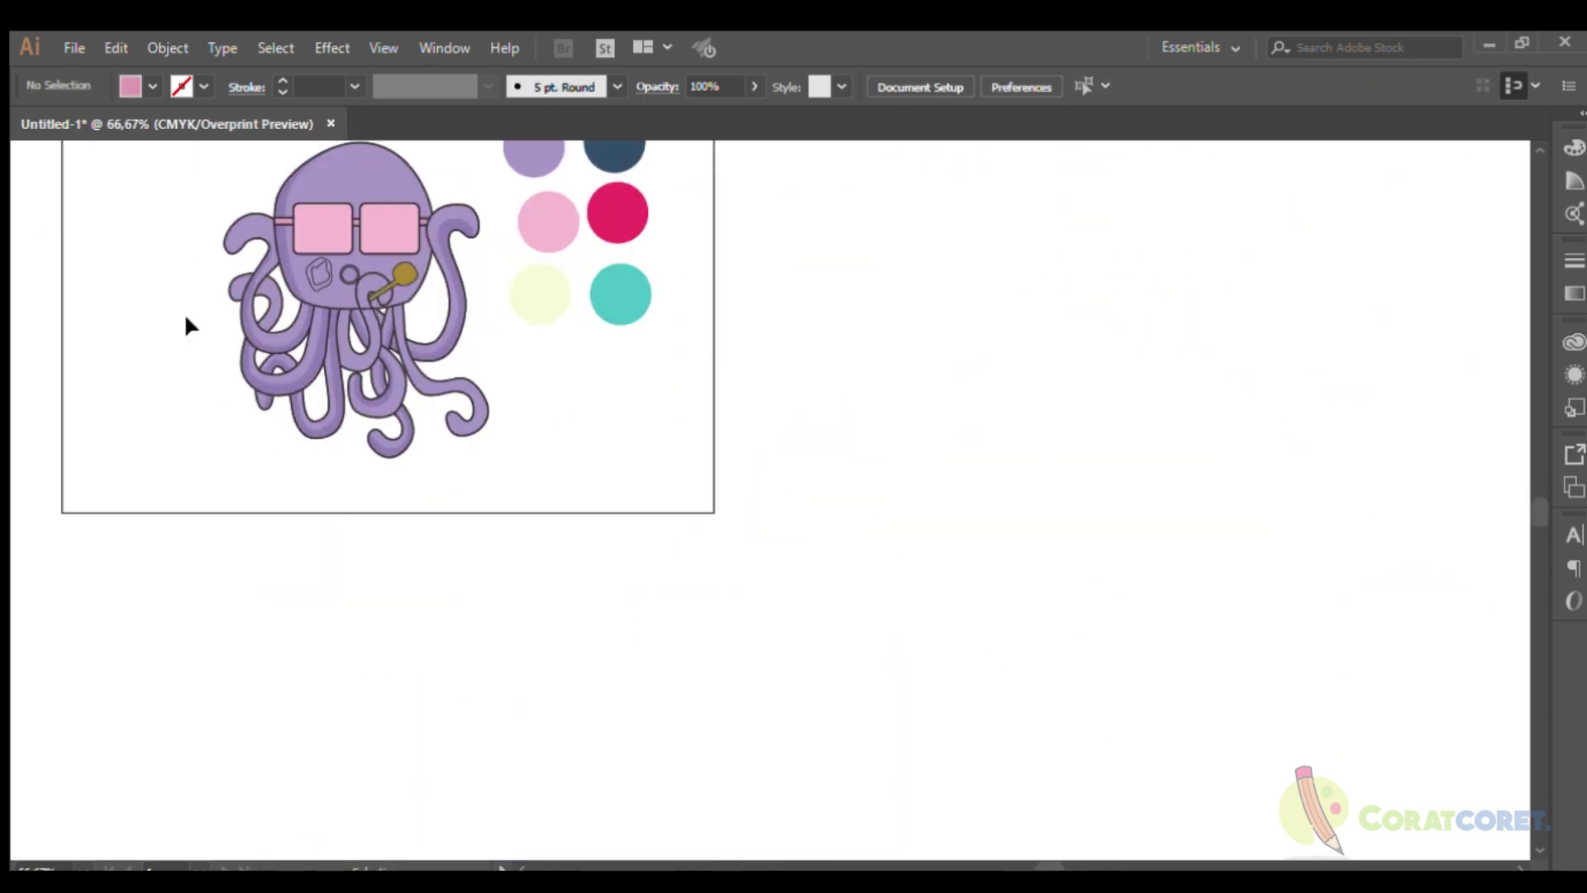
pyautogui.scroll(3, 185, 312)
# Paint a darker shading band along the left edge of the head.
pyautogui.moveTo(446, 527); pyautogui.dragTo(394, 260)
pyautogui.scroll(-2, 395, 260)
pyautogui.scroll(3, 392, 260)
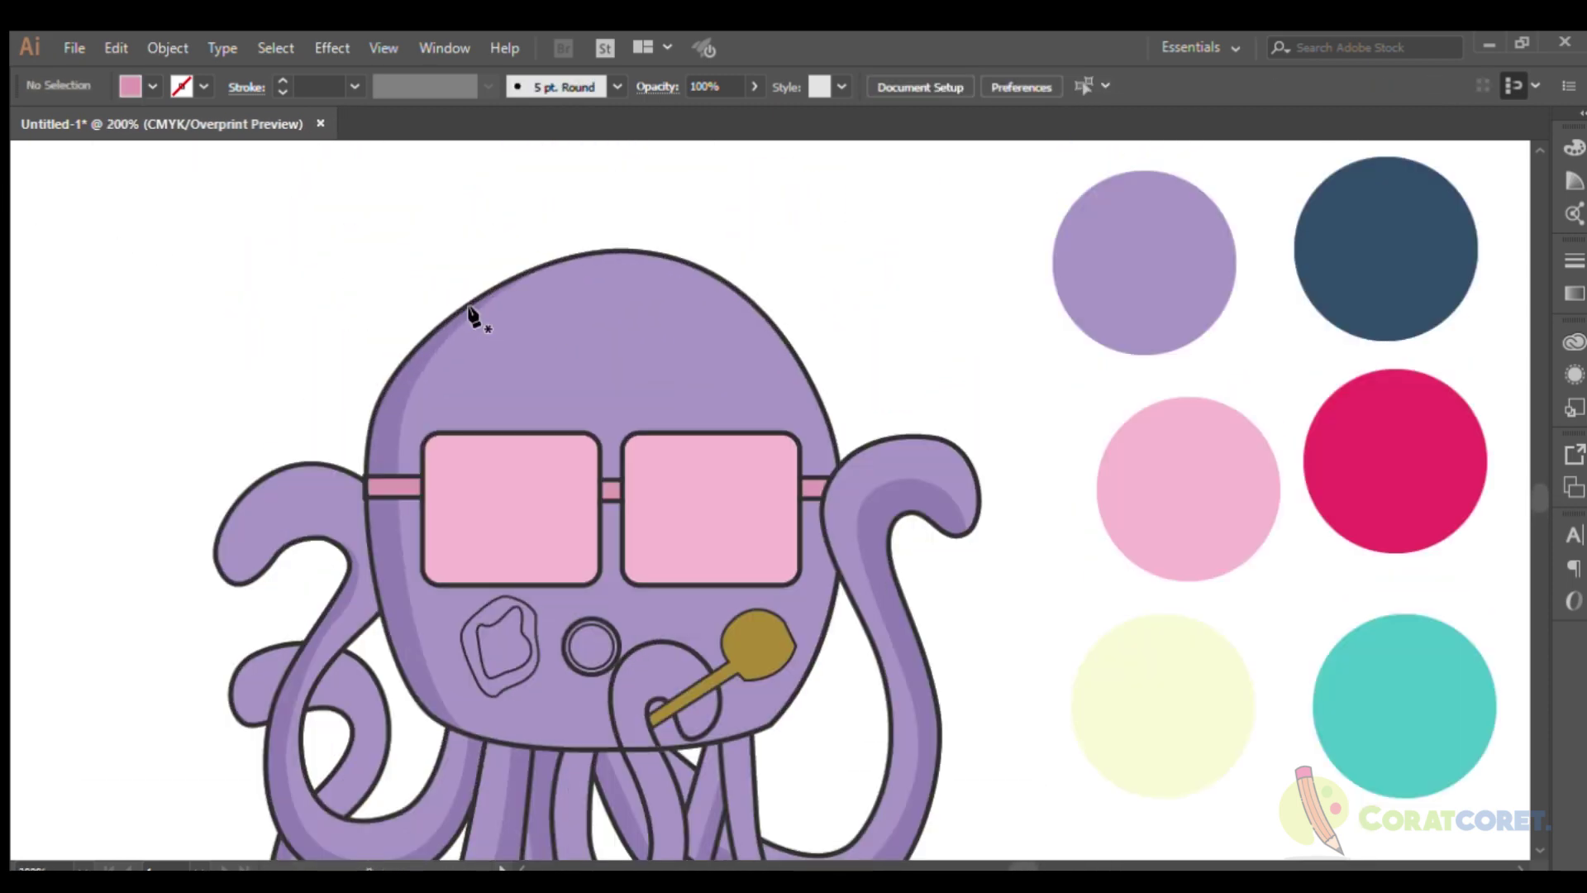
# Draw a curved white highlight across the top of the head.
pyautogui.click(485, 241)
pyautogui.click(737, 400)
pyautogui.scroll(2, 542, 209)
pyautogui.moveTo(396, 174); pyautogui.dragTo(394, 217)
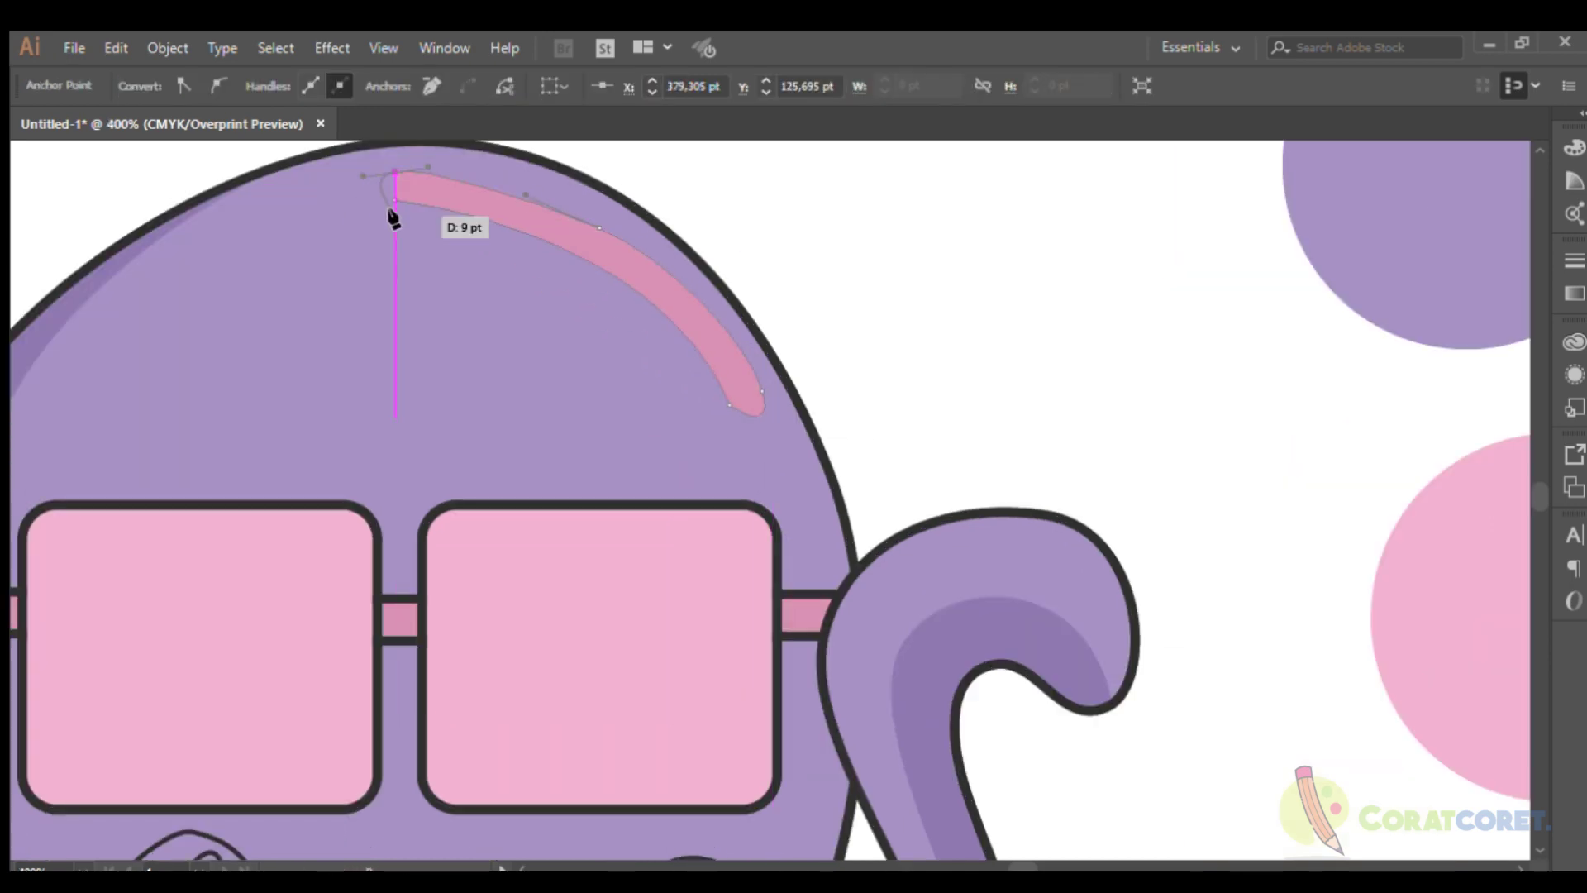
pyautogui.hotkey('ctrl', 'shift', 'a')
pyautogui.scroll(2, 888, 359)
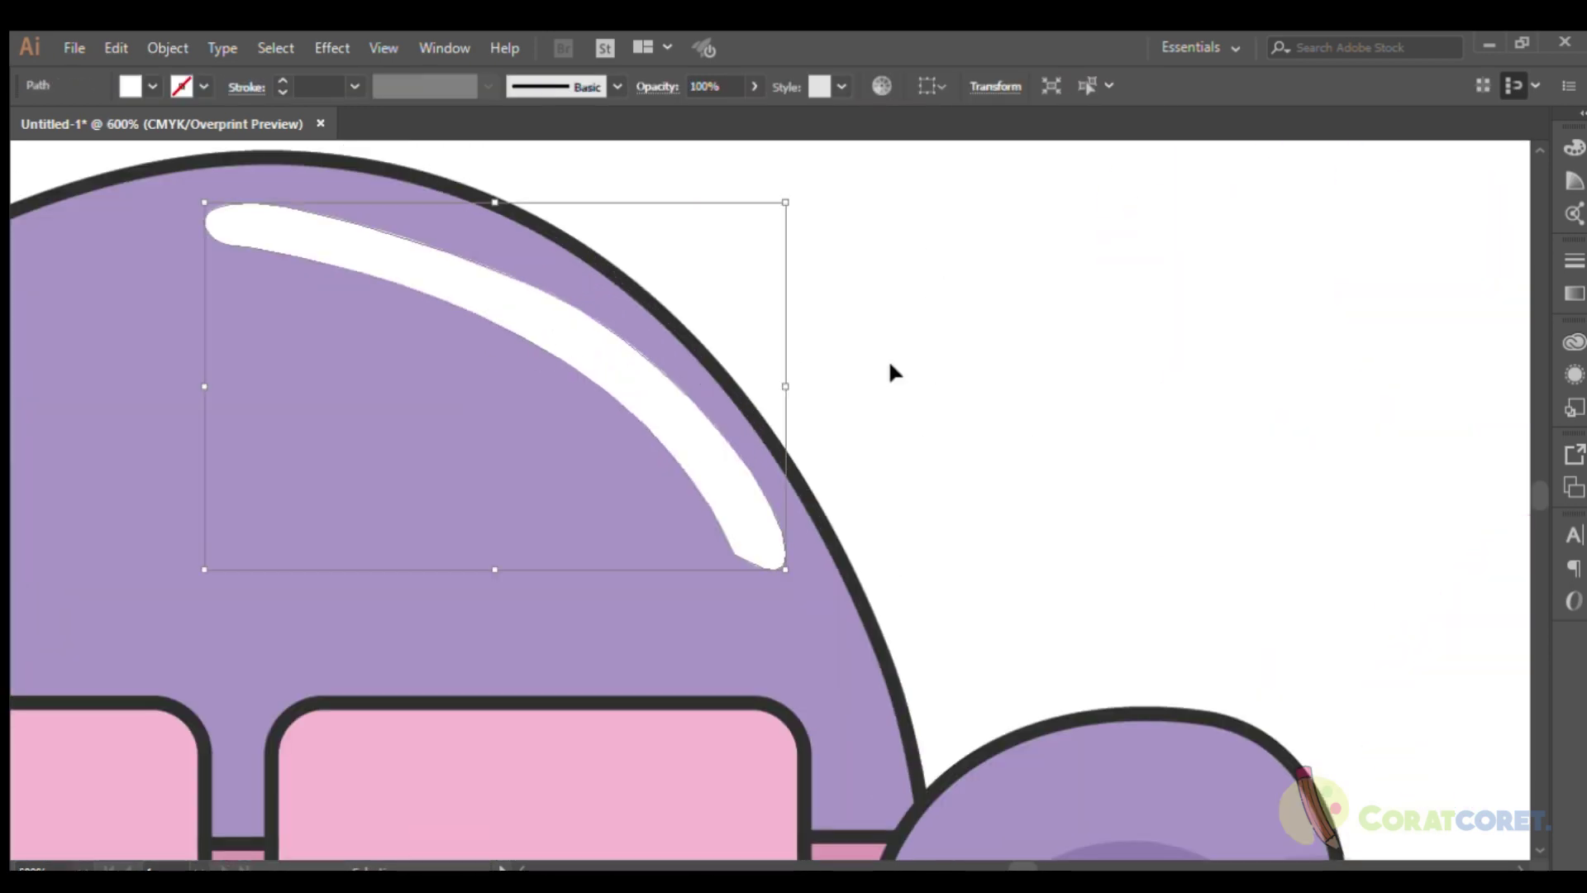
pyautogui.scroll(2, 686, 497)
# Start a smaller white highlight just below the first one.
pyautogui.moveTo(761, 635); pyautogui.dragTo(733, 606)
pyautogui.scroll(1, 734, 606)
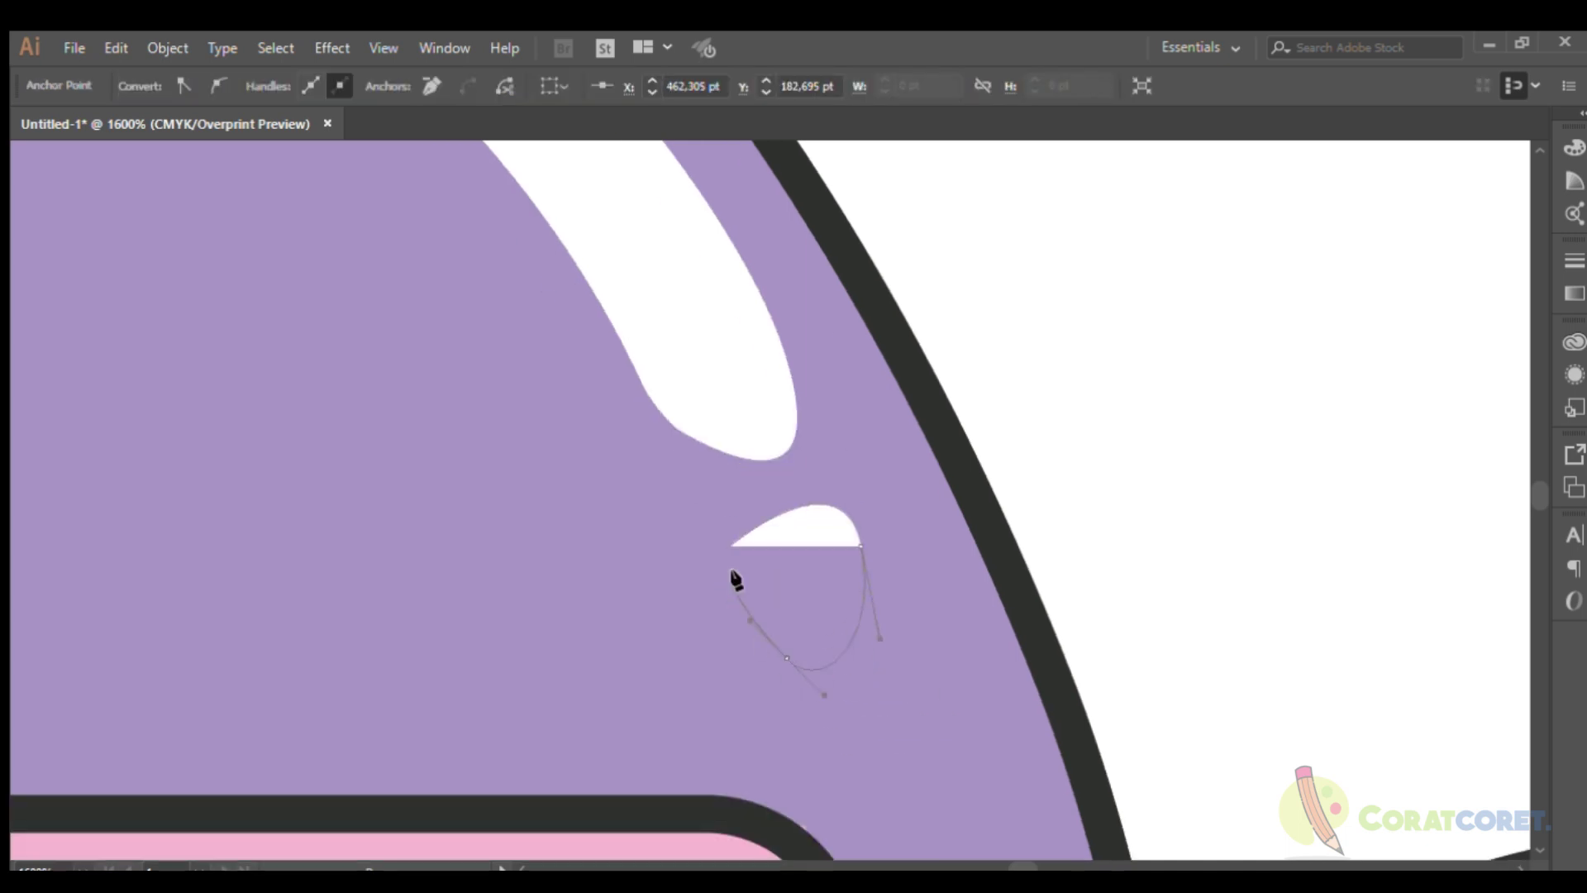
pyautogui.hotkey('ctrl', 'shift', 'a')
pyautogui.hotkey('ctrl', '0')
pyautogui.scroll(2, 920, 353)
# Draw a closed highlight shape along the top edge of the side arm.
pyautogui.scroll(1, 998, 408)
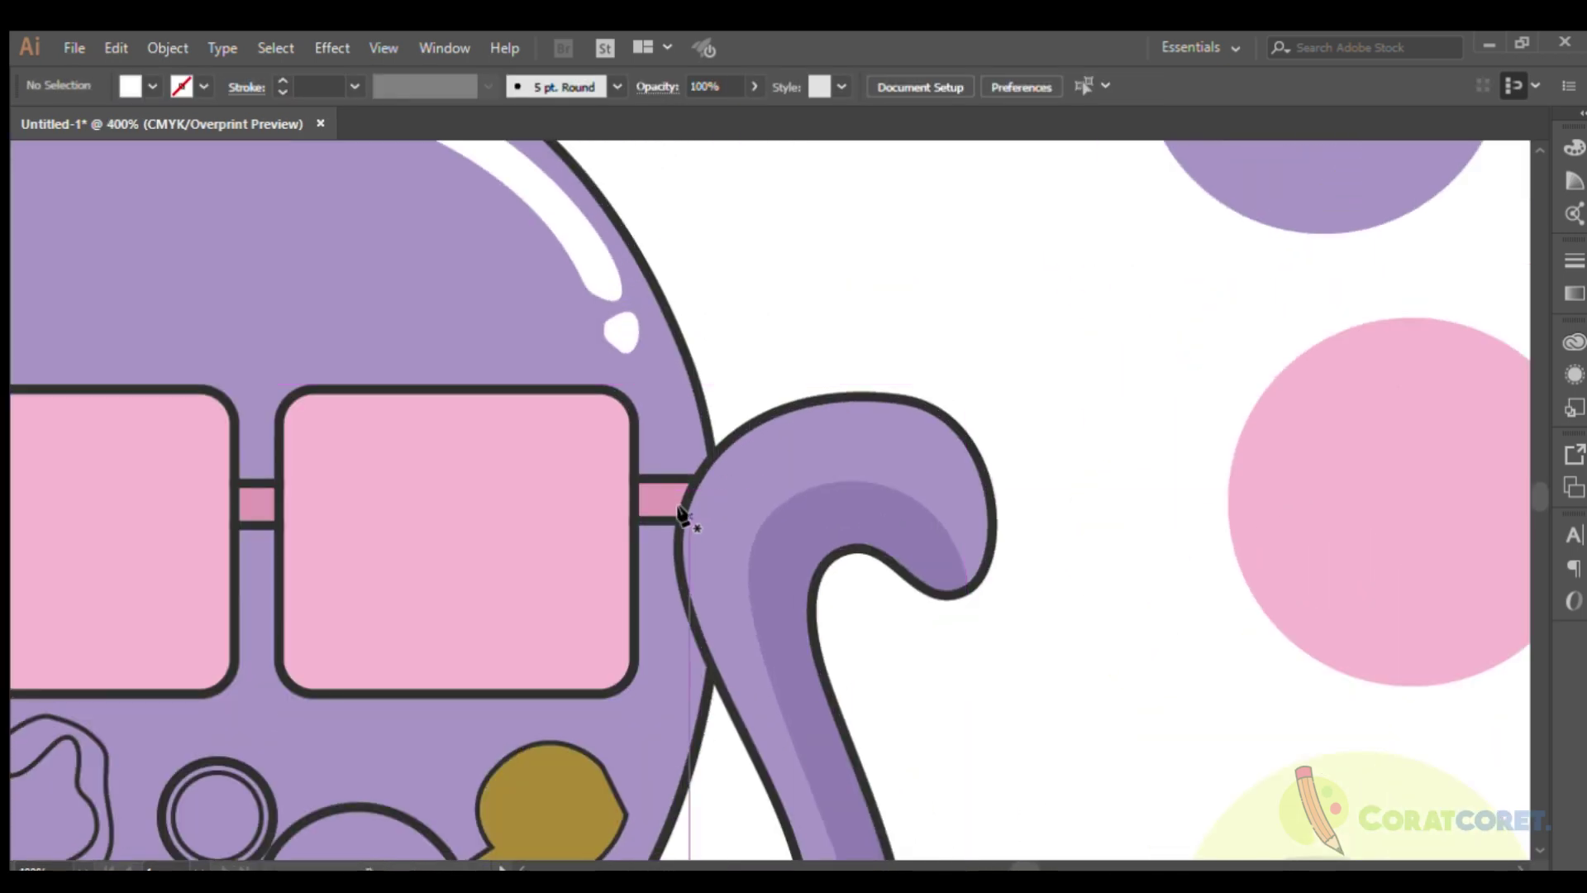
pyautogui.moveTo(1124, 558); pyautogui.dragTo(1125, 558)
pyautogui.scroll(1, 962, 419)
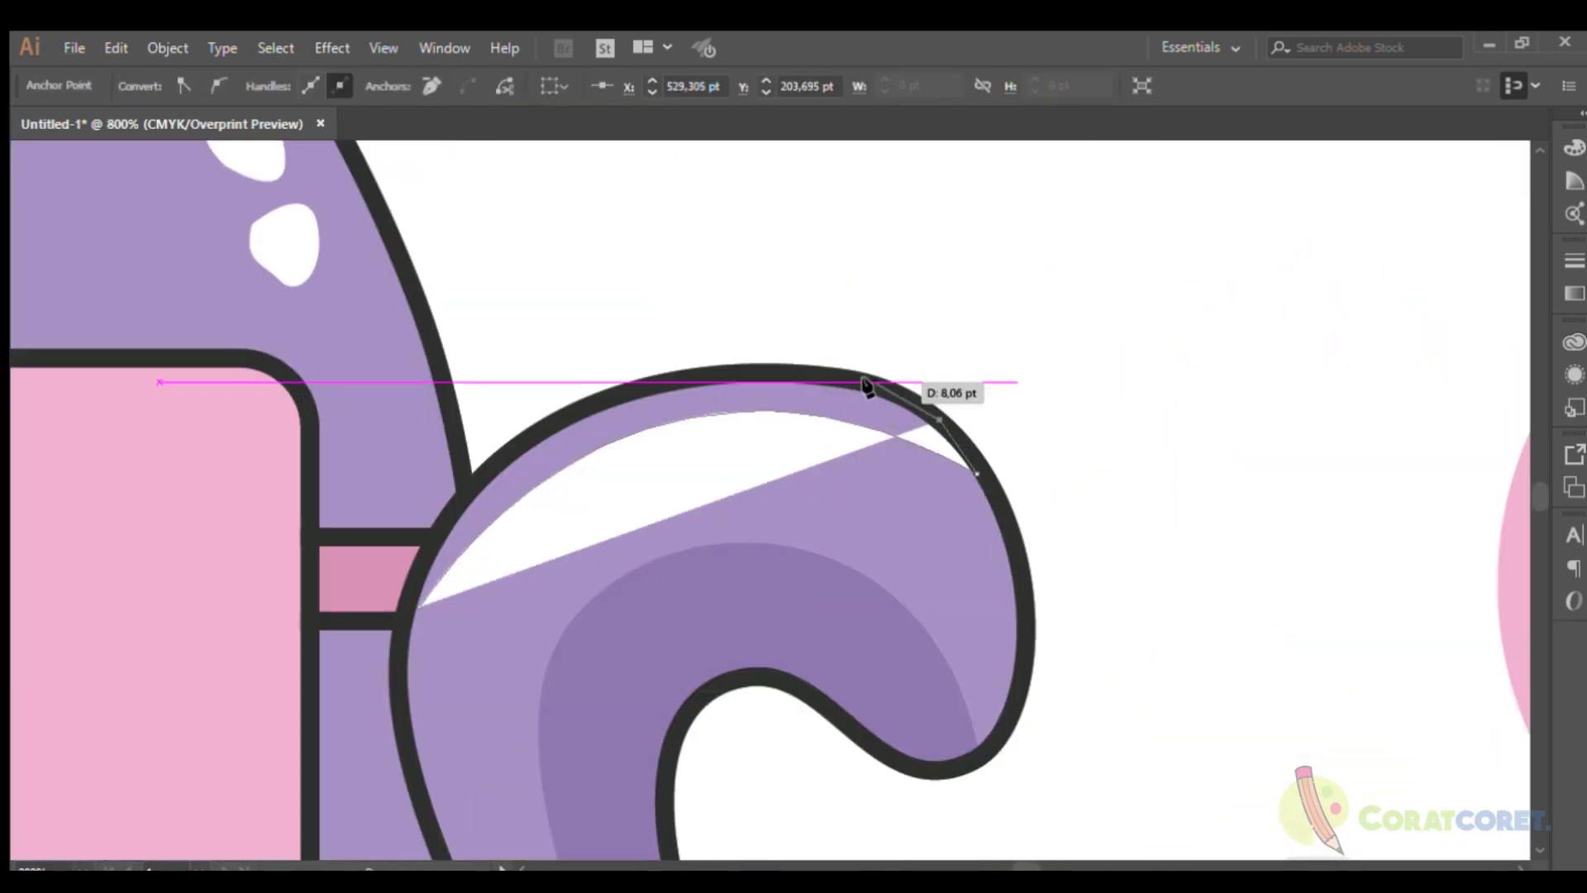
pyautogui.click(407, 608)
pyautogui.hotkey('ctrl', 'shift', 'a')
pyautogui.scroll(-2, 705, 284)
pyautogui.hotkey('ctrl', '0')
# Add a second curved highlight shape along the arm's upper edge.
pyautogui.scroll(2, 248, 388)
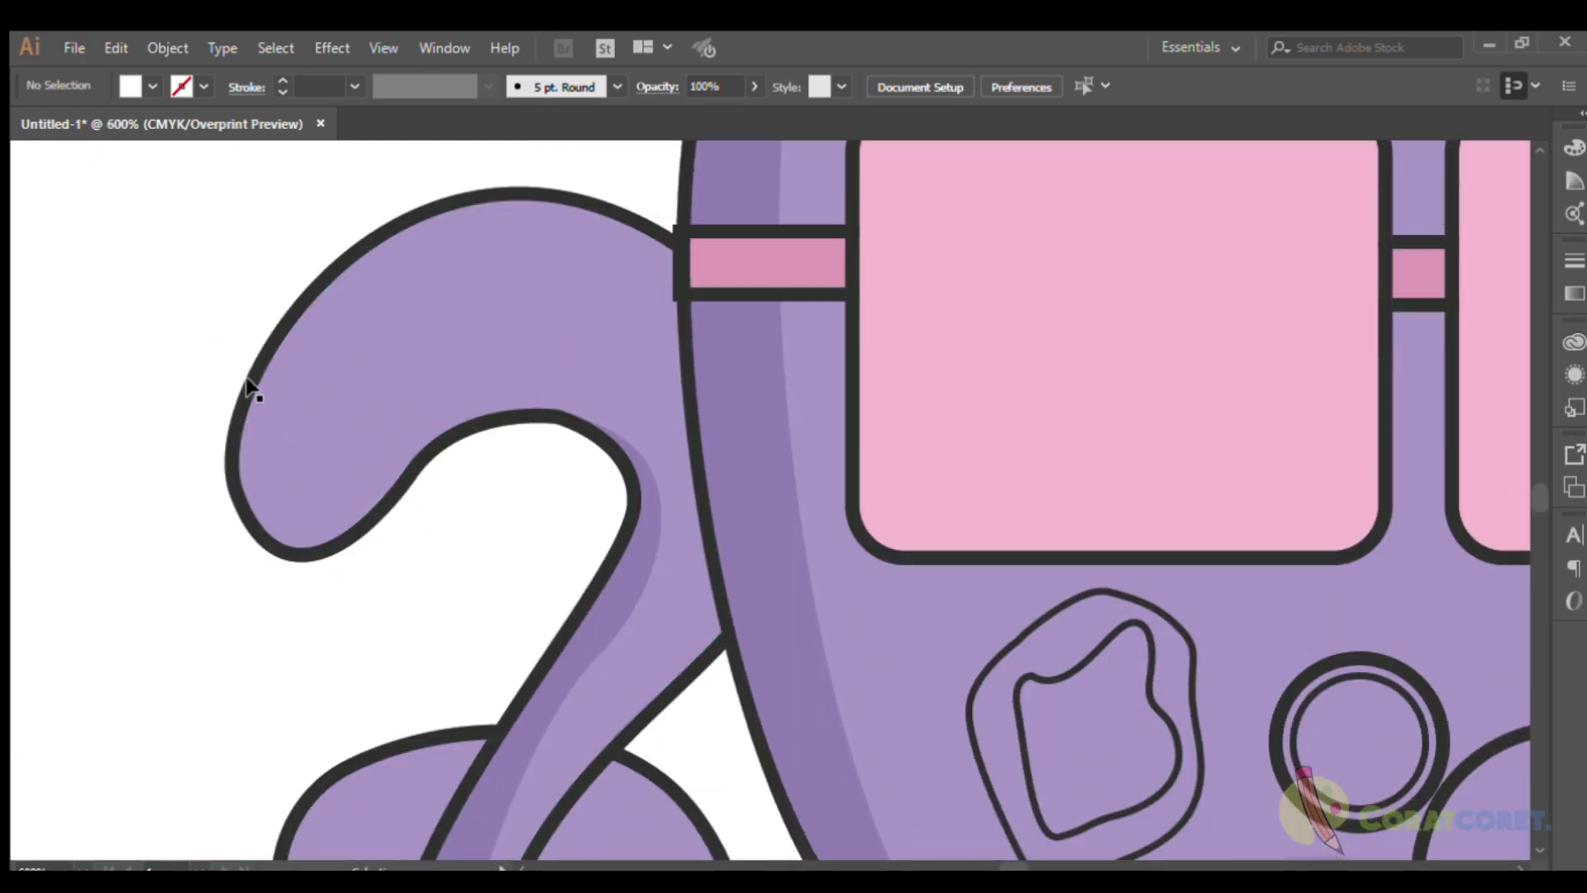
pyautogui.moveTo(677, 244)
pyautogui.mouseDown()
pyautogui.moveTo(815, 347)
pyautogui.moveTo(659, 237)
pyautogui.mouseUp()
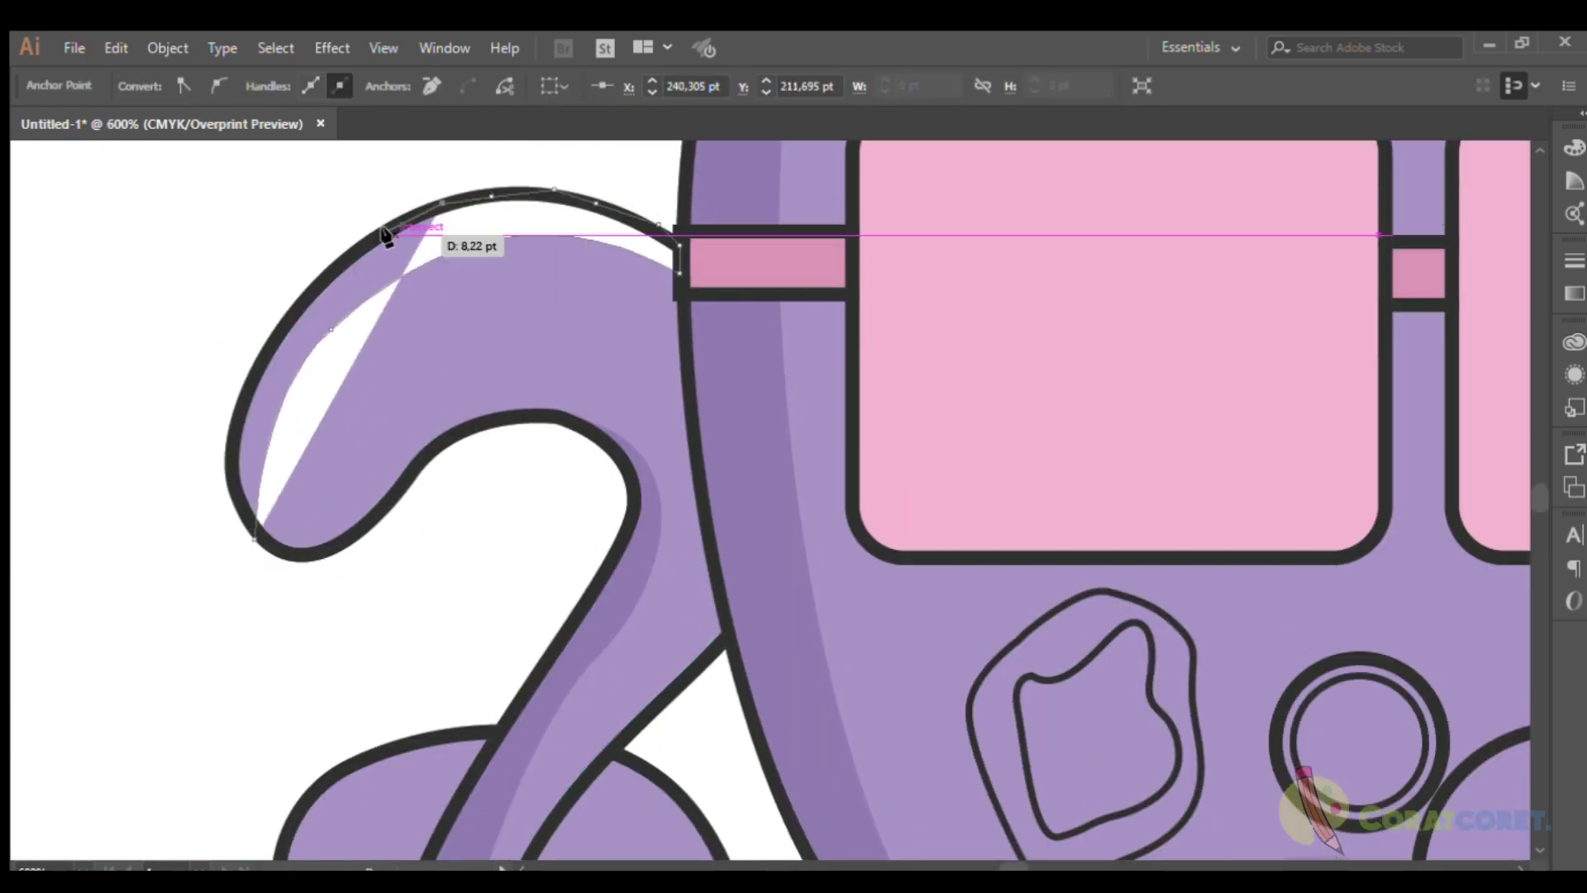
pyautogui.click(268, 341)
pyautogui.hotkey('ctrl', 'shift', 'a')
pyautogui.scroll(-2, 202, 251)
pyautogui.scroll(1, 558, 532)
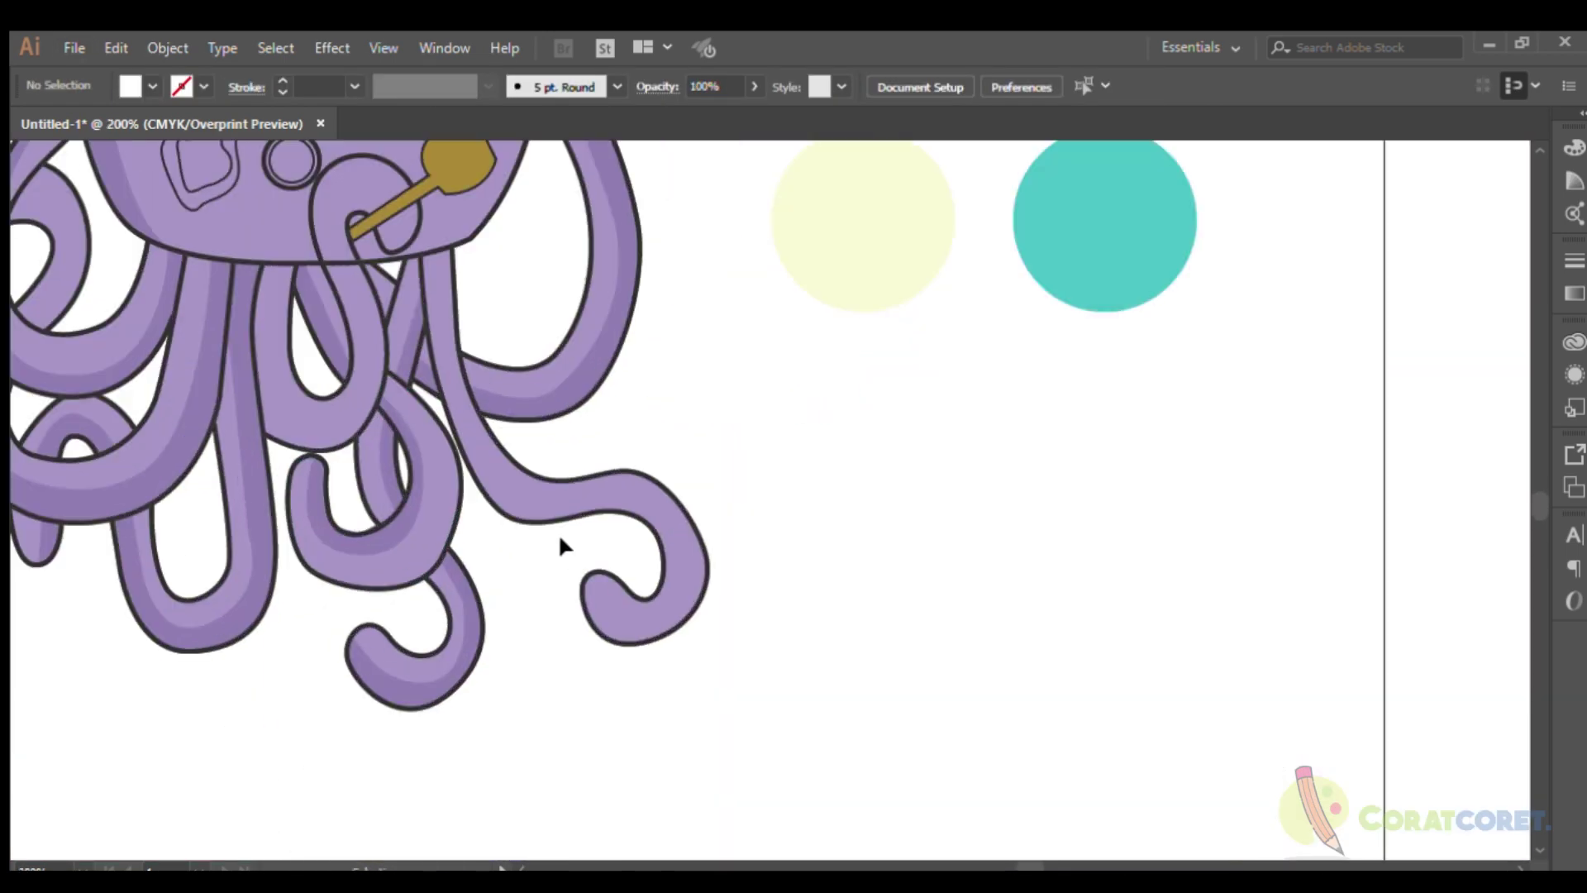
# Draw a shading shape down one tentacle and around its bend.
pyautogui.click(386, 291)
pyautogui.click(406, 448)
pyautogui.scroll(1, 489, 633)
pyautogui.click(760, 653)
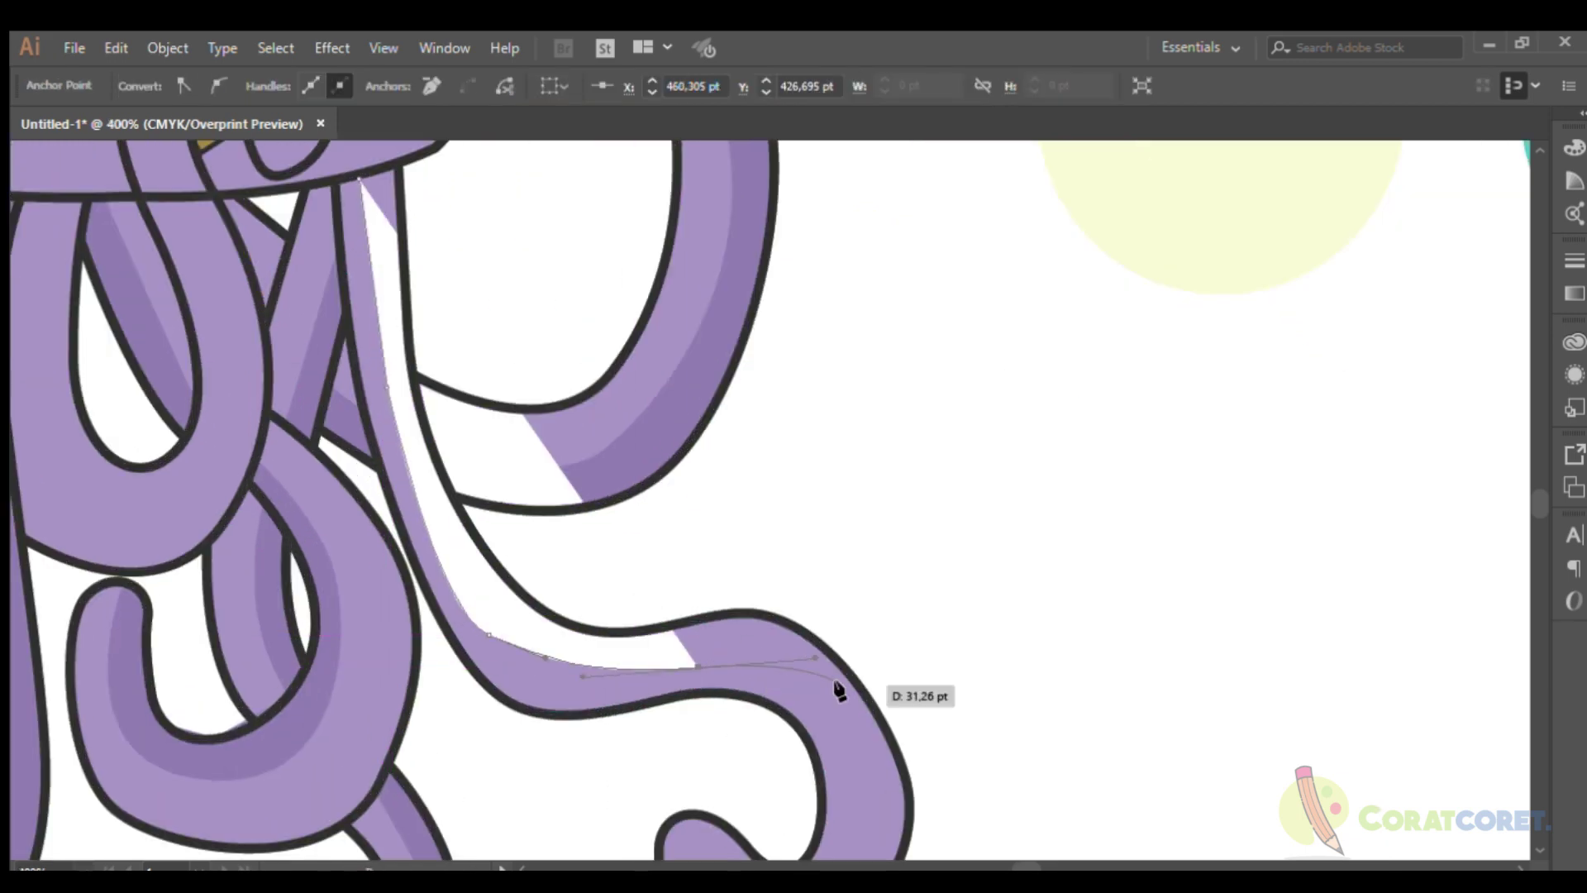
pyautogui.scroll(-3, 838, 690)
pyautogui.scroll(3, 740, 602)
pyautogui.click(335, 381)
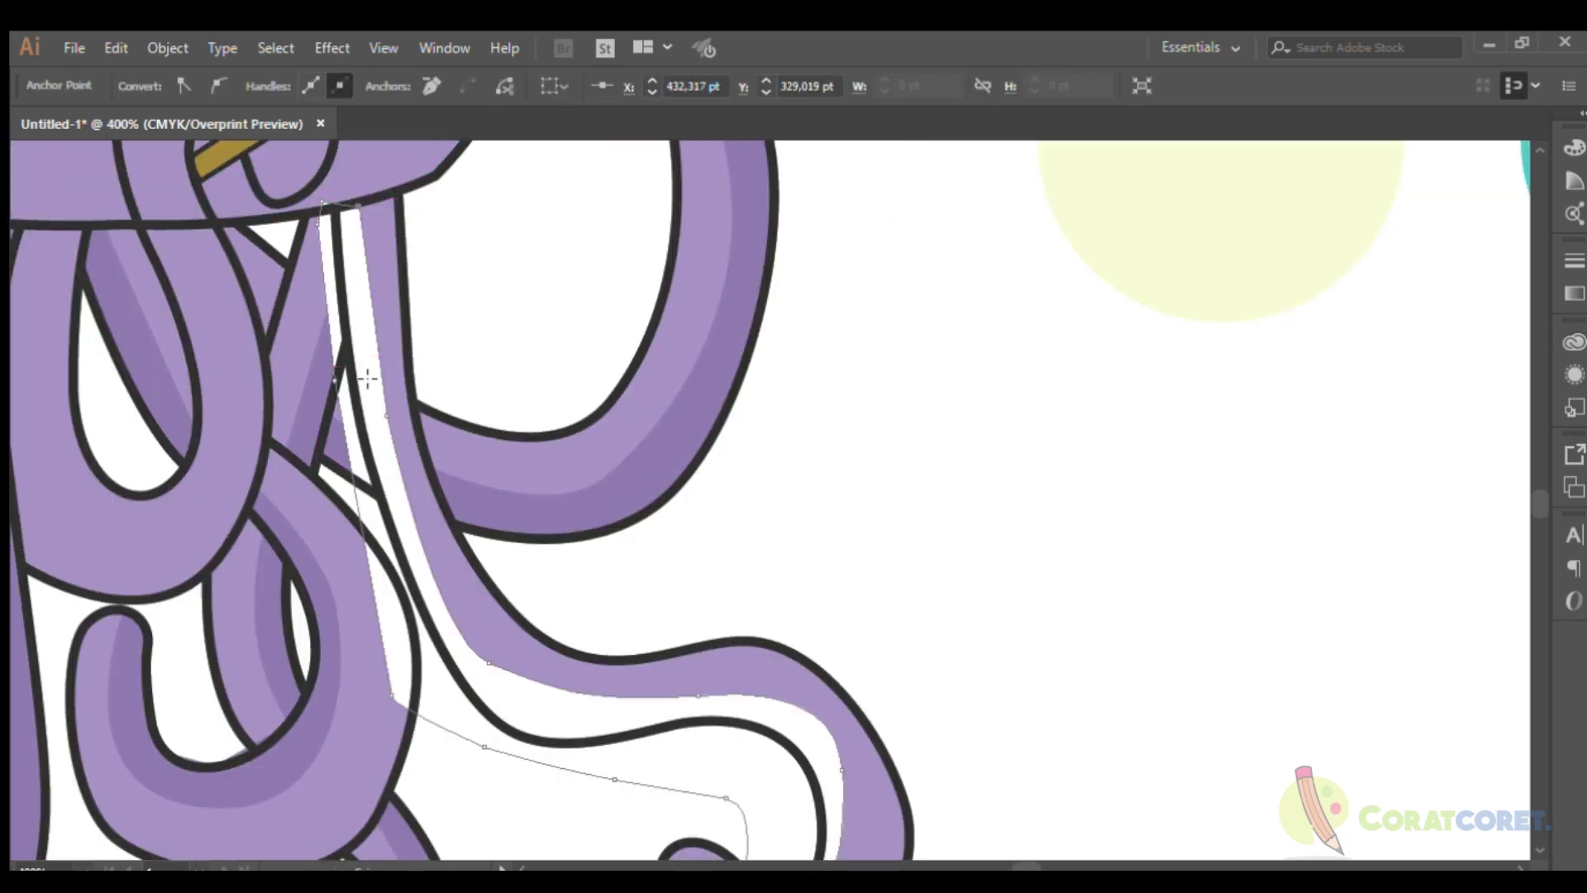
pyautogui.keyDown('ctrl'); pyautogui.click(431, 503); pyautogui.keyUp('ctrl')
pyautogui.click(578, 697)
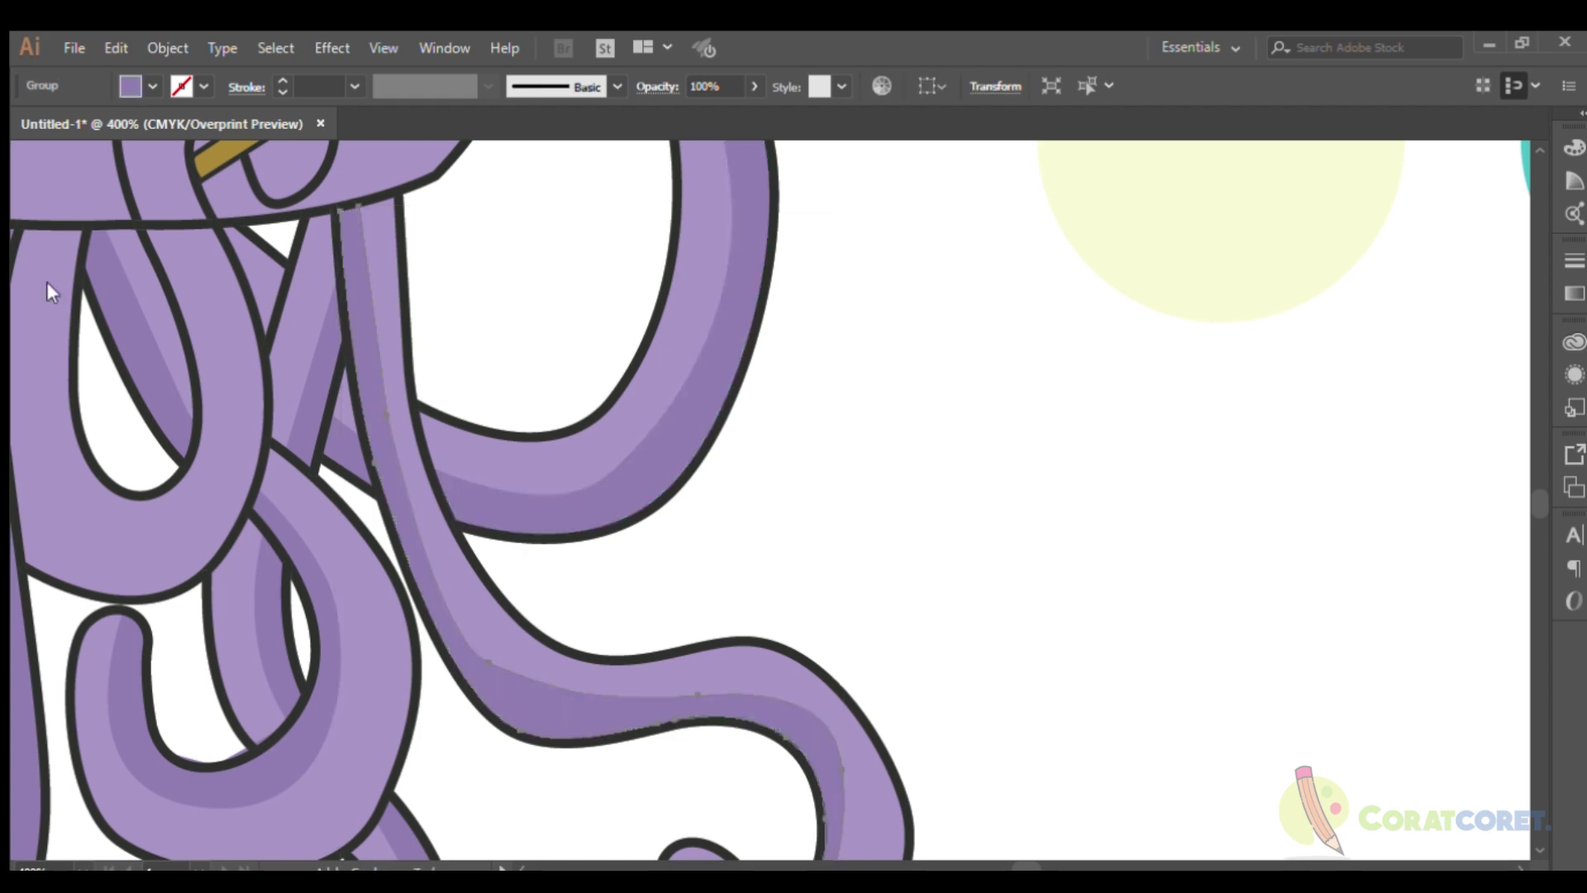
pyautogui.hotkey('ctrl', '-')
pyautogui.hotkey('ctrl', '+')
pyautogui.hotkey('ctrl', '+')
pyautogui.hotkey('ctrl', '+')
# Select the shading stripe path on the right tentacle.
pyautogui.click(840, 620)
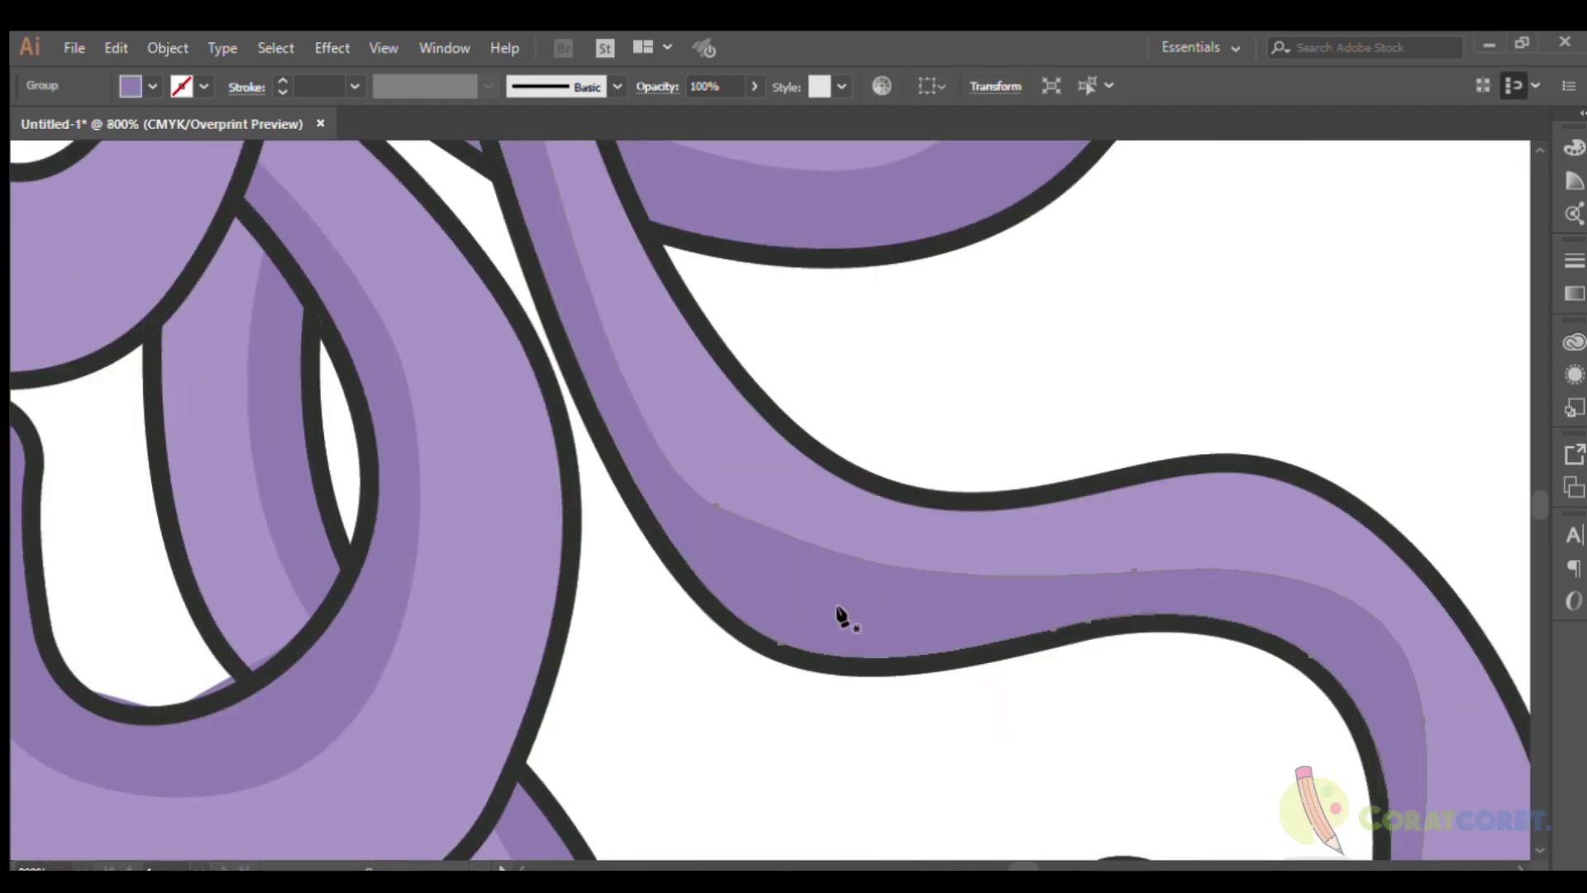
pyautogui.click(803, 538)
pyautogui.hotkey('ctrl', '-')
pyautogui.hotkey('ctrl', '-')
pyautogui.hotkey('ctrl', '-')
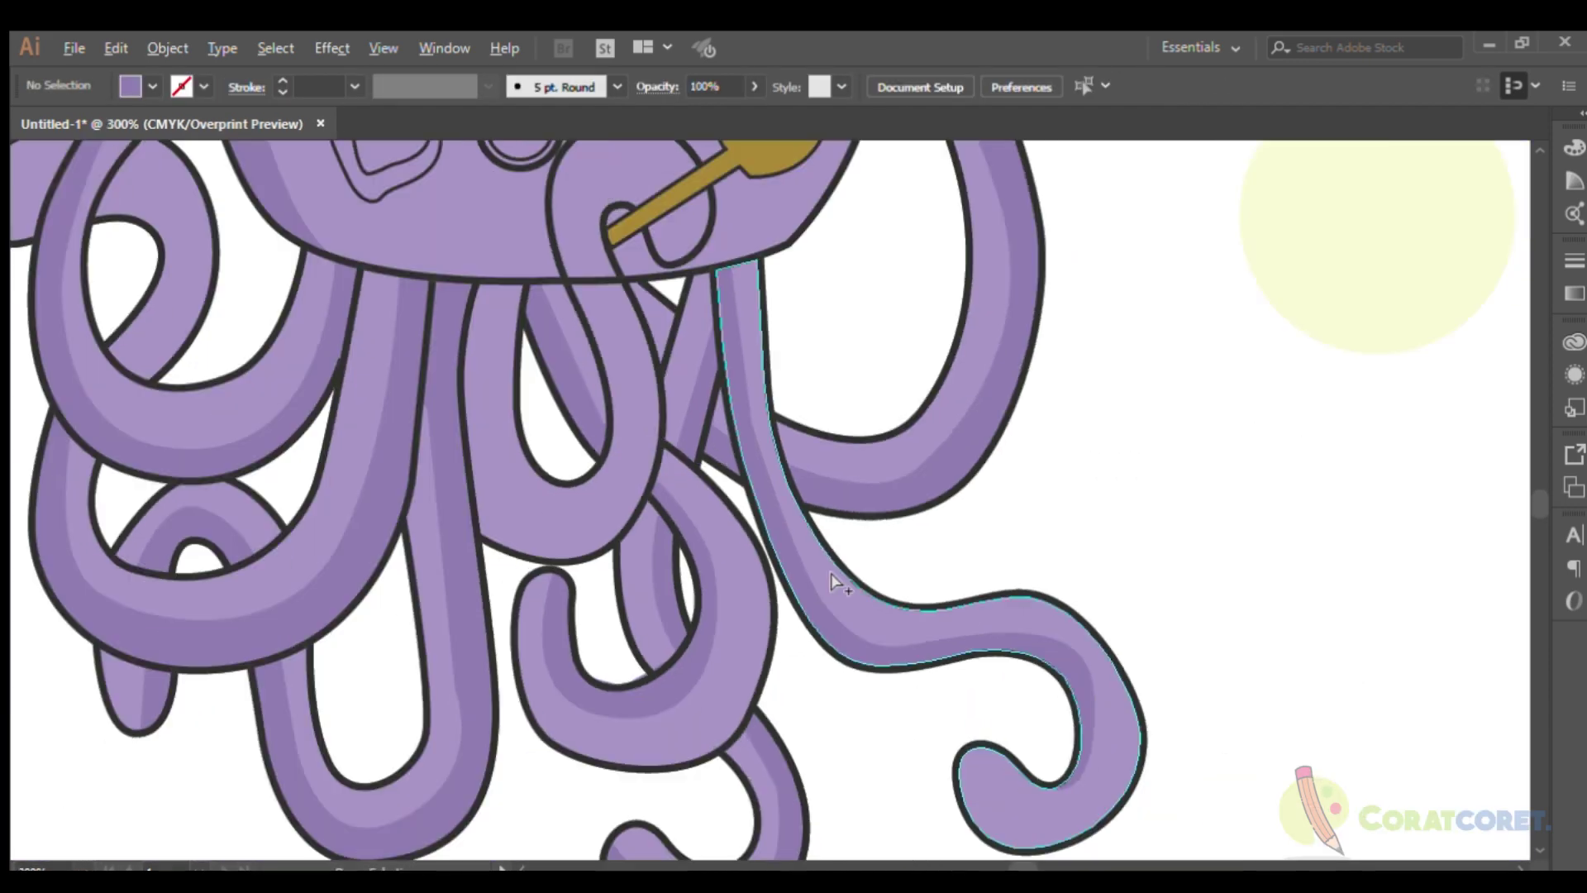
pyautogui.hotkey('ctrl', '+')
# Draw a closed shading stripe along the inner edge of the left tentacle loop.
pyautogui.press('p')
pyautogui.click(269, 270)
pyautogui.moveTo(361, 335); pyautogui.dragTo(291, 511)
pyautogui.click(291, 511)
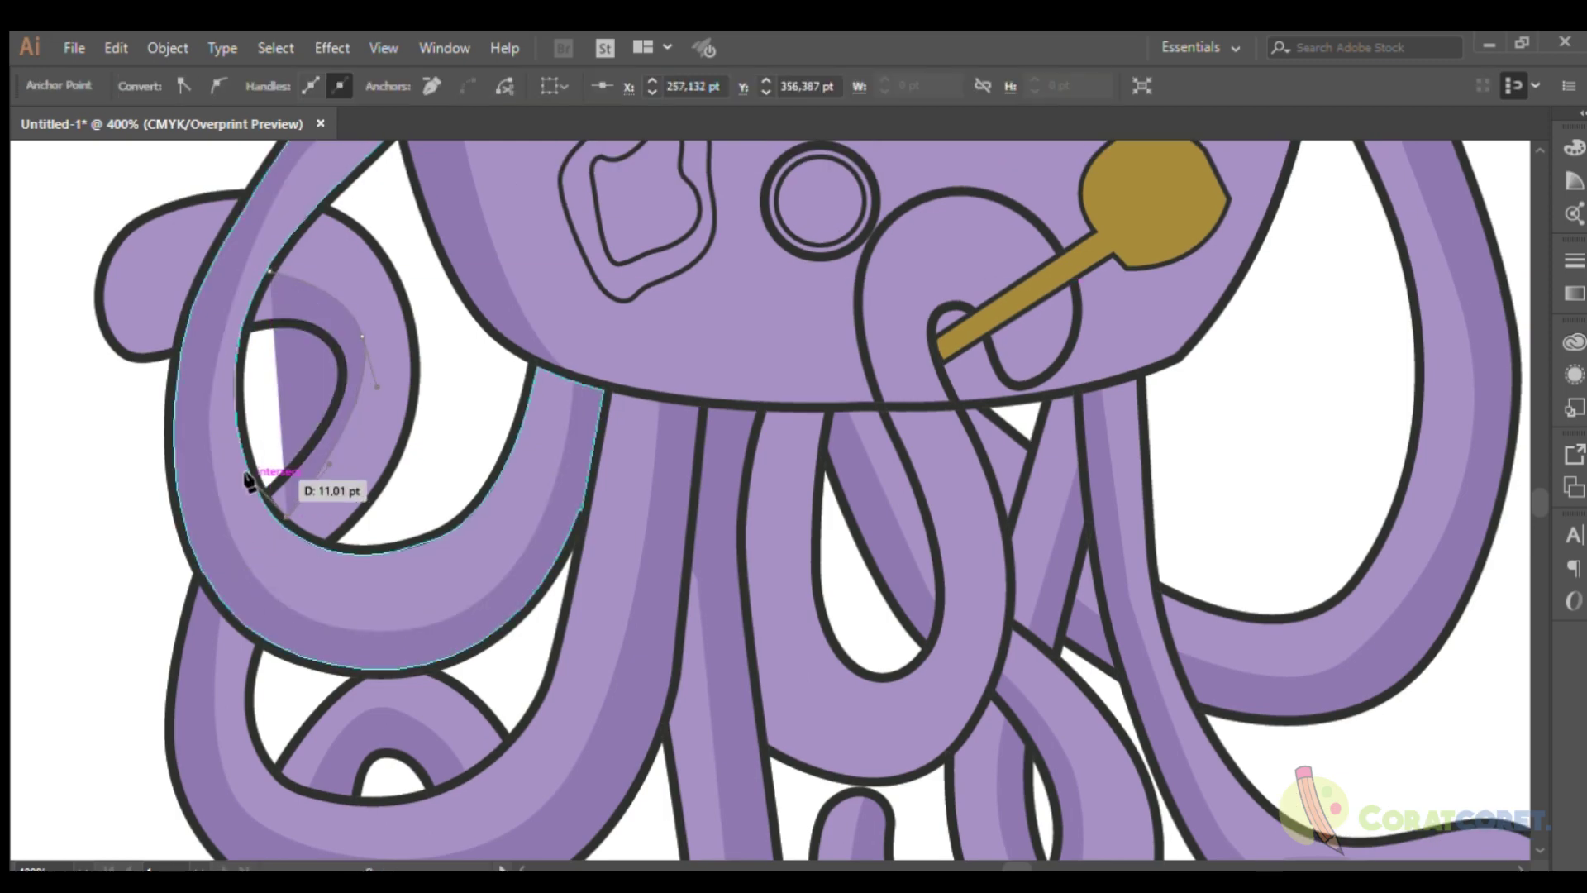
pyautogui.hotkey('ctrl', '+')
pyautogui.click(390, 273)
pyautogui.click(193, 195)
pyautogui.hotkey('ctrl', '-')
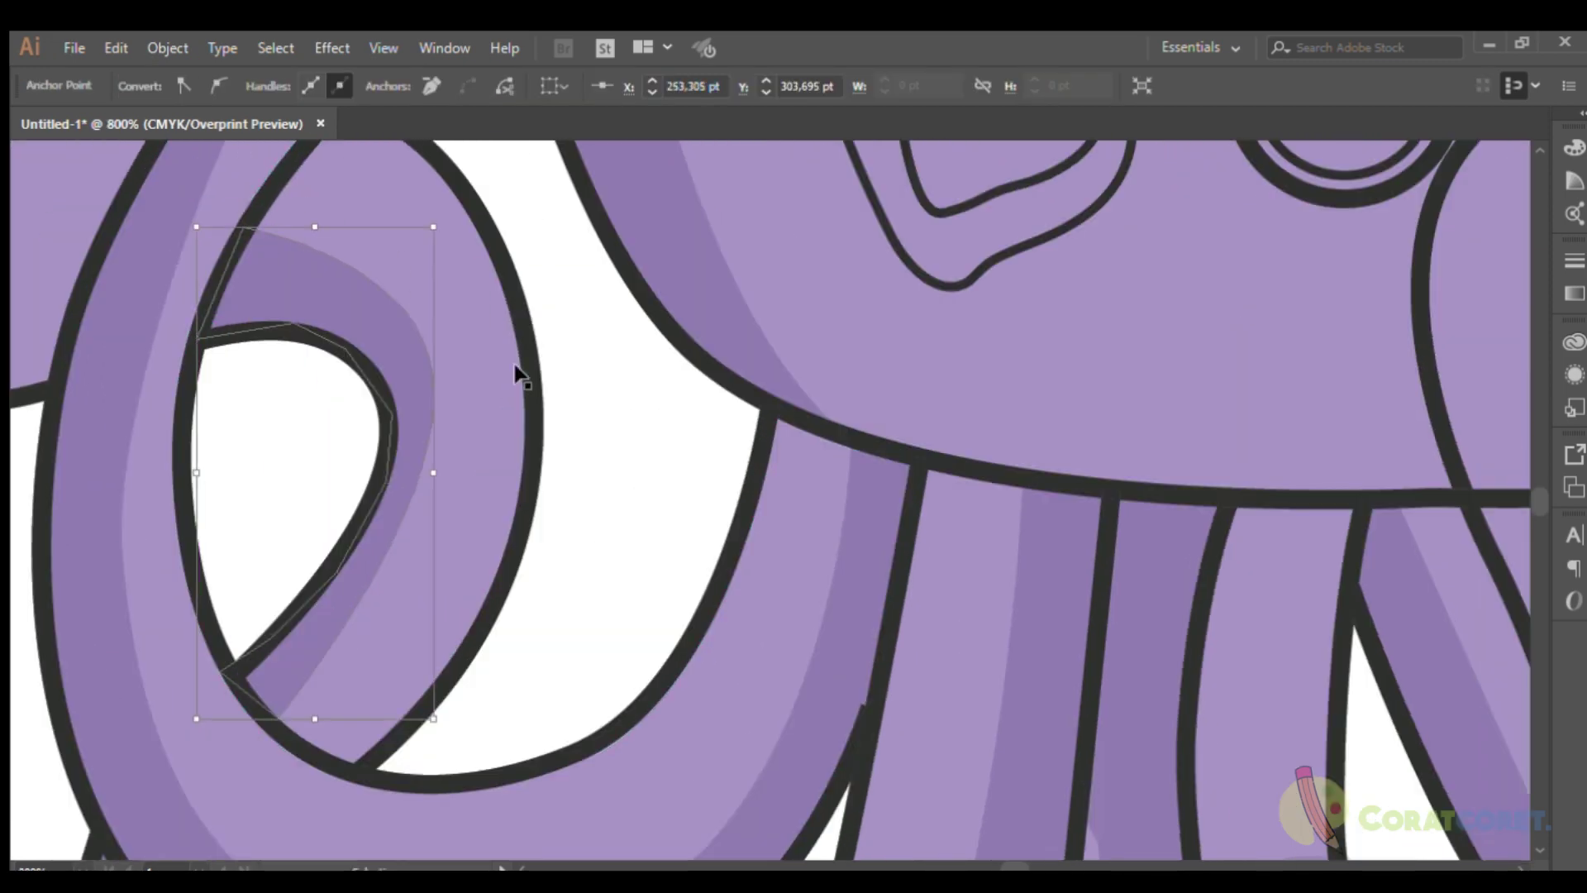
pyautogui.hotkey('ctrl', '0')
# Select both glasses lenses.
pyautogui.click(933, 463)
pyautogui.hotkey('ctrl', '+')
pyautogui.click(479, 302)
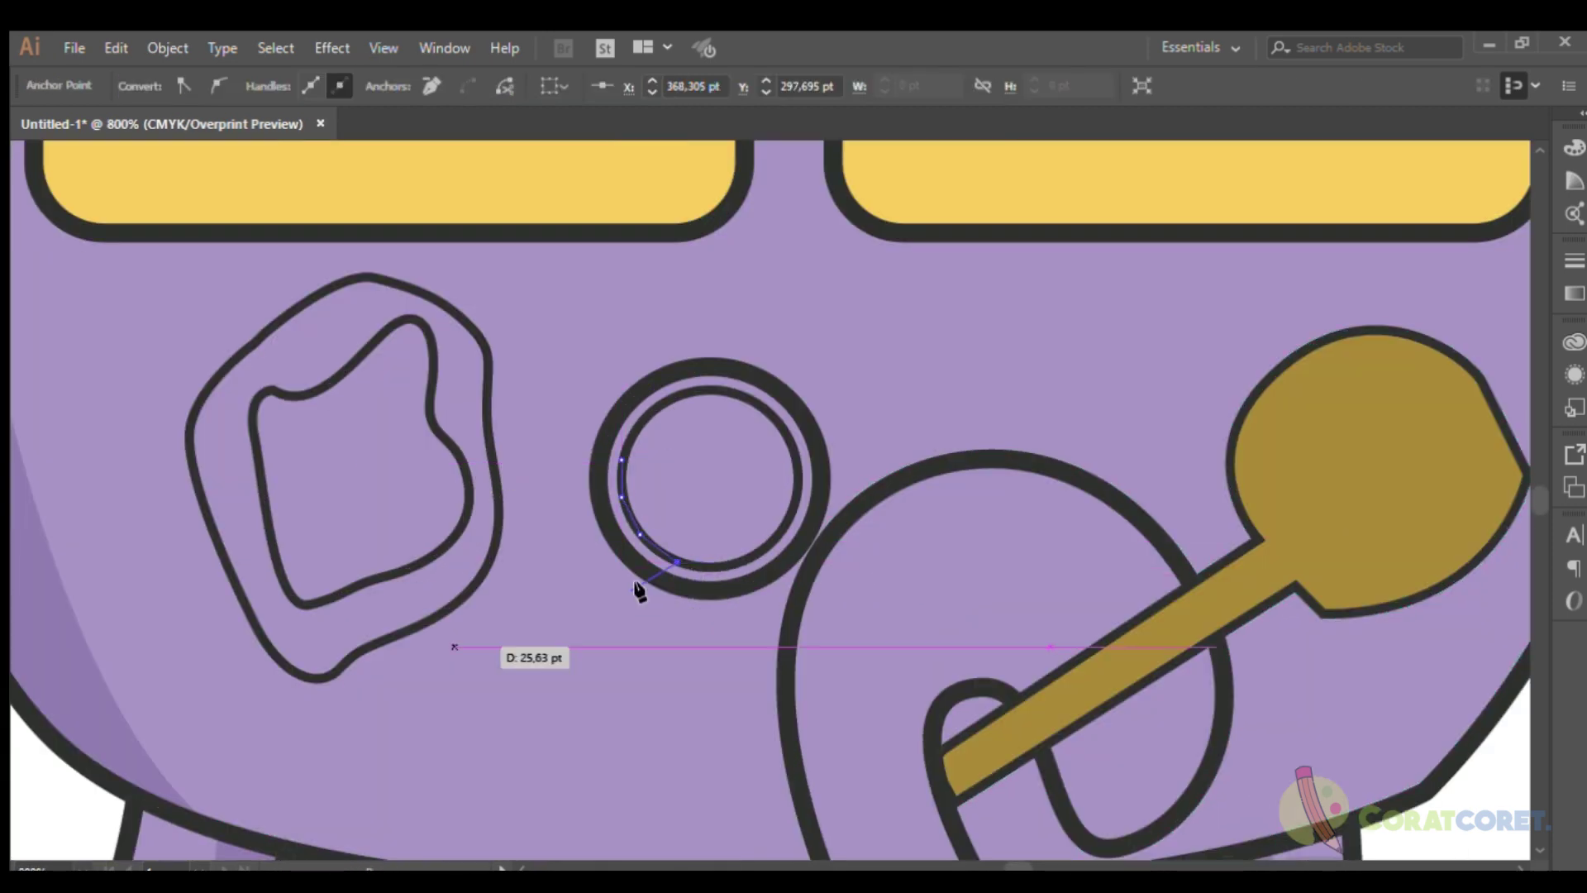
# Draw a shape around the small inner circle on the face.
pyautogui.scroll(2, 762, 579)
pyautogui.keyDown('ctrl'); pyautogui.click(1123, 696); pyautogui.keyUp('ctrl')
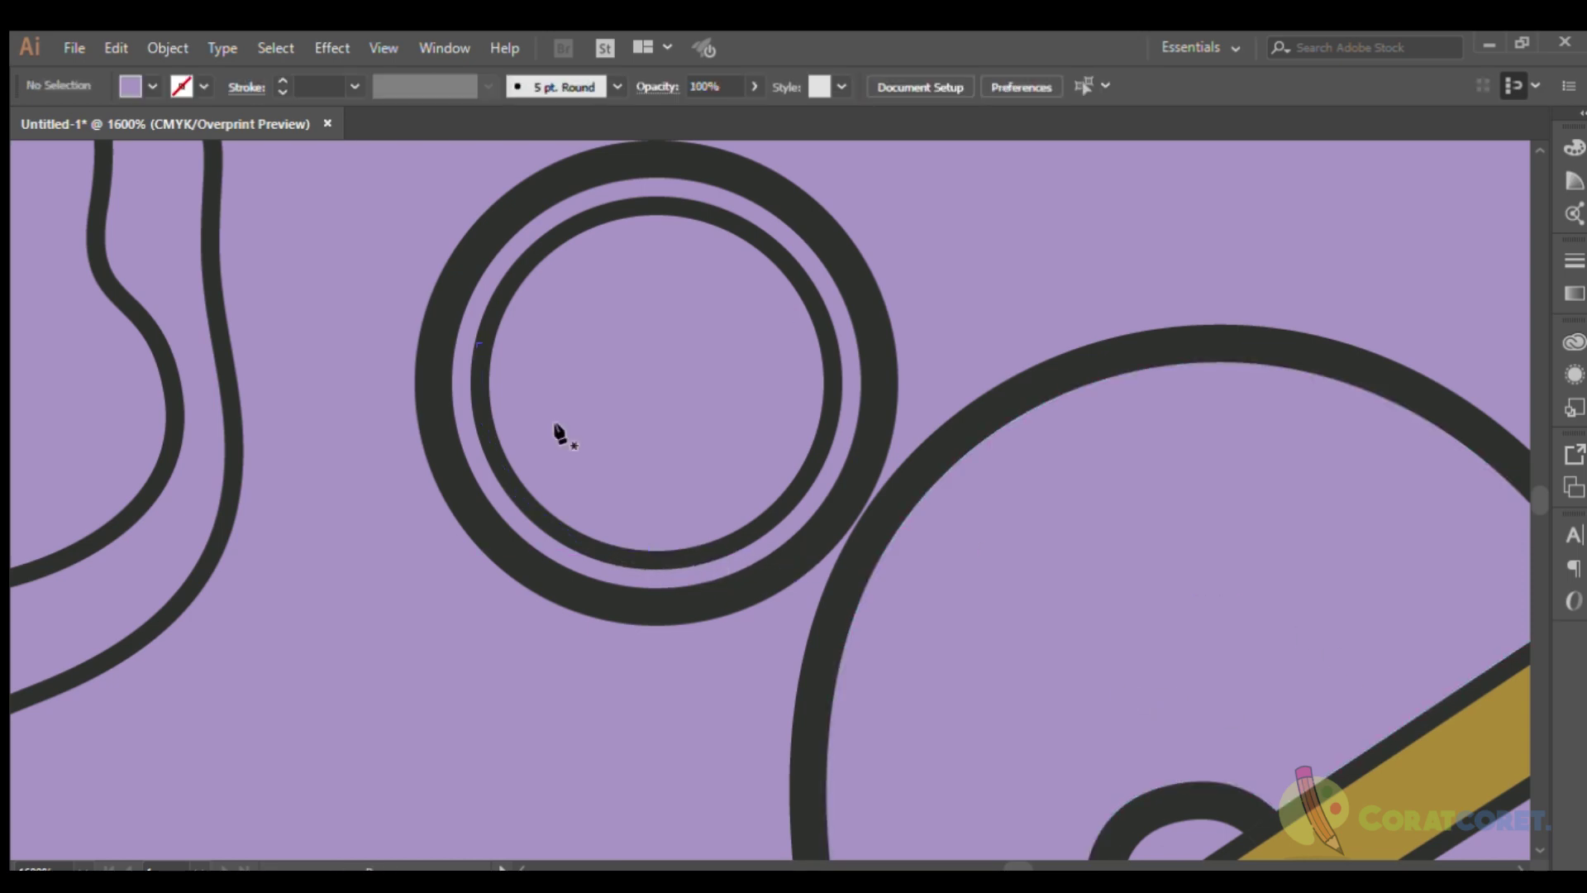
pyautogui.click(554, 533)
pyautogui.click(610, 550)
pyautogui.click(702, 551)
pyautogui.click(813, 308)
pyautogui.scroll(3, 813, 307)
pyautogui.click(740, 328)
pyautogui.click(648, 308)
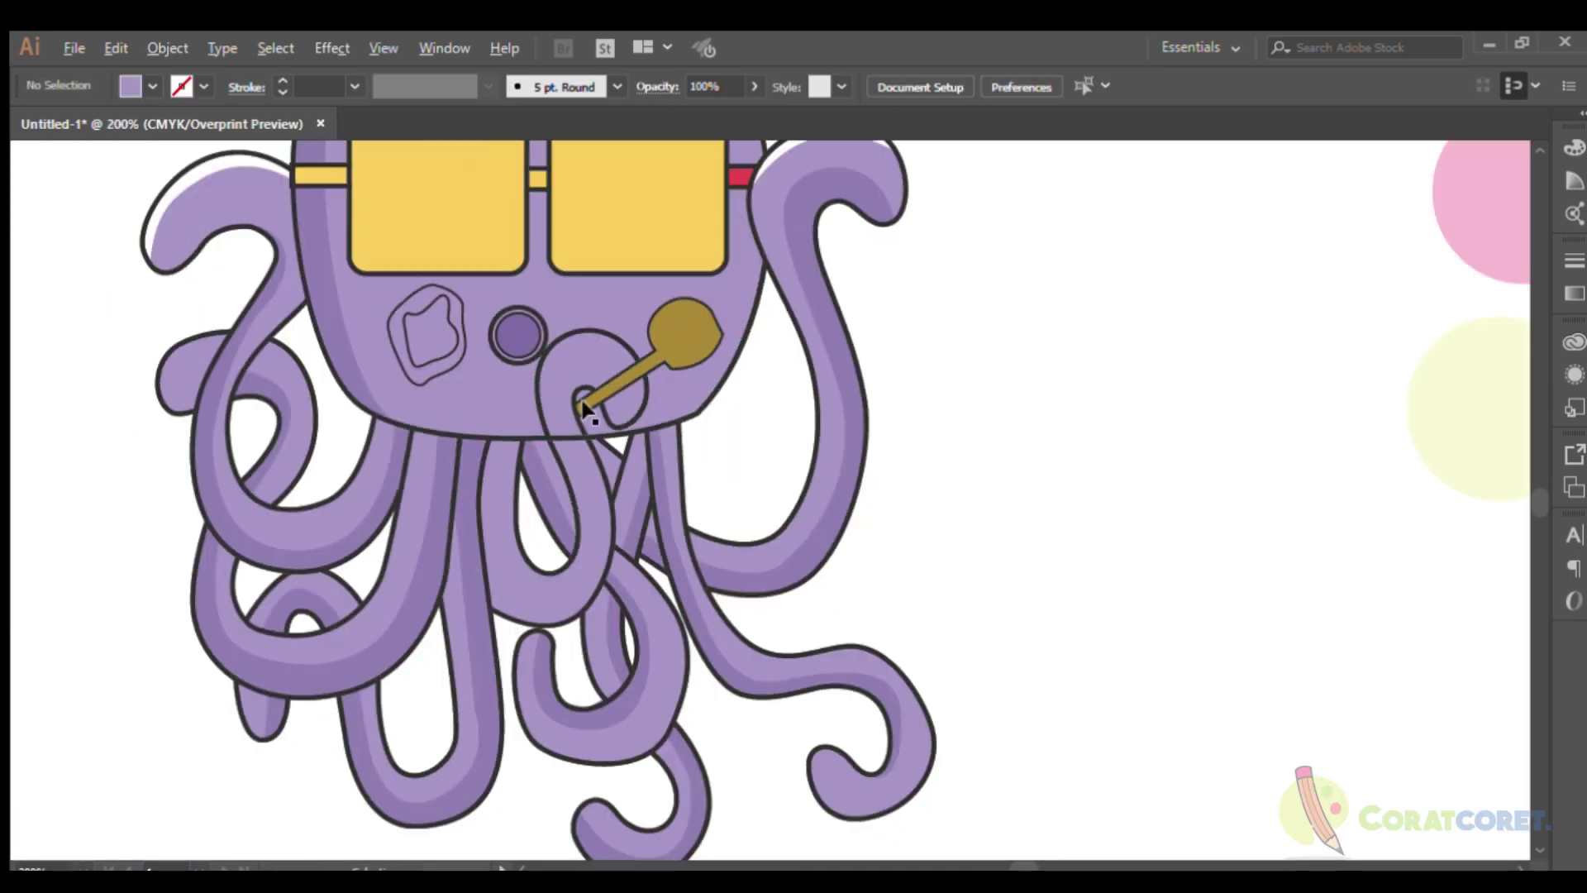
# Draw the dark purple fill shape inside the ring.
pyautogui.scroll(2, 616, 609)
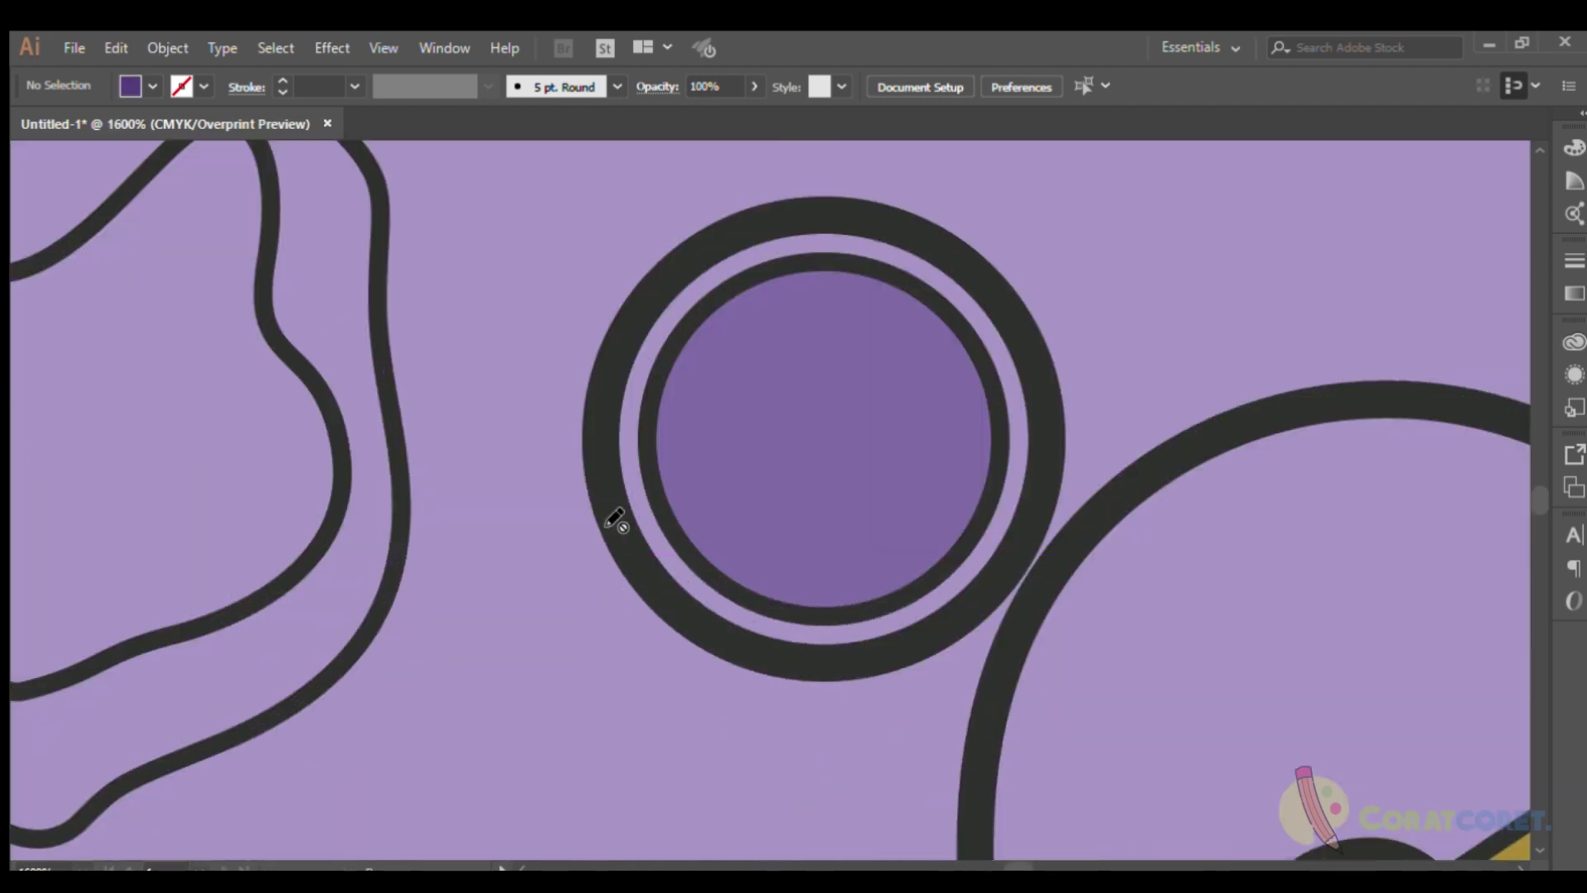
pyautogui.click(651, 590)
pyautogui.click(1019, 587)
pyautogui.click(1038, 512)
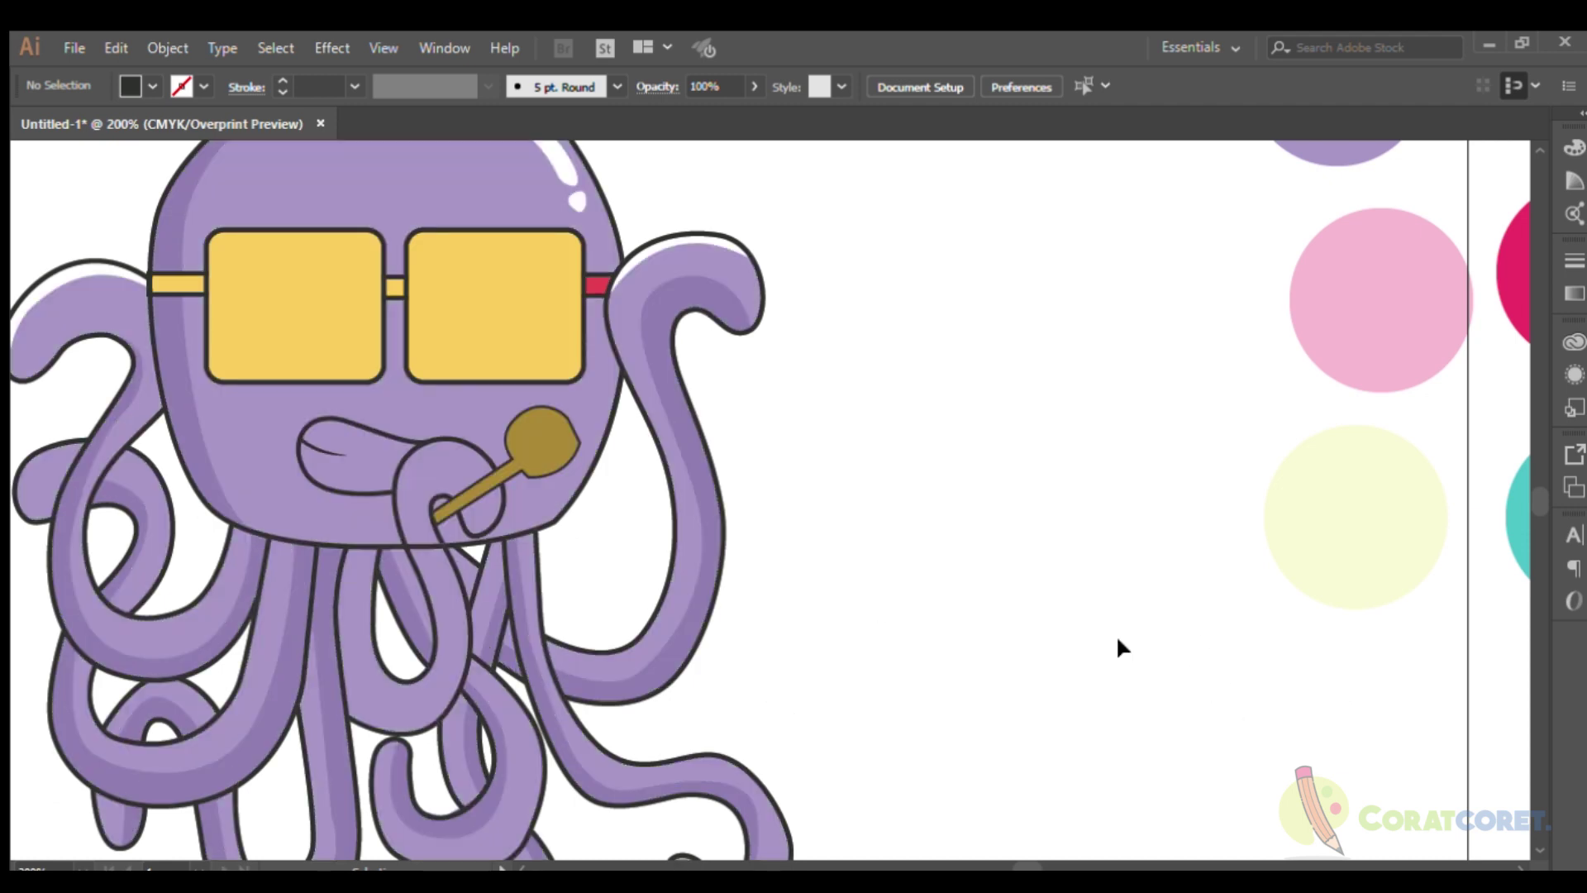
# Scroll to view the white grin and the white round-headed stick.
pyautogui.scroll(2, 269, 428)
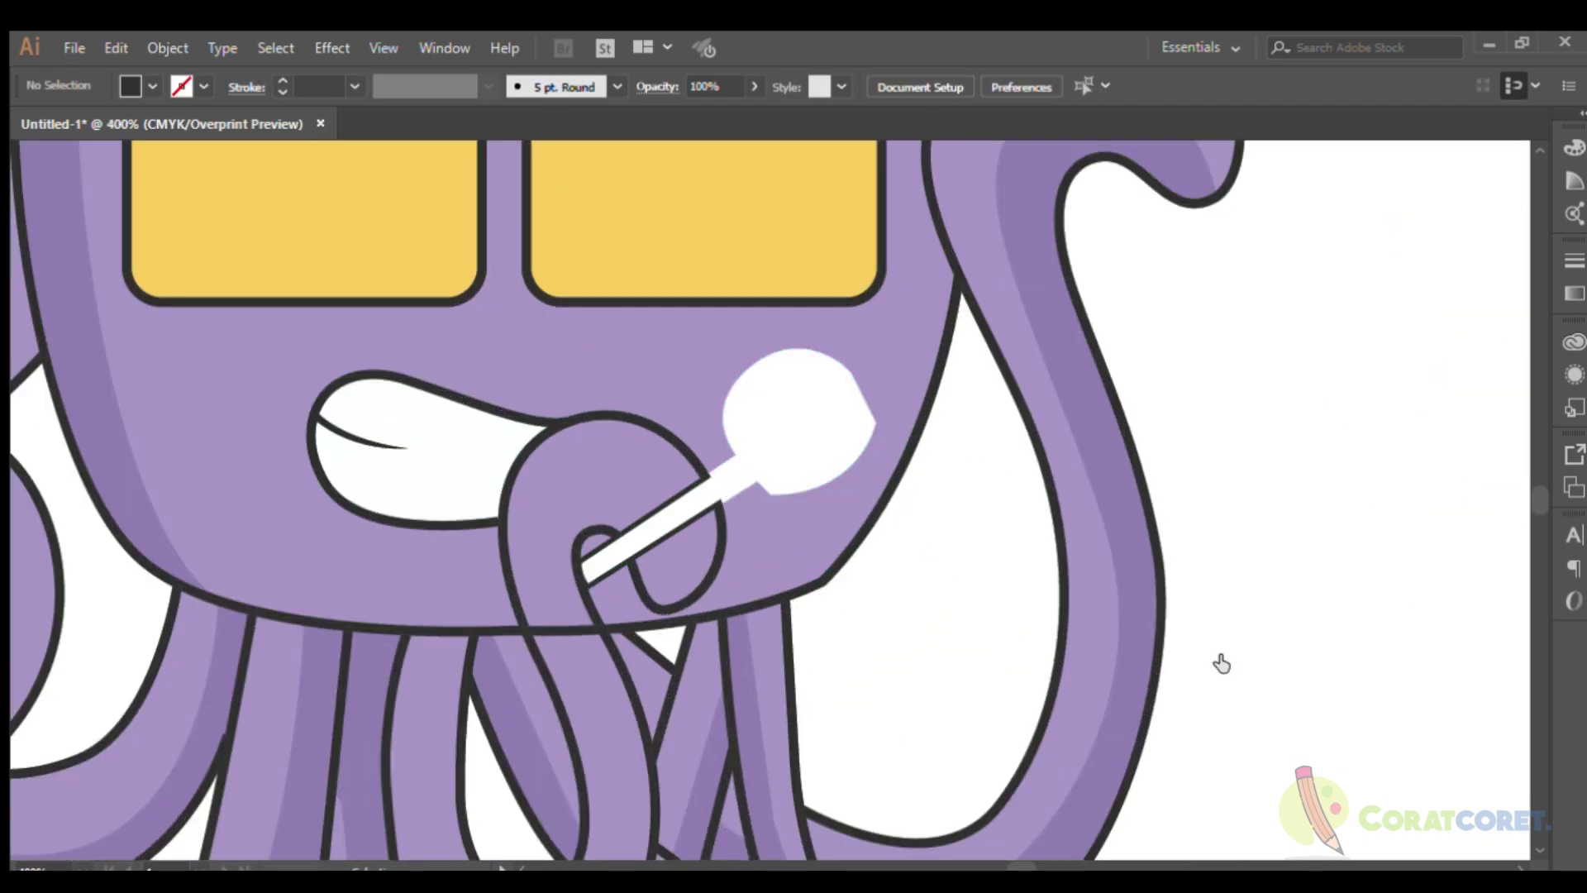
# Draw a bridging shape joining the tentacle loop's ends across the stick.
pyautogui.click(720, 515)
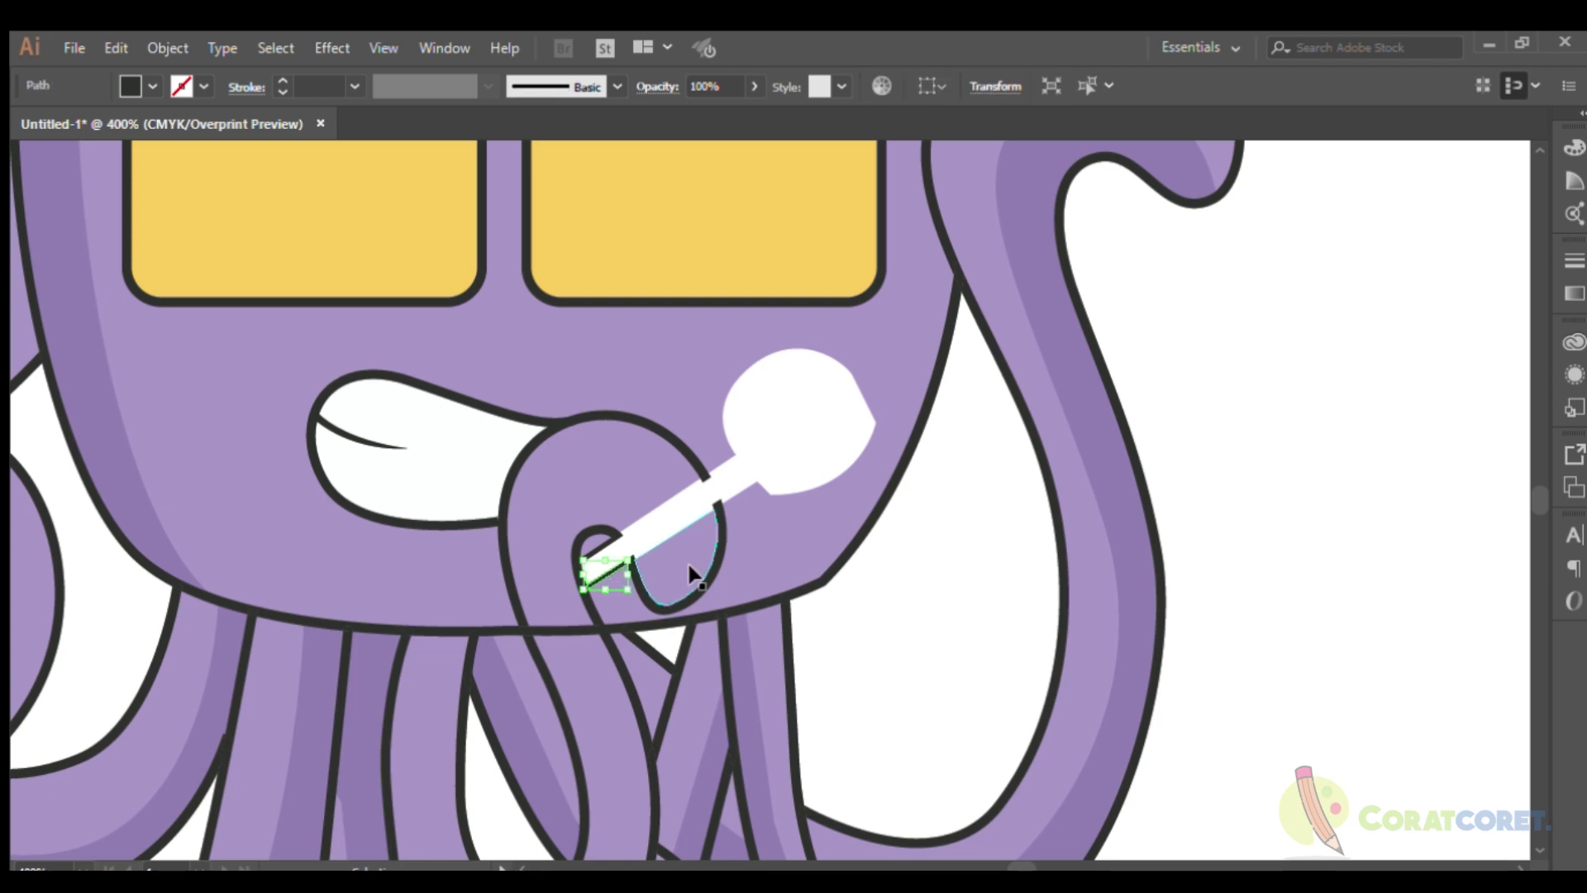
pyautogui.scroll(2, 690, 573)
pyautogui.scroll(1, 656, 488)
pyautogui.scroll(2, 614, 492)
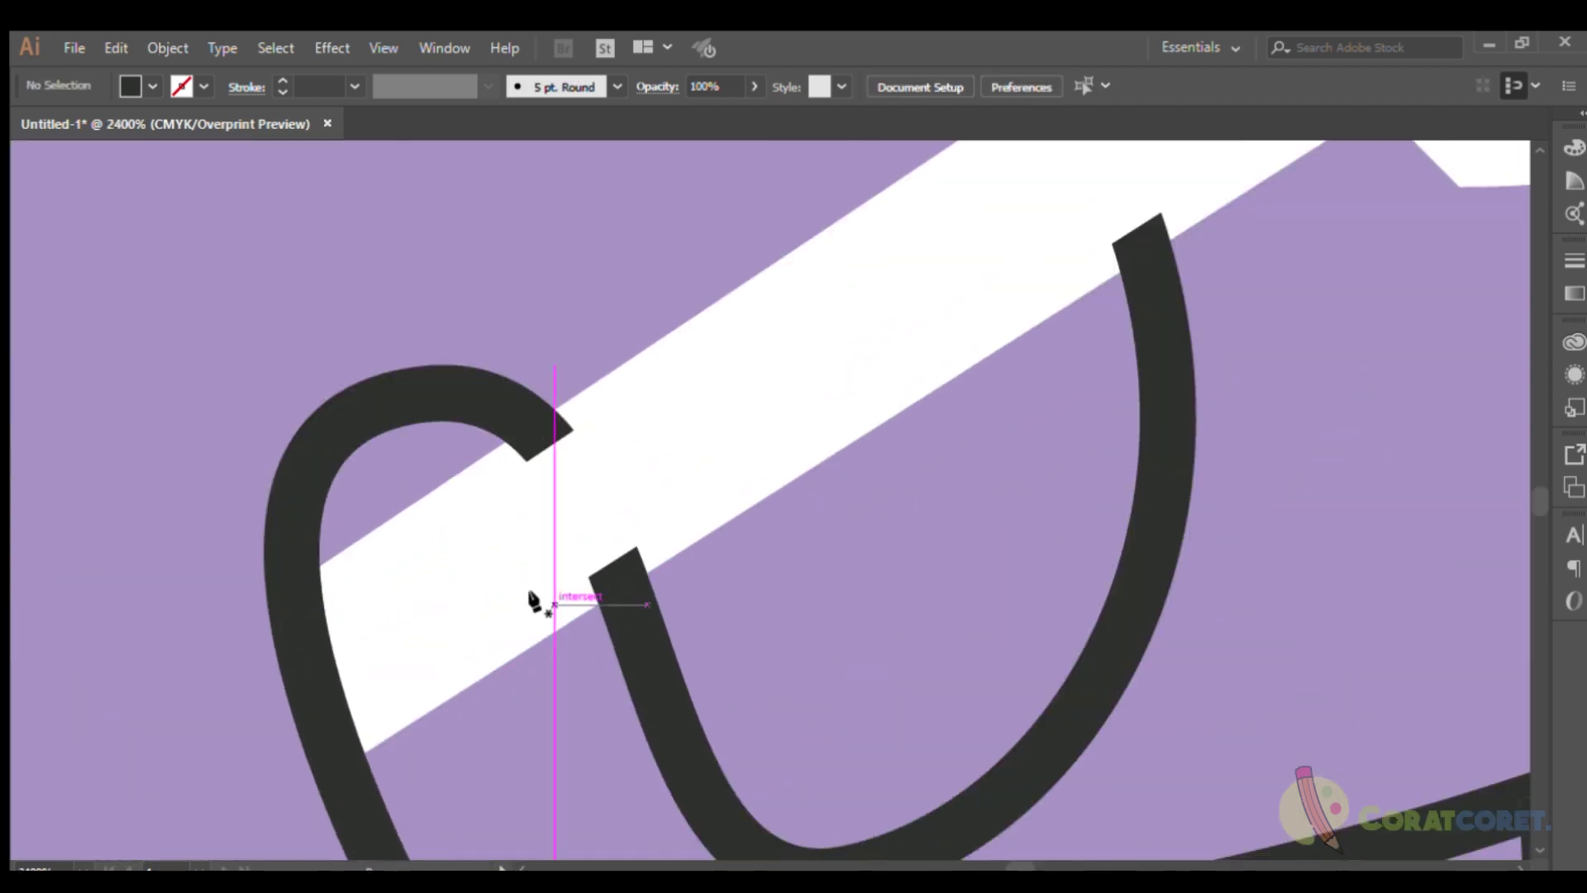
pyautogui.click(531, 466)
pyautogui.moveTo(605, 619); pyautogui.dragTo(644, 661)
pyautogui.scroll(2, 583, 582)
pyautogui.keyDown('ctrl'); pyautogui.click(488, 346); pyautogui.keyUp('ctrl')
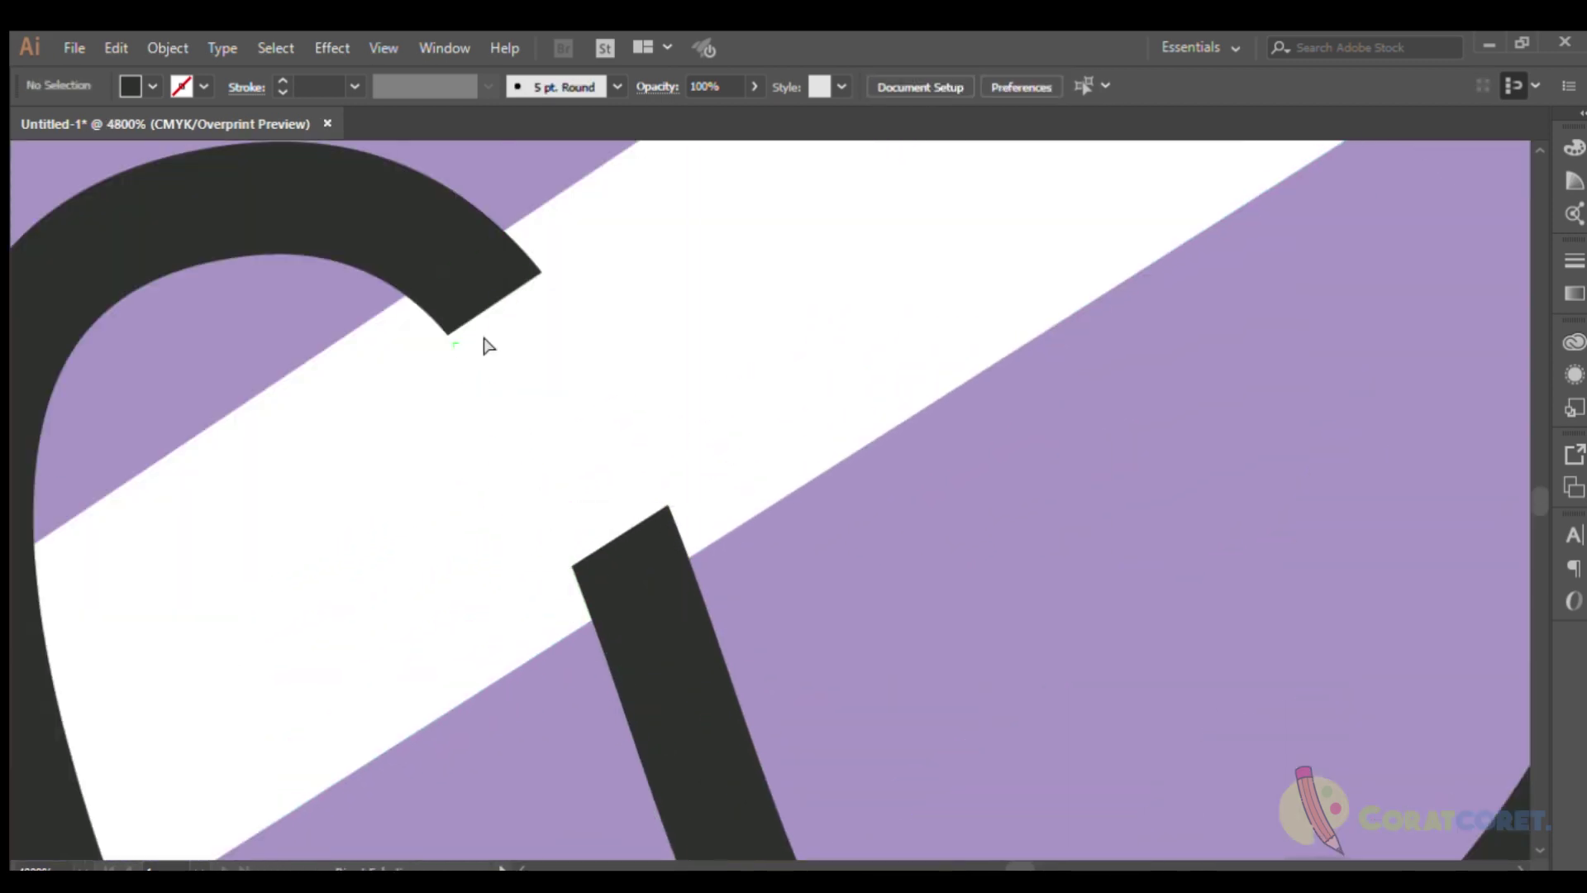
pyautogui.click(570, 570)
pyautogui.click(677, 514)
pyautogui.click(538, 266)
pyautogui.click(456, 289)
# Delete the leftover arc and lower bridge pieces.
pyautogui.scroll(-3, 485, 435)
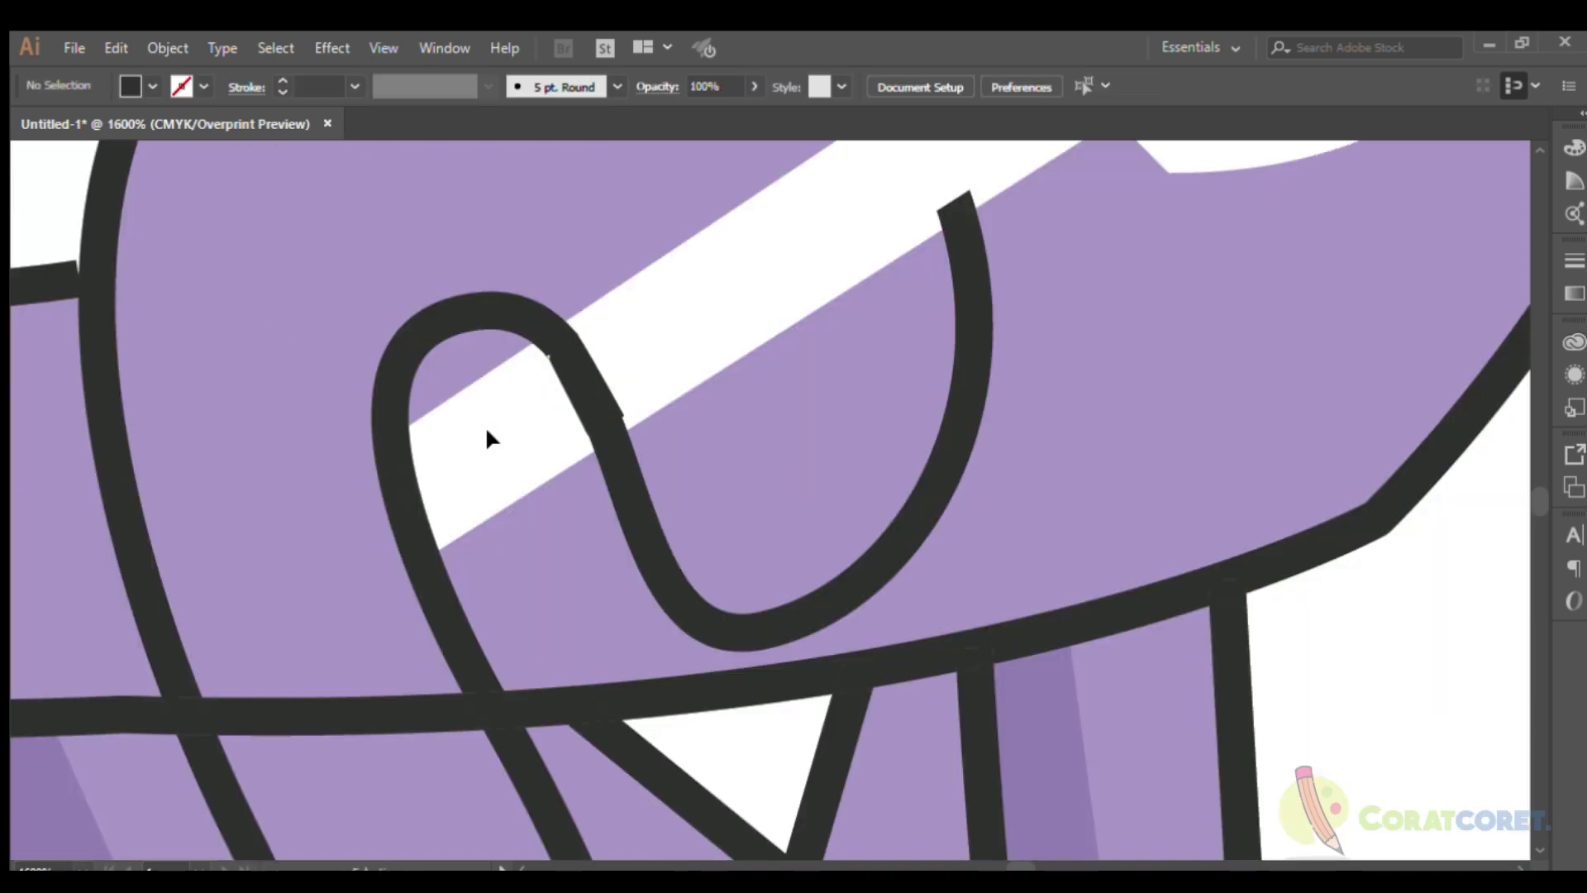
pyautogui.scroll(3, 705, 358)
pyautogui.click(556, 630)
pyautogui.scroll(1, 607, 312)
pyautogui.click(608, 312)
pyautogui.press('Delete')
pyautogui.scroll(-2, 605, 313)
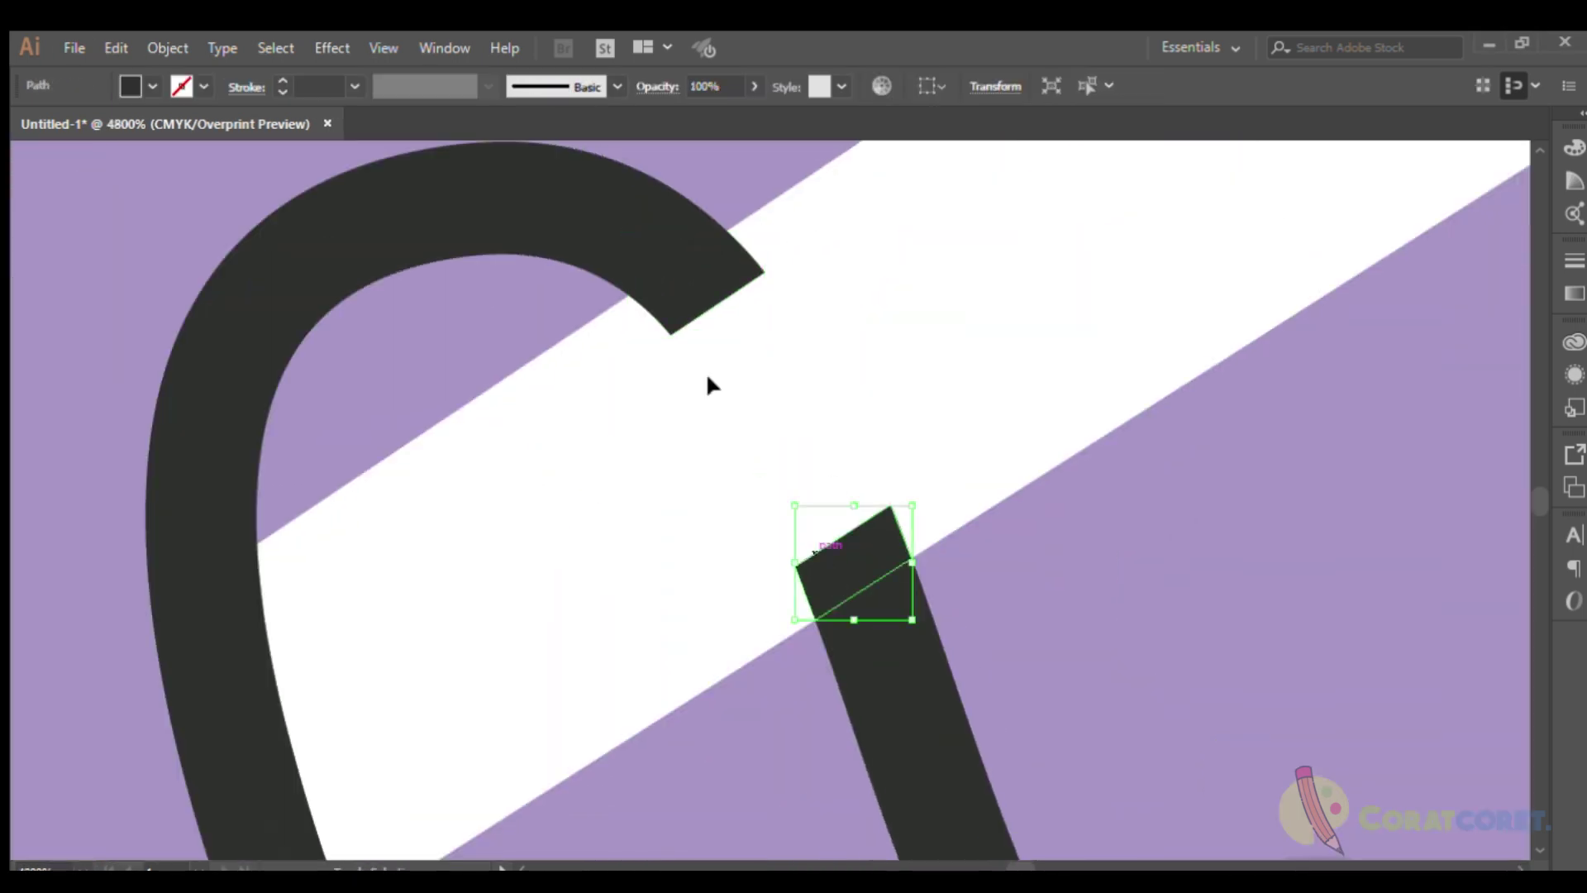
pyautogui.press('Delete')
pyautogui.scroll(2, 757, 395)
# Reshape the outline's end at the loop by dragging its corner anchor and curve.
pyautogui.click(910, 554)
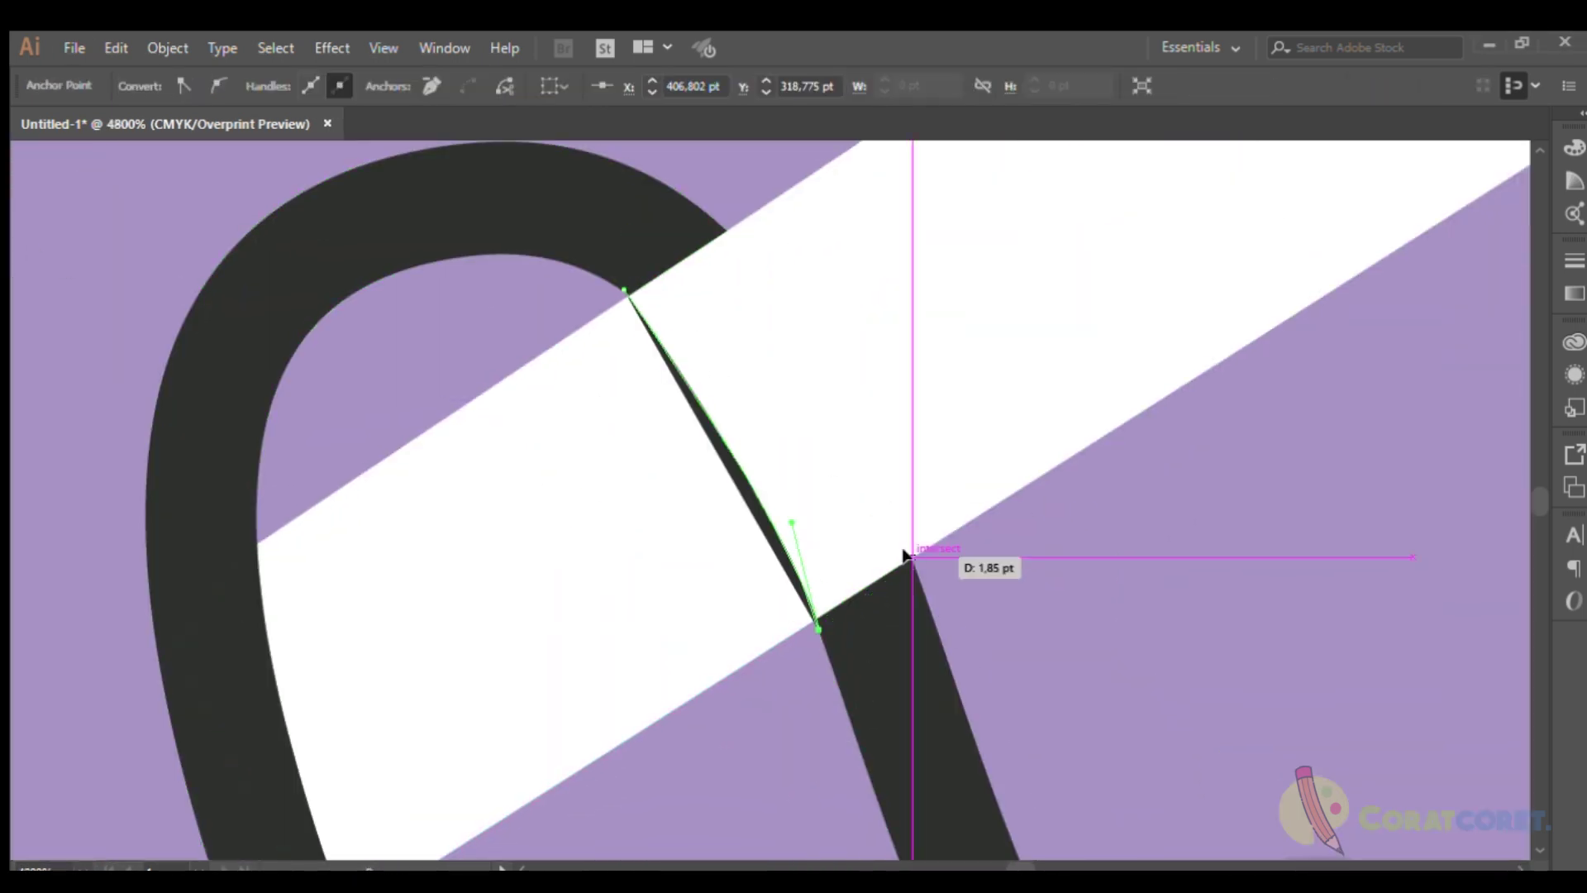
pyautogui.scroll(2, 910, 552)
pyautogui.scroll(1, 928, 393)
pyautogui.scroll(1, 933, 387)
pyautogui.scroll(-2, 932, 387)
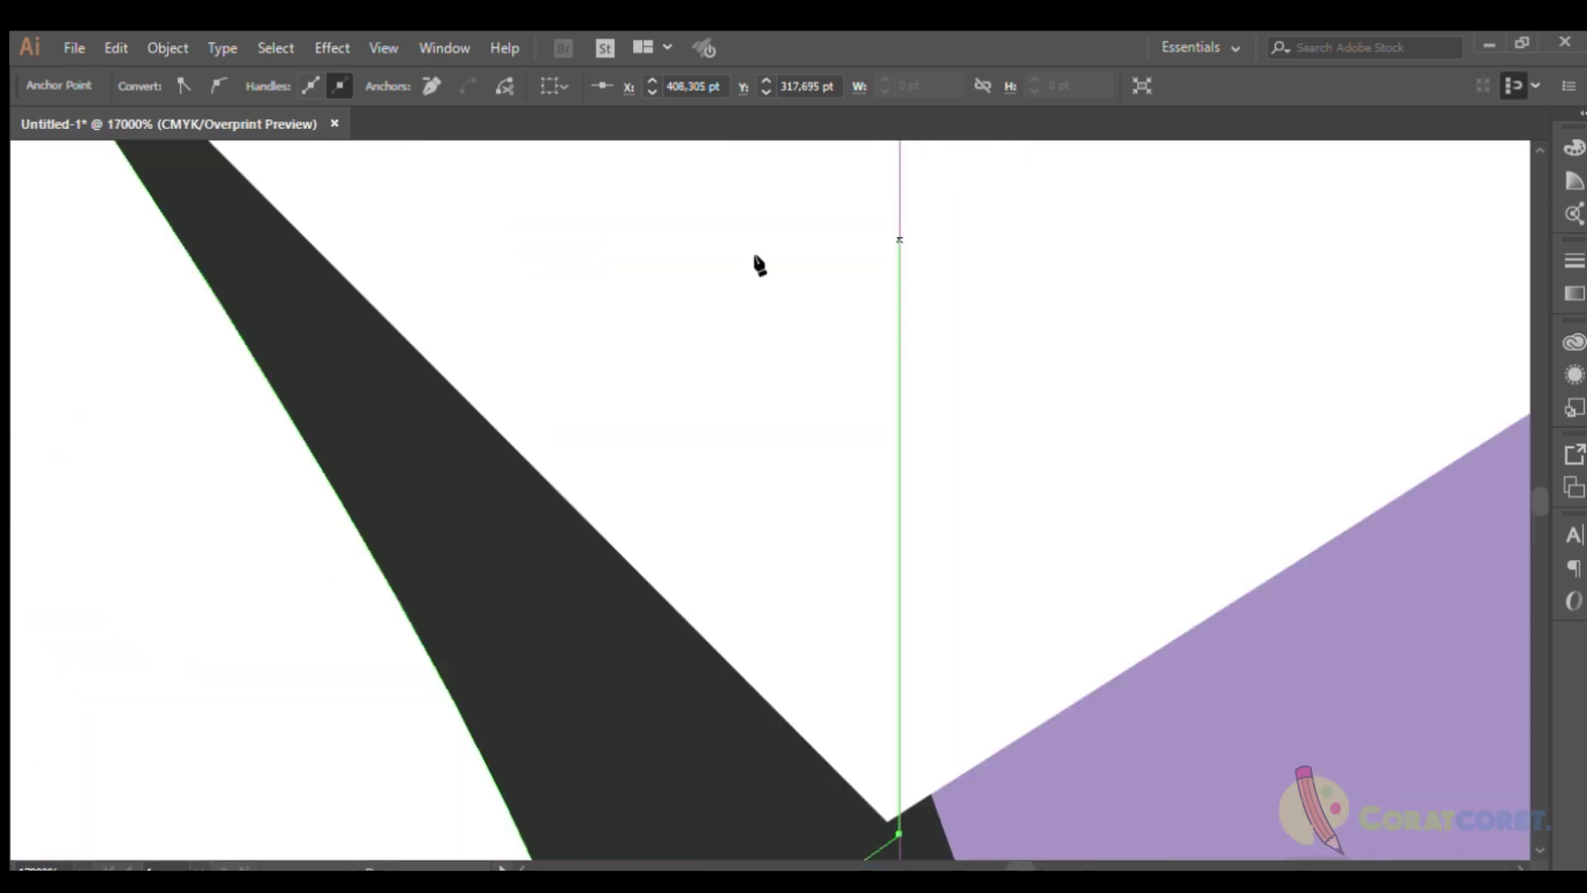
pyautogui.scroll(1, 737, 700)
pyautogui.scroll(-2, 716, 697)
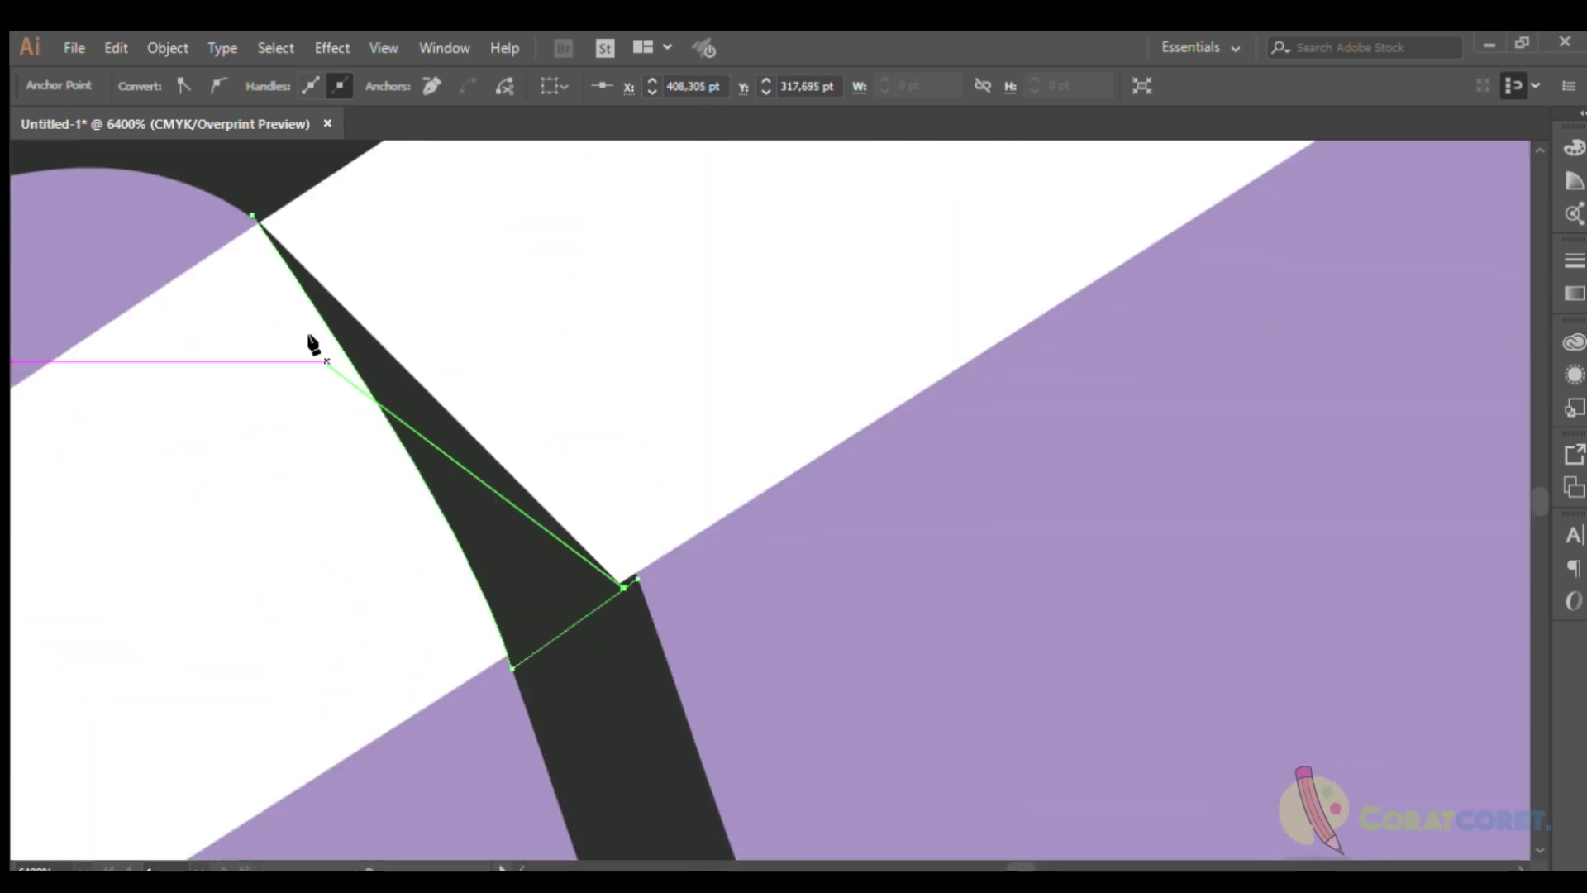
pyautogui.scroll(-1, 312, 344)
pyautogui.scroll(1, 390, 667)
pyautogui.moveTo(442, 592); pyautogui.dragTo(148, 289)
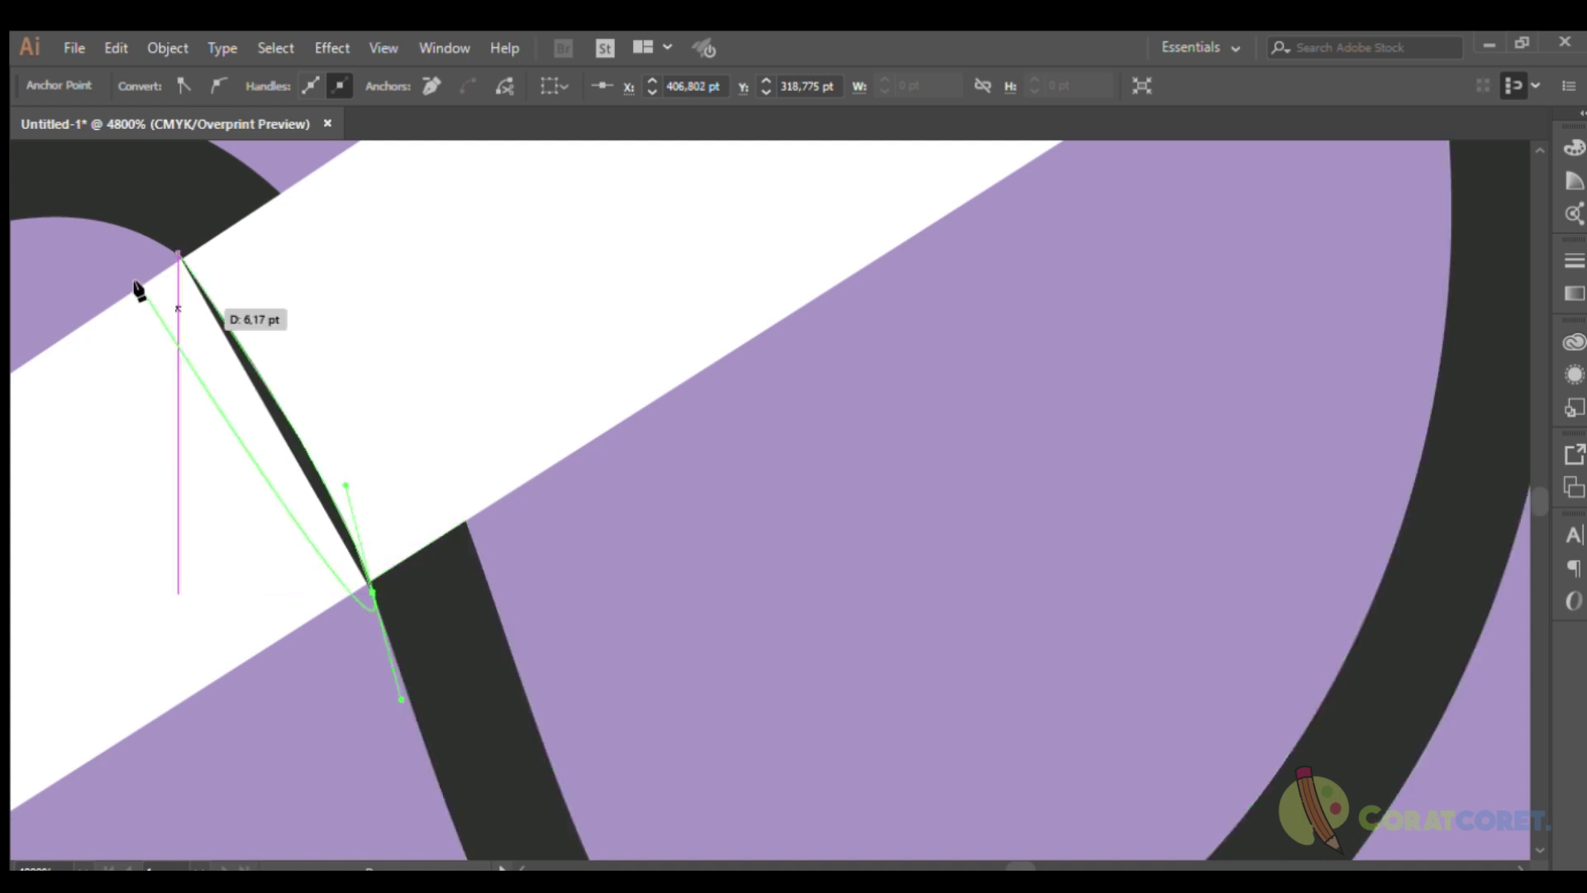
pyautogui.scroll(-1, 397, 620)
pyautogui.moveTo(372, 593)
pyautogui.mouseDown()
pyautogui.moveTo(378, 615)
pyautogui.moveTo(282, 340)
pyautogui.mouseUp()
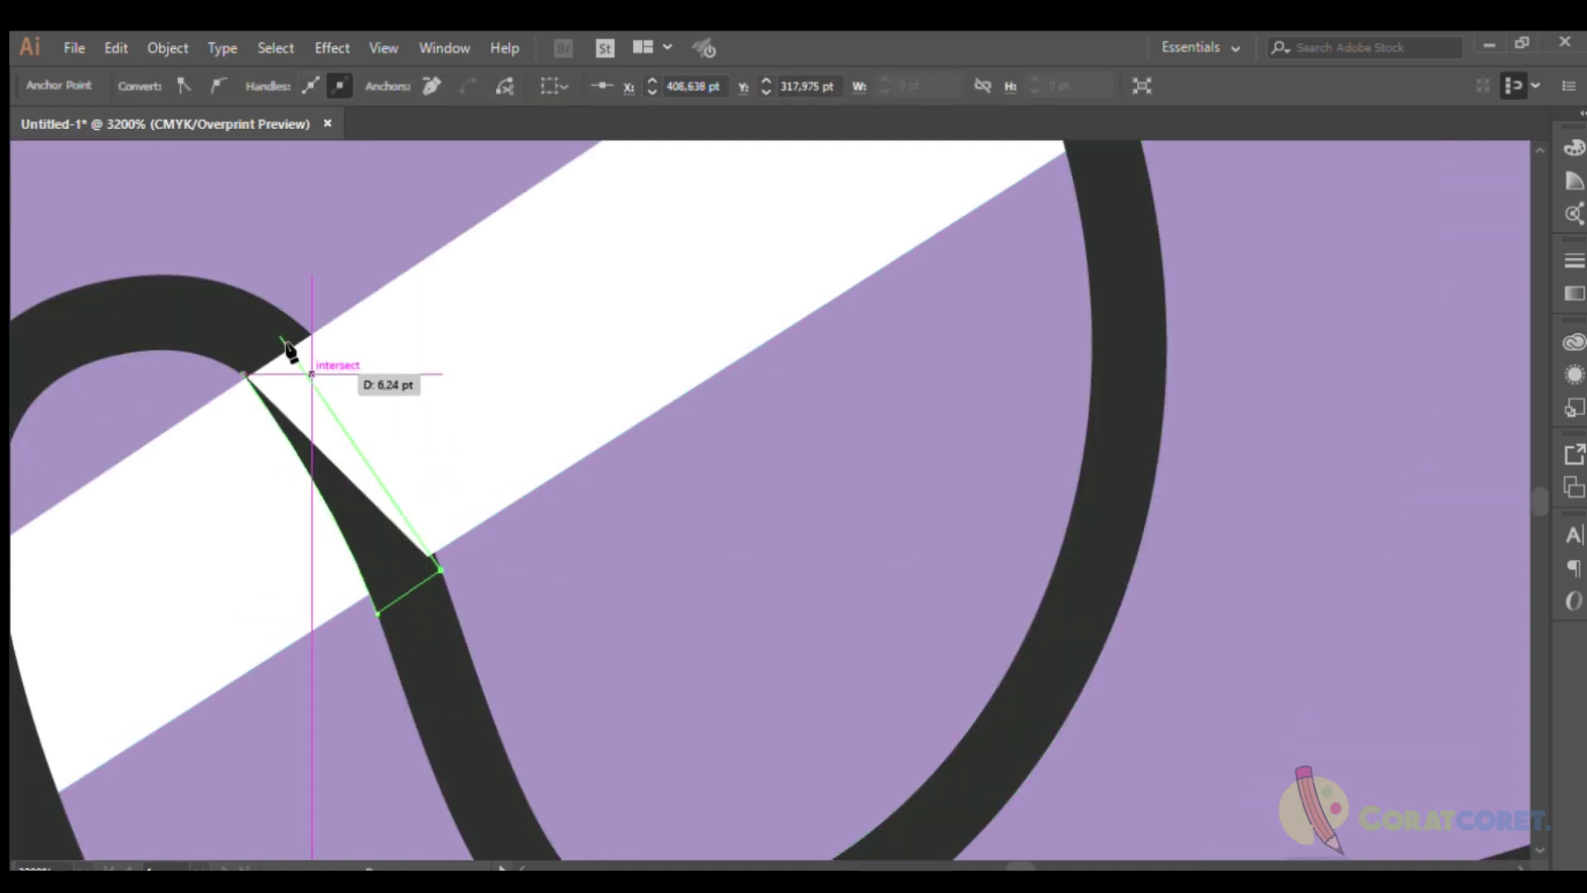
pyautogui.moveTo(177, 244); pyautogui.dragTo(361, 308)
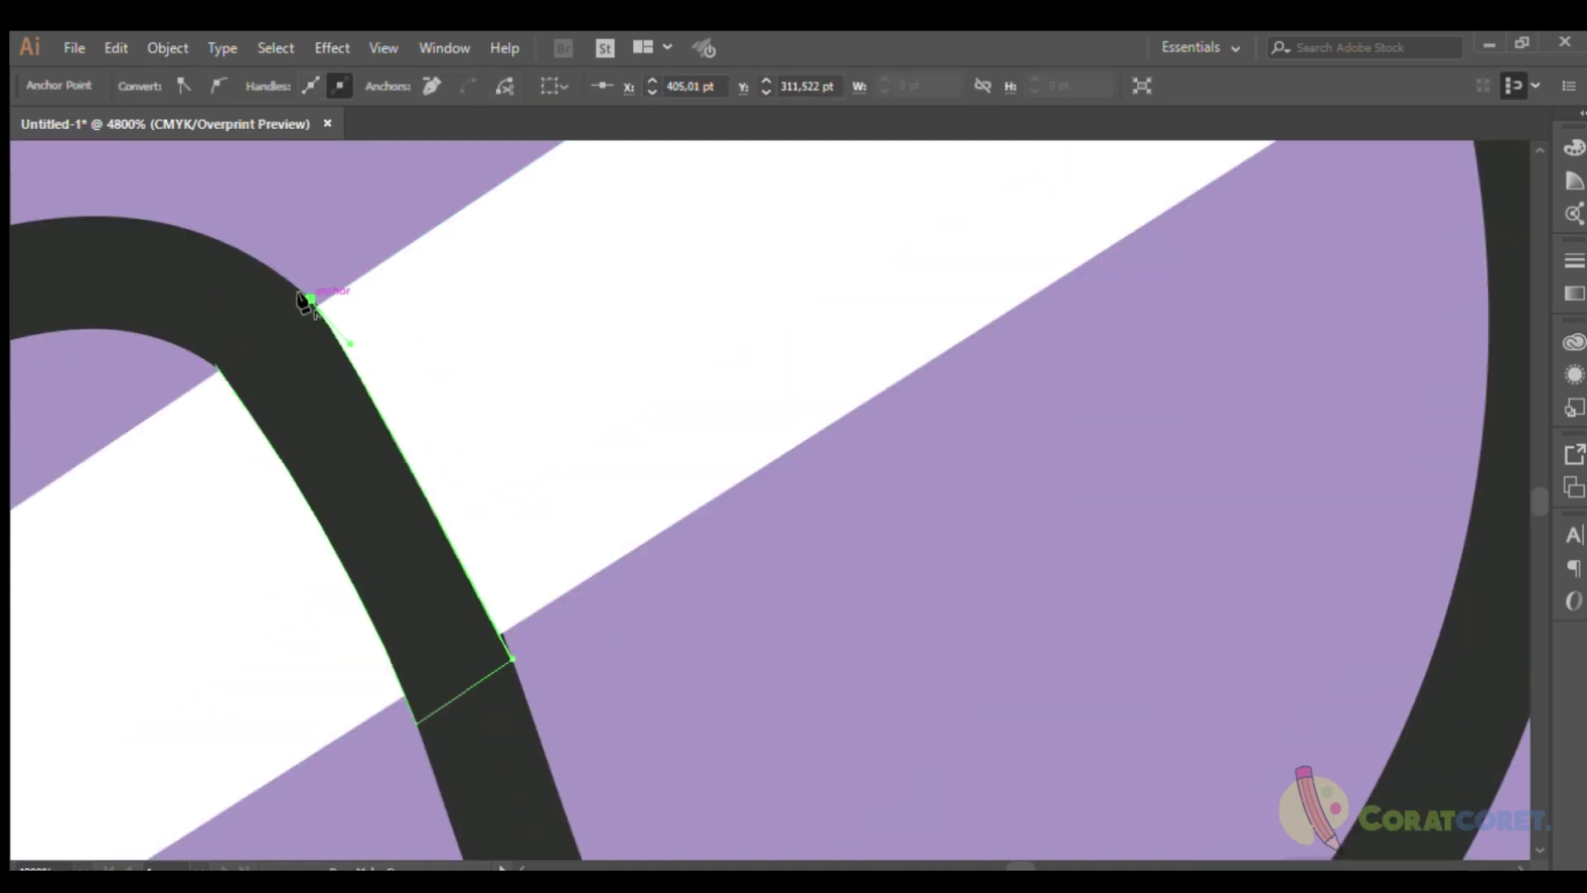
pyautogui.click(578, 373)
# Move the outline pieces' corner anchors so they meet exactly at the stick's edge.
pyautogui.scroll(-3, 577, 372)
pyautogui.scroll(-3, 1000, 631)
pyautogui.scroll(3, 808, 336)
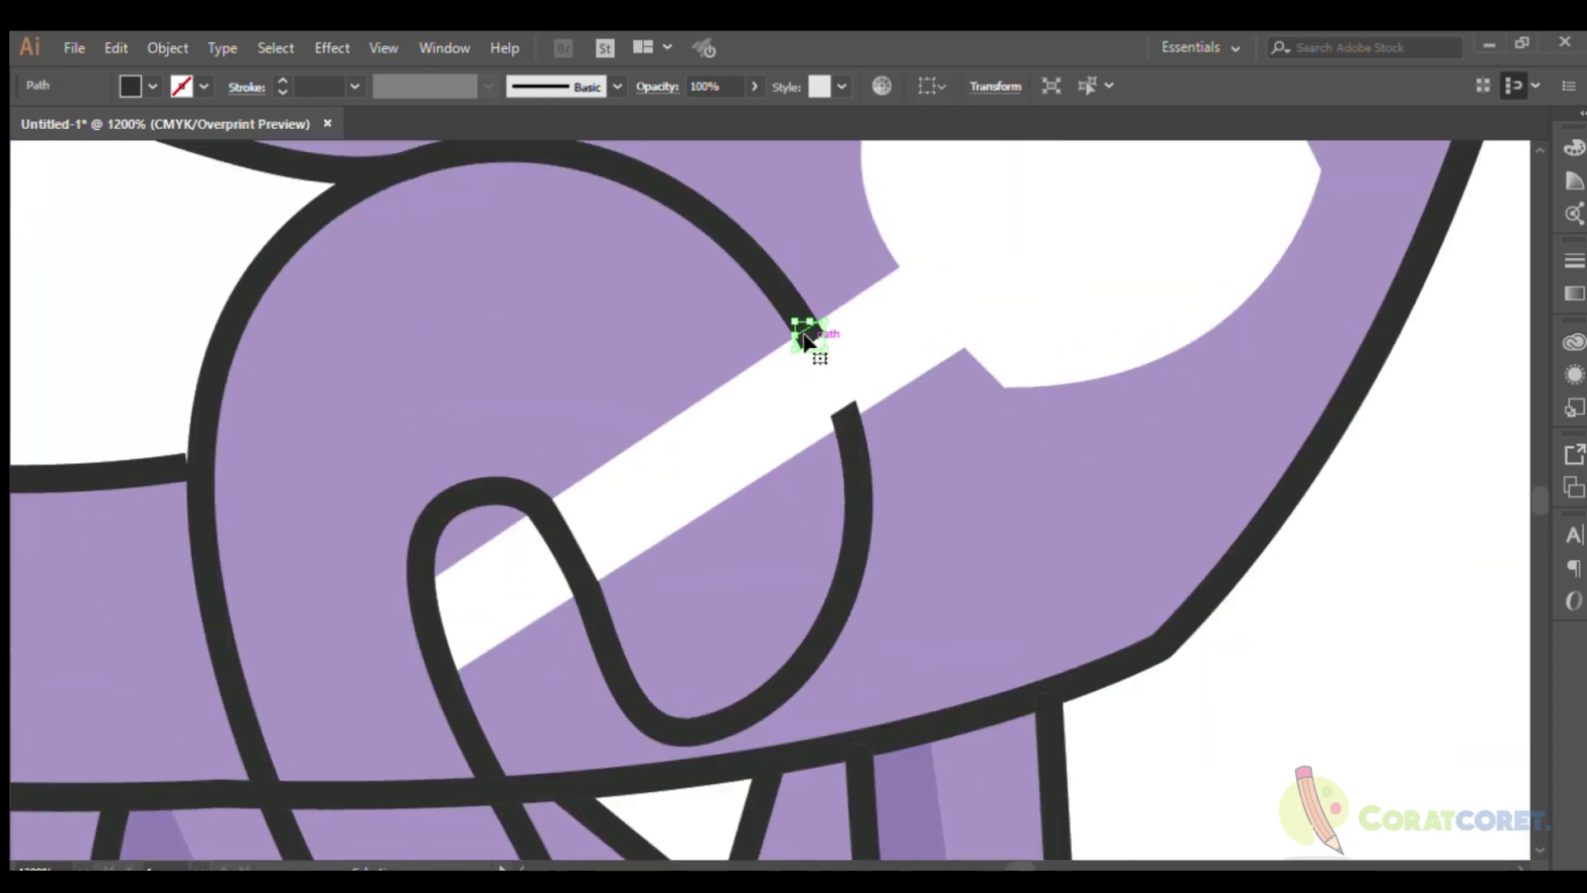
pyautogui.scroll(2, 835, 496)
pyautogui.moveTo(835, 496)
pyautogui.mouseDown()
pyautogui.moveTo(874, 494)
pyautogui.moveTo(864, 484)
pyautogui.mouseUp()
pyautogui.scroll(2, 864, 484)
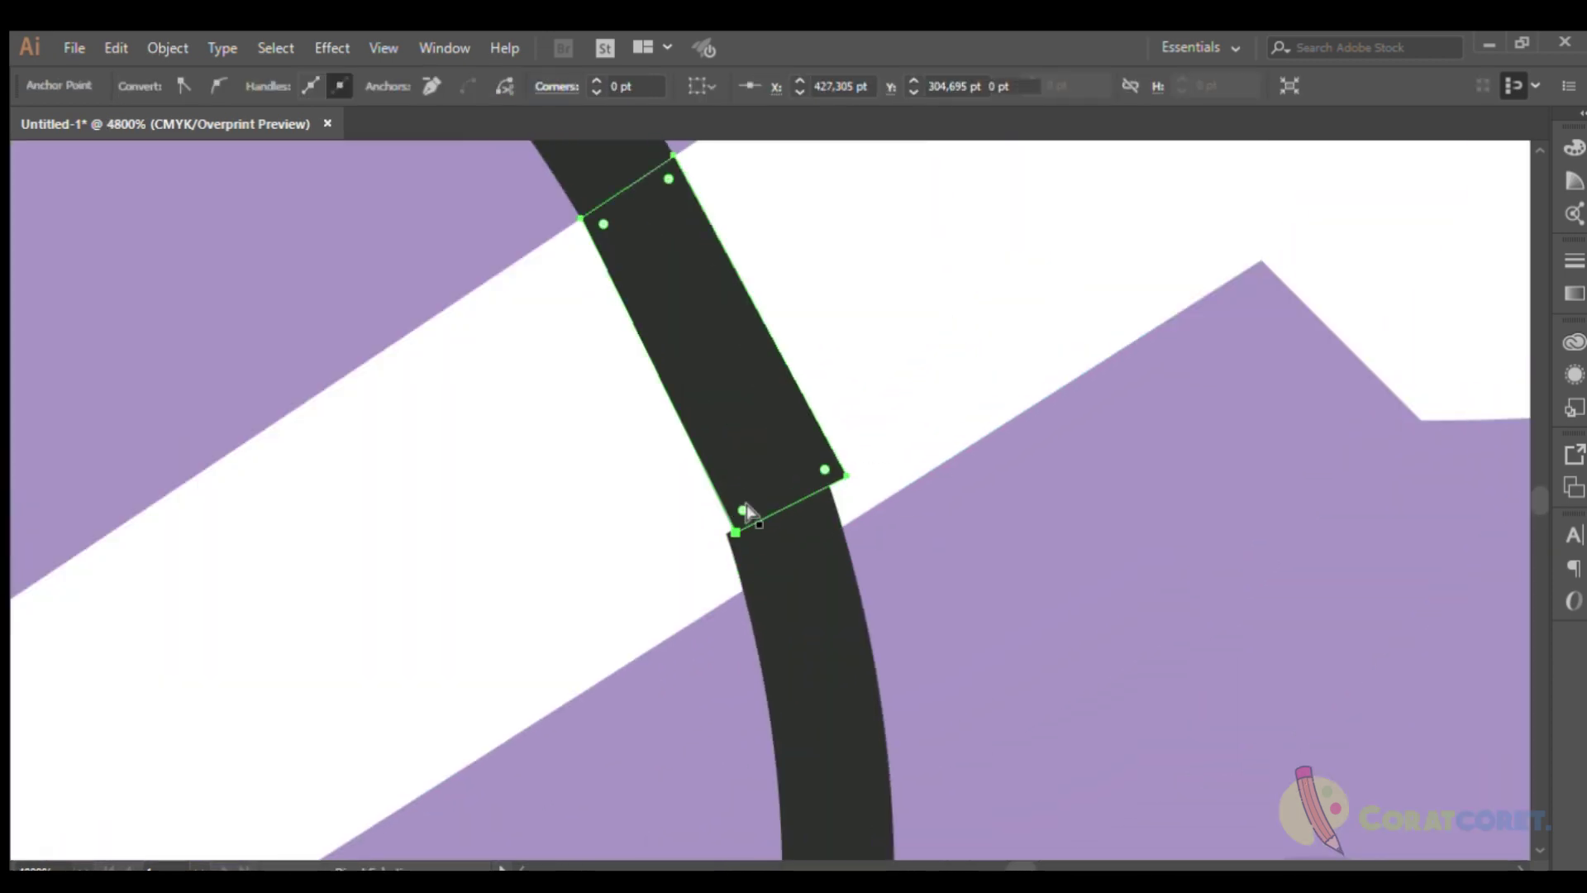
pyautogui.click(736, 532)
pyautogui.moveTo(735, 531); pyautogui.dragTo(726, 529)
pyautogui.scroll(2, 727, 530)
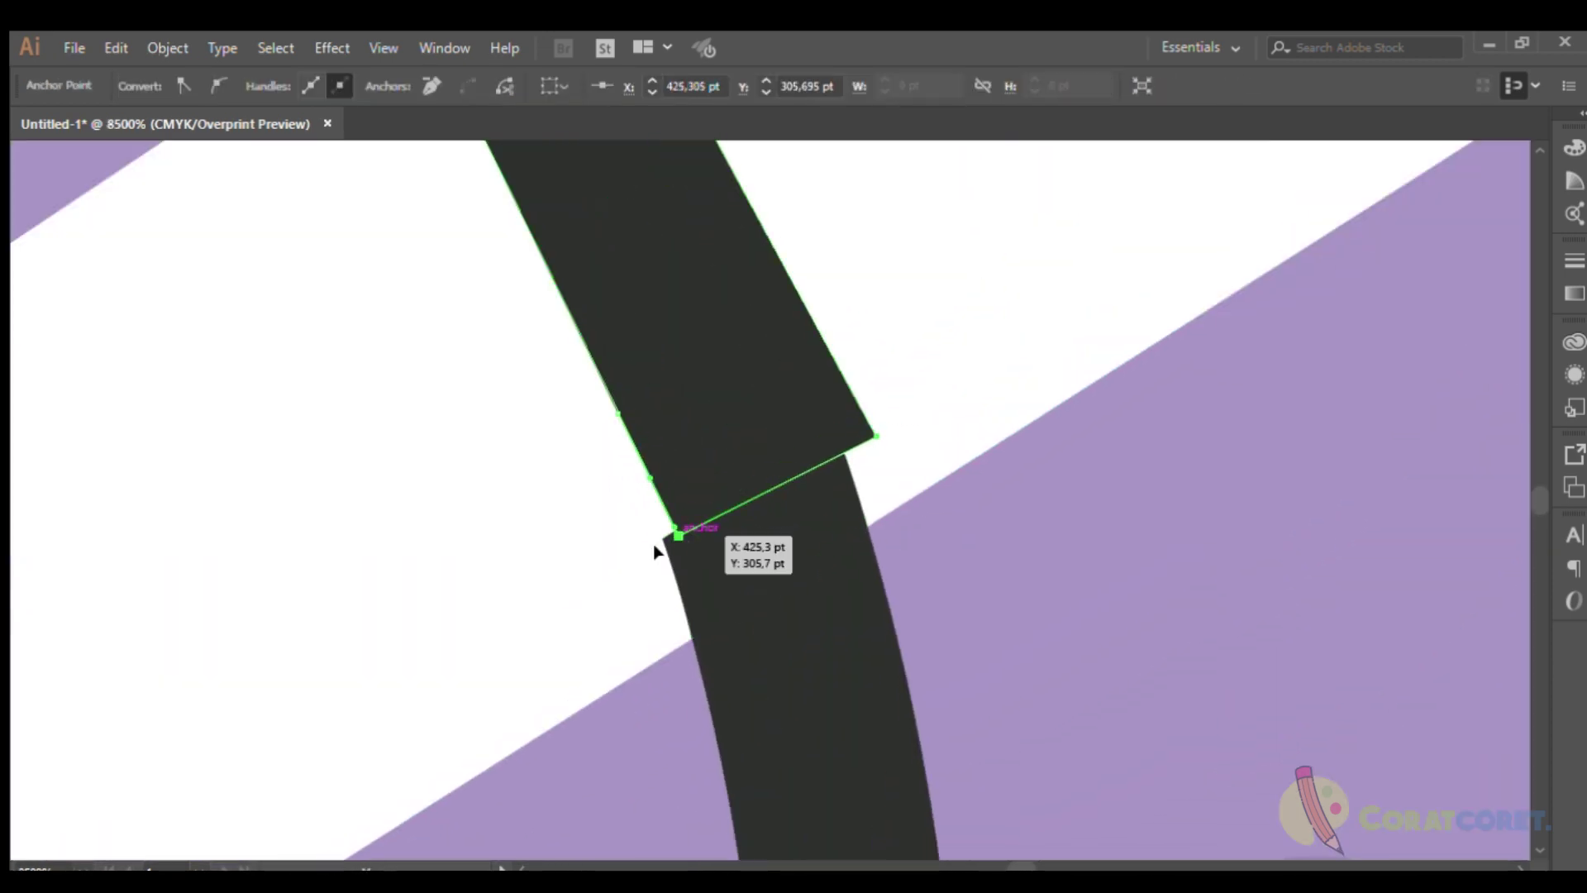
pyautogui.scroll(-2, 695, 471)
pyautogui.scroll(-4, 818, 347)
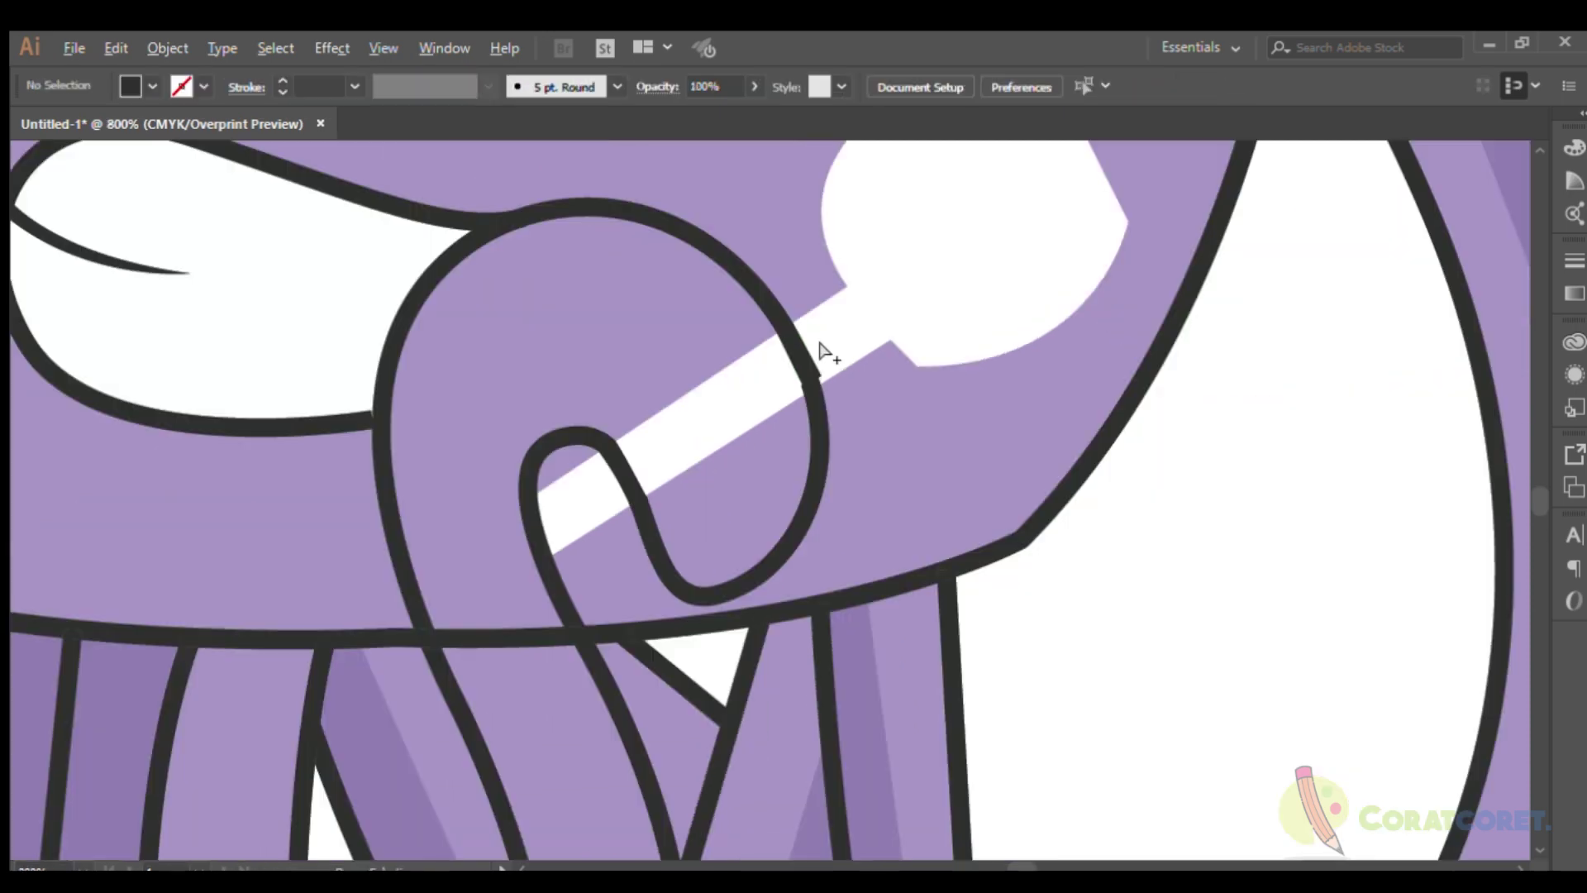
pyautogui.scroll(4, 781, 418)
pyautogui.scroll(1, 780, 418)
pyautogui.moveTo(697, 460); pyautogui.dragTo(691, 457)
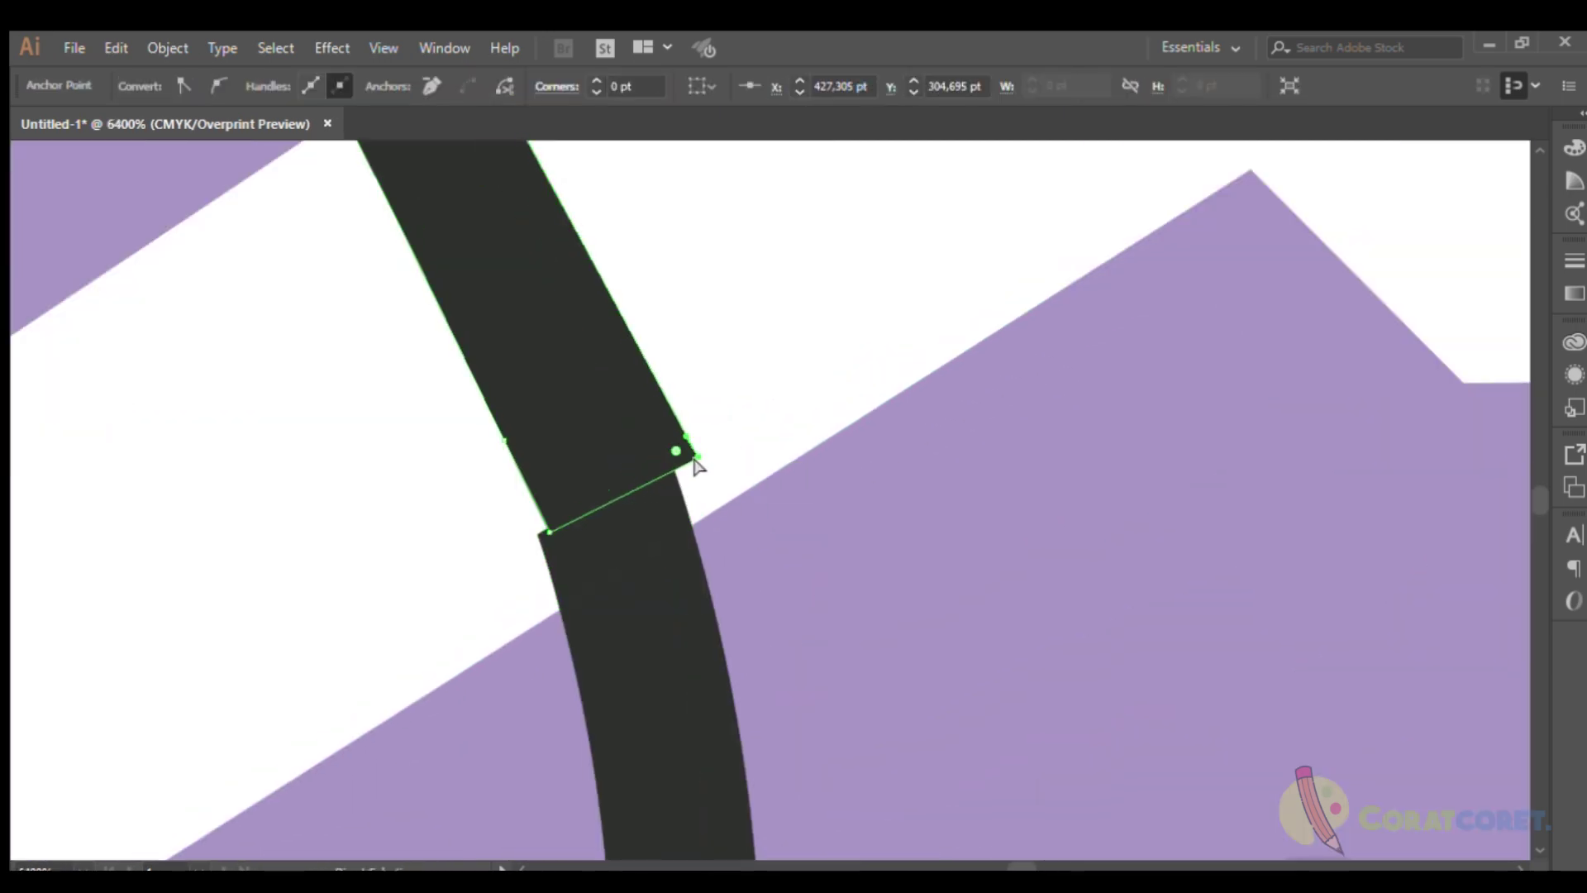
pyautogui.click(697, 463)
# Draw a test shape over the cheek area, then delete it.
pyautogui.scroll(-2, 674, 451)
pyautogui.scroll(-5, 674, 451)
pyautogui.scroll(-2, 451, 537)
pyautogui.scroll(2, 516, 488)
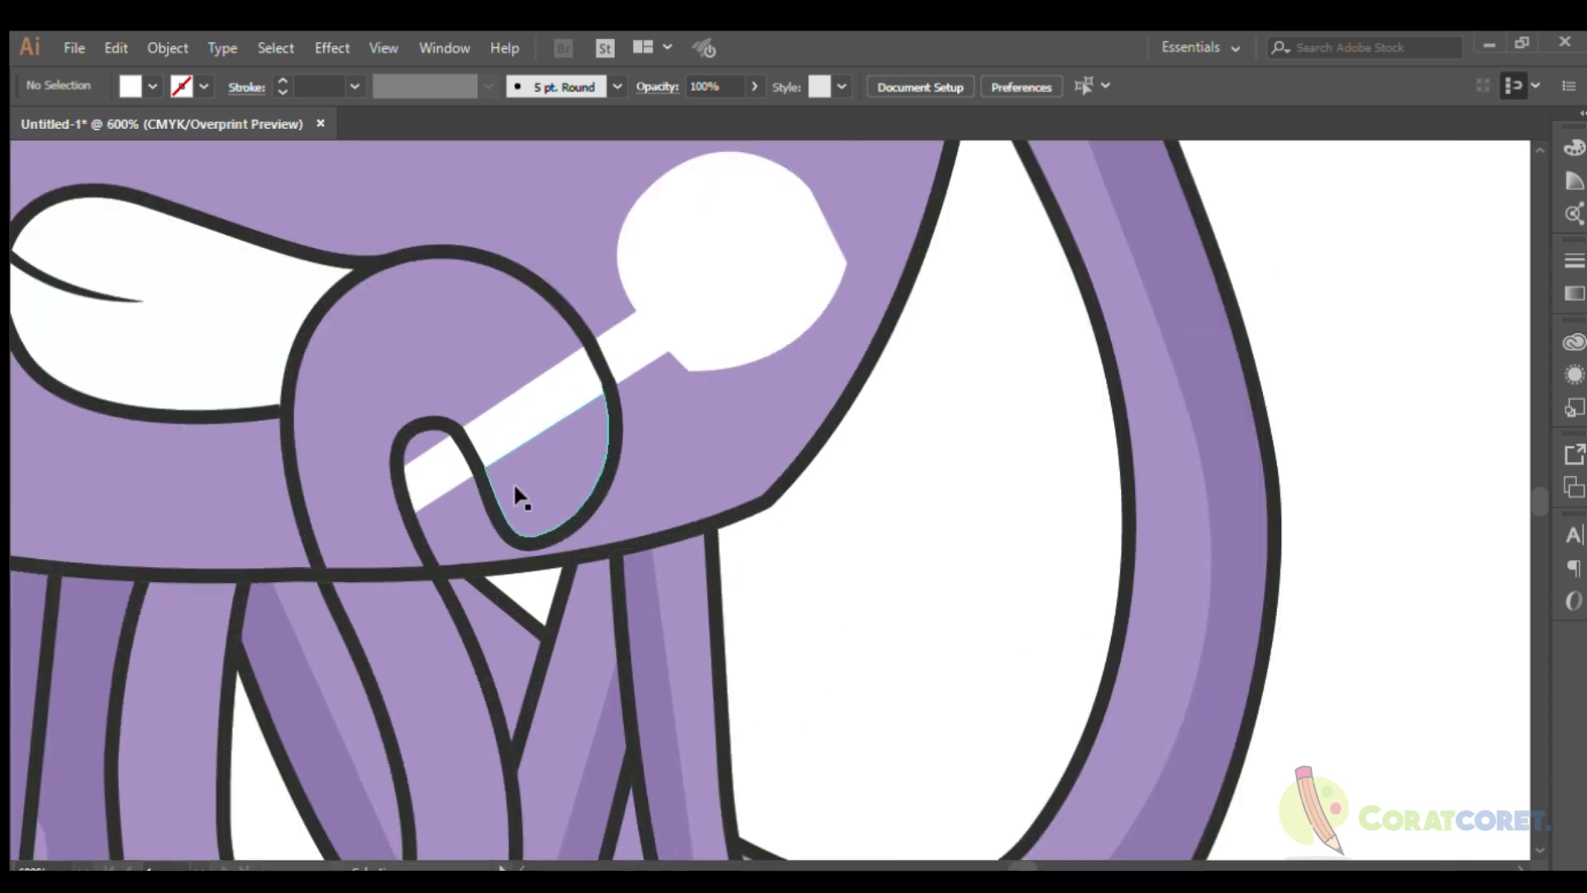
pyautogui.click(823, 351)
pyautogui.scroll(1, 489, 379)
pyautogui.press('i')
pyautogui.click(472, 262)
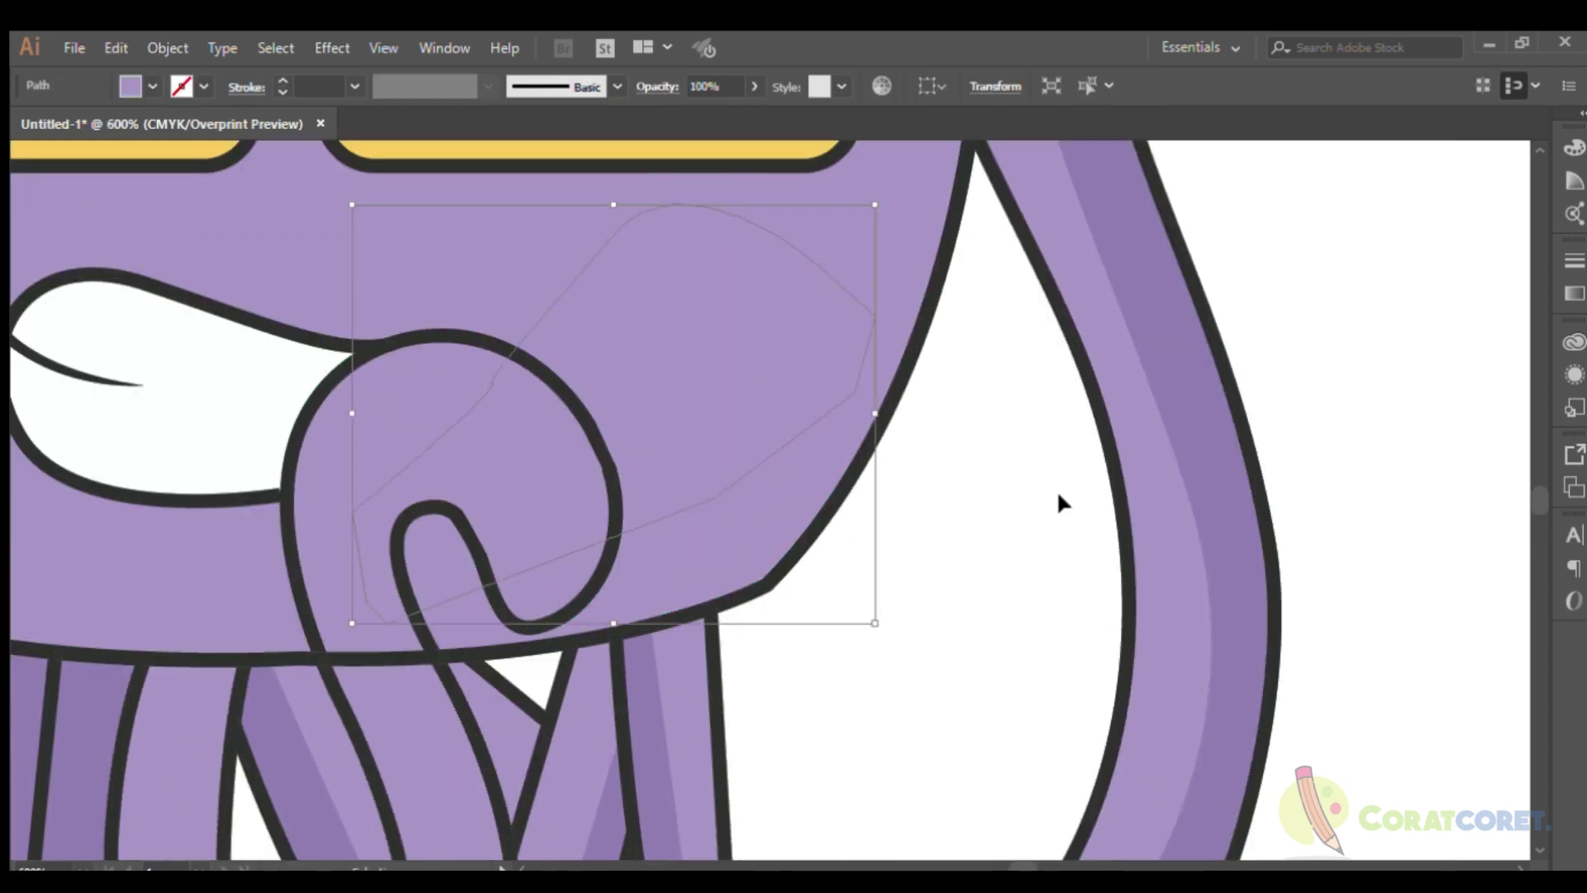
pyautogui.press('Delete')
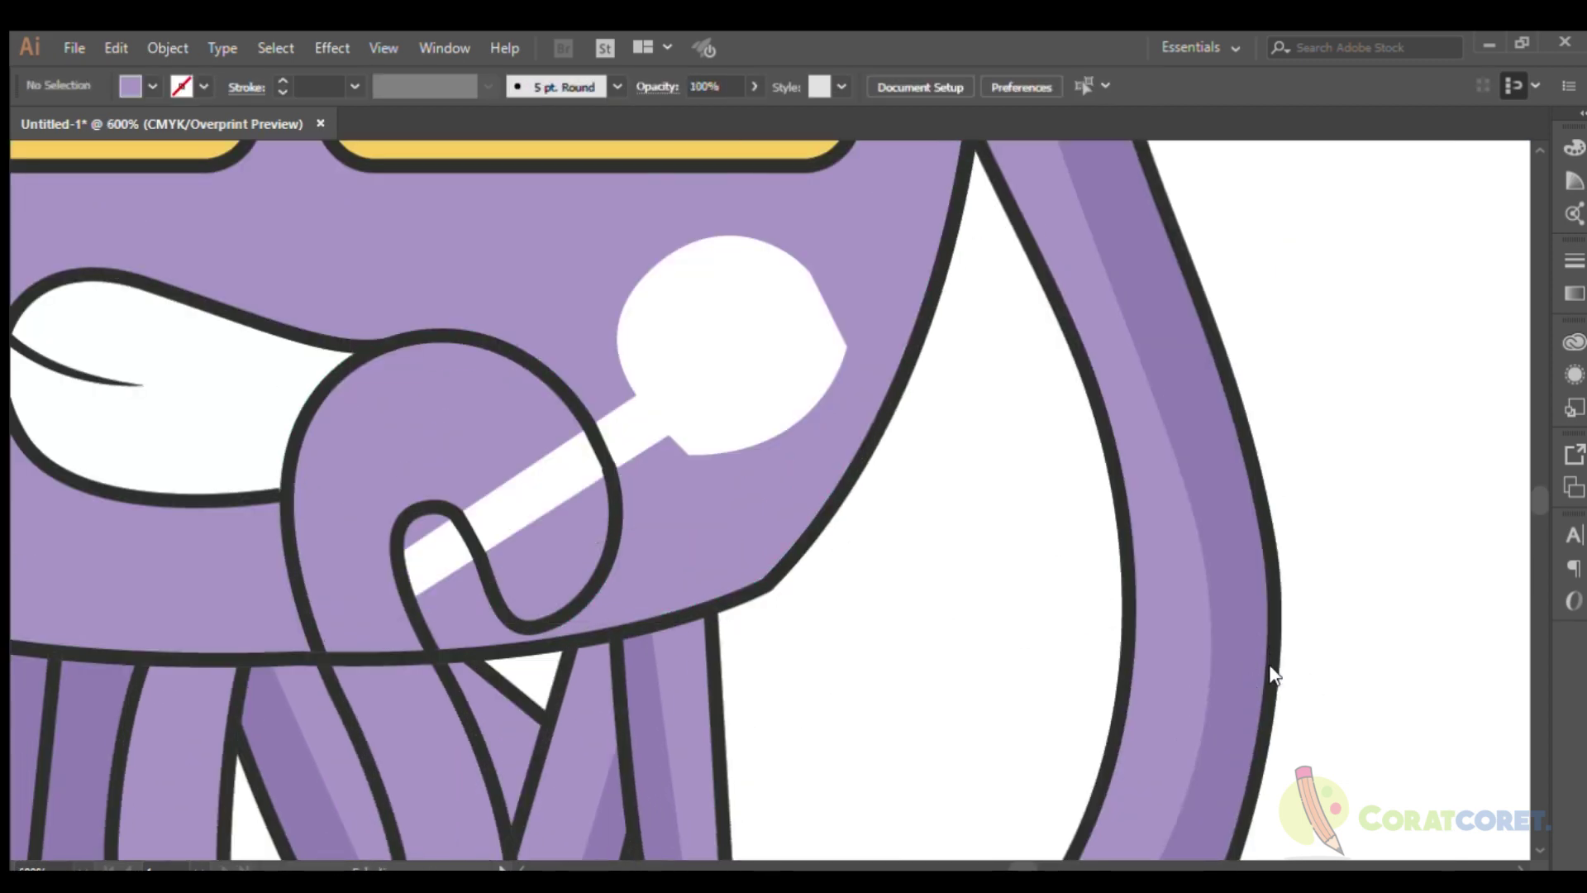
pyautogui.scroll(-2, 901, 364)
# Close the darker purple shading path along the tentacle's right edge.
pyautogui.scroll(1, 554, 628)
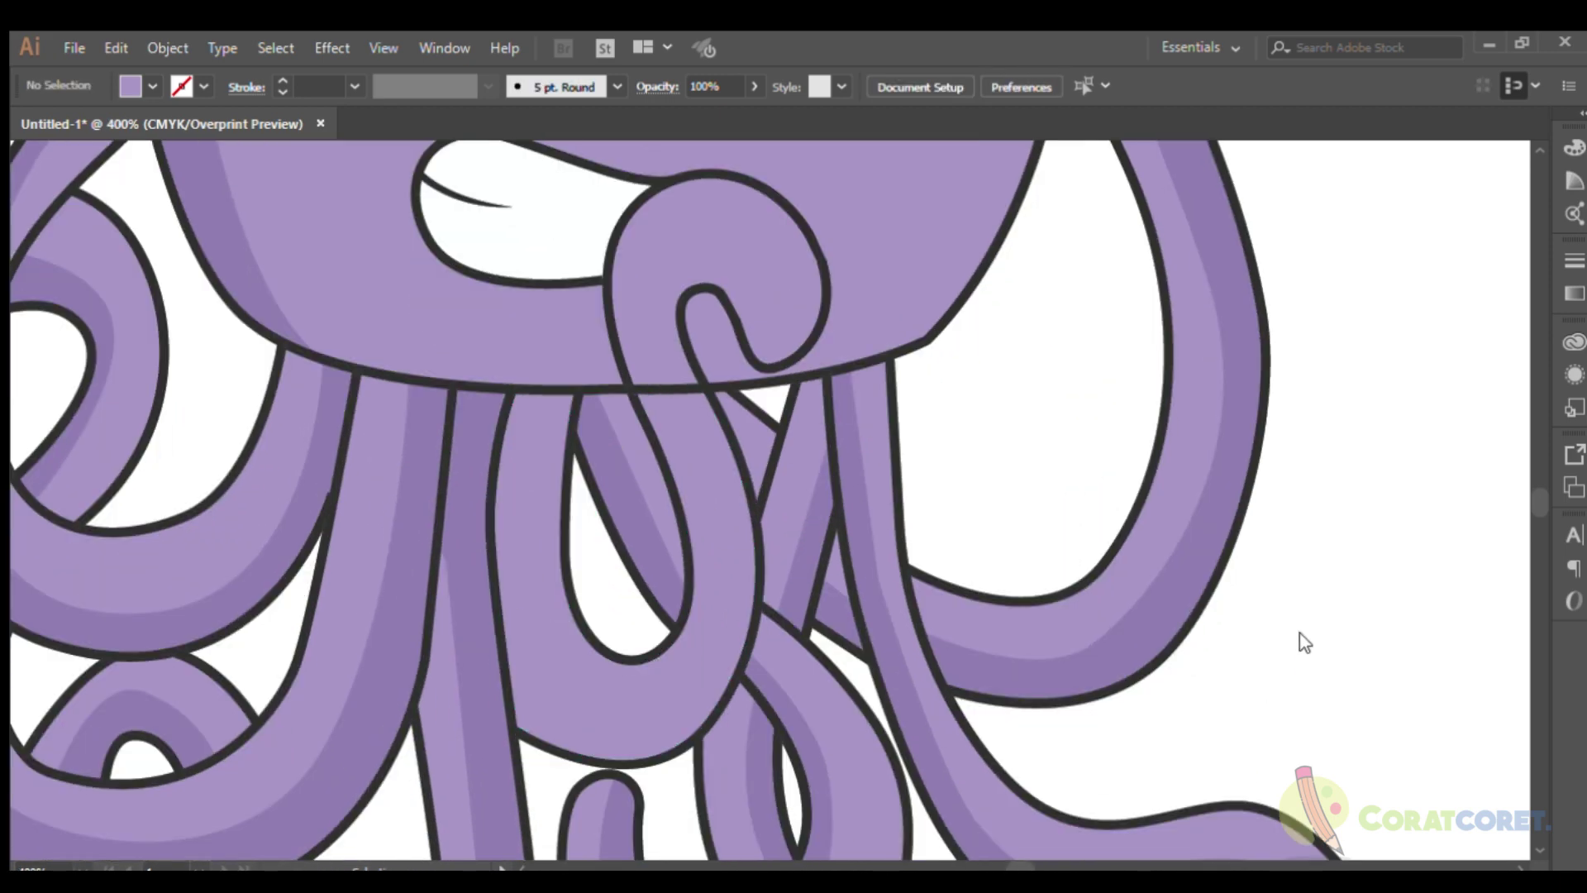
pyautogui.moveTo(748, 606); pyautogui.dragTo(730, 541)
pyautogui.scroll(1, 661, 352)
pyautogui.click(786, 434)
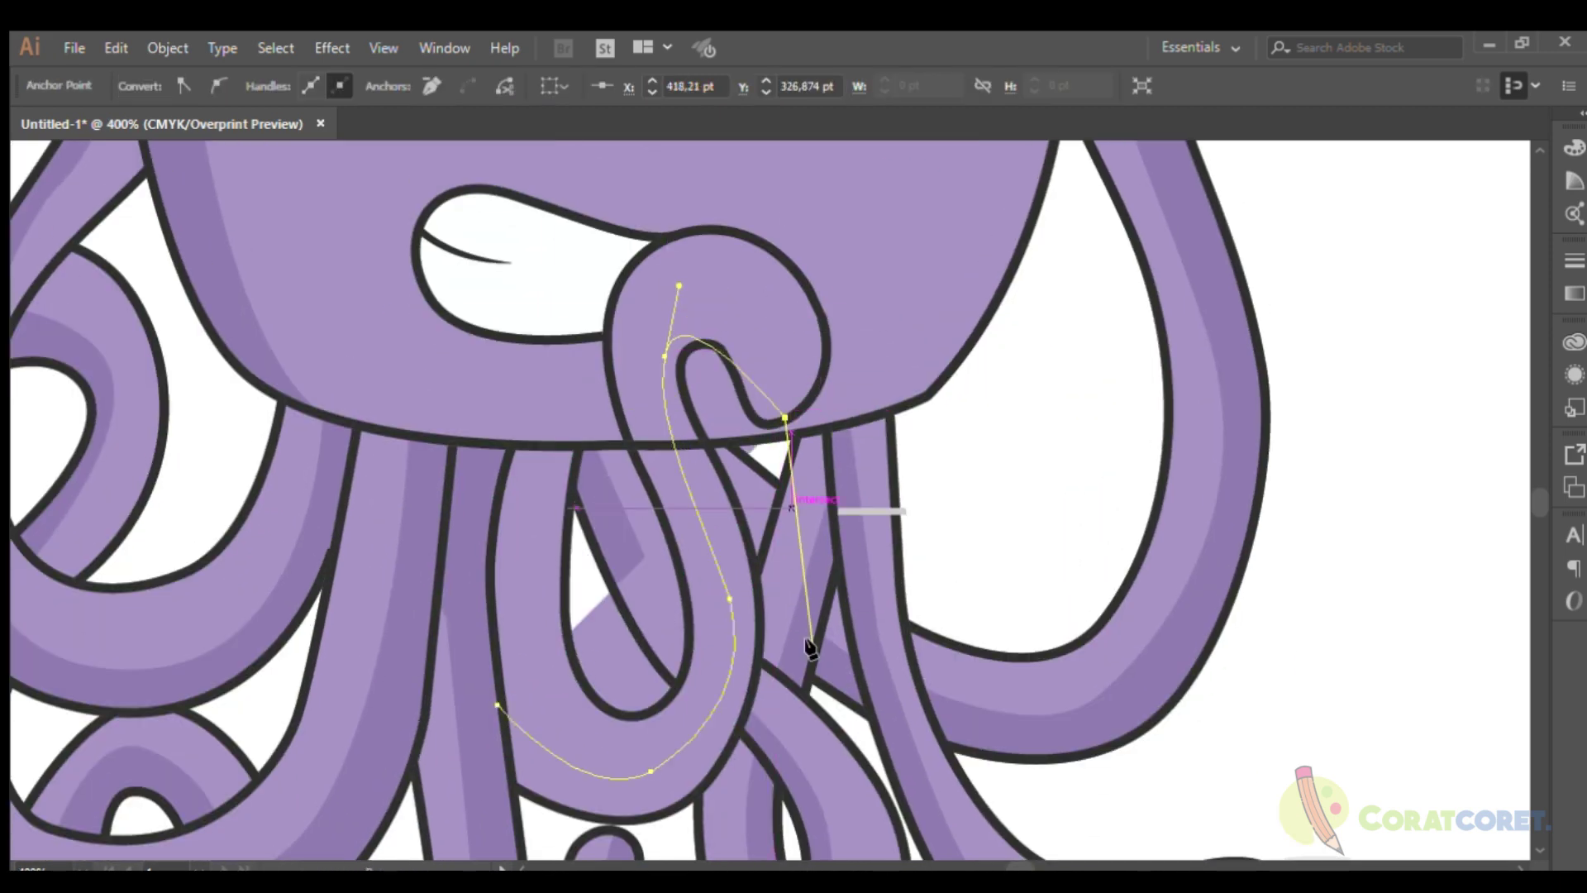
# Pull the outline's corner point left so it covers the white gap.
pyautogui.press('v')
pyautogui.hotkey('ctrl', 'shift', 'a')
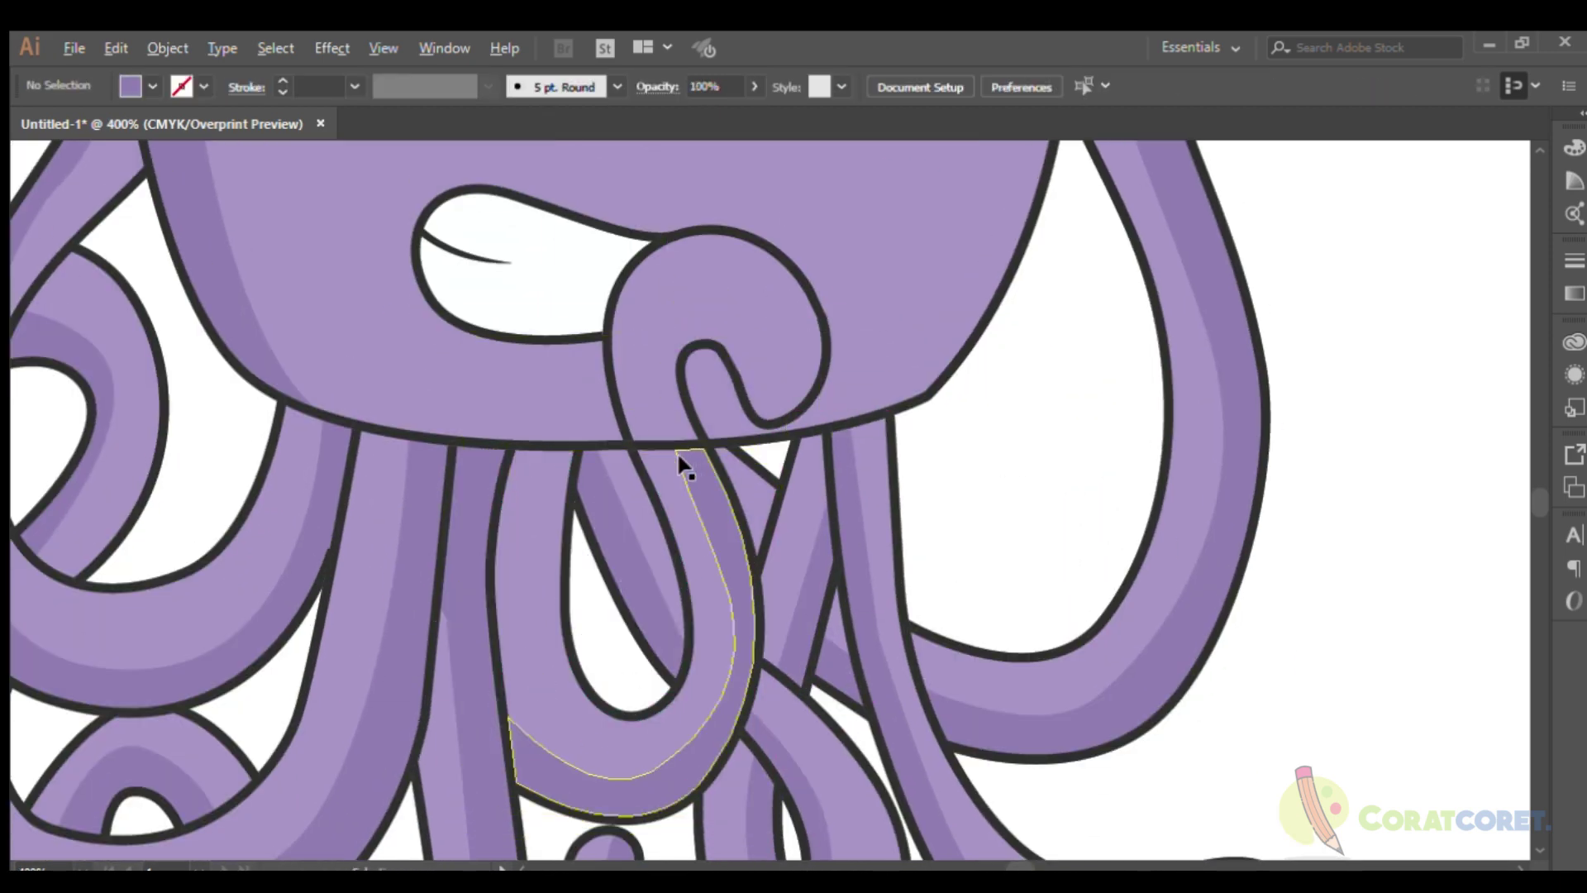
pyautogui.scroll(2, 716, 454)
pyautogui.click(716, 451)
pyautogui.scroll(1, 641, 402)
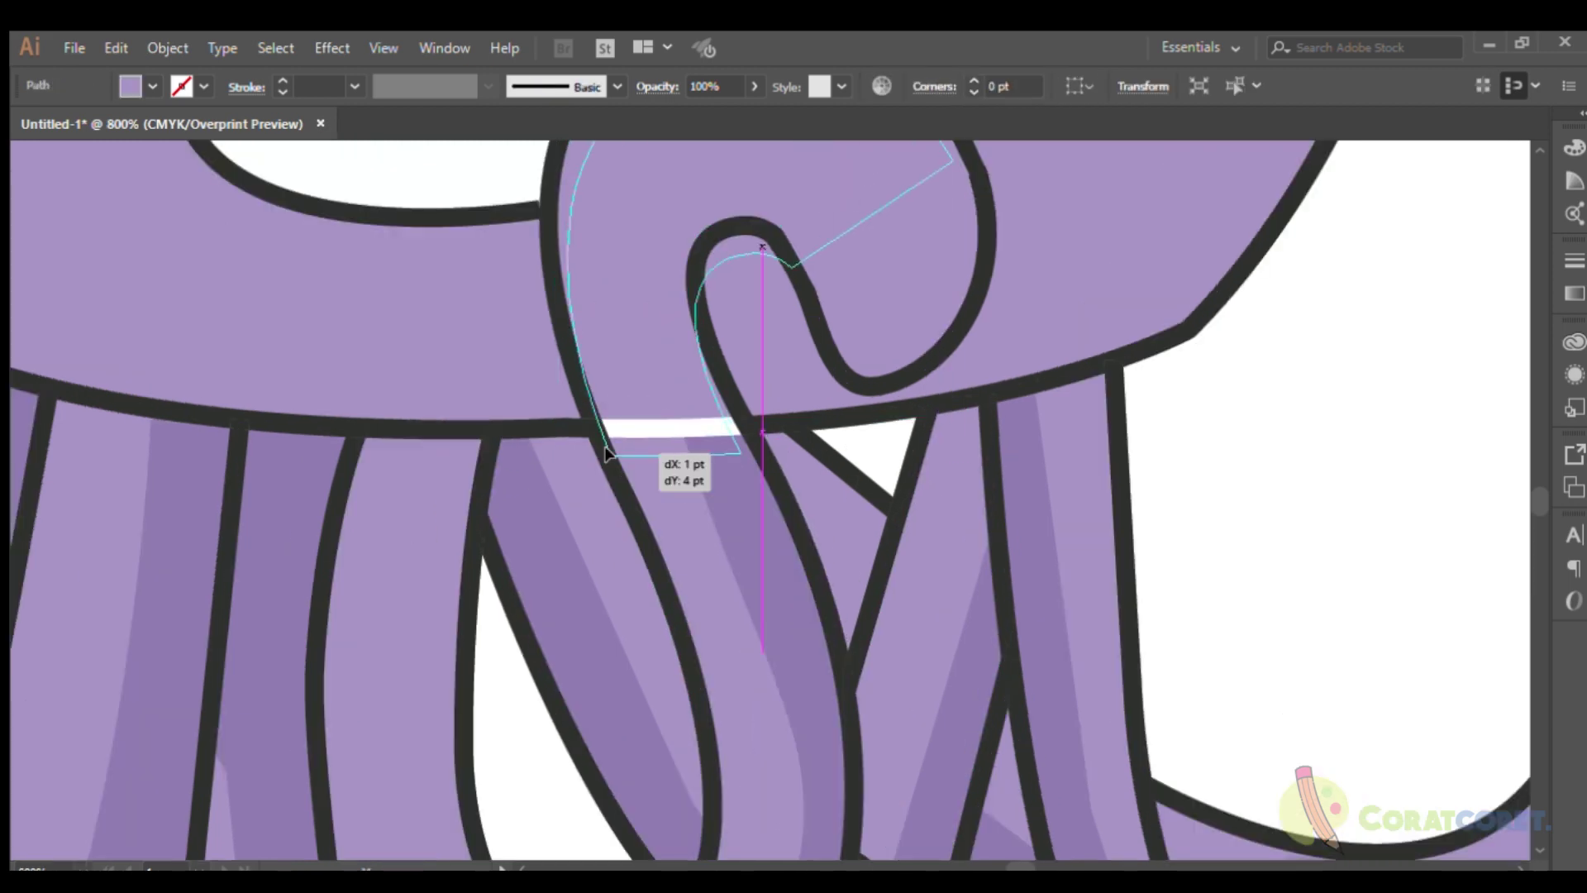
pyautogui.moveTo(744, 434); pyautogui.dragTo(624, 432)
# Move the shading path's lower anchors until the white gap at the body closes.
pyautogui.hotkey('ctrl', 'shift', 'a')
pyautogui.click(602, 363)
pyautogui.scroll(1, 583, 446)
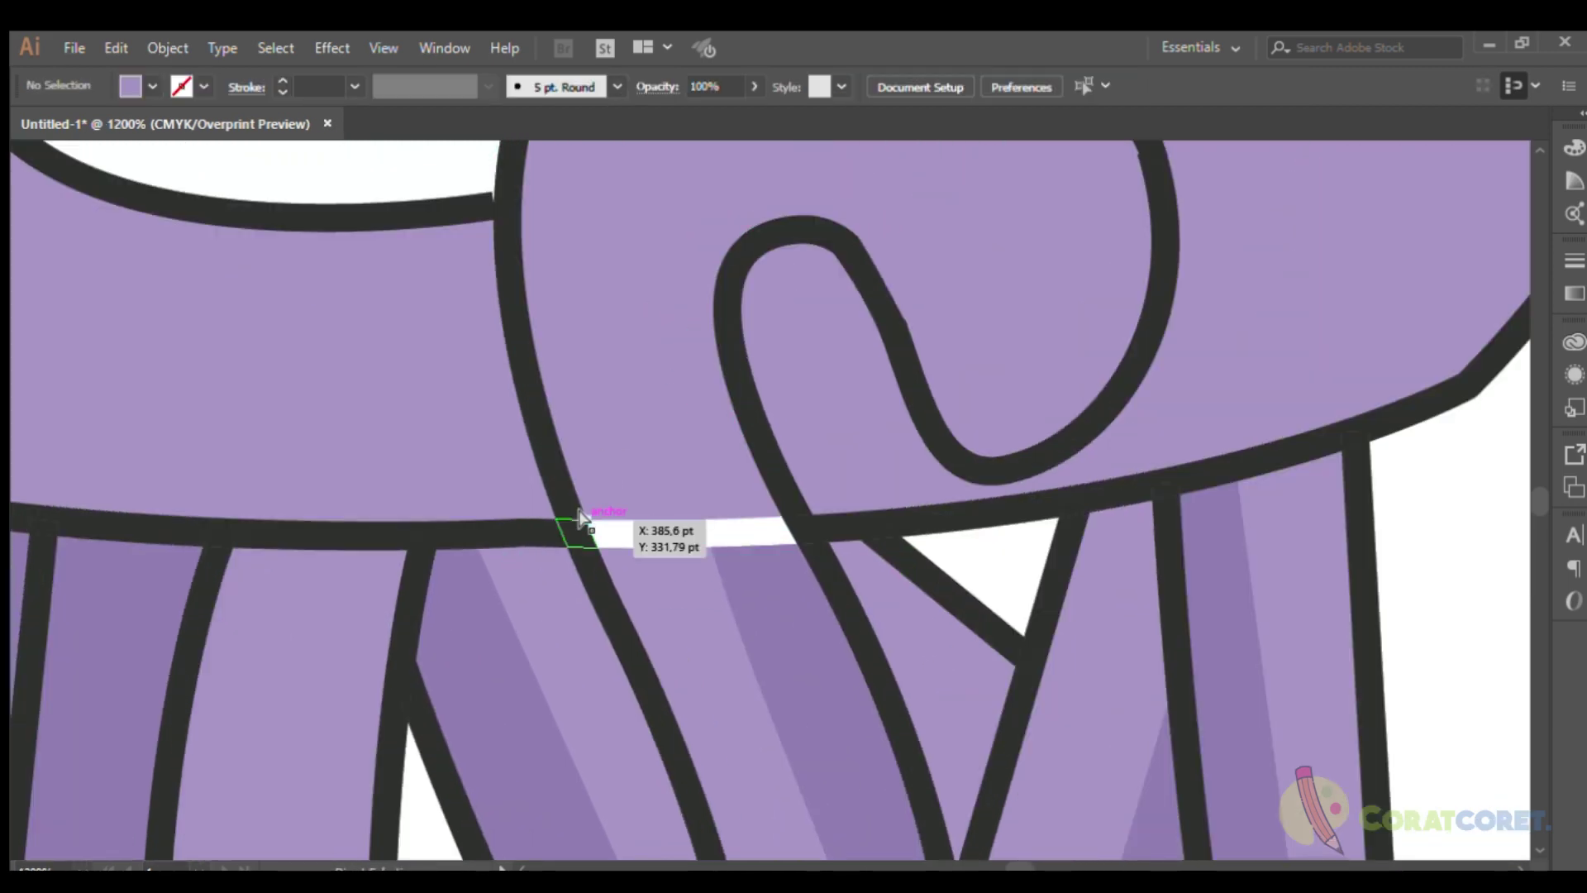
pyautogui.scroll(1, 537, 504)
pyautogui.press('v')
pyautogui.press('a')
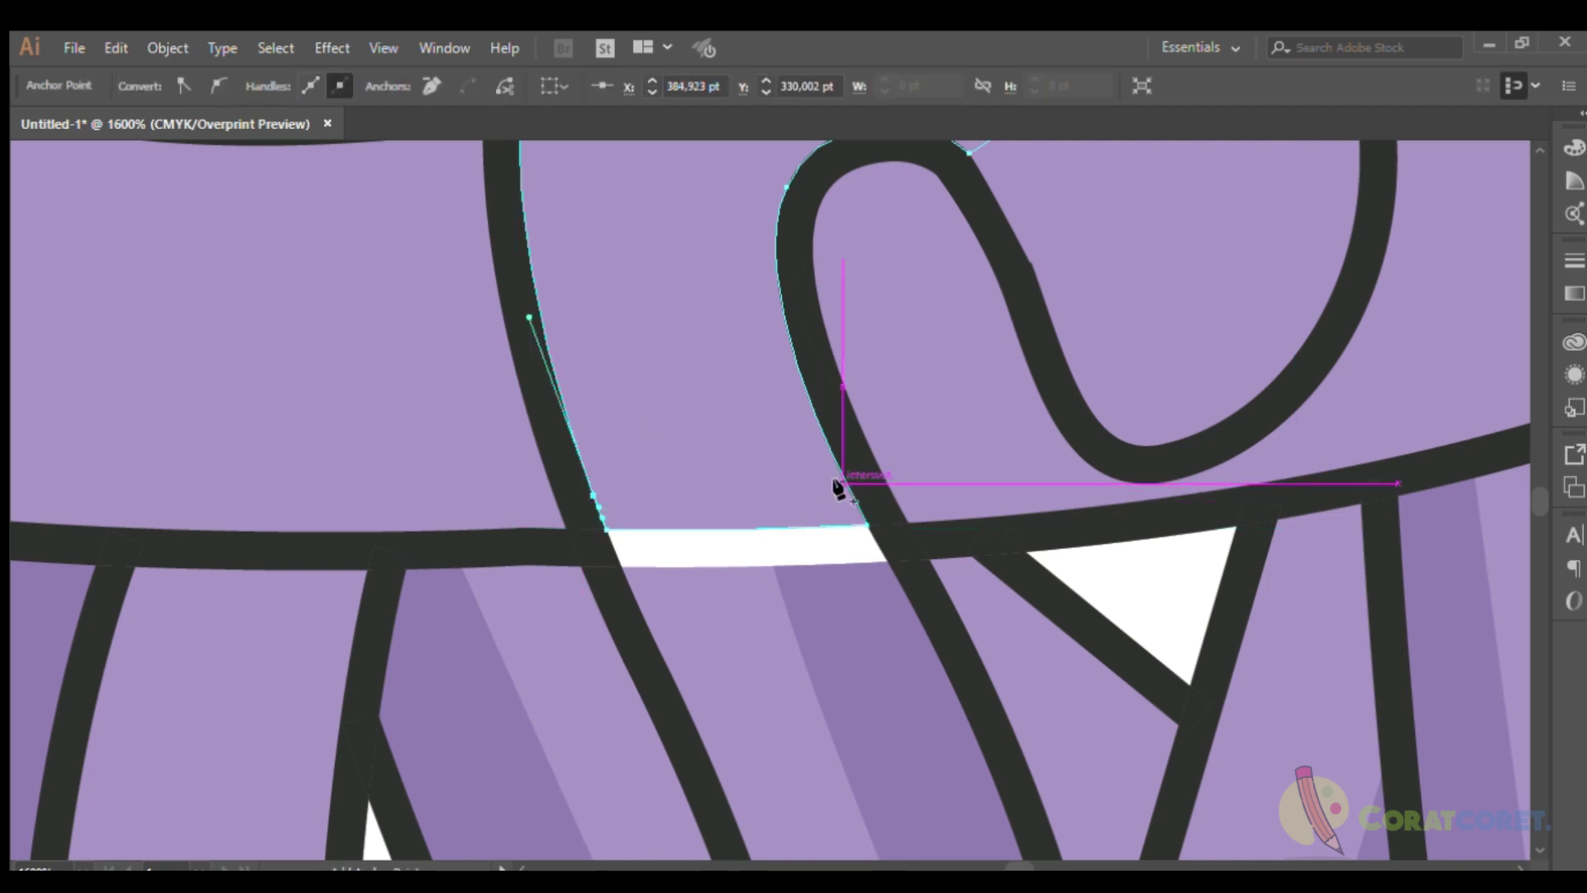
pyautogui.moveTo(874, 524); pyautogui.dragTo(870, 526)
pyautogui.moveTo(615, 506); pyautogui.dragTo(671, 584)
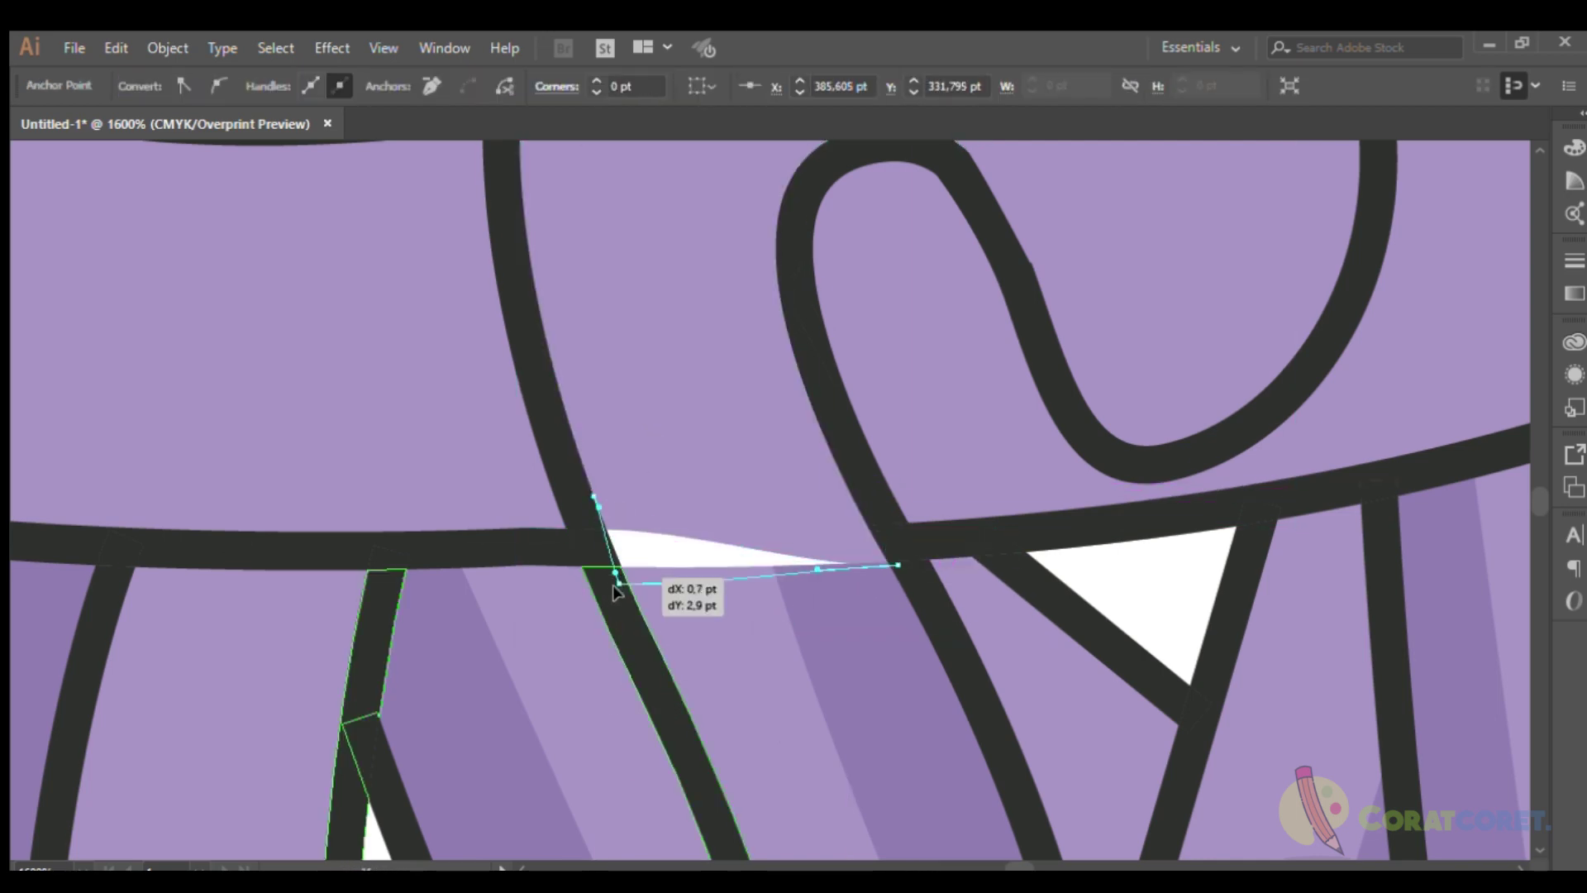
pyautogui.scroll(-1, 780, 610)
pyautogui.press('v')
pyautogui.hotkey('ctrl', 'shift', 'a')
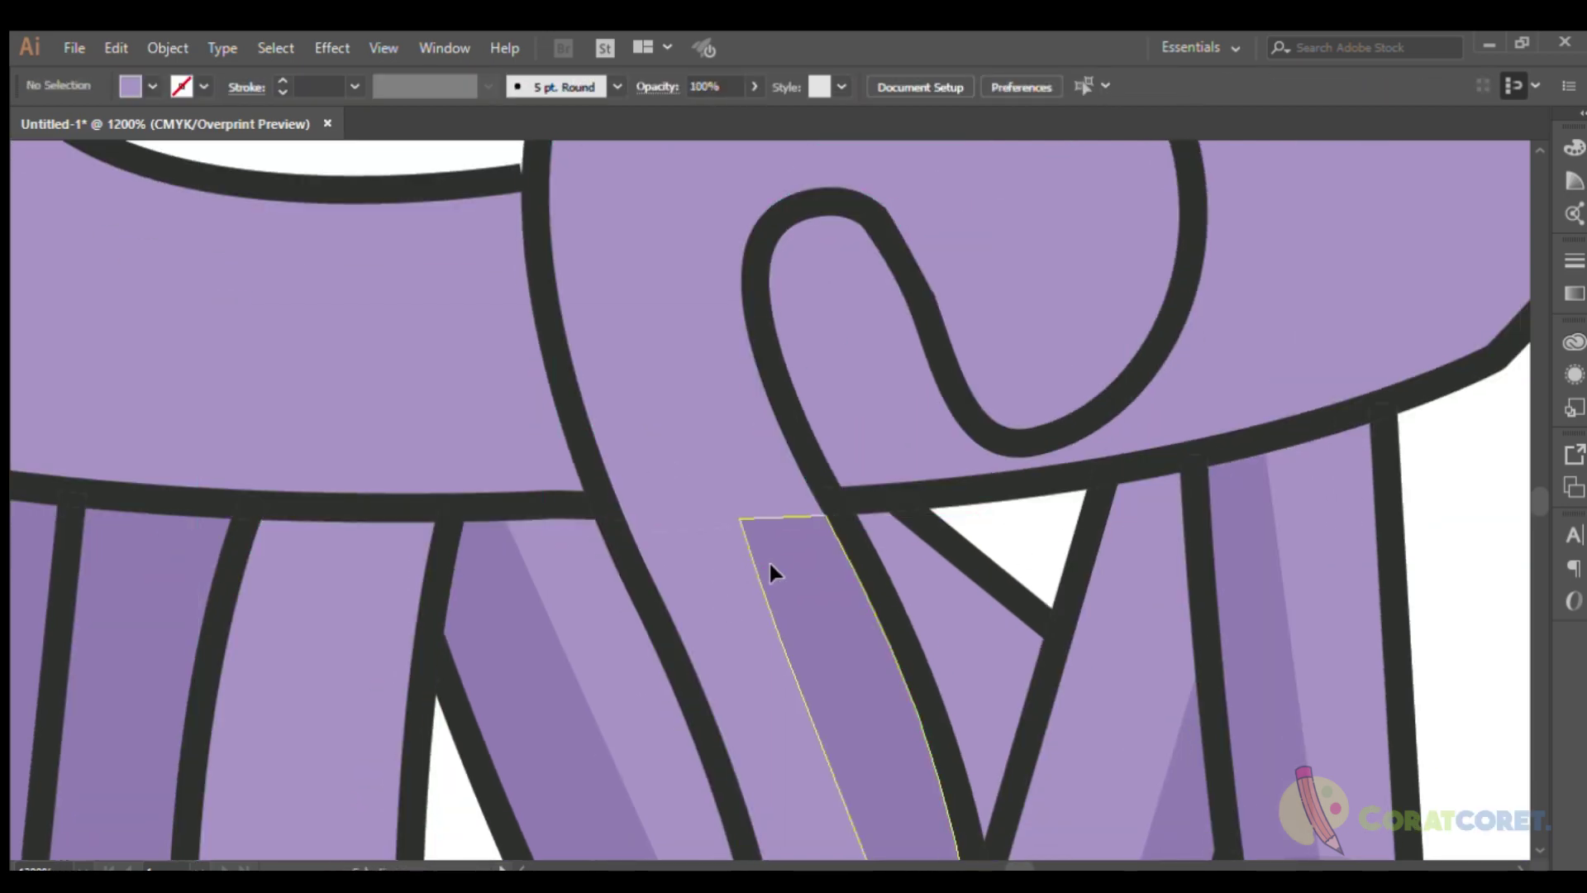
# Give the U loop darker purple shading and shift that shading slightly left.
pyautogui.scroll(-2, 769, 559)
pyautogui.scroll(-1, 1378, 694)
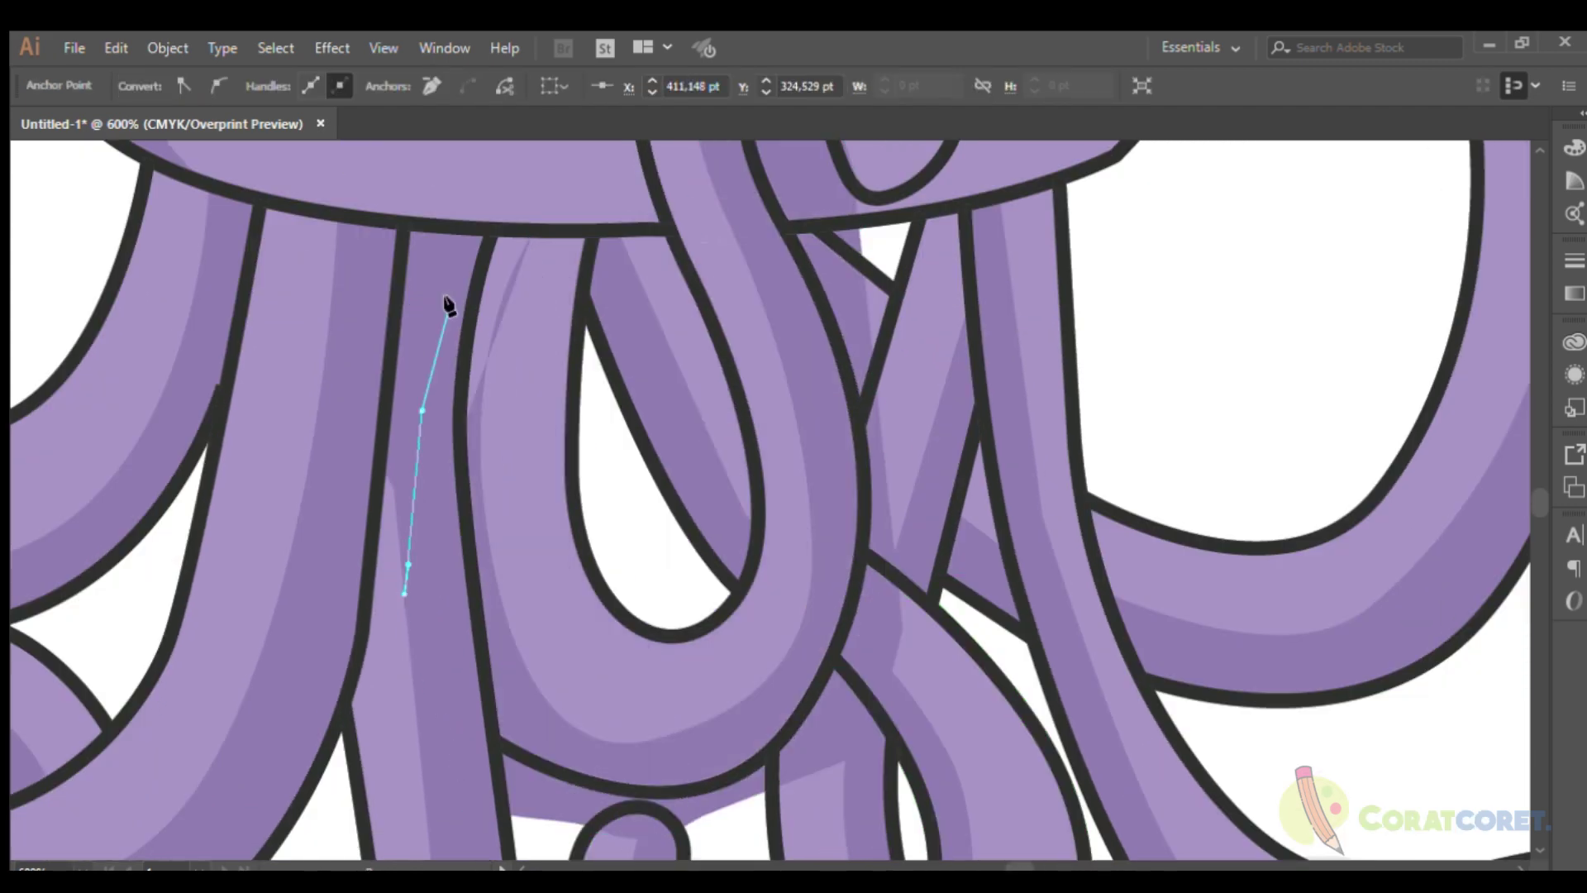
pyautogui.keyDown('shift'); pyautogui.click(526, 404); pyautogui.keyUp('shift')
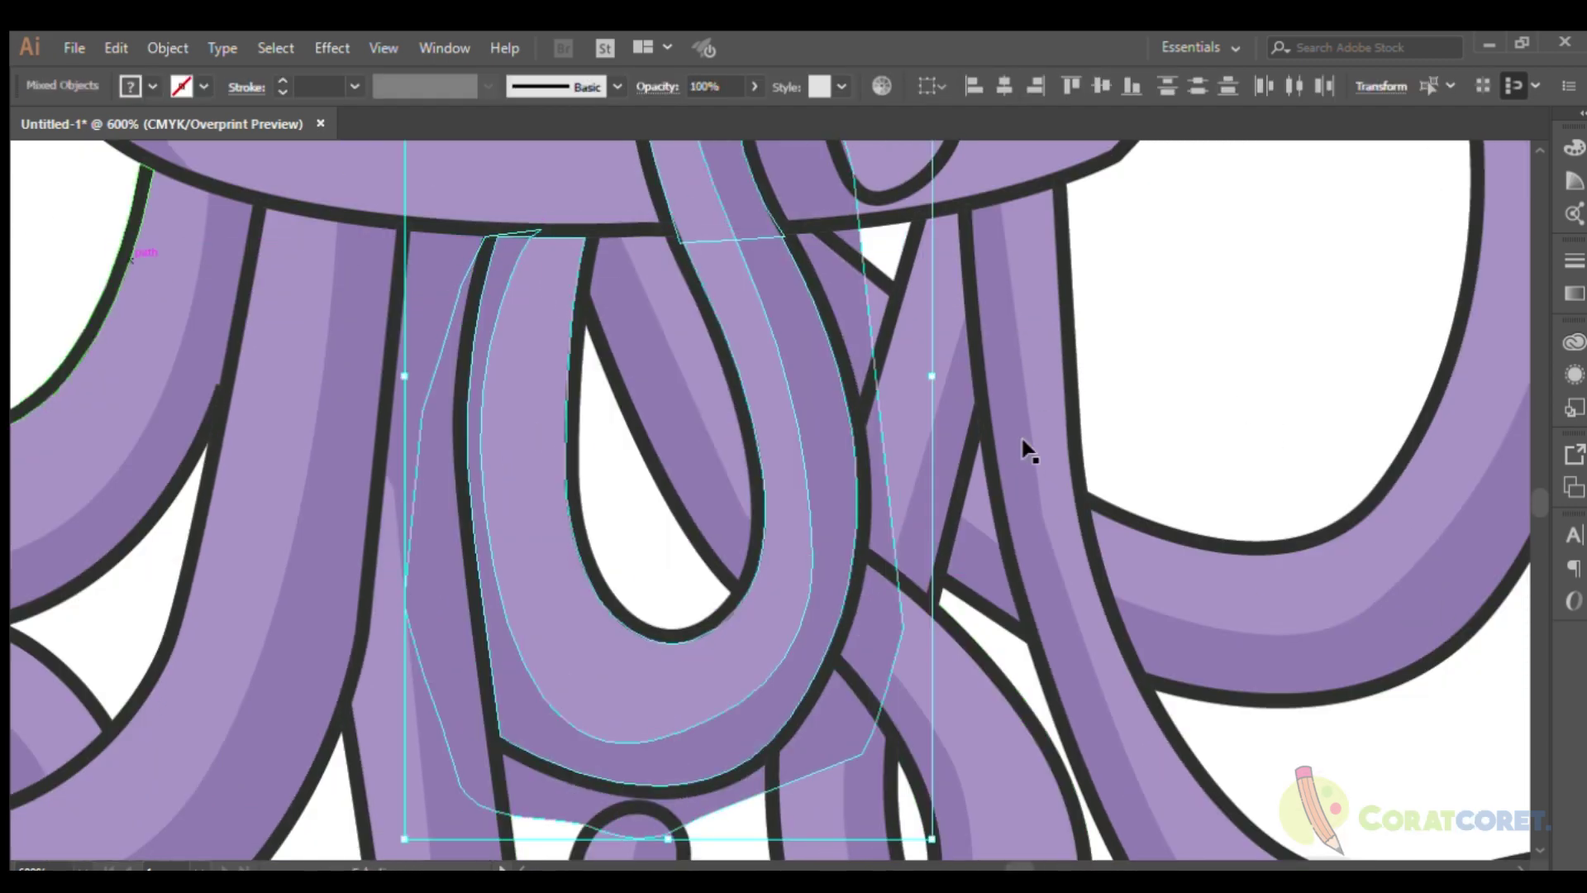
pyautogui.click(620, 630)
pyautogui.click(518, 496)
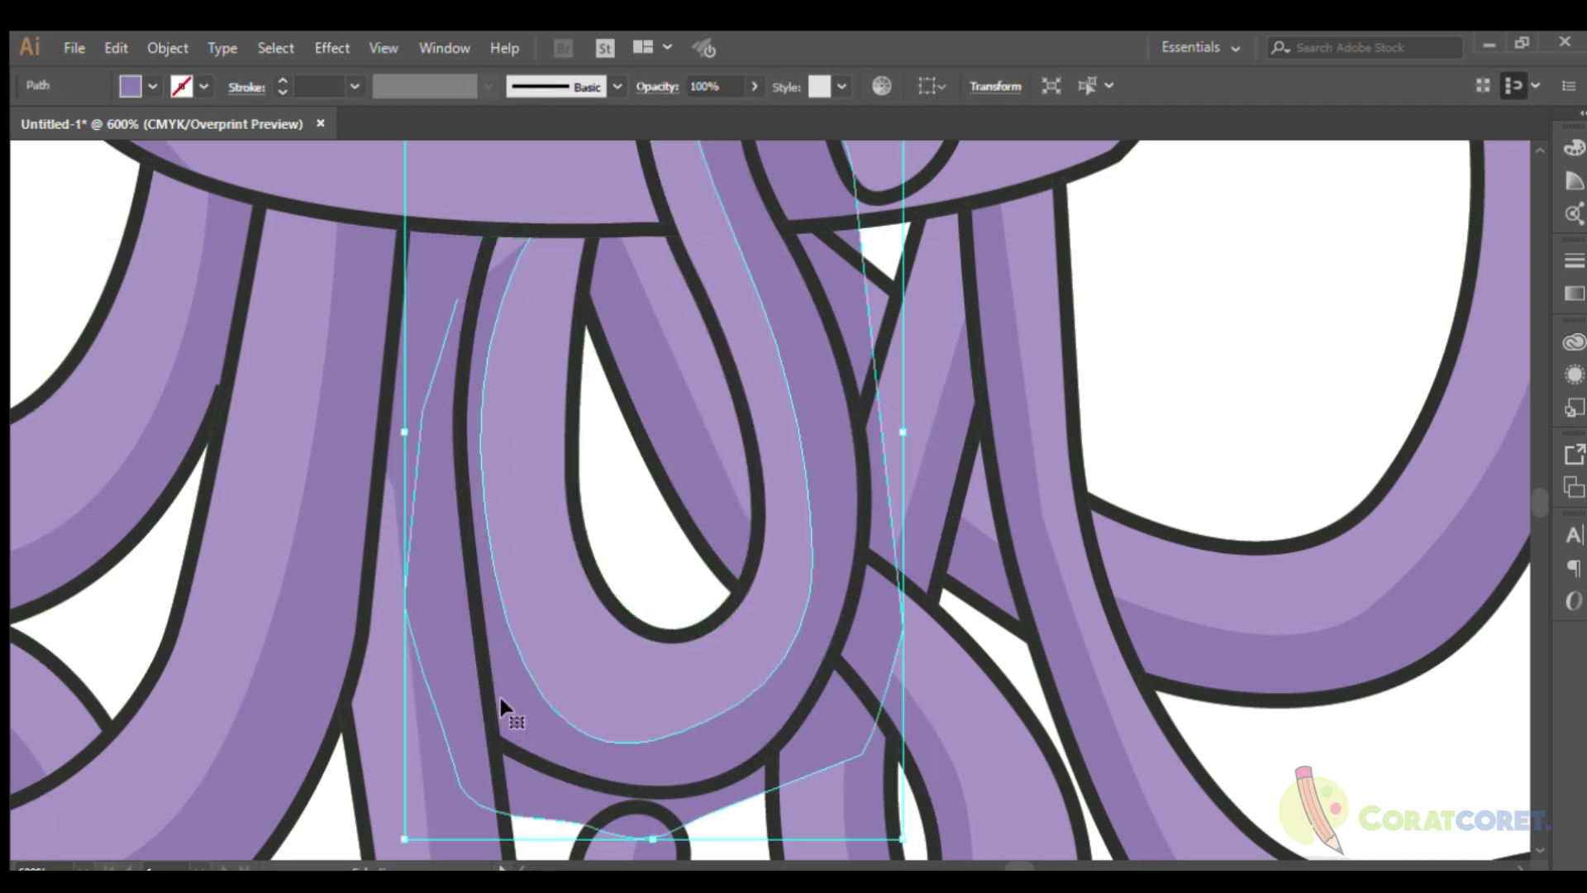
pyautogui.click(478, 225)
pyautogui.press('v')
pyautogui.keyDown('shift'); pyautogui.click(546, 589); pyautogui.keyUp('shift')
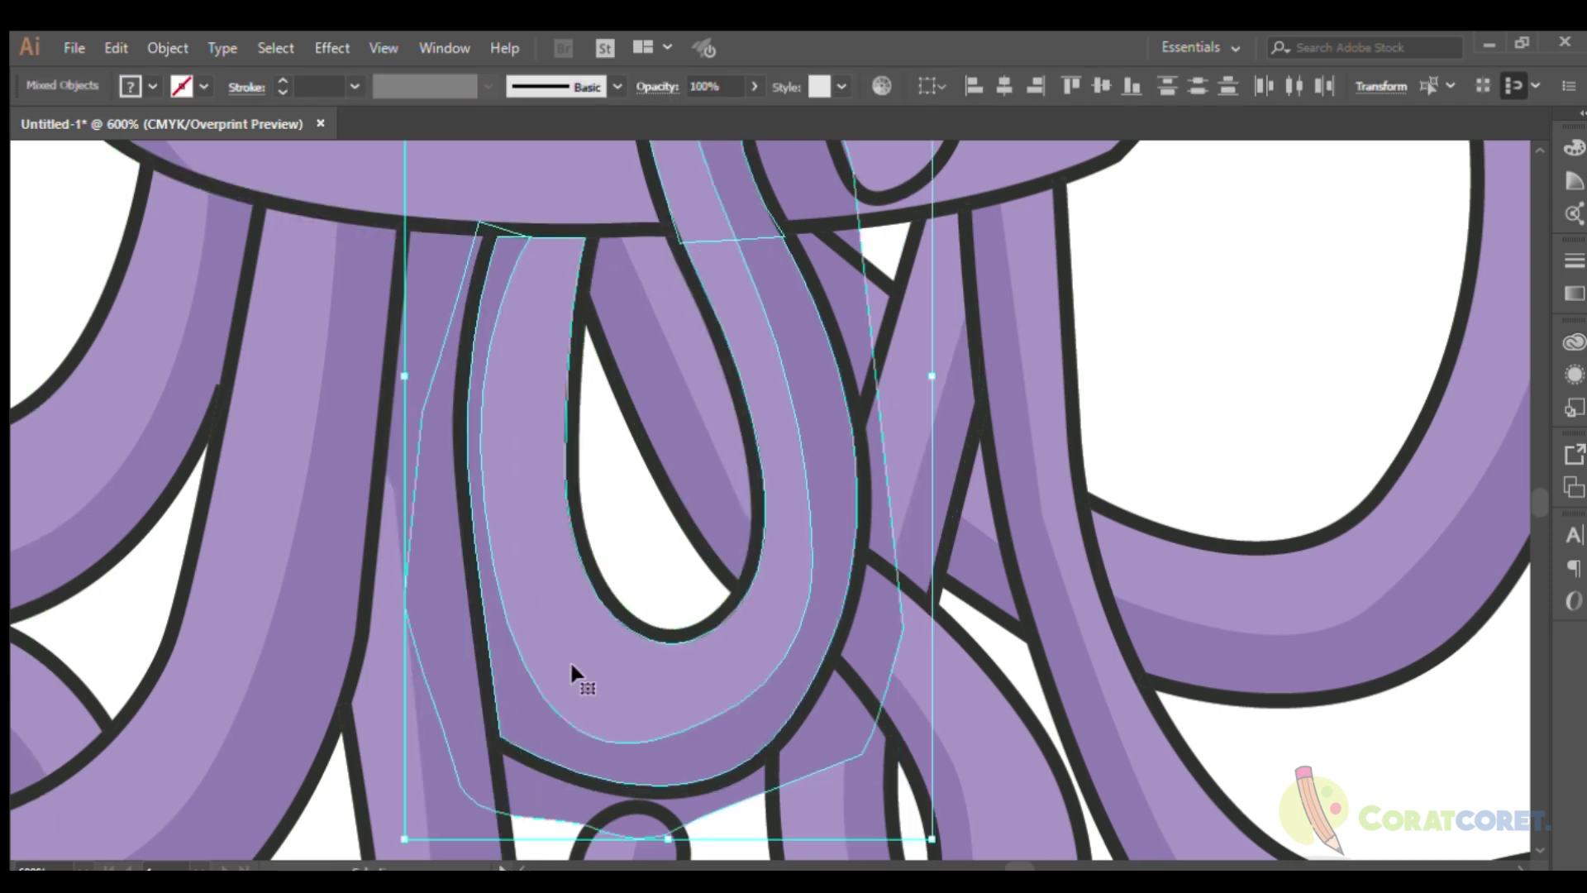
pyautogui.click(1111, 338)
pyautogui.click(744, 710)
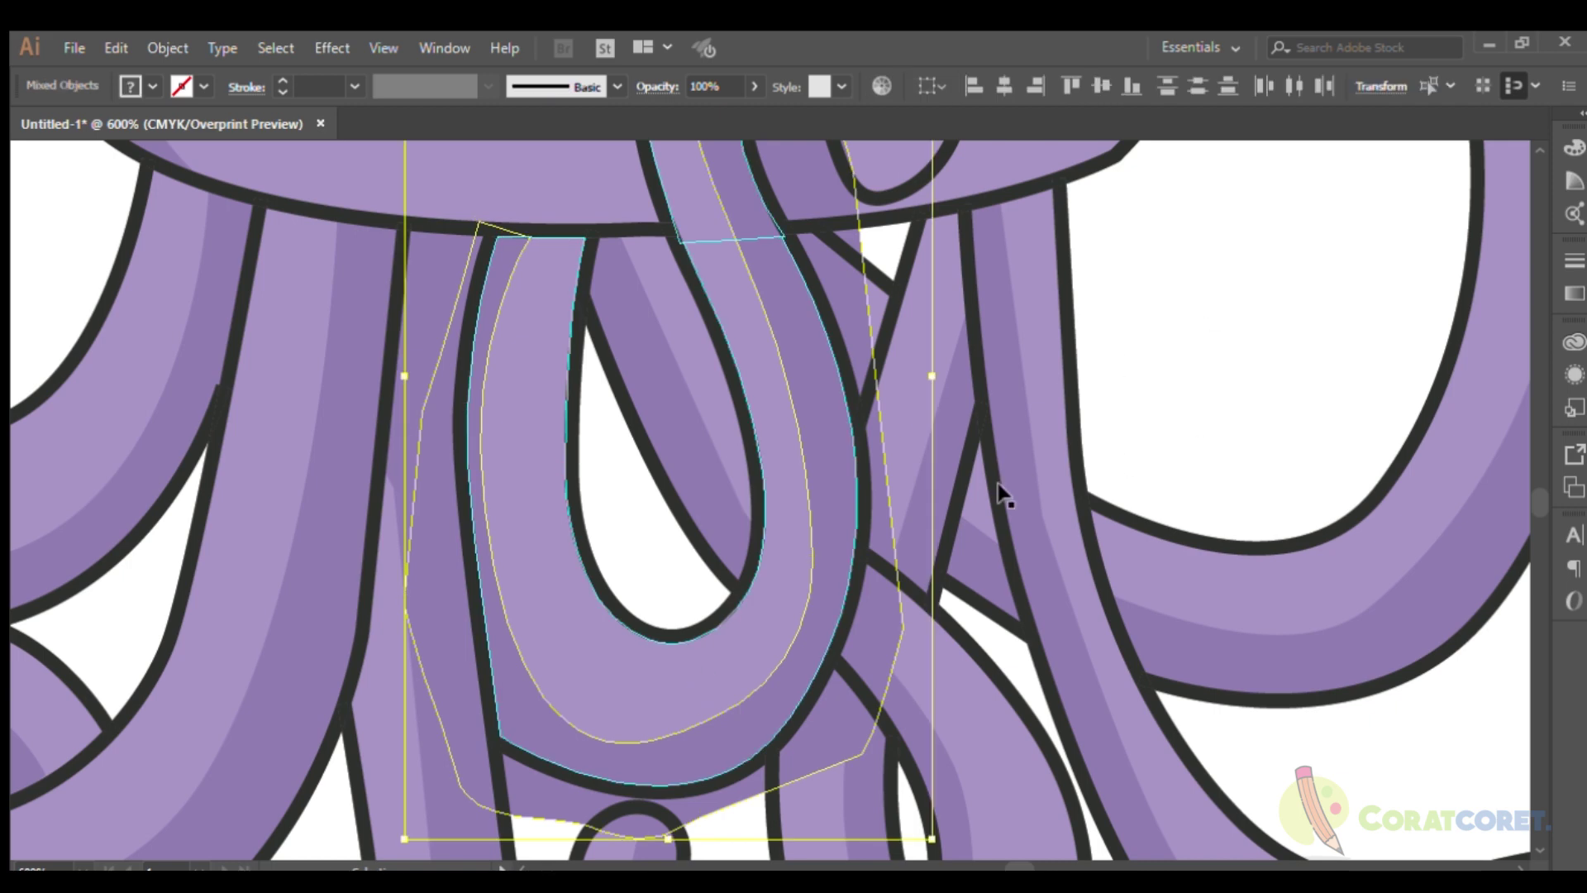
pyautogui.moveTo(666, 691); pyautogui.dragTo(529, 748)
# Draw a closed shading path following the central S-shaped tentacle and its neighbouring loop.
pyautogui.press('p')
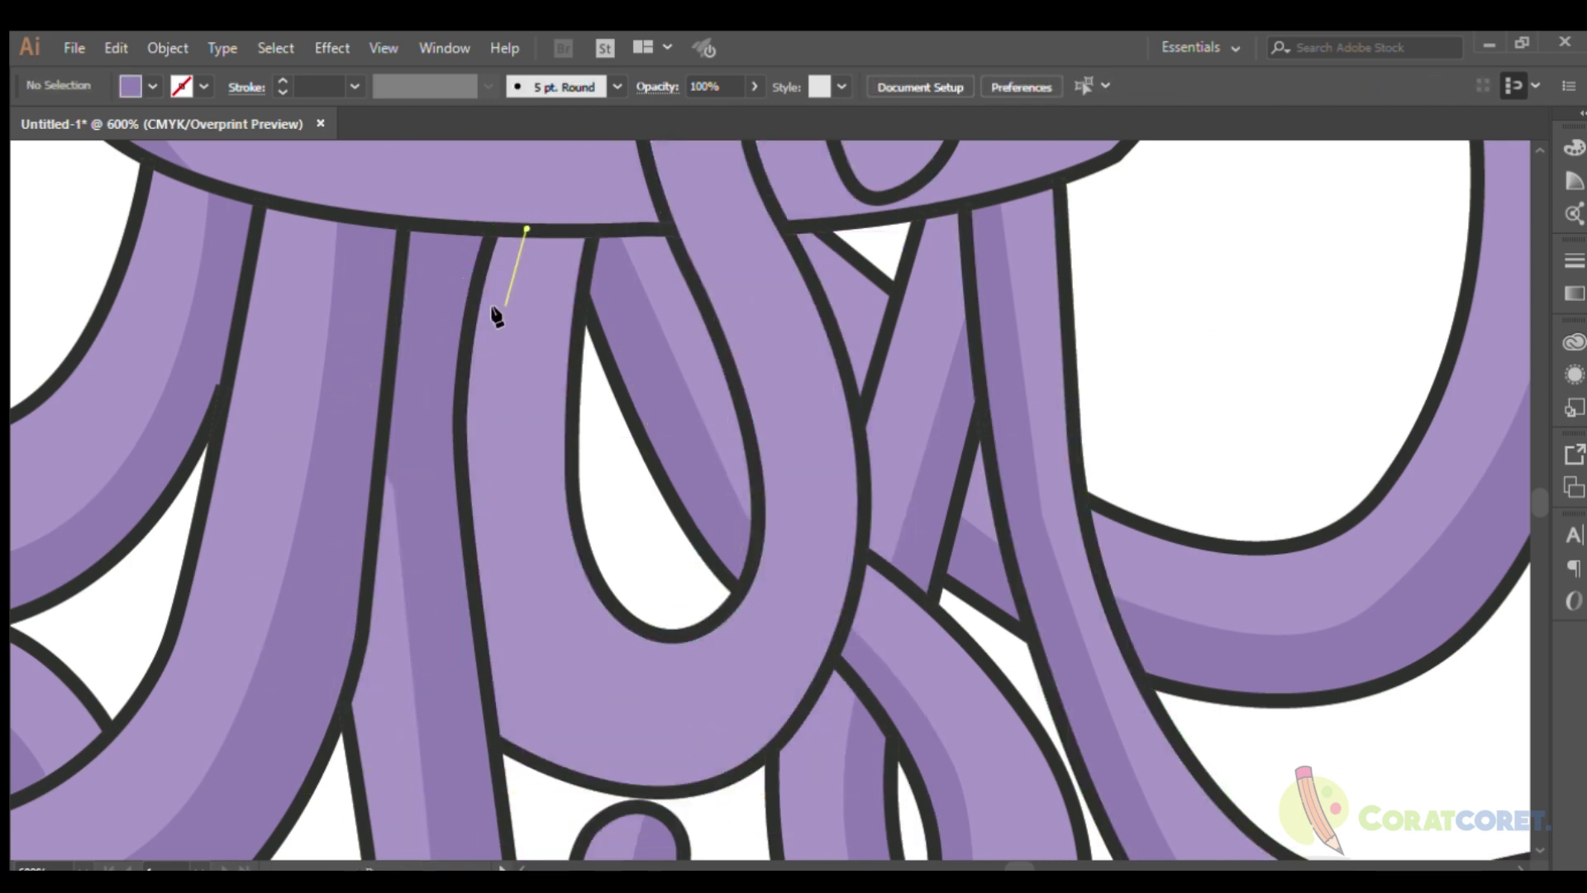
pyautogui.moveTo(525, 231)
pyautogui.mouseDown()
pyautogui.moveTo(728, 709)
pyautogui.moveTo(798, 418)
pyautogui.mouseUp()
pyautogui.scroll(3, 684, 264)
pyautogui.moveTo(840, 322); pyautogui.dragTo(827, 339)
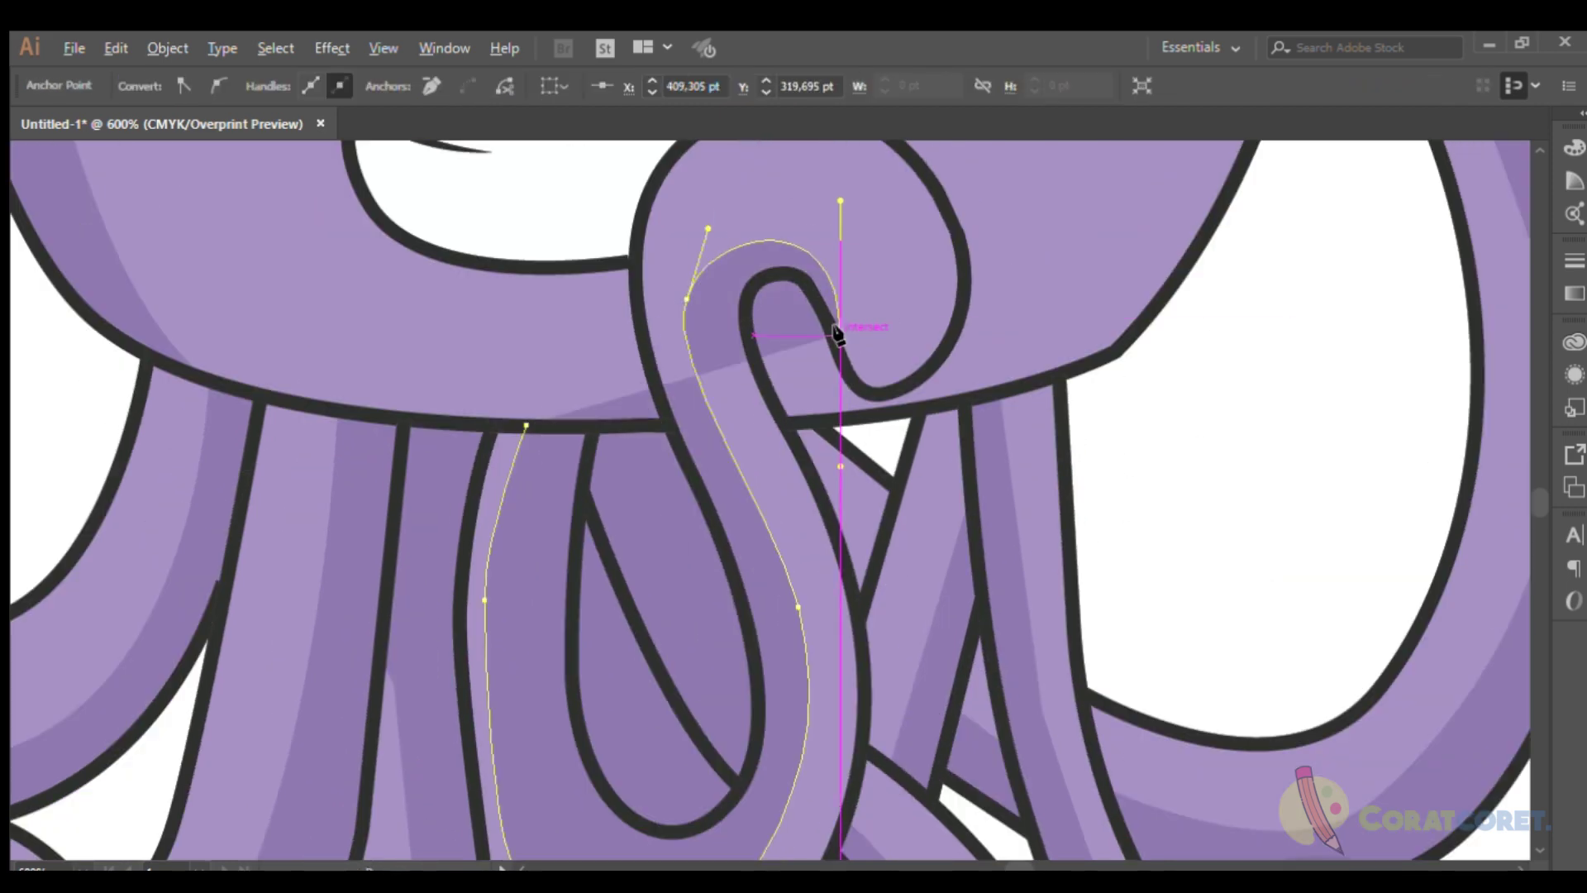
pyautogui.scroll(2, 826, 331)
pyautogui.scroll(-3, 802, 496)
pyautogui.moveTo(889, 584); pyautogui.dragTo(903, 653)
pyautogui.scroll(-3, 903, 653)
pyautogui.moveTo(827, 744); pyautogui.dragTo(833, 755)
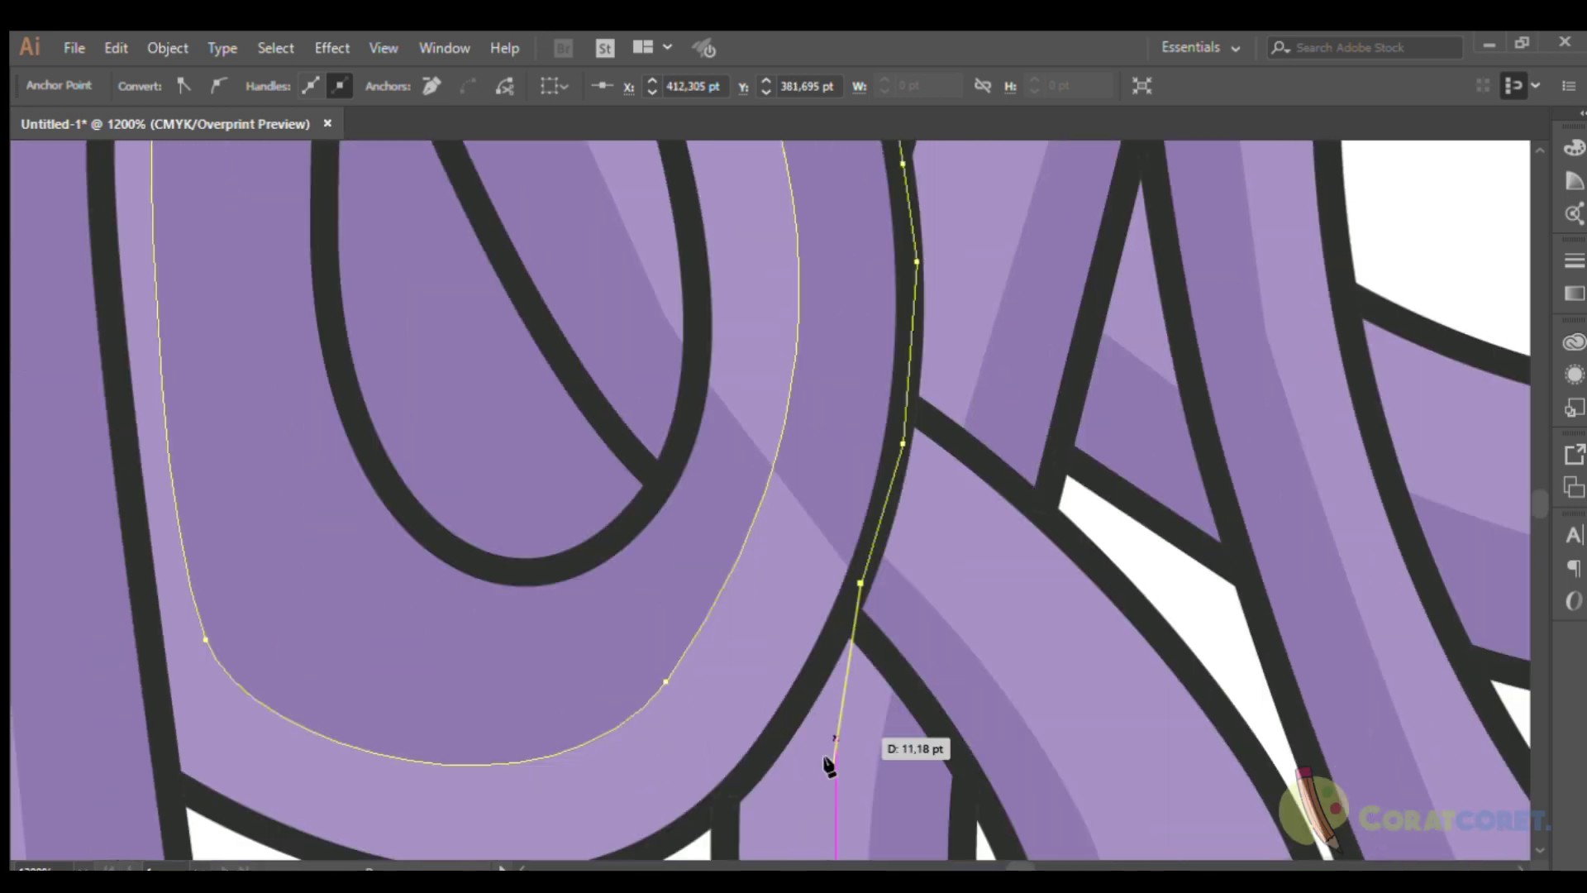
pyautogui.click(653, 821)
pyautogui.scroll(2, 548, 727)
pyautogui.click(164, 723)
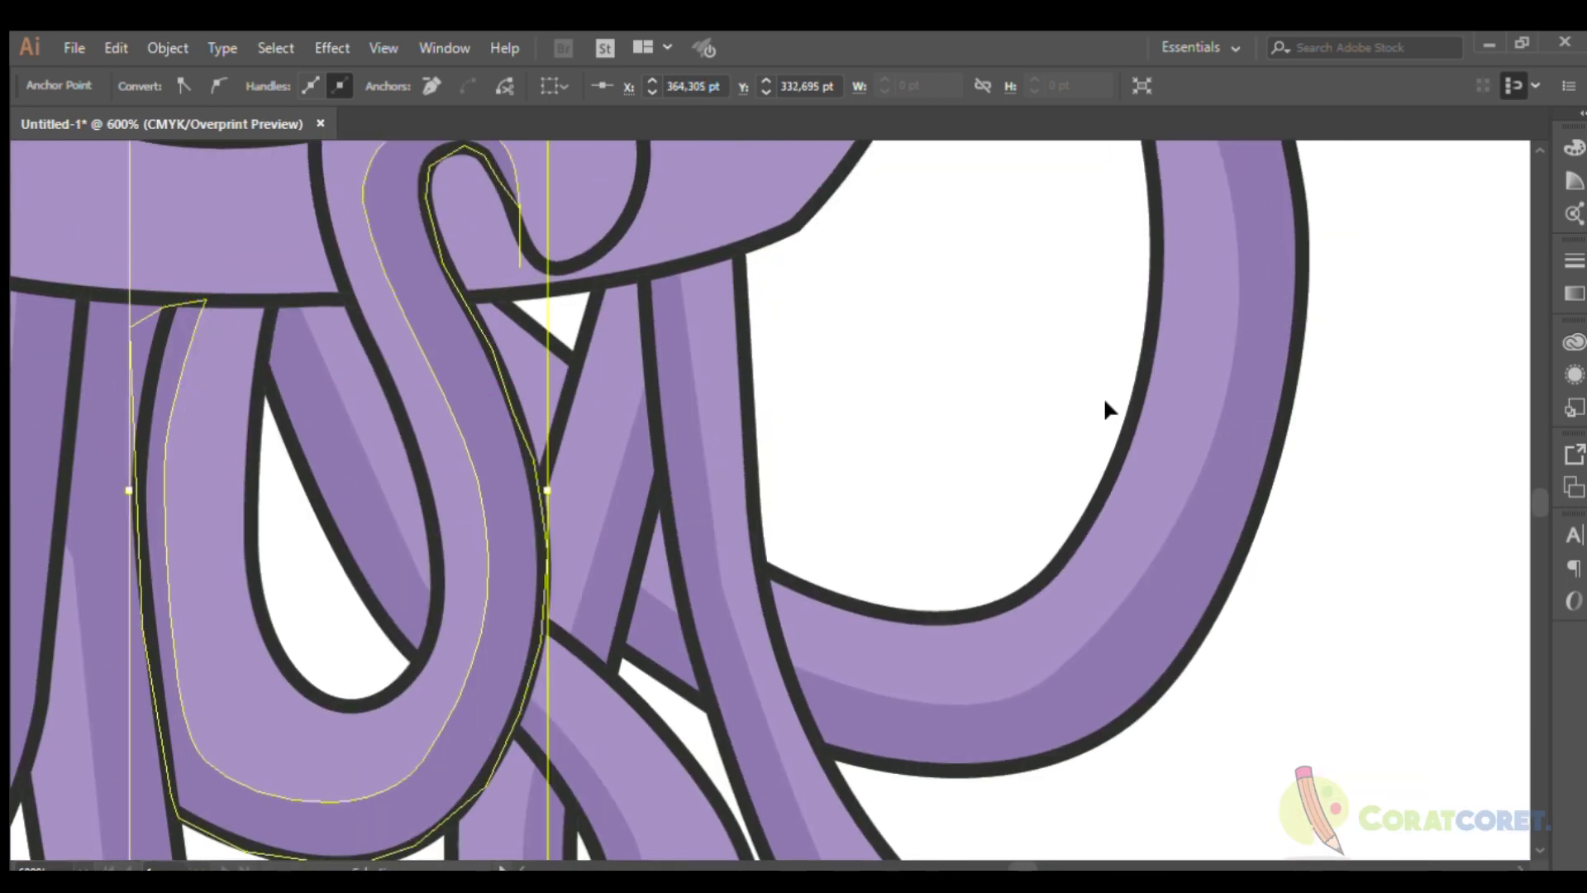
pyautogui.scroll(-4, 1104, 395)
pyautogui.scroll(3, 691, 484)
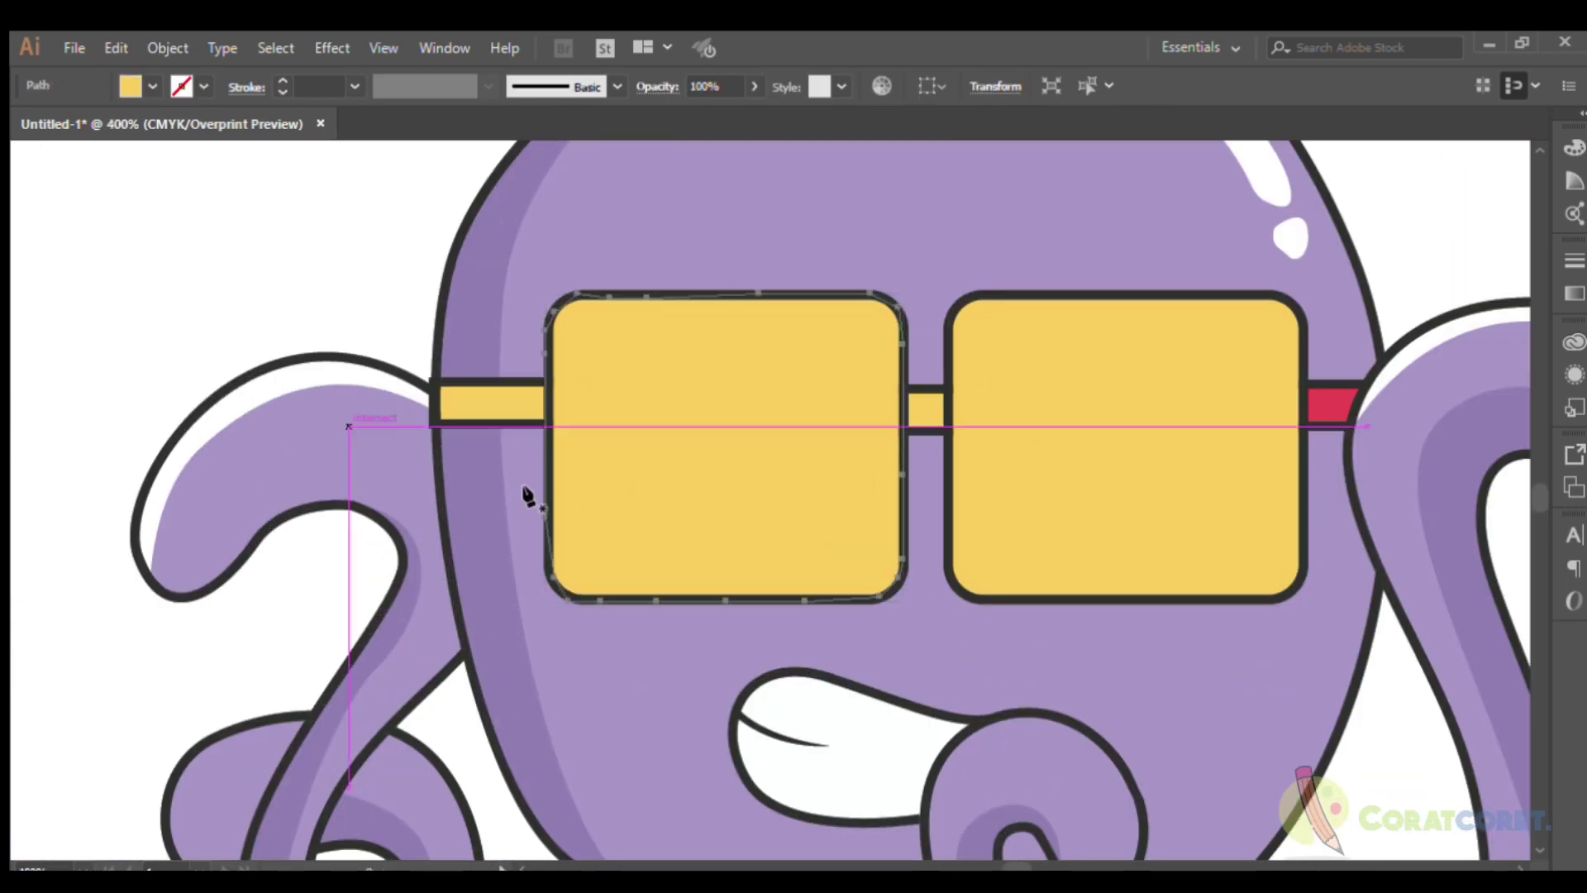
# Draw a white highlight stripe on the left lens and place a copy beside it.
pyautogui.click(791, 297)
pyautogui.click(841, 295)
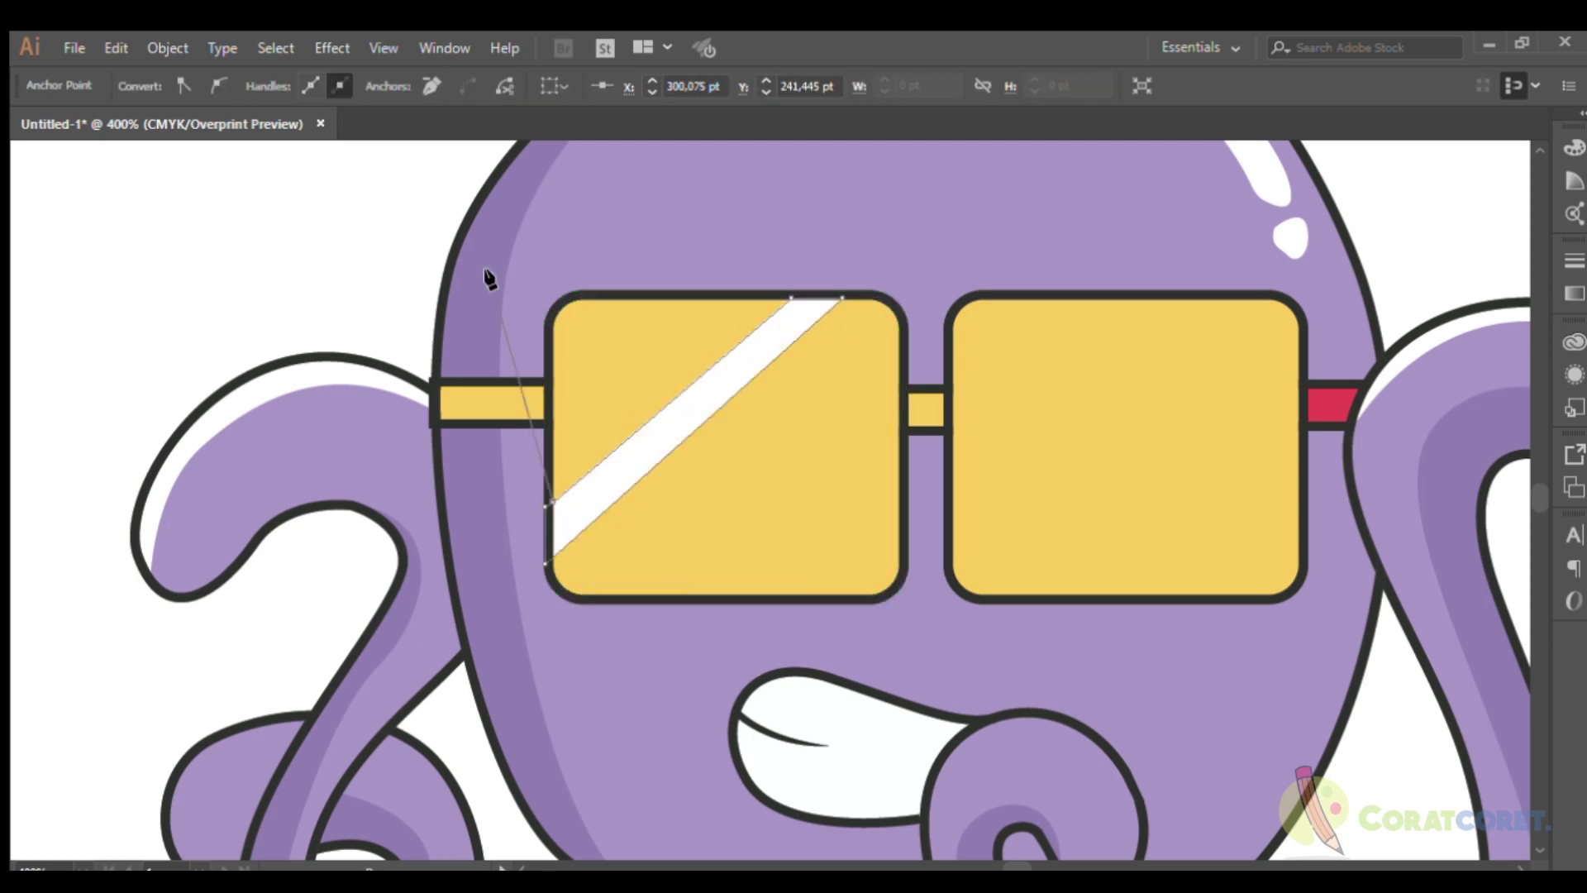
pyautogui.click(546, 502)
pyautogui.scroll(-2, 458, 343)
pyautogui.moveTo(458, 342)
pyautogui.mouseDown()
pyautogui.moveTo(399, 404)
pyautogui.moveTo(326, 616)
pyautogui.mouseUp()
# Stretch the copy's corner up to the lens top and nudge the stripe into place.
pyautogui.press('a')
pyautogui.scroll(2, 372, 421)
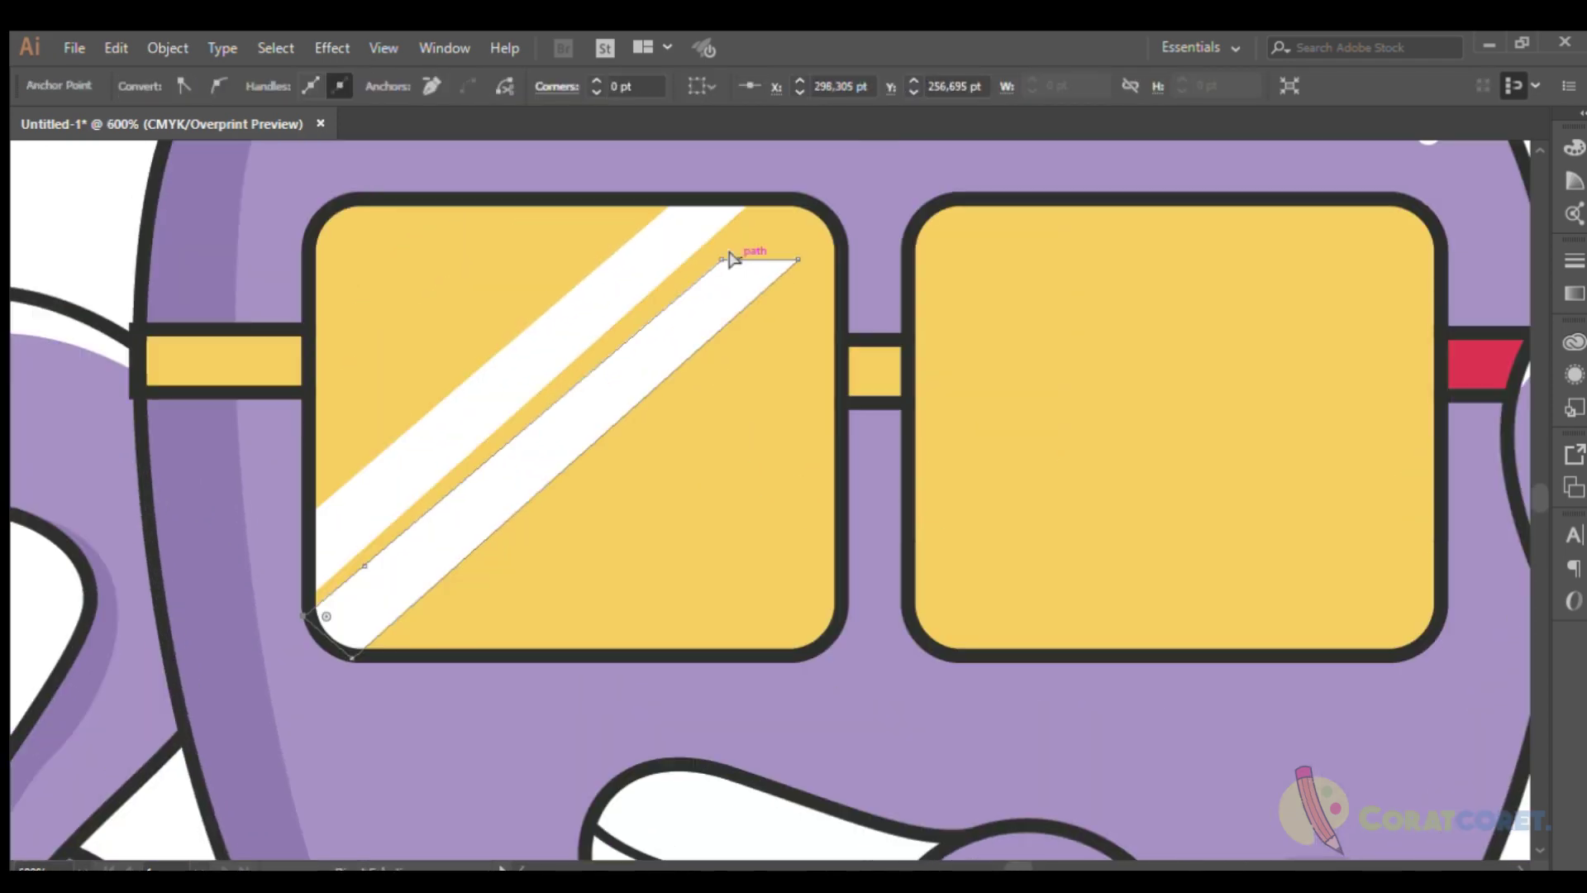
pyautogui.moveTo(728, 259); pyautogui.dragTo(791, 269)
pyautogui.press('v')
pyautogui.scroll(-5, 833, 215)
pyautogui.scroll(1, 163, 237)
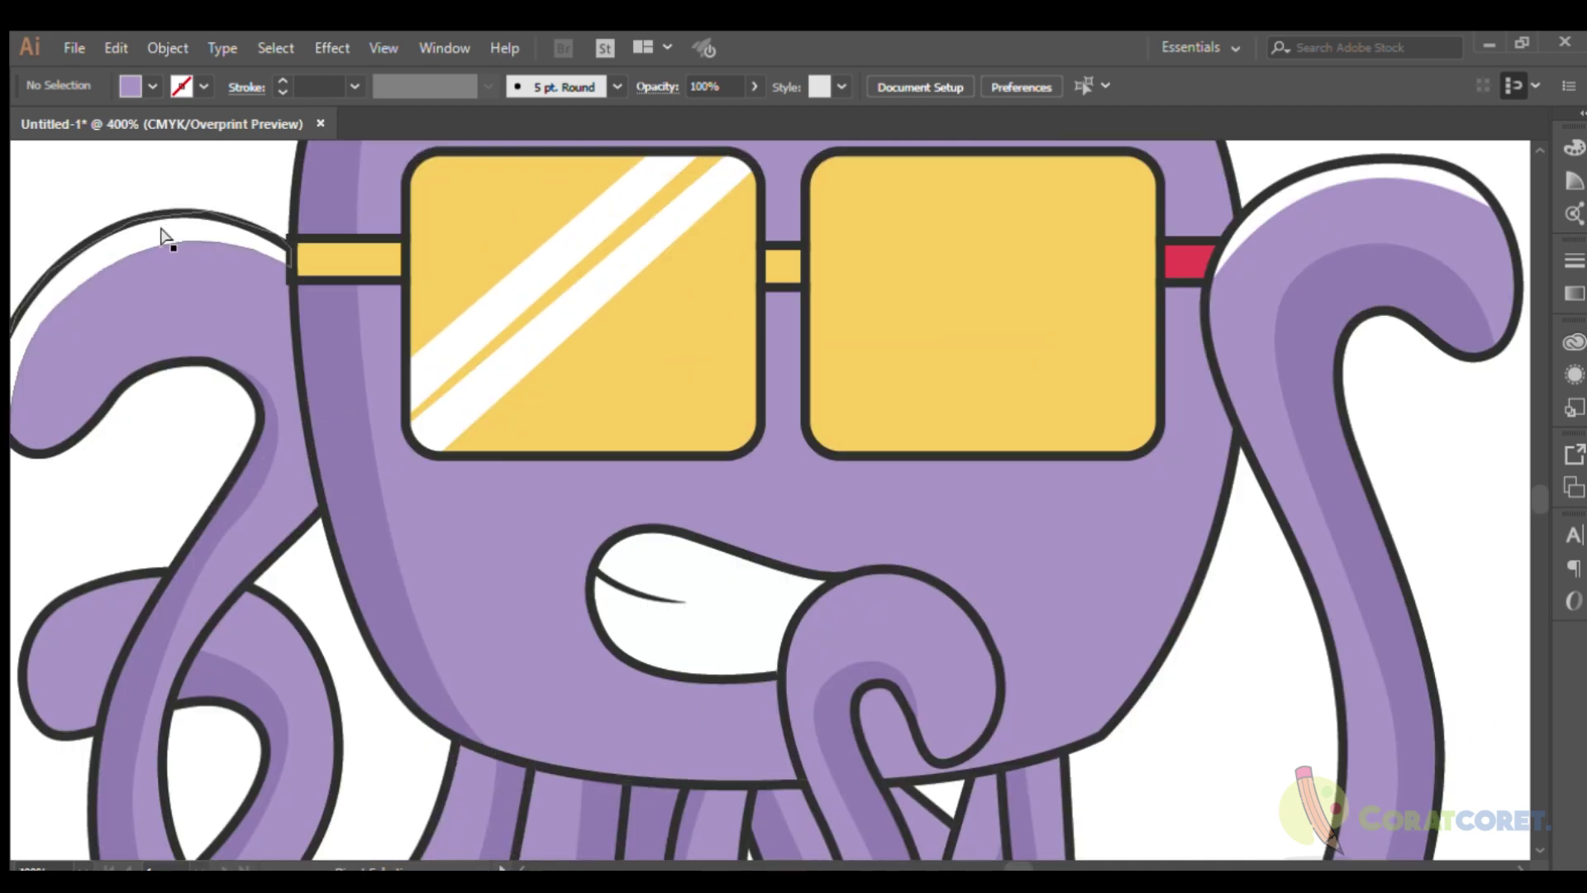
pyautogui.scroll(3, 584, 337)
pyautogui.click(622, 361)
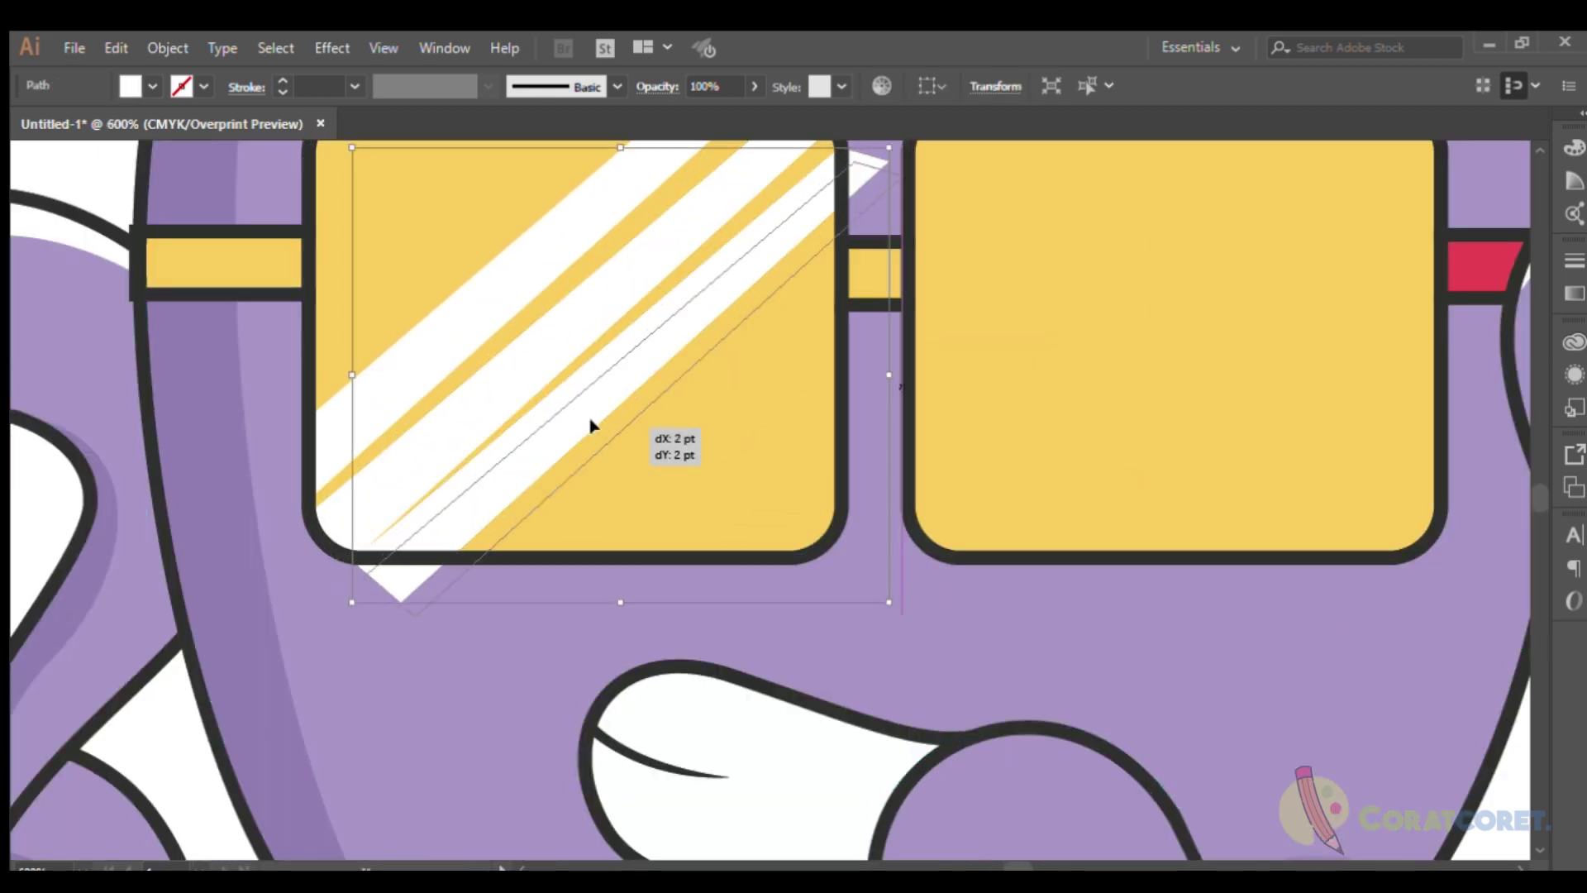
pyautogui.moveTo(590, 425); pyautogui.dragTo(607, 428)
# Clip the stripes inside the left lens and set their opacity to 13%.
pyautogui.hotkey('ctrl', '7')
pyautogui.keyDown('alt'); pyautogui.scroll(-1, 713, 468); pyautogui.keyUp('alt')
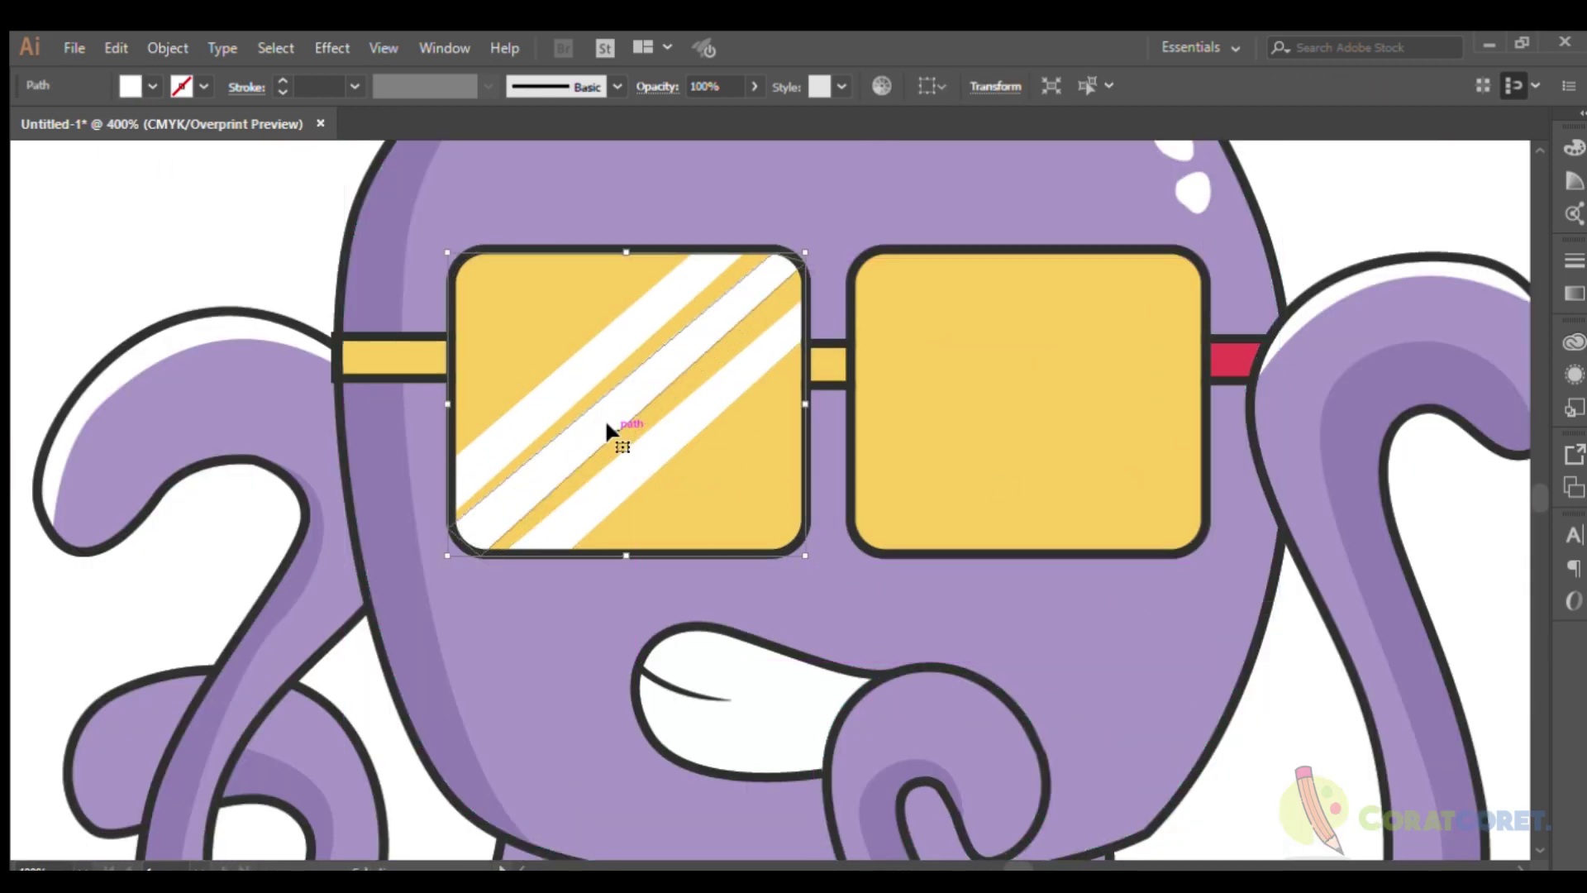
pyautogui.click(284, 195)
pyautogui.keyDown('alt'); pyautogui.scroll(-1, 351, 358); pyautogui.keyUp('alt')
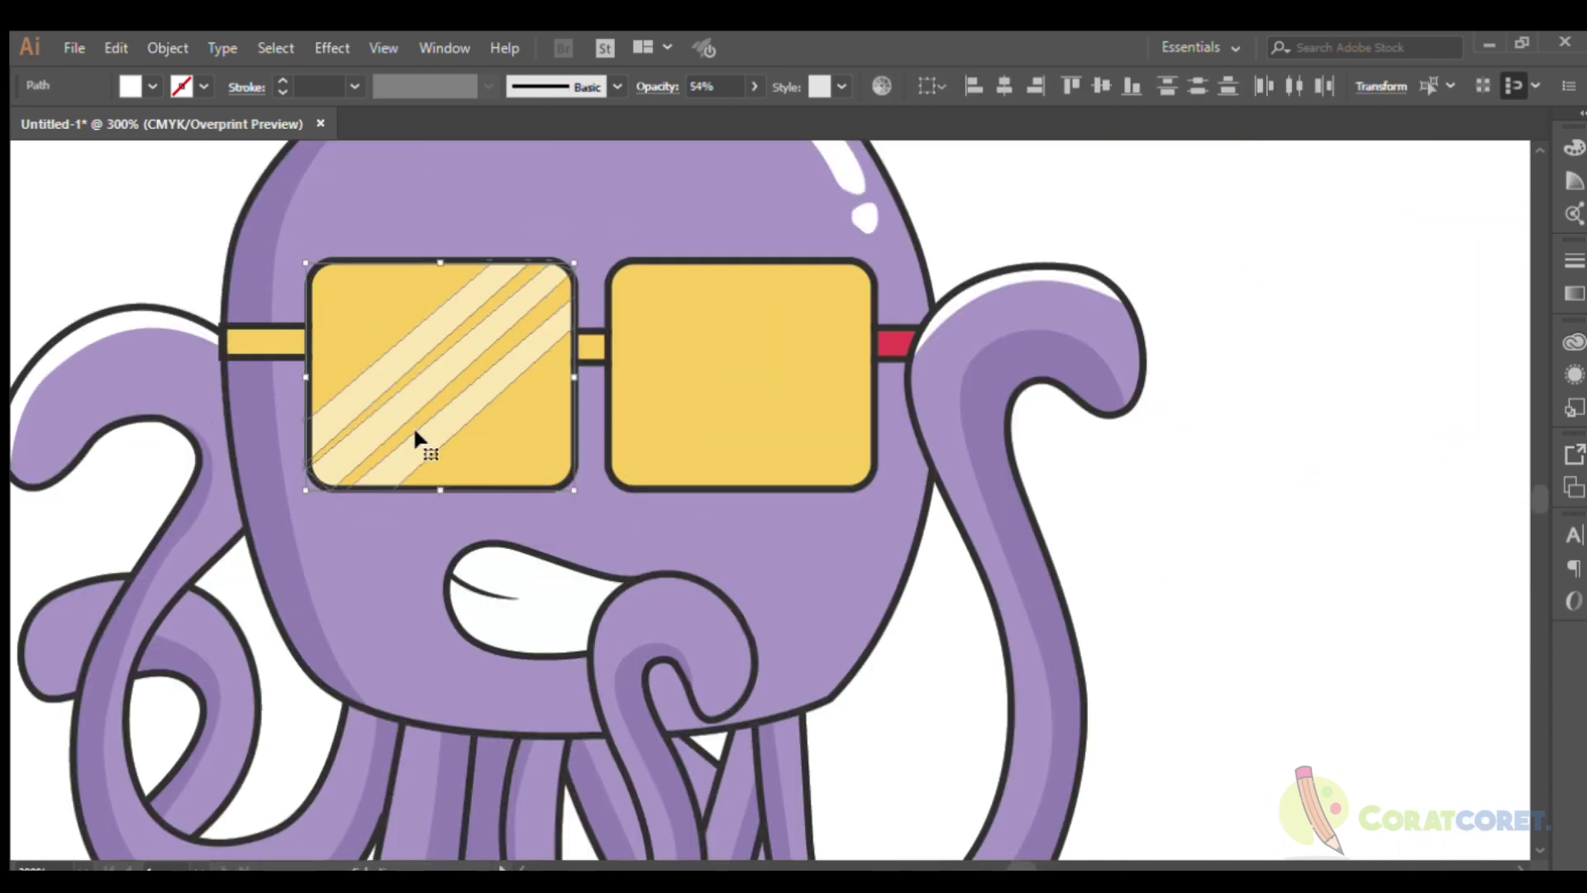
pyautogui.press('1')
pyautogui.press('3')
pyautogui.click(1417, 269)
pyautogui.keyDown('alt'); pyautogui.scroll(-1, 918, 269); pyautogui.keyUp('alt')
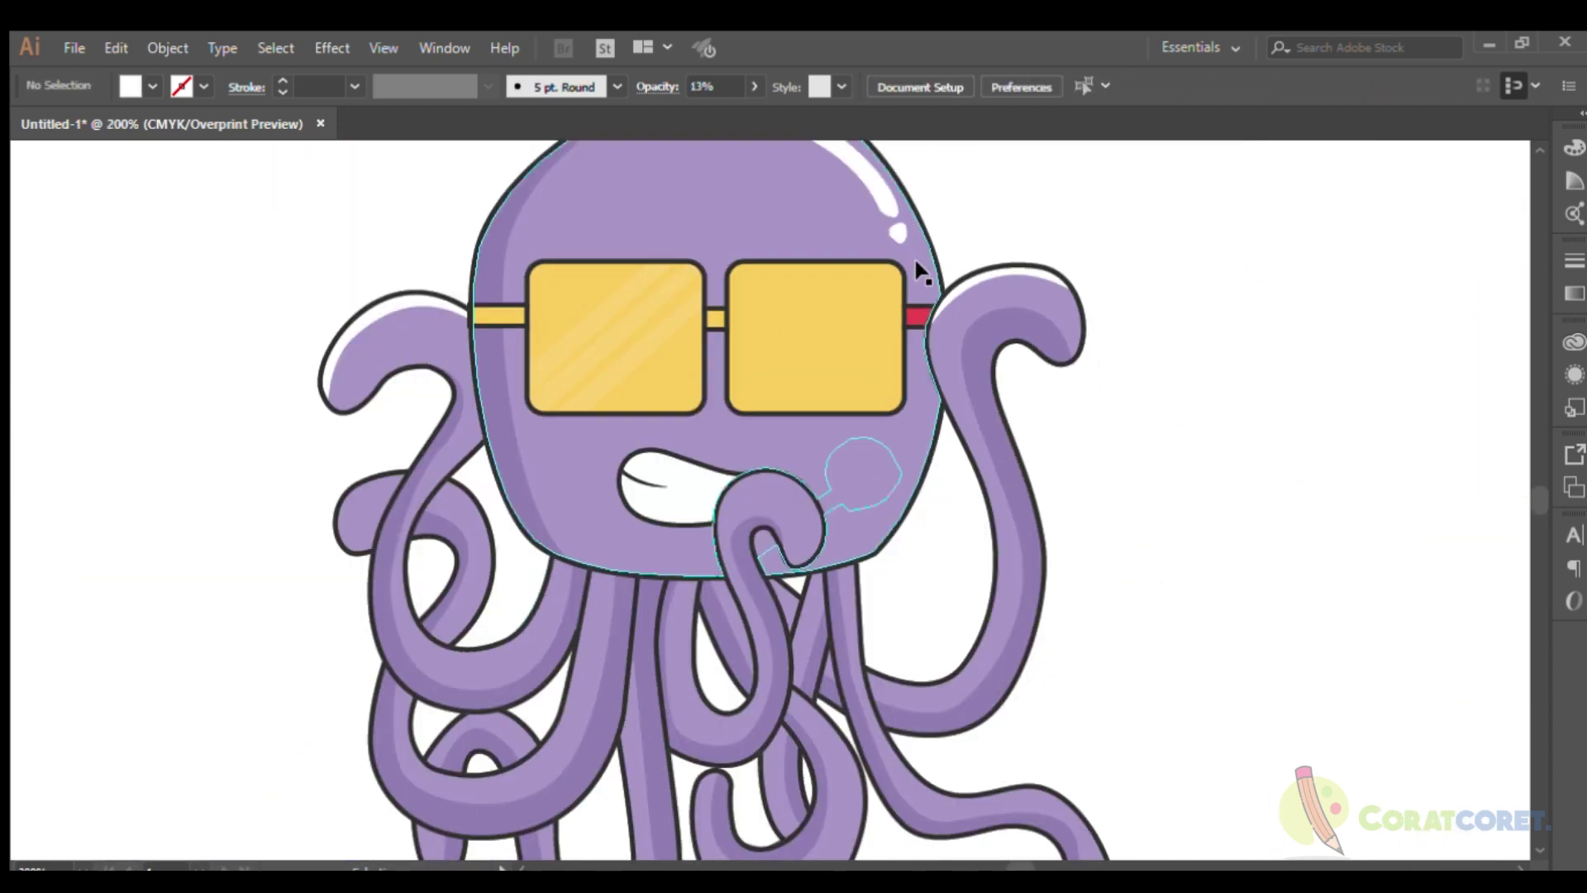
pyautogui.keyDown('alt'); pyautogui.scroll(1, 918, 269); pyautogui.keyUp('alt')
# Draw a white stripe for the right lens, then move and scale it across the lens.
pyautogui.press('p')
pyautogui.click(736, 333)
pyautogui.click(801, 336)
pyautogui.click(528, 488)
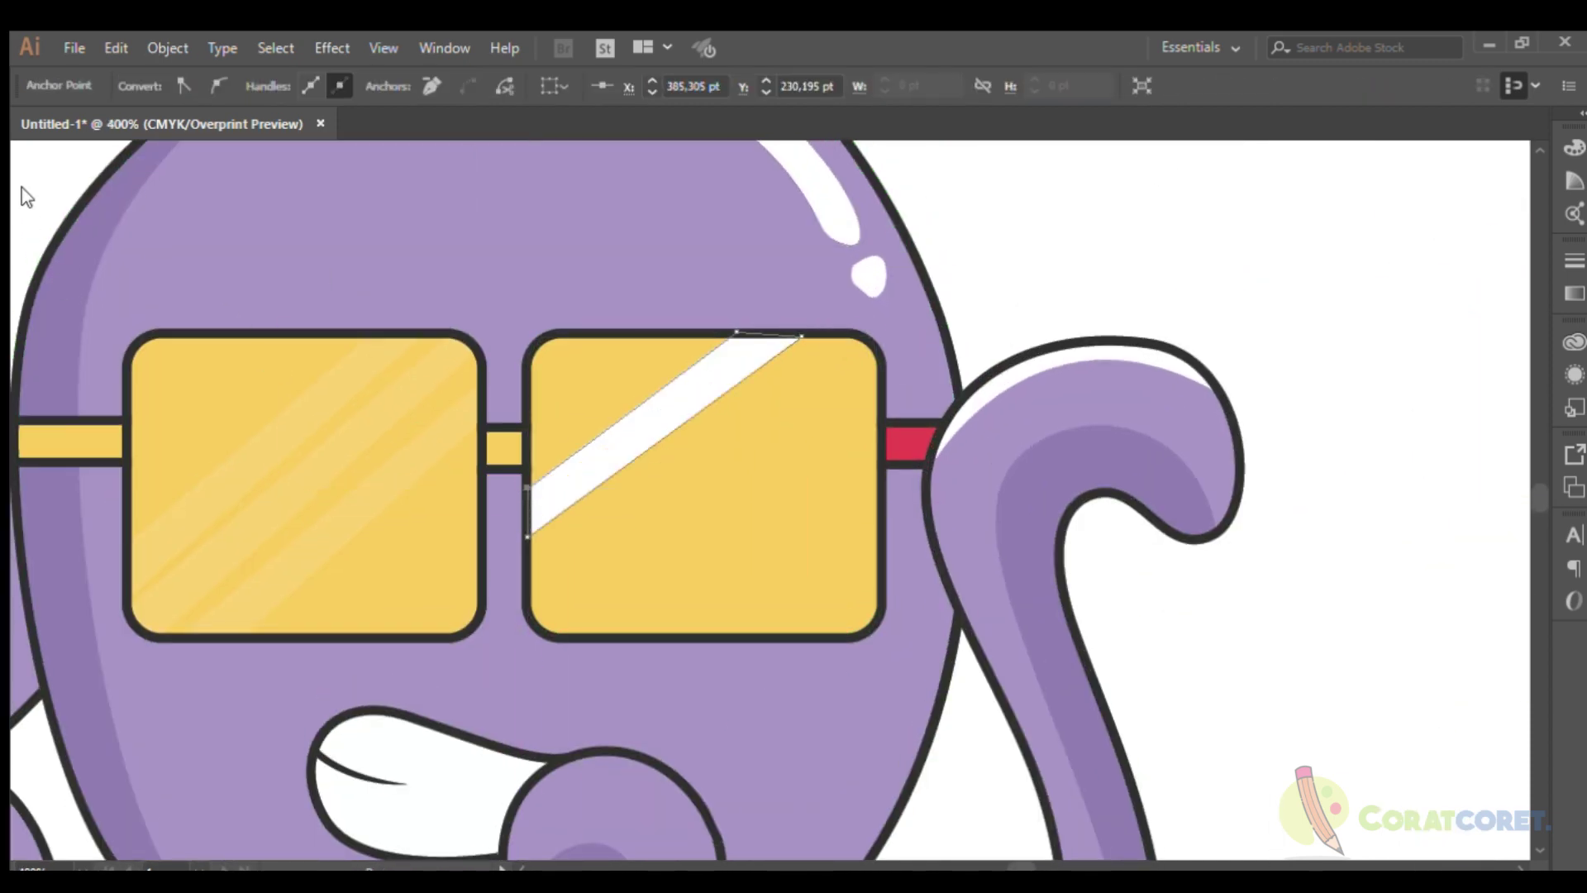
pyautogui.keyDown('alt'); pyautogui.scroll(1, 787, 337); pyautogui.keyUp('alt')
pyautogui.press('v')
pyautogui.moveTo(471, 464)
pyautogui.mouseDown()
pyautogui.moveTo(383, 645)
pyautogui.moveTo(928, 223)
pyautogui.mouseUp()
pyautogui.keyDown('alt'); pyautogui.scroll(-1, 785, 195); pyautogui.keyUp('alt')
pyautogui.moveTo(669, 375); pyautogui.dragTo(728, 458)
pyautogui.moveTo(938, 302); pyautogui.dragTo(1061, 212)
pyautogui.moveTo(417, 728); pyautogui.dragTo(364, 777)
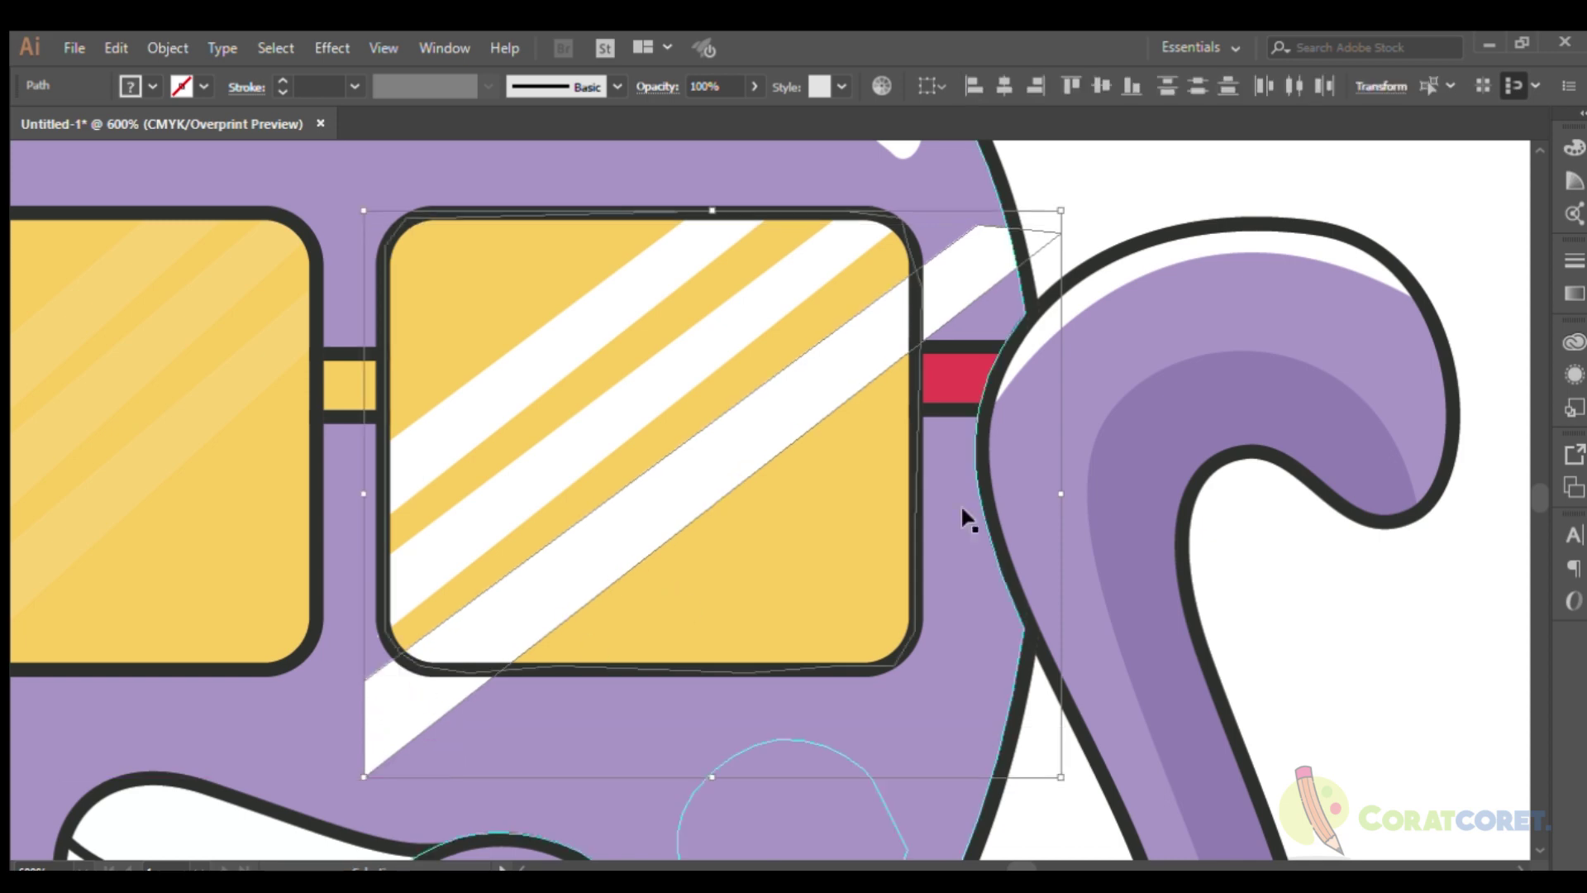
# Clip the right-lens stripes inside the lens at 15% opacity and view the whole octopus.
pyautogui.click(646, 513)
pyautogui.hotkey('ctrl', '7')
pyautogui.click(746, 421)
pyautogui.press('1')
pyautogui.press('5')
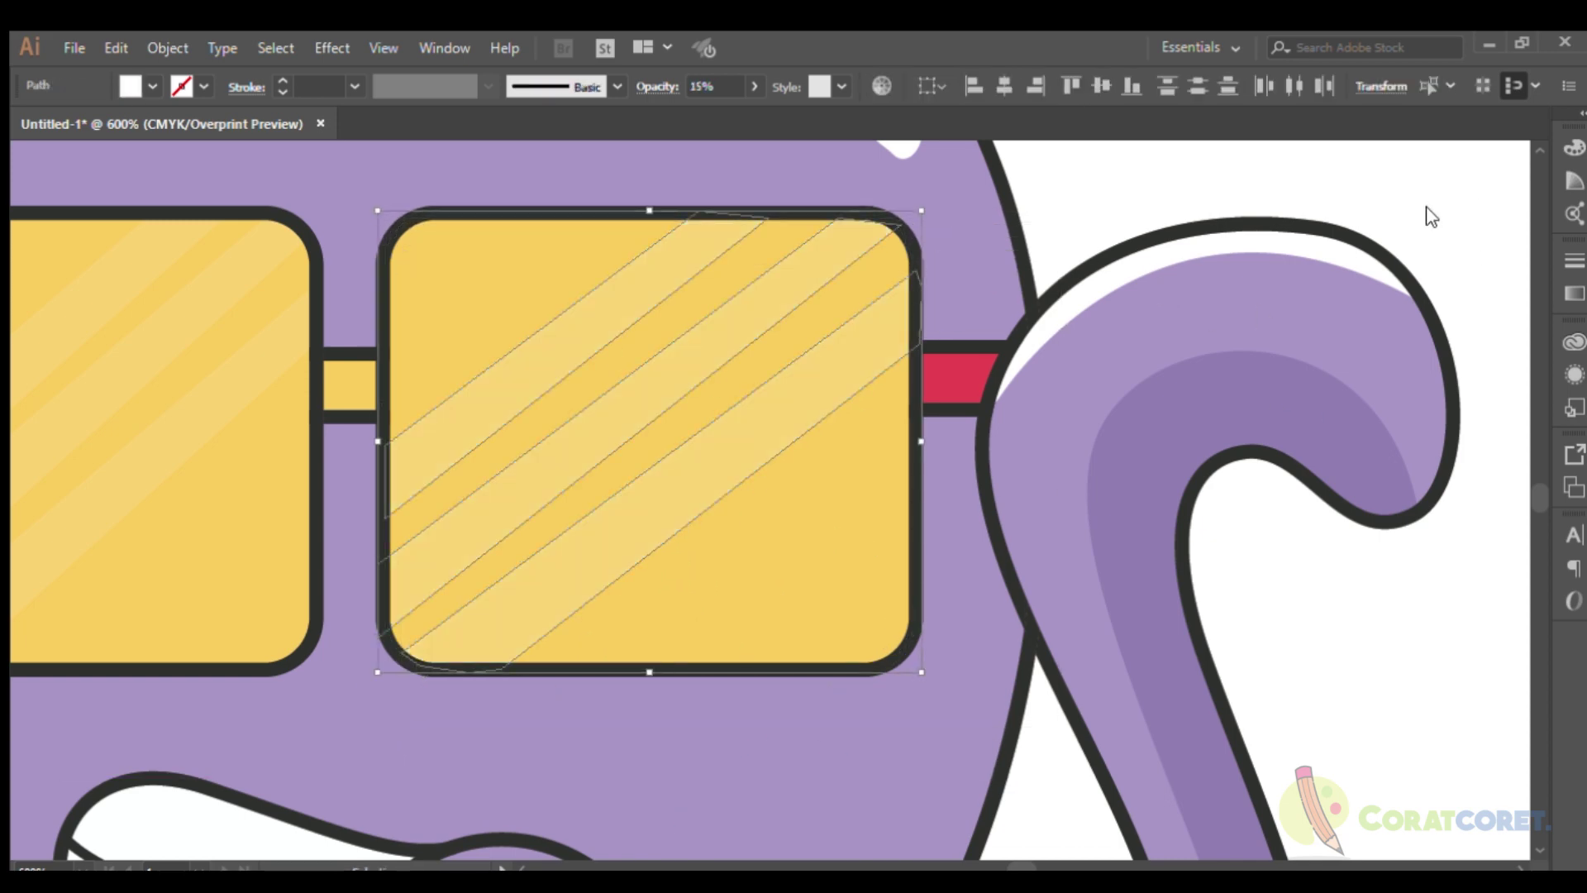
pyautogui.click(1164, 182)
pyautogui.hotkey('ctrl', '0')
pyautogui.keyDown('alt'); pyautogui.scroll(-2, 329, 295); pyautogui.keyUp('alt')
# Draw the first grey shadow shape on the teeth.
pyautogui.keyDown('alt'); pyautogui.scroll(1, 334, 296); pyautogui.keyUp('alt')
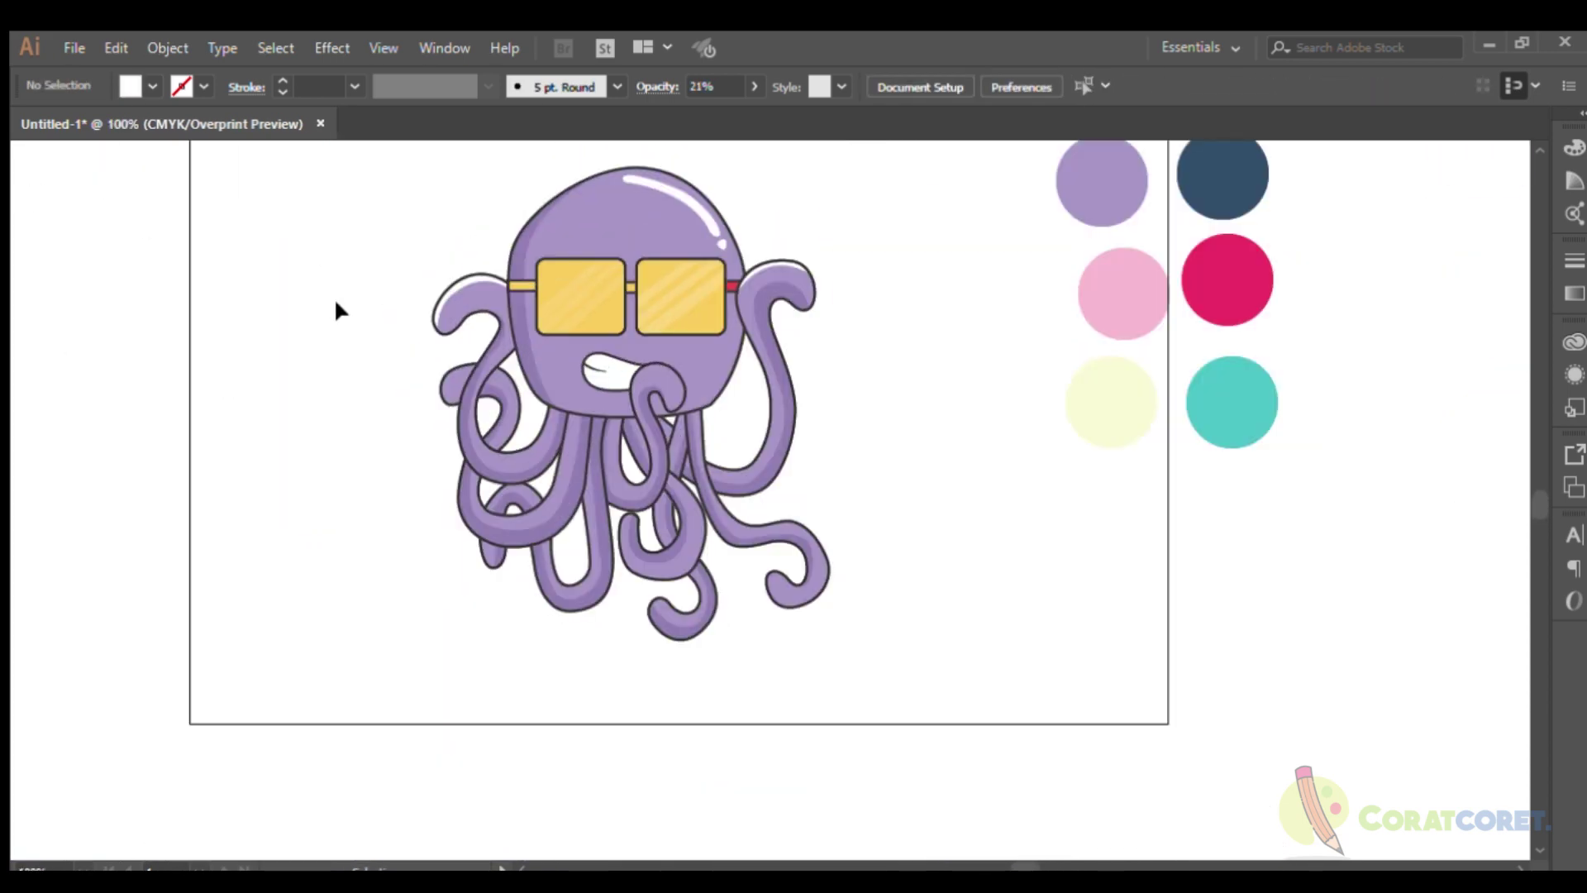
pyautogui.keyDown('alt'); pyautogui.scroll(4, 797, 355); pyautogui.keyUp('alt')
pyautogui.press('p')
pyautogui.keyDown('alt'); pyautogui.scroll(2, 800, 363); pyautogui.keyUp('alt')
pyautogui.click(609, 521)
pyautogui.click(531, 389)
pyautogui.keyDown('alt'); pyautogui.scroll(1, 531, 390); pyautogui.keyUp('alt')
pyautogui.moveTo(791, 376); pyautogui.dragTo(792, 361)
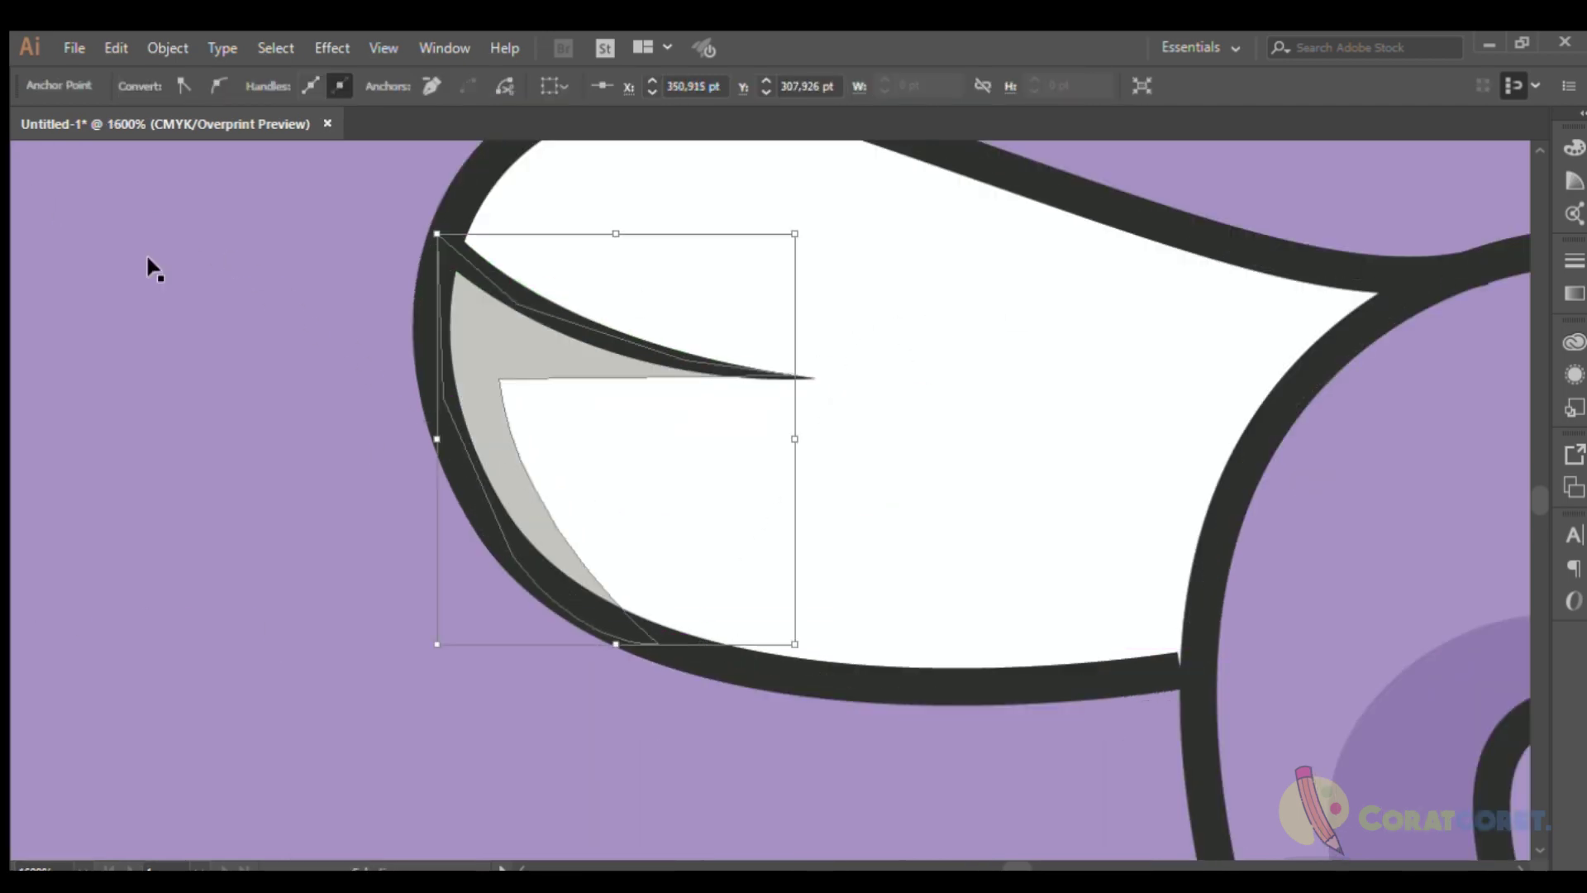
pyautogui.hotkey('ctrl', '0')
# Draw a second small curved grey shadow on the teeth.
pyautogui.keyDown('alt'); pyautogui.scroll(3, 426, 480); pyautogui.keyUp('alt')
pyautogui.click(431, 518)
pyautogui.moveTo(554, 401); pyautogui.dragTo(611, 401)
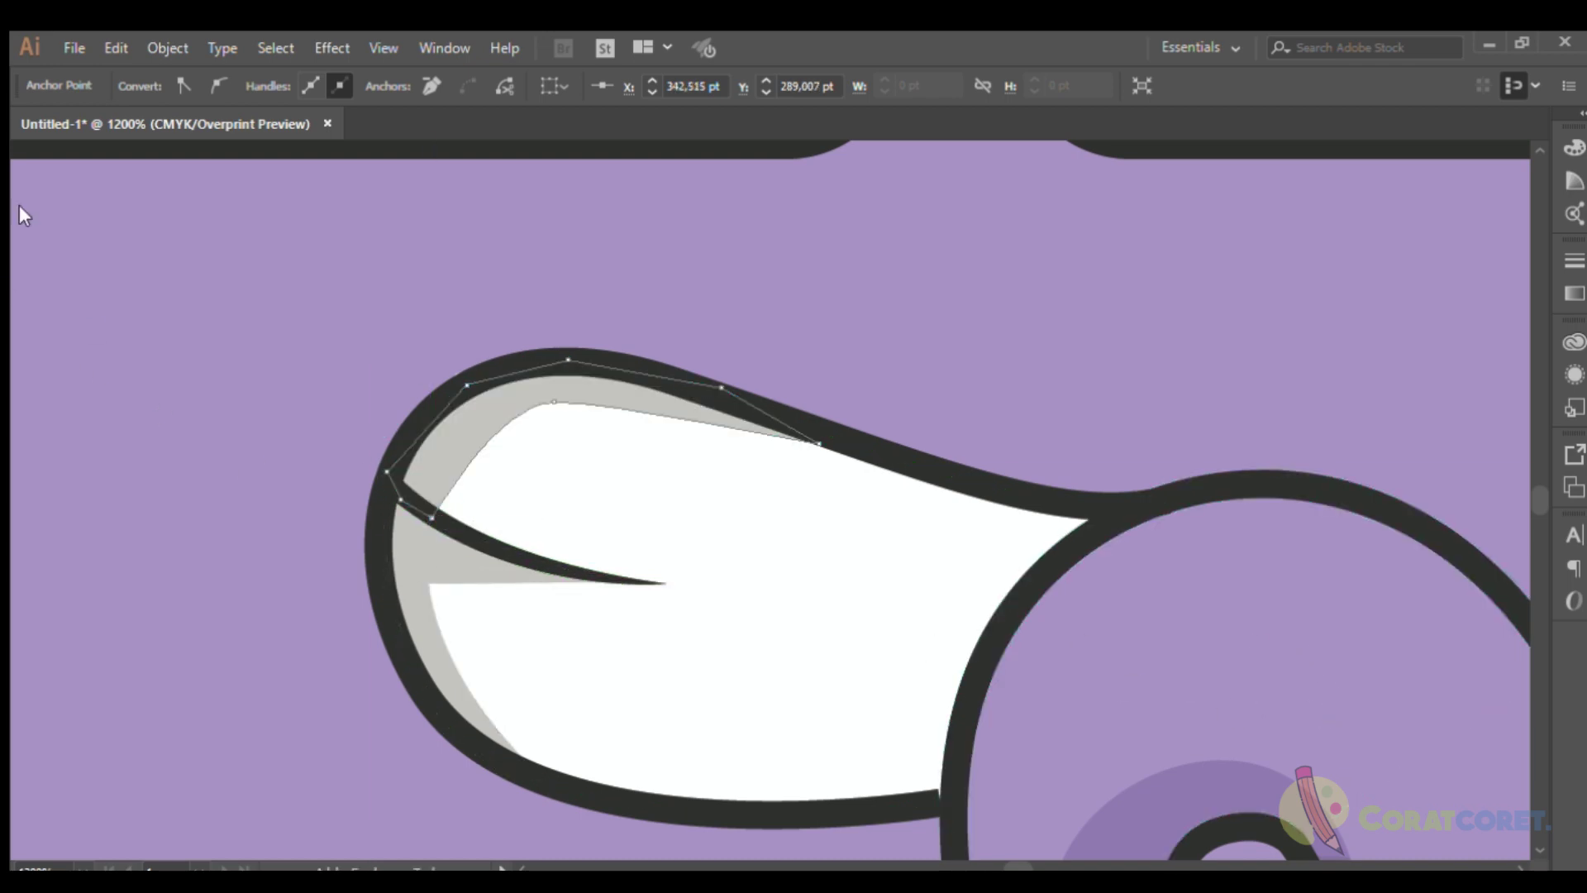
pyautogui.hotkey('ctrl', '0')
# Trace a grey shadow along the teeth's top outline.
pyautogui.keyDown('alt'); pyautogui.scroll(5, 285, 379); pyautogui.keyUp('alt')
pyautogui.moveTo(432, 280); pyautogui.dragTo(601, 317)
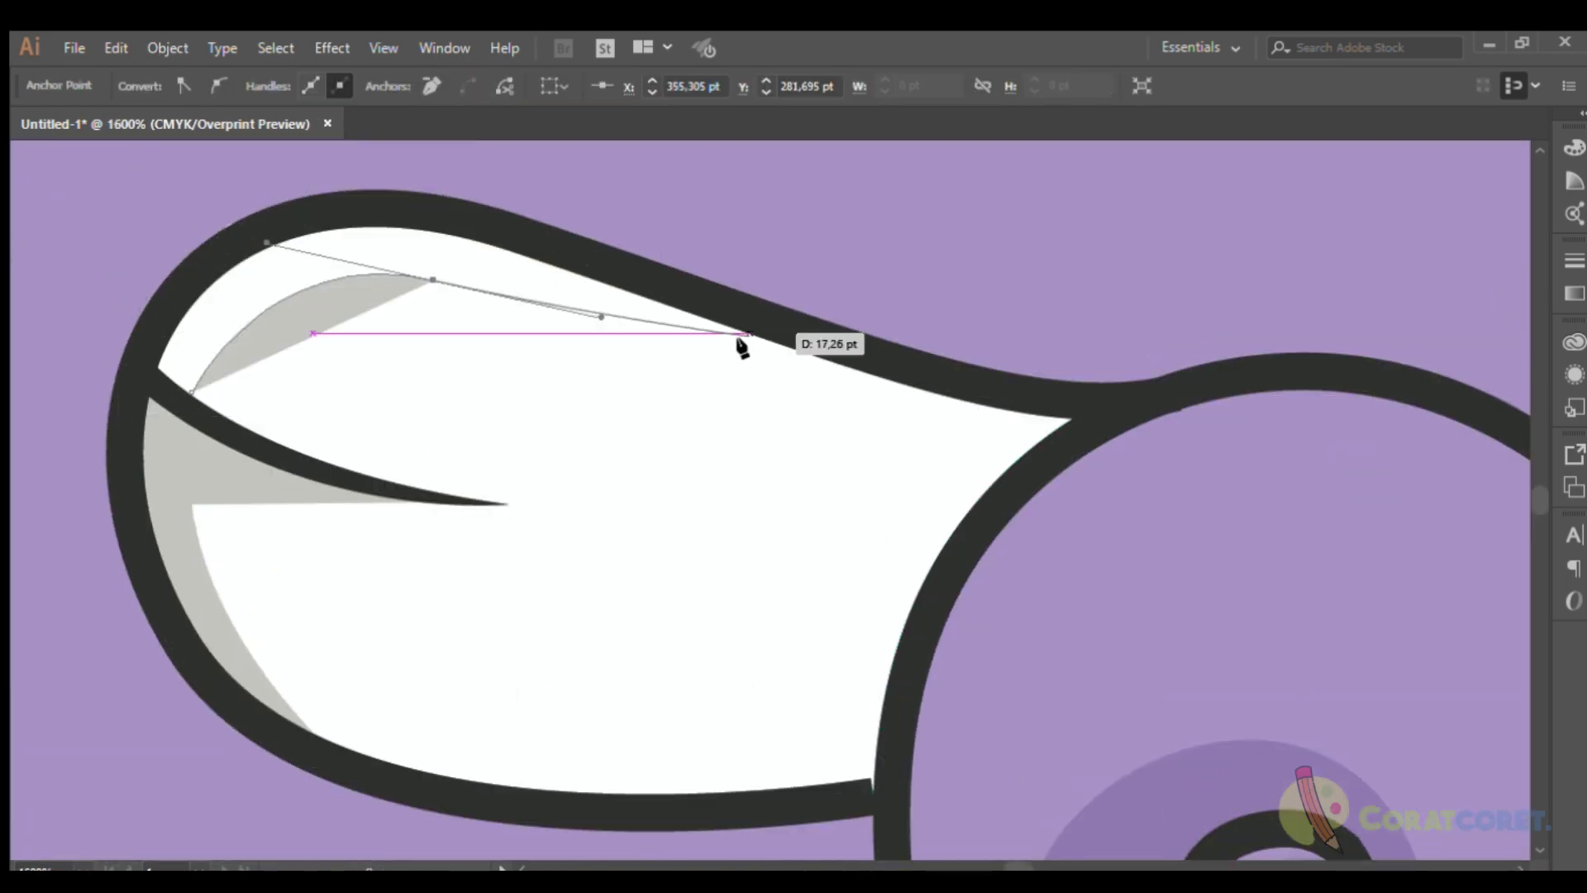
pyautogui.click(1072, 418)
pyautogui.click(996, 390)
pyautogui.click(814, 337)
pyautogui.click(527, 237)
pyautogui.click(397, 214)
pyautogui.moveTo(310, 210); pyautogui.dragTo(219, 241)
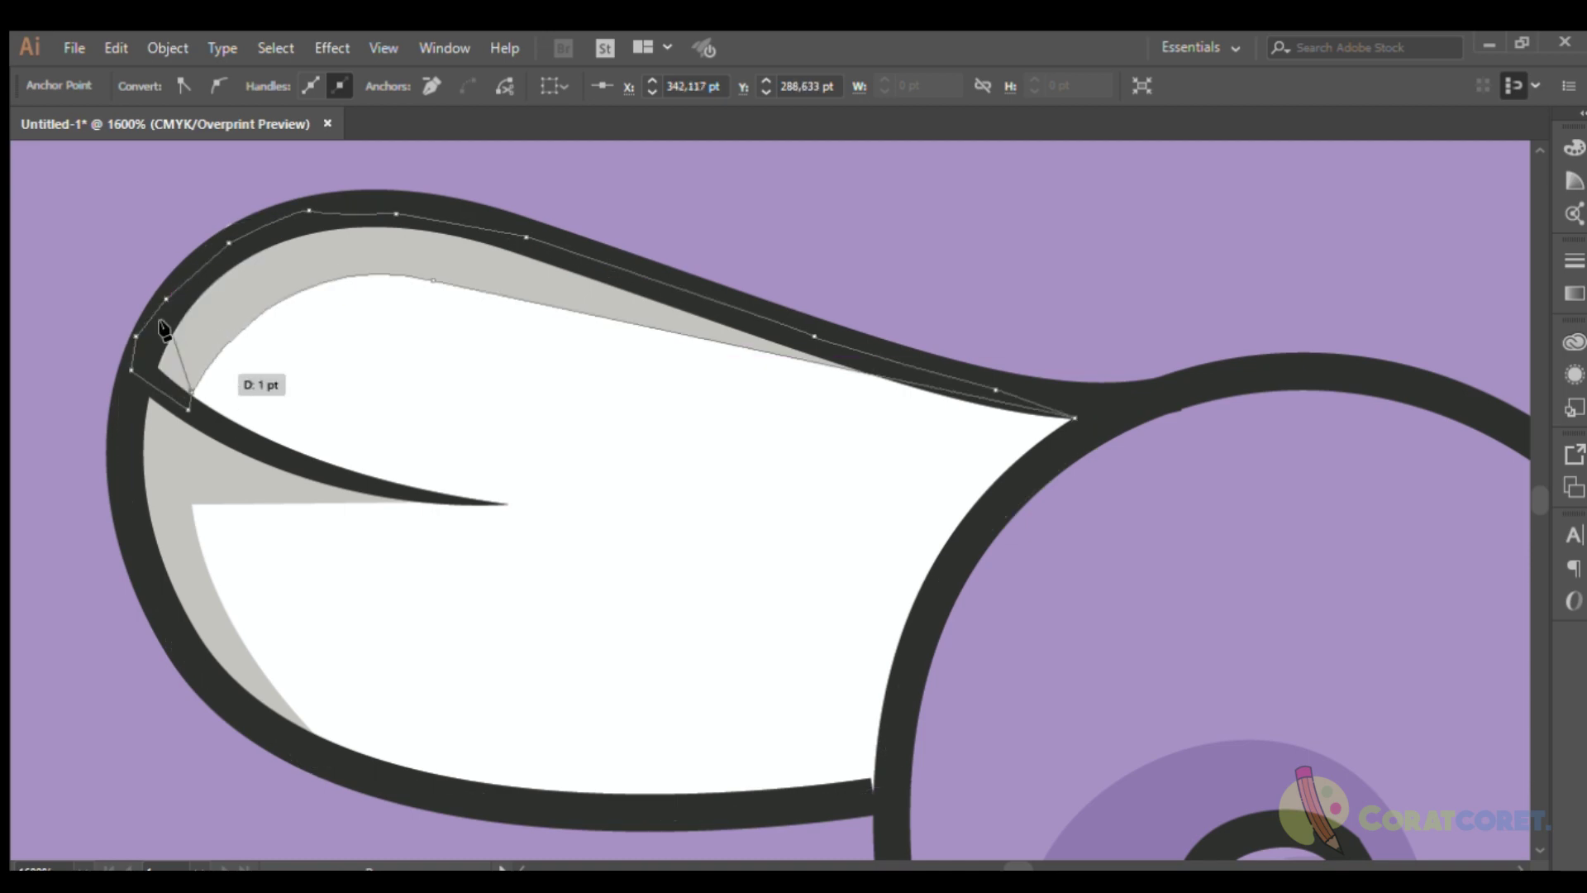
pyautogui.hotkey('ctrl', '0')
# Draw a thin grey sliver shadow shape.
pyautogui.keyDown('alt'); pyautogui.scroll(5, 312, 312); pyautogui.keyUp('alt')
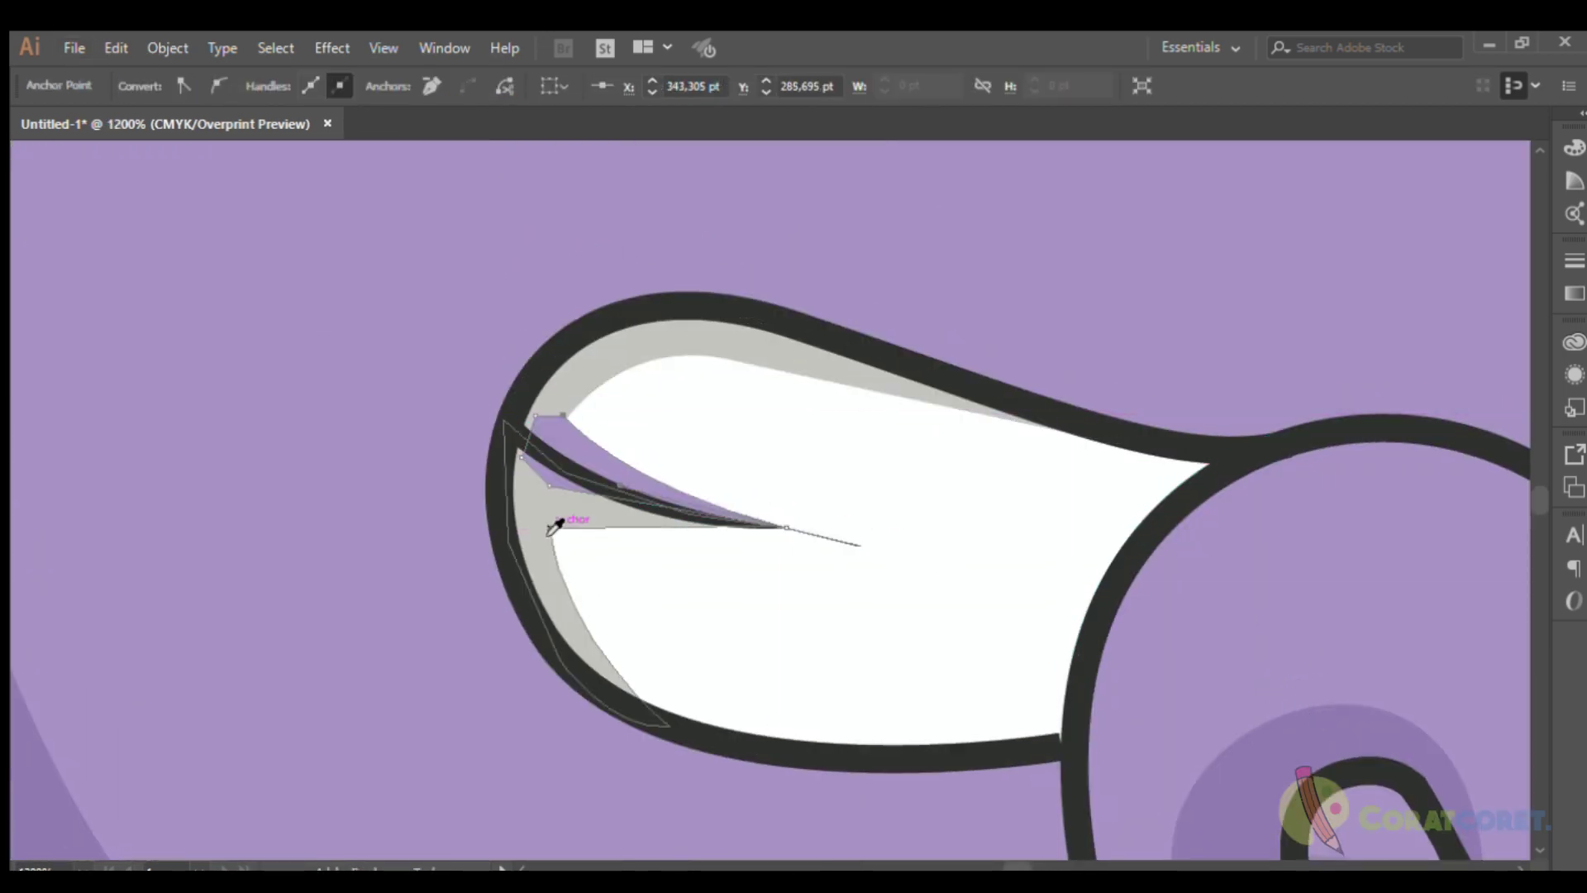
pyautogui.hotkey('ctrl', '0')
pyautogui.keyDown('alt'); pyautogui.scroll(5, 557, 461); pyautogui.keyUp('alt')
pyautogui.press('p')
pyautogui.moveTo(610, 475); pyautogui.dragTo(625, 488)
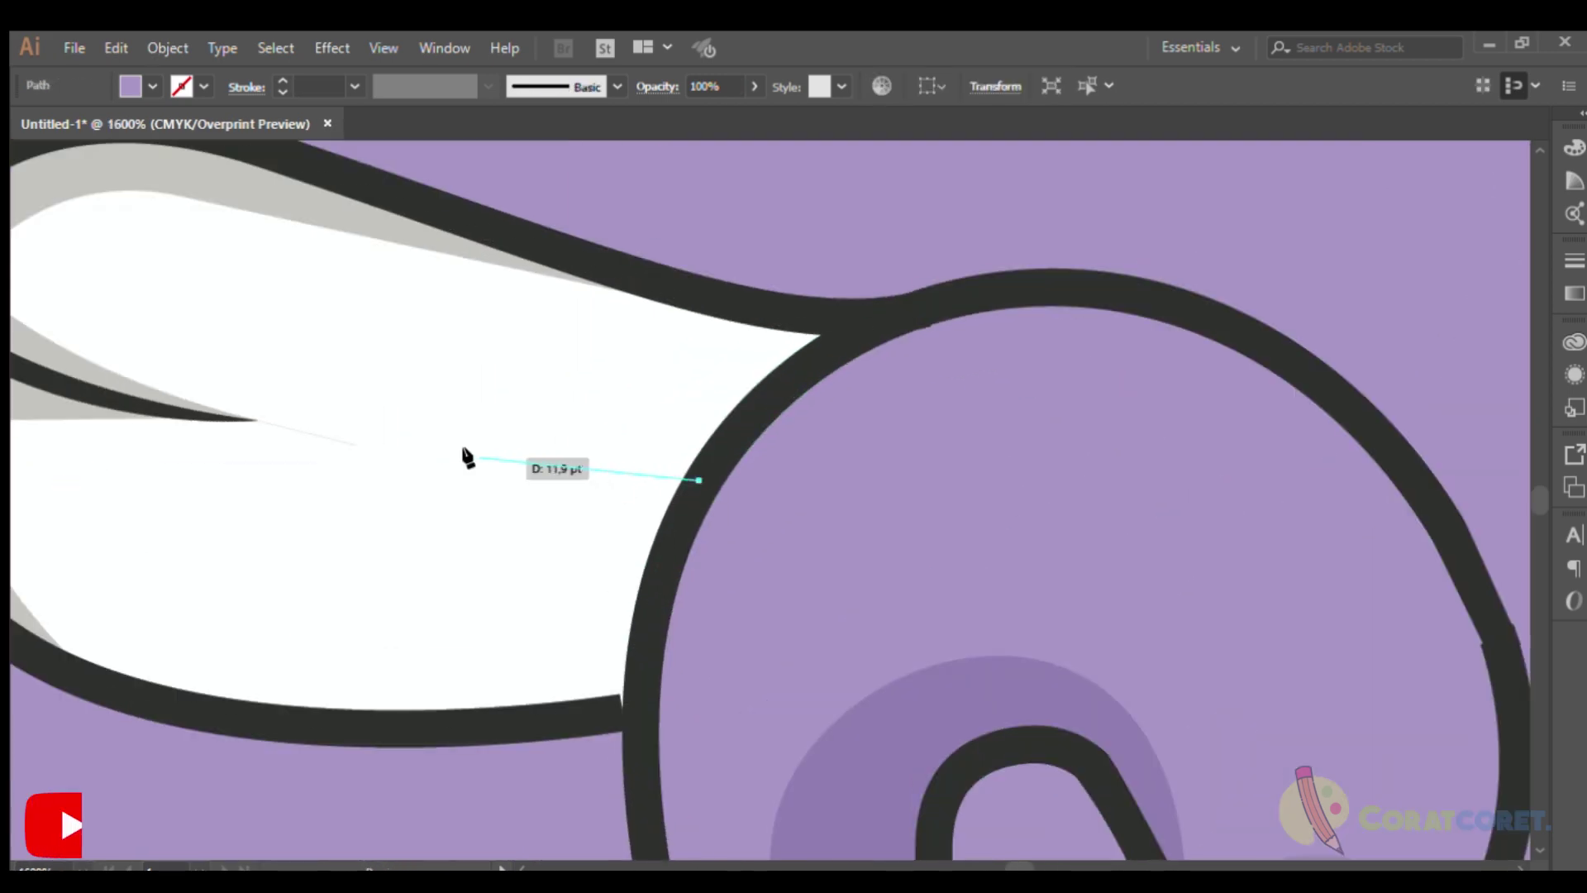
pyautogui.click(467, 458)
# Zoom in on the sliver shape to check it, then deselect it.
pyautogui.keyDown('ctrl'); pyautogui.click(597, 494); pyautogui.keyUp('ctrl')
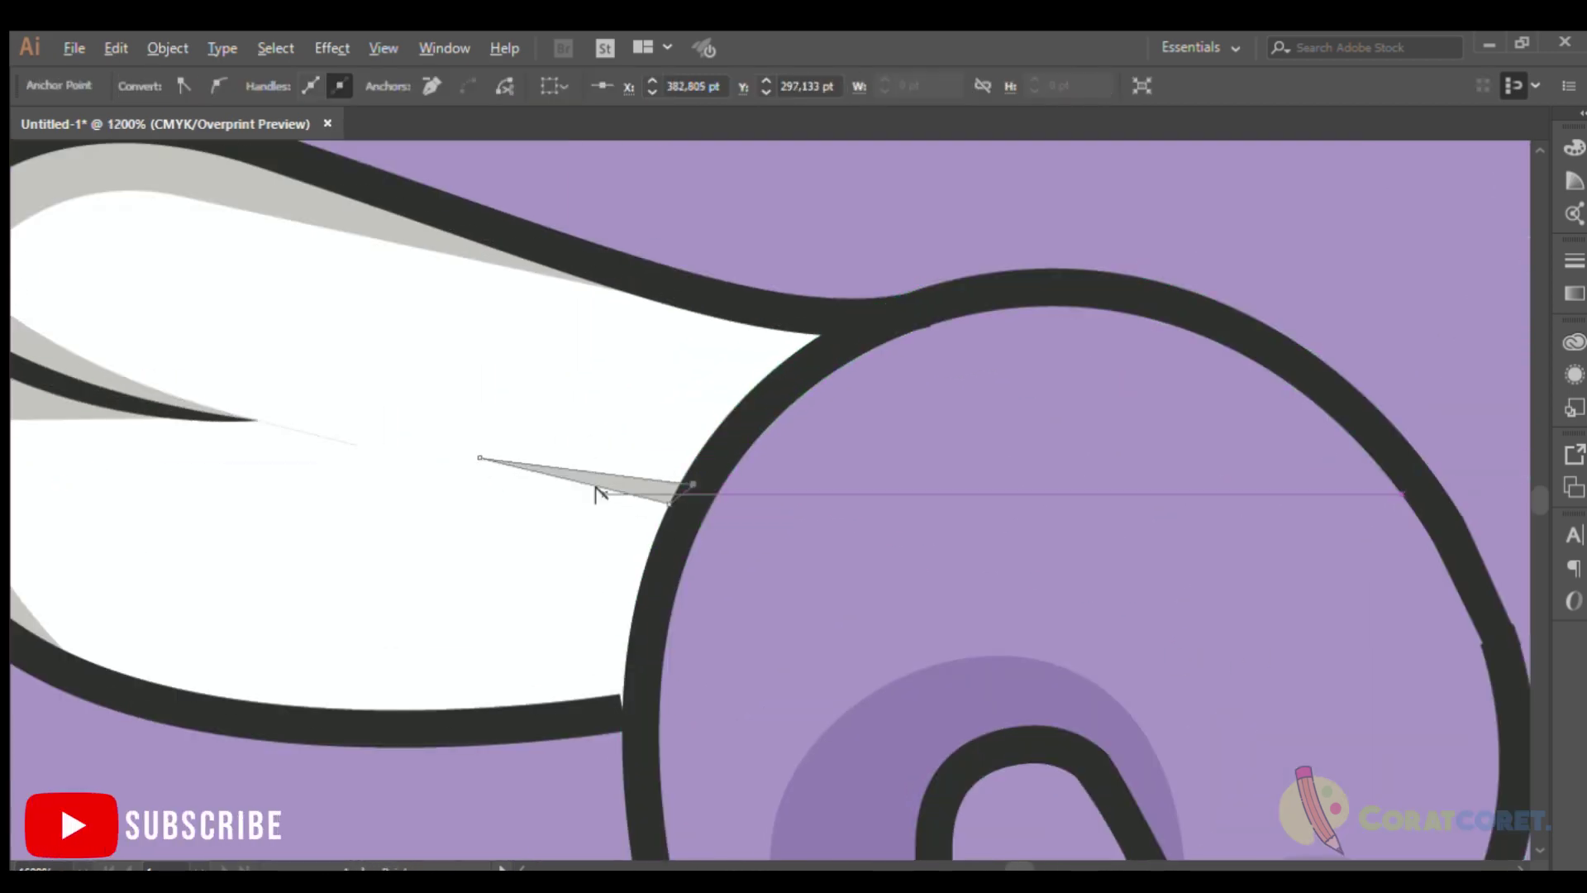
pyautogui.hotkey('ctrl', '0')
pyautogui.keyDown('alt'); pyautogui.scroll(5, 768, 400); pyautogui.keyUp('alt')
pyautogui.keyDown('alt'); pyautogui.scroll(4, 744, 411); pyautogui.keyUp('alt')
pyautogui.keyDown('ctrl'); pyautogui.click(744, 411); pyautogui.keyUp('ctrl')
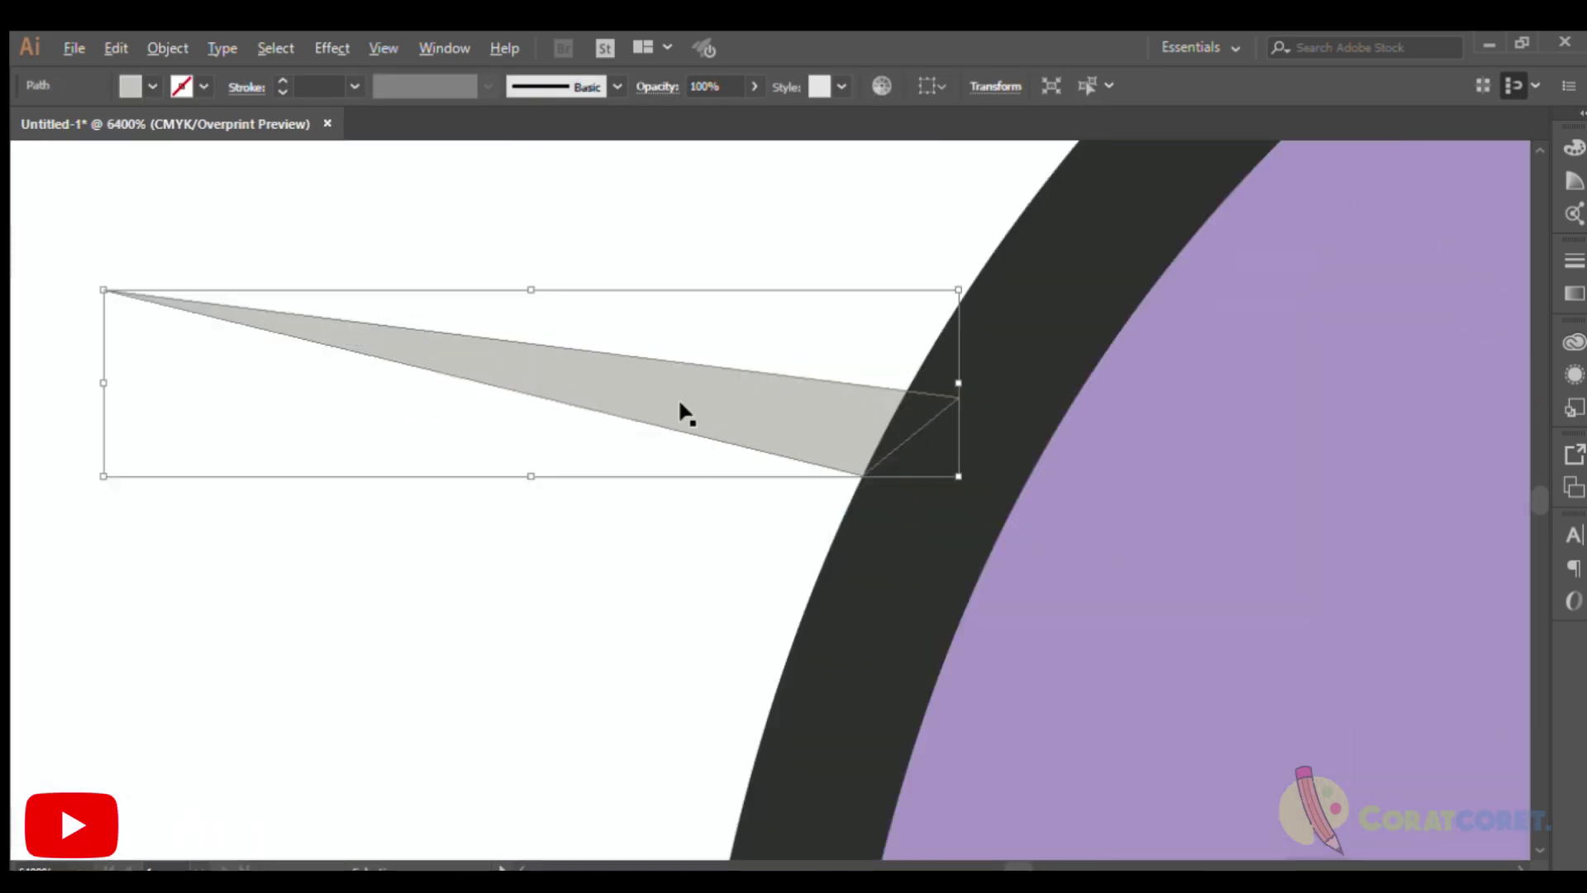
pyautogui.keyDown('alt'); pyautogui.scroll(-5, 686, 413); pyautogui.keyUp('alt')
pyautogui.hotkey('ctrl', 'shift', 'a')
pyautogui.keyDown('alt'); pyautogui.scroll(-2, 964, 695); pyautogui.keyUp('alt')
# Adjust an anchor of the white rim sliver along the head's right edge.
pyautogui.keyDown('alt'); pyautogui.scroll(3, 4, 397); pyautogui.keyUp('alt')
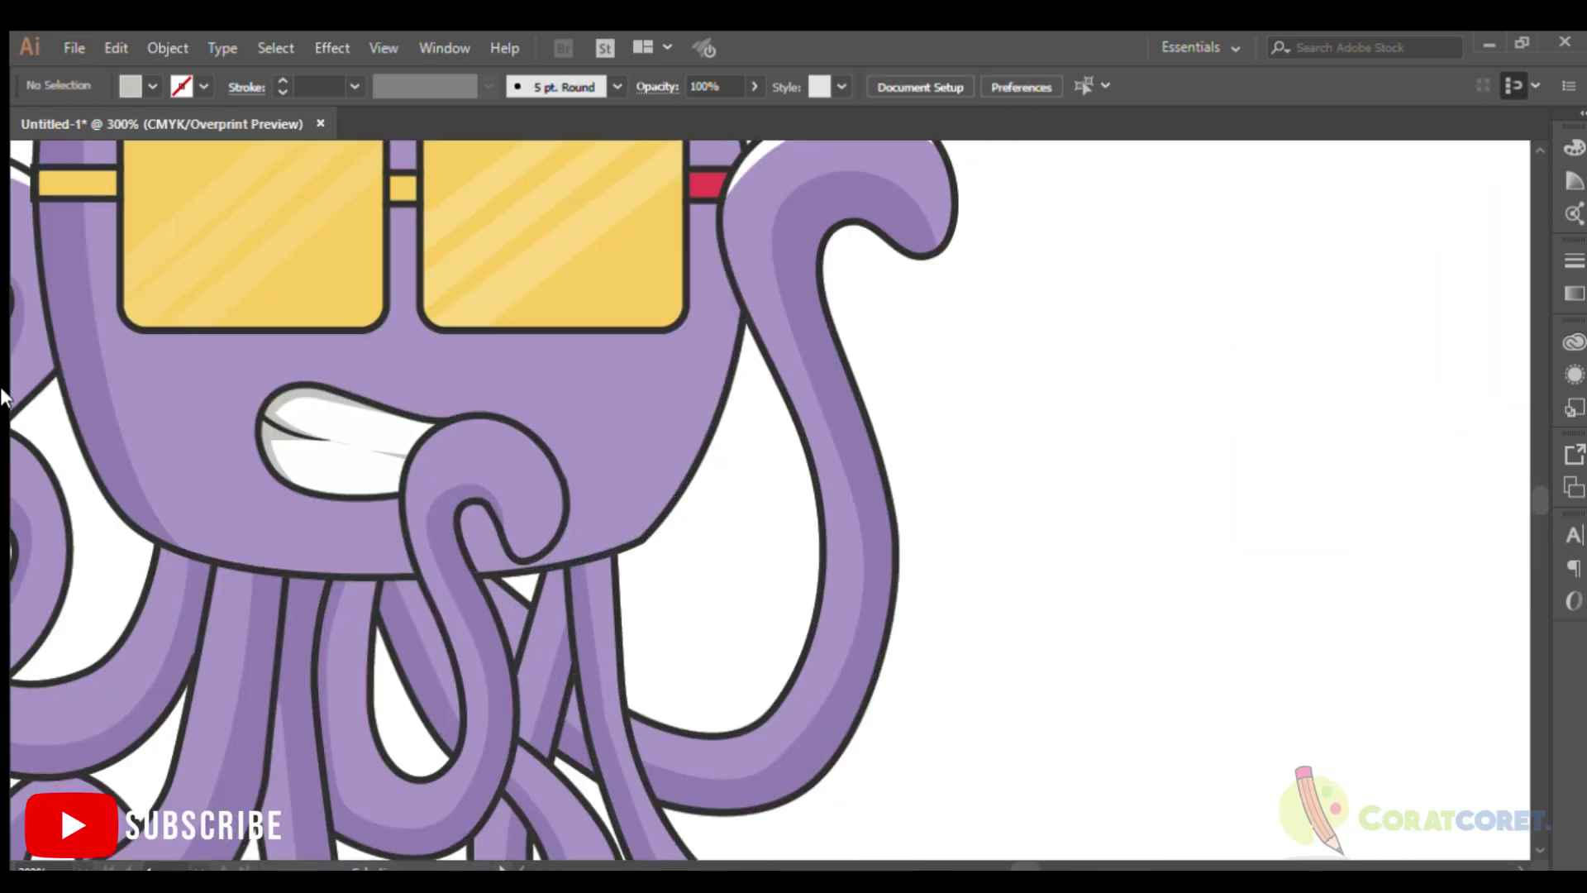
pyautogui.scroll(2, 623, 542)
pyautogui.keyDown('ctrl'); pyautogui.click(727, 284); pyautogui.keyUp('ctrl')
pyautogui.keyDown('alt'); pyautogui.scroll(1, 698, 304); pyautogui.keyUp('alt')
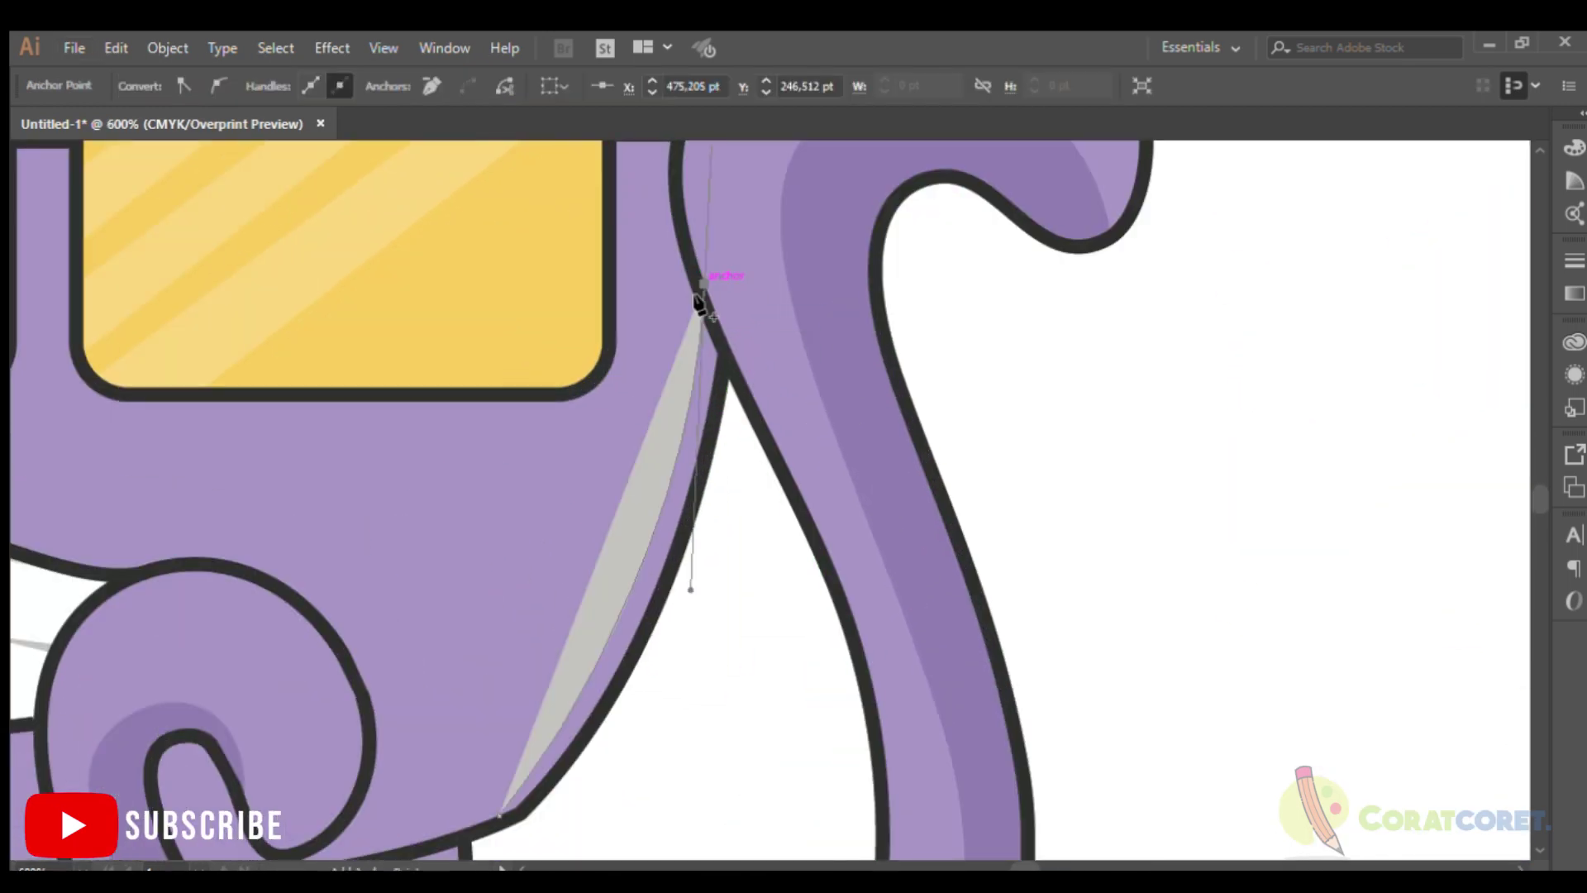
pyautogui.scroll(3, 699, 305)
pyautogui.scroll(-4, 703, 562)
pyautogui.moveTo(595, 625); pyautogui.dragTo(599, 633)
pyautogui.hotkey('ctrl', 'shift', 'a')
# Reshape an anchor of the shine highlight on top of the head.
pyautogui.keyDown('alt'); pyautogui.scroll(-1, 743, 732); pyautogui.keyUp('alt')
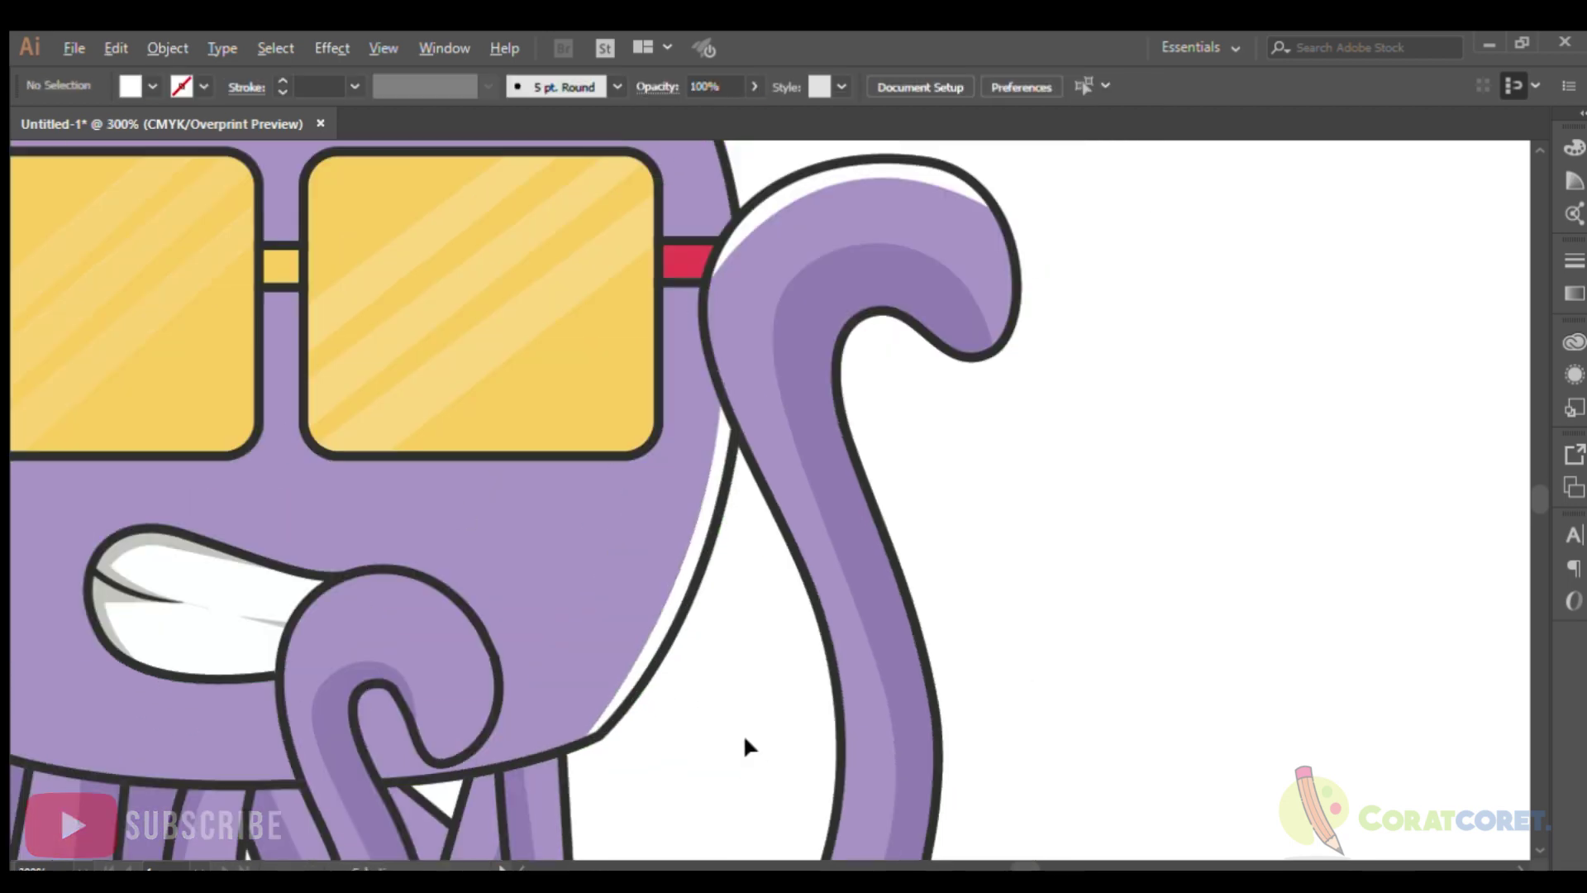
pyautogui.keyDown('alt'); pyautogui.scroll(-1, 742, 732); pyautogui.keyUp('alt')
pyautogui.keyDown('alt'); pyautogui.scroll(1, 749, 332); pyautogui.keyUp('alt')
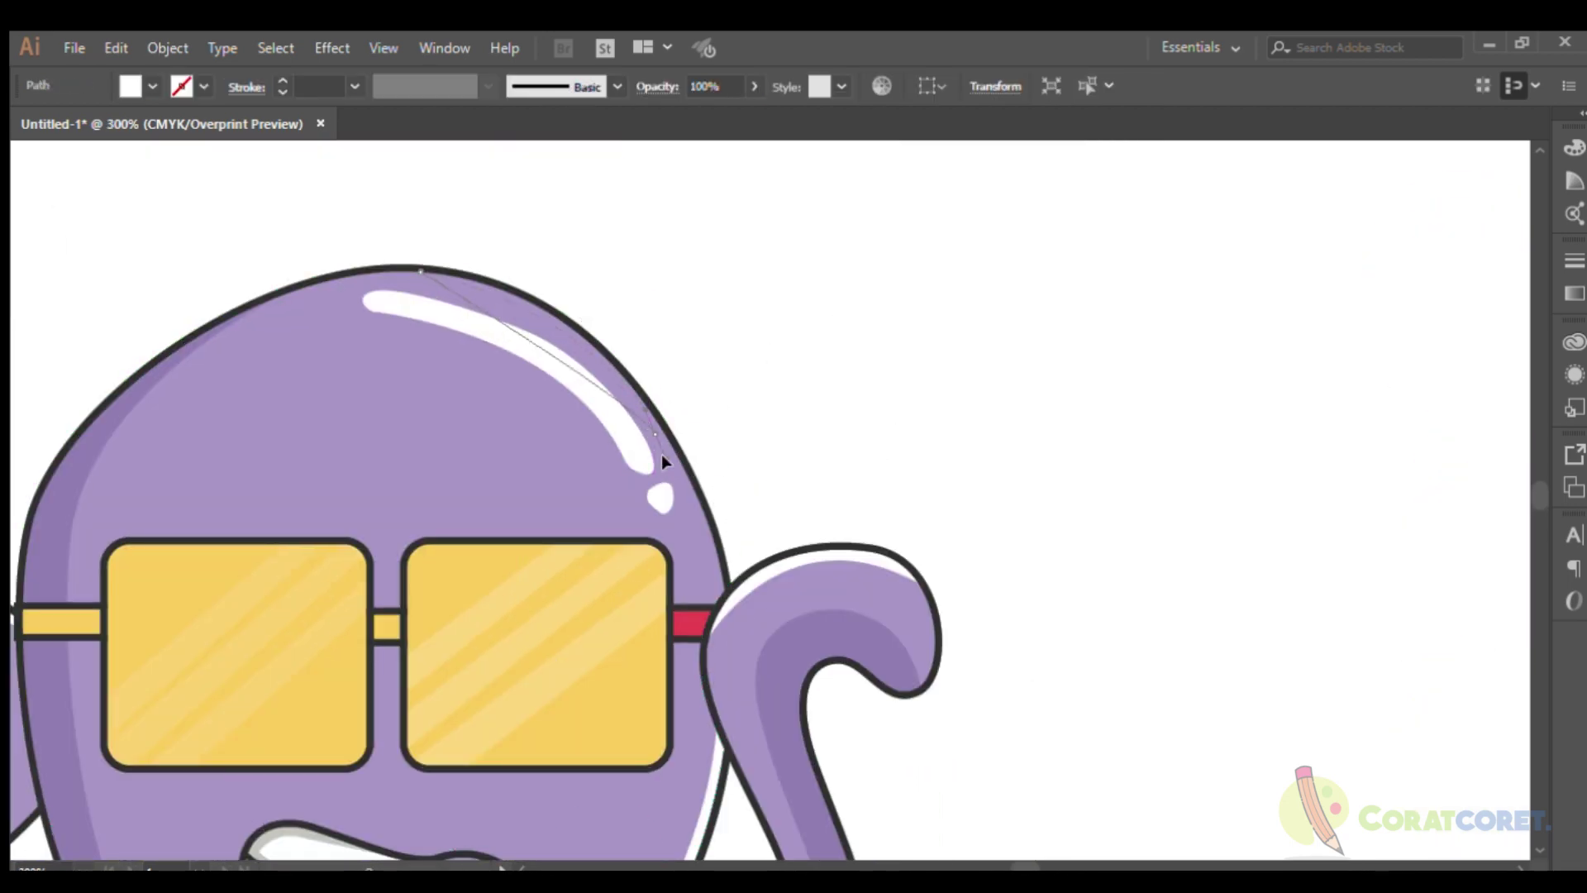
pyautogui.click(656, 435)
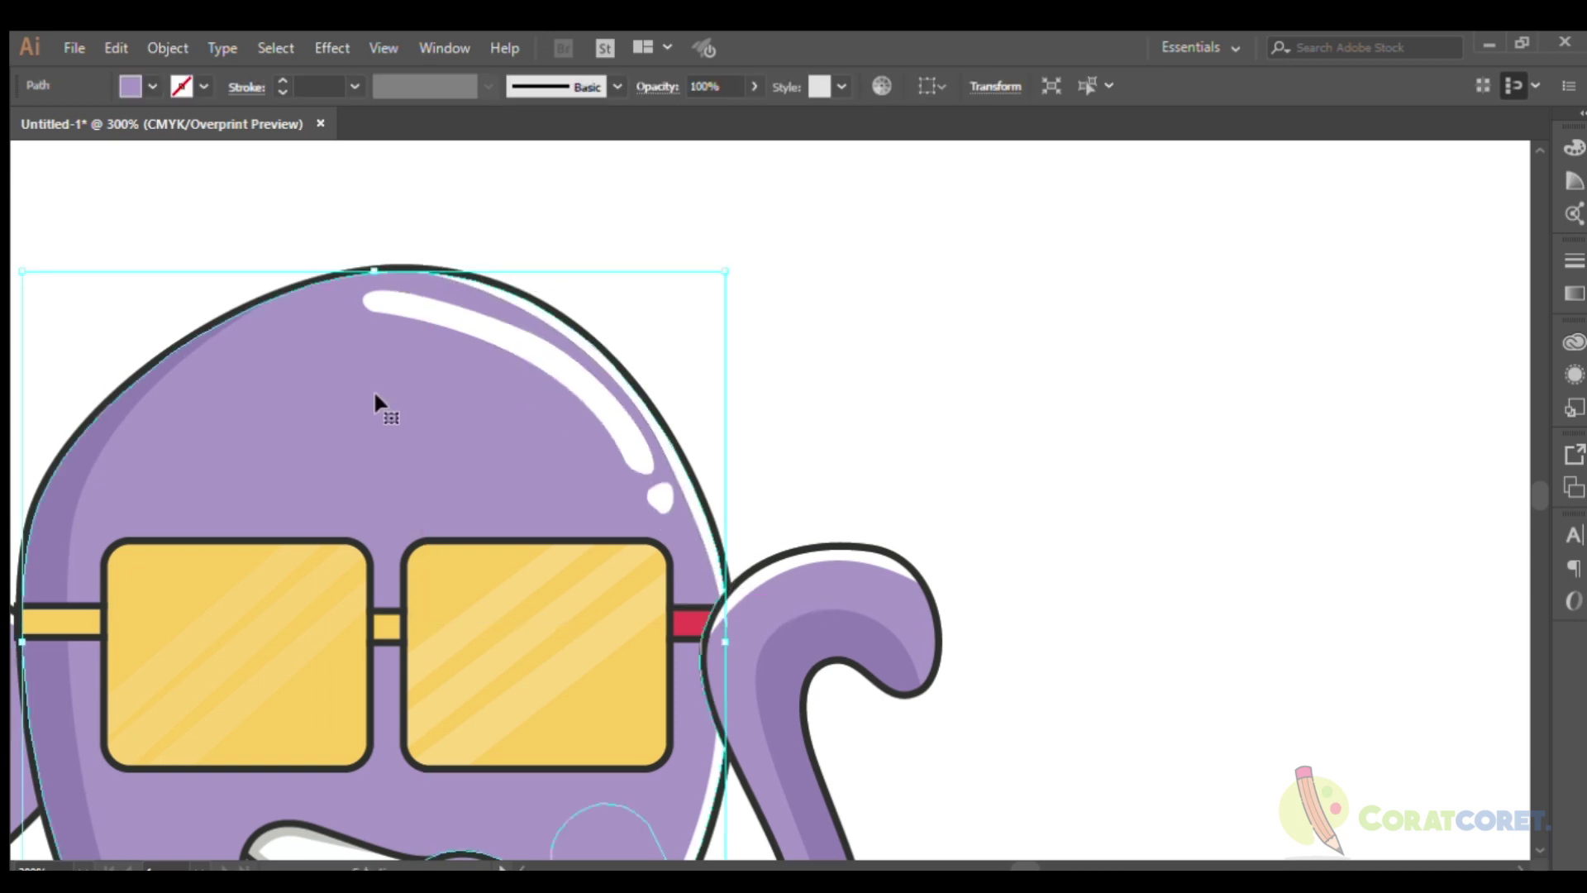
pyautogui.hotkey('ctrl', 'shift', 'a')
pyautogui.keyDown('alt'); pyautogui.scroll(-1, 738, 457); pyautogui.keyUp('alt')
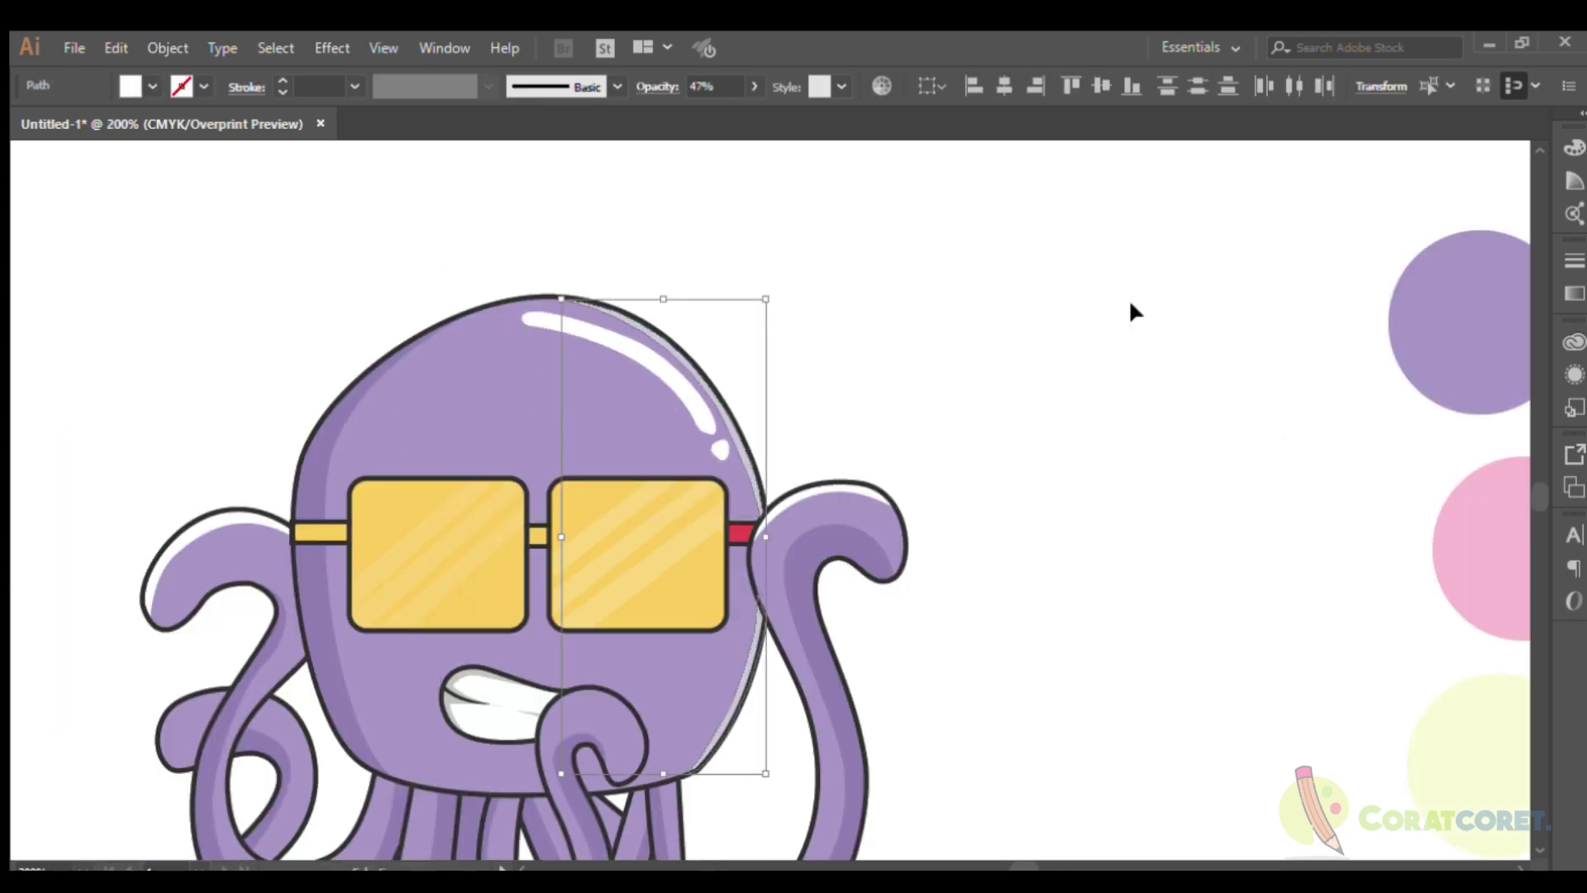
# Draw a rectangle over the artboard and fill it yellow as the background.
pyautogui.click(1095, 240)
pyautogui.scroll(-3, 1028, 544)
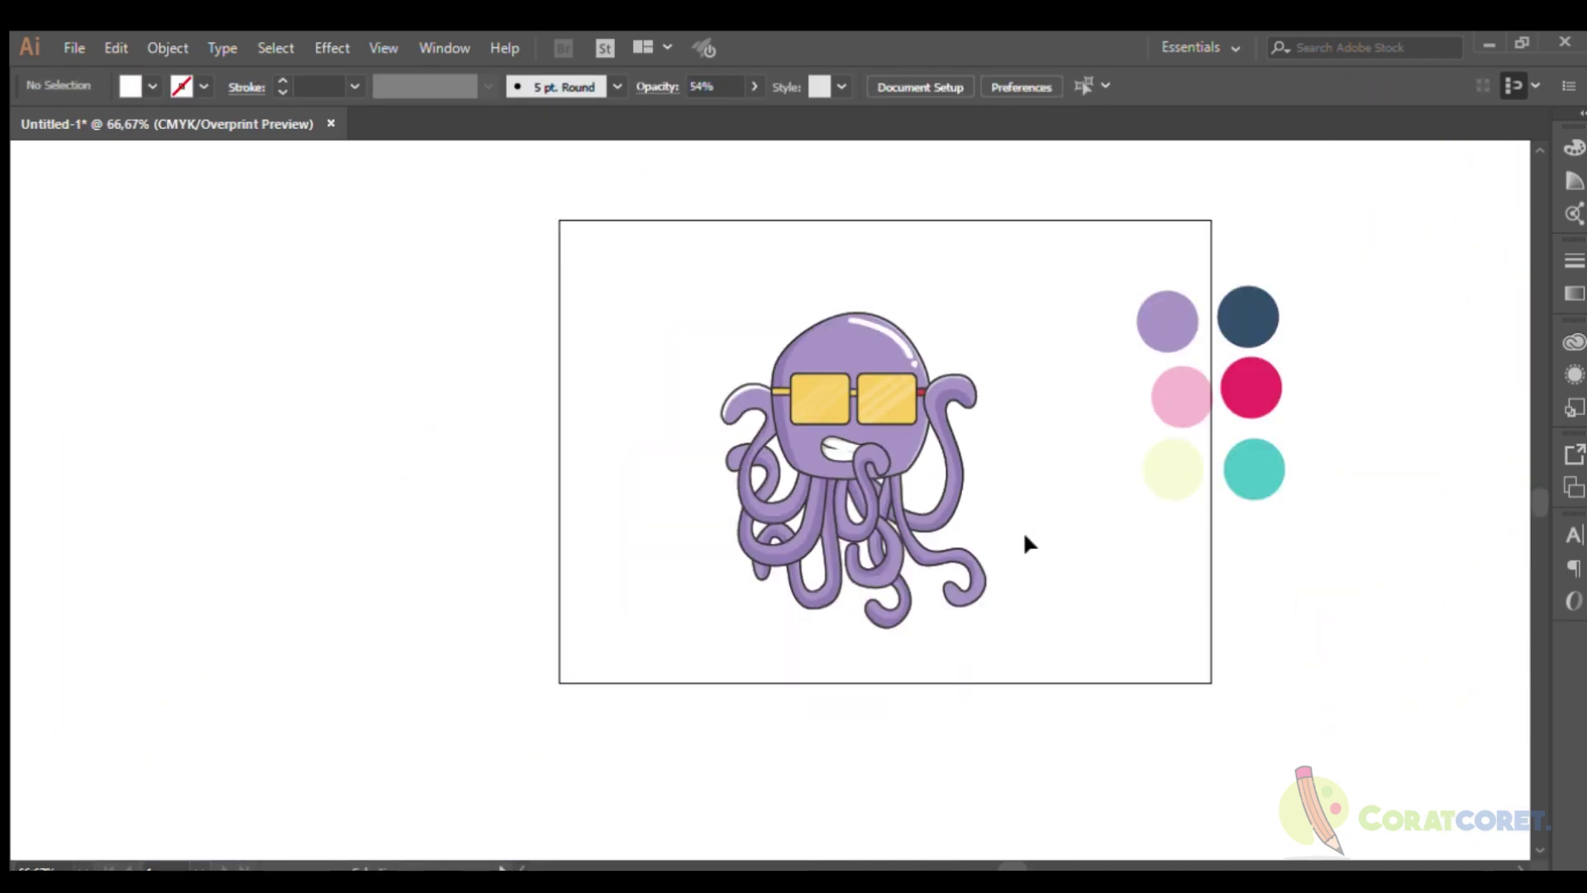
pyautogui.moveTo(1085, 690); pyautogui.dragTo(1085, 691)
pyautogui.hotkey('ctrl', 'z')
pyautogui.moveTo(522, 208); pyautogui.dragTo(1045, 683)
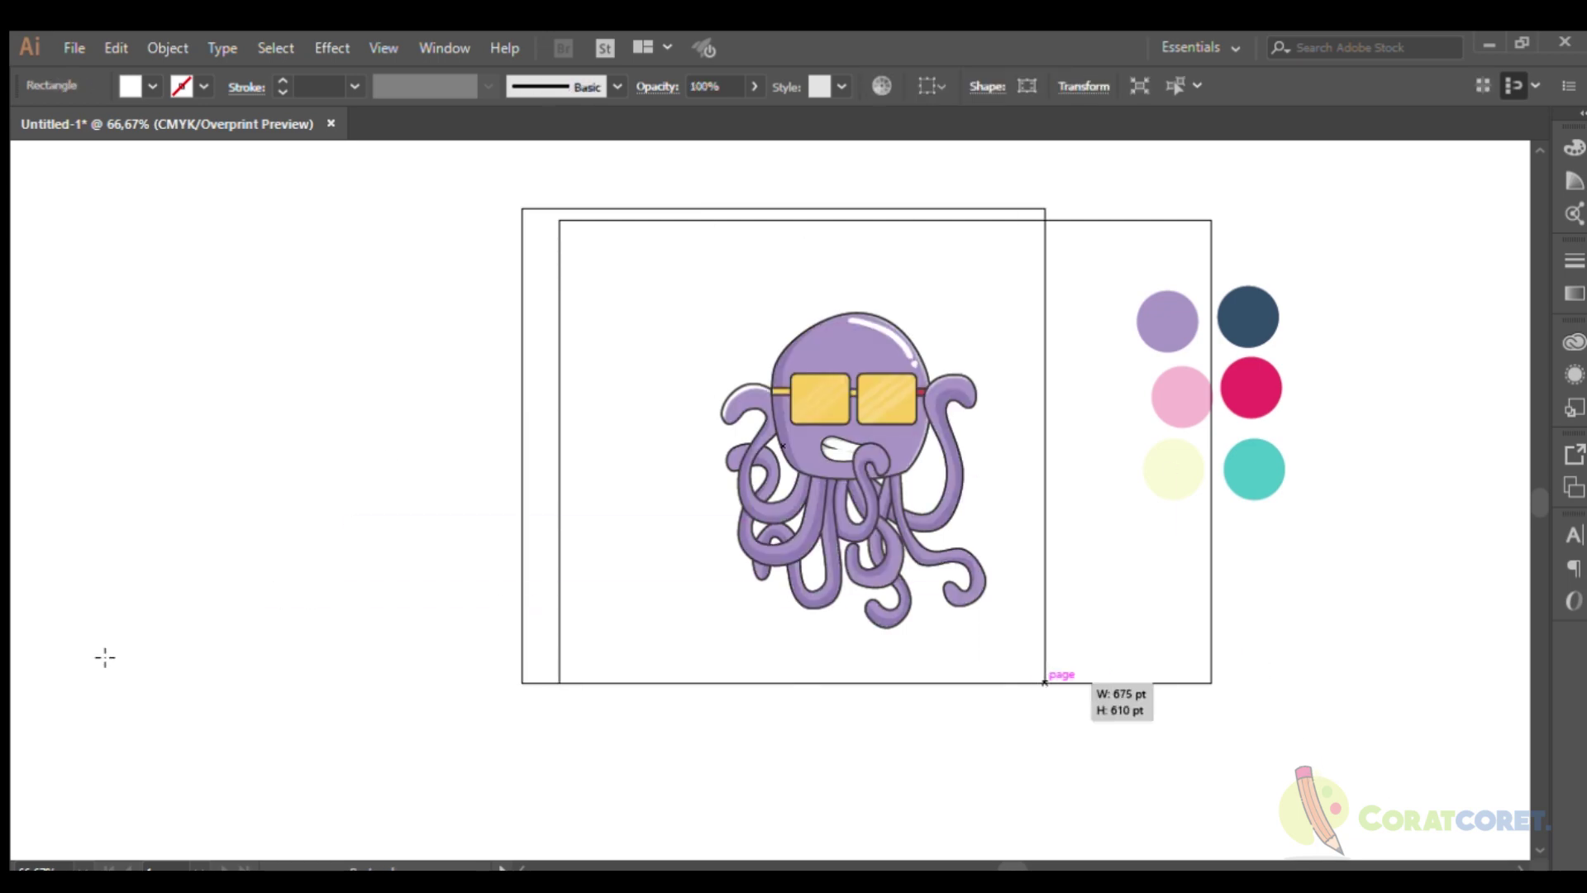
pyautogui.click(1055, 467)
# Move the palette circles right, reposition the octopus, and stretch the yellow rectangle over the artboard.
pyautogui.hscroll(2, 1056, 467)
pyautogui.moveTo(1024, 315); pyautogui.dragTo(1169, 259)
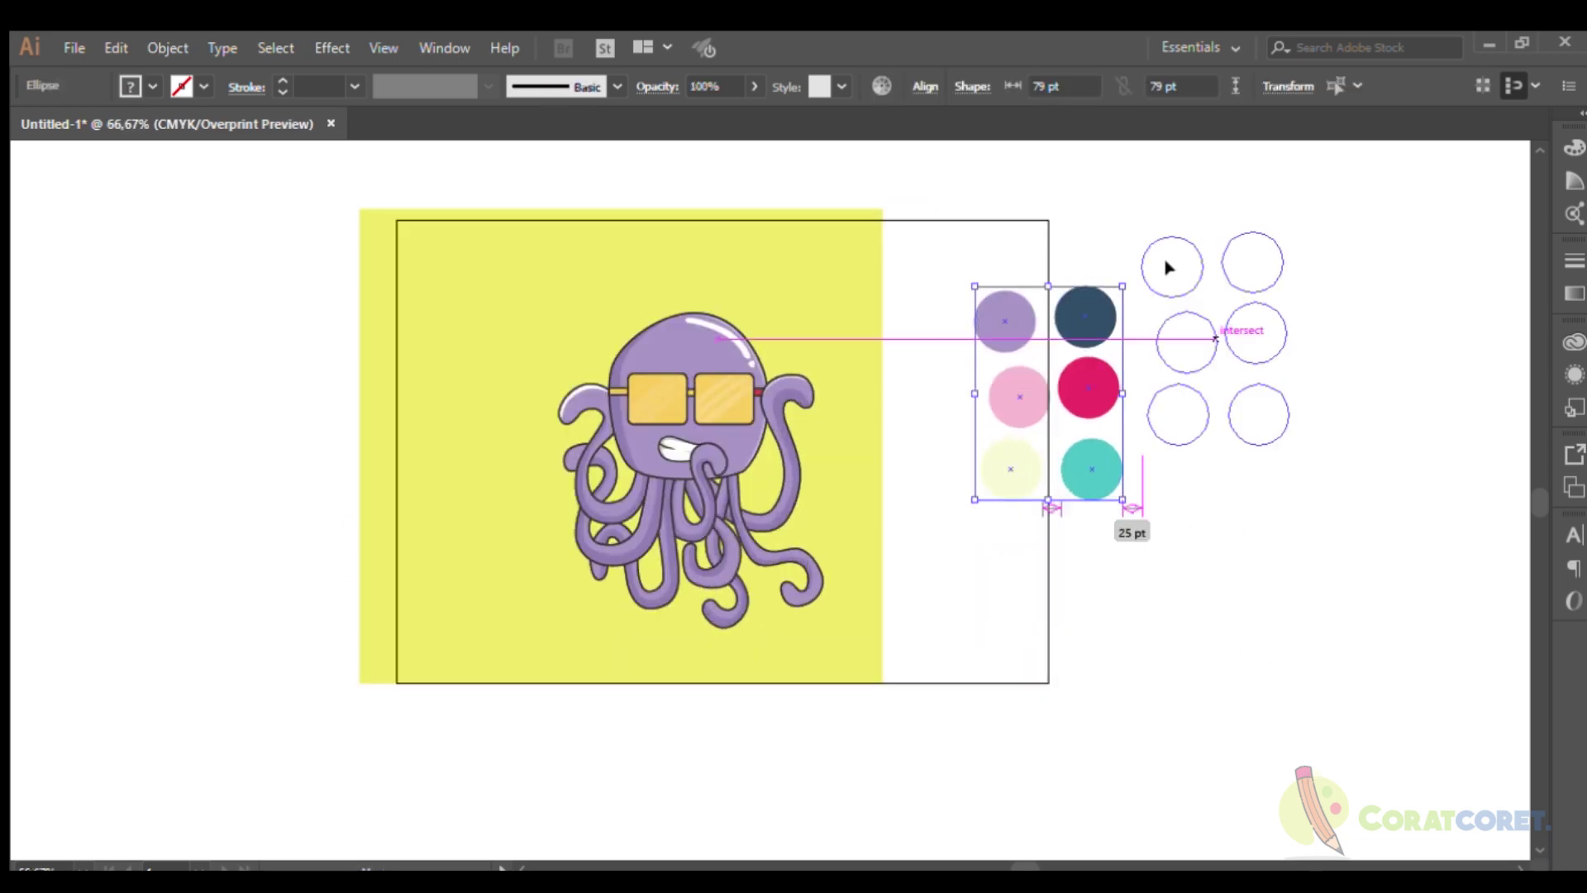
pyautogui.moveTo(975, 674); pyautogui.dragTo(531, 255)
pyautogui.moveTo(683, 429); pyautogui.dragTo(712, 433)
pyautogui.moveTo(882, 683); pyautogui.dragTo(1063, 716)
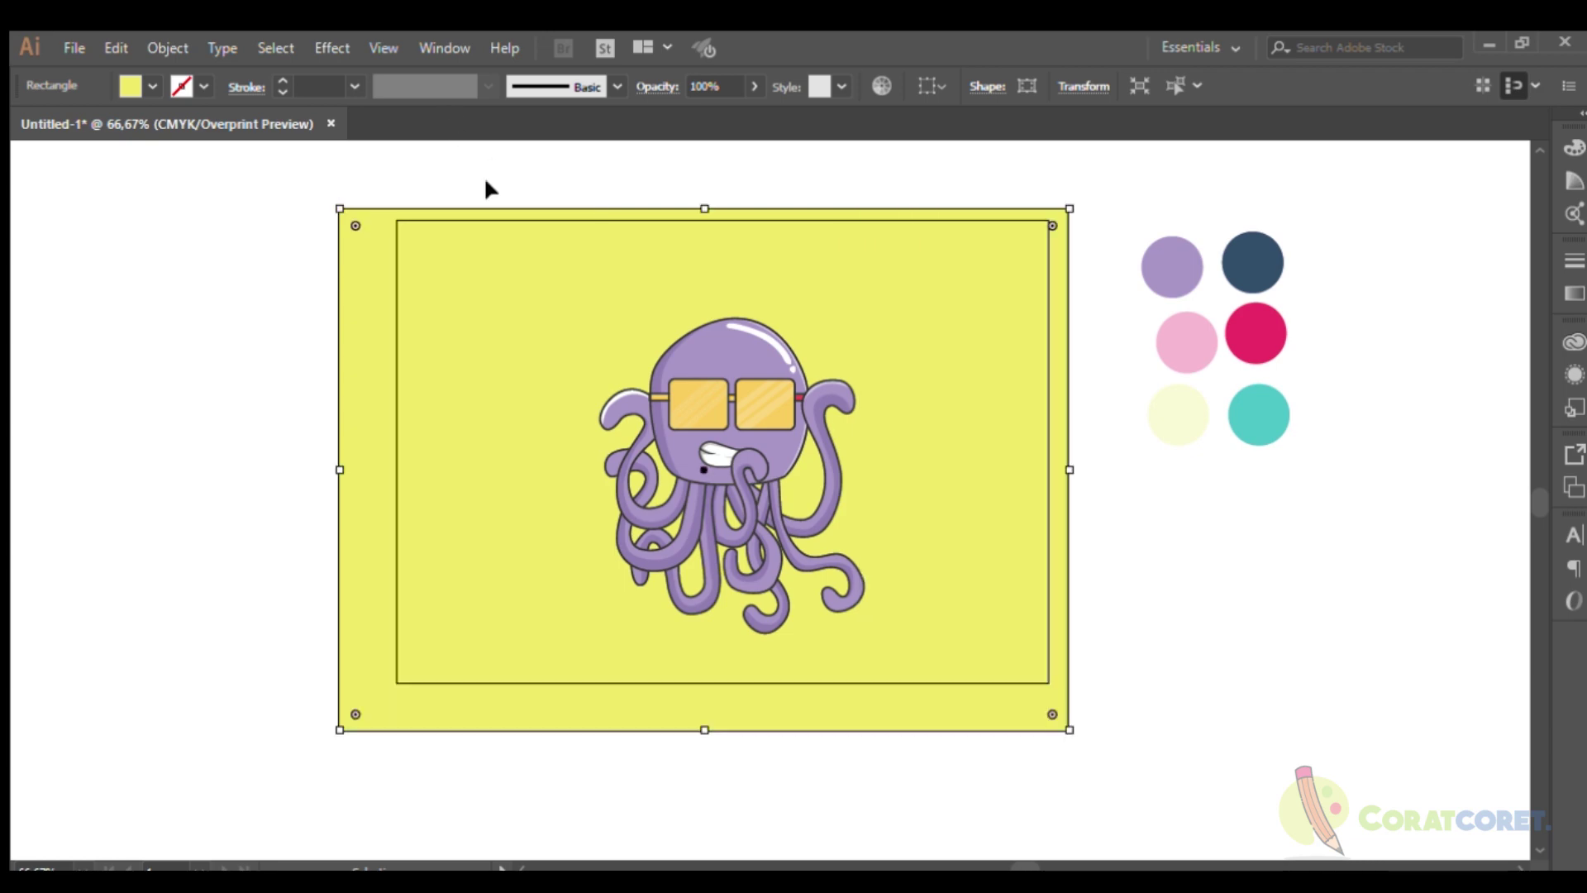
pyautogui.click(485, 188)
pyautogui.scroll(5, 560, 354)
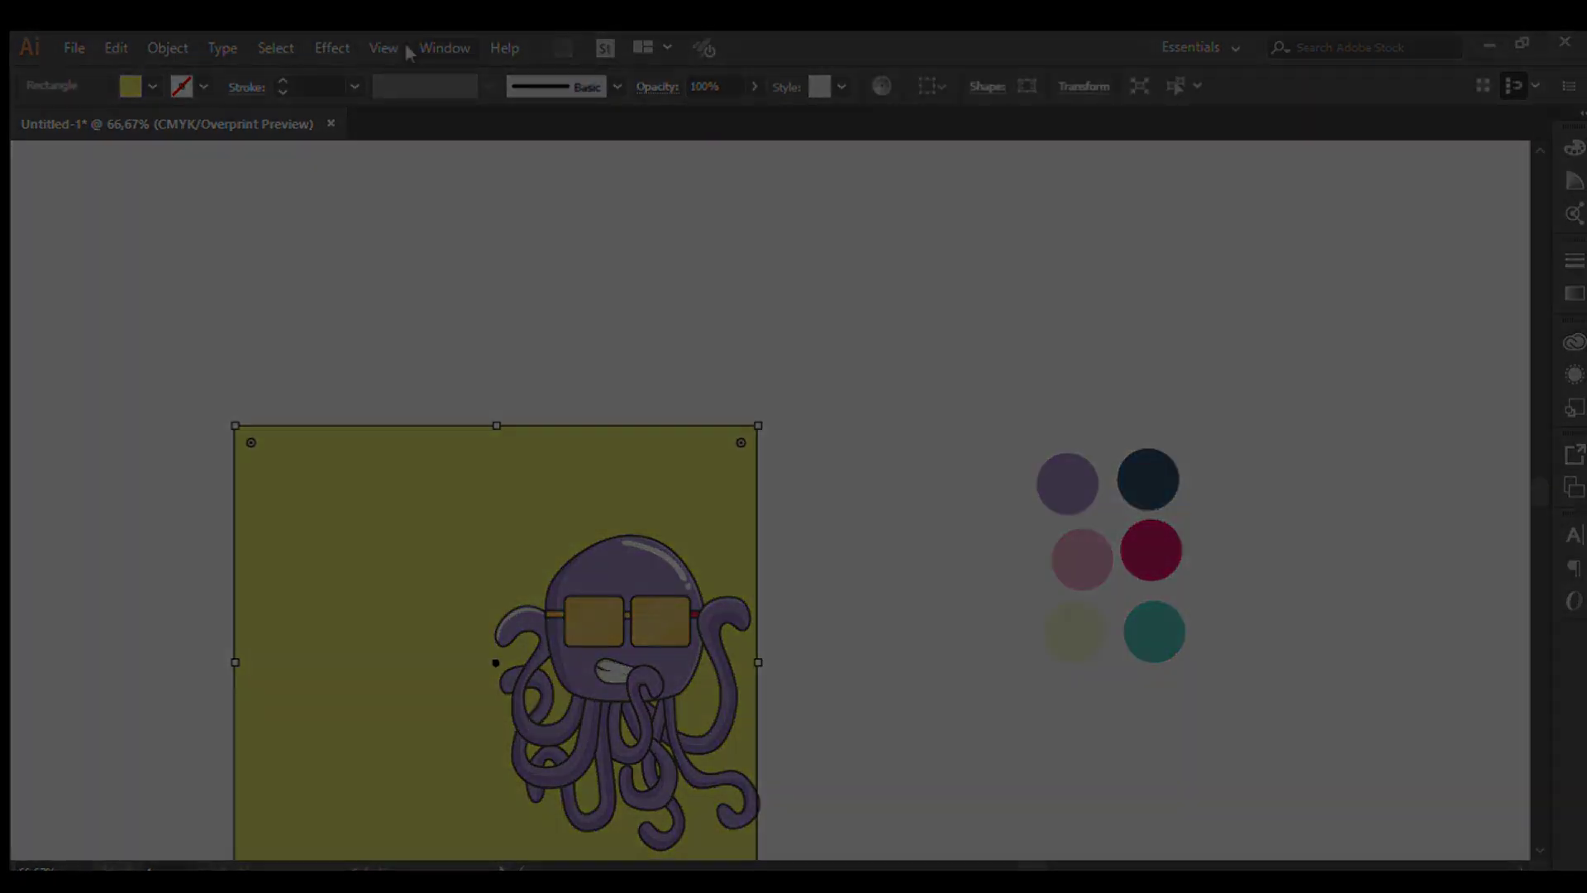